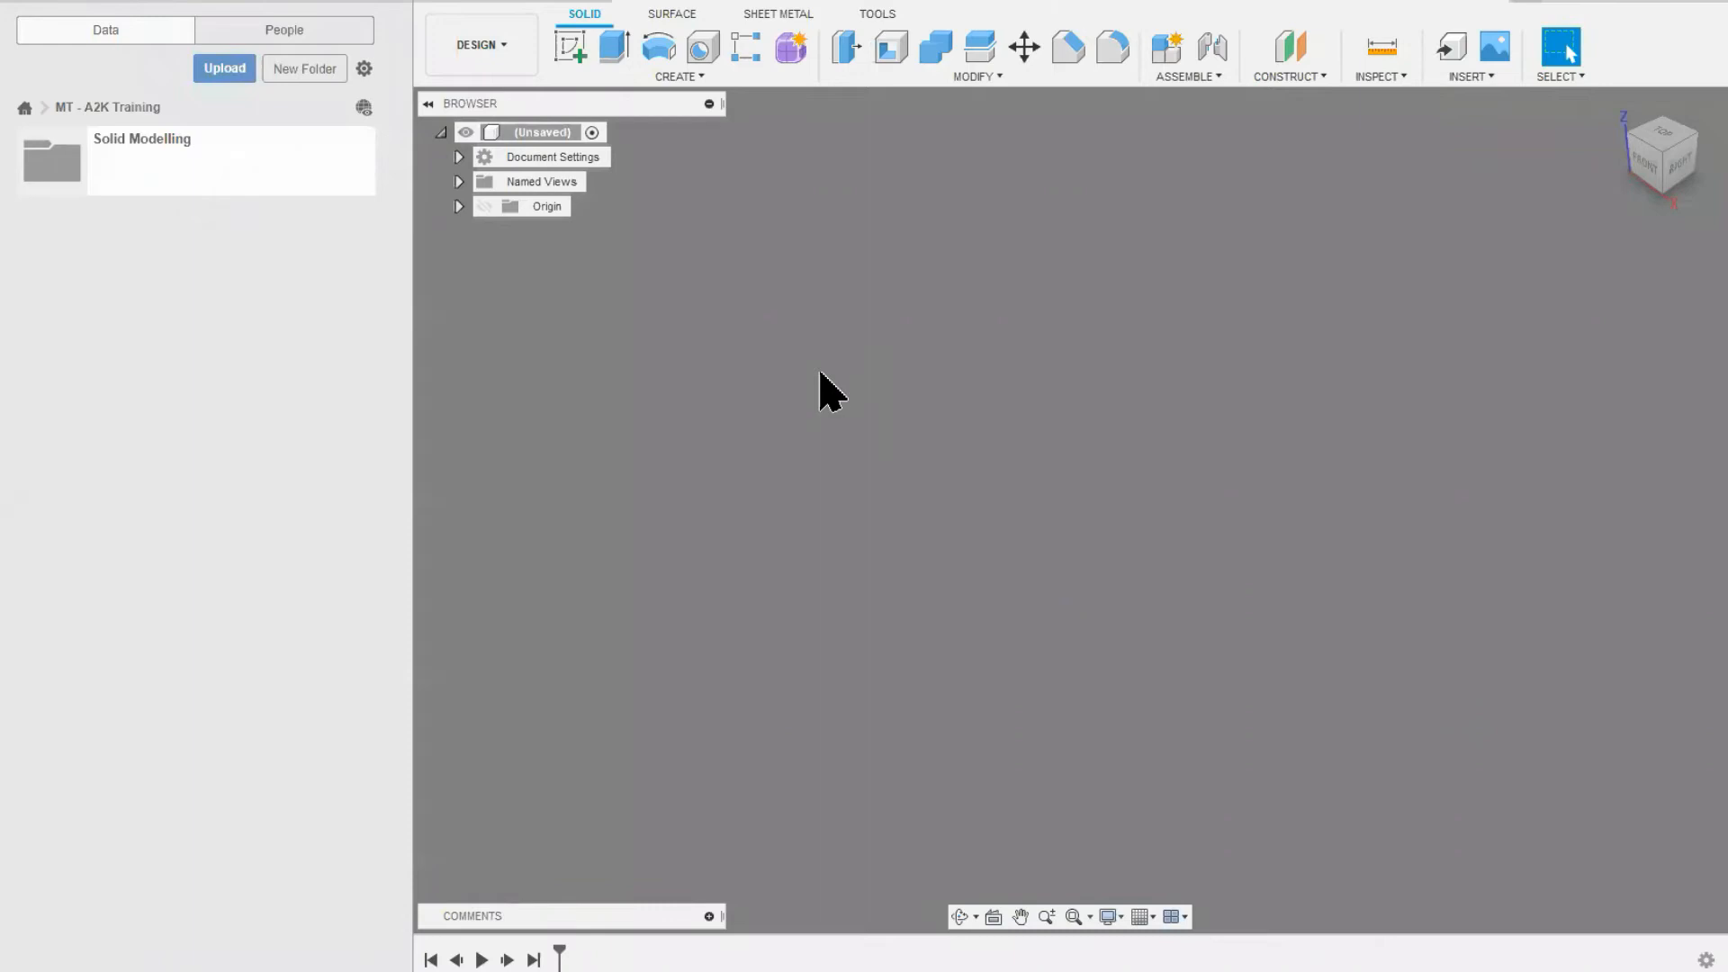
Step: Review the available workspaces and the Surface tools, and create a new form
{"action": "left_click", "coordinate": [513, 47]}
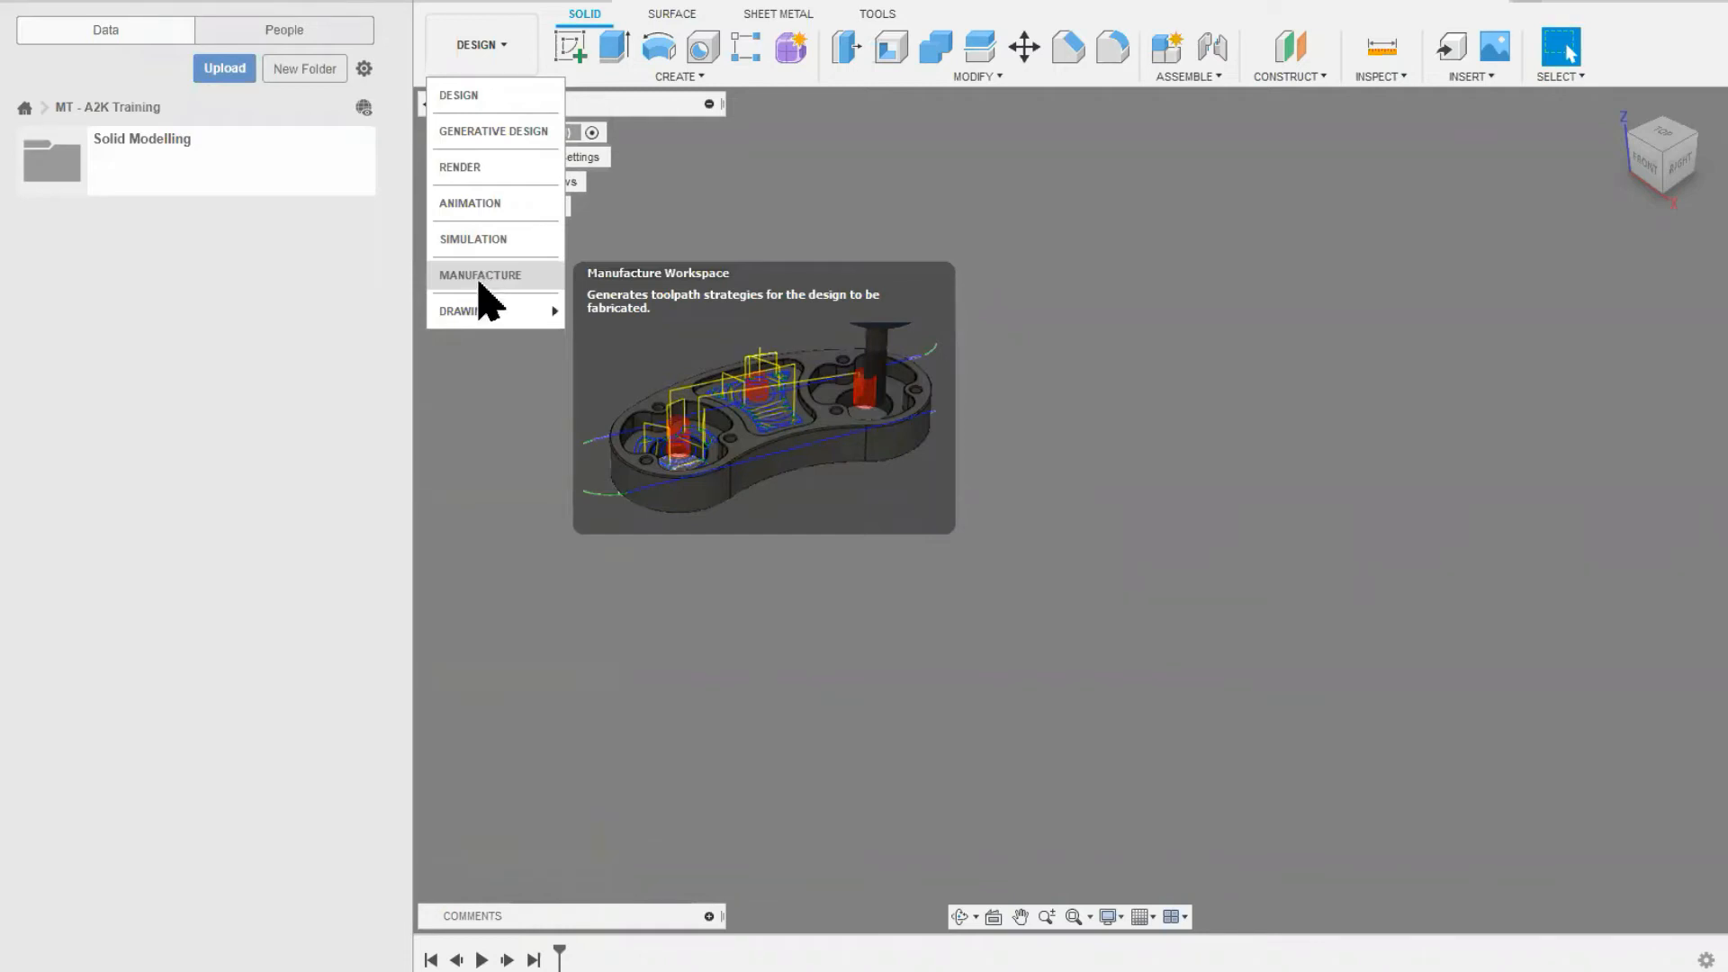
{"action": "mouse_move", "coordinate": [480, 315]}
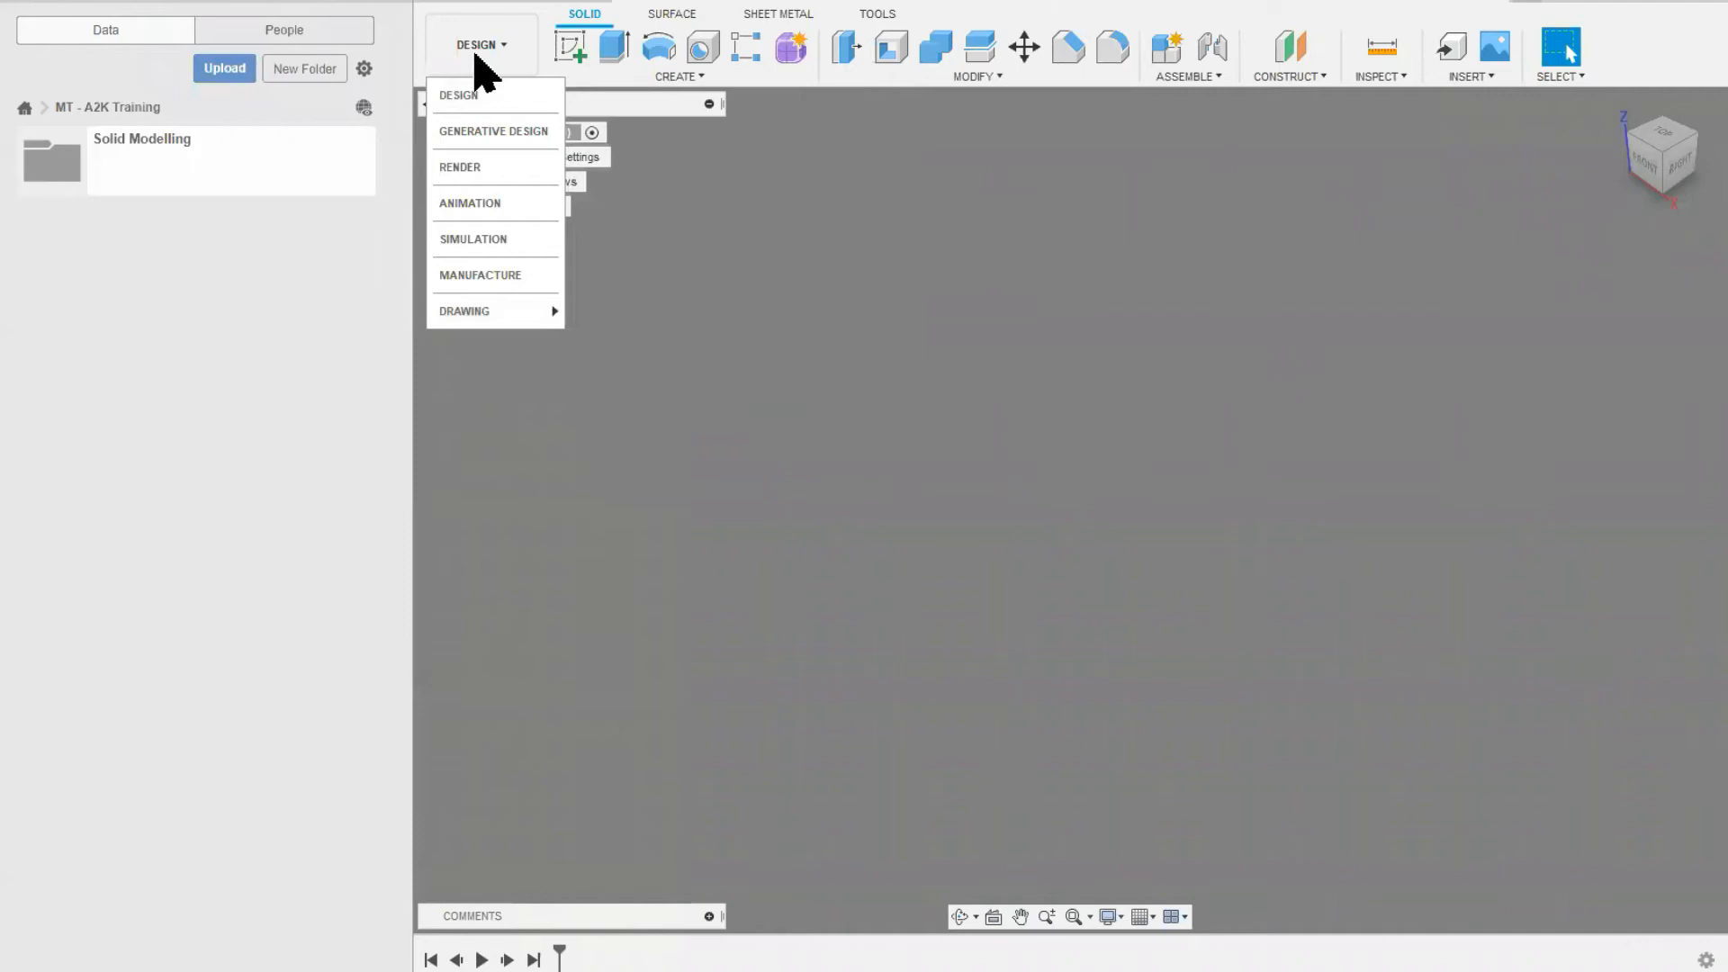
{"action": "left_click", "coordinate": [583, 22]}
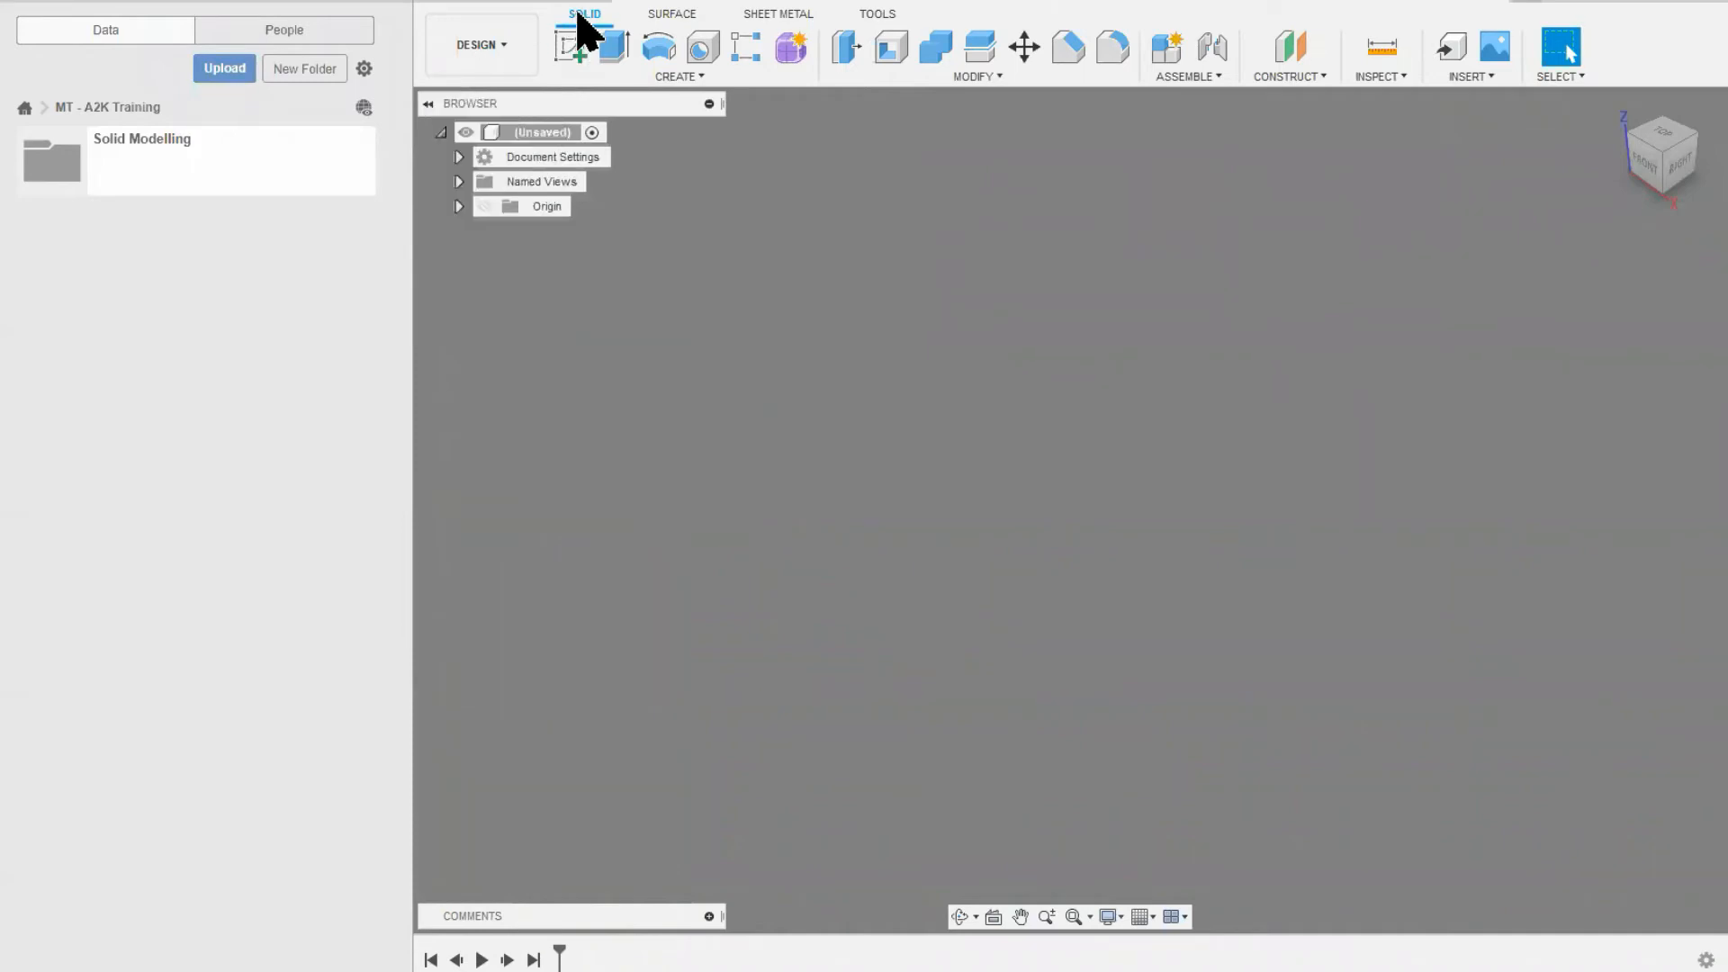
{"action": "left_click", "coordinate": [673, 18]}
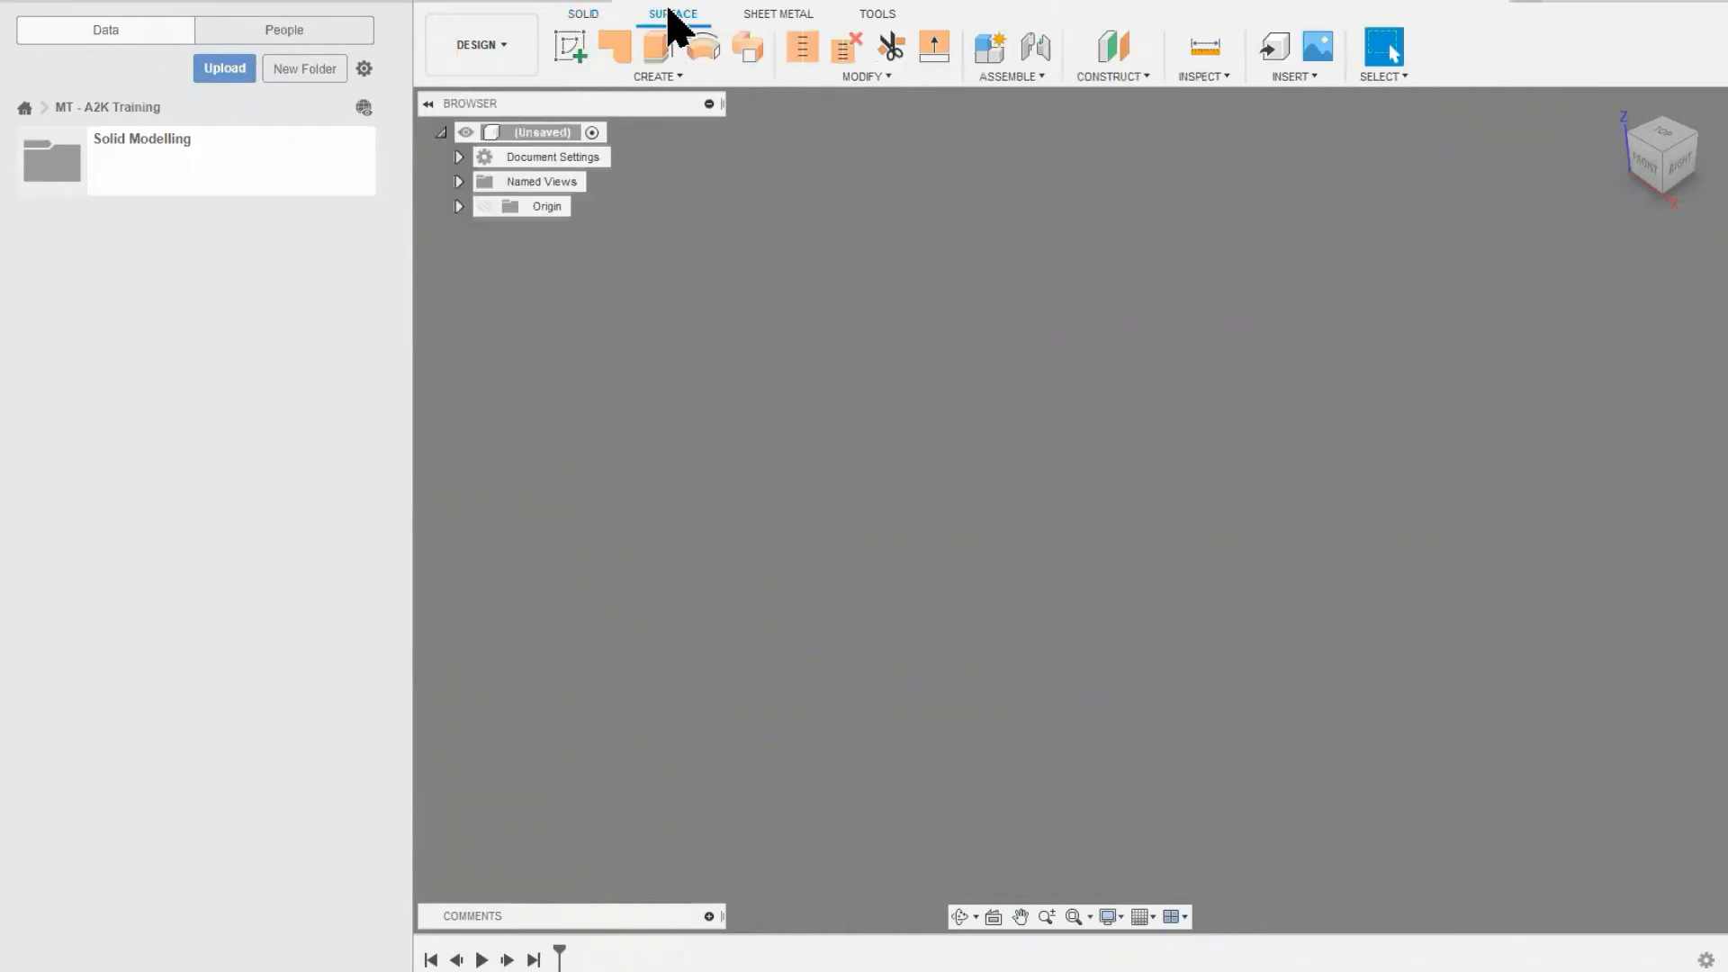
{"action": "left_click", "coordinate": [584, 18]}
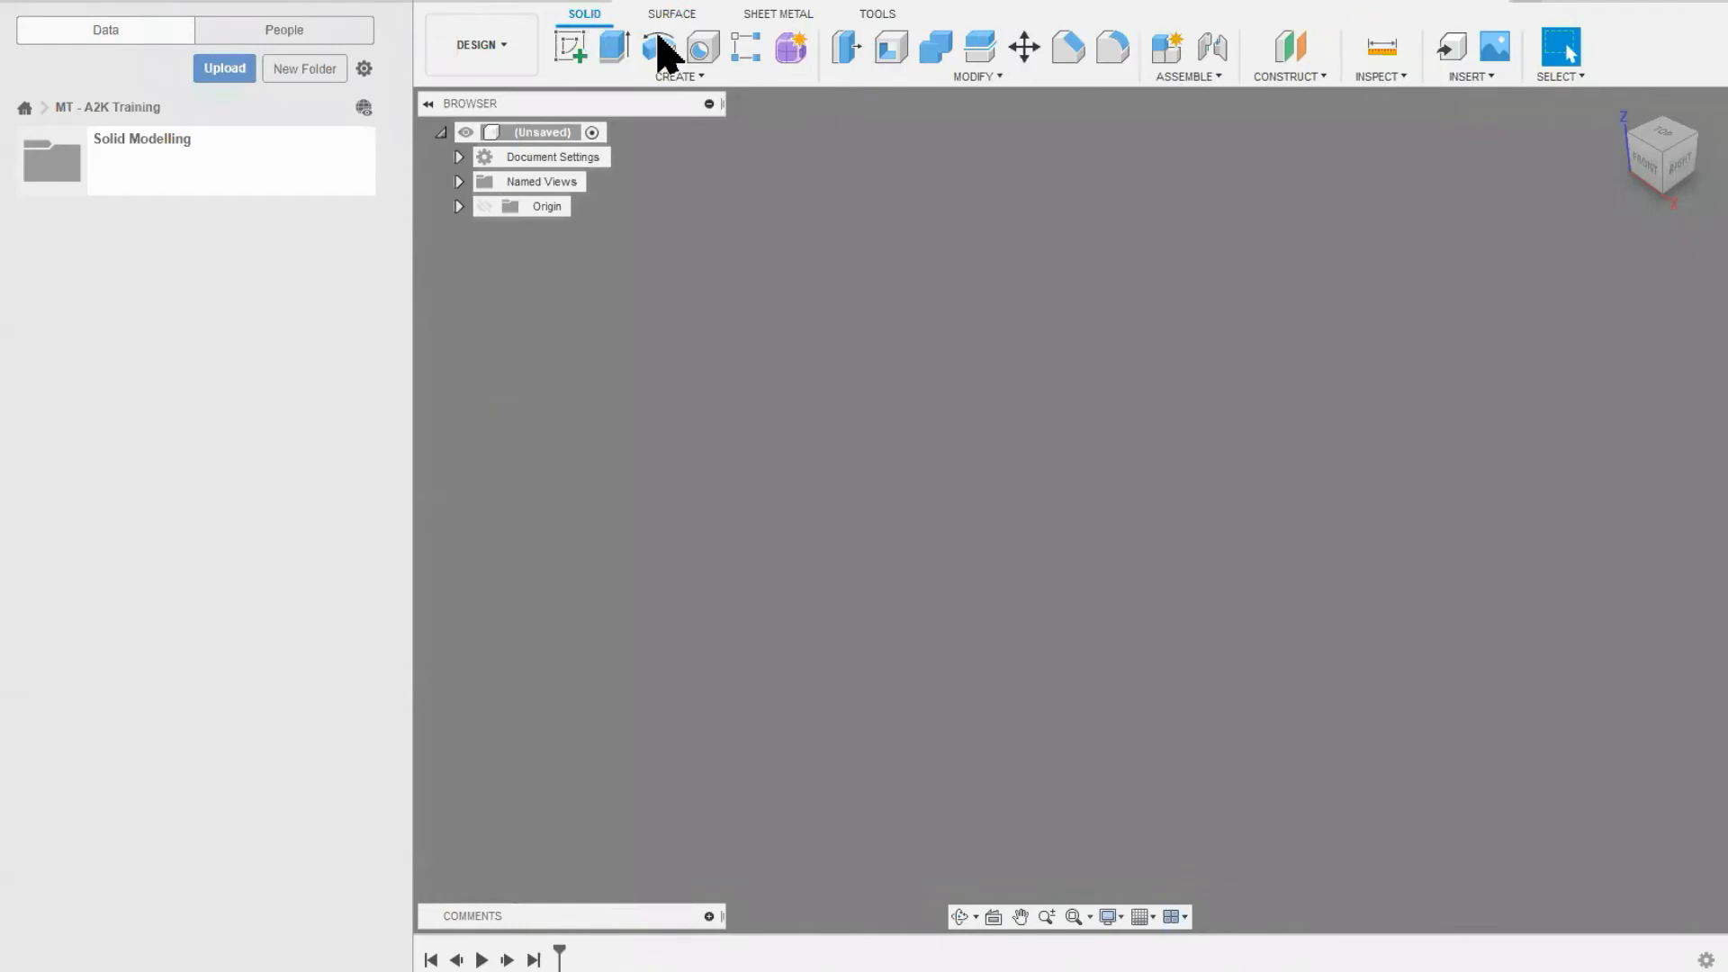
{"action": "left_click", "coordinate": [783, 67]}
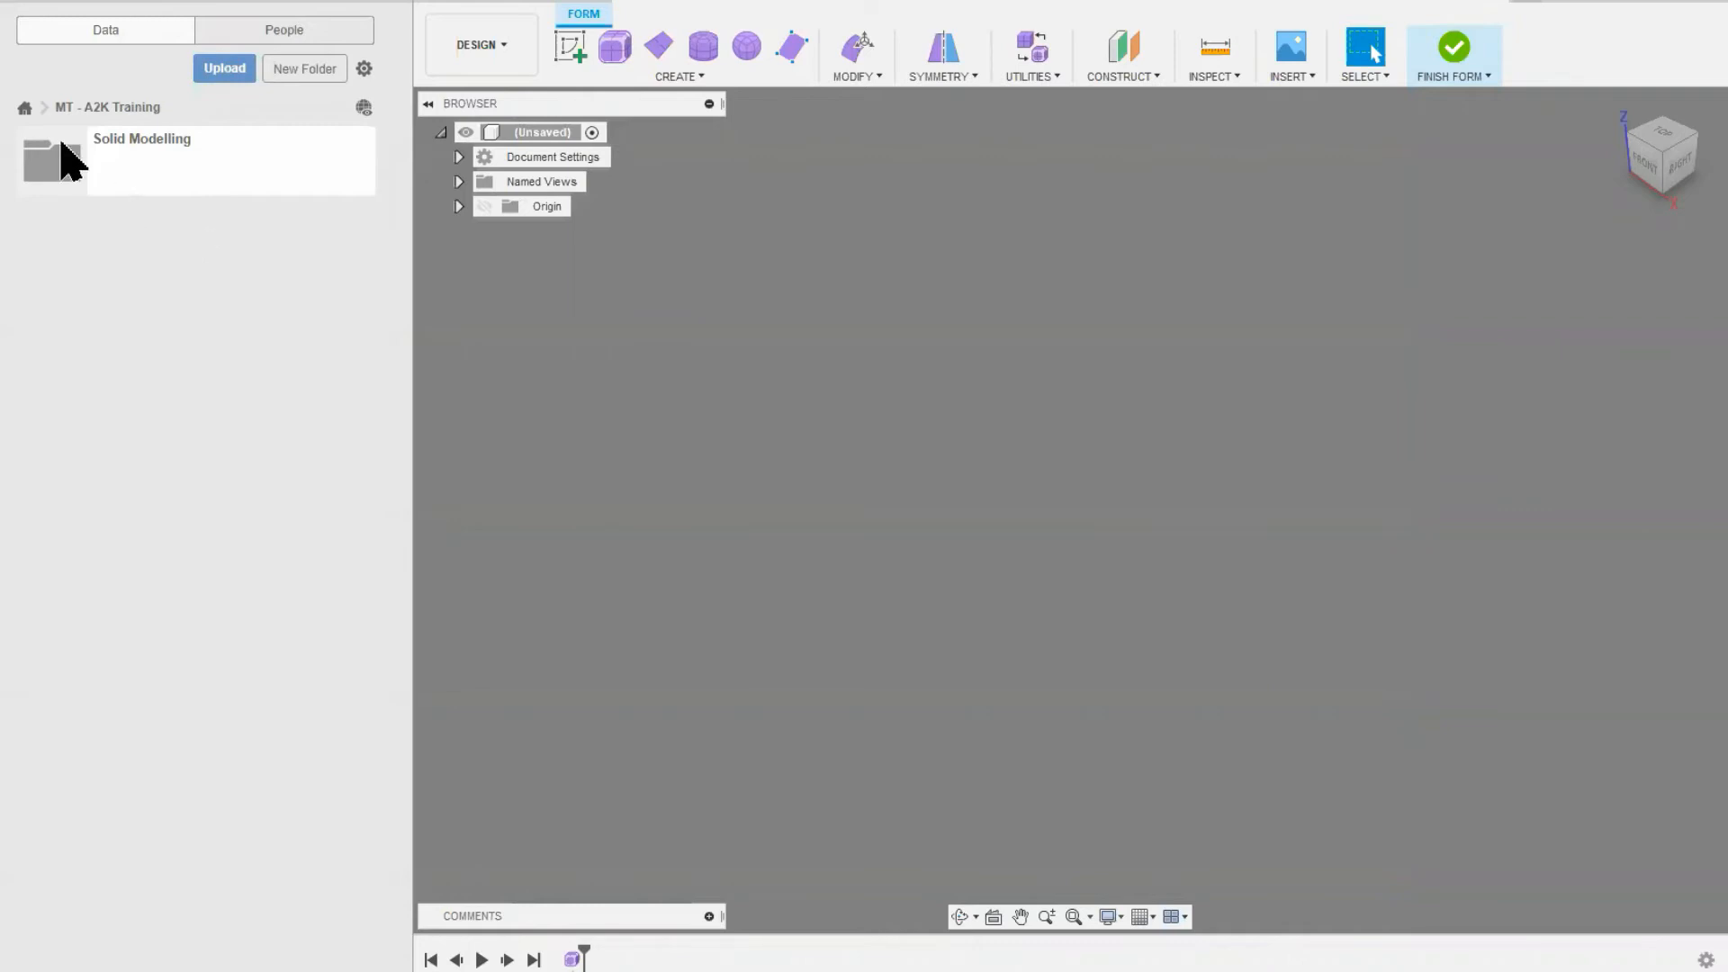
Step: Examine the project list, including the libraries and sample collections available there
{"action": "left_click", "coordinate": [25, 108]}
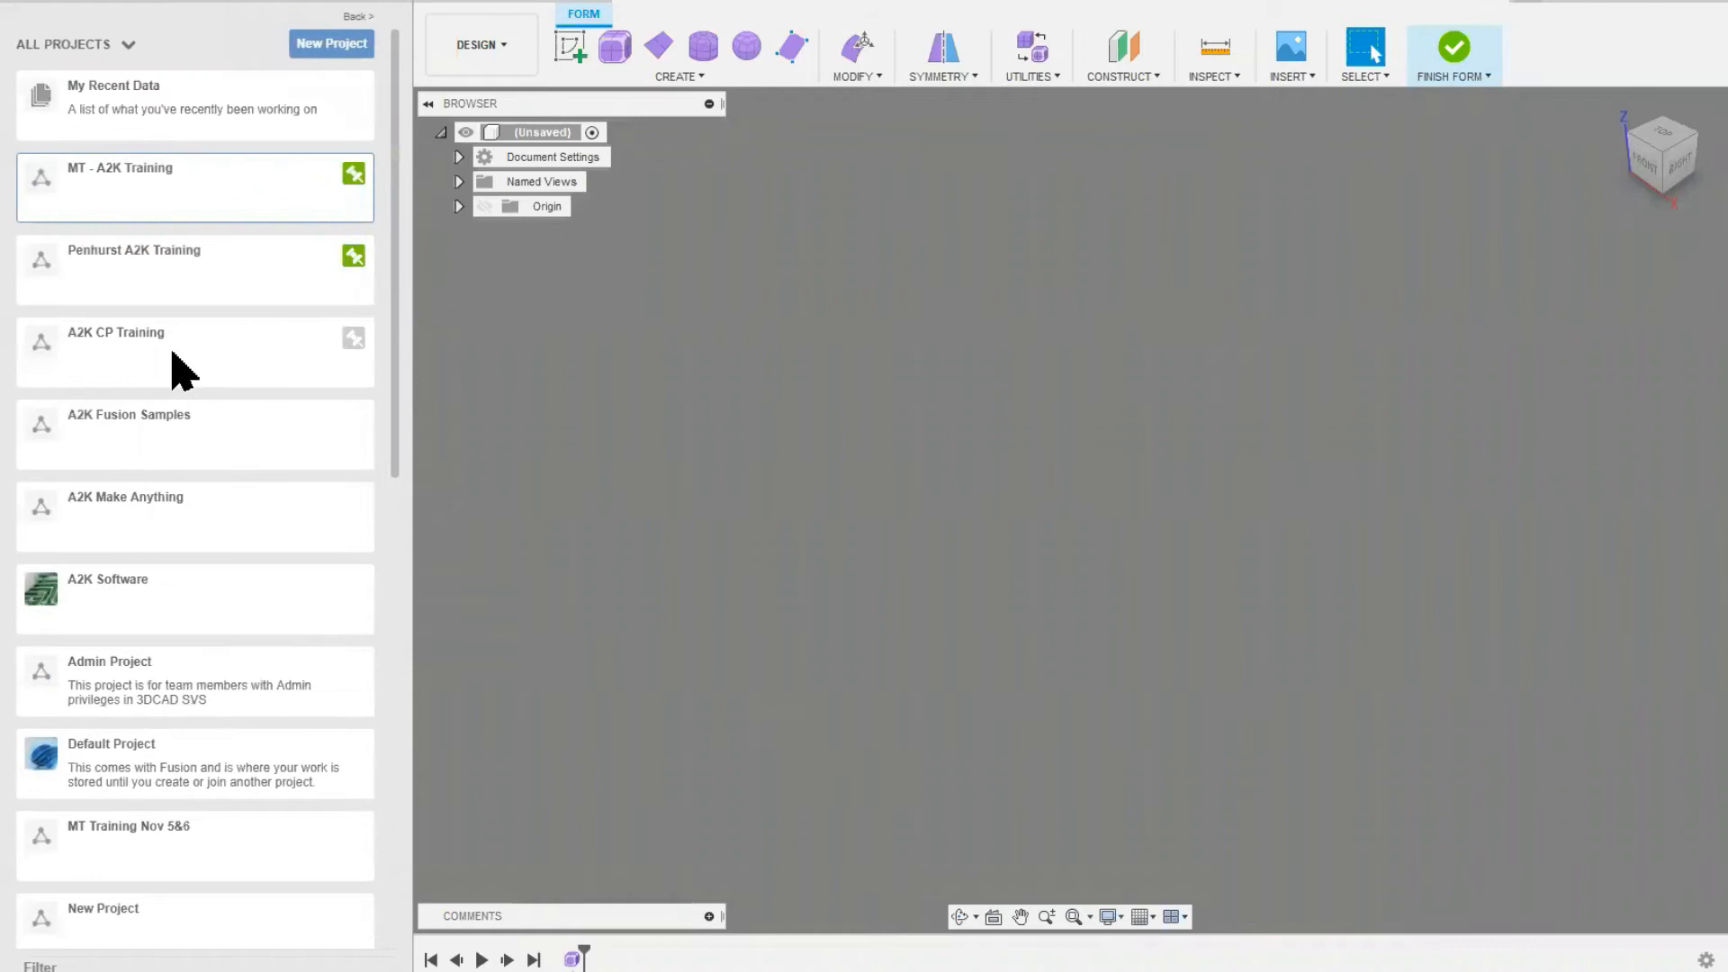
{"action": "scroll", "coordinate": [180, 369], "scroll_direction": "down", "scroll_amount": 5}
{"action": "scroll", "coordinate": [180, 370], "scroll_direction": "down", "scroll_amount": 5}
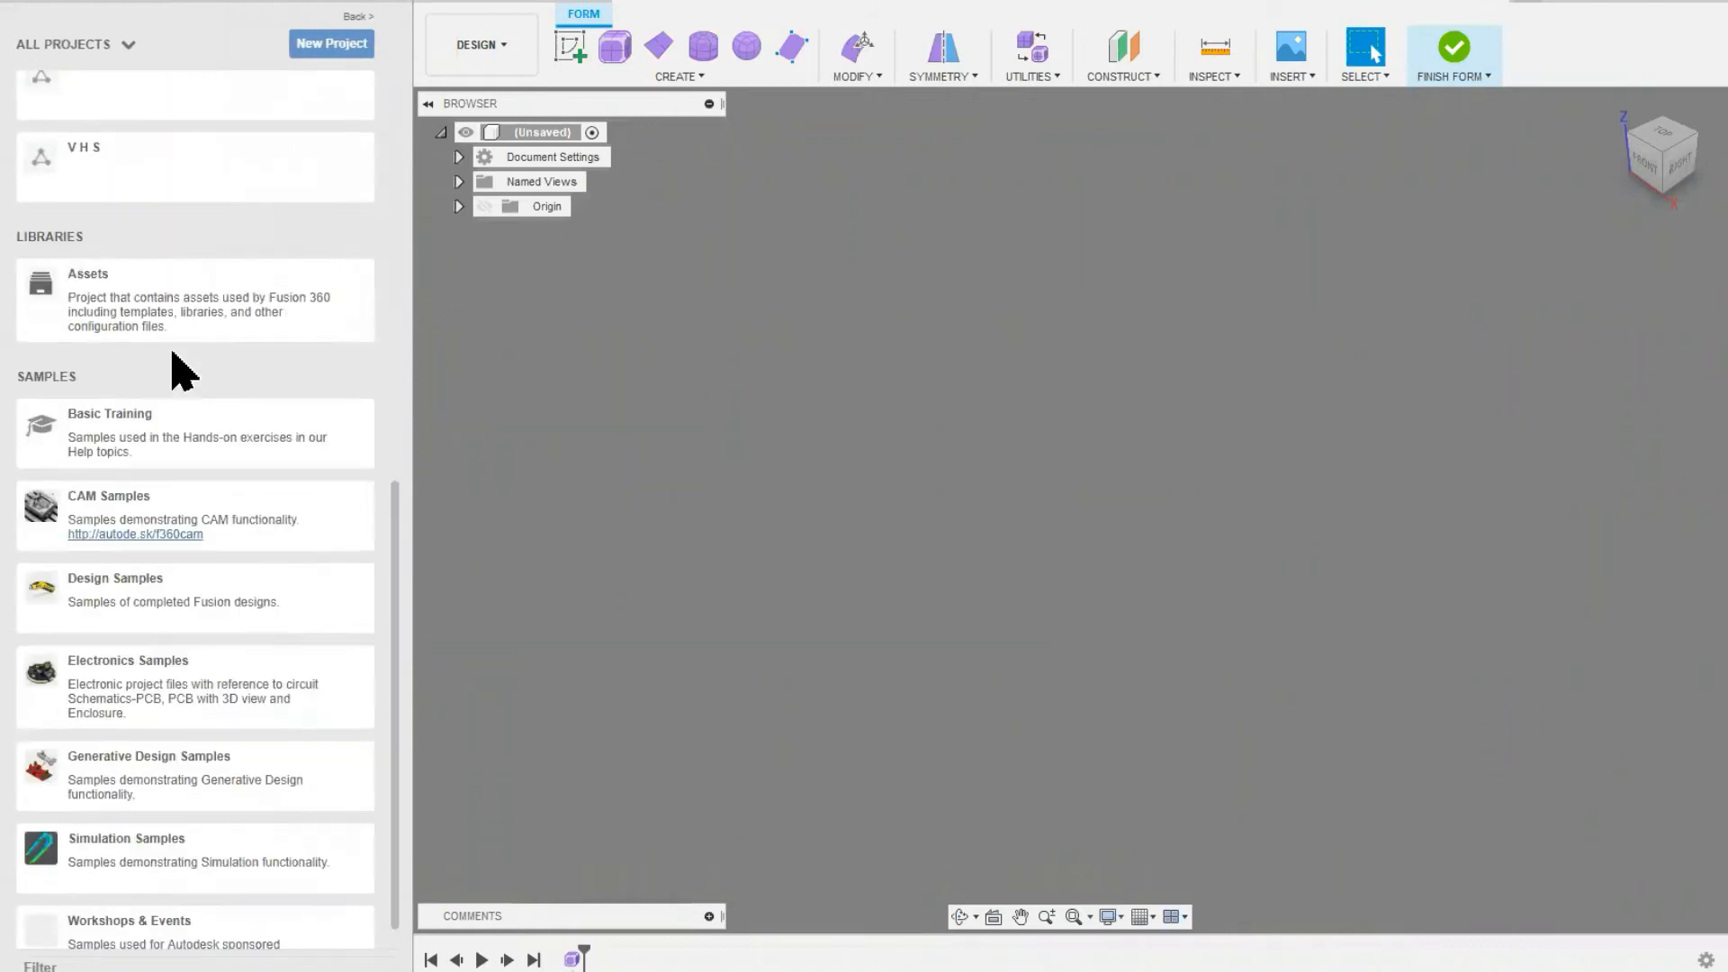
{"action": "scroll", "coordinate": [180, 369], "scroll_direction": "up", "scroll_amount": 5}
{"action": "scroll", "coordinate": [173, 366], "scroll_direction": "down", "scroll_amount": 1}
{"action": "scroll", "coordinate": [173, 366], "scroll_direction": "up", "scroll_amount": 3}
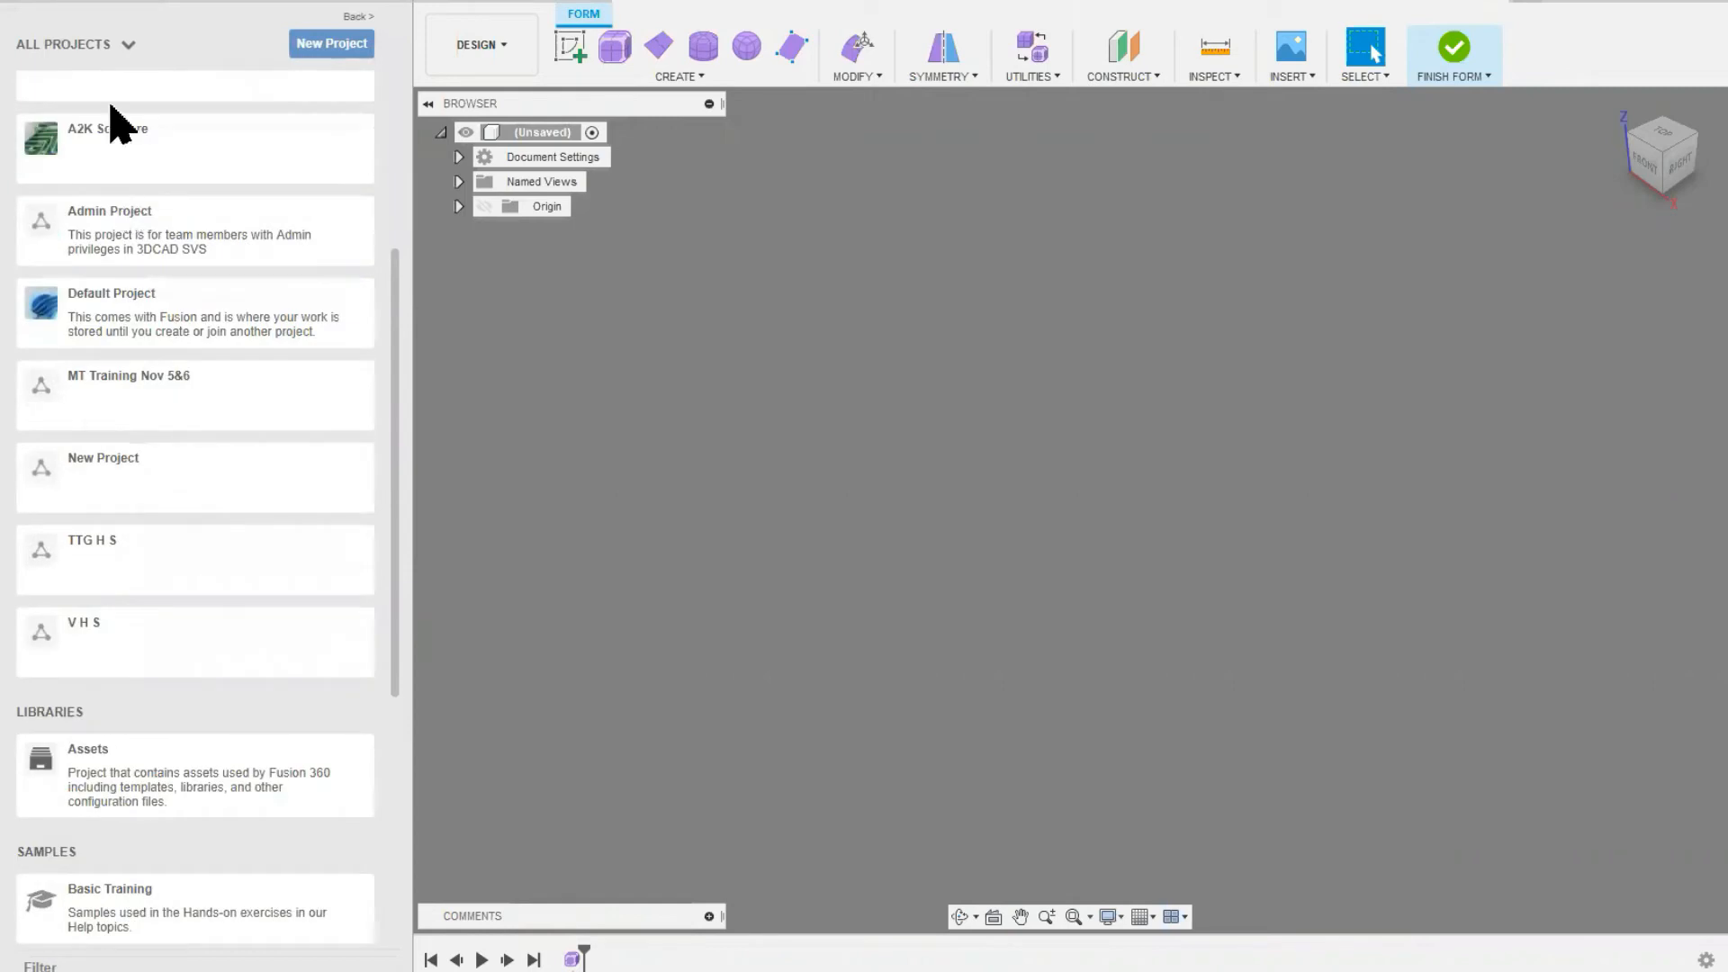
{"action": "scroll", "coordinate": [123, 224], "scroll_direction": "up", "scroll_amount": 5}
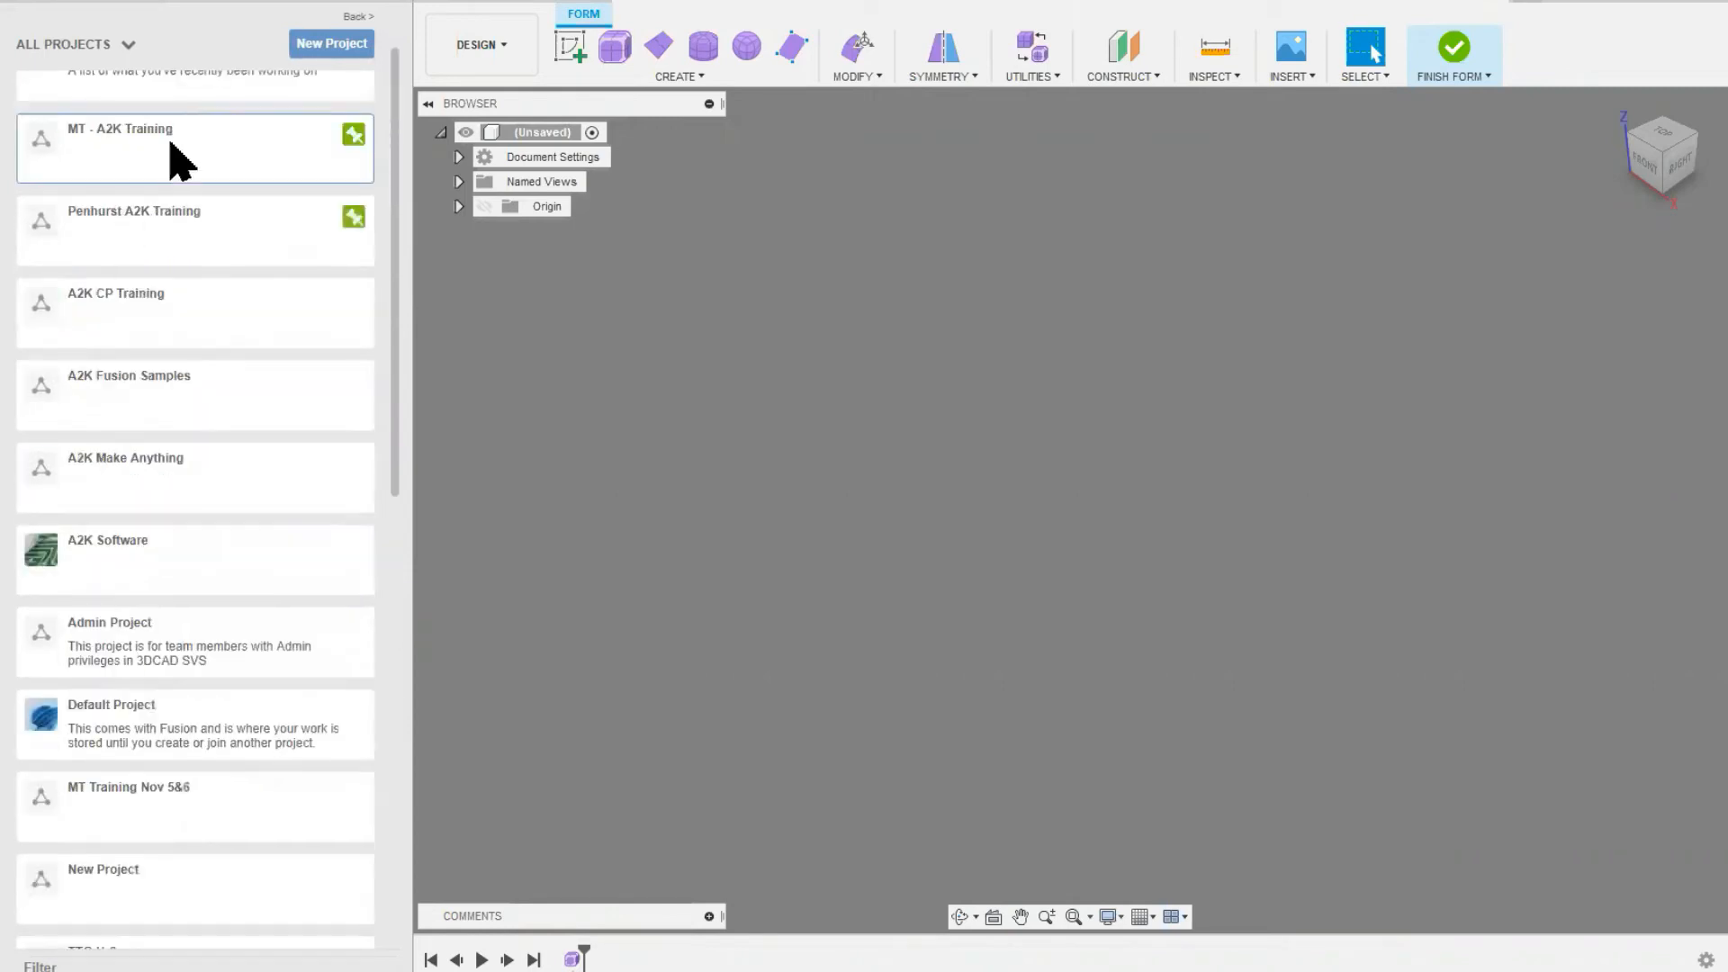
{"action": "scroll", "coordinate": [189, 185], "scroll_direction": "up", "scroll_amount": 1}
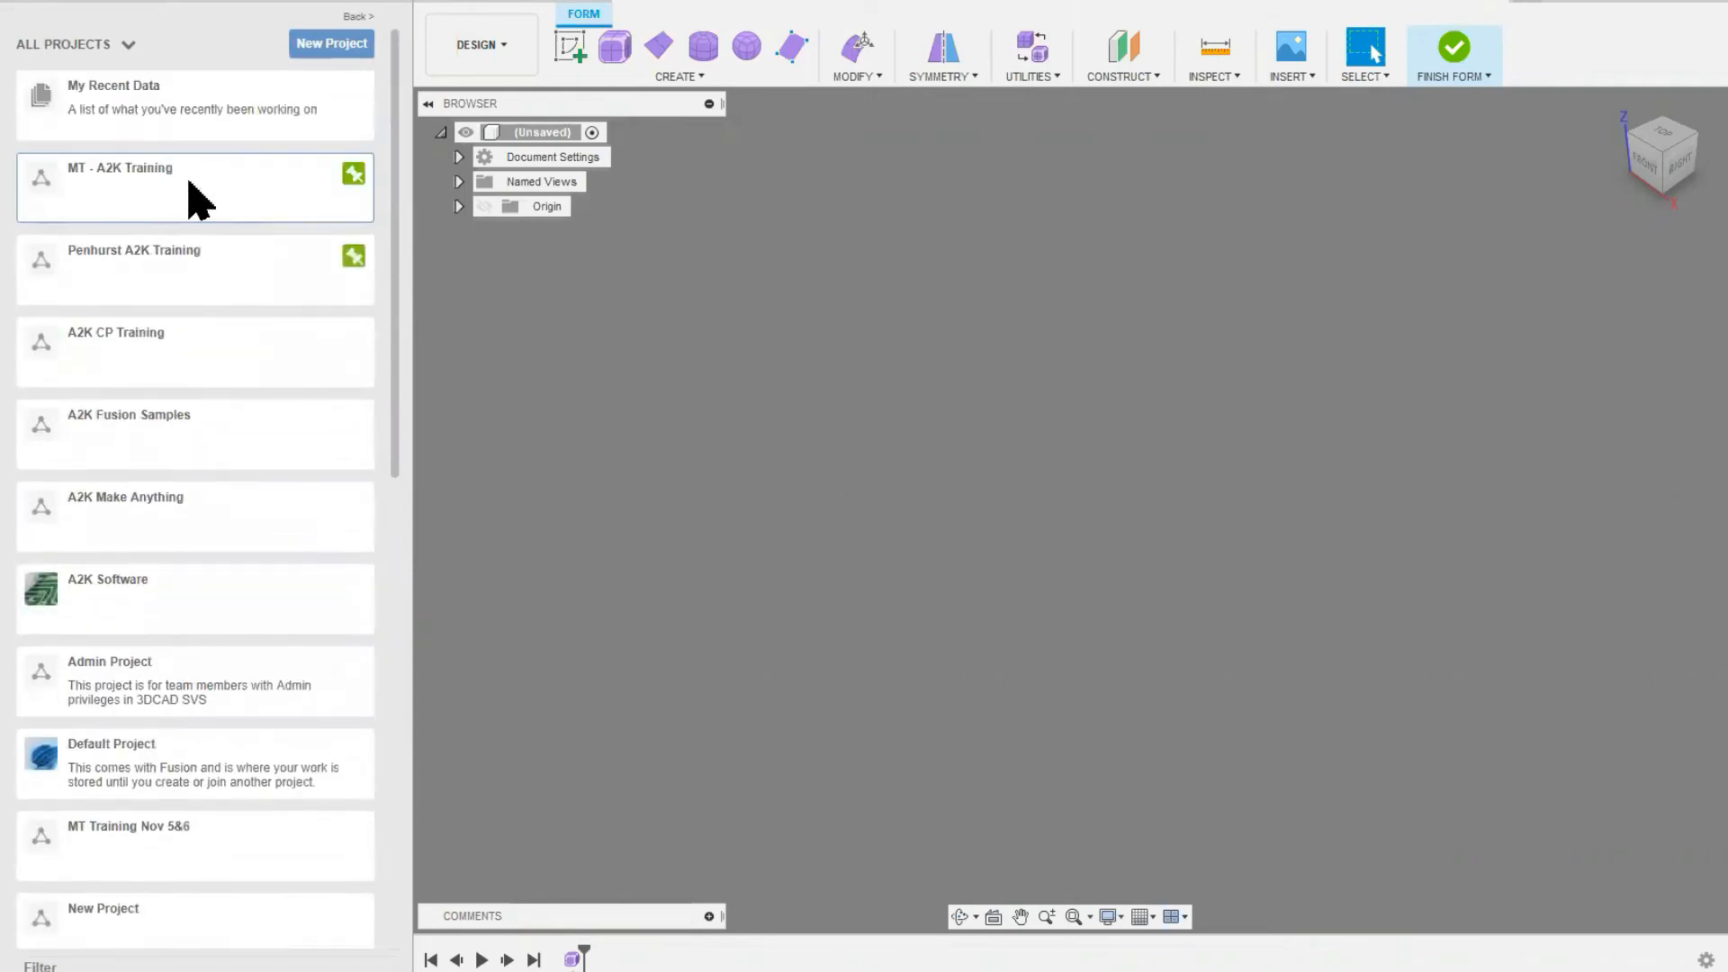
{"action": "scroll", "coordinate": [193, 175], "scroll_direction": "down", "scroll_amount": 5}
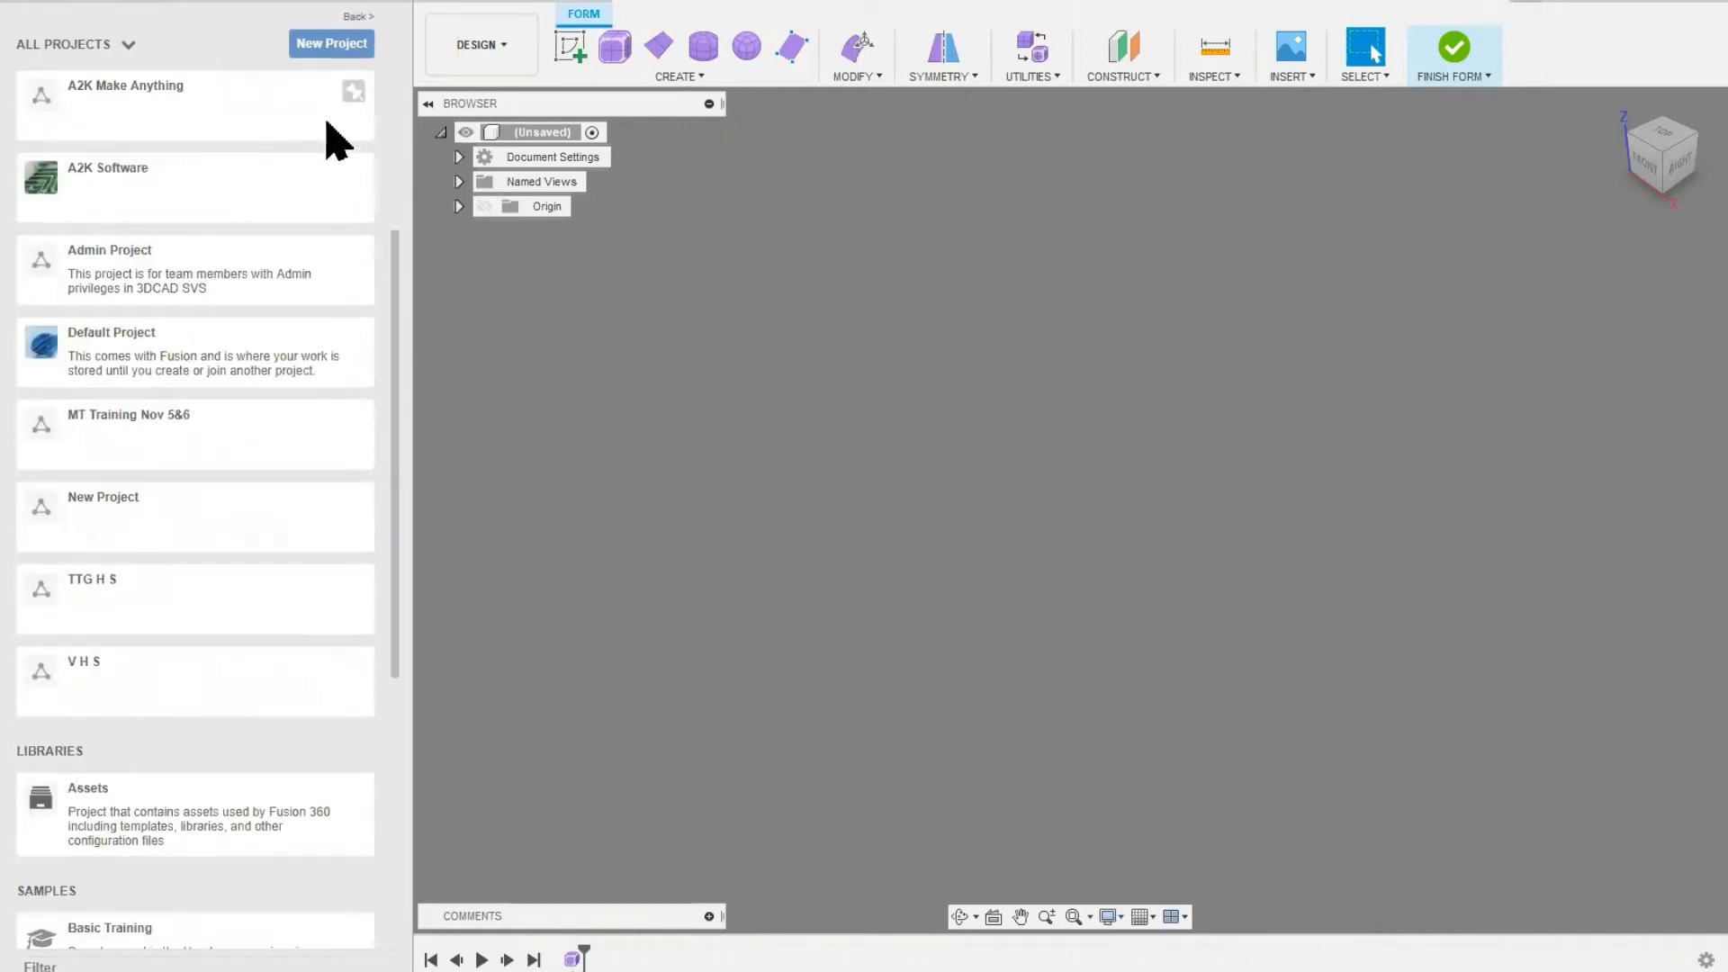
Step: Hide the data panel and check the job status and online mode
{"action": "left_click", "coordinate": [427, 3]}
{"action": "left_click", "coordinate": [20, 11]}
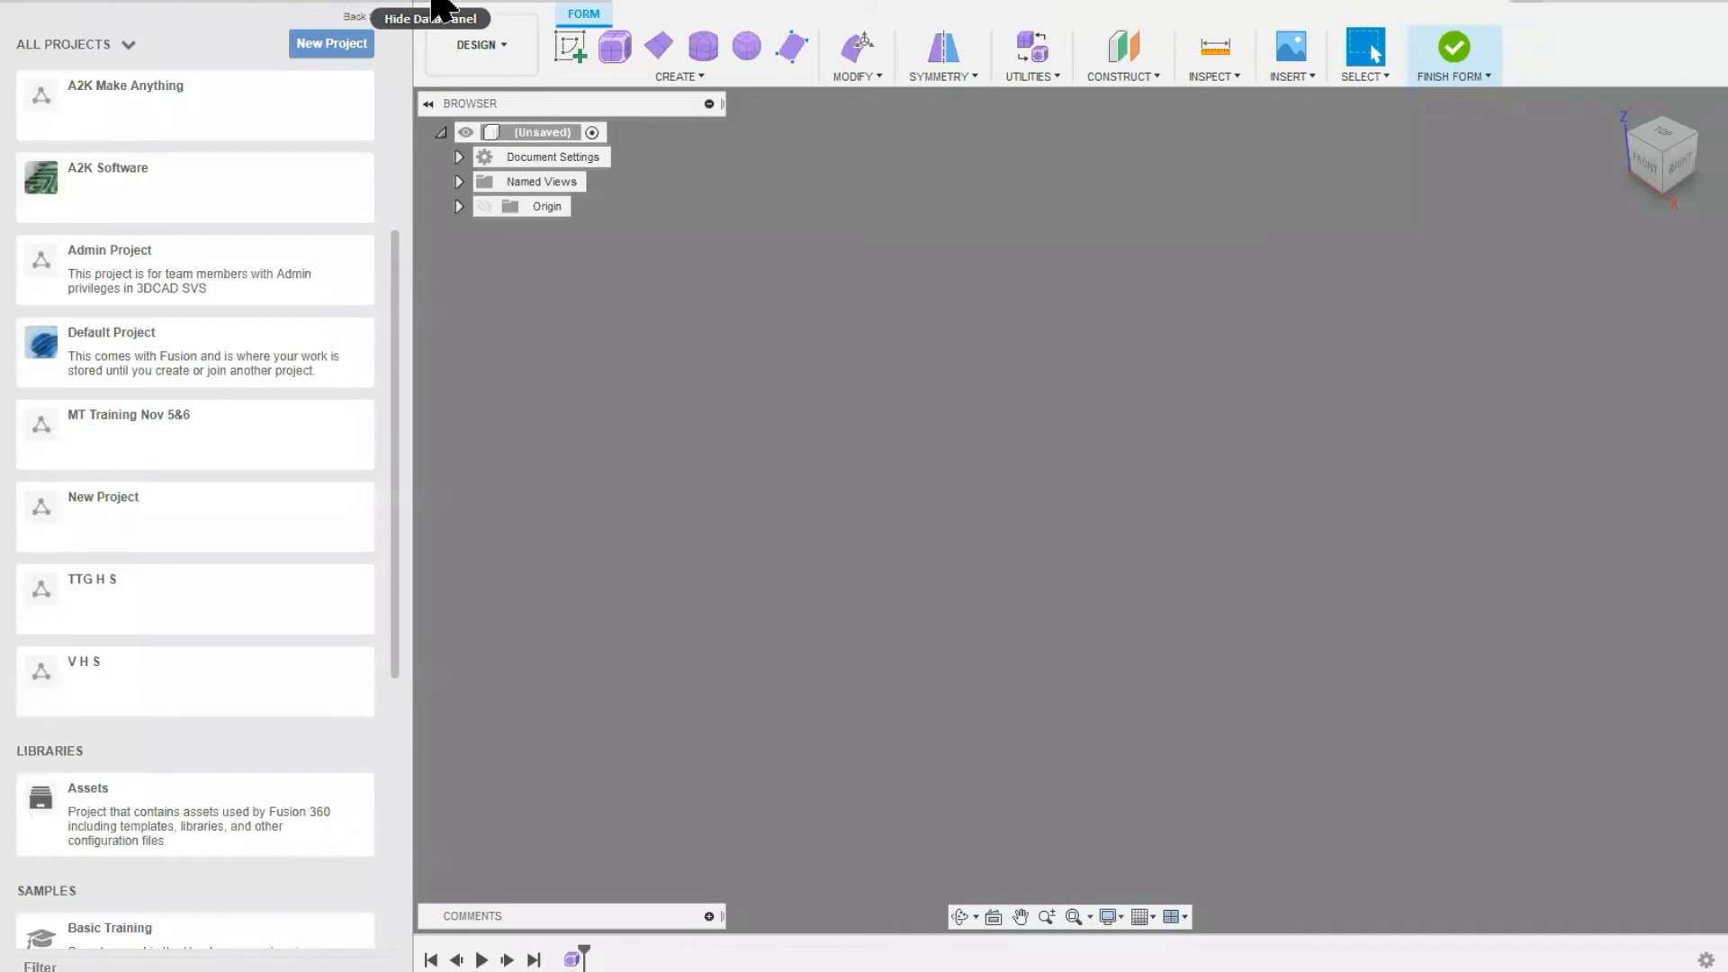
{"action": "left_click", "coordinate": [435, 5]}
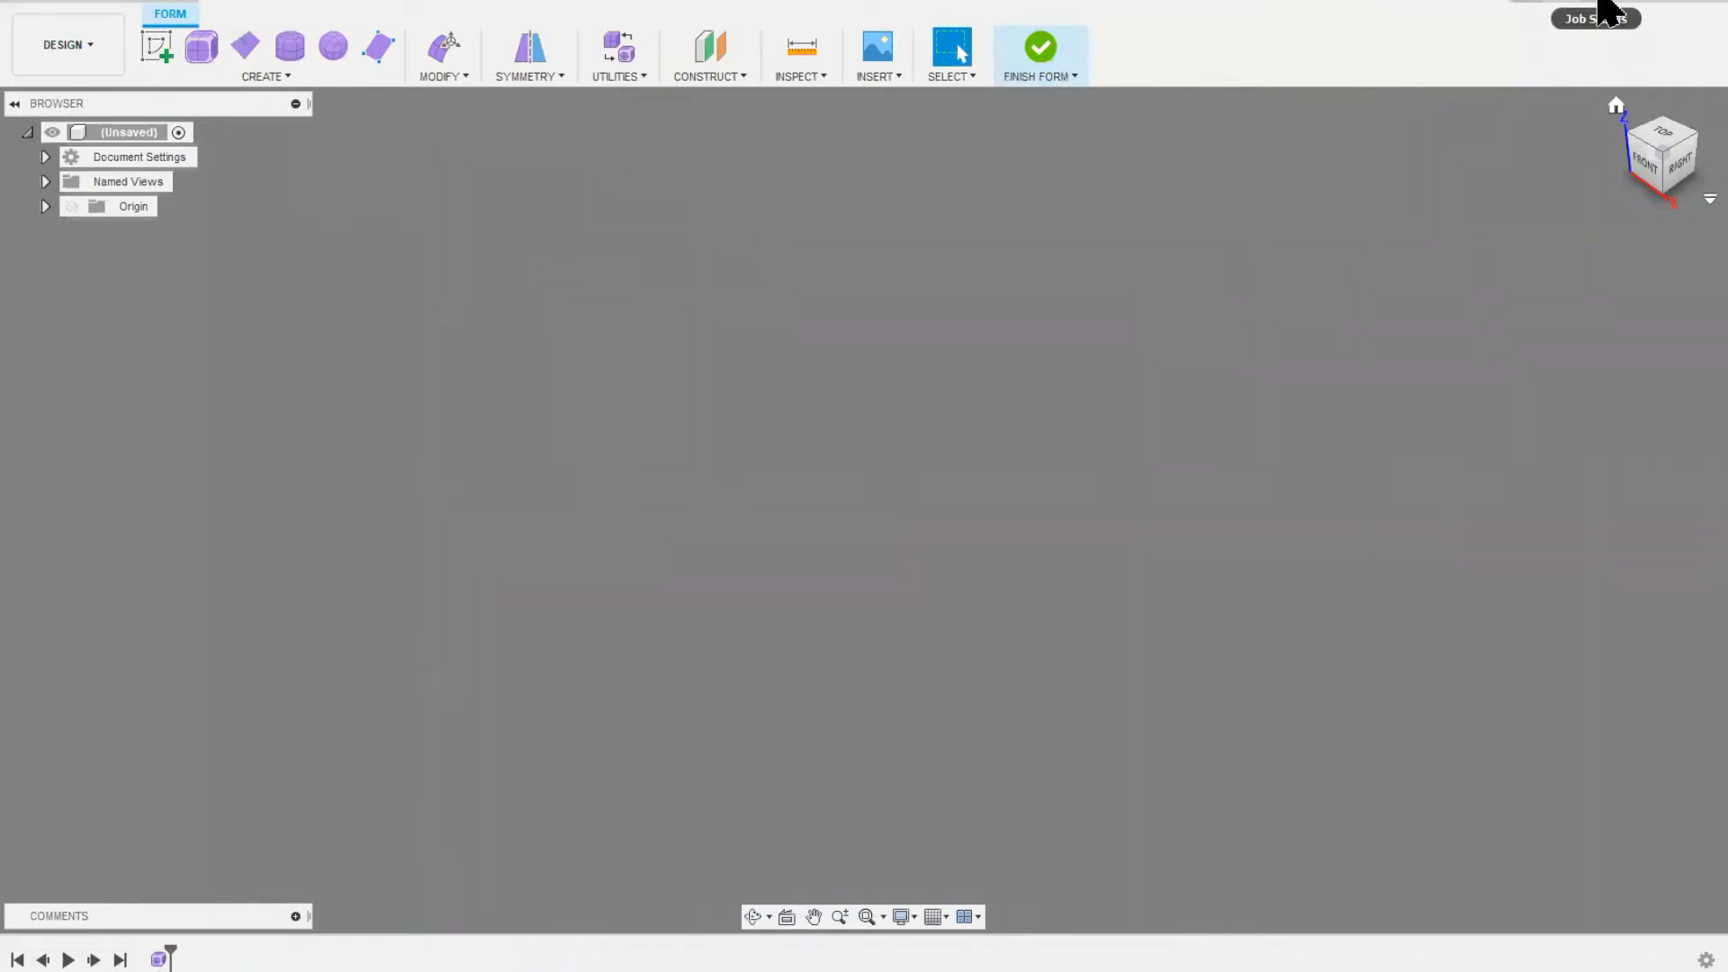
{"action": "left_click", "coordinate": [1604, 7]}
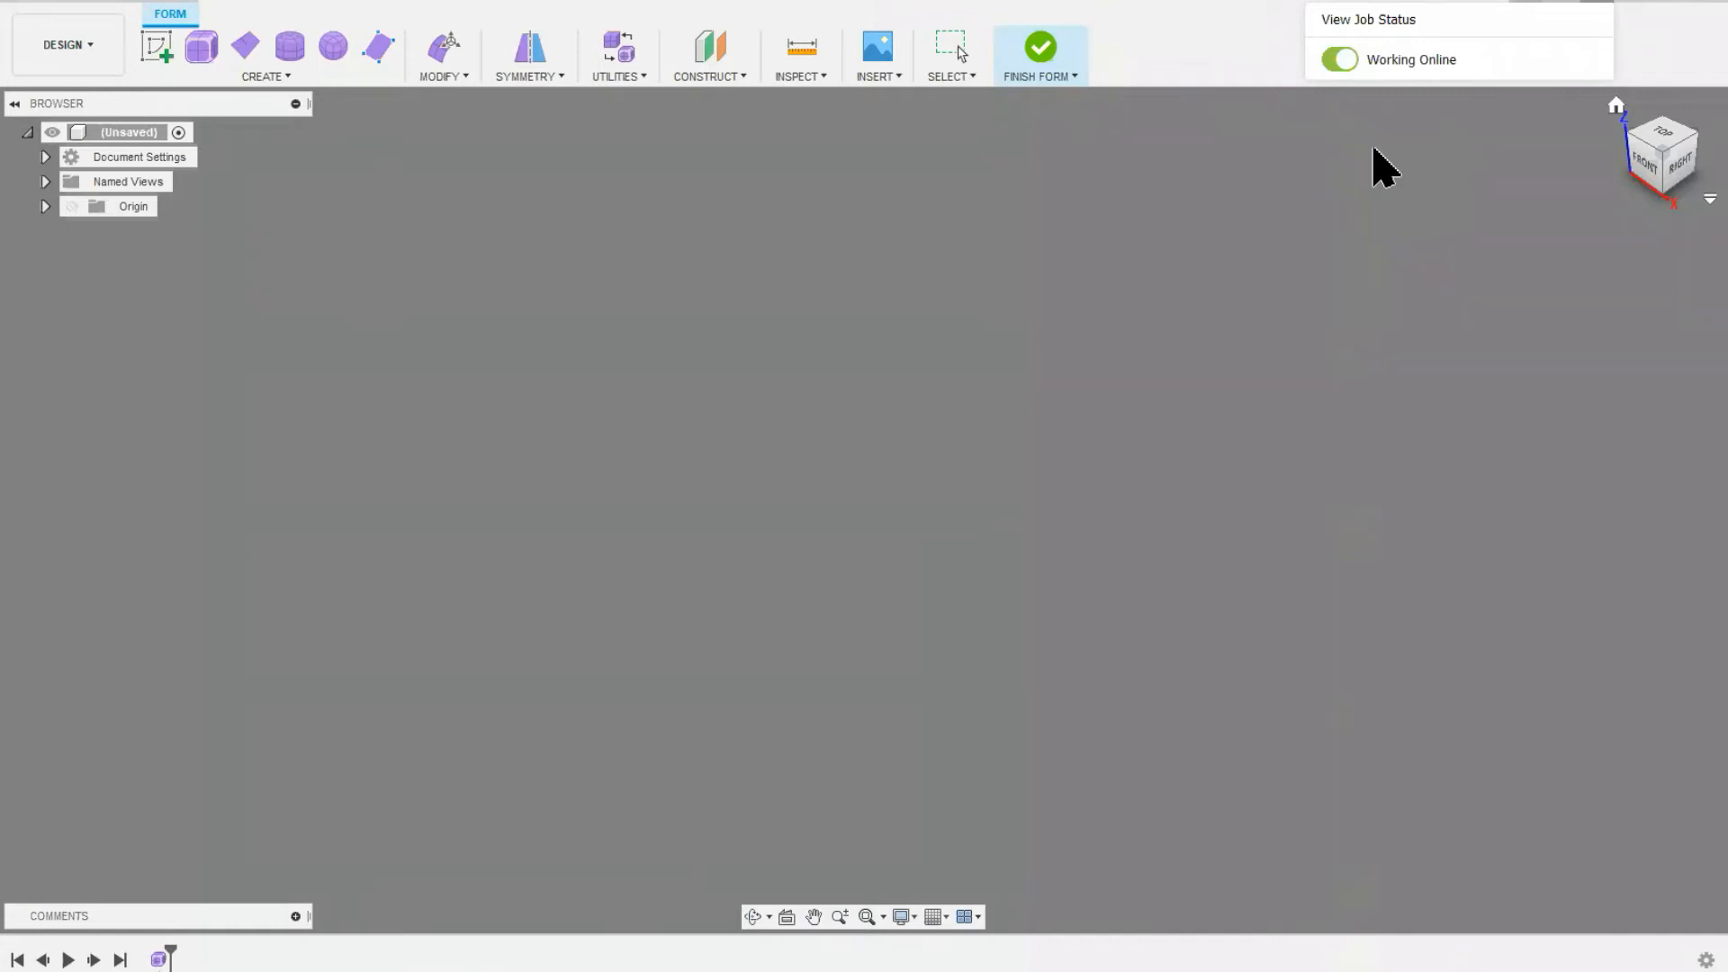
{"action": "key", "text": "Escape"}
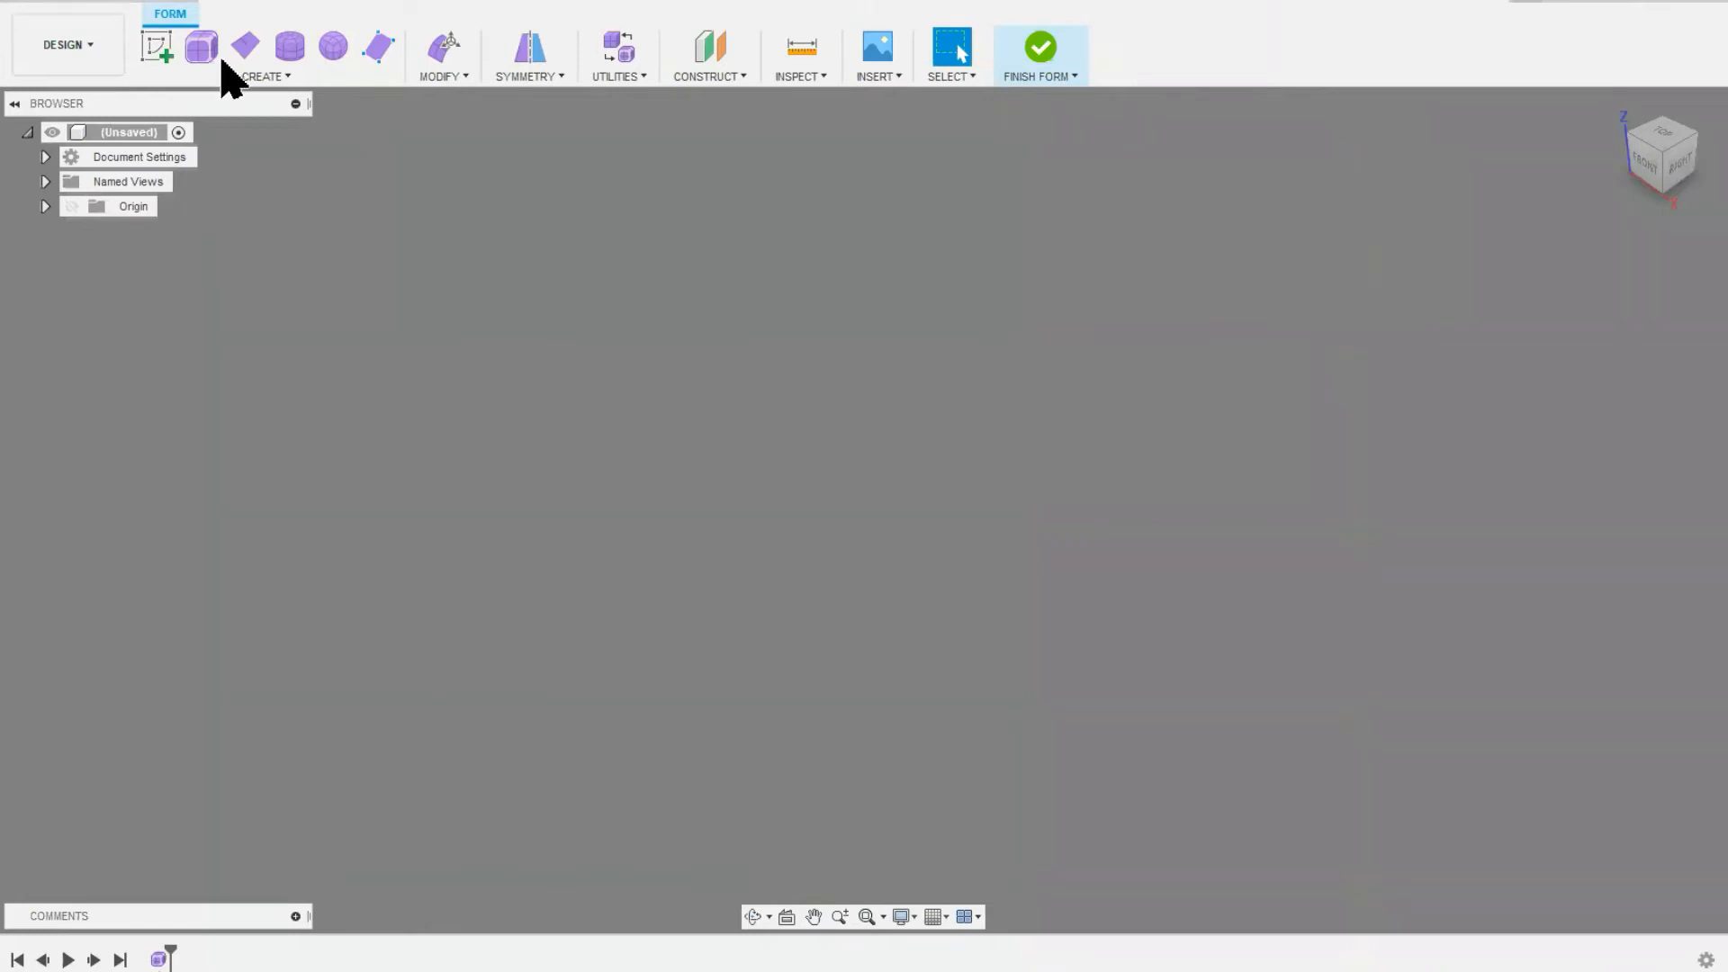
Step: Return from the form environment to solid modelling in the Design workspace and view the Extrude options
{"action": "left_click", "coordinate": [90, 54]}
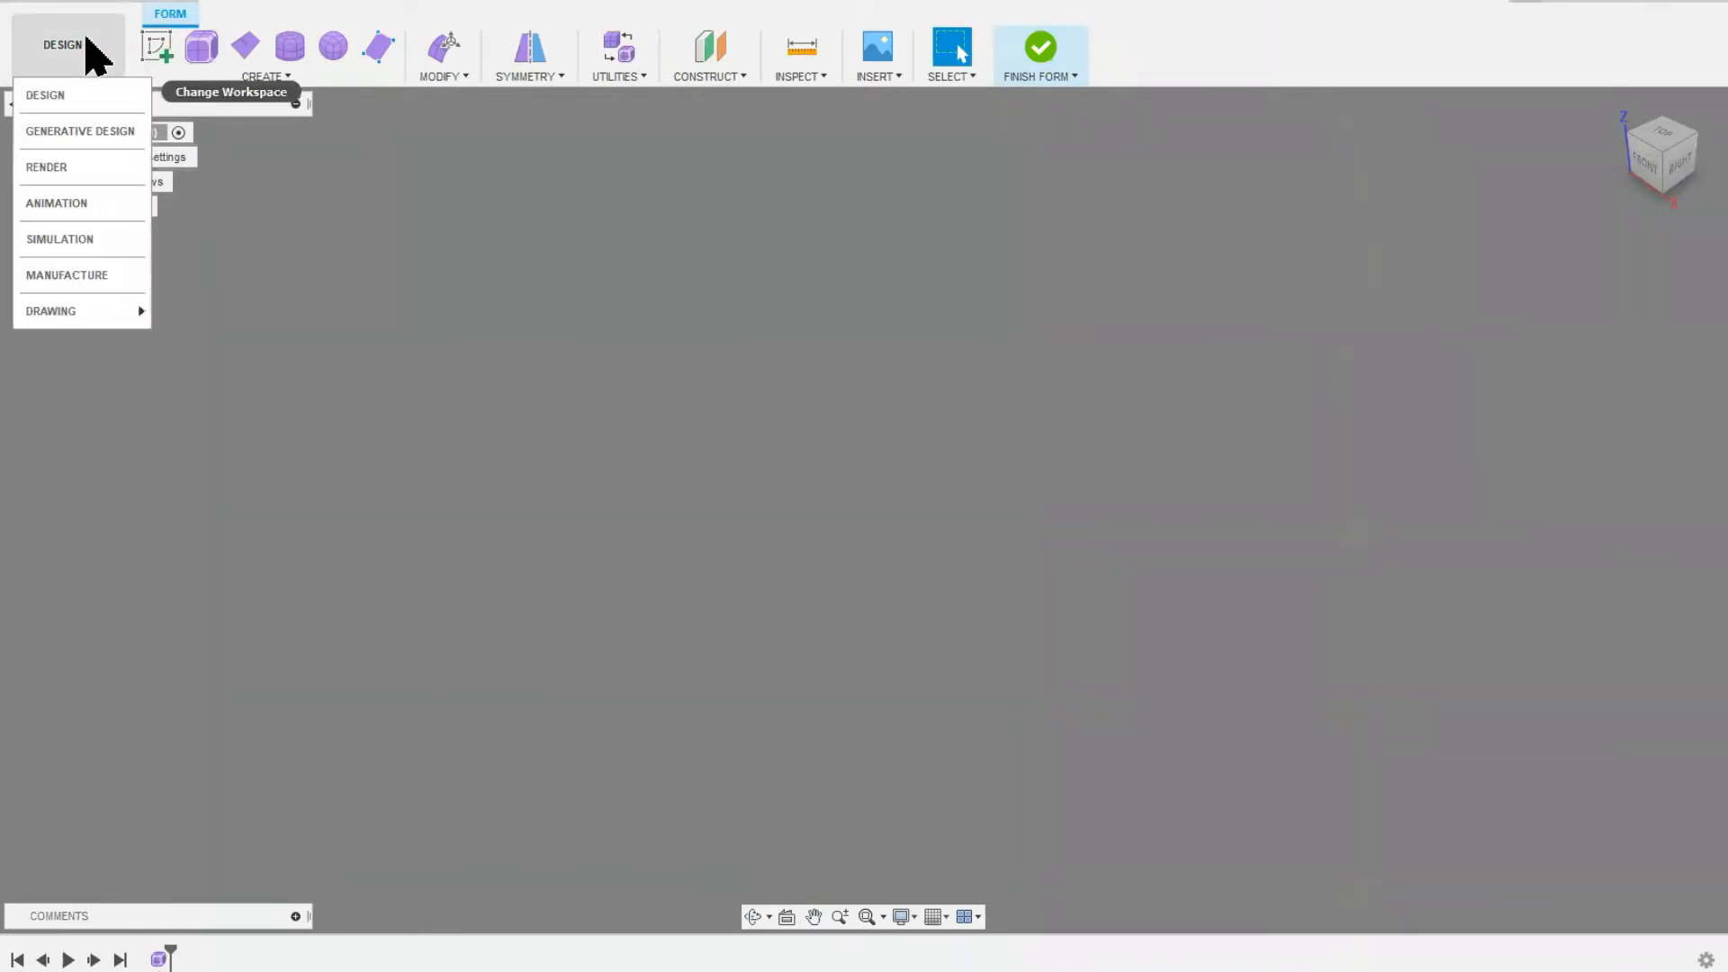
{"action": "left_click", "coordinate": [59, 96]}
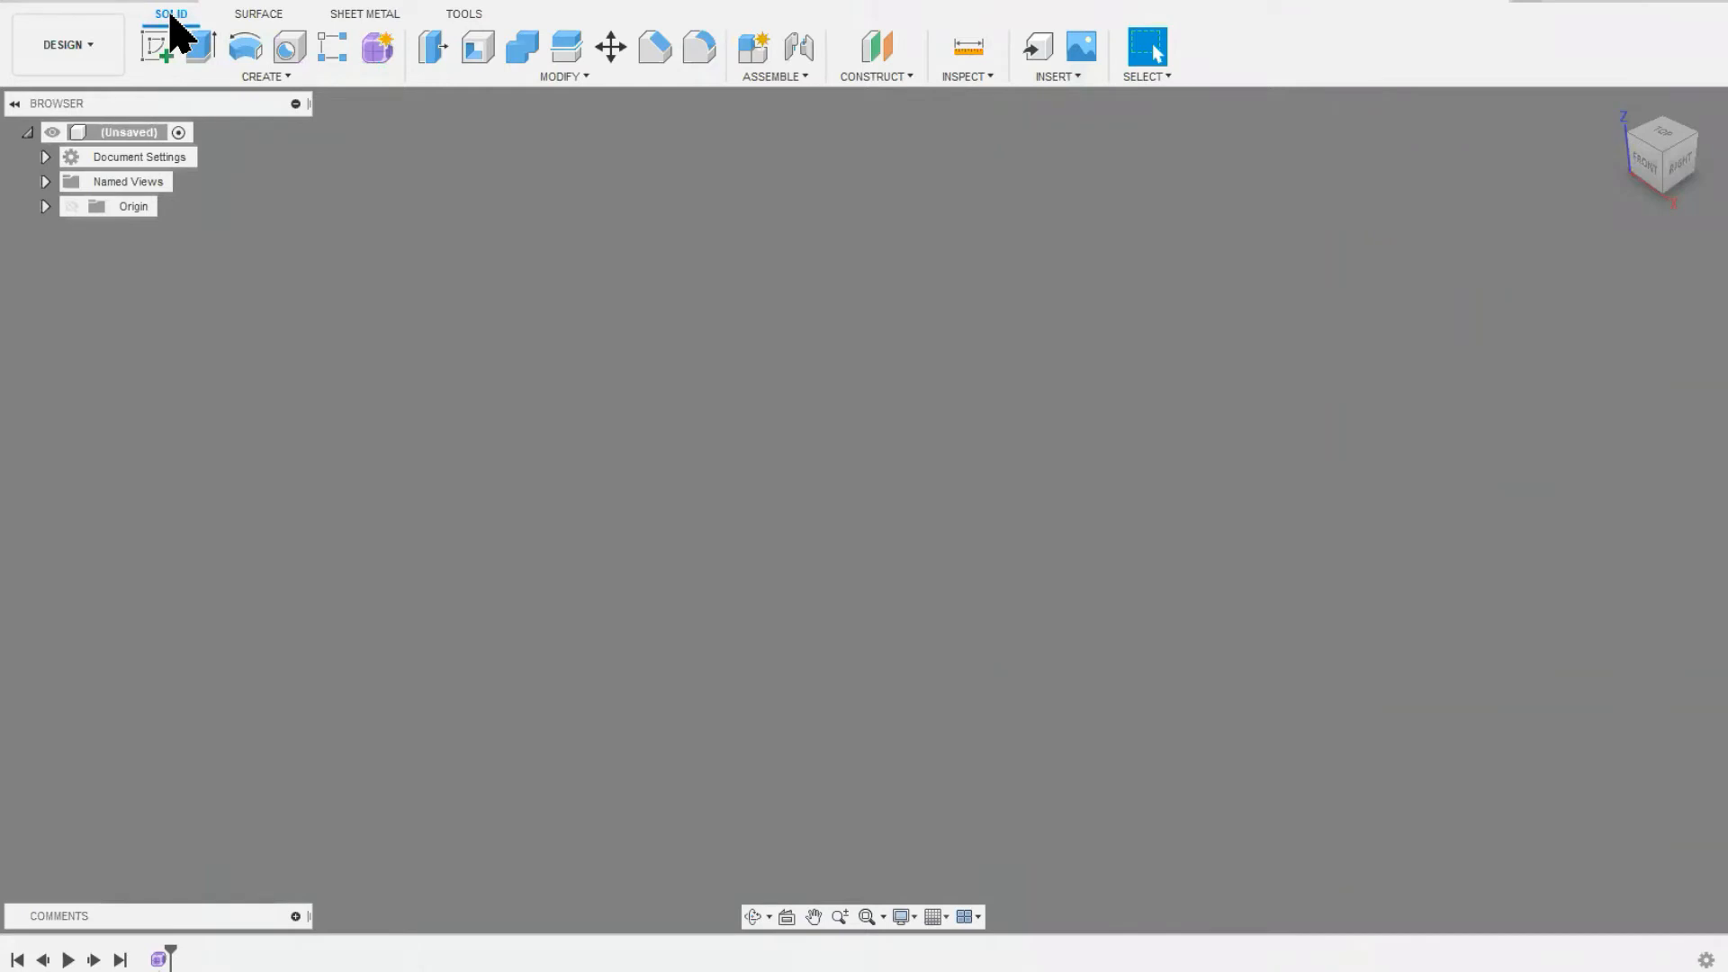
{"action": "left_click", "coordinate": [202, 51]}
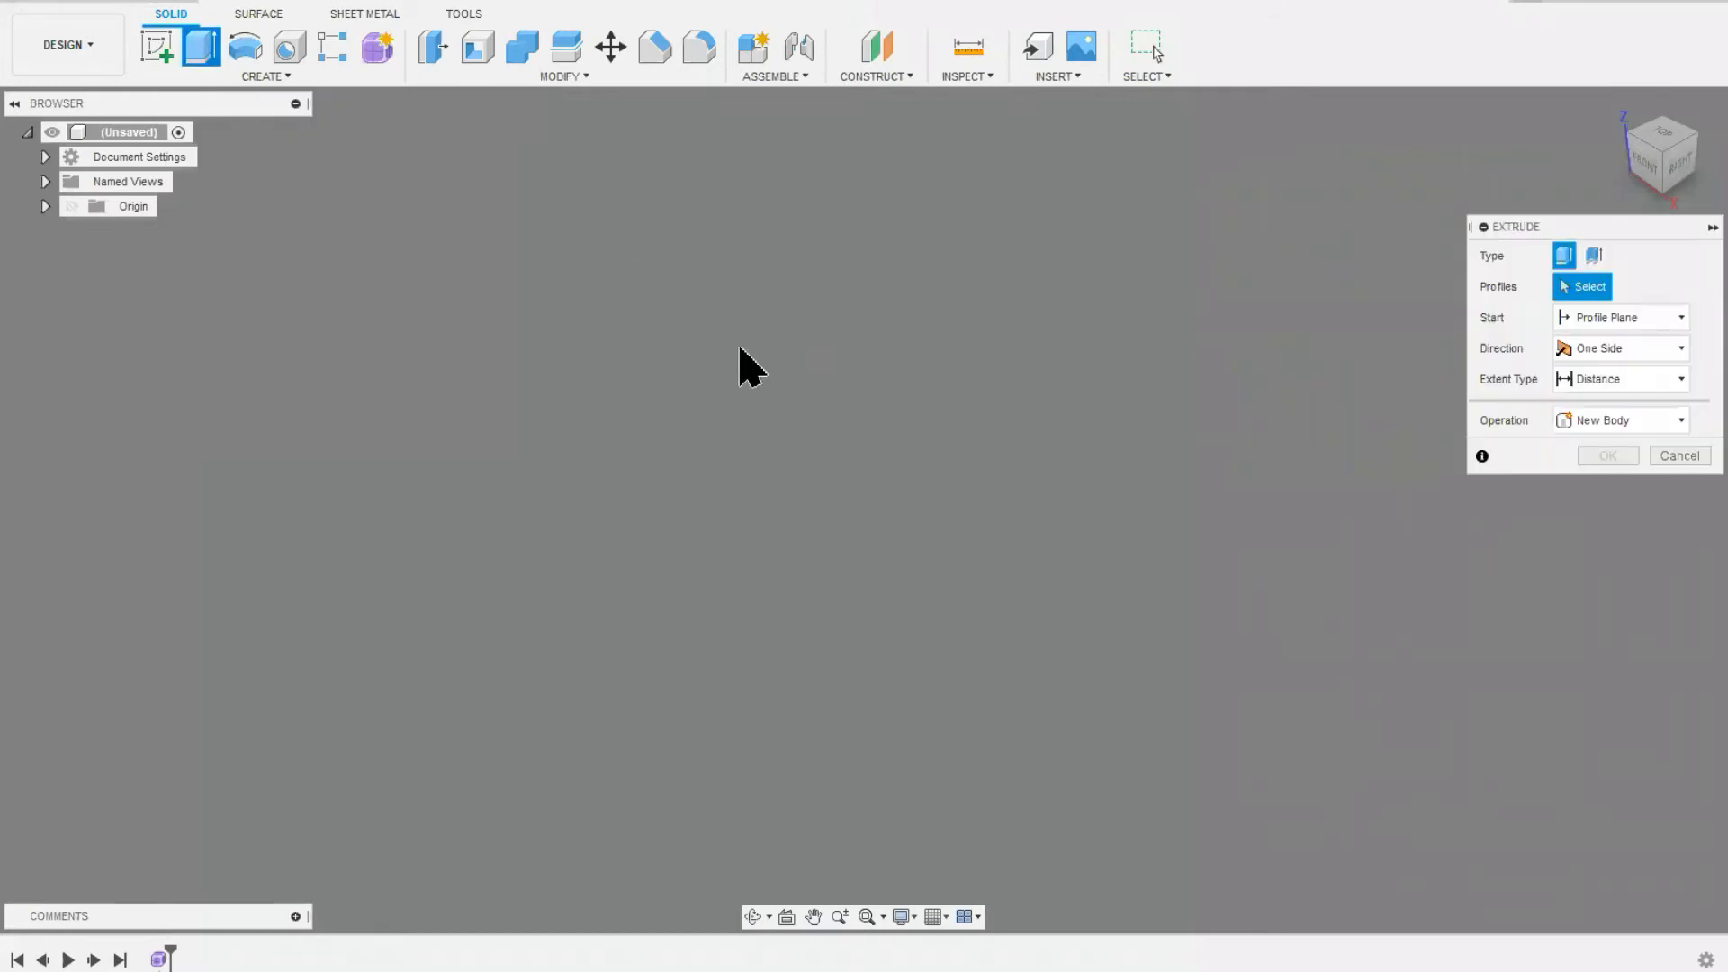
{"action": "left_click", "coordinate": [1667, 456]}
Step: Sketch an irregular closed profile of straight lines and one tangent arc around the origin on the horizontal XY plane
{"action": "left_click", "coordinate": [165, 50]}
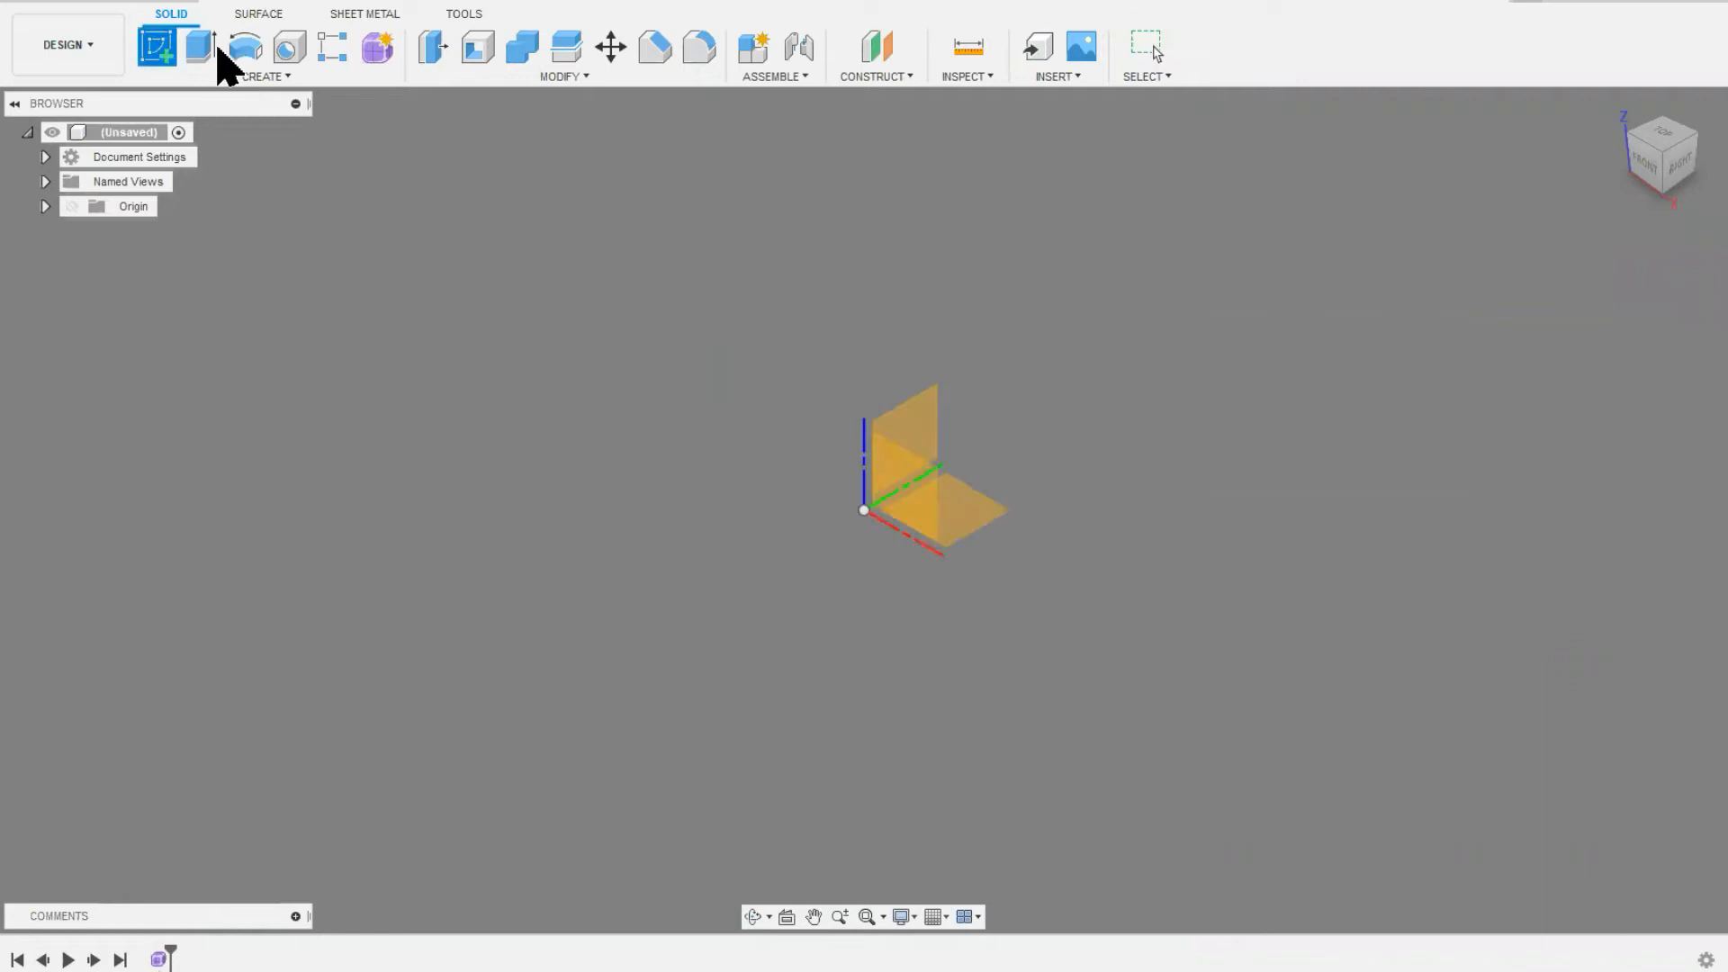
{"action": "left_click", "coordinate": [961, 522]}
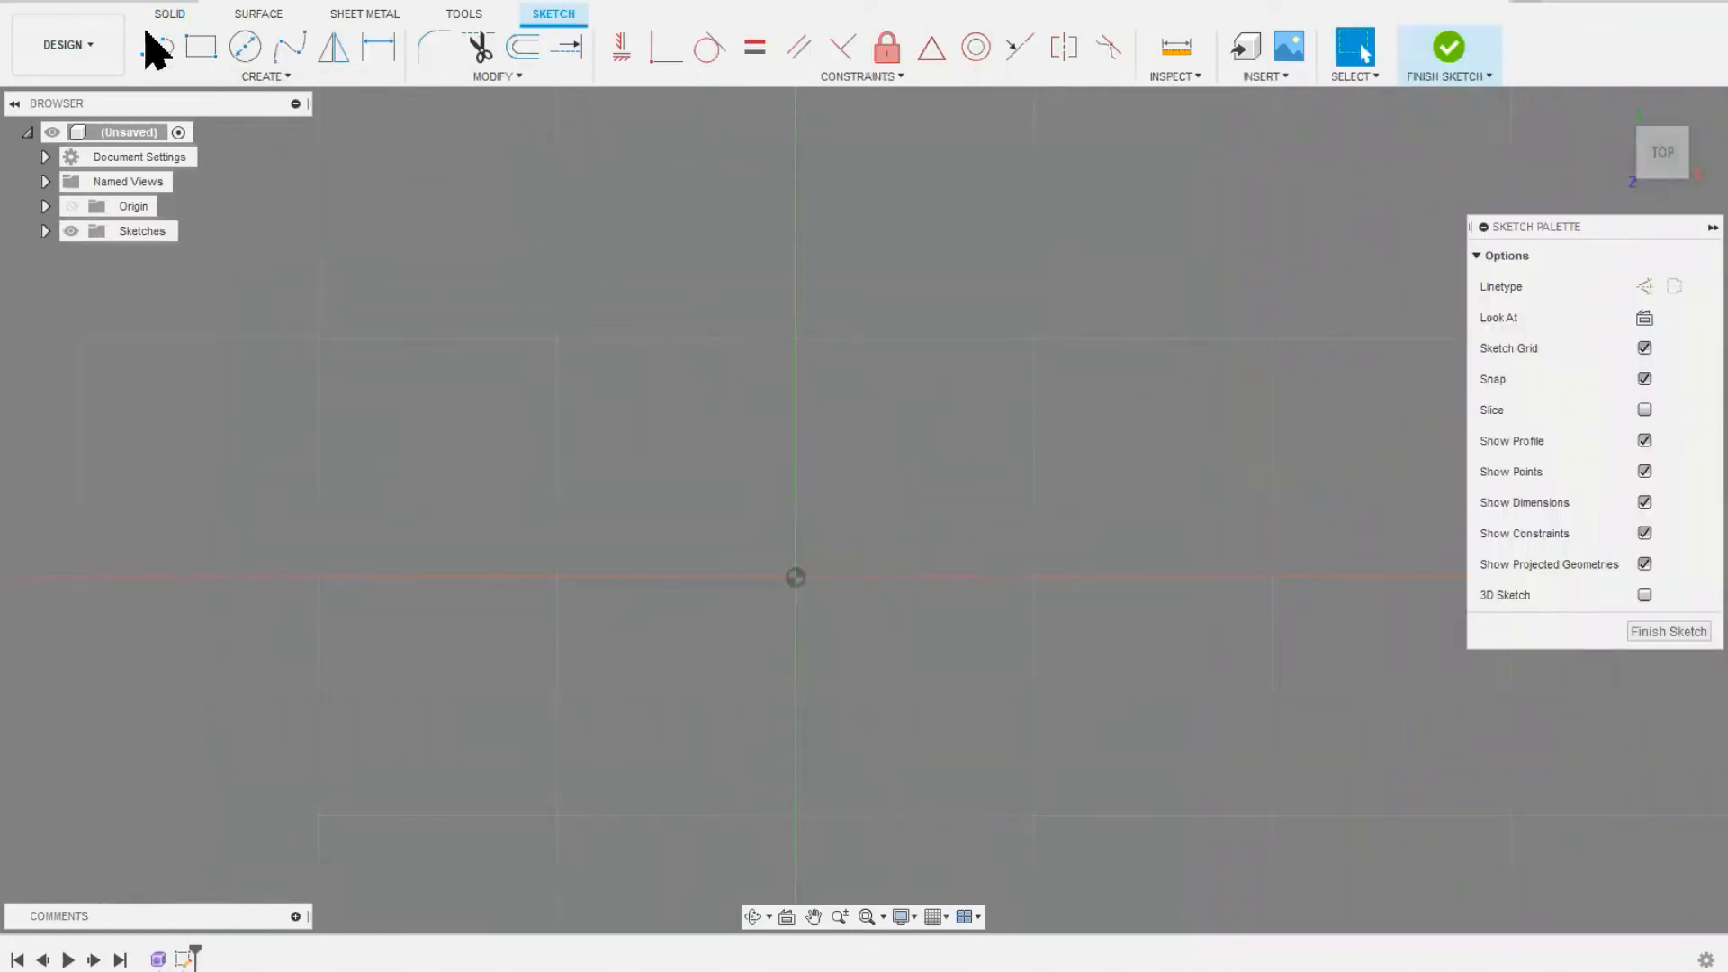
{"action": "key", "text": "l"}
{"action": "left_click", "coordinate": [676, 562]}
{"action": "left_click", "coordinate": [826, 445]}
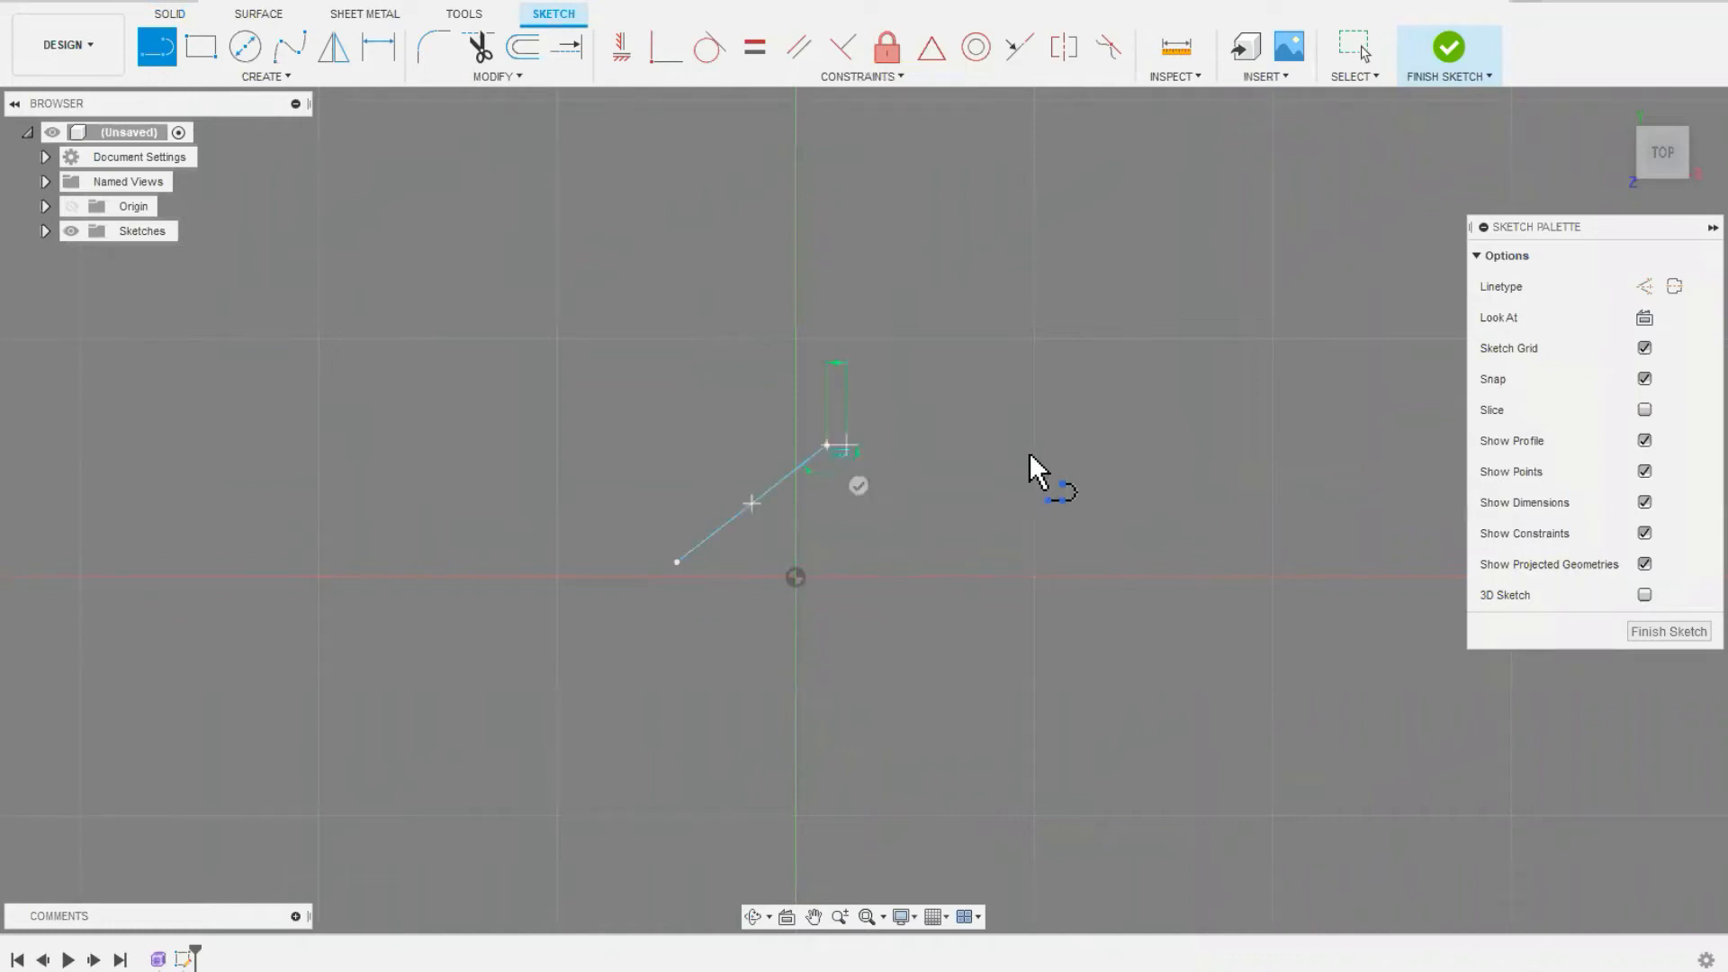
{"action": "left_click", "coordinate": [1008, 638]}
{"action": "left_click_drag", "start_coordinate": [1019, 736], "coordinate": [853, 756]}
{"action": "left_click", "coordinate": [722, 717]}
{"action": "left_click", "coordinate": [676, 562]}
{"action": "right_click_drag", "start_coordinate": [565, 598], "coordinate": [633, 611]}
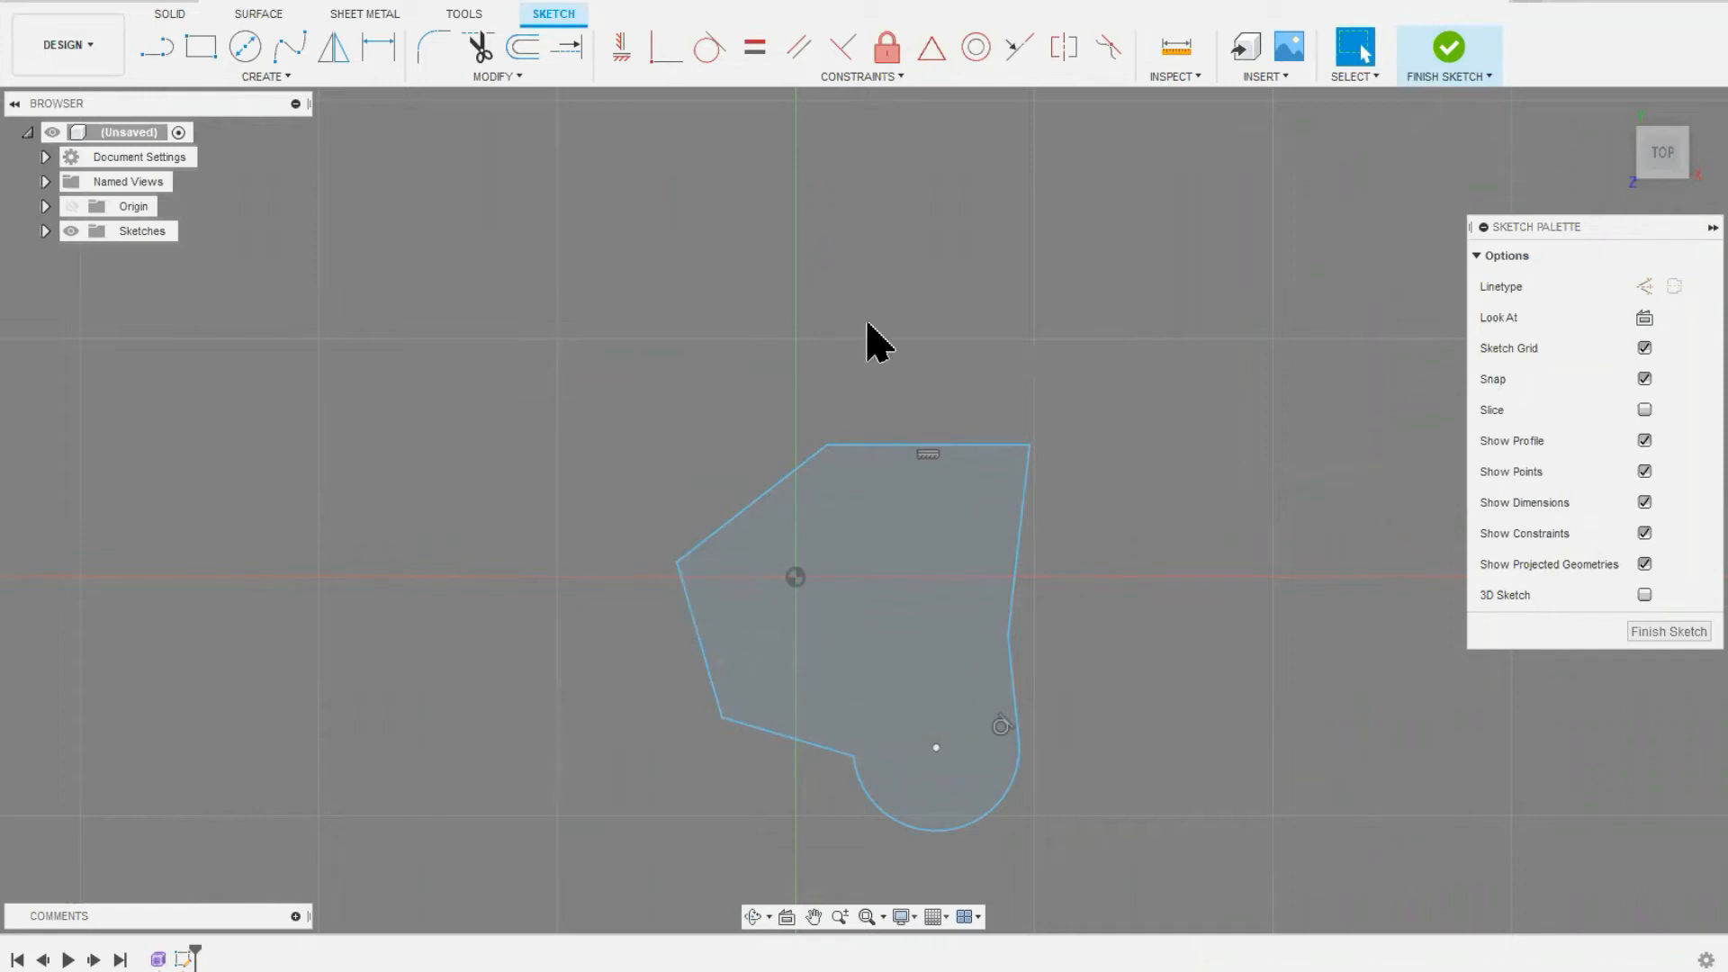
Step: Start an upward extrusion of the sketched profile and set its distance to 40 mm
{"action": "left_click", "coordinate": [172, 15]}
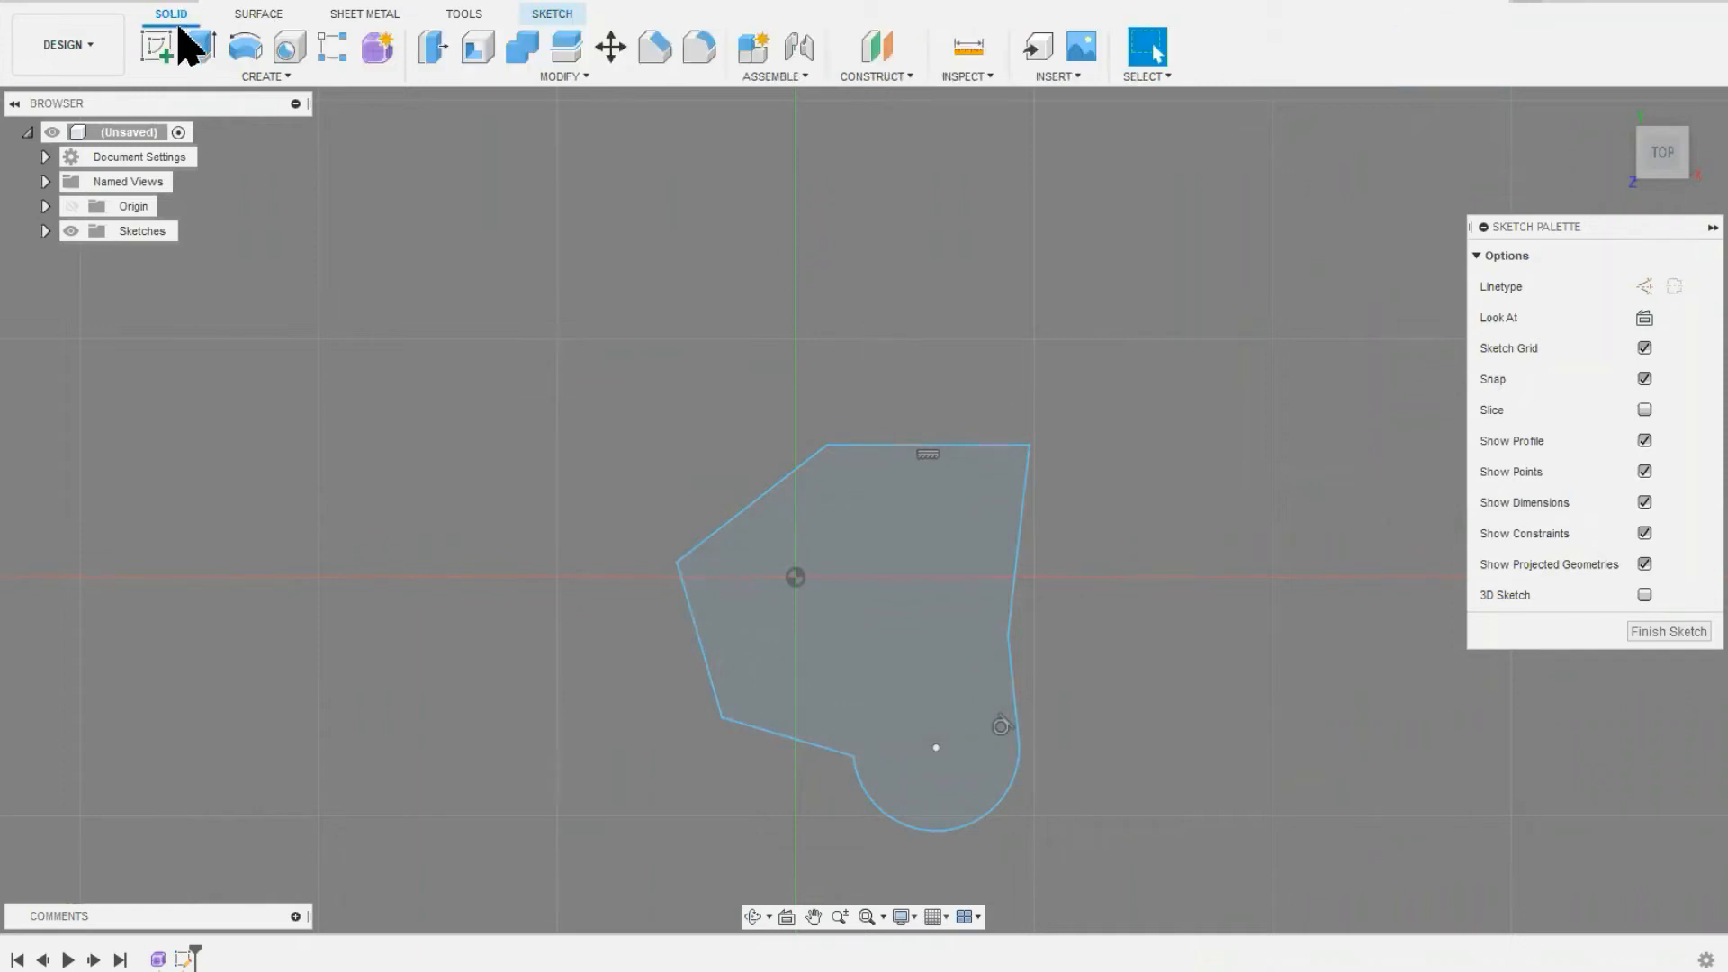
{"action": "left_click", "coordinate": [202, 50]}
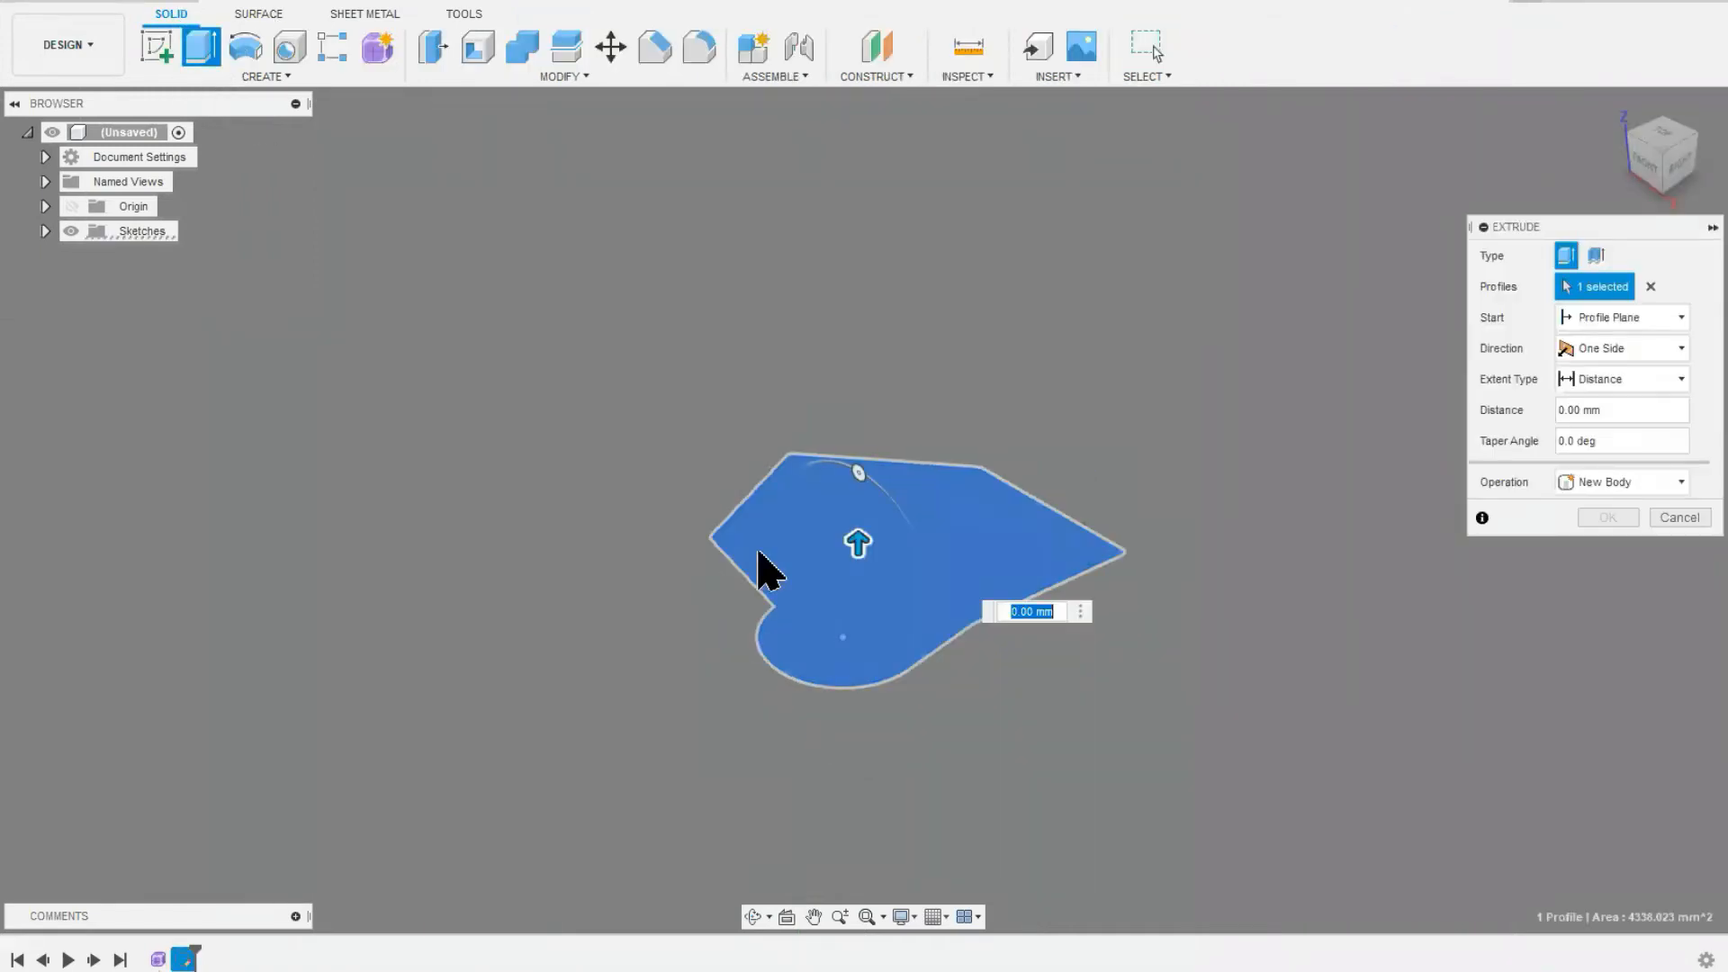
{"action": "left_click_drag", "start_coordinate": [857, 535], "coordinate": [872, 353]}
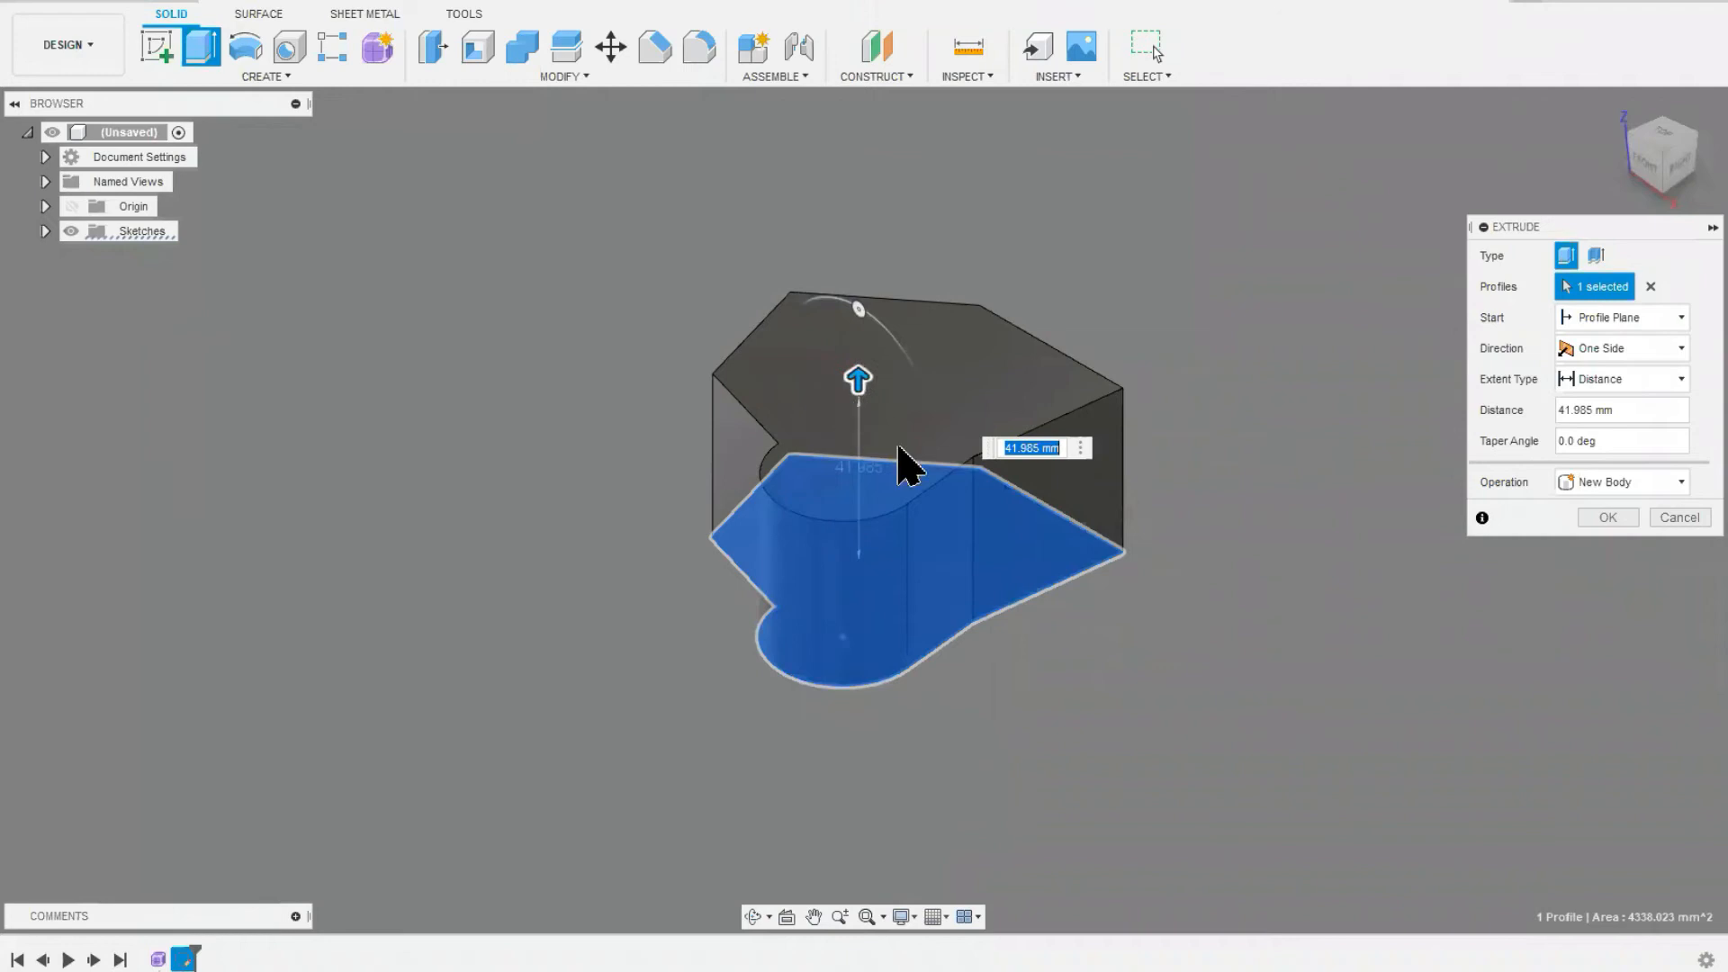
{"action": "double_click", "coordinate": [1590, 413]}
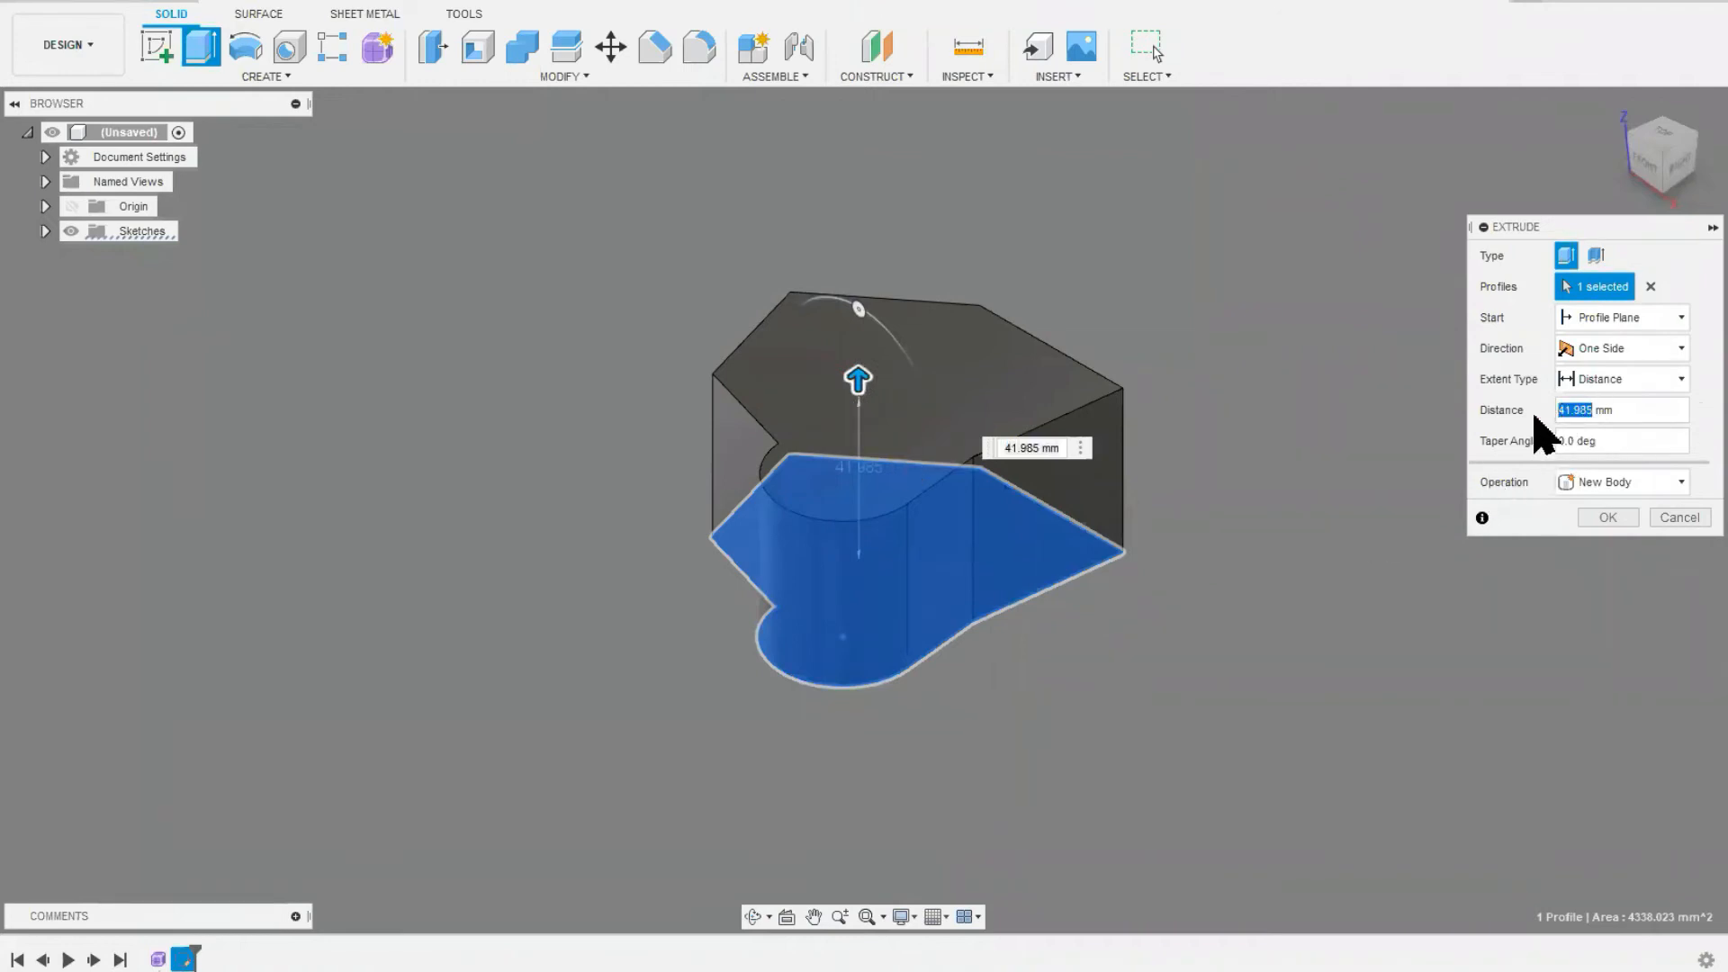
{"action": "type", "text": "4"}
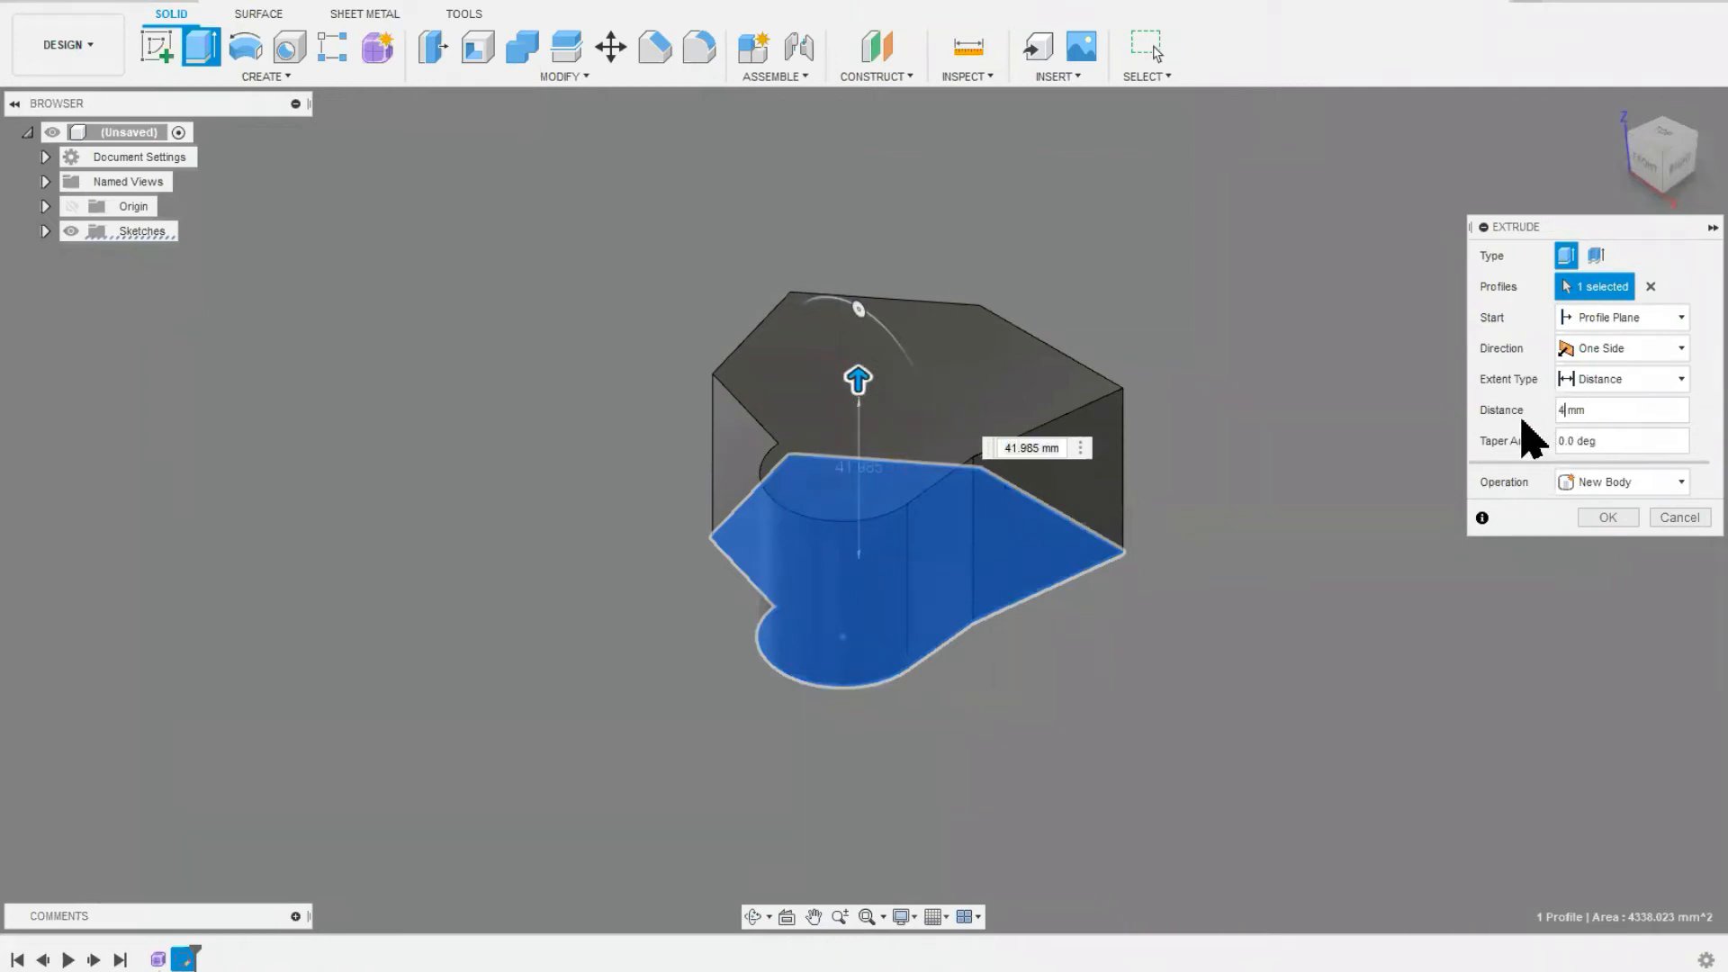
{"action": "type", "text": "0"}
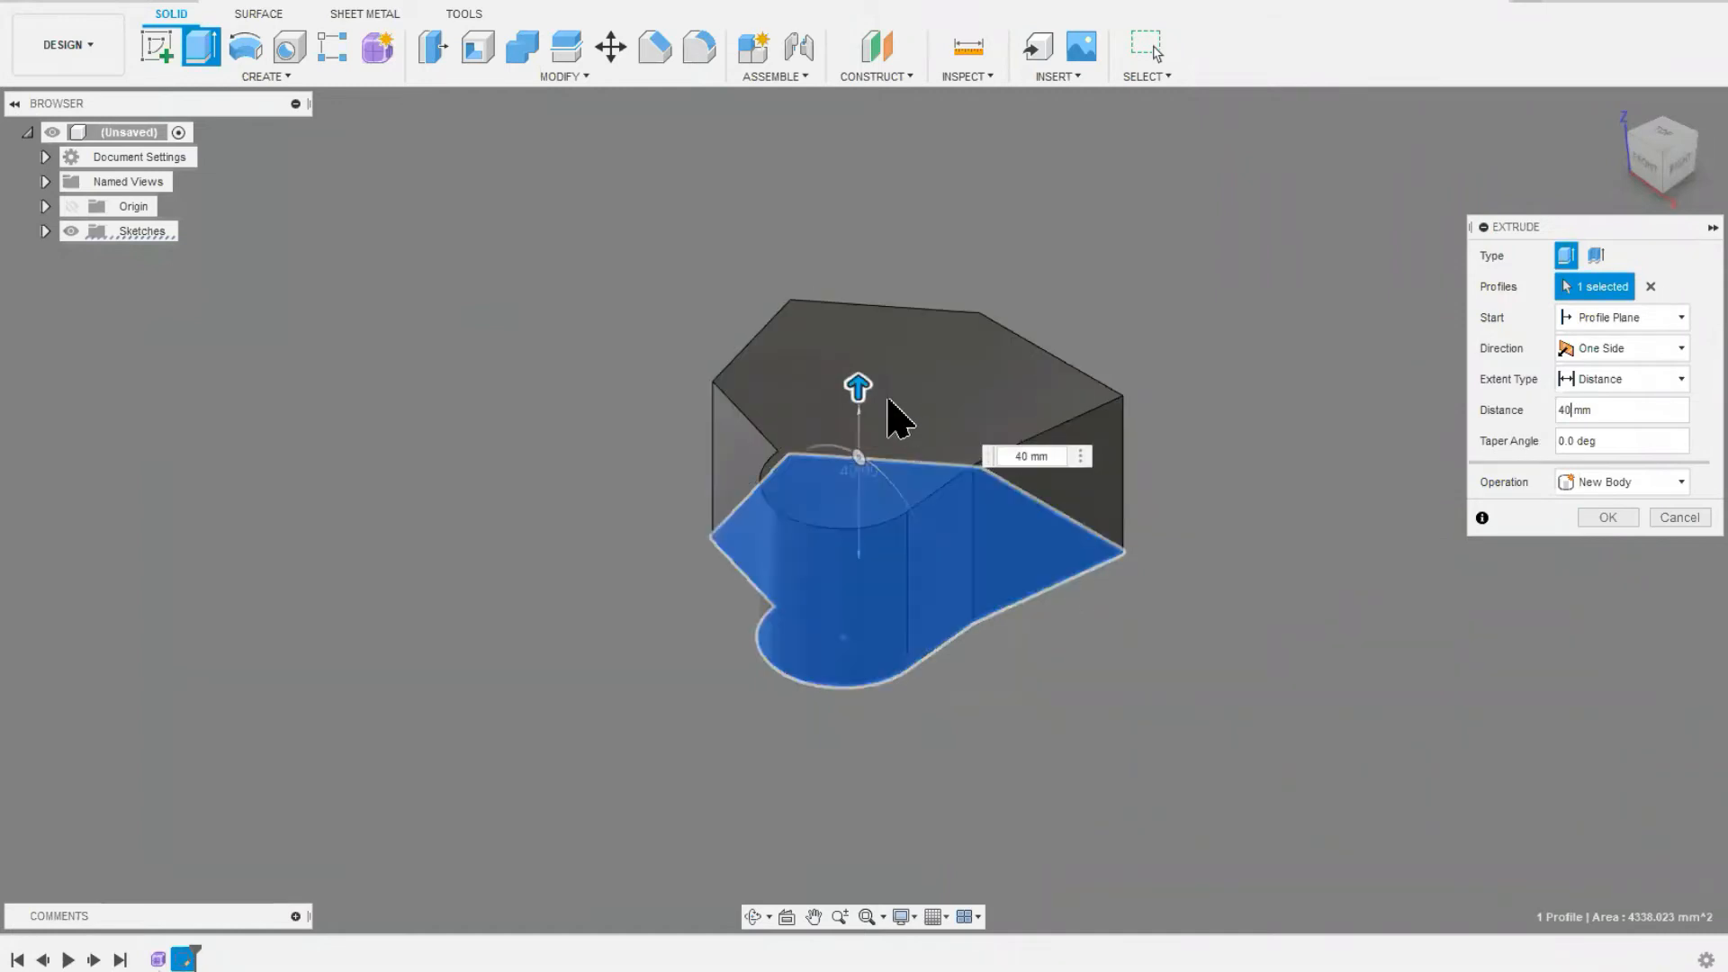
Step: Extend the extrusion to about 50.6 mm with a taper angle of about 25.1 degrees and create it as a new body
{"action": "left_click_drag", "start_coordinate": [862, 385], "coordinate": [851, 340]}
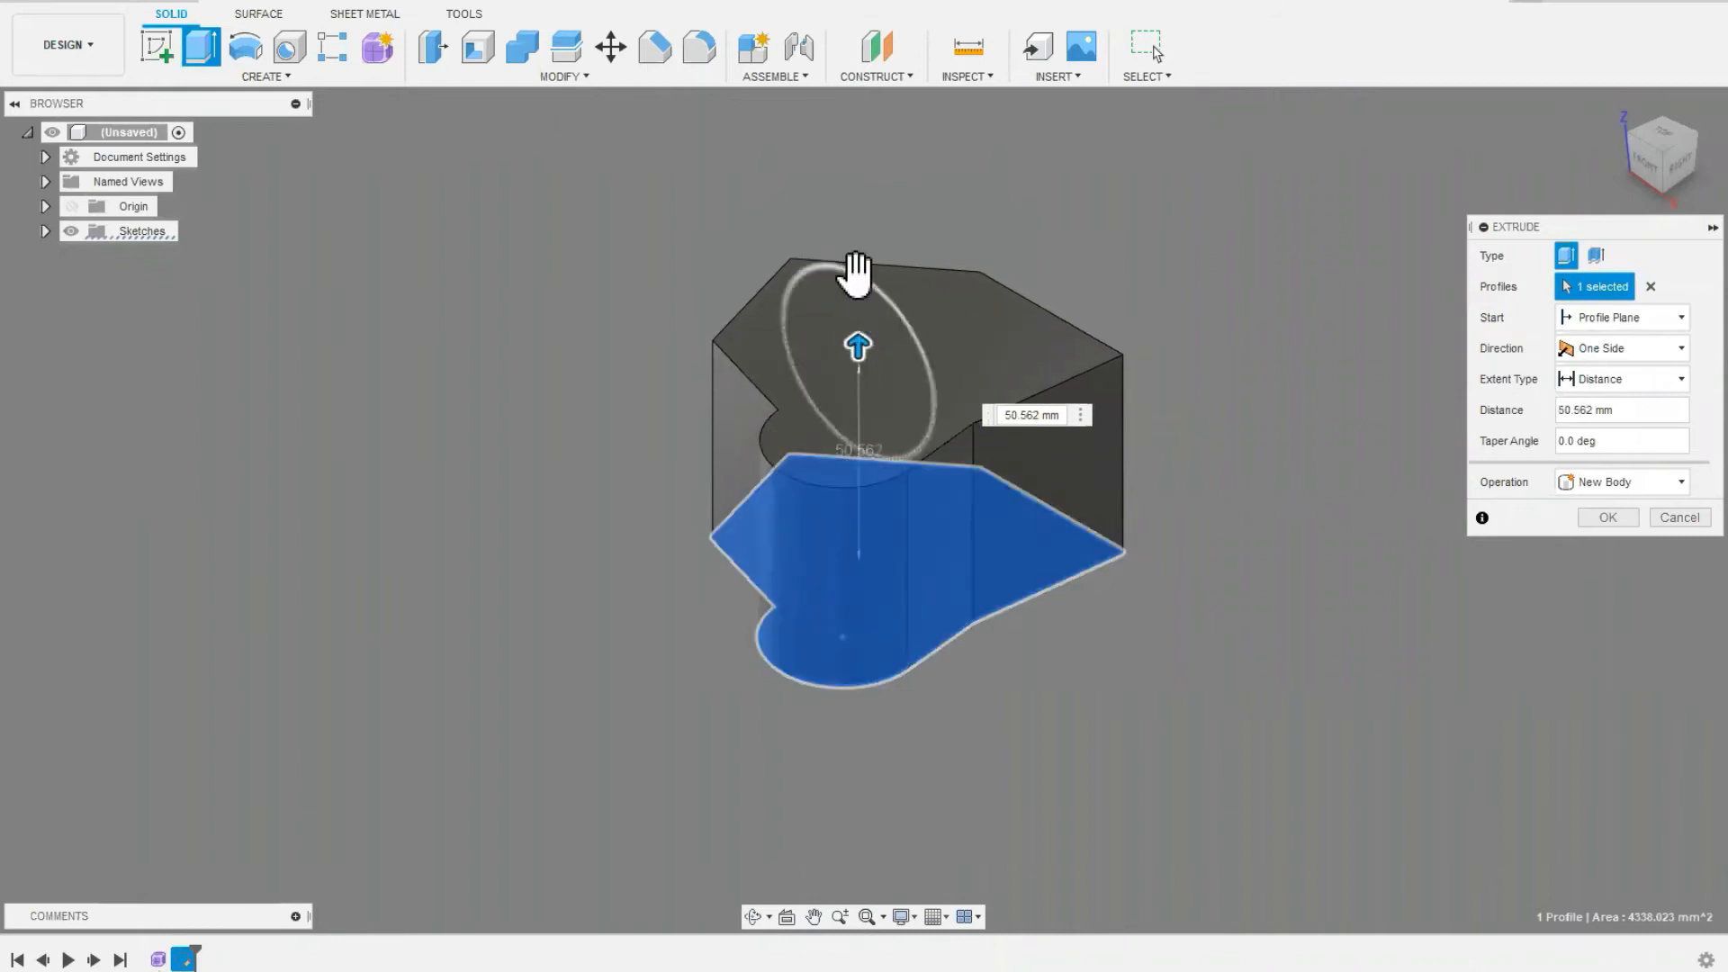
{"action": "left_click_drag", "start_coordinate": [853, 278], "coordinate": [849, 321]}
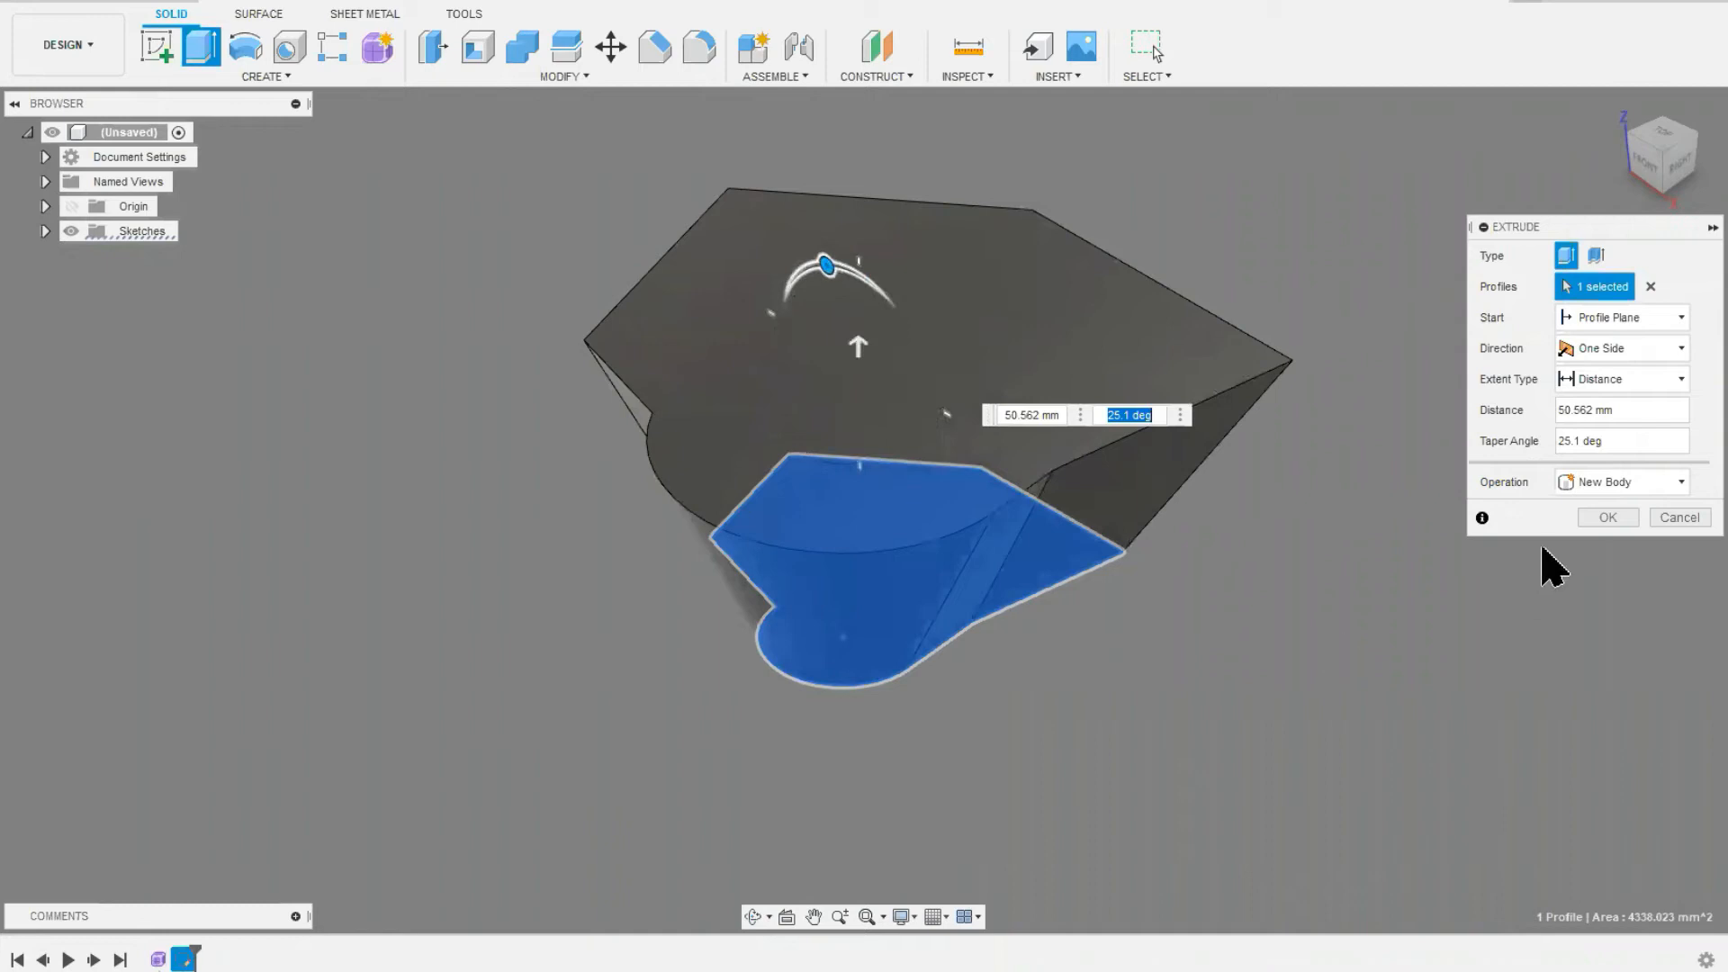
{"action": "left_click", "coordinate": [1607, 517]}
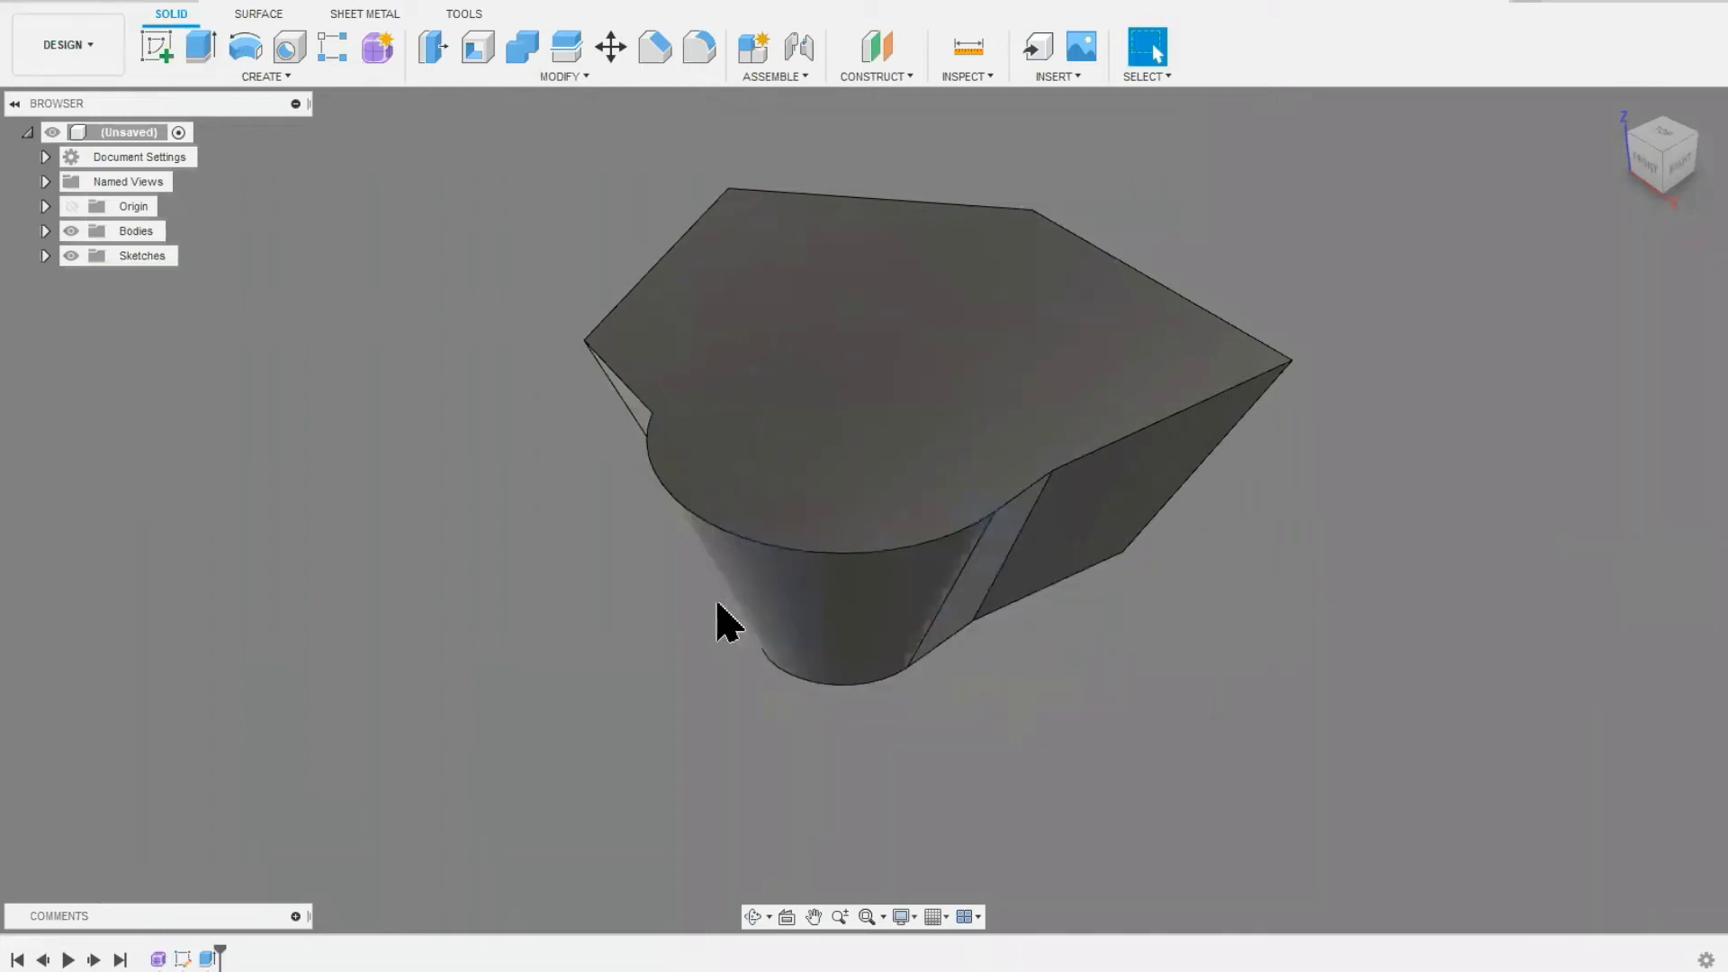
{"action": "middle_click_drag", "start_coordinate": [536, 552], "coordinate": [424, 340], "text": "shift"}
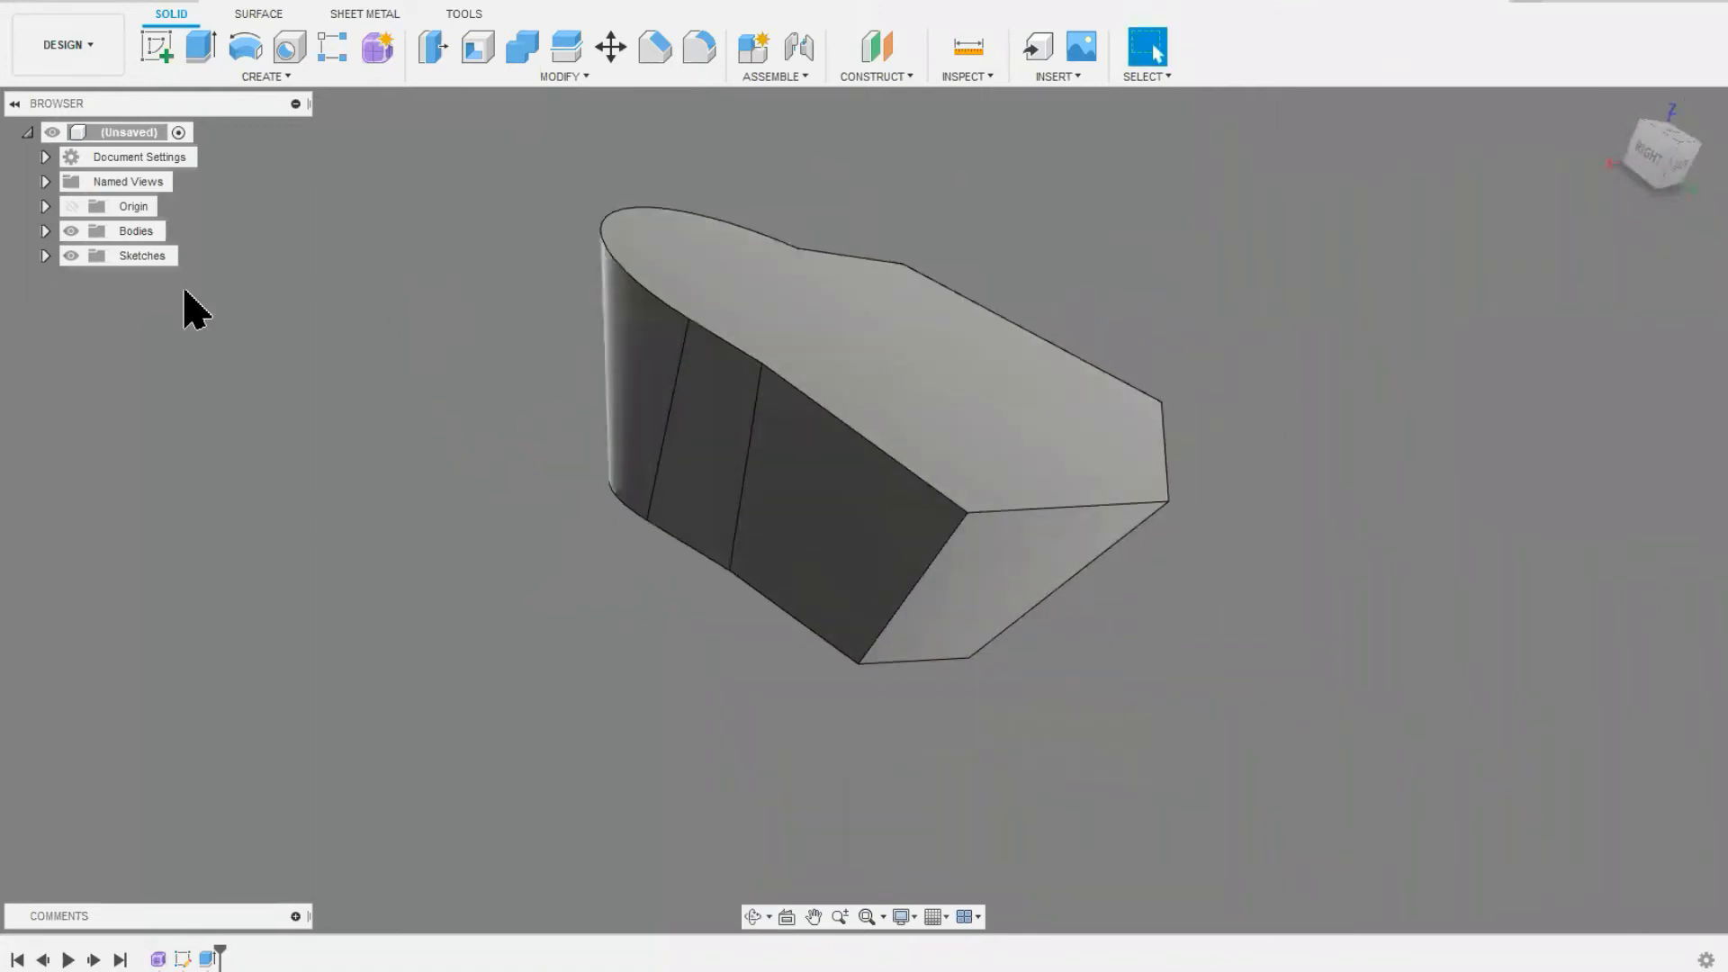
Step: Save the design as Untitled in the MT - A2K Training project
{"action": "left_click", "coordinate": [100, 5]}
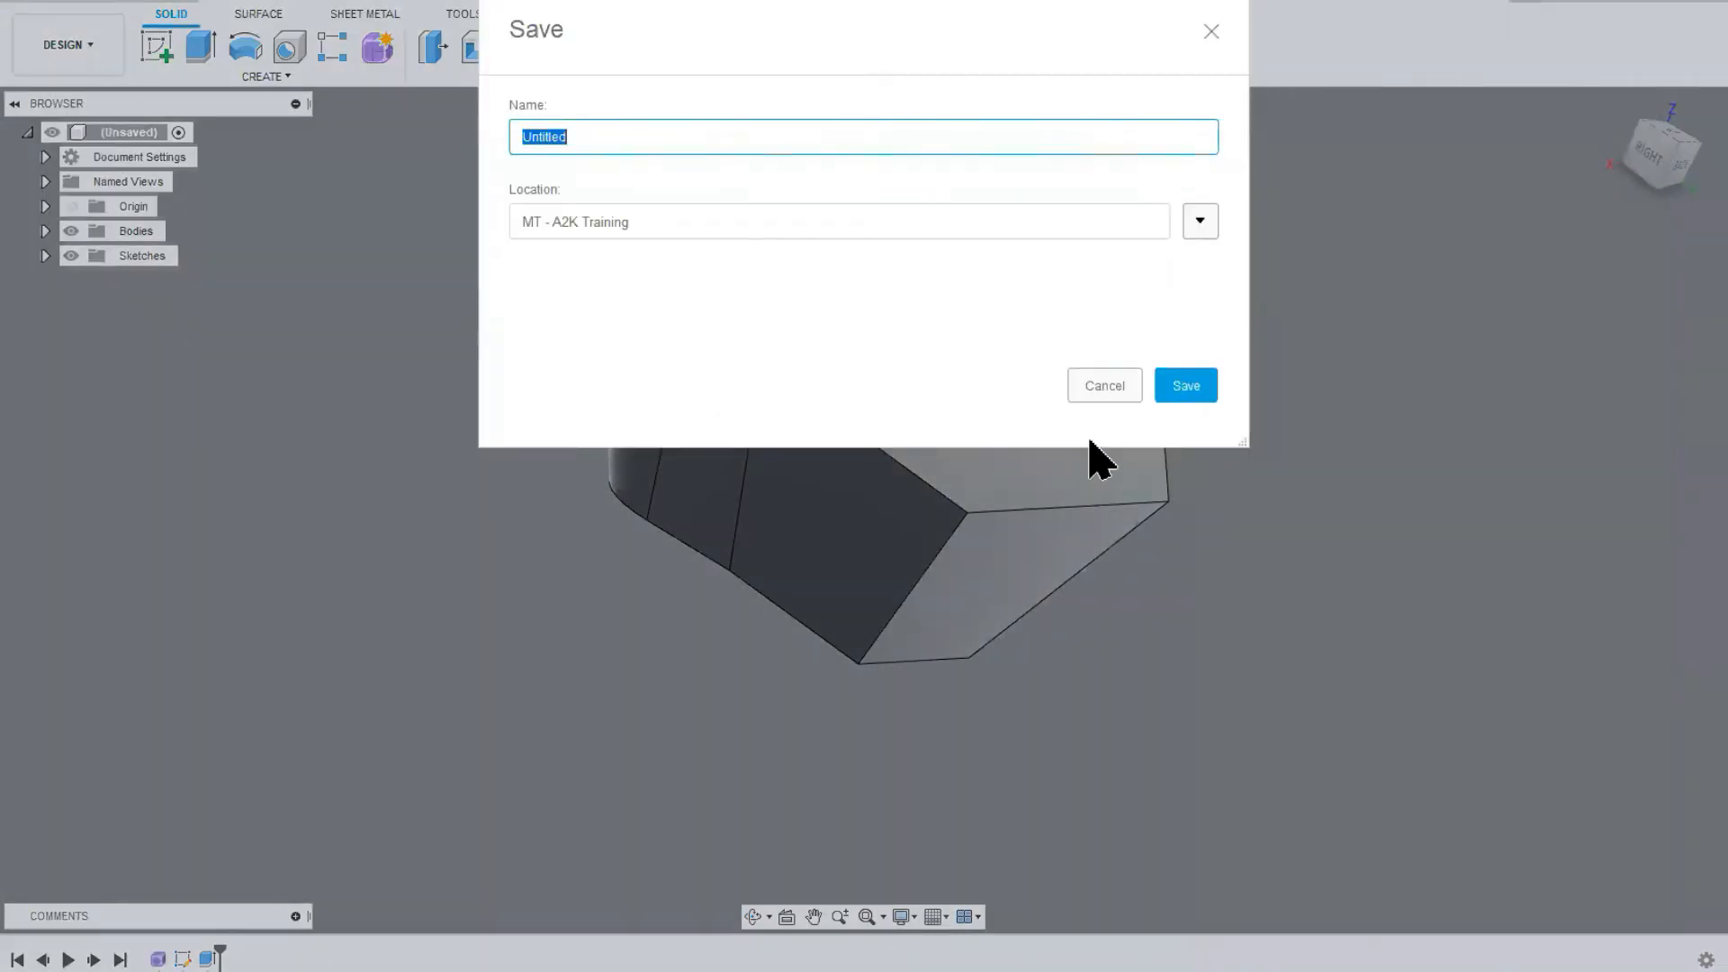
{"action": "left_click", "coordinate": [1186, 393]}
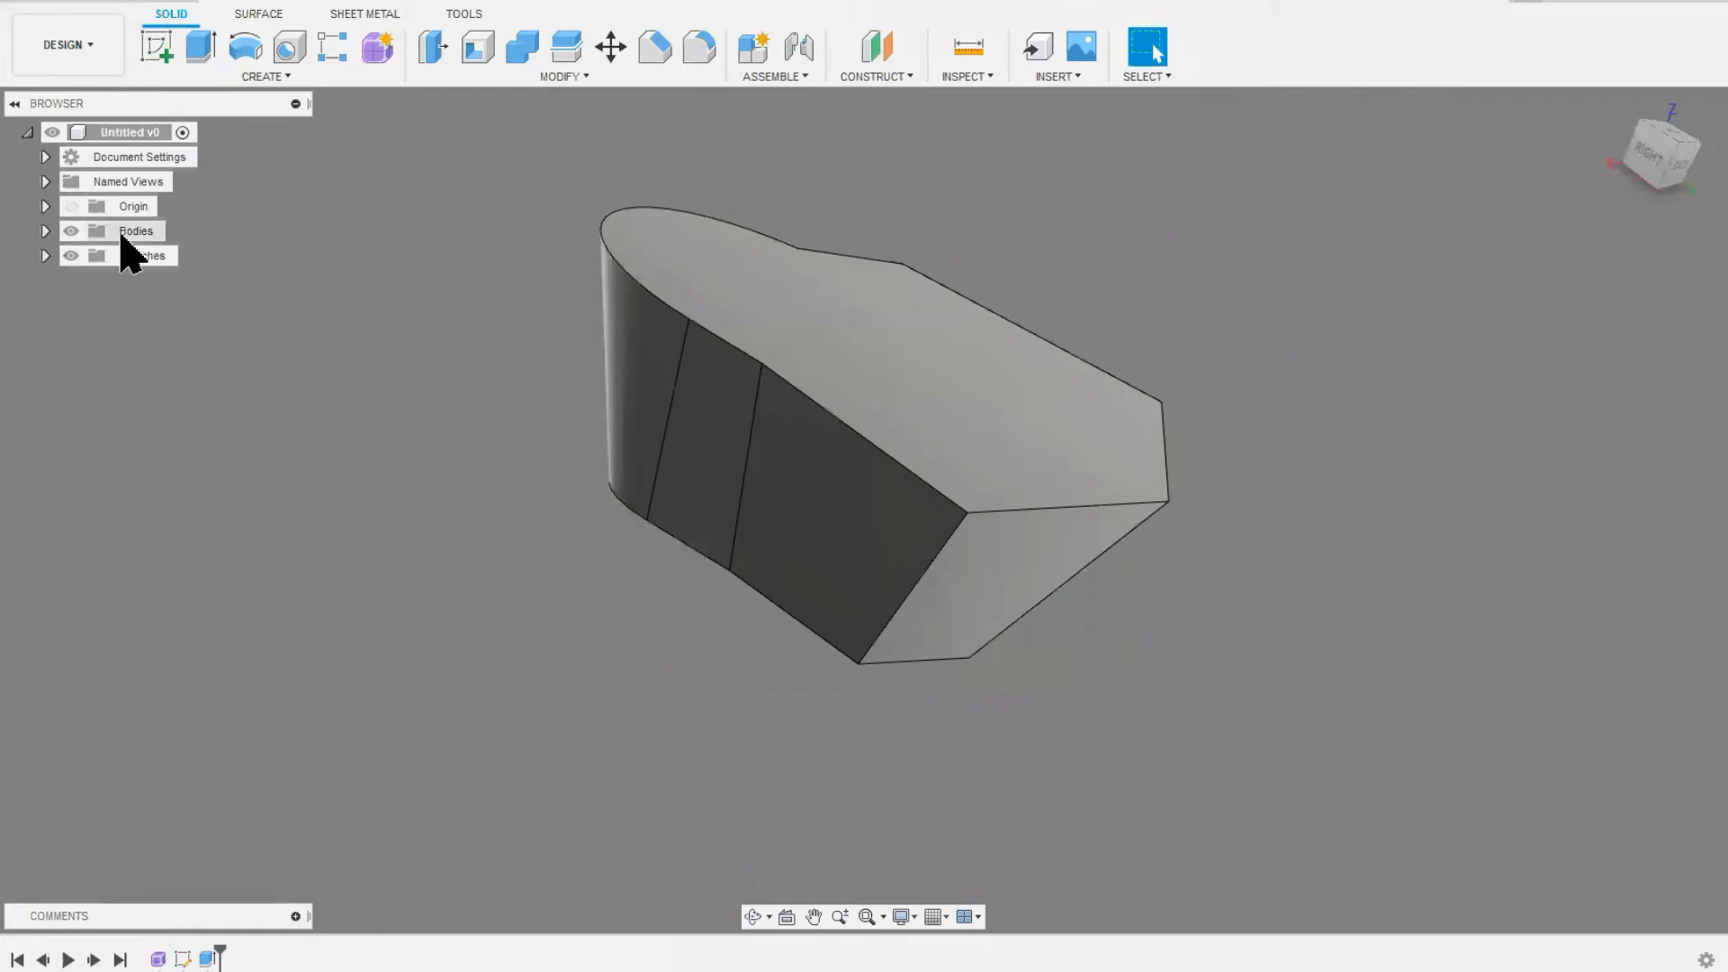
Step: Review the physical properties of the whole design and copy them to the clipboard
{"action": "right_click", "coordinate": [135, 132]}
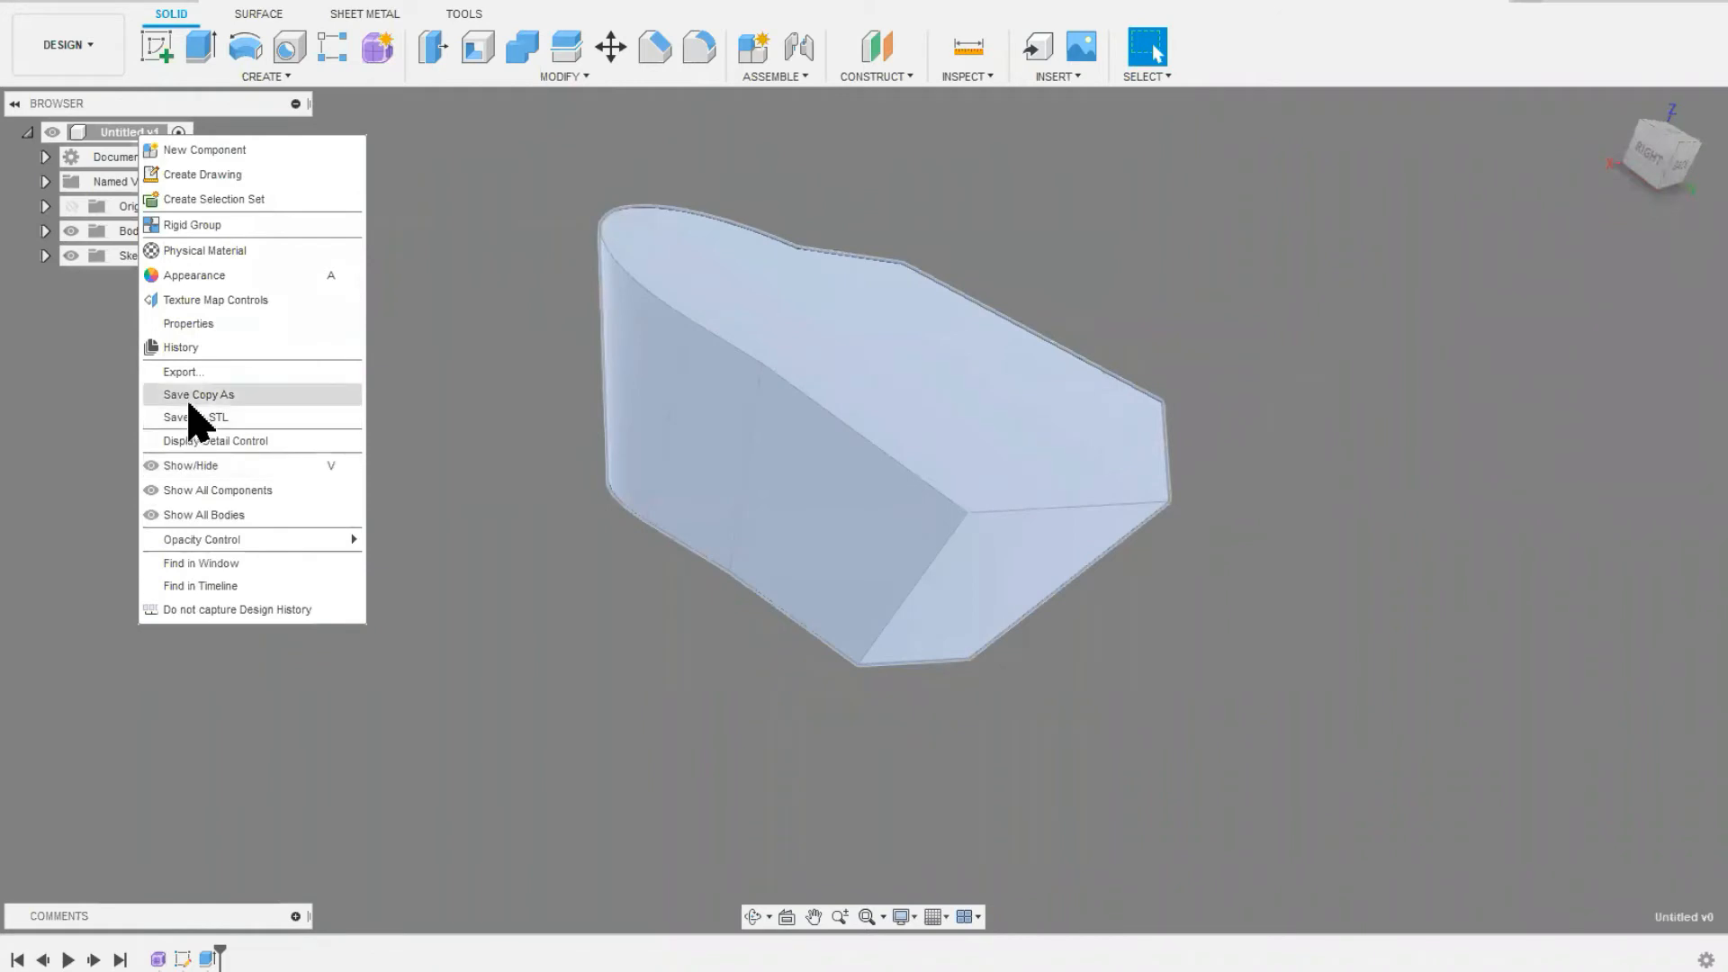
{"action": "left_click", "coordinate": [191, 324]}
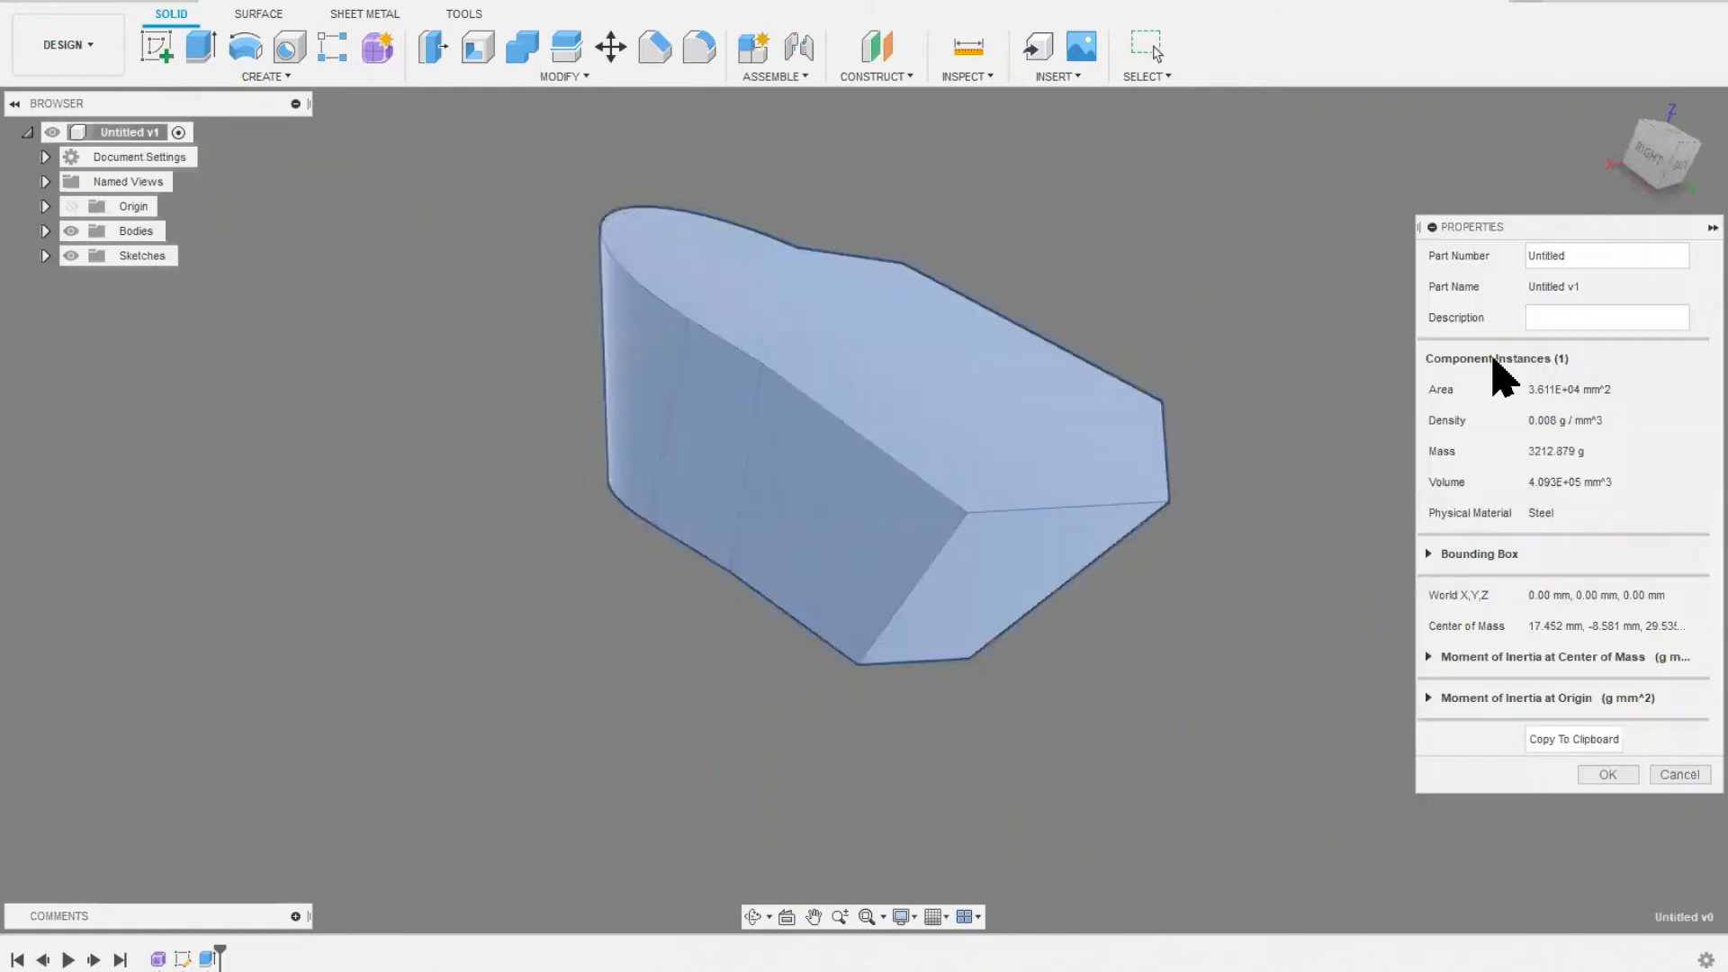
{"action": "left_click_drag", "start_coordinate": [1581, 231], "coordinate": [1380, 171]}
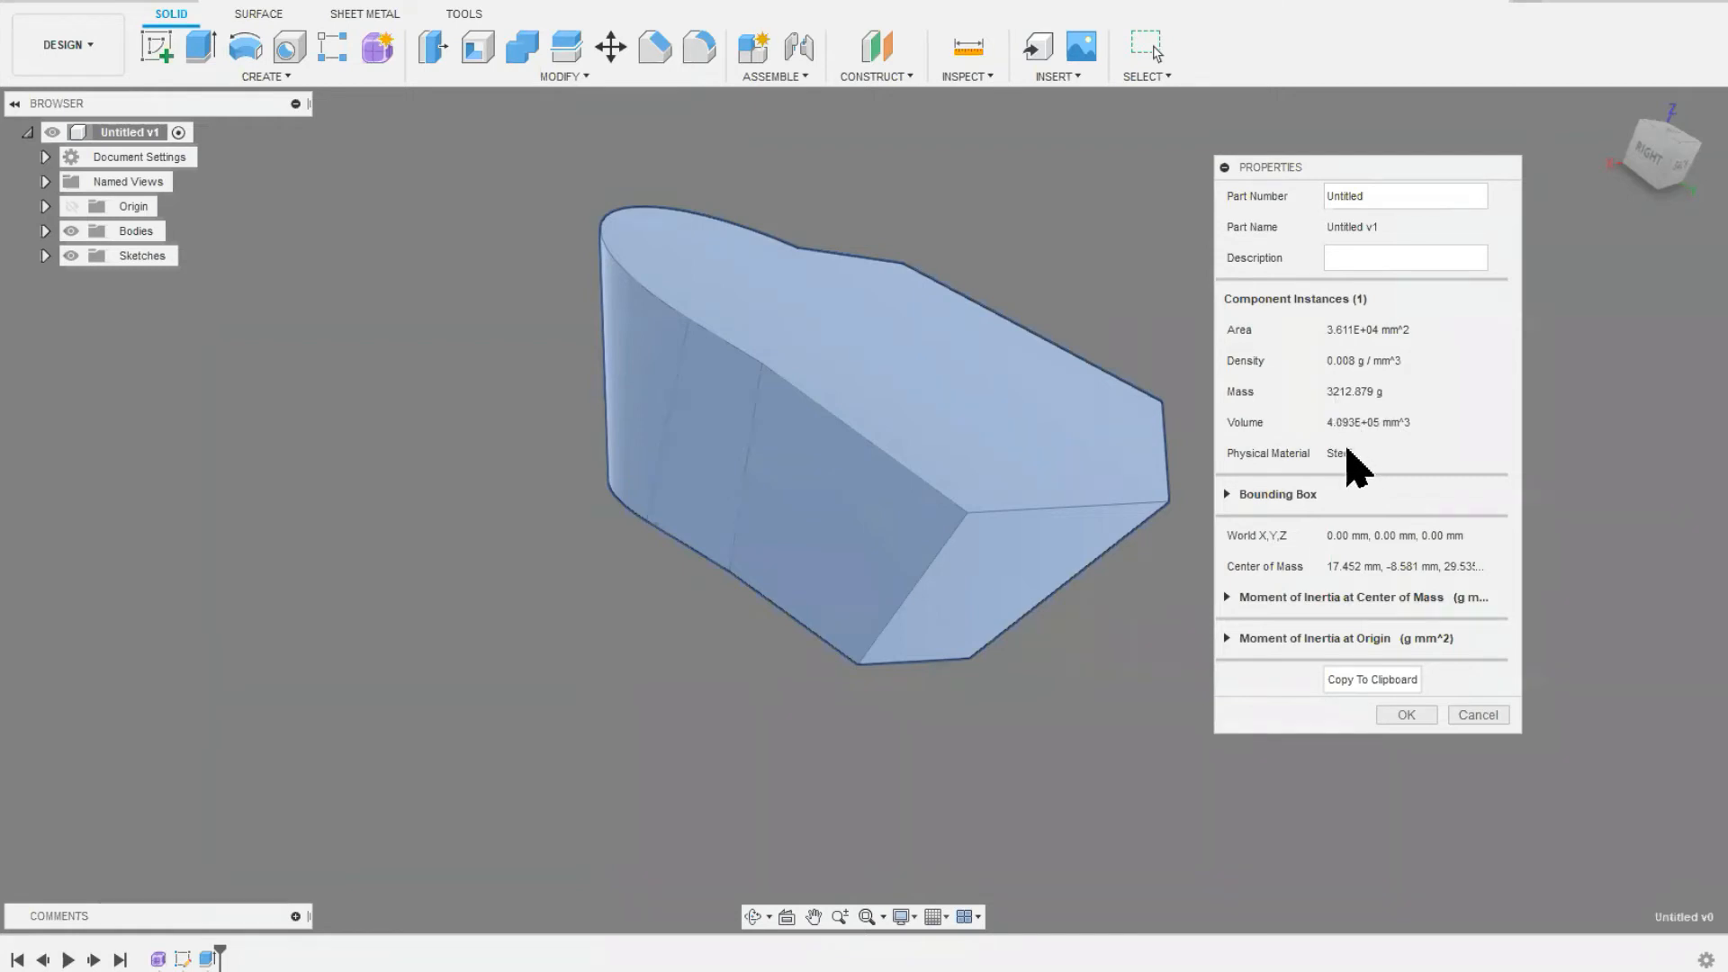
{"action": "left_click", "coordinate": [1355, 680]}
{"action": "left_click", "coordinate": [1409, 717]}
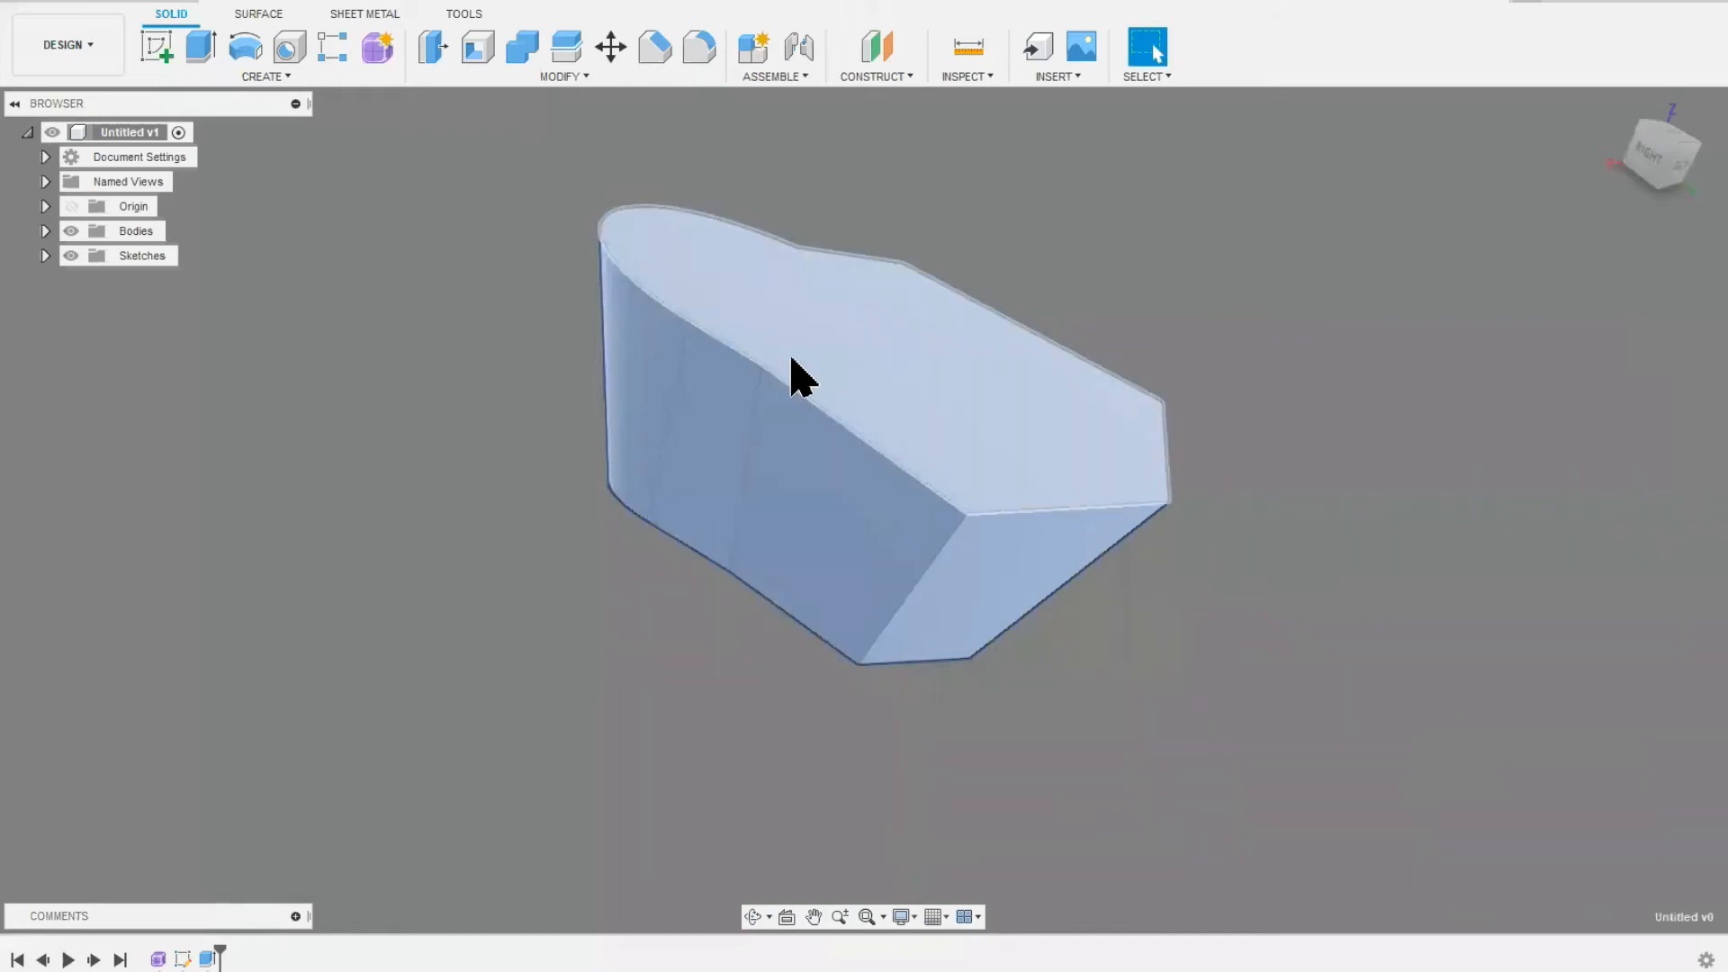
Step: Shell the solid body with an inside thickness of 2 mm, removing its large top face
{"action": "middle_click_drag", "start_coordinate": [754, 413], "coordinate": [712, 412], "text": "shift"}
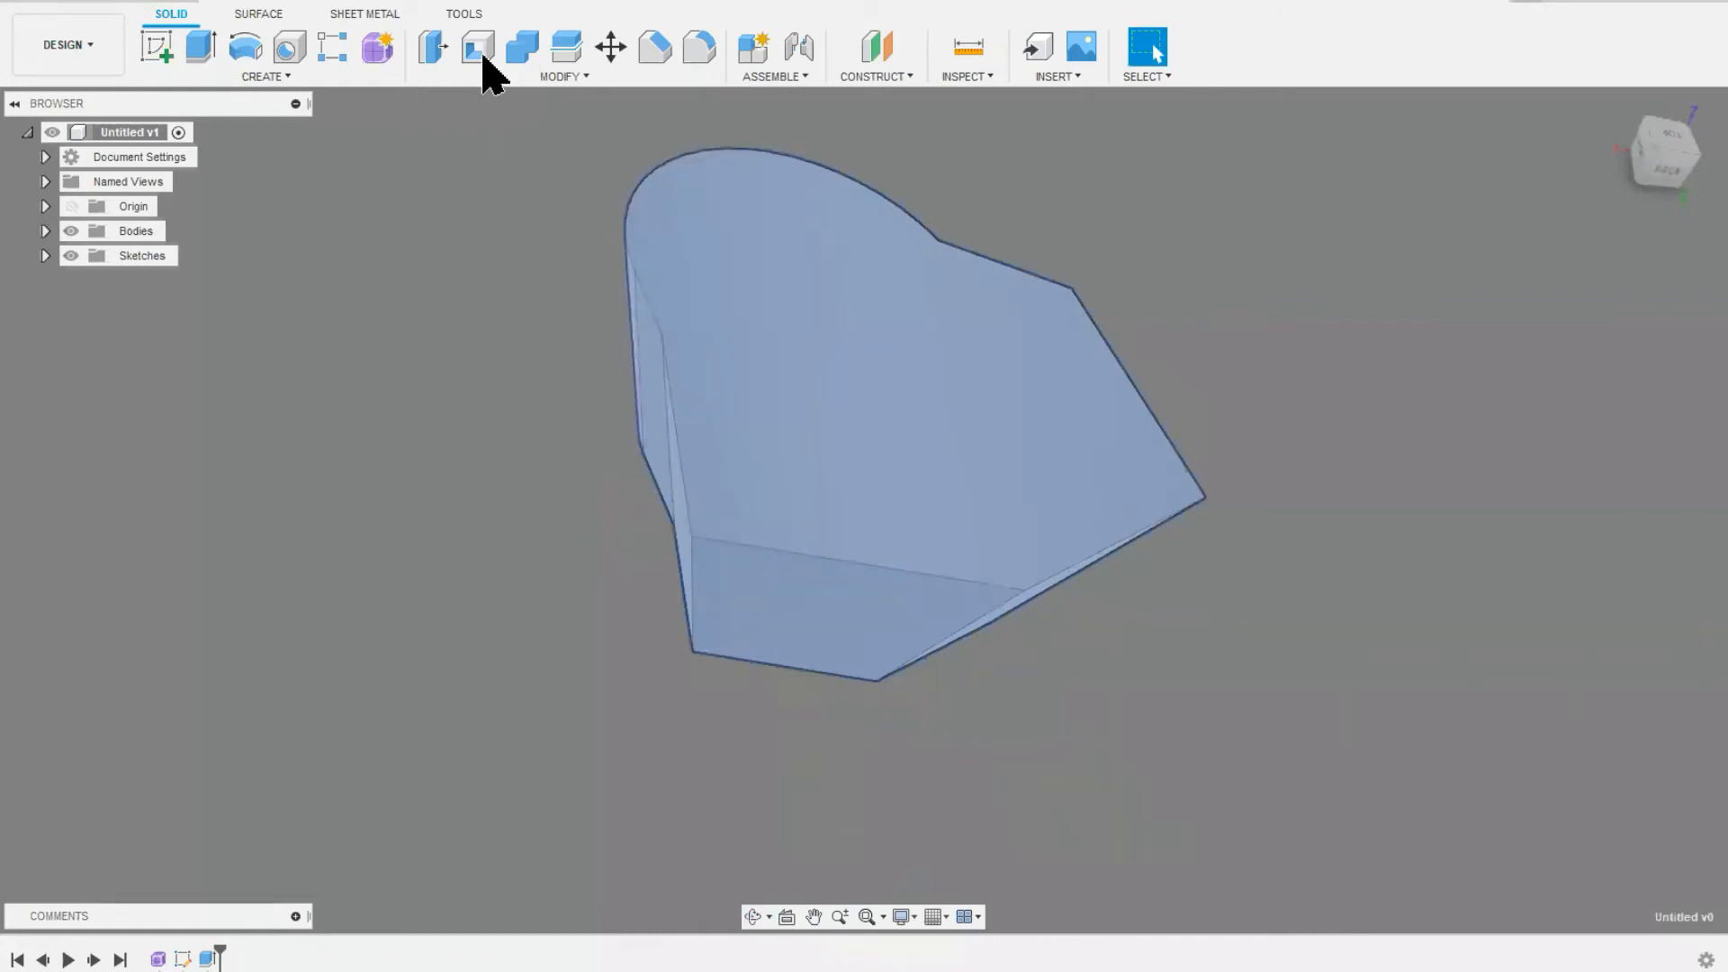
{"action": "left_click", "coordinate": [478, 46]}
{"action": "left_click", "coordinate": [890, 454]}
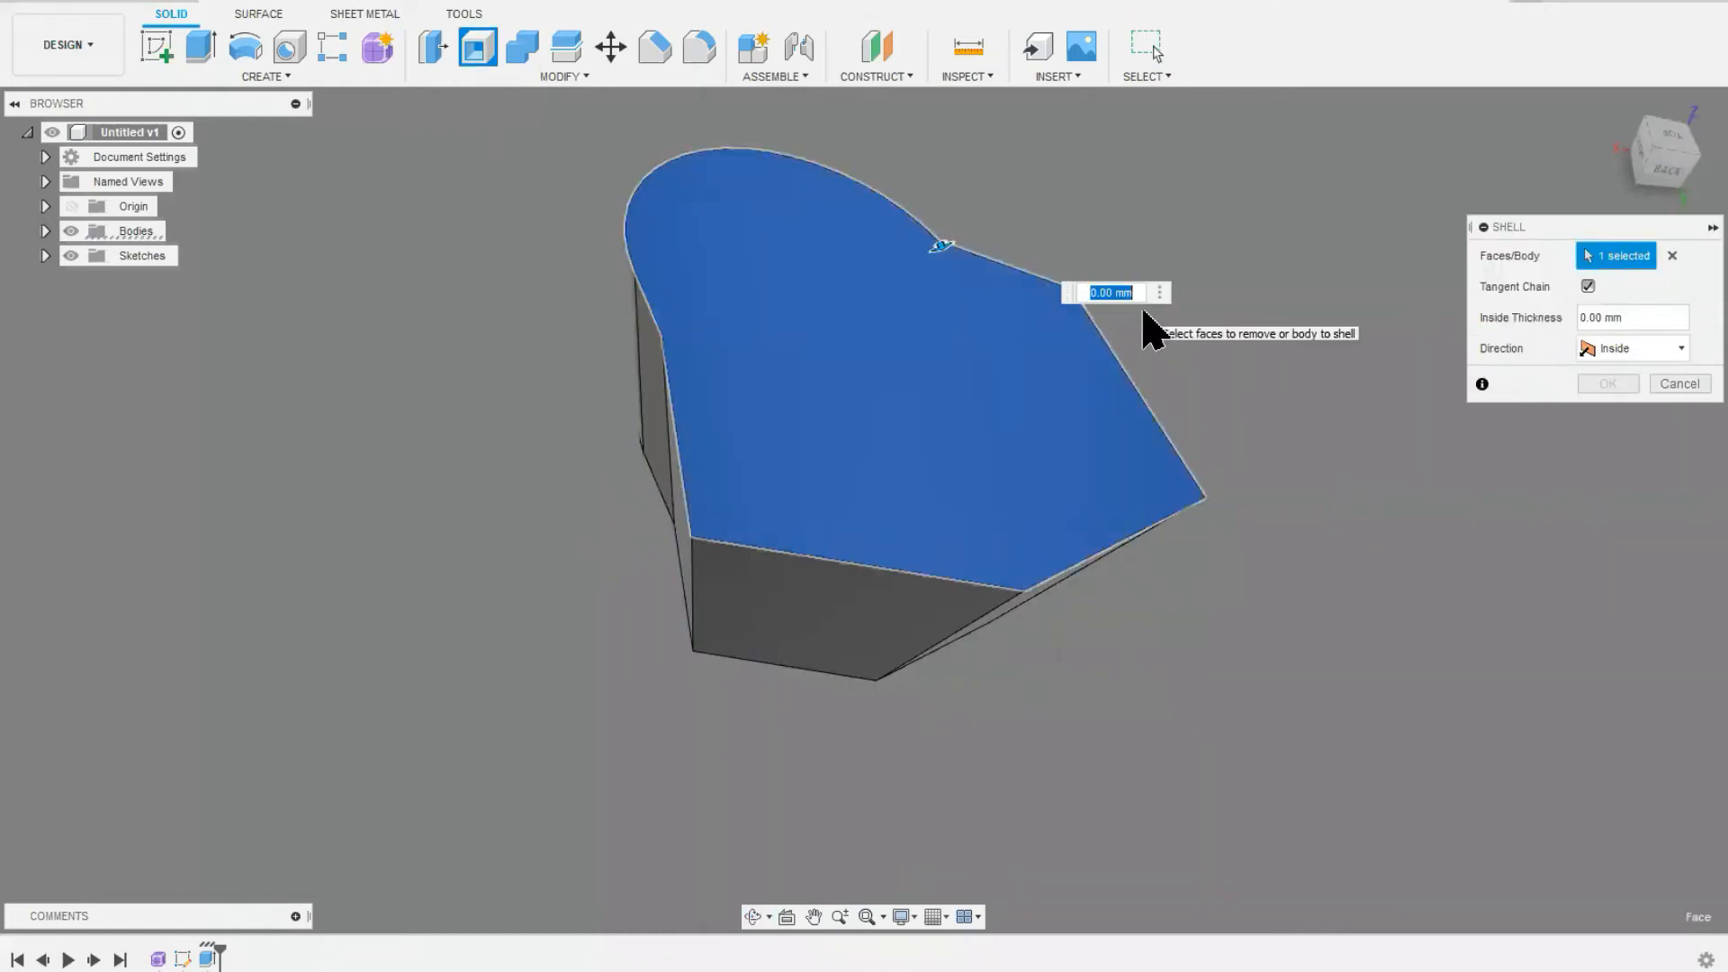
{"action": "type", "text": "2"}
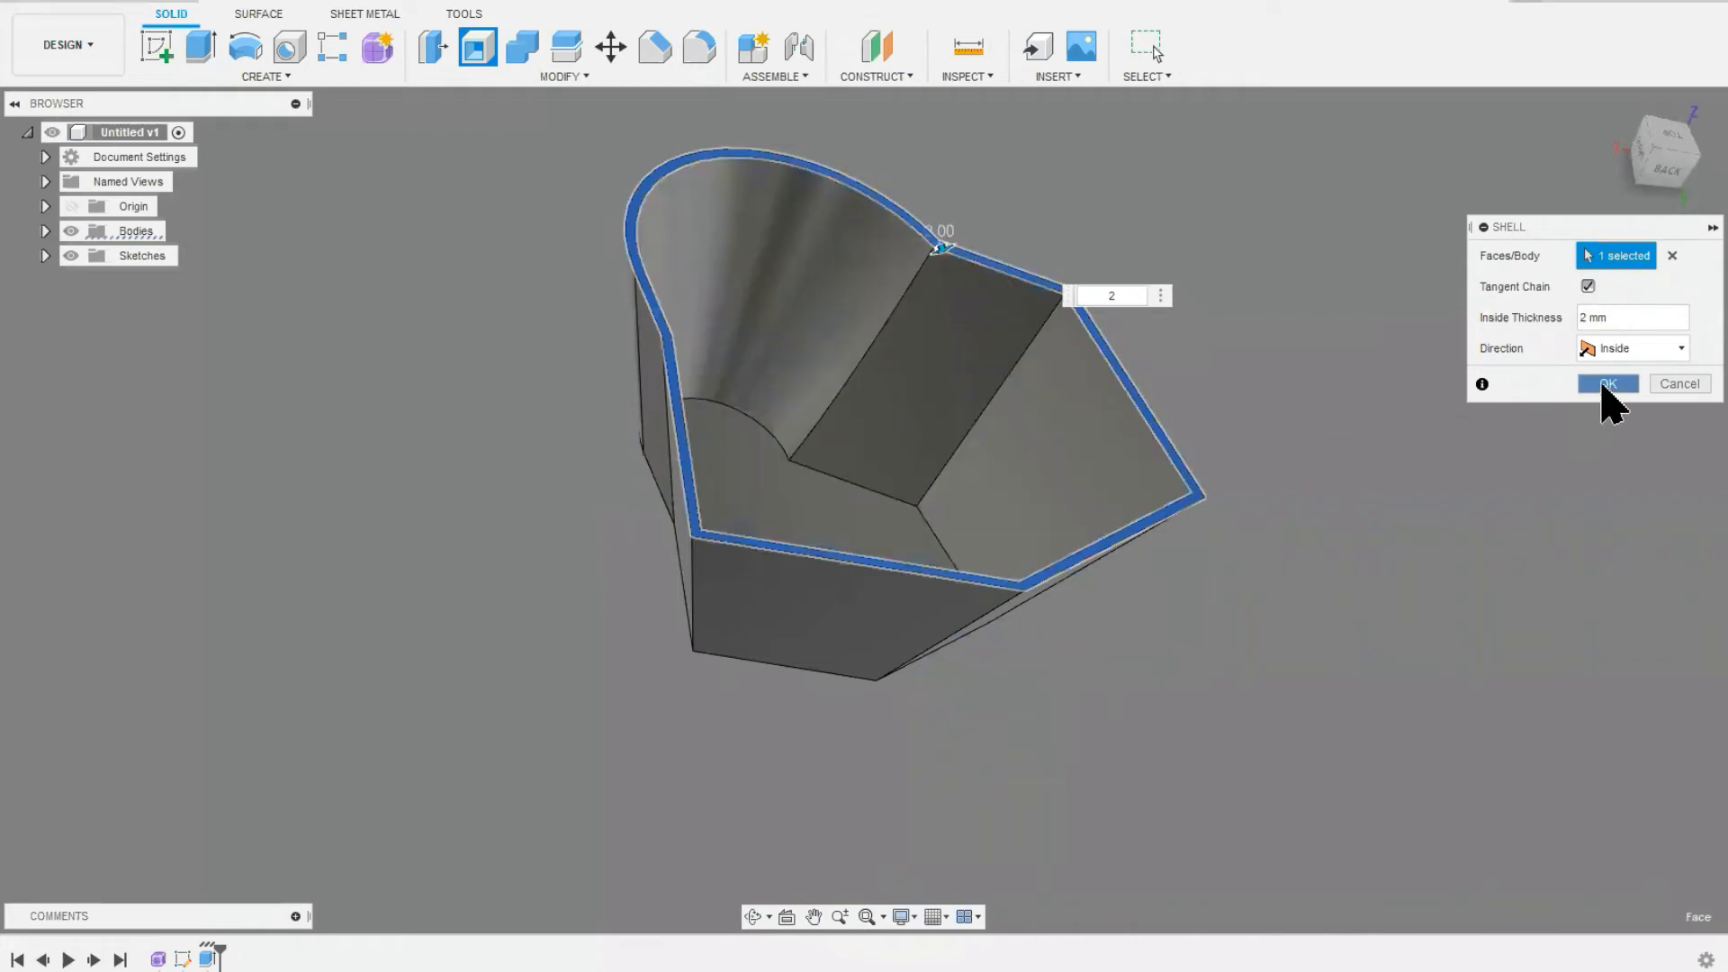
{"action": "left_click", "coordinate": [1609, 384]}
Step: Cut a simple hole 35 mm in diameter and 35 mm deep with a 118° drill point into a flat outer side wall
{"action": "middle_click_drag", "start_coordinate": [760, 613], "coordinate": [809, 578], "text": "shift"}
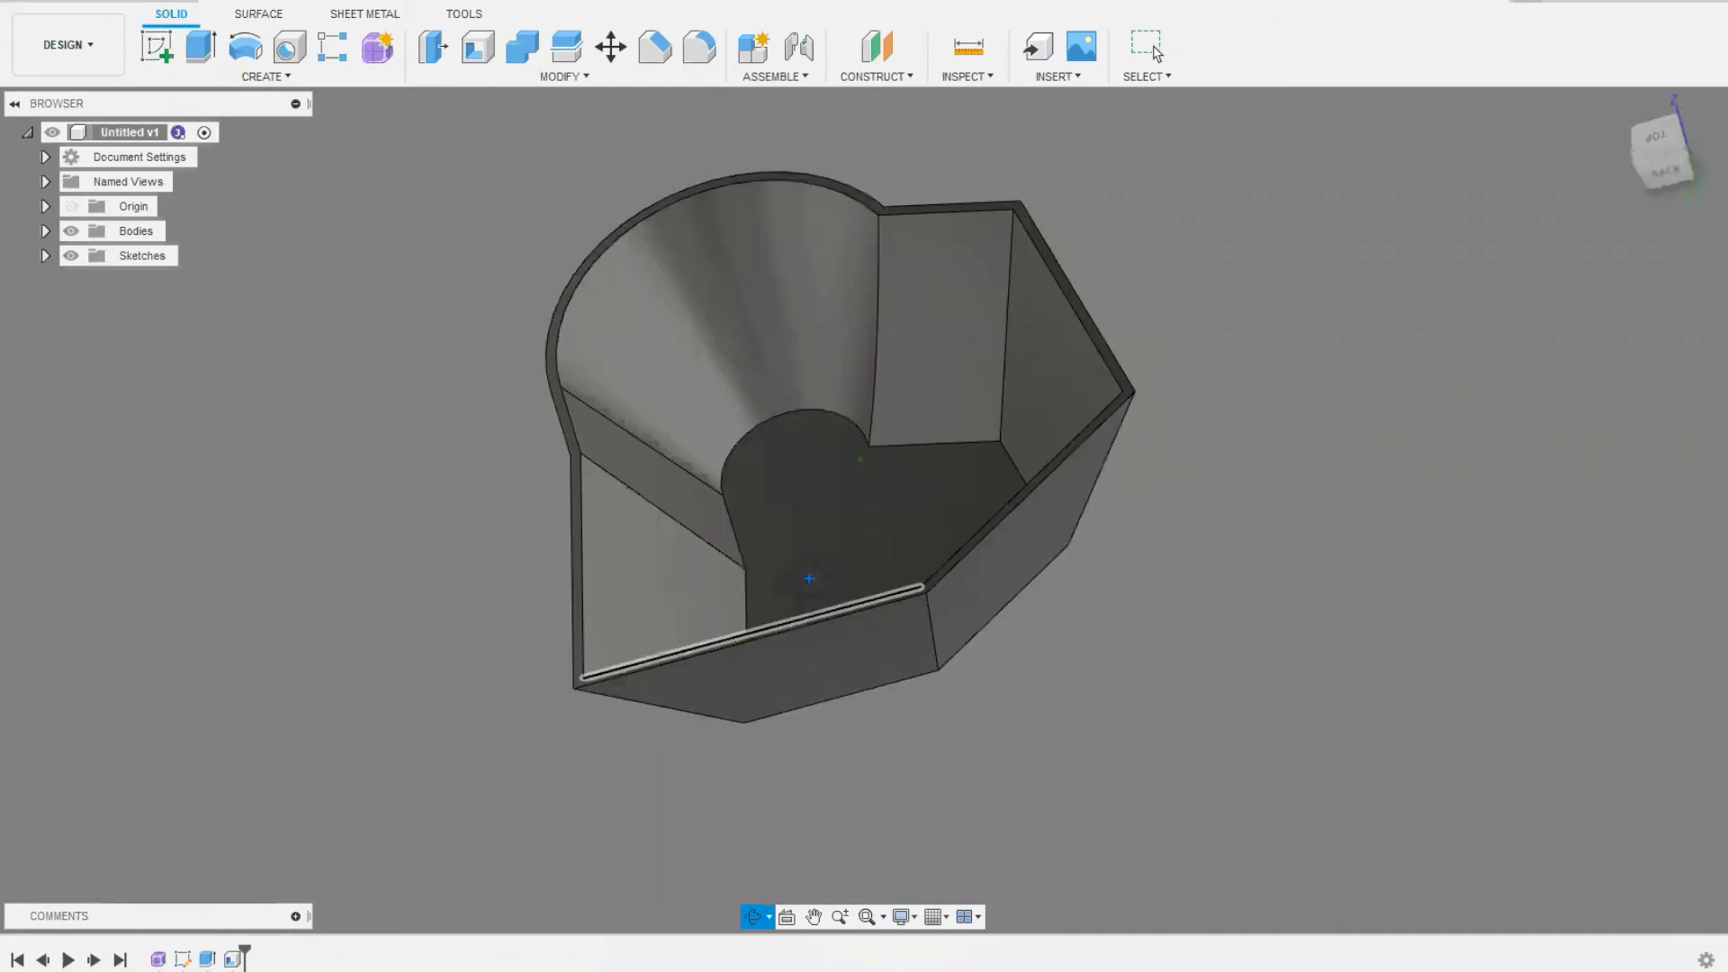
{"action": "mouse_move", "coordinate": [809, 577]}
{"action": "middle_mouse_down", "text": "shift"}
{"action": "mouse_move", "coordinate": [810, 467]}
{"action": "mouse_move", "coordinate": [840, 579]}
{"action": "mouse_move", "coordinate": [752, 586]}
{"action": "mouse_move", "coordinate": [854, 576]}
{"action": "mouse_move", "coordinate": [834, 566]}
{"action": "middle_mouse_up", "text": "shift"}
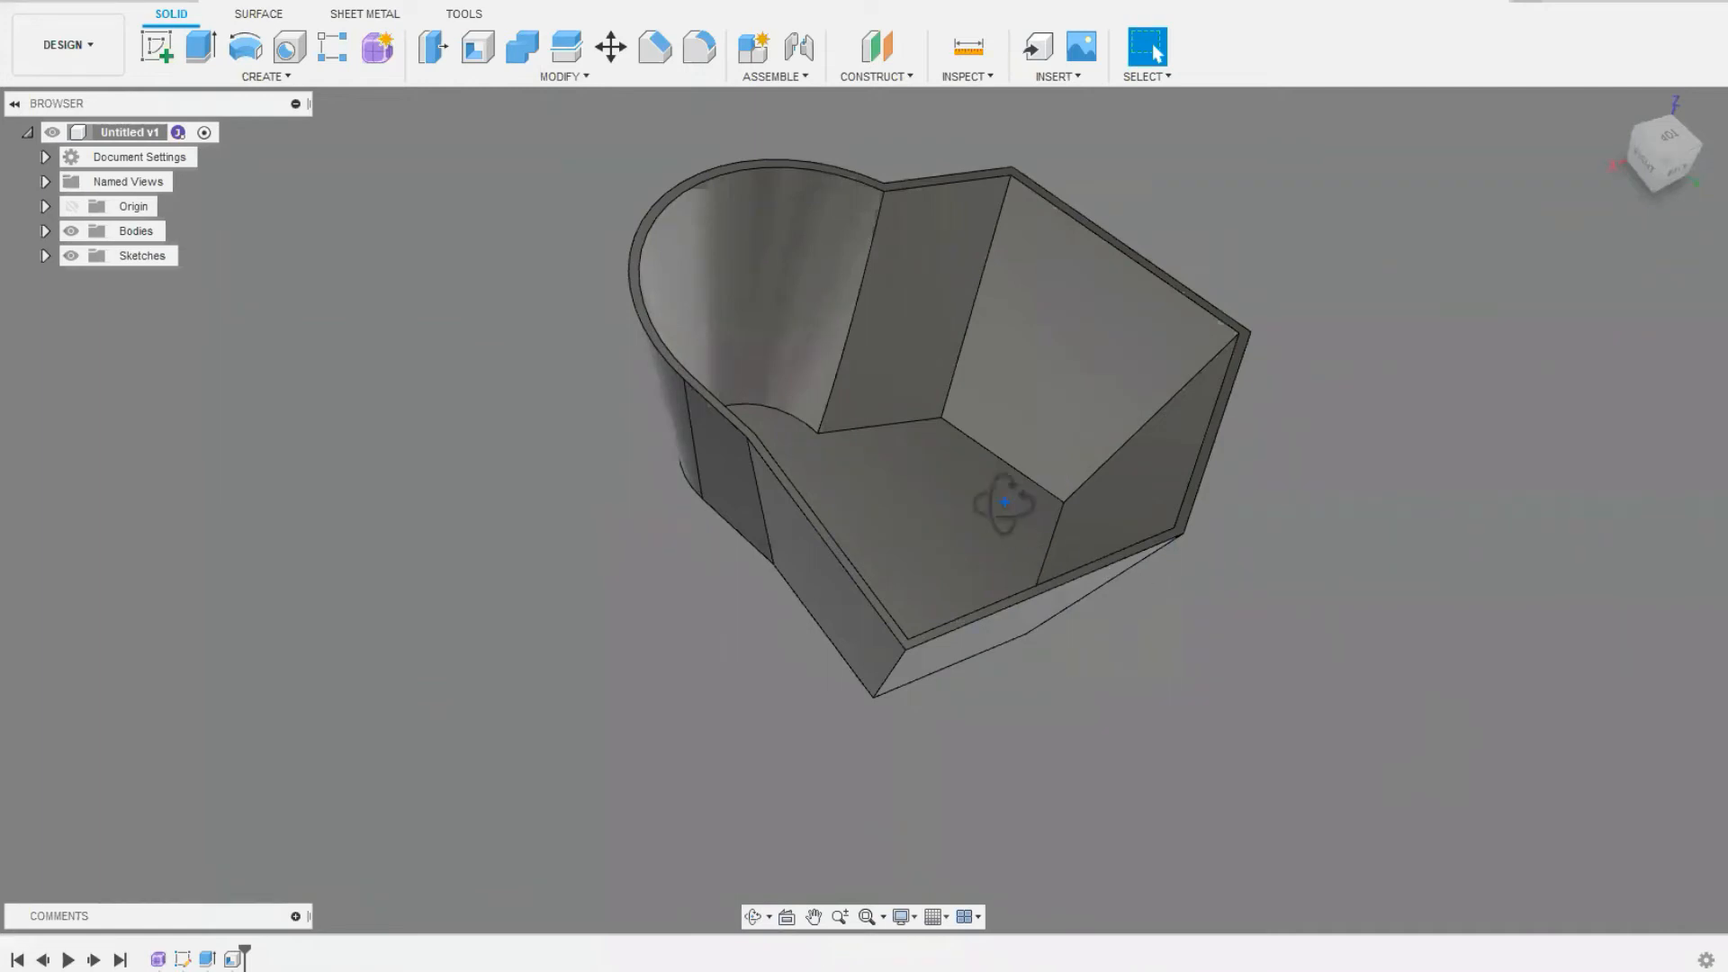
{"action": "left_click", "coordinate": [972, 490]}
{"action": "middle_click_drag", "start_coordinate": [1114, 575], "coordinate": [1027, 559], "text": "shift"}
{"action": "left_click", "coordinate": [293, 50]}
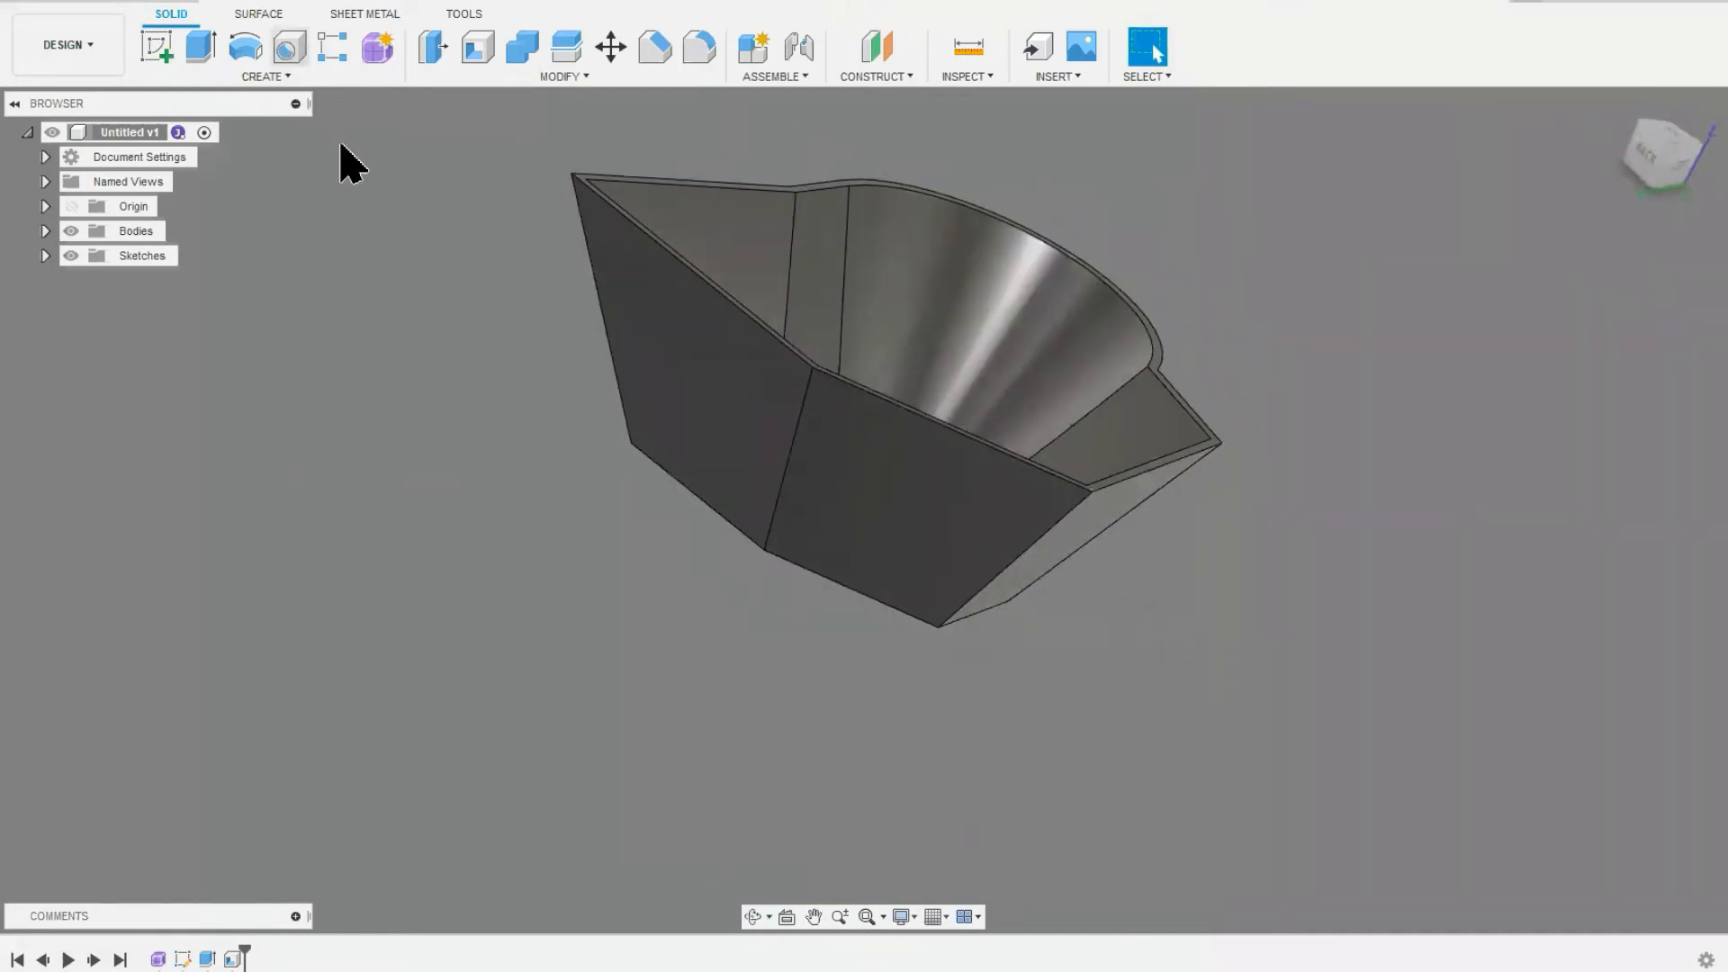
{"action": "left_click", "coordinate": [911, 504]}
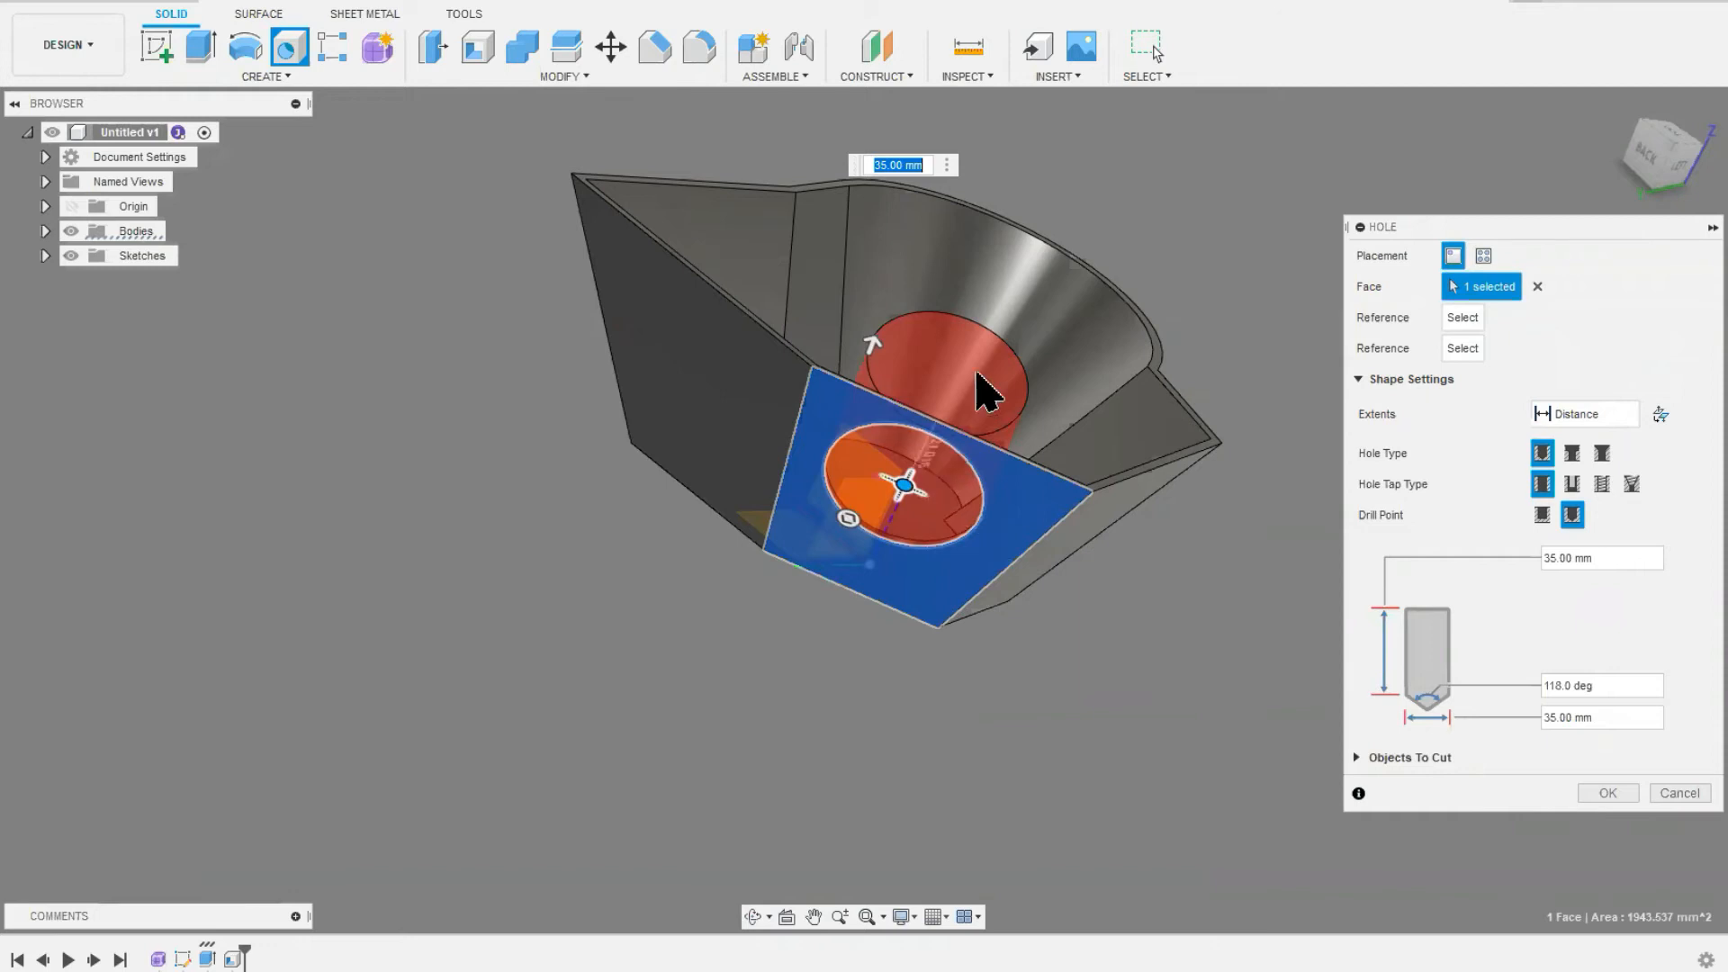
{"action": "left_click", "coordinate": [1602, 796]}
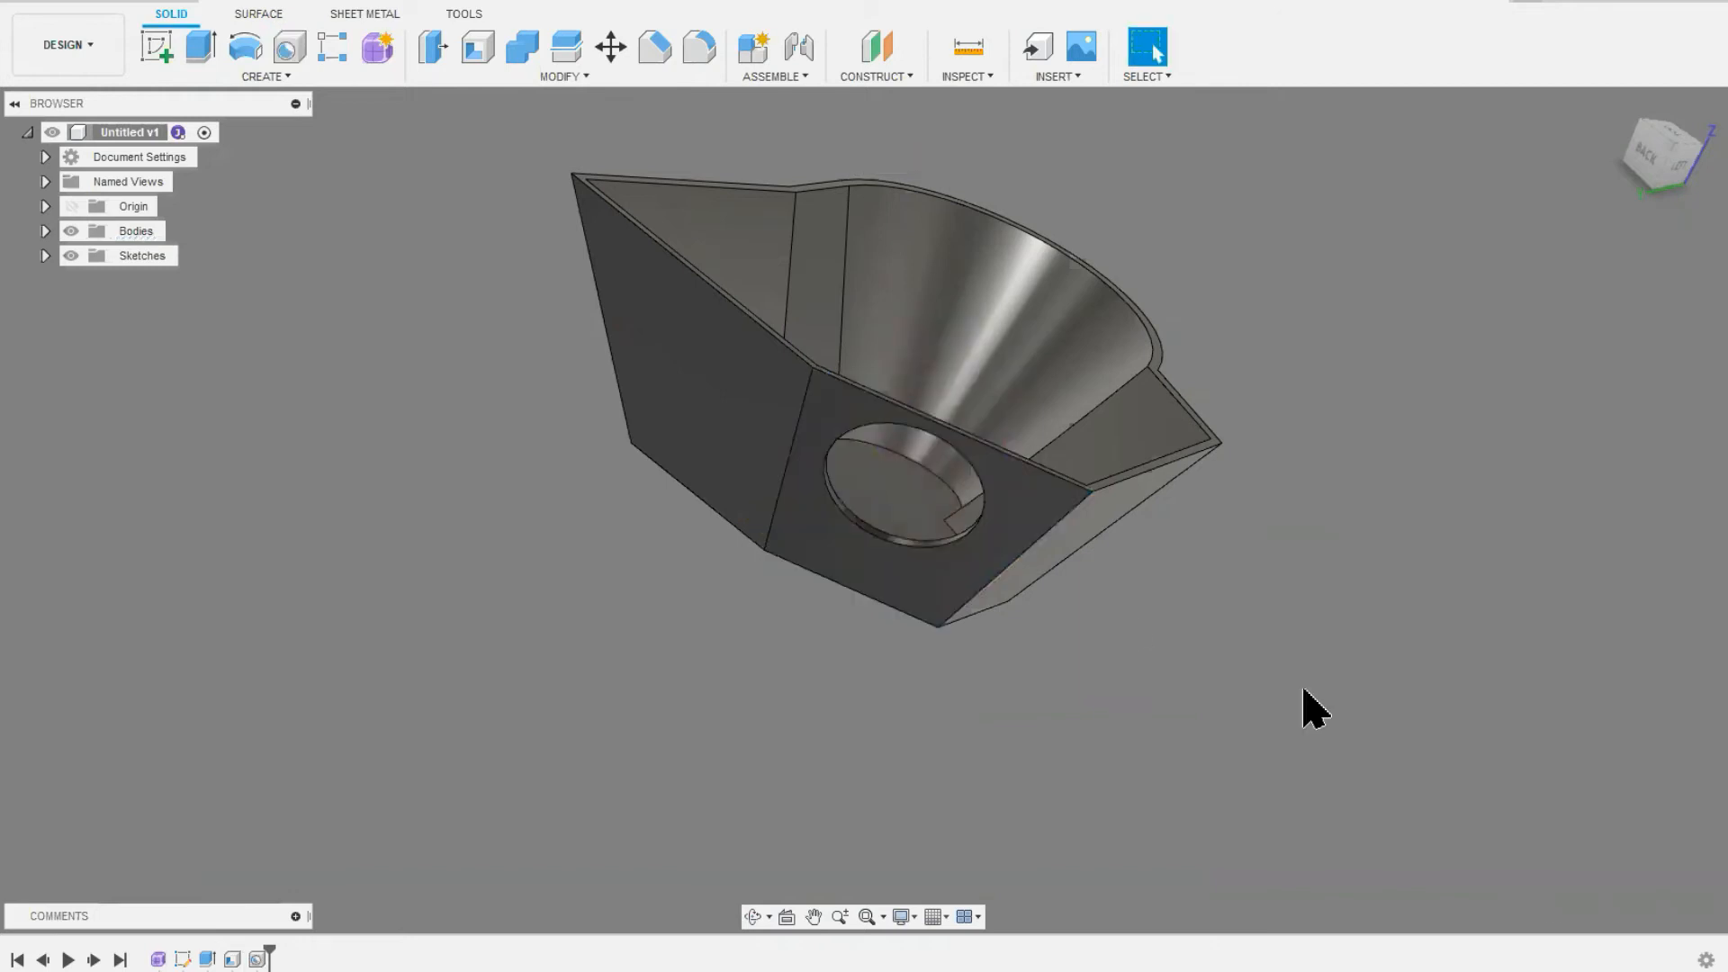
Step: Undo the hole, the shell and the solid extrusion, and finish editing the profile sketch
{"action": "middle_click_drag", "start_coordinate": [849, 560], "coordinate": [491, 531], "text": "shift"}
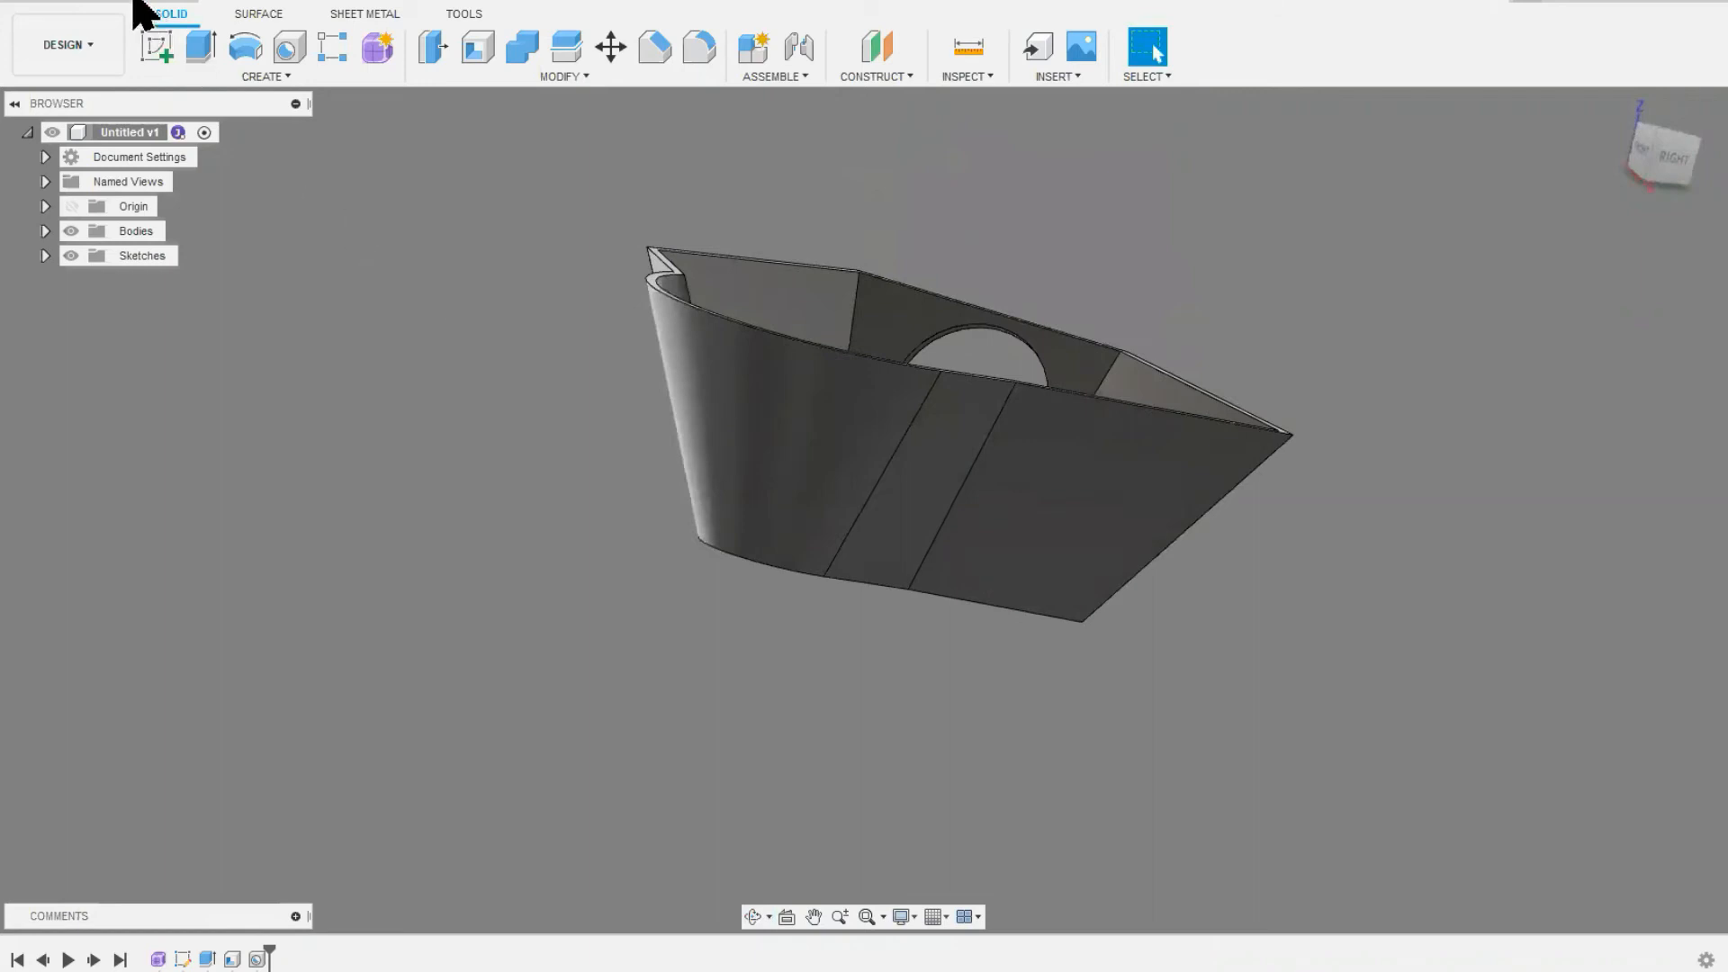
{"action": "middle_click", "coordinate": [523, 416]}
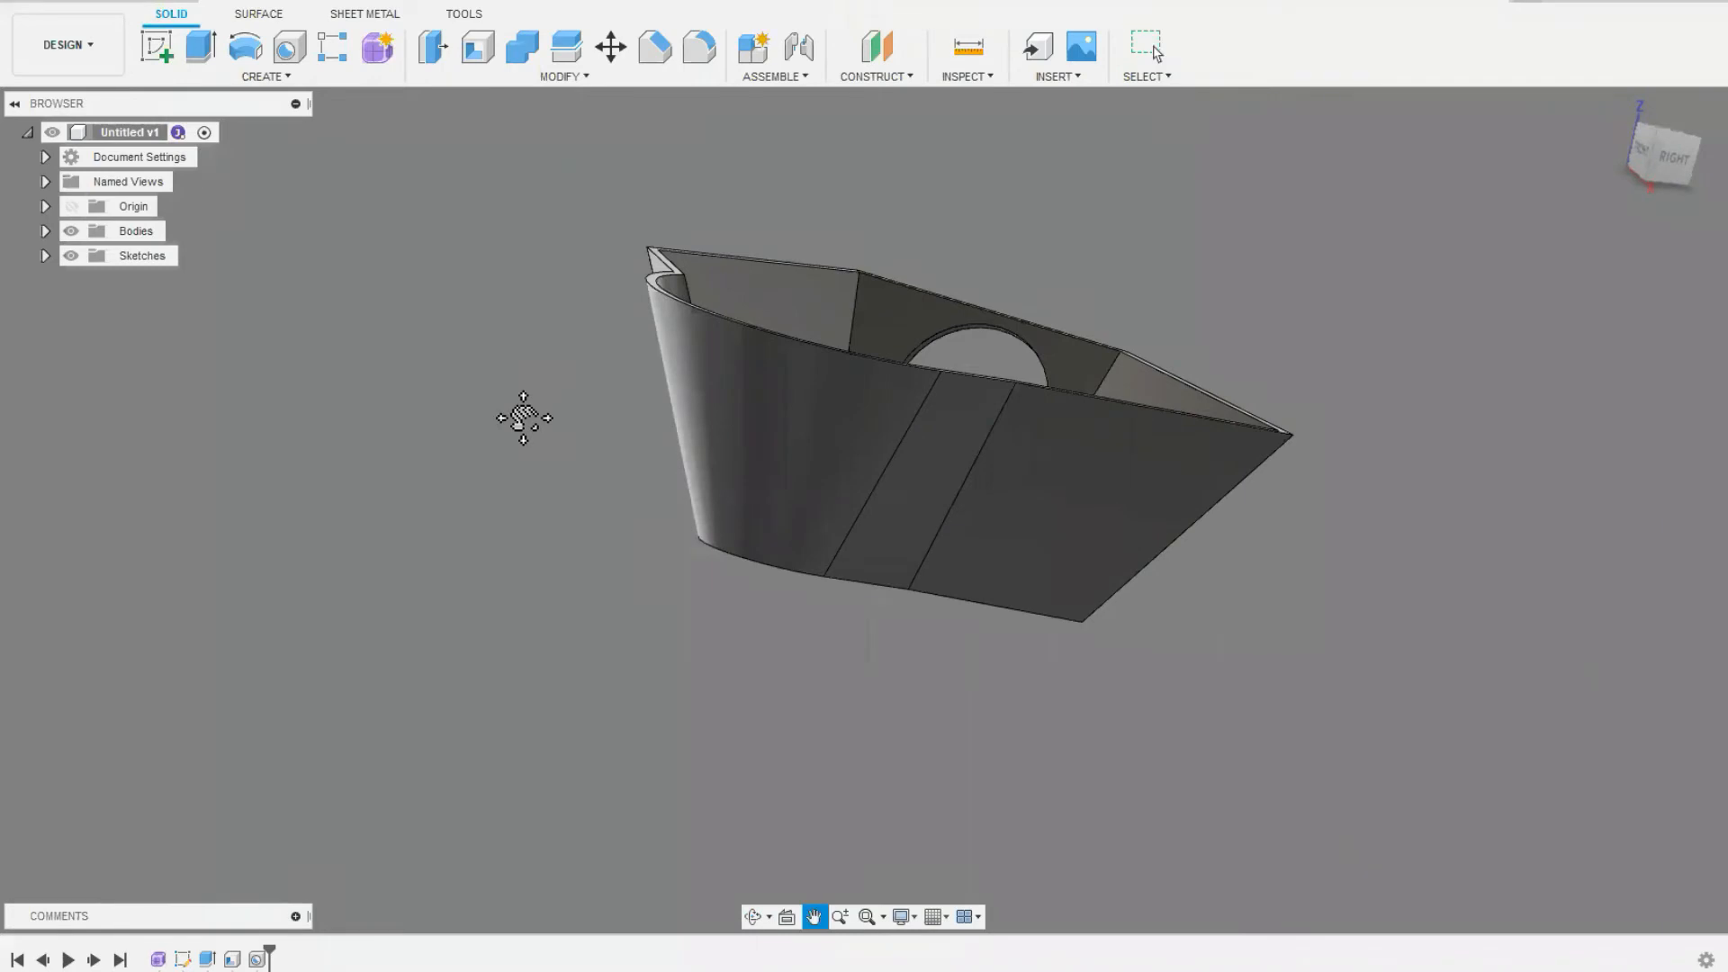
{"action": "left_click", "coordinate": [135, 9]}
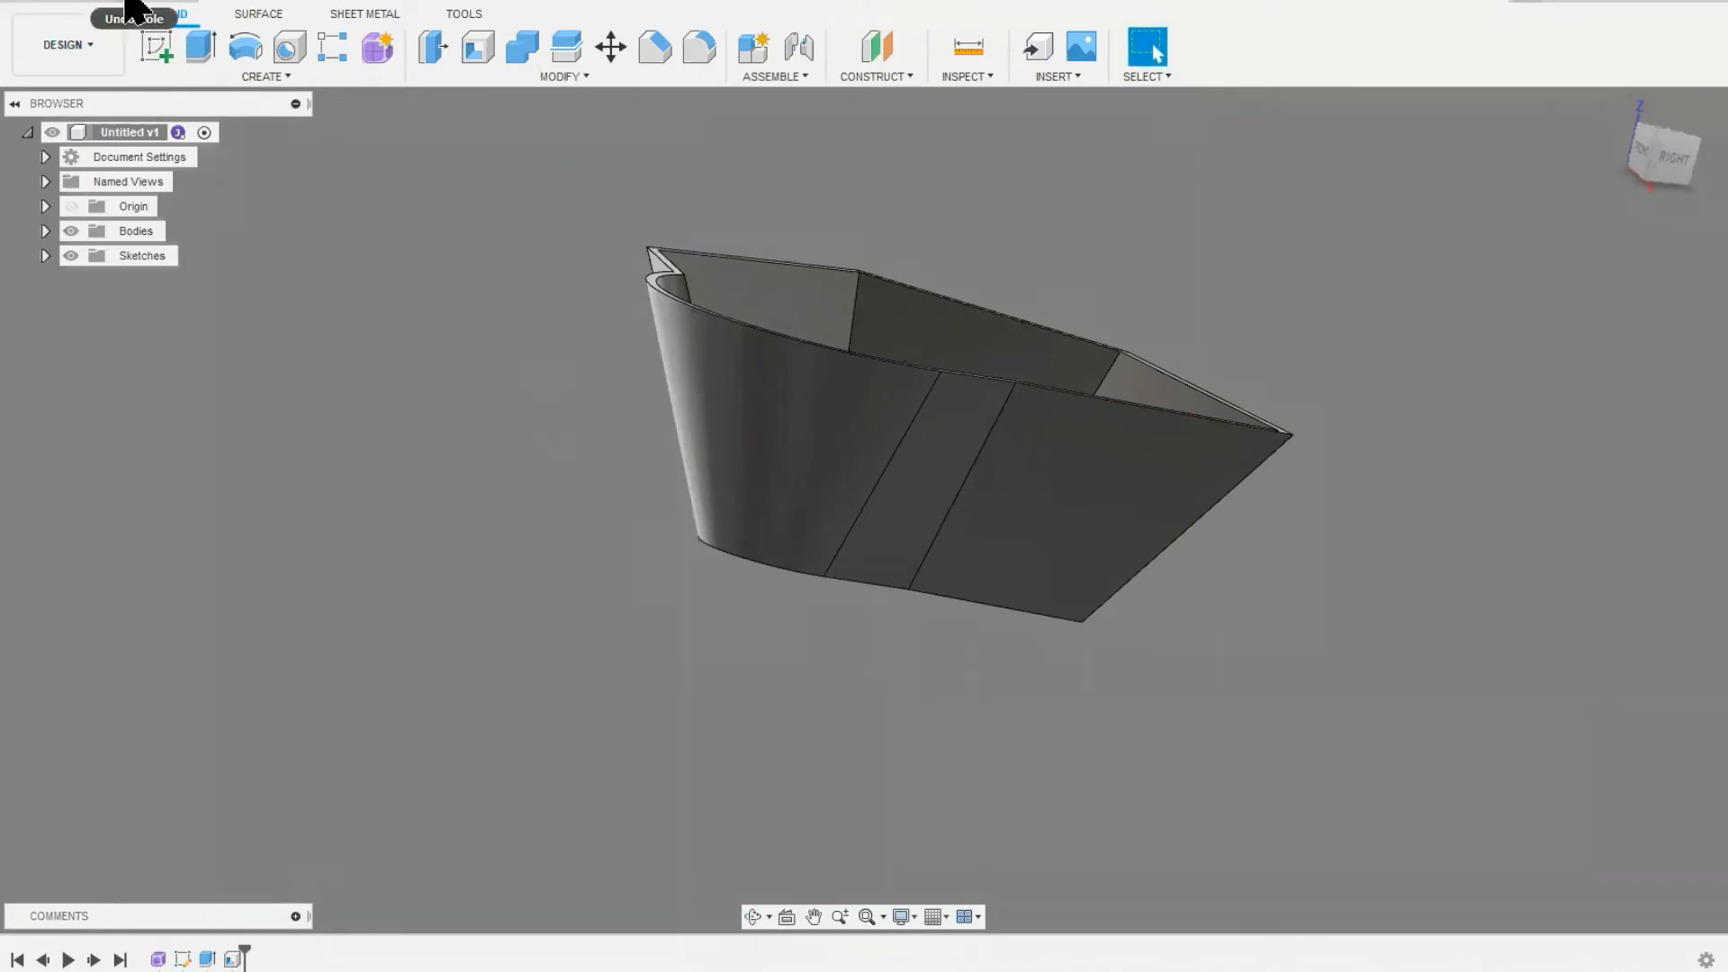
{"action": "left_click", "coordinate": [135, 9]}
{"action": "left_click", "coordinate": [135, 9]}
{"action": "left_click", "coordinate": [135, 9]}
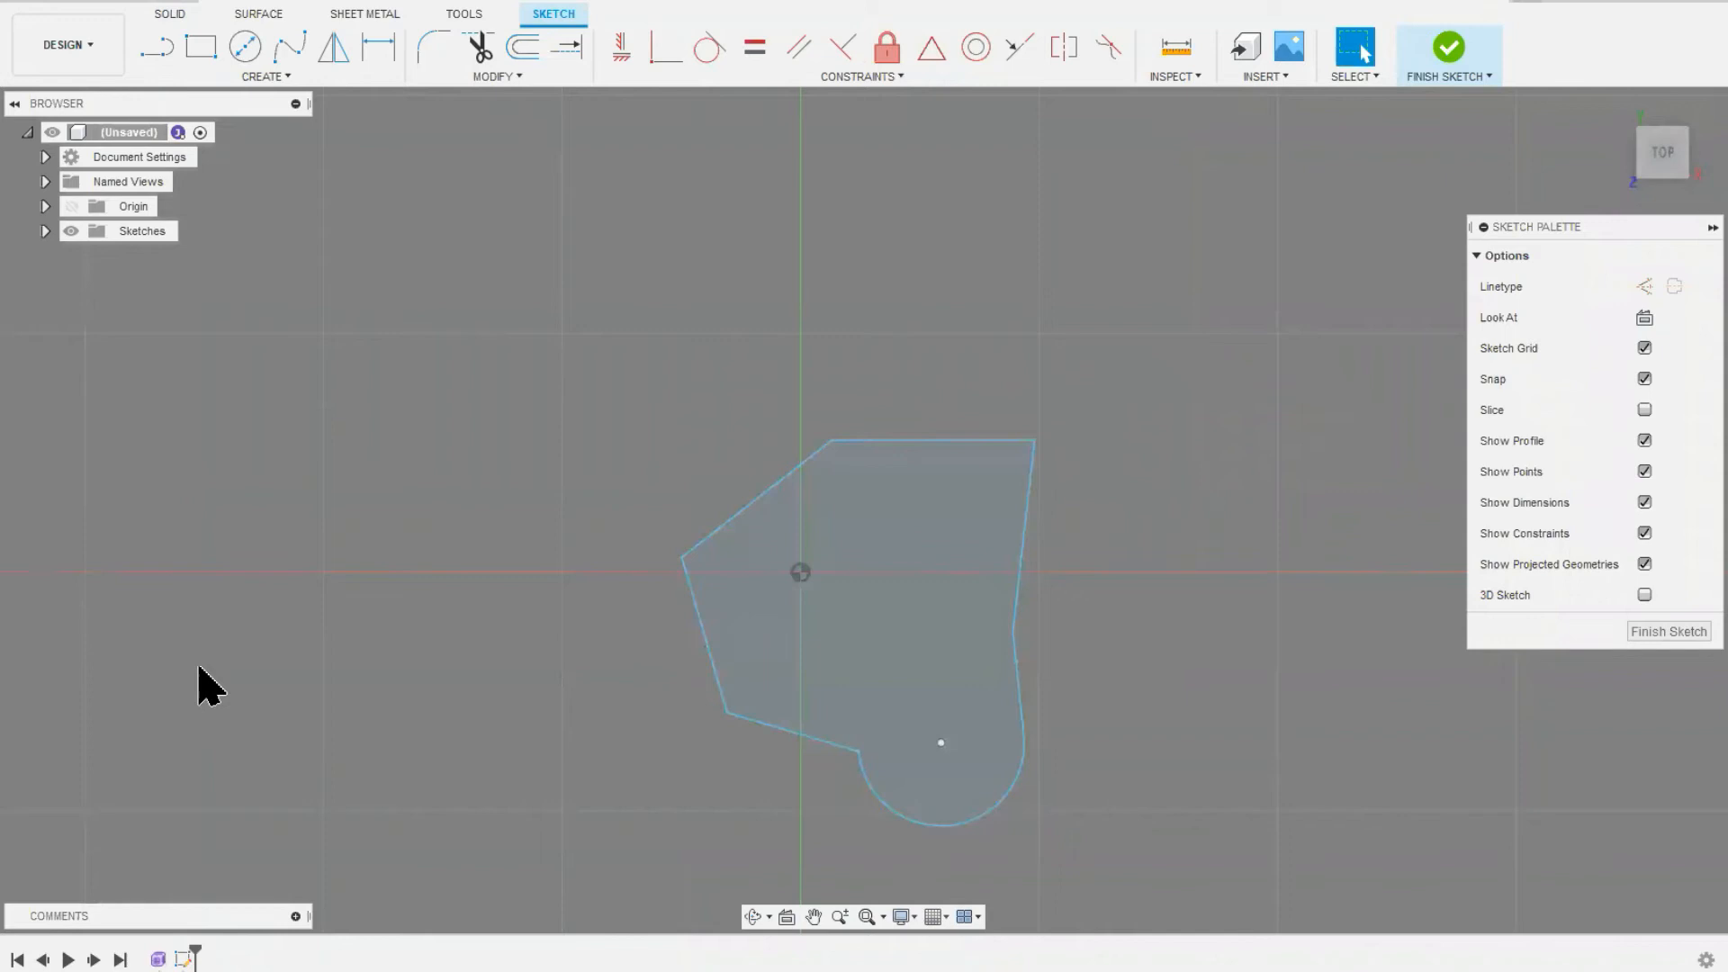
{"action": "mouse_move", "coordinate": [574, 679]}
{"action": "middle_mouse_down"}
{"action": "mouse_move", "coordinate": [587, 618]}
{"action": "mouse_move", "coordinate": [537, 635]}
{"action": "middle_mouse_up"}
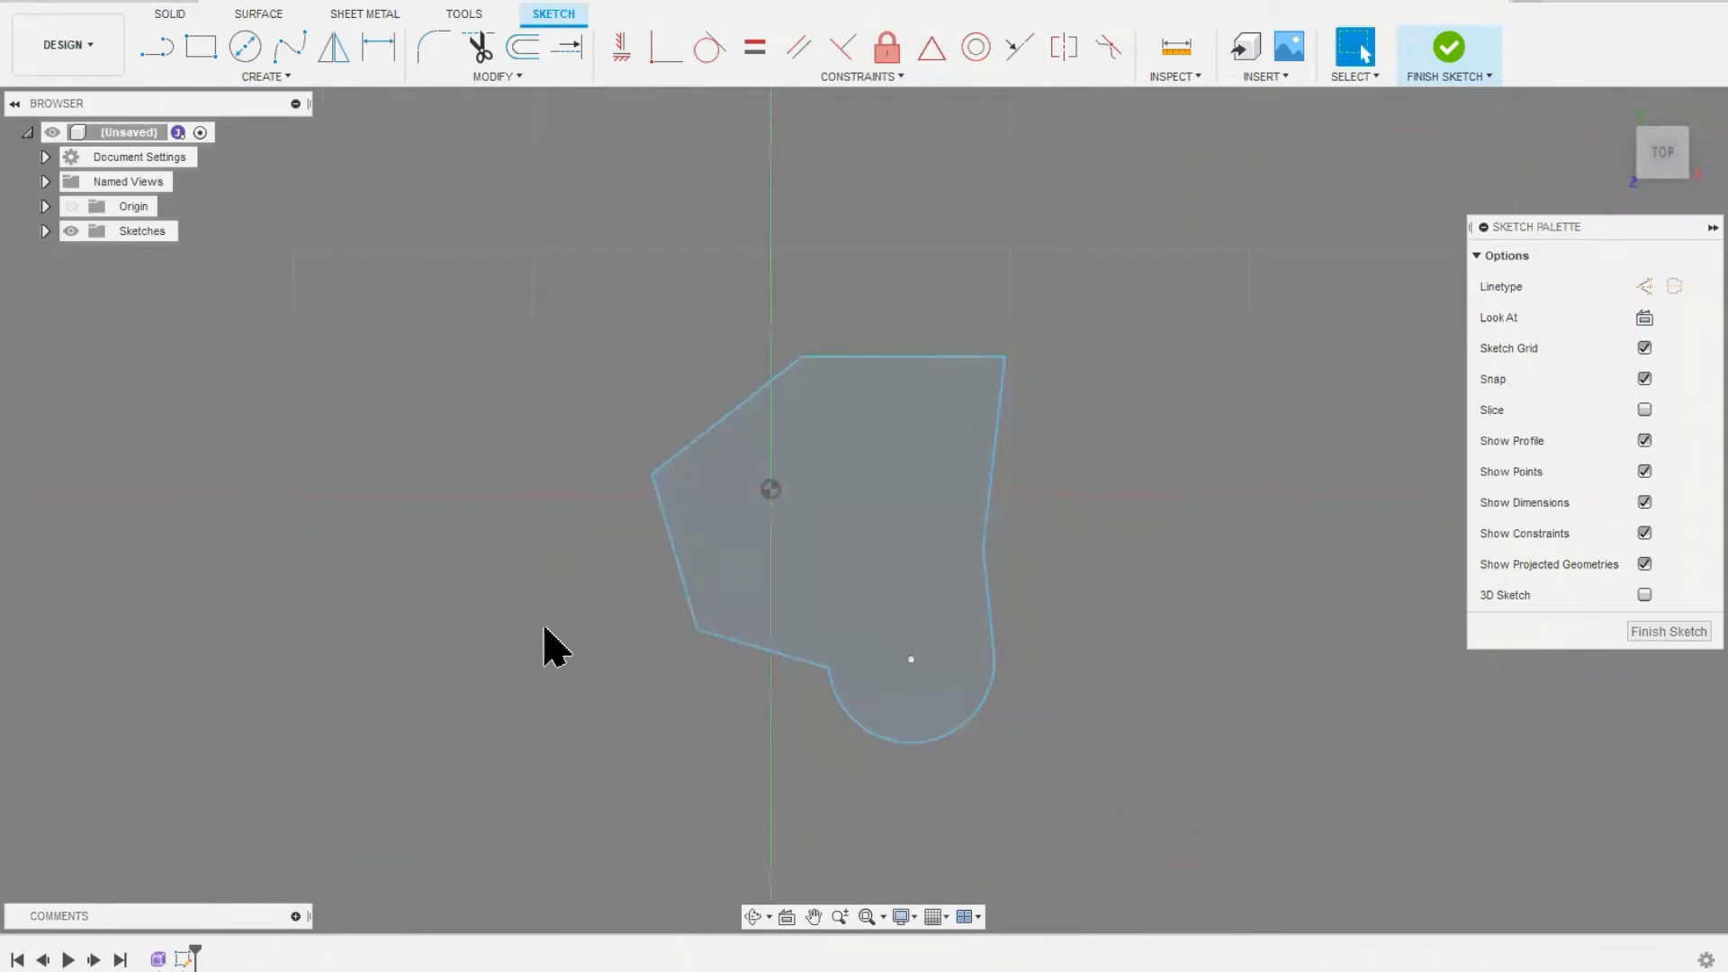
{"action": "middle_click_drag", "start_coordinate": [1436, 99], "coordinate": [567, 270], "text": "shift"}
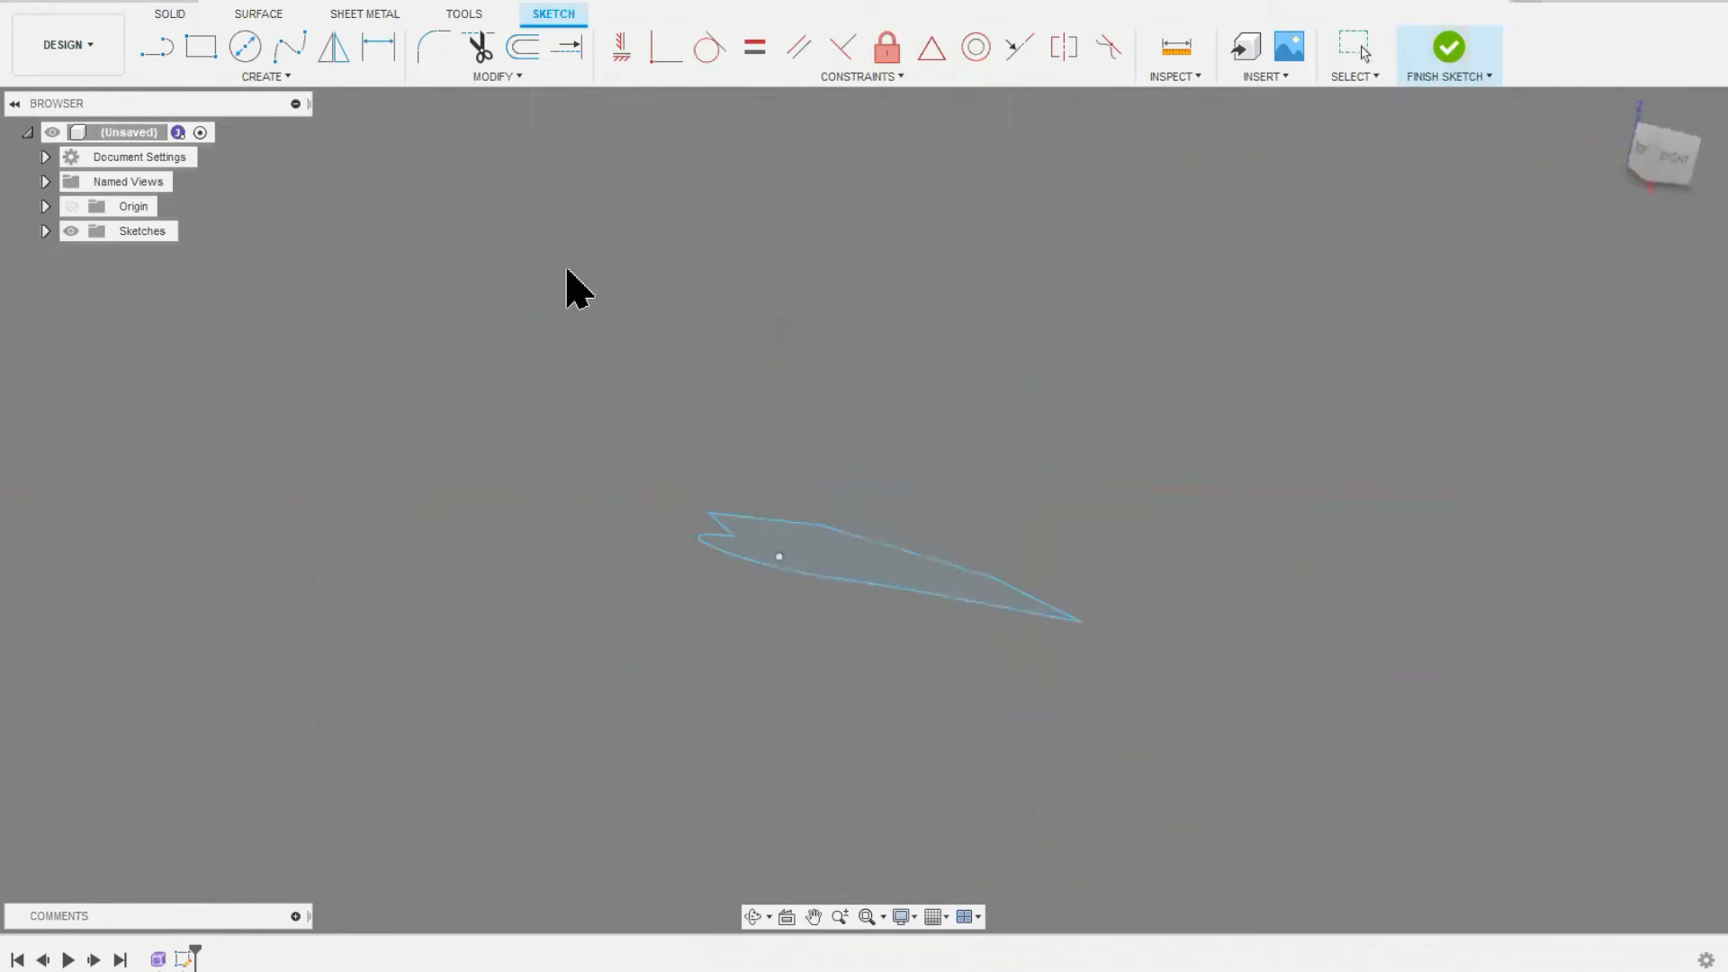
Step: Extrude the sketched profile as a new surface body, 30 mm high with a taper angle of about 18.2 degrees
{"action": "left_click", "coordinate": [259, 15]}
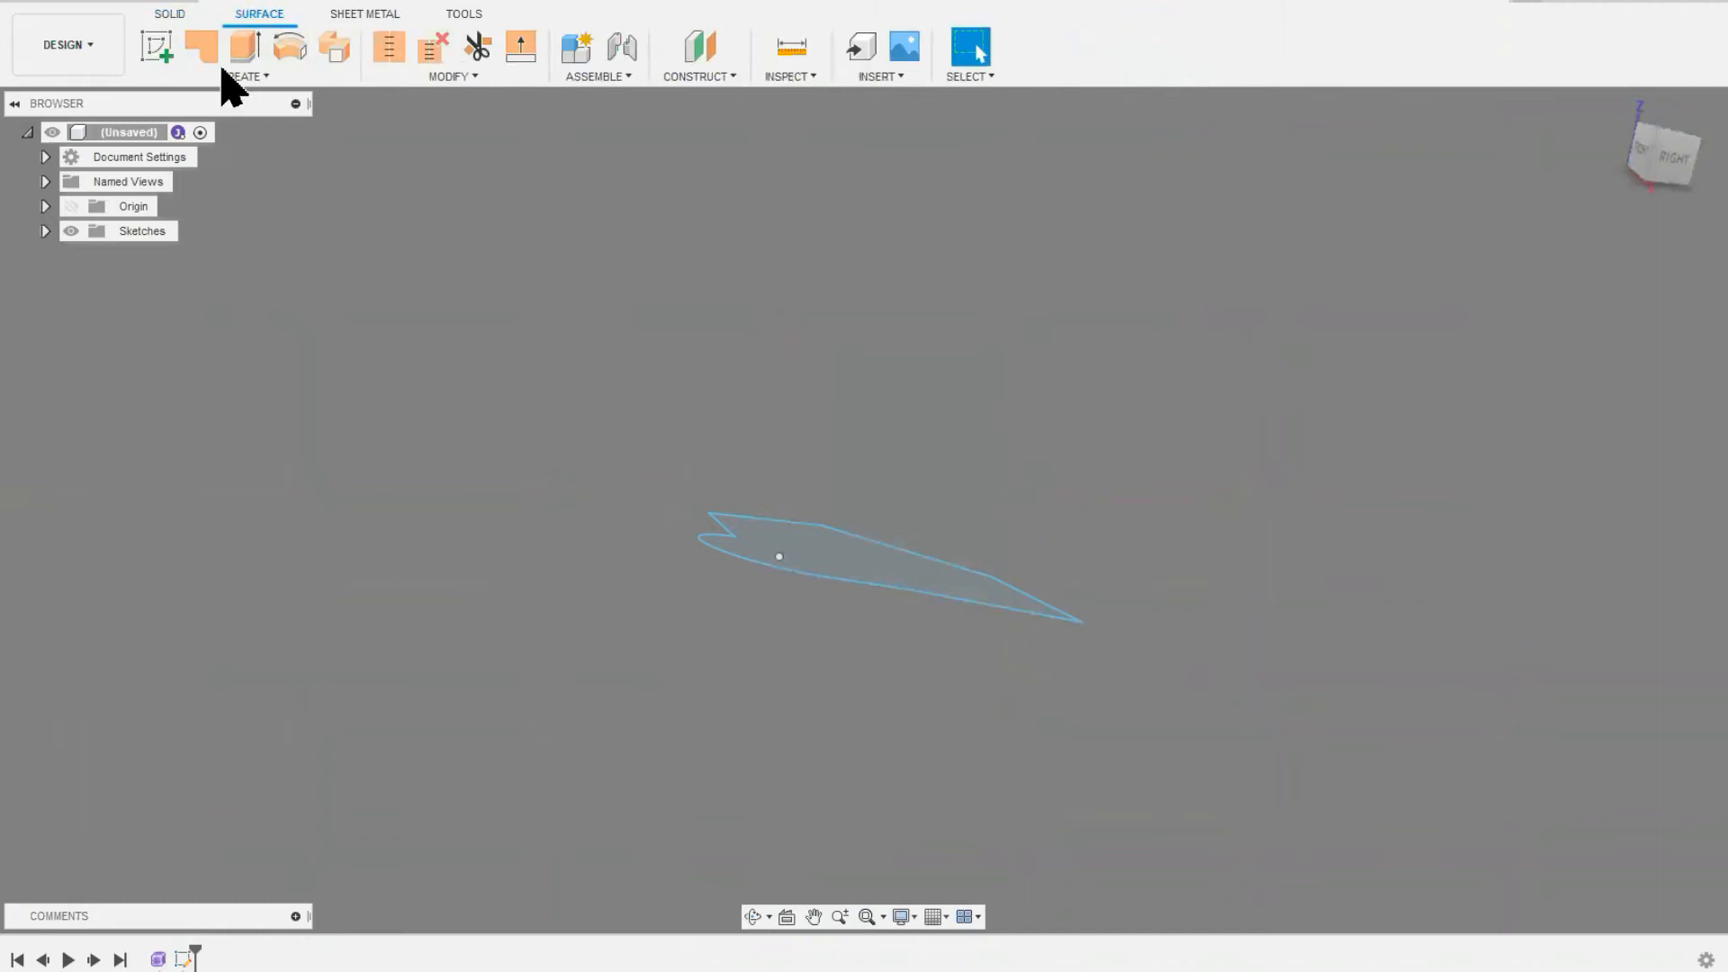
{"action": "left_click", "coordinate": [243, 50]}
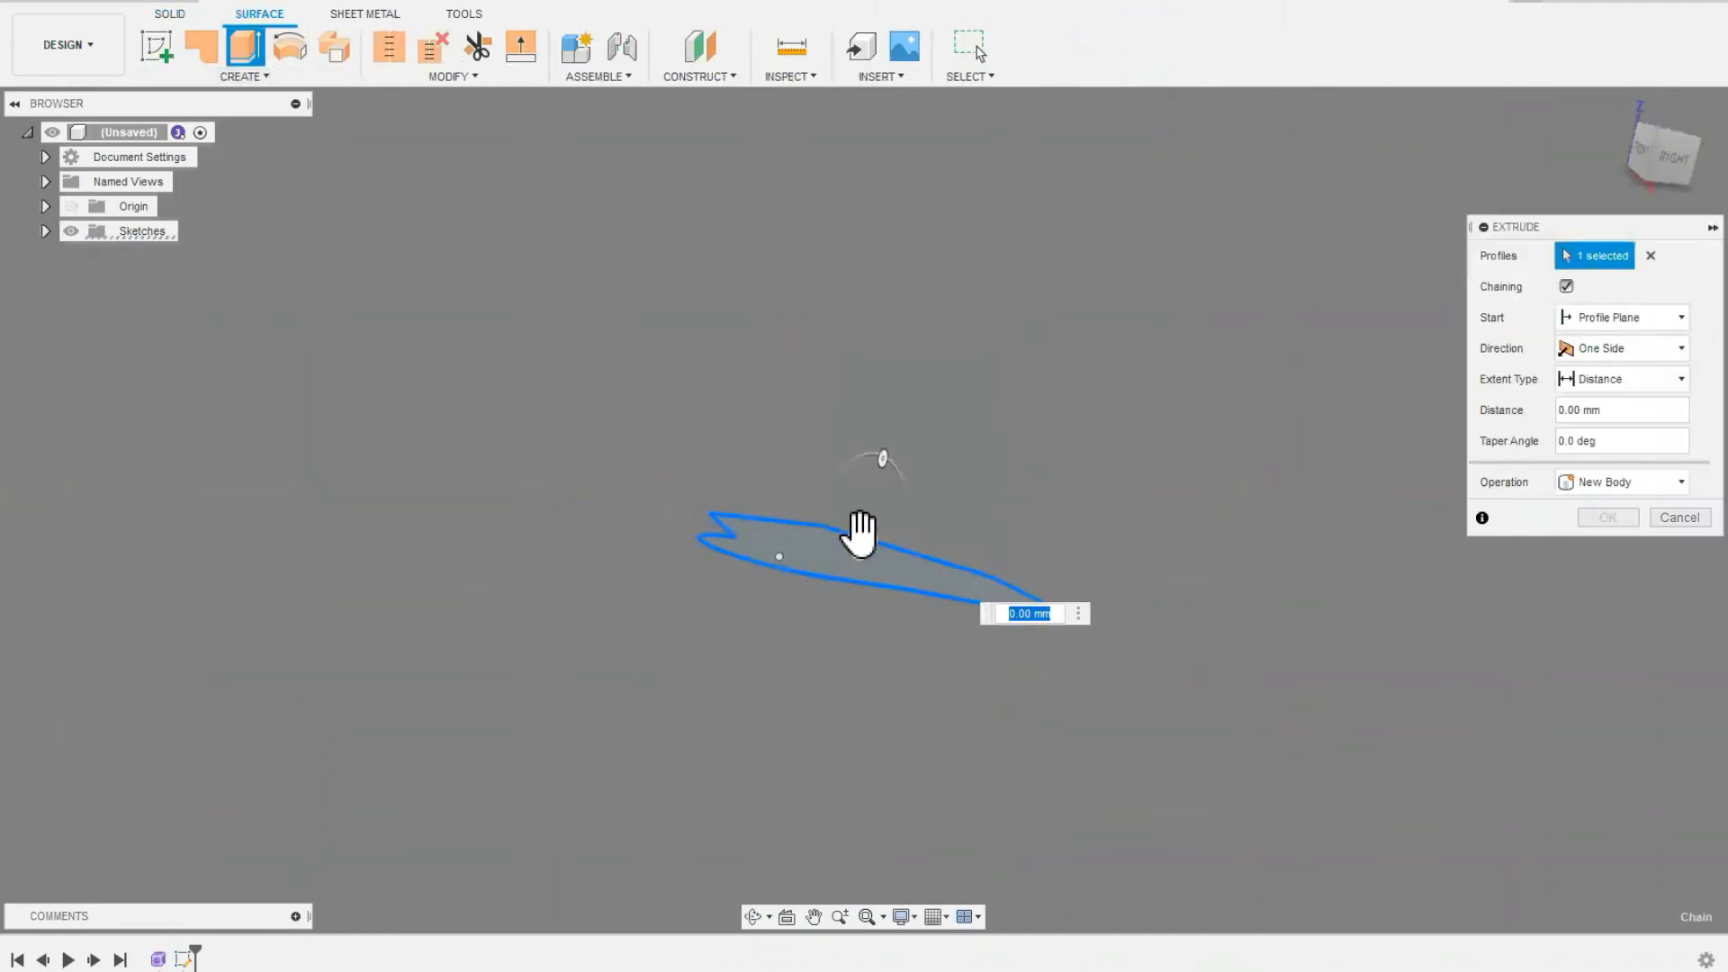
{"action": "left_click_drag", "start_coordinate": [864, 531], "coordinate": [876, 432]}
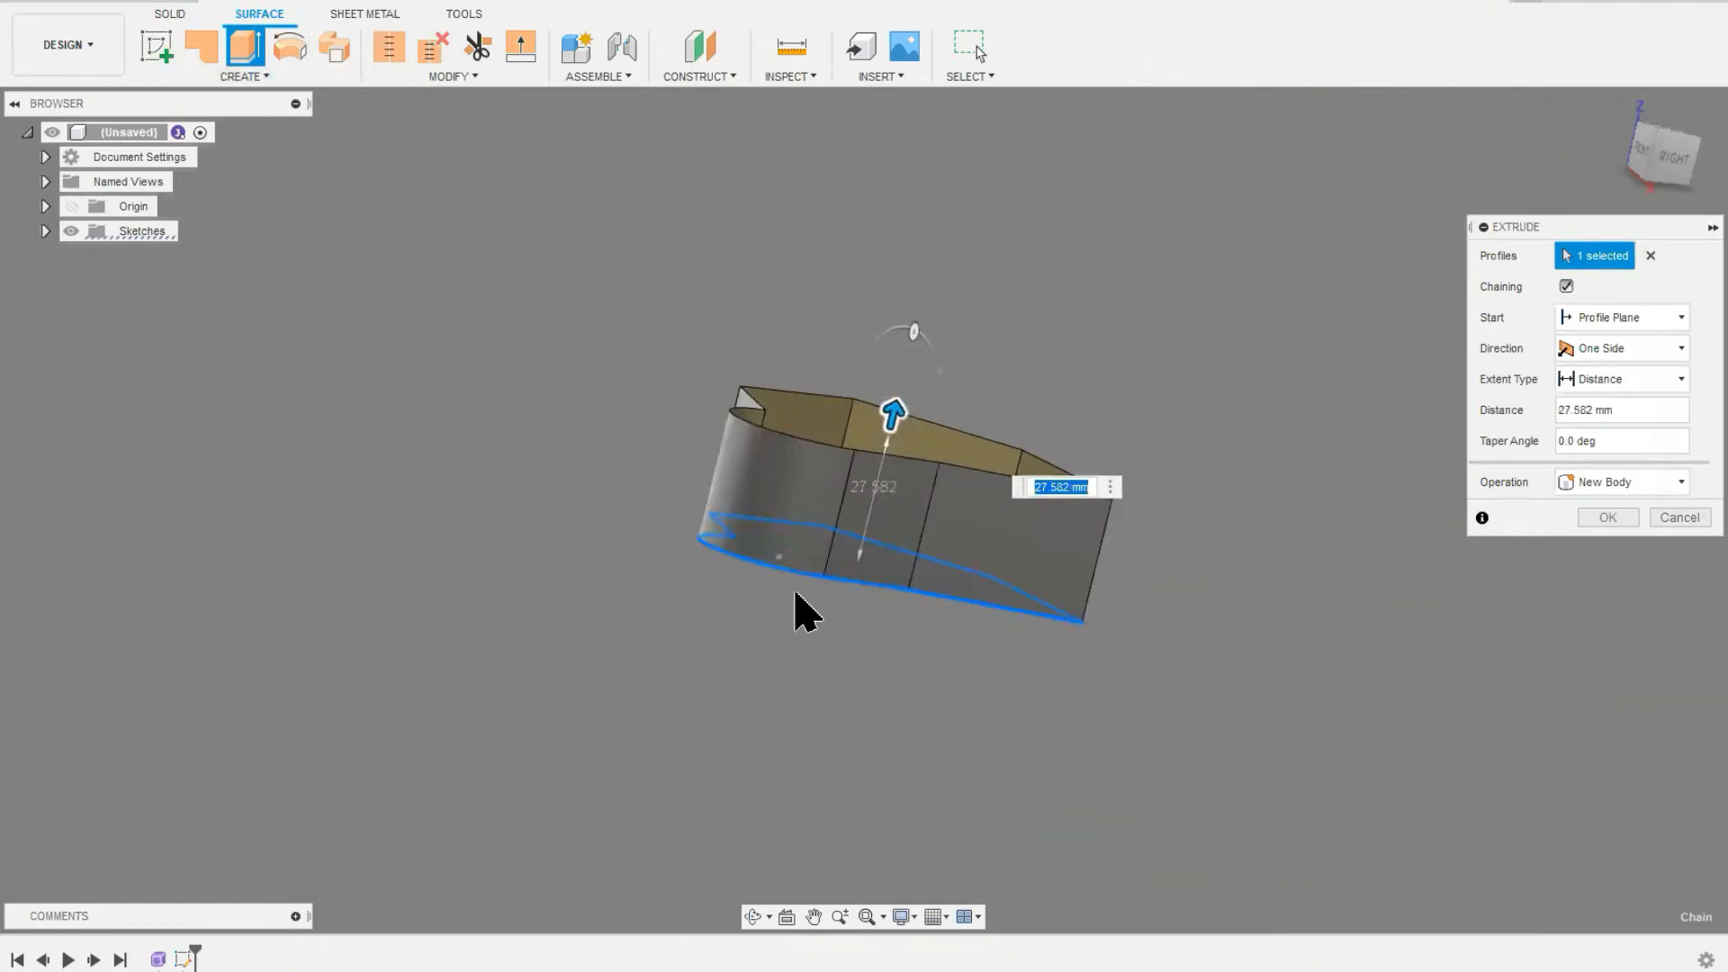
{"action": "mouse_move", "coordinate": [913, 331]}
{"action": "left_mouse_down"}
{"action": "mouse_move", "coordinate": [929, 347]}
{"action": "mouse_move", "coordinate": [895, 308]}
{"action": "mouse_move", "coordinate": [898, 326]}
{"action": "left_mouse_up"}
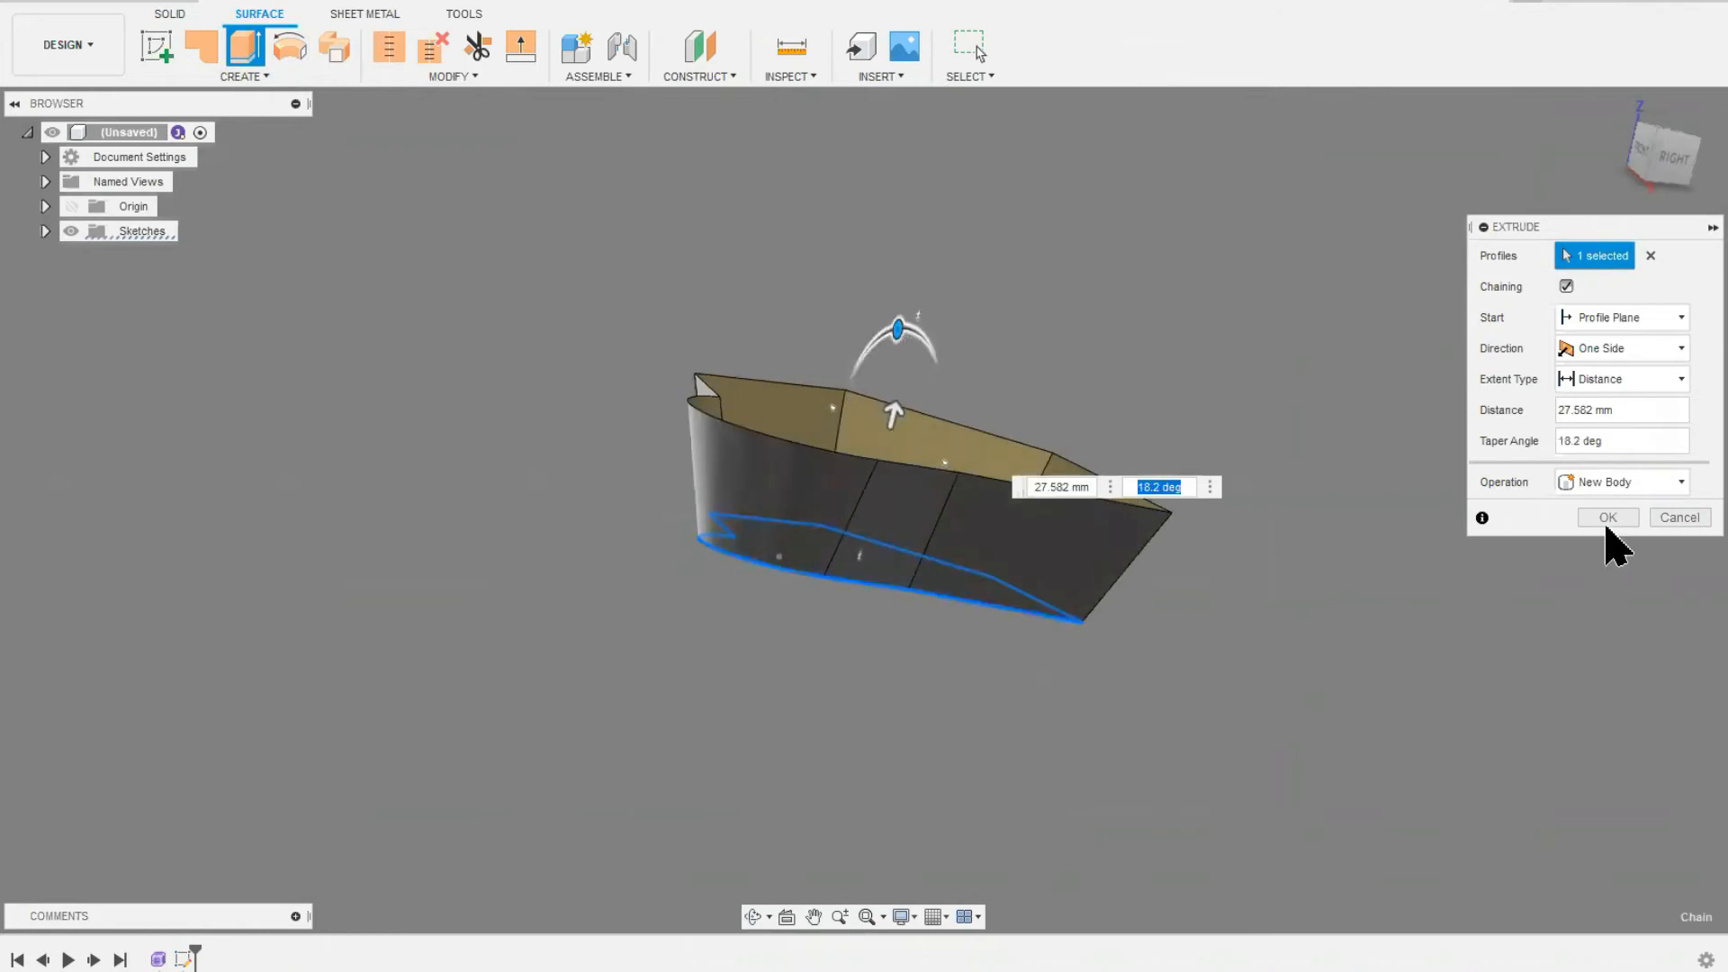
{"action": "double_click", "coordinate": [1591, 410]}
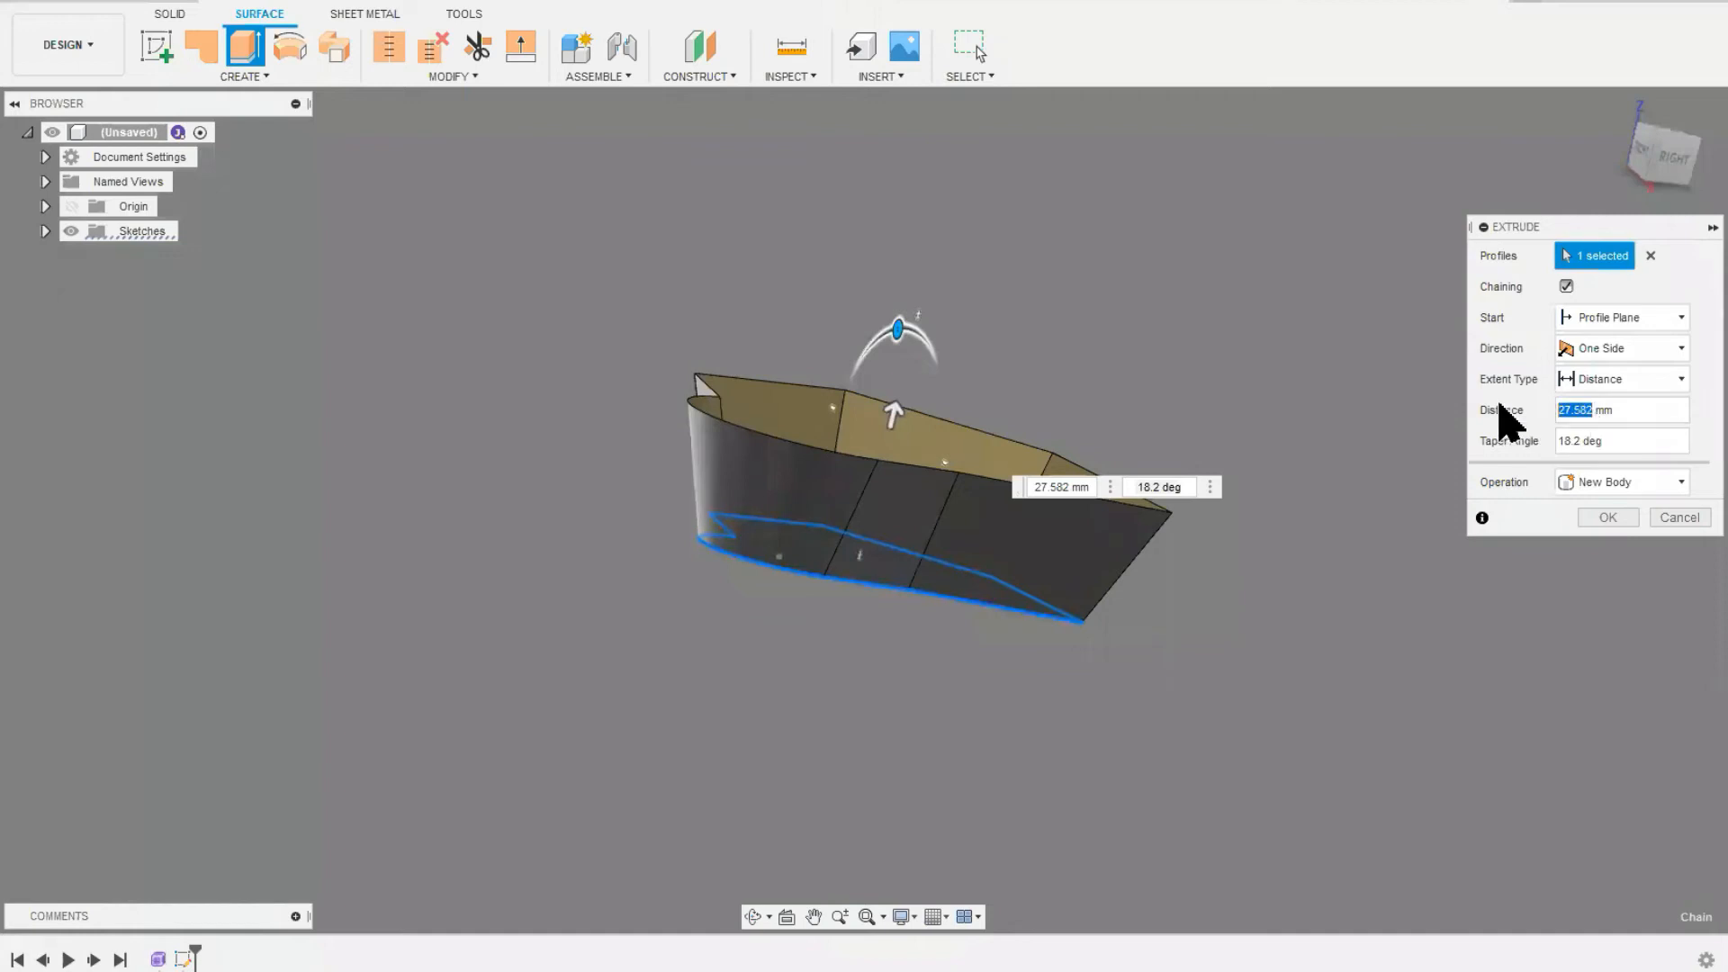
{"action": "left_click", "coordinate": [1606, 520]}
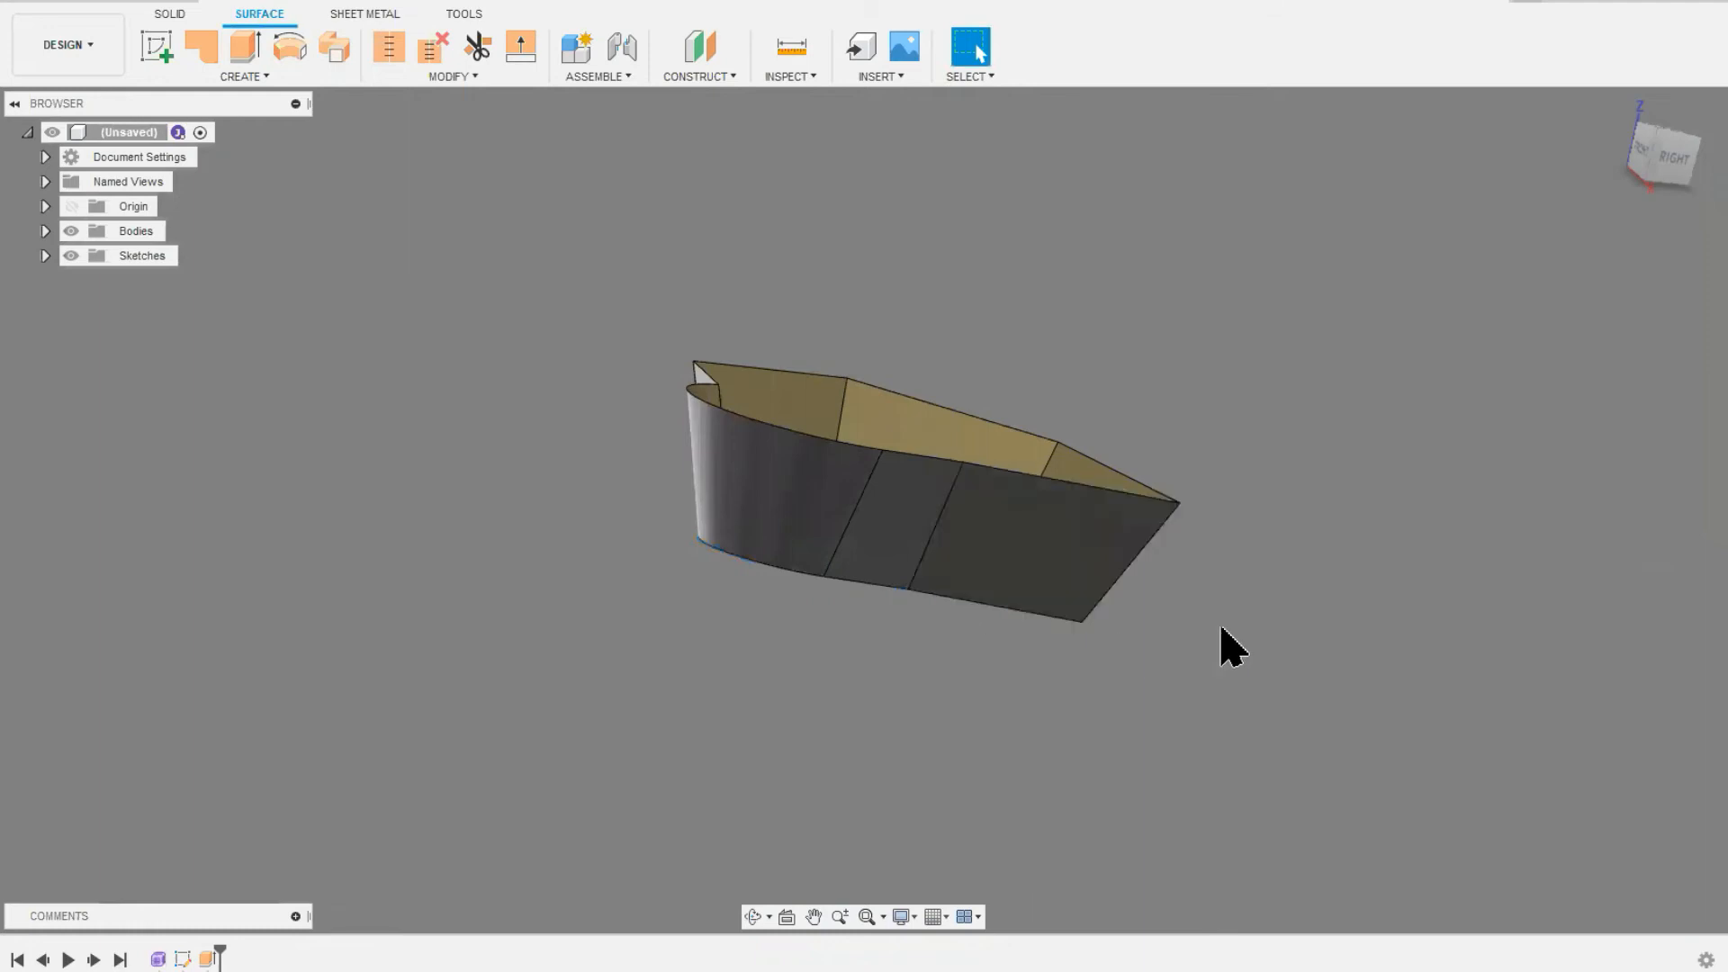
Step: Inspect the open surface body from several sides and undo its extrusion
{"action": "middle_click_drag", "start_coordinate": [1254, 586], "coordinate": [1197, 673]}
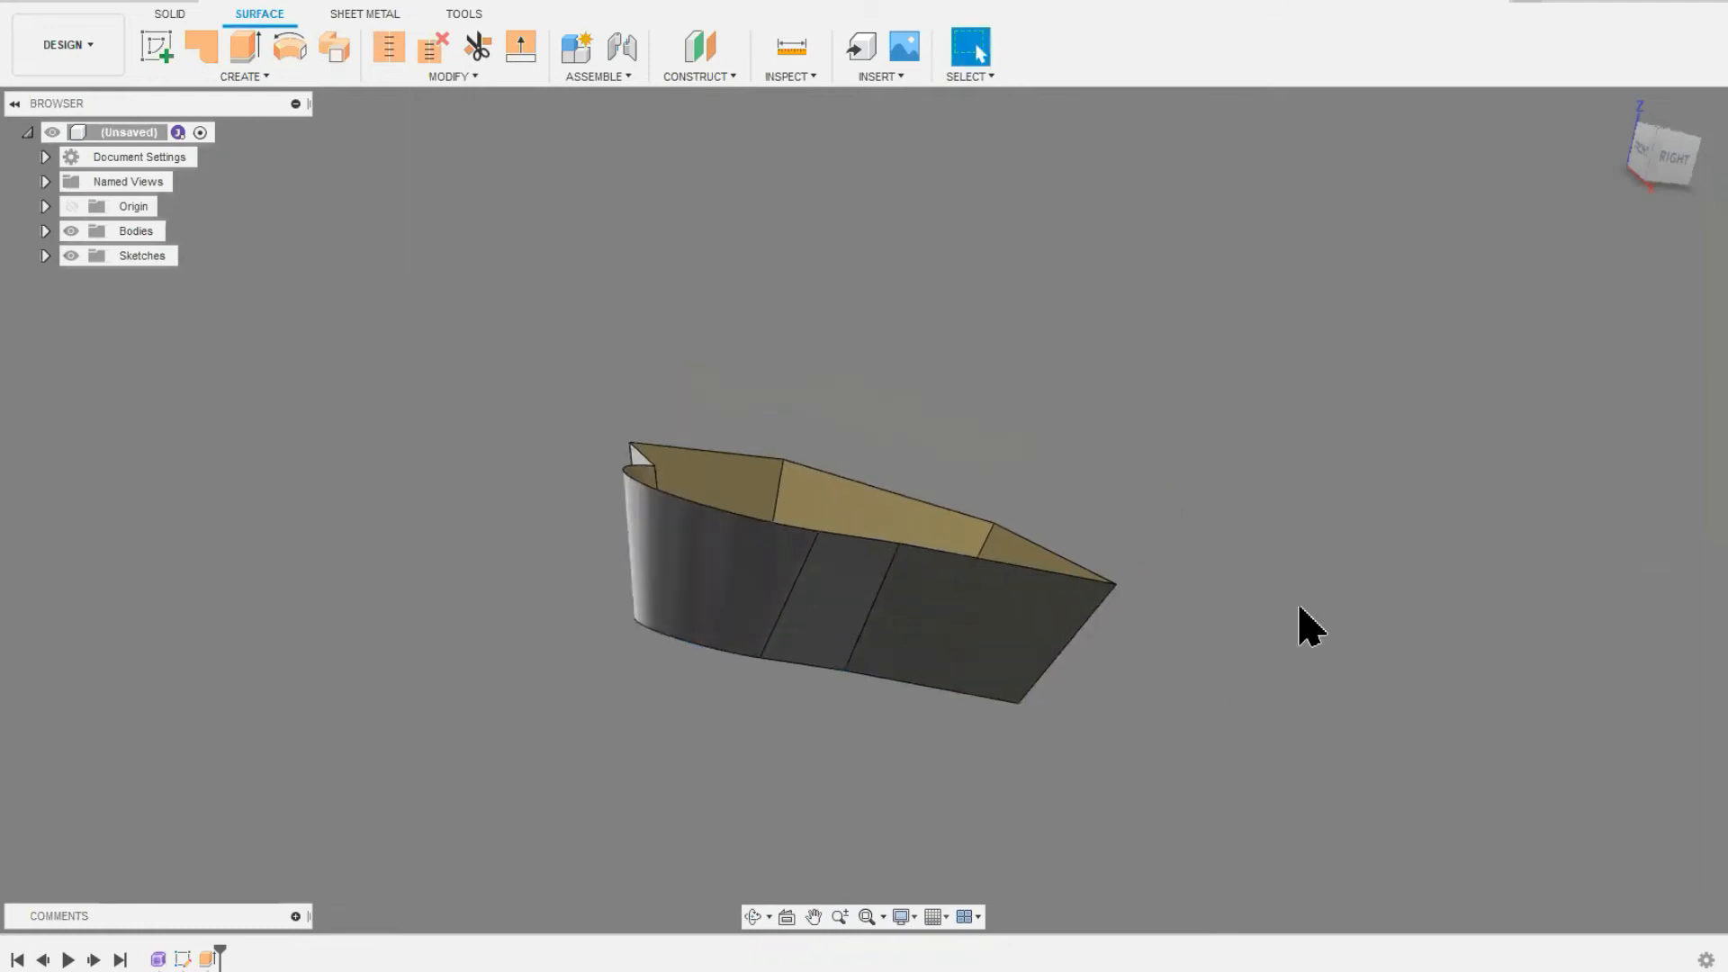
{"action": "middle_click_drag", "start_coordinate": [1278, 602], "coordinate": [1189, 675], "text": "shift"}
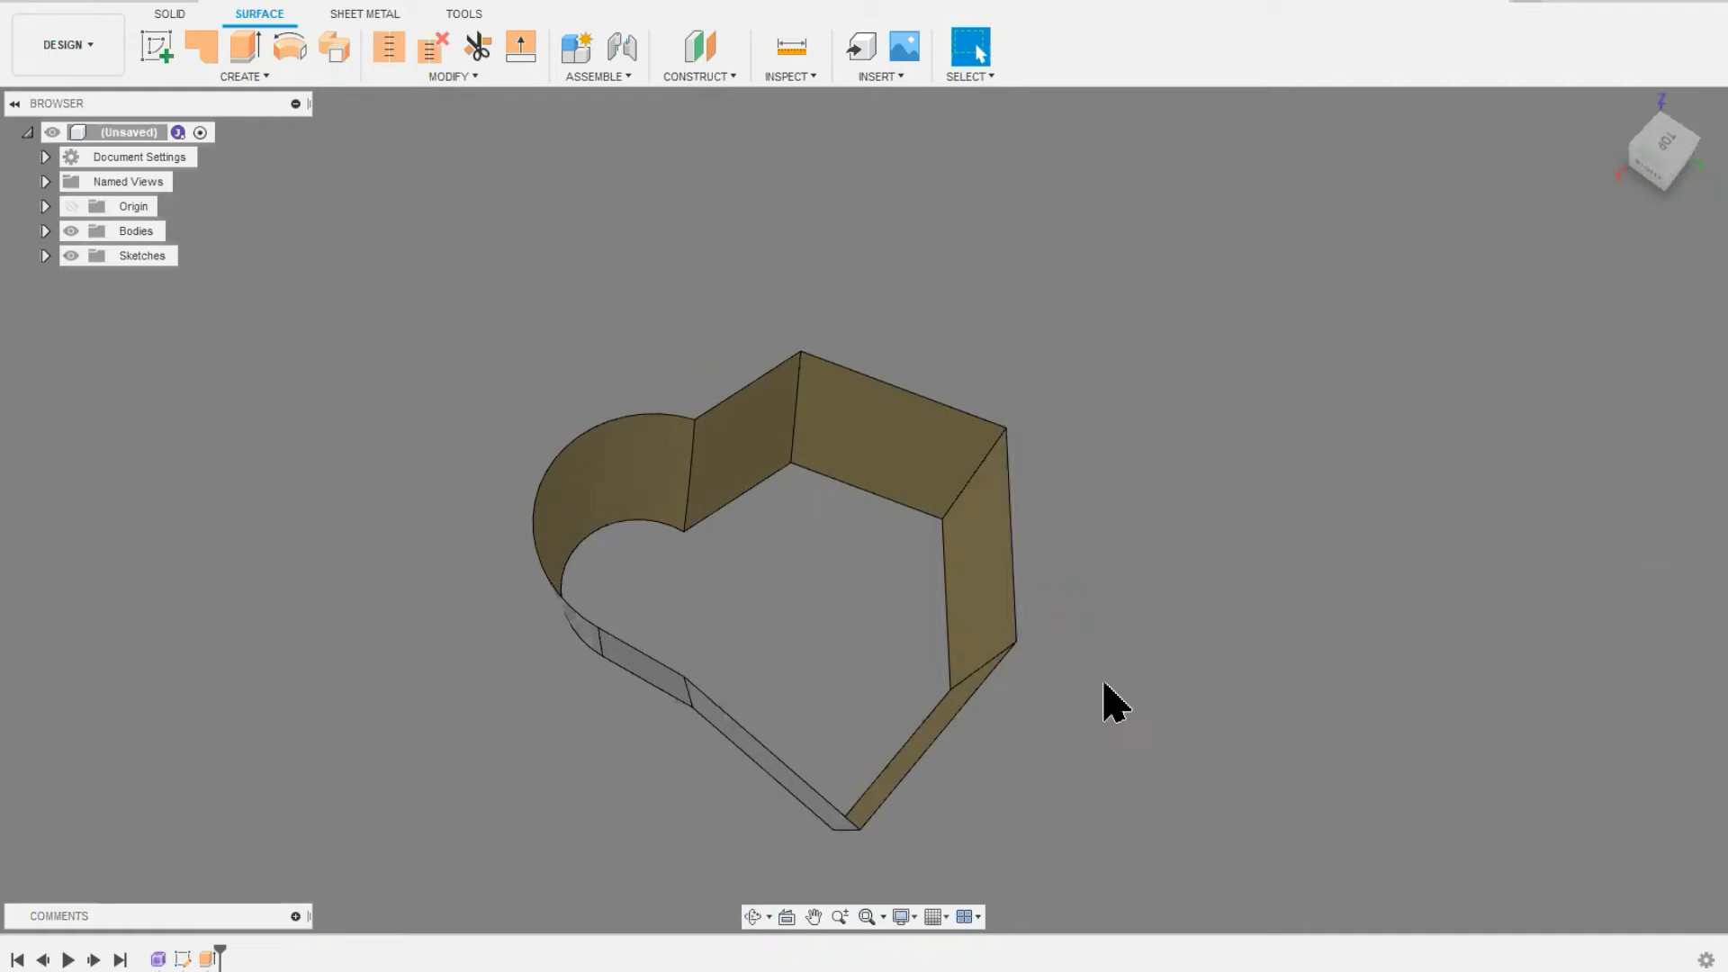
{"action": "middle_click_drag", "start_coordinate": [1111, 714], "coordinate": [816, 577], "text": "shift"}
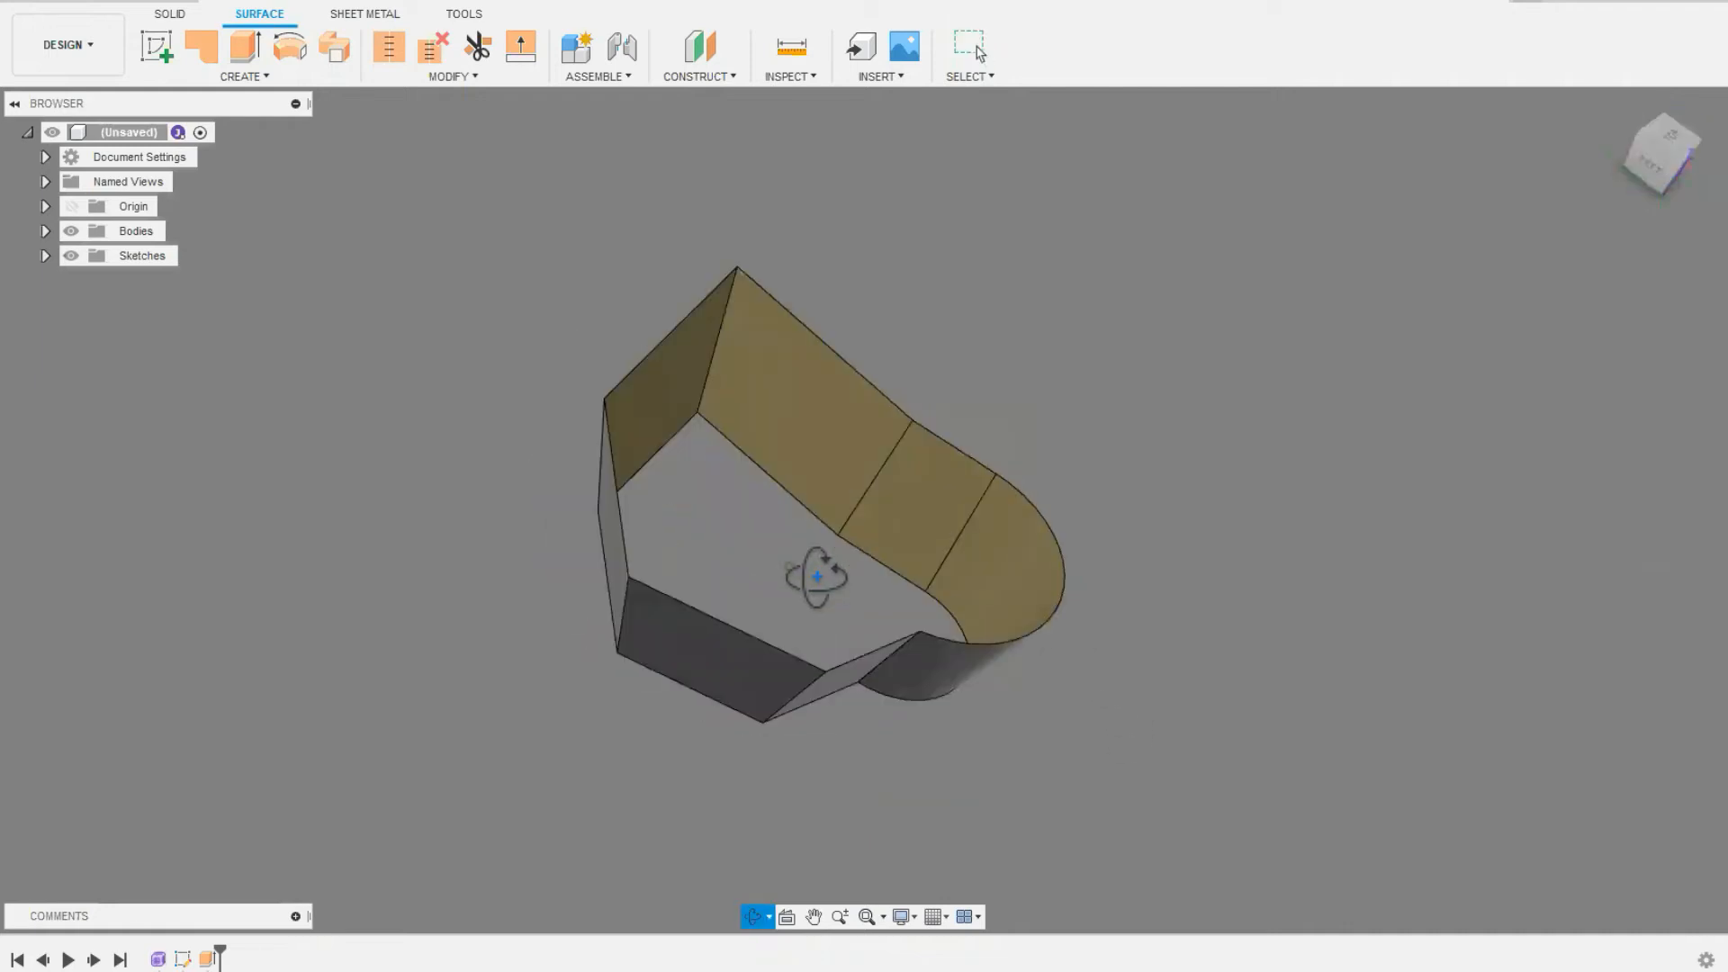
{"action": "middle_click_drag", "start_coordinate": [816, 577], "coordinate": [770, 630], "text": "shift"}
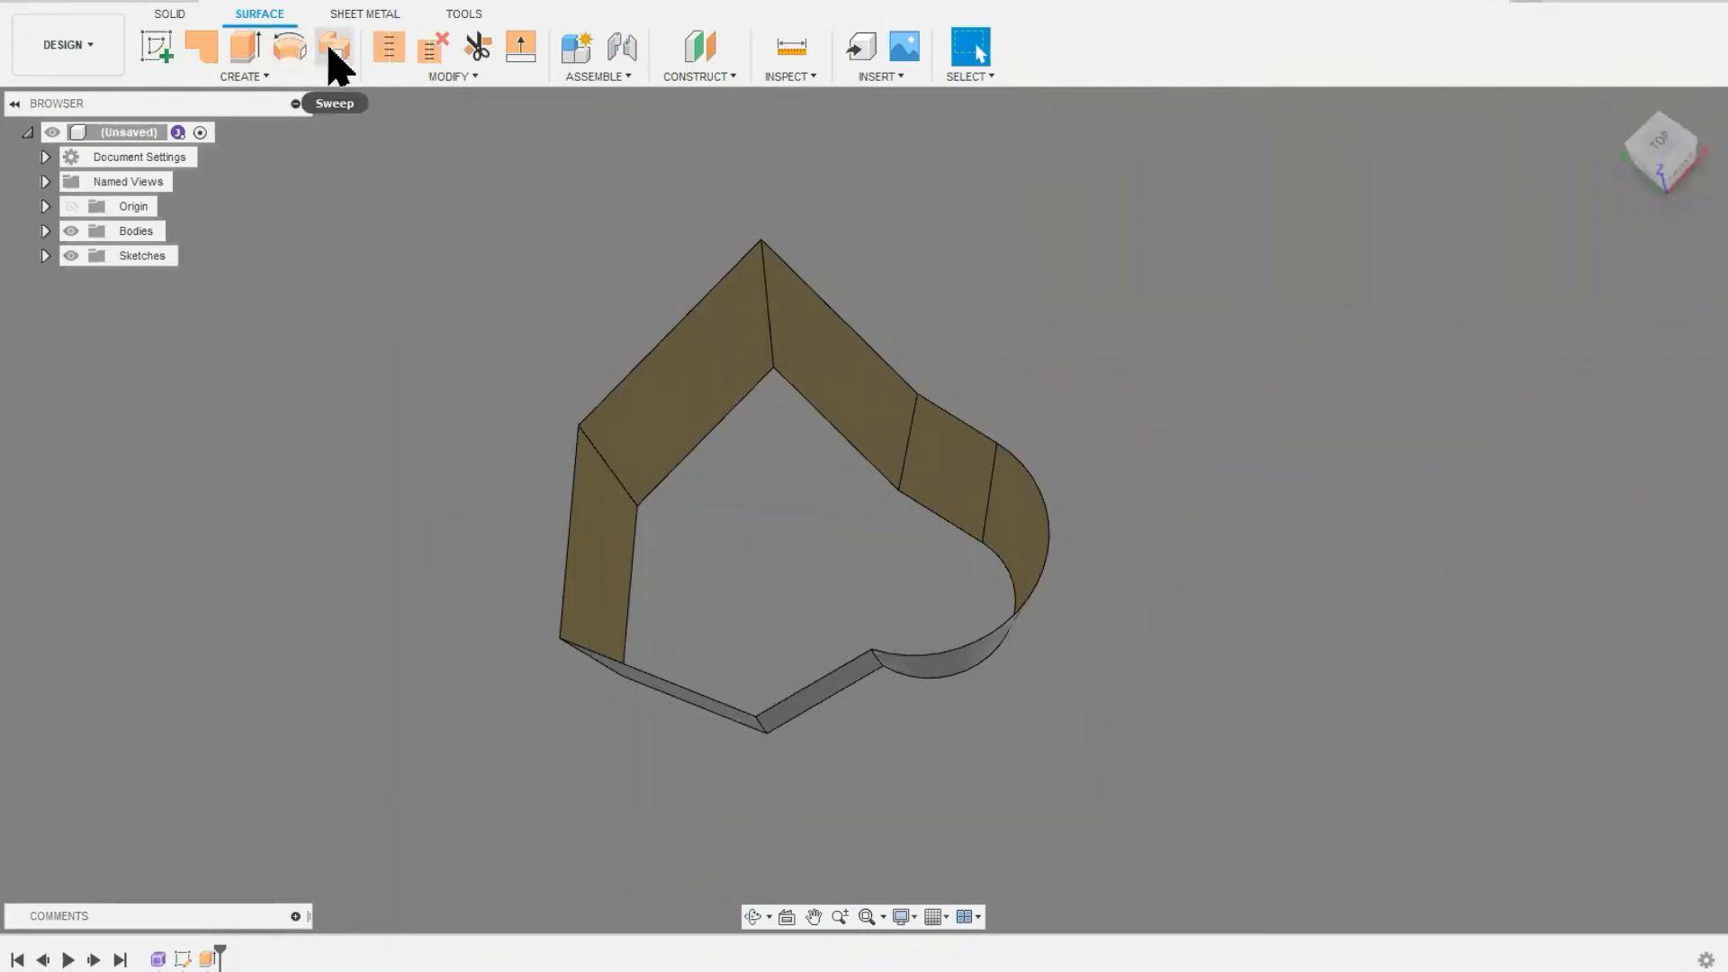
{"action": "left_click", "coordinate": [268, 77]}
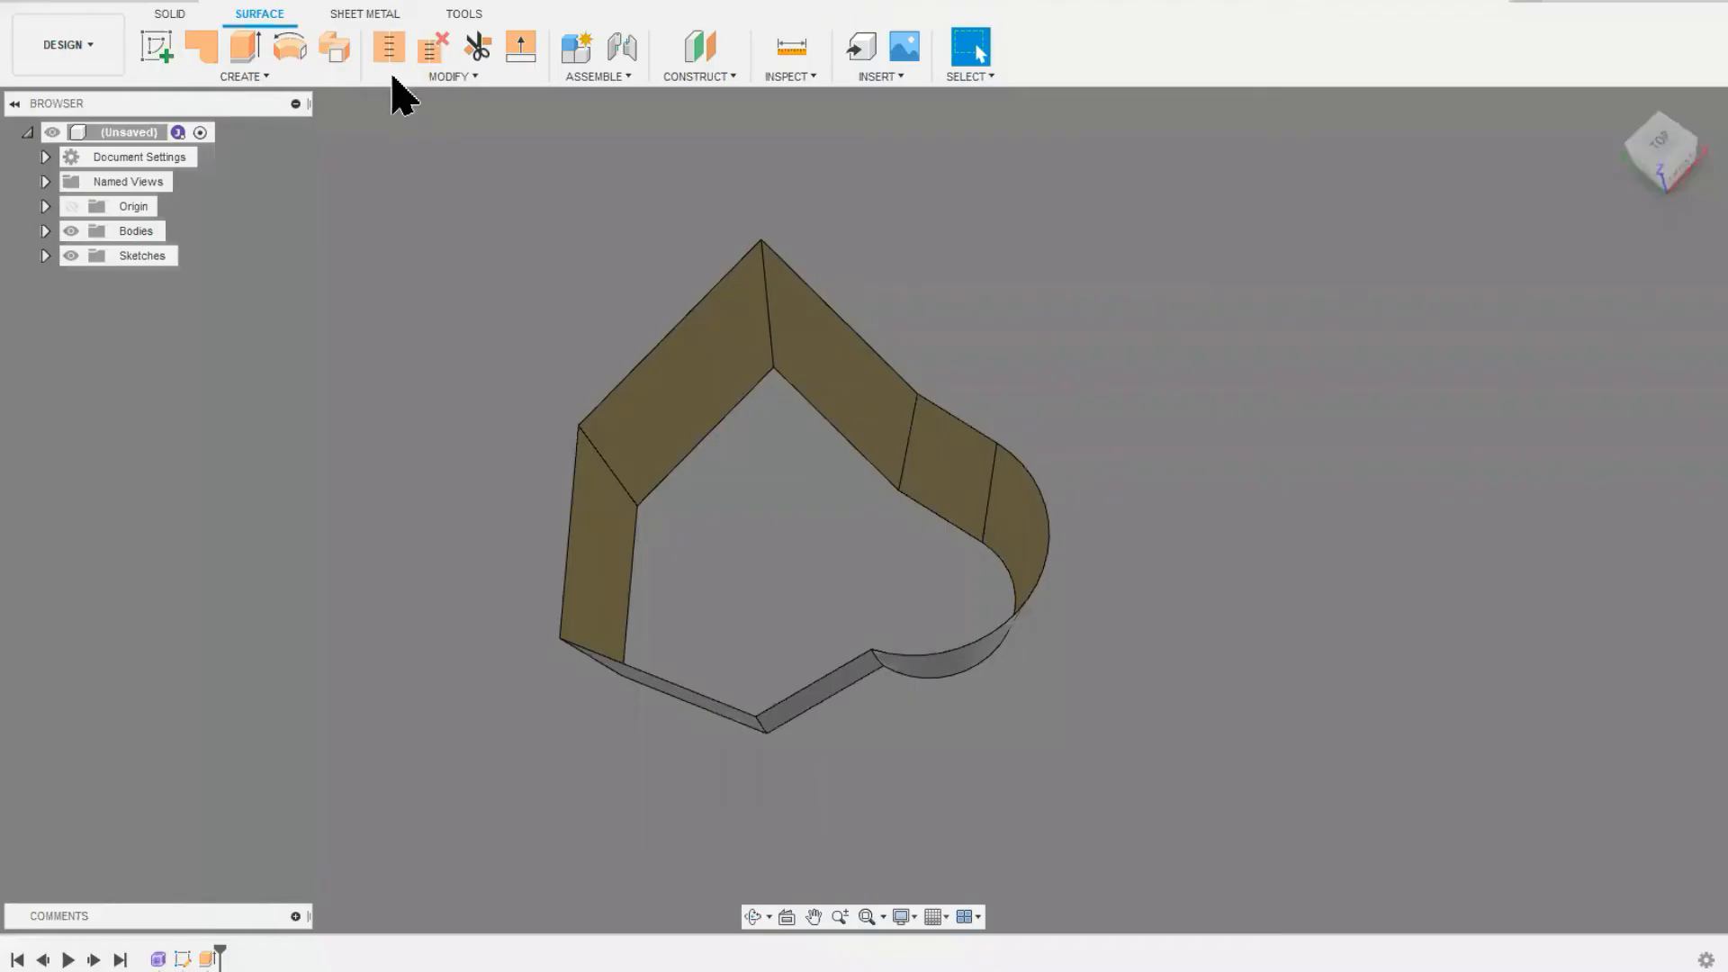
{"action": "left_click", "coordinate": [137, 3]}
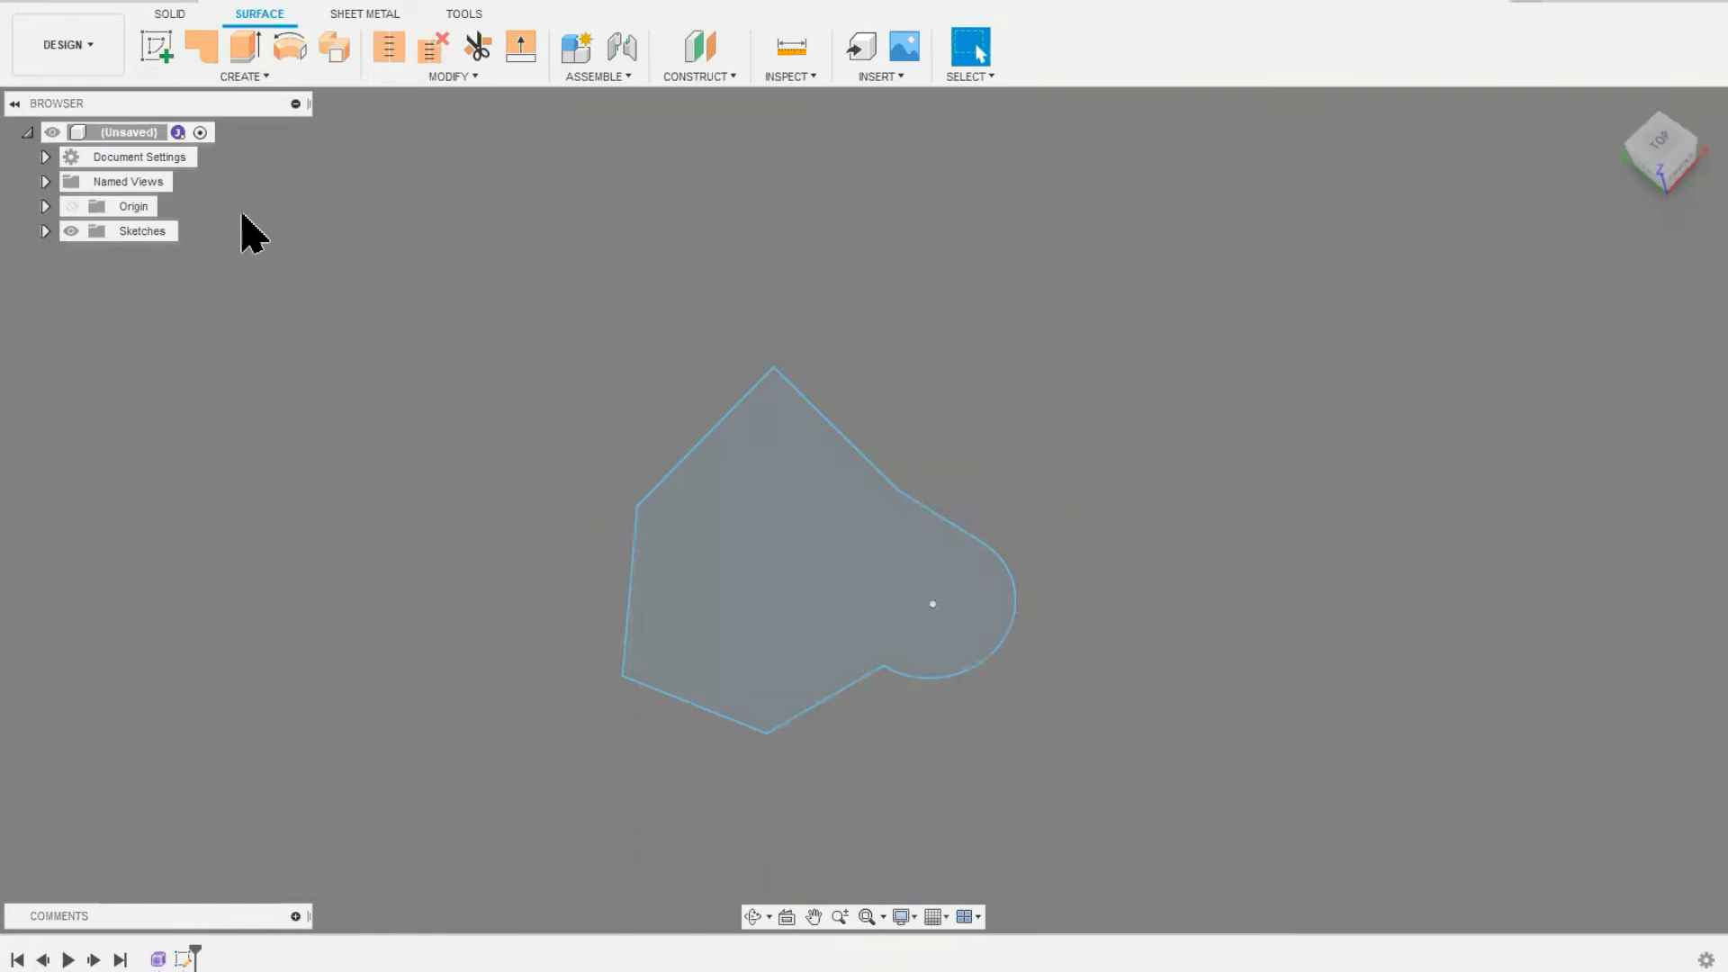
Step: Edit the profile sketch, add a slanted line spaced off to one side of the closed profile as a revolve axis, and finish the sketch
{"action": "left_click", "coordinate": [45, 232]}
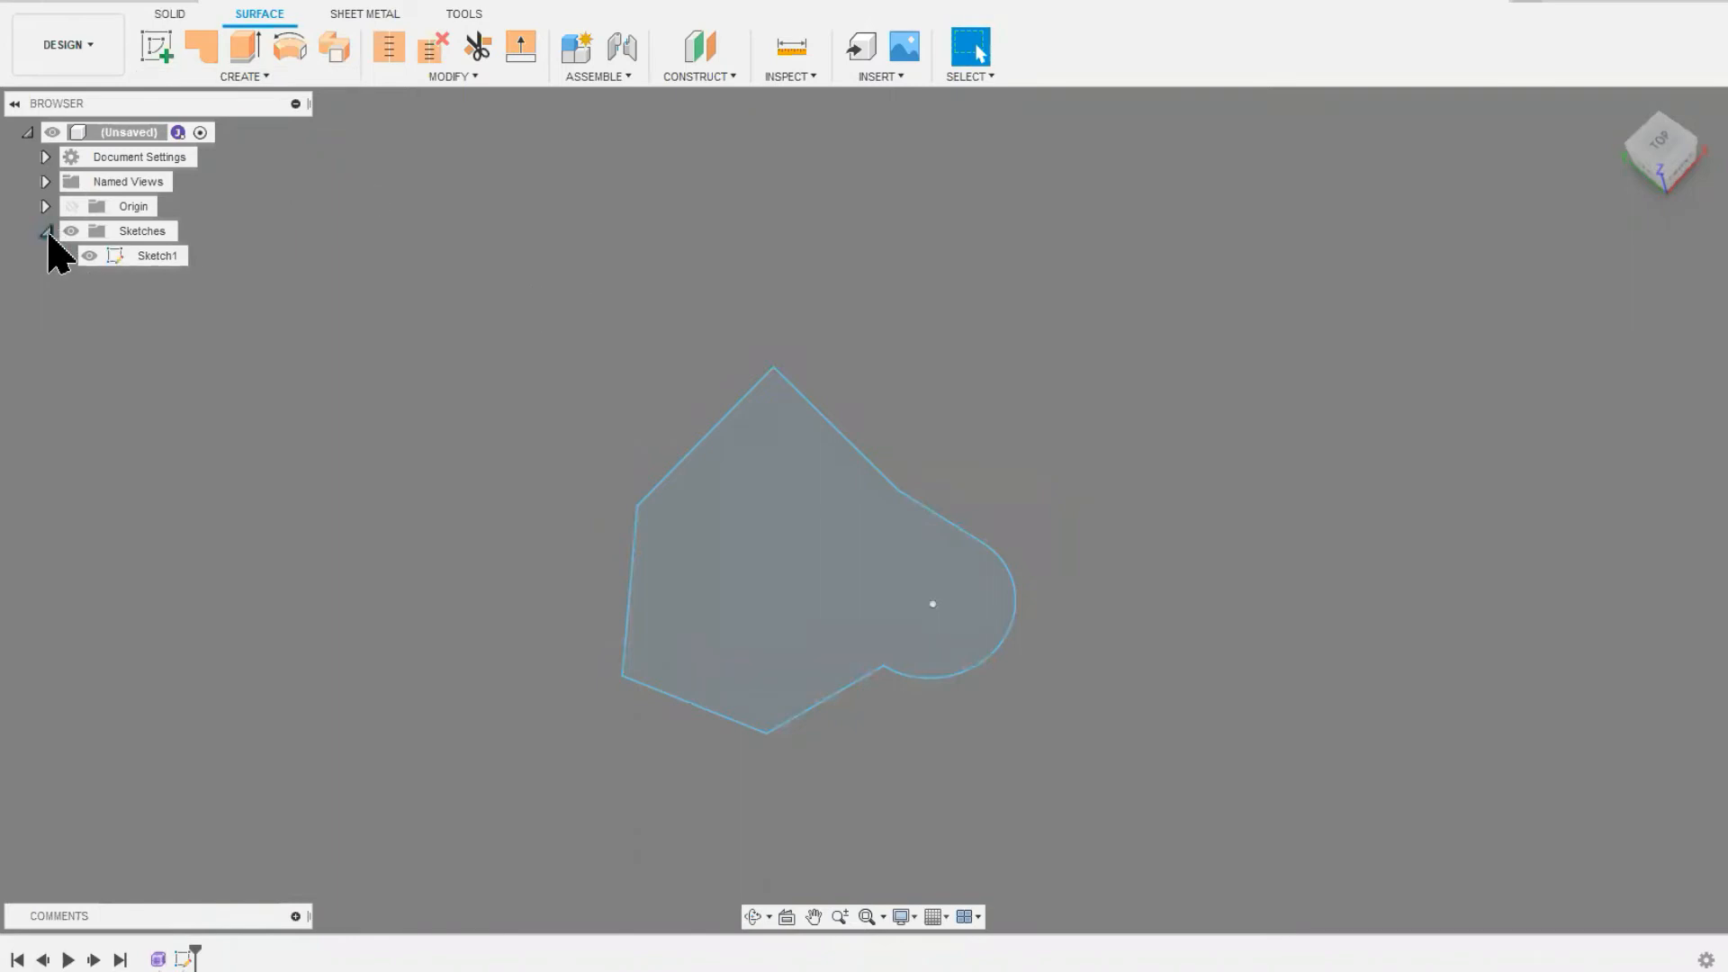
{"action": "right_click", "coordinate": [150, 261]}
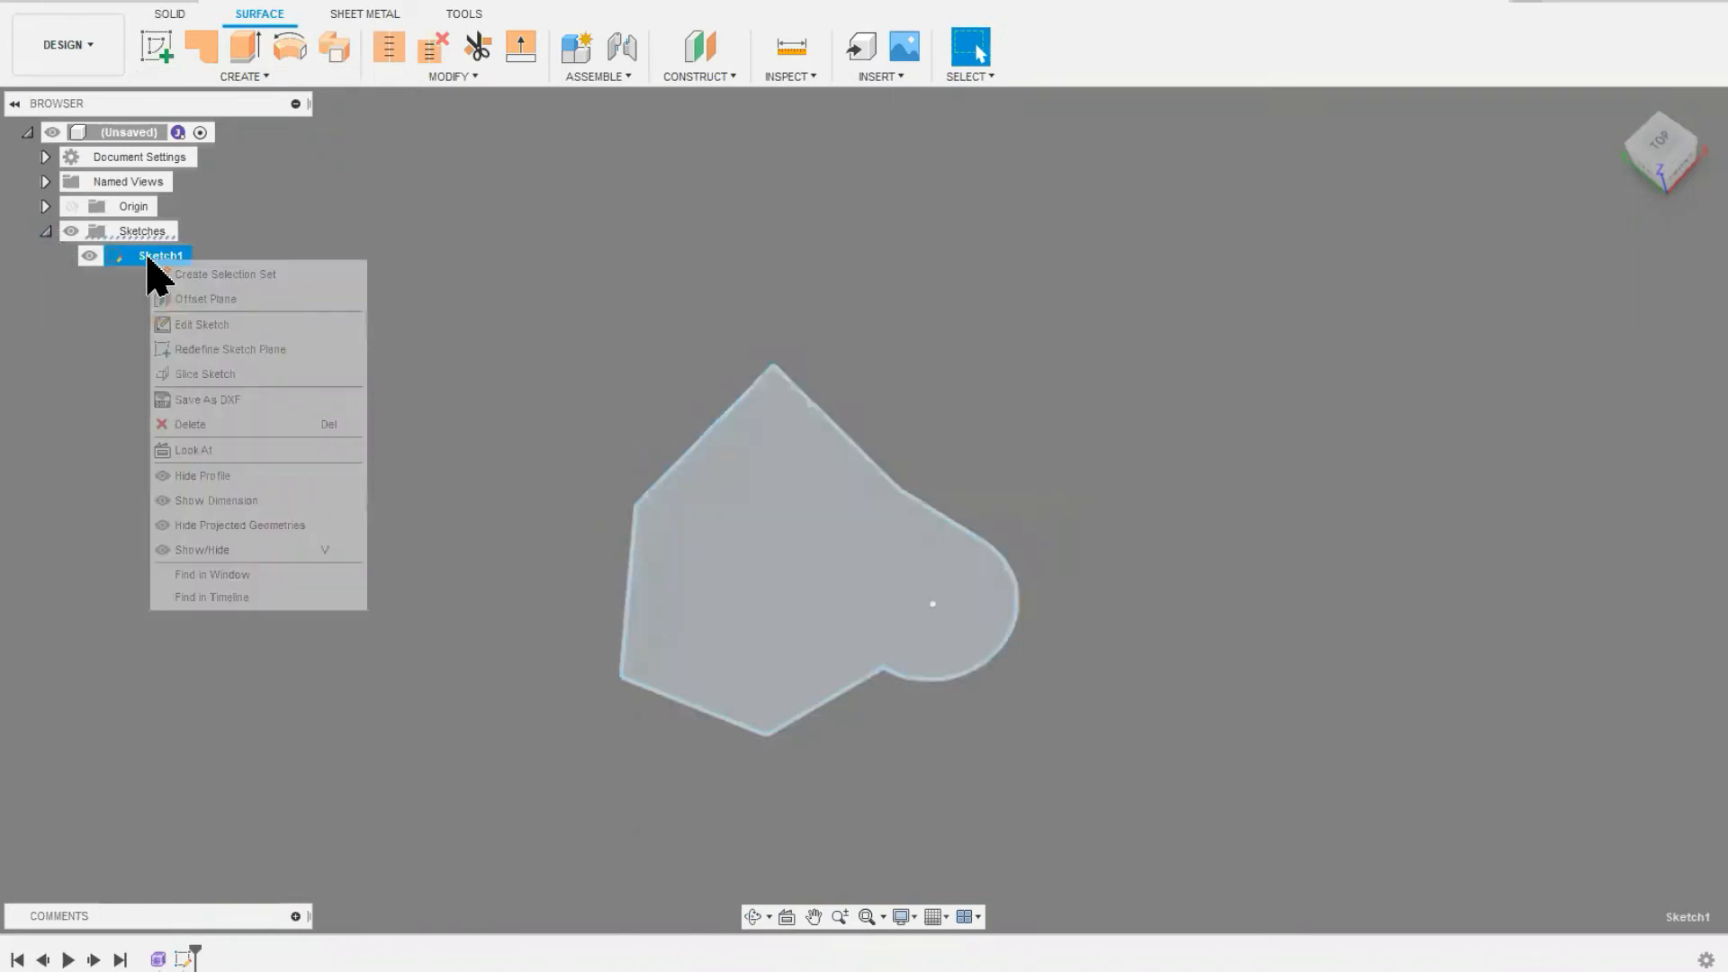
{"action": "left_click", "coordinate": [186, 335]}
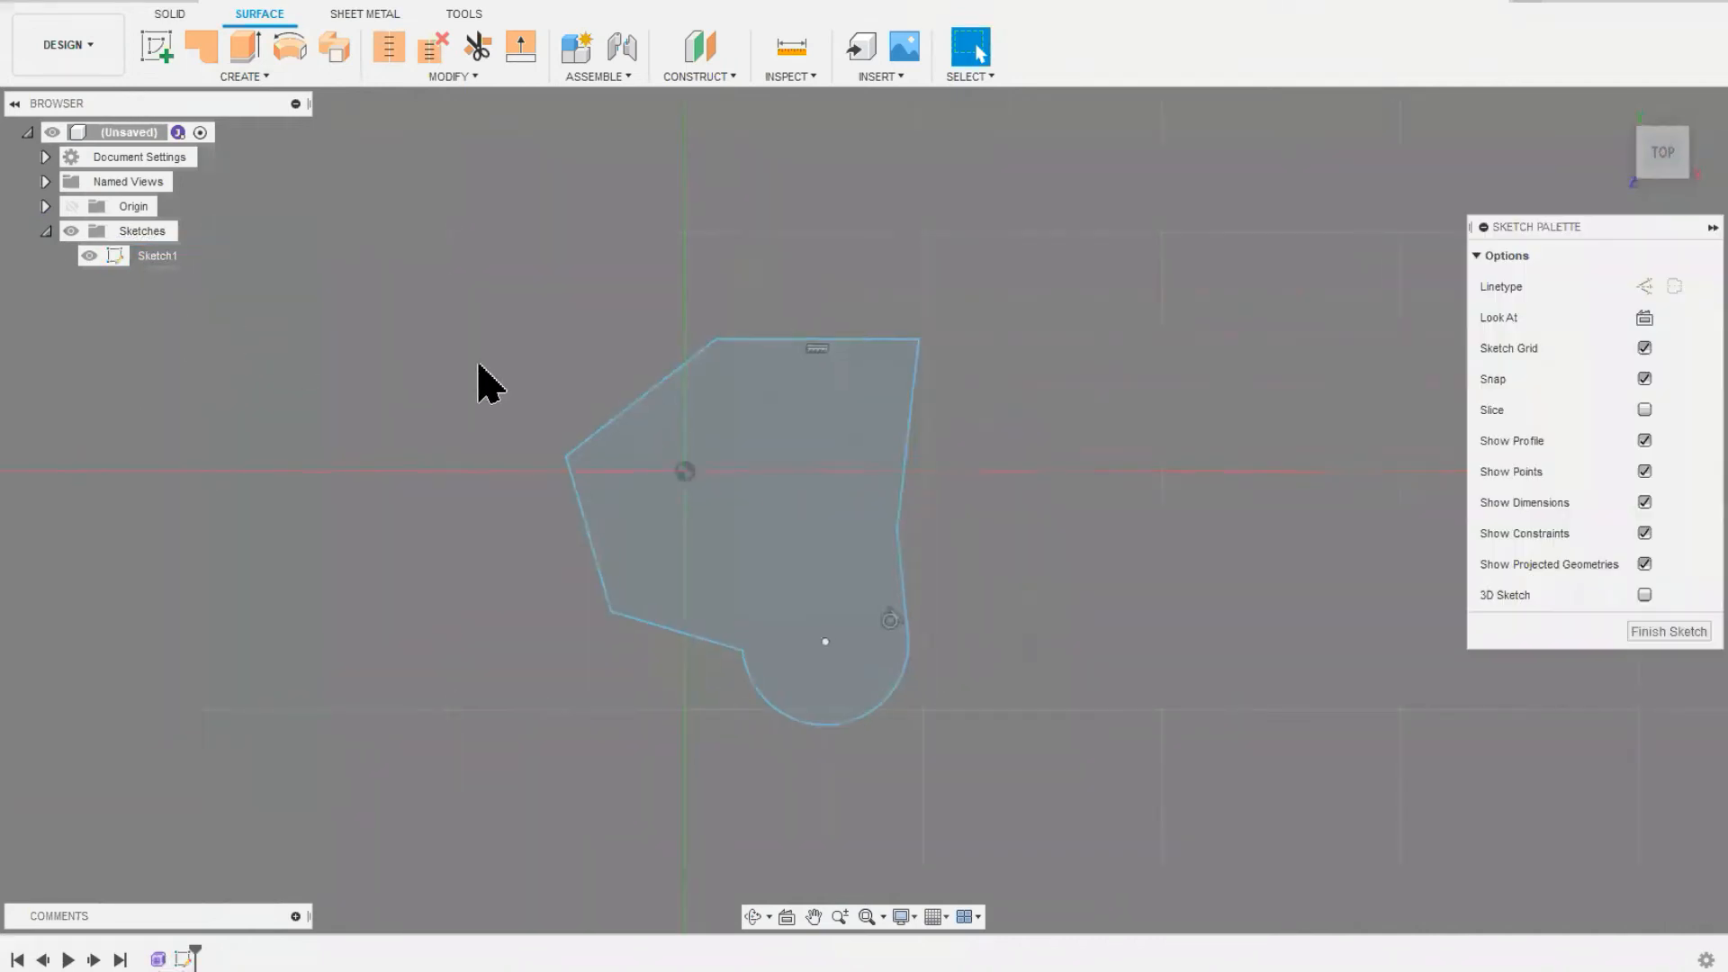
{"action": "left_click", "coordinate": [165, 51]}
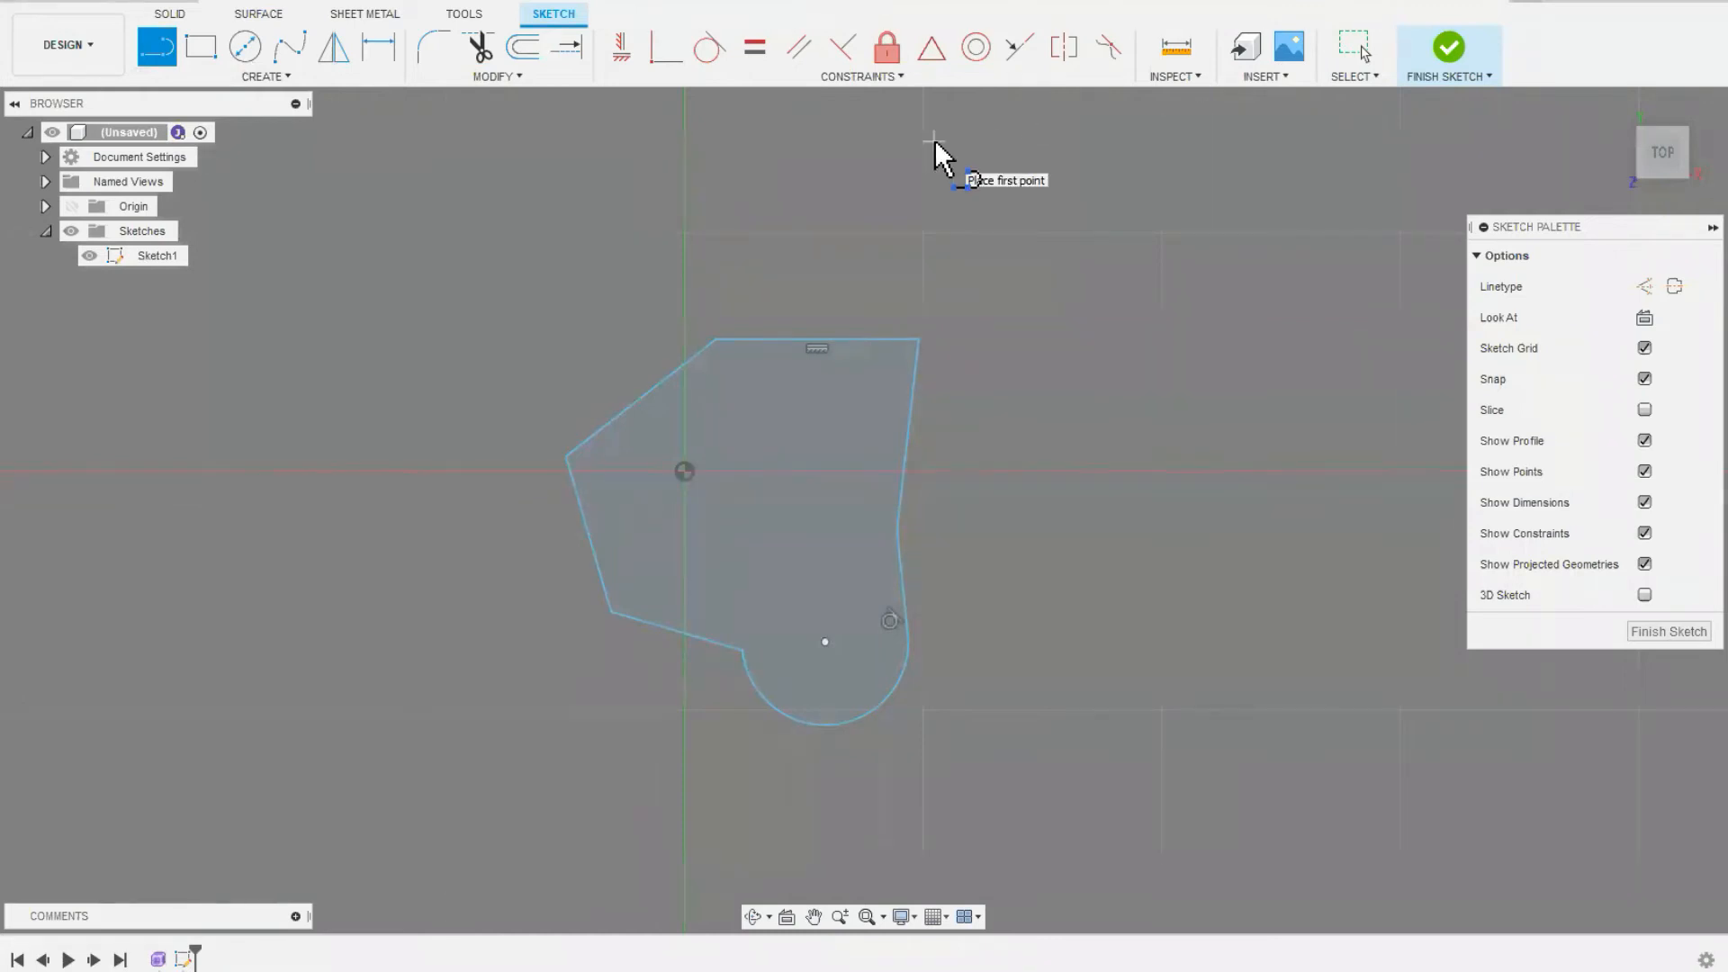
{"action": "left_click", "coordinate": [315, 252]}
{"action": "left_click", "coordinate": [267, 684]}
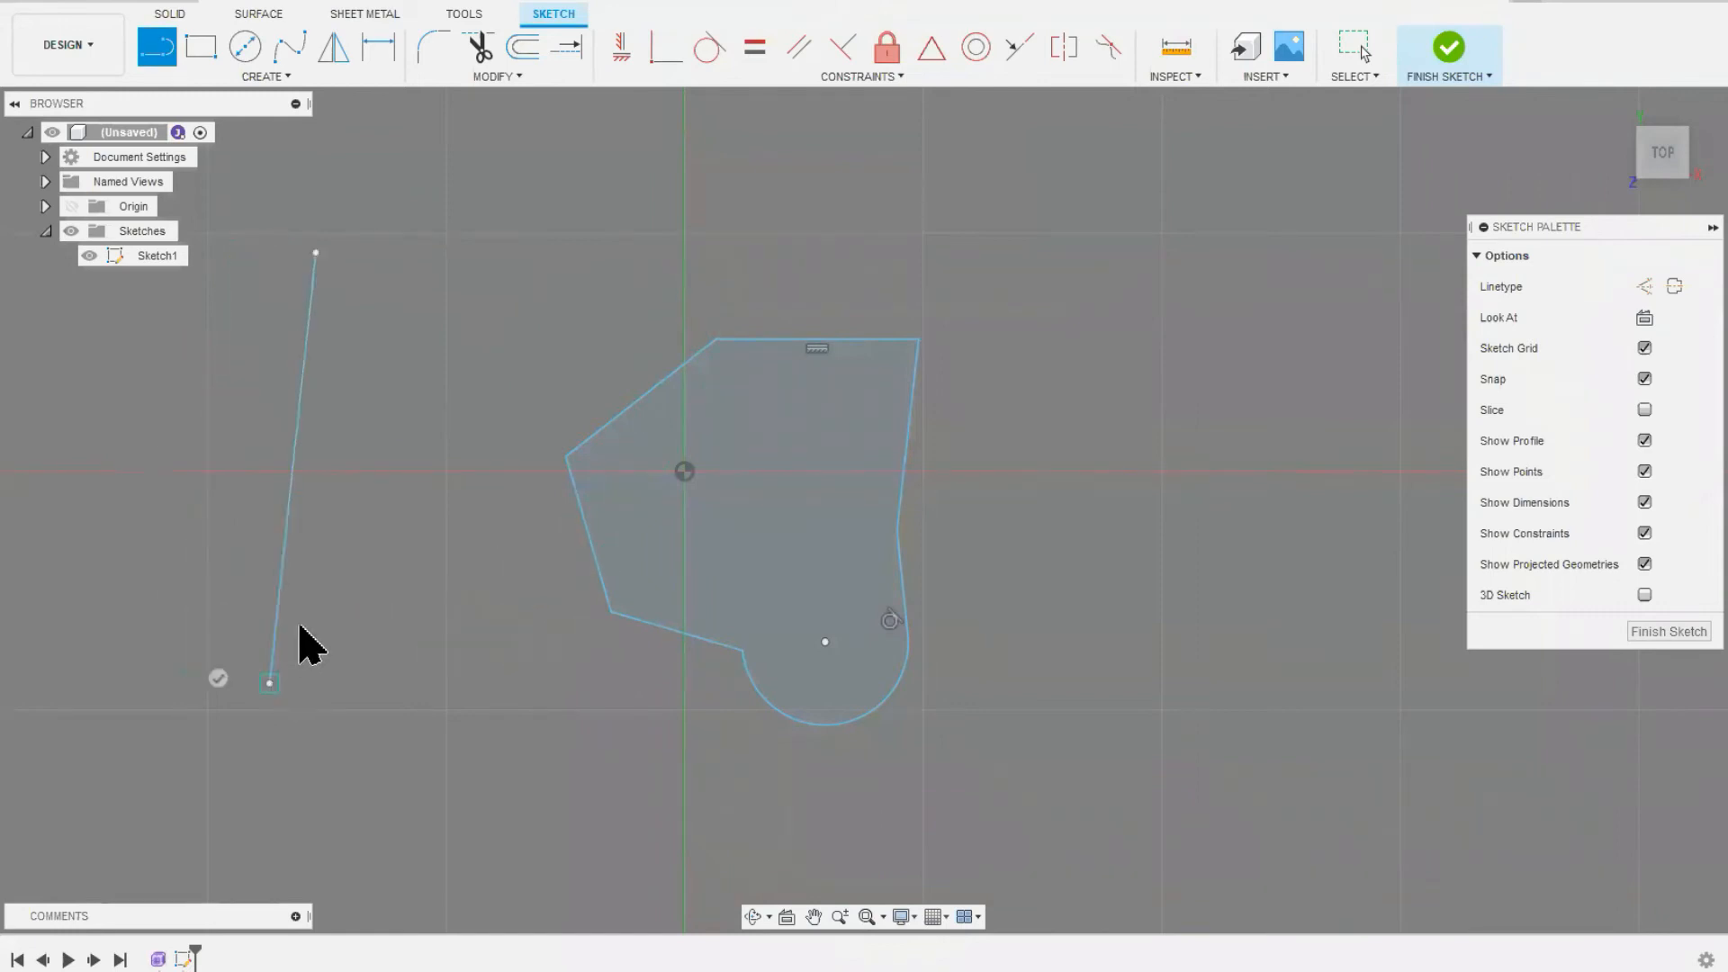
{"action": "right_click", "coordinate": [342, 565]}
{"action": "left_click", "coordinate": [419, 565]}
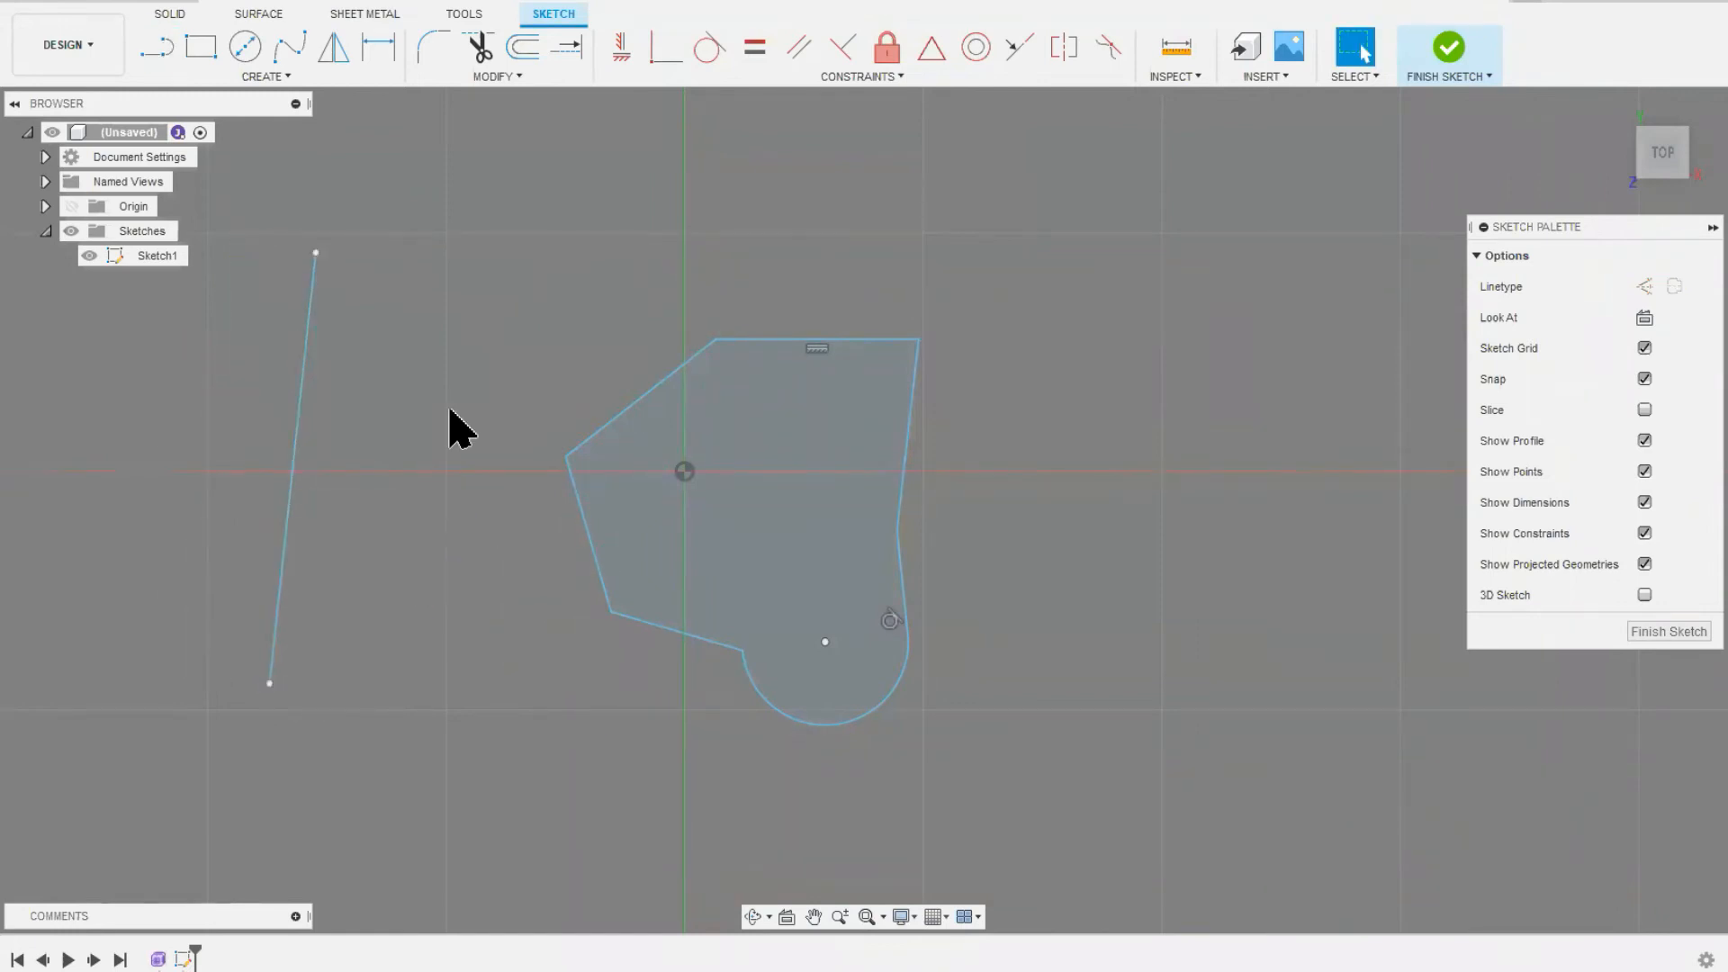
{"action": "left_click", "coordinate": [1451, 49]}
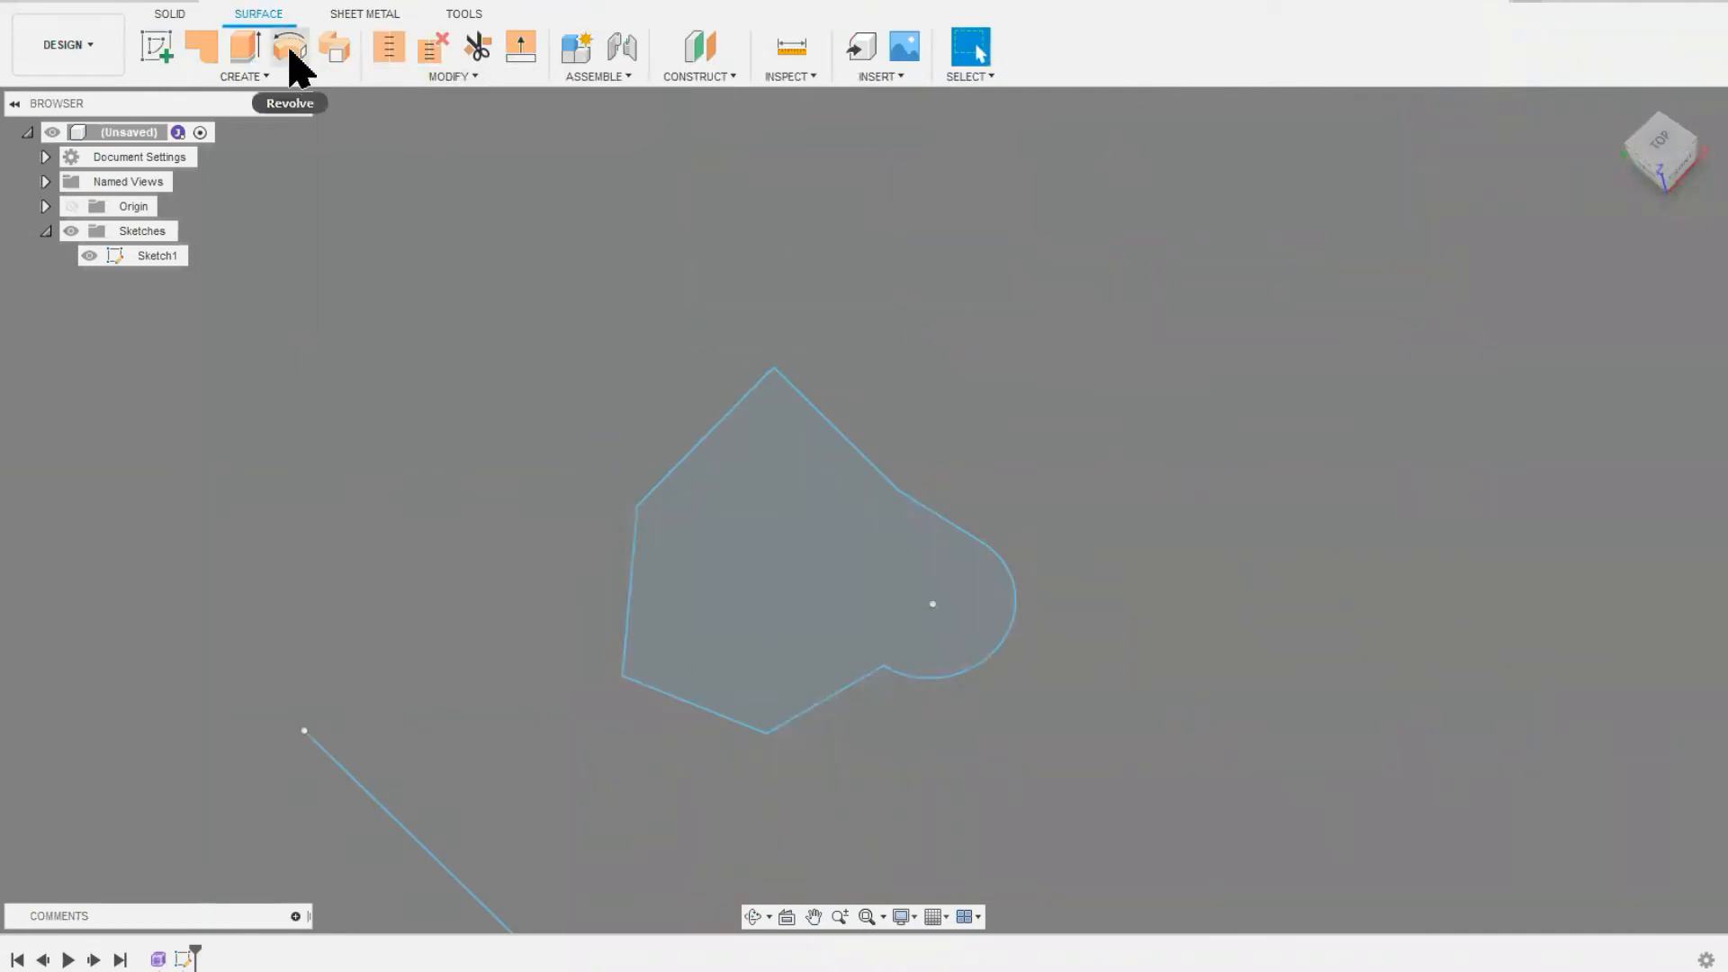
Step: Revolve the closed profile 360 degrees around the separate slanted line as a new surface body
{"action": "left_click", "coordinate": [290, 49]}
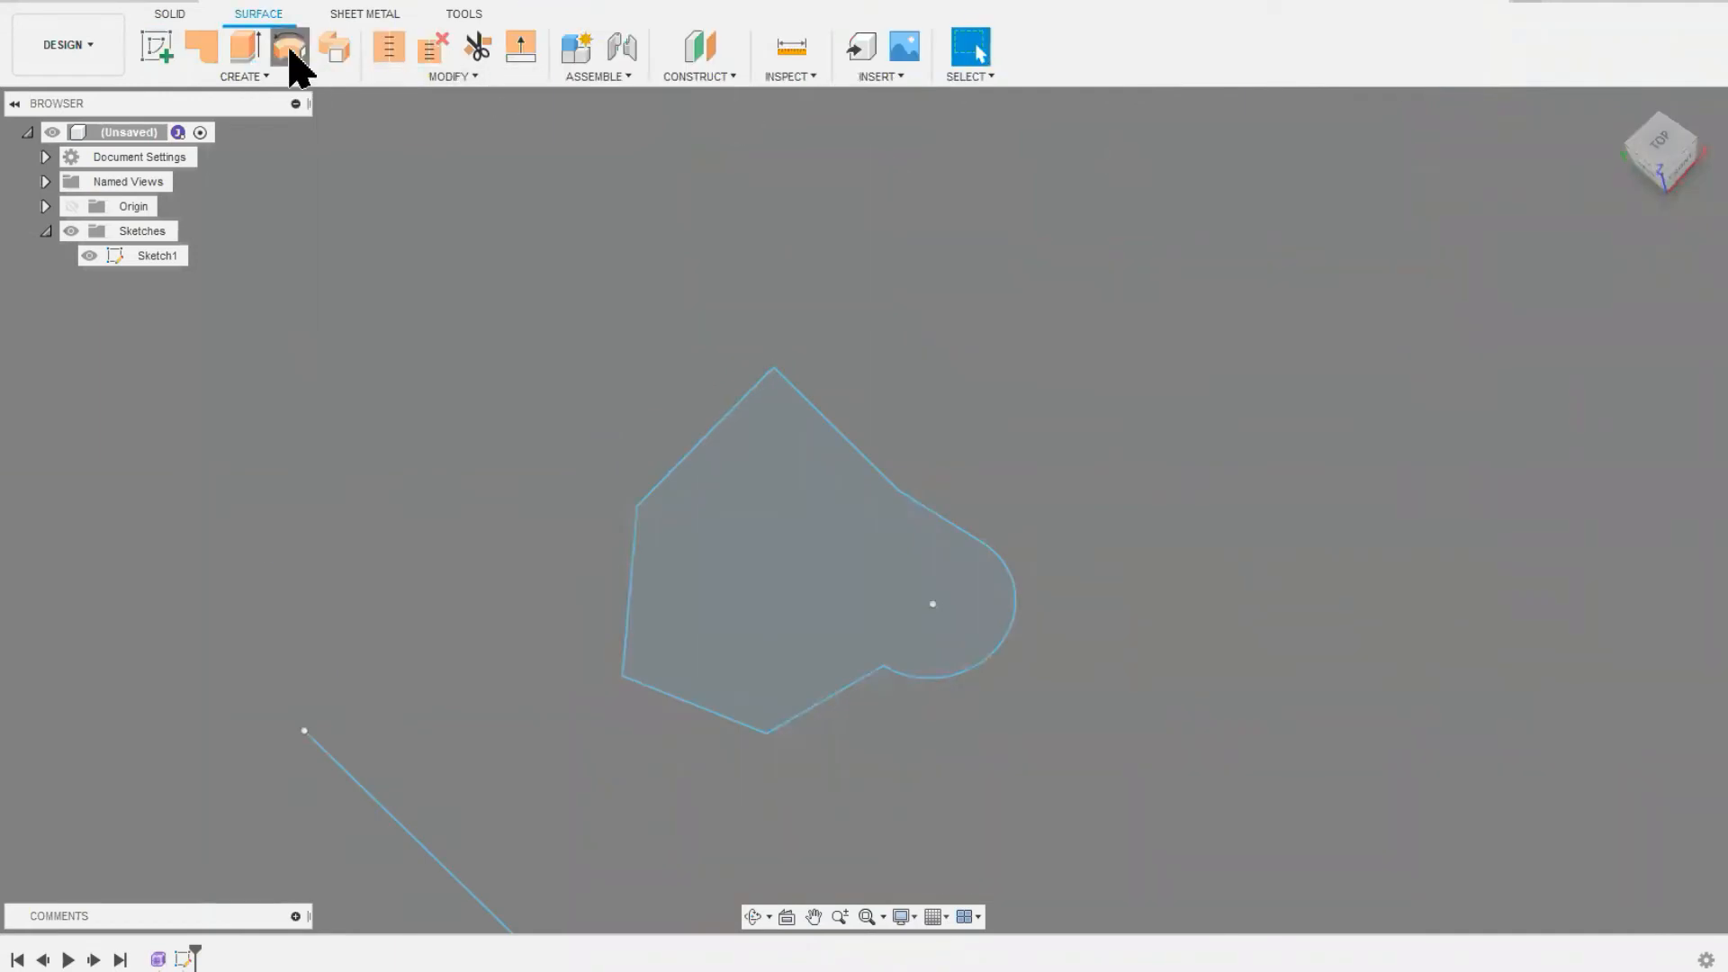
{"action": "left_click", "coordinate": [698, 549]}
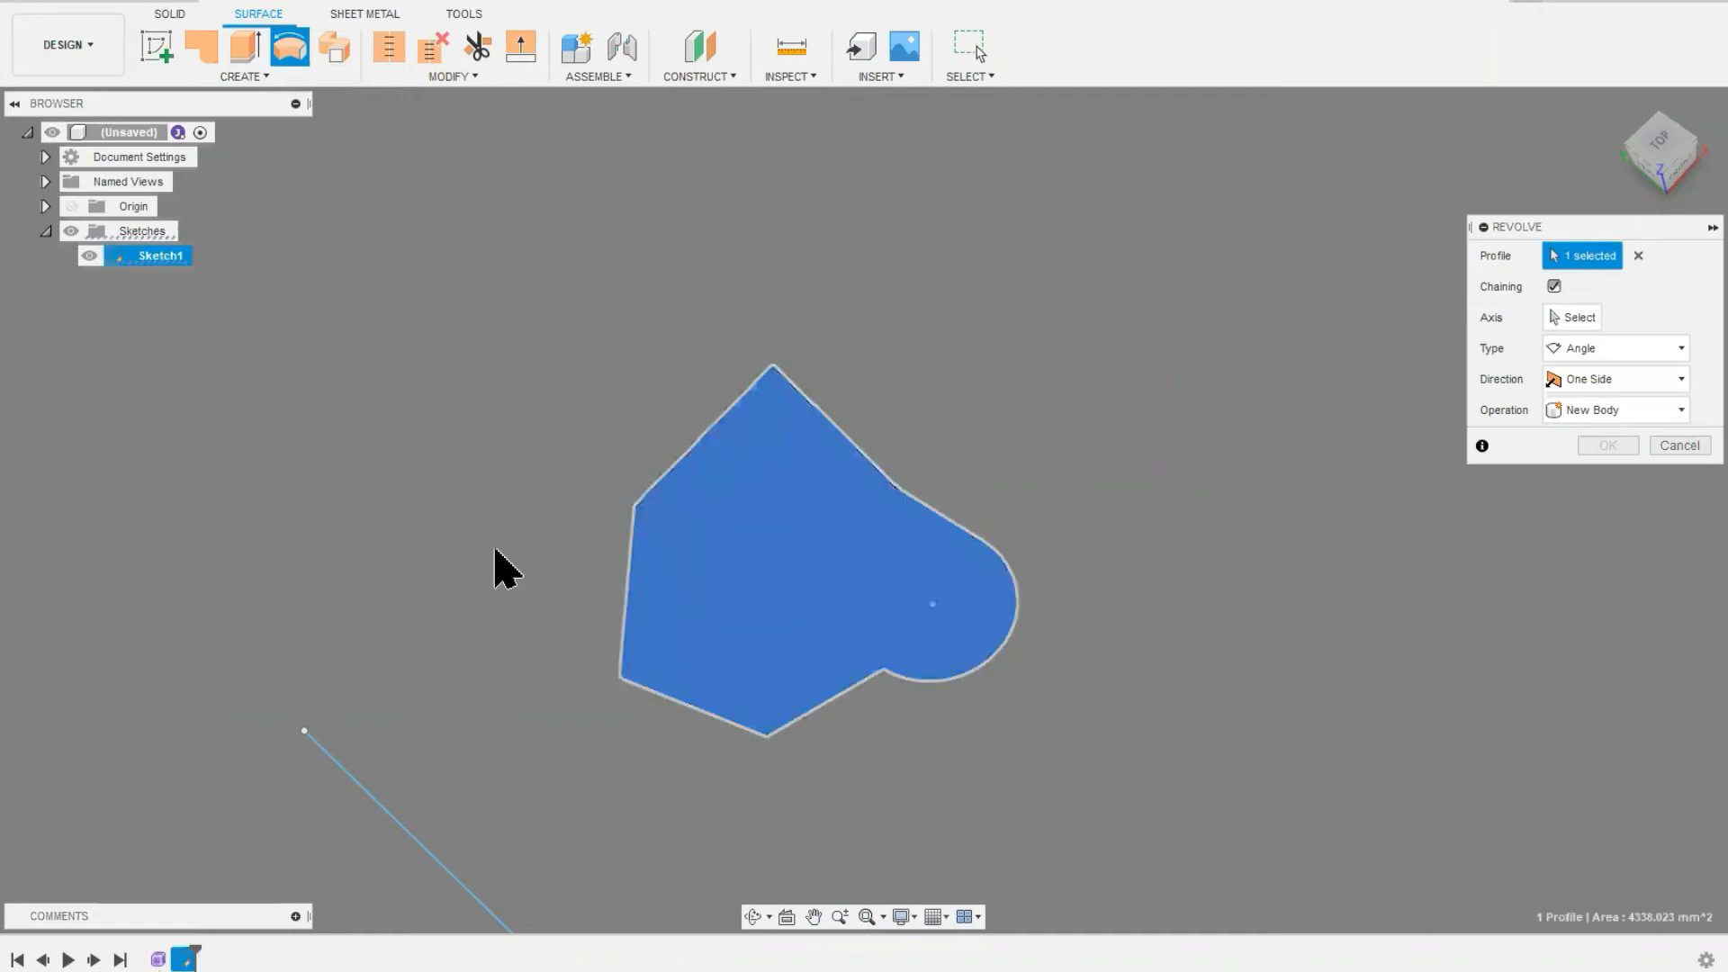
{"action": "middle_click_drag", "start_coordinate": [507, 569], "coordinate": [559, 405]}
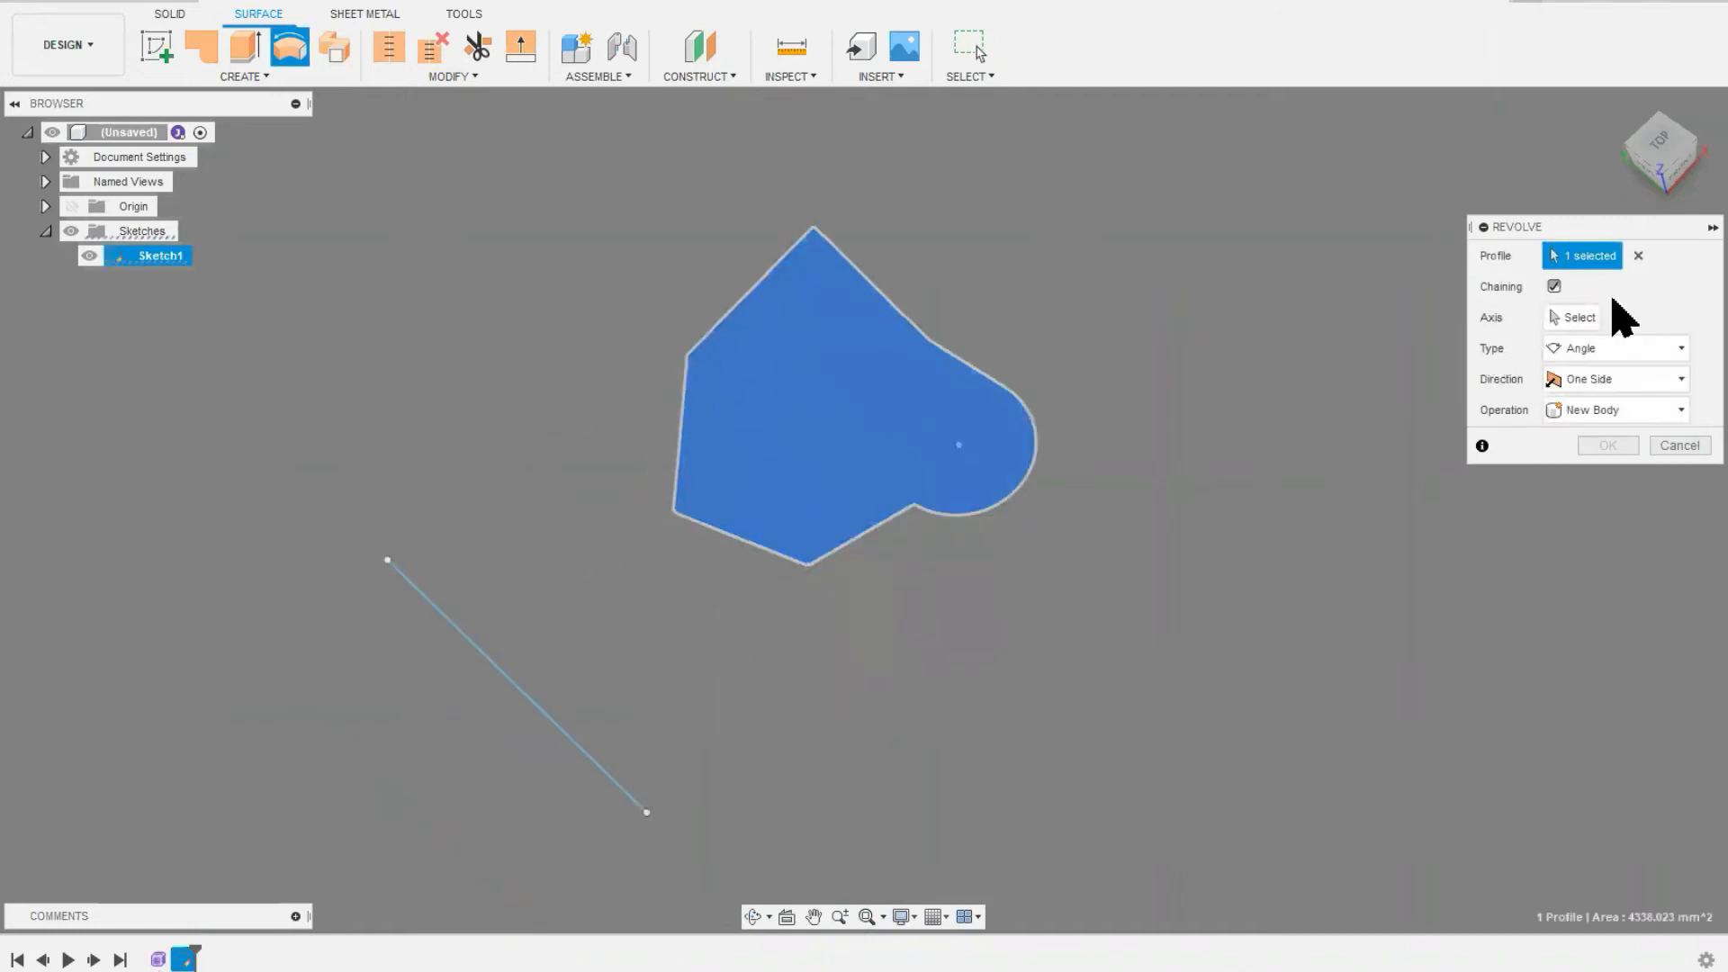
{"action": "left_click", "coordinate": [1577, 319]}
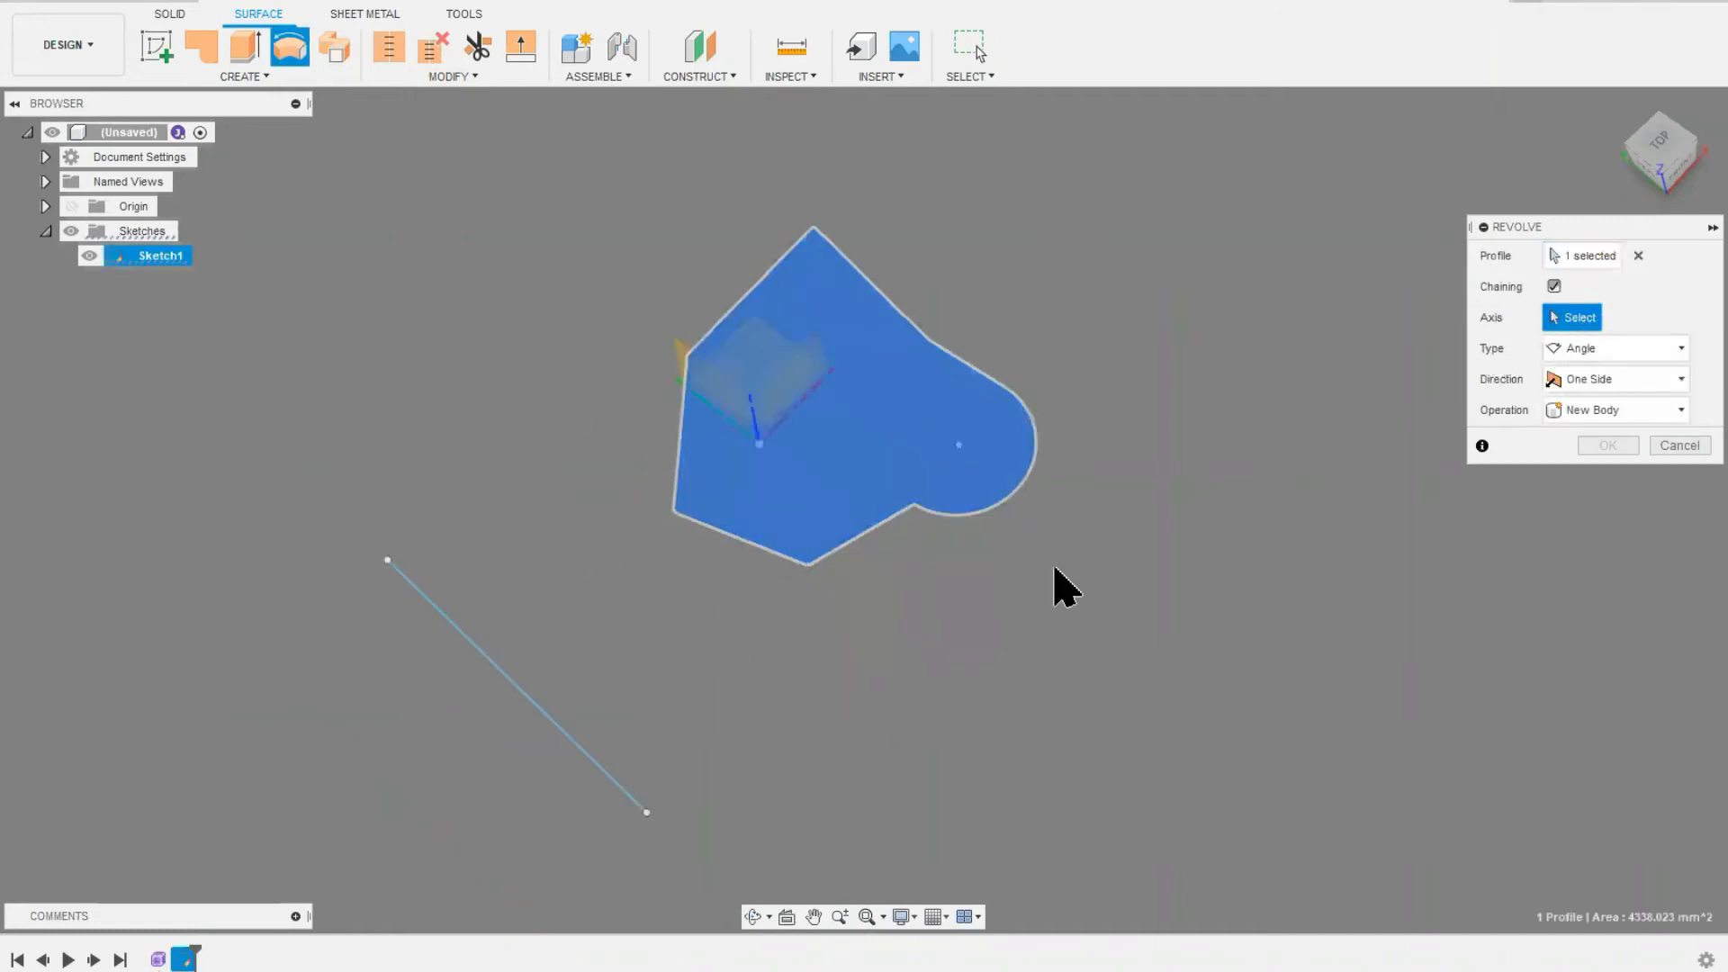
{"action": "left_click", "coordinate": [537, 707]}
{"action": "mouse_move", "coordinate": [648, 540]}
{"action": "middle_mouse_down"}
{"action": "mouse_move", "coordinate": [766, 441]}
{"action": "mouse_move", "coordinate": [839, 319]}
{"action": "middle_mouse_up"}
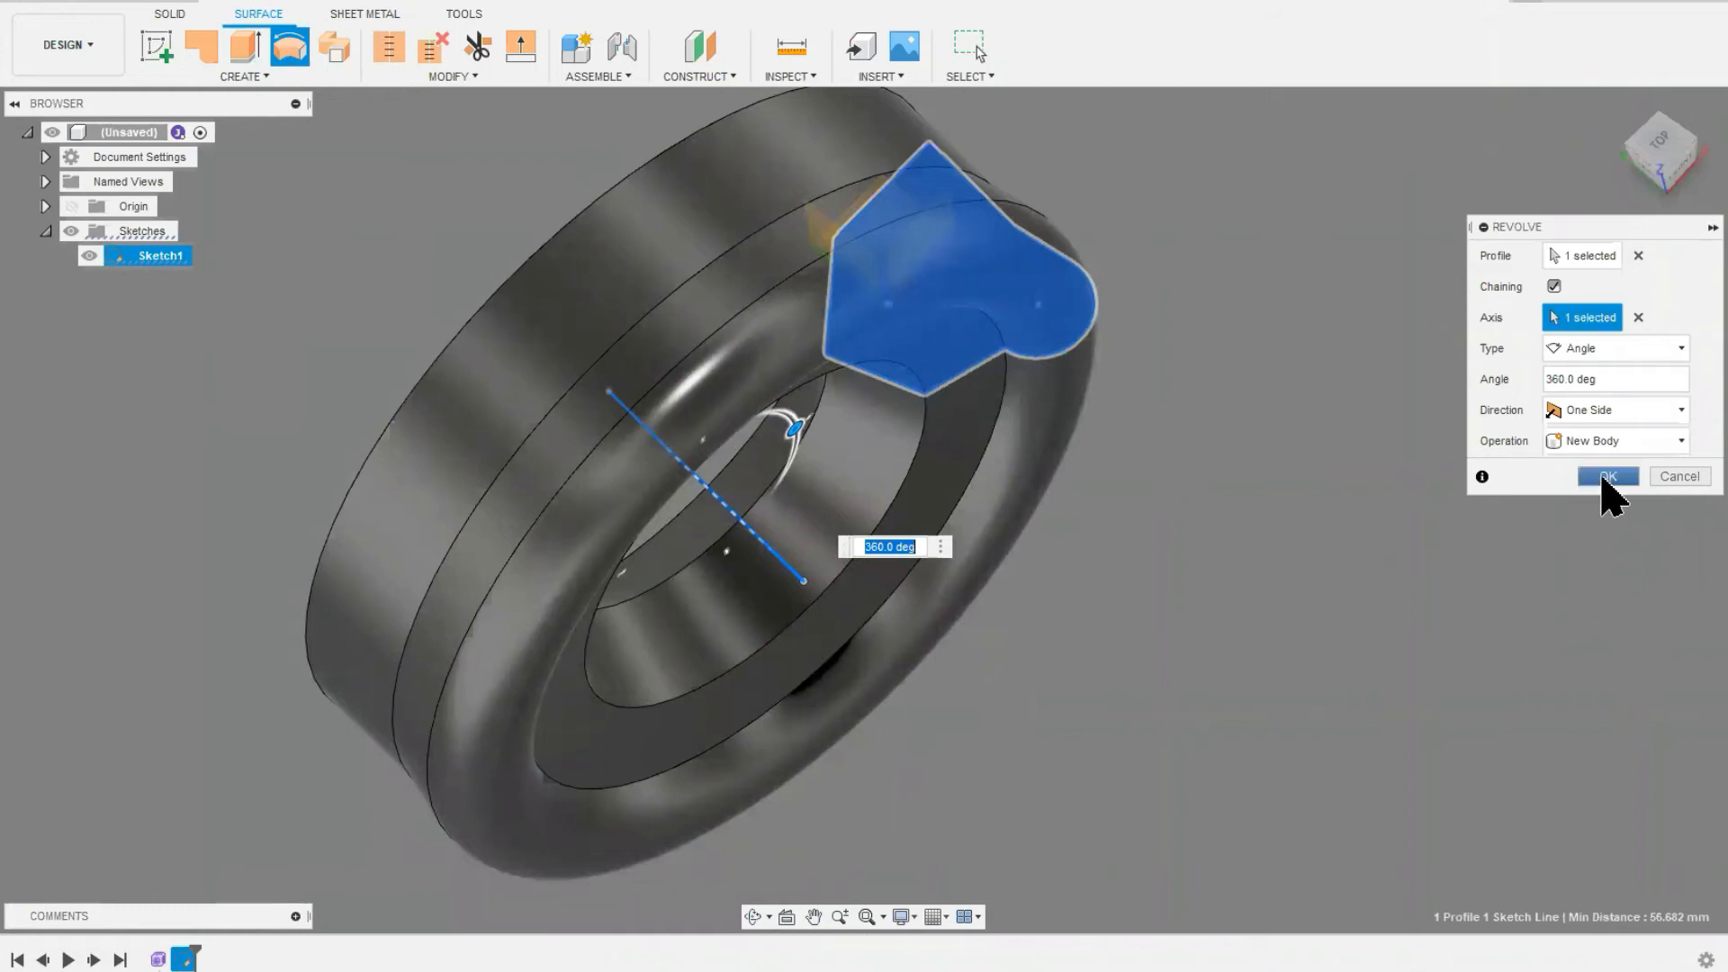
{"action": "left_click", "coordinate": [1606, 477]}
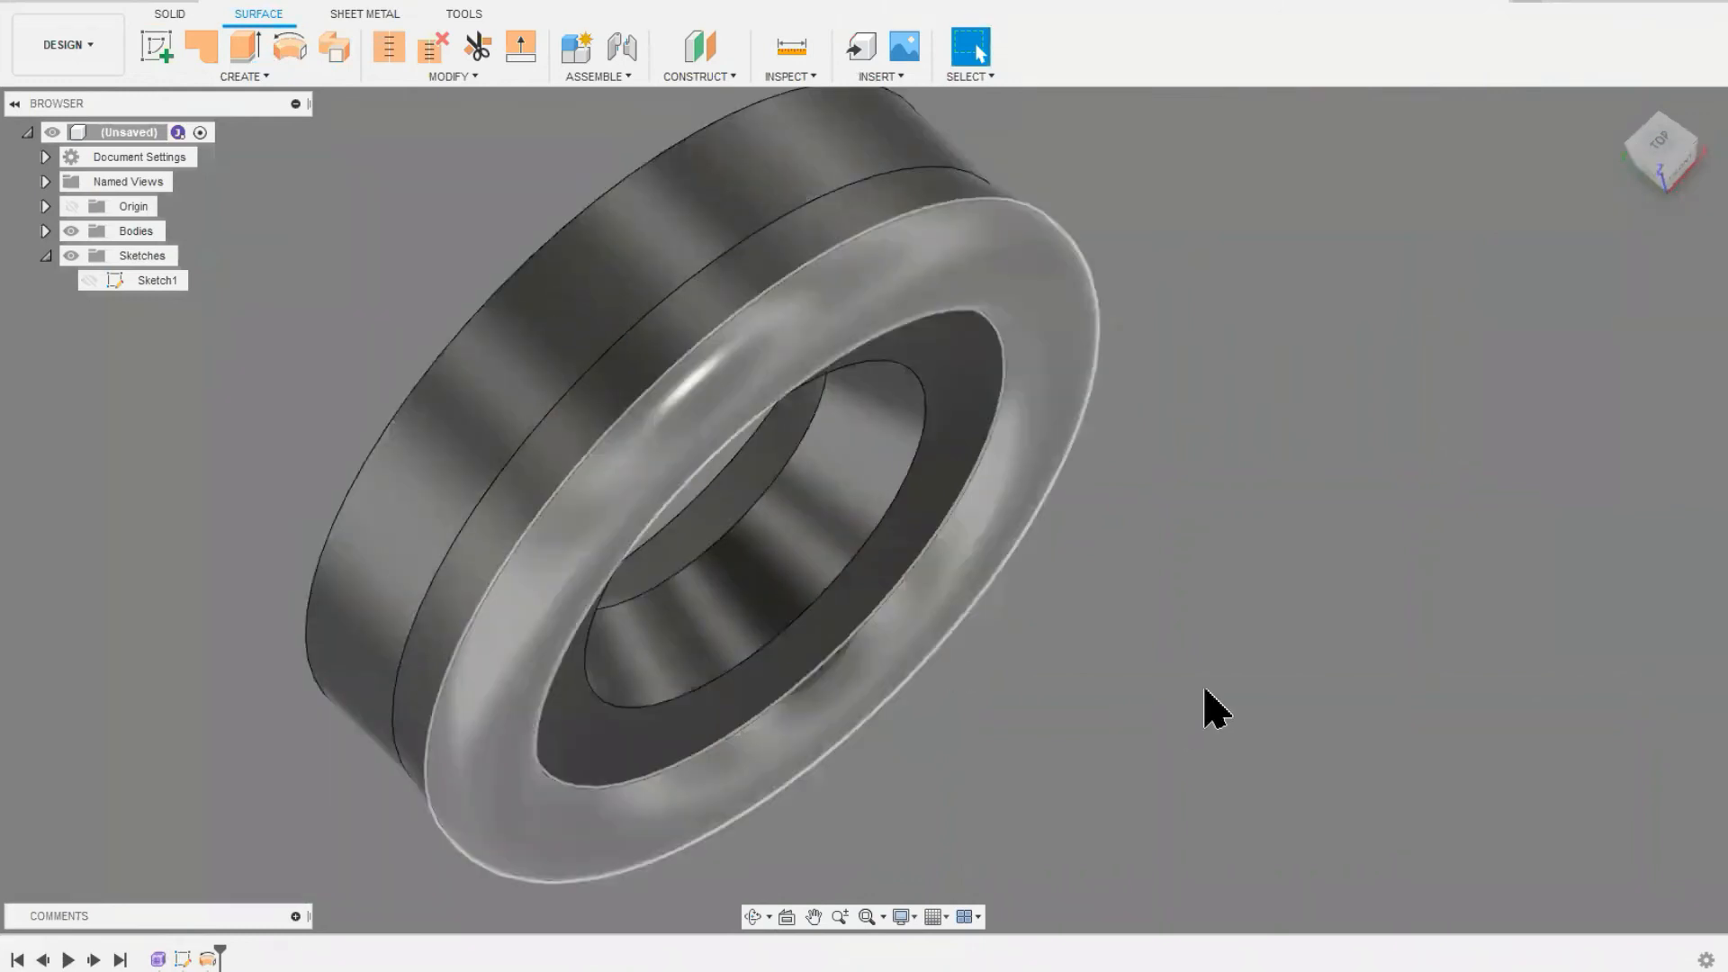
Step: Inspect the revolved ring from several sides, and undo the revolve, the axis line and the profile geometry back to the empty sketch
{"action": "middle_click_drag", "start_coordinate": [1146, 618], "coordinate": [1362, 457], "text": "shift"}
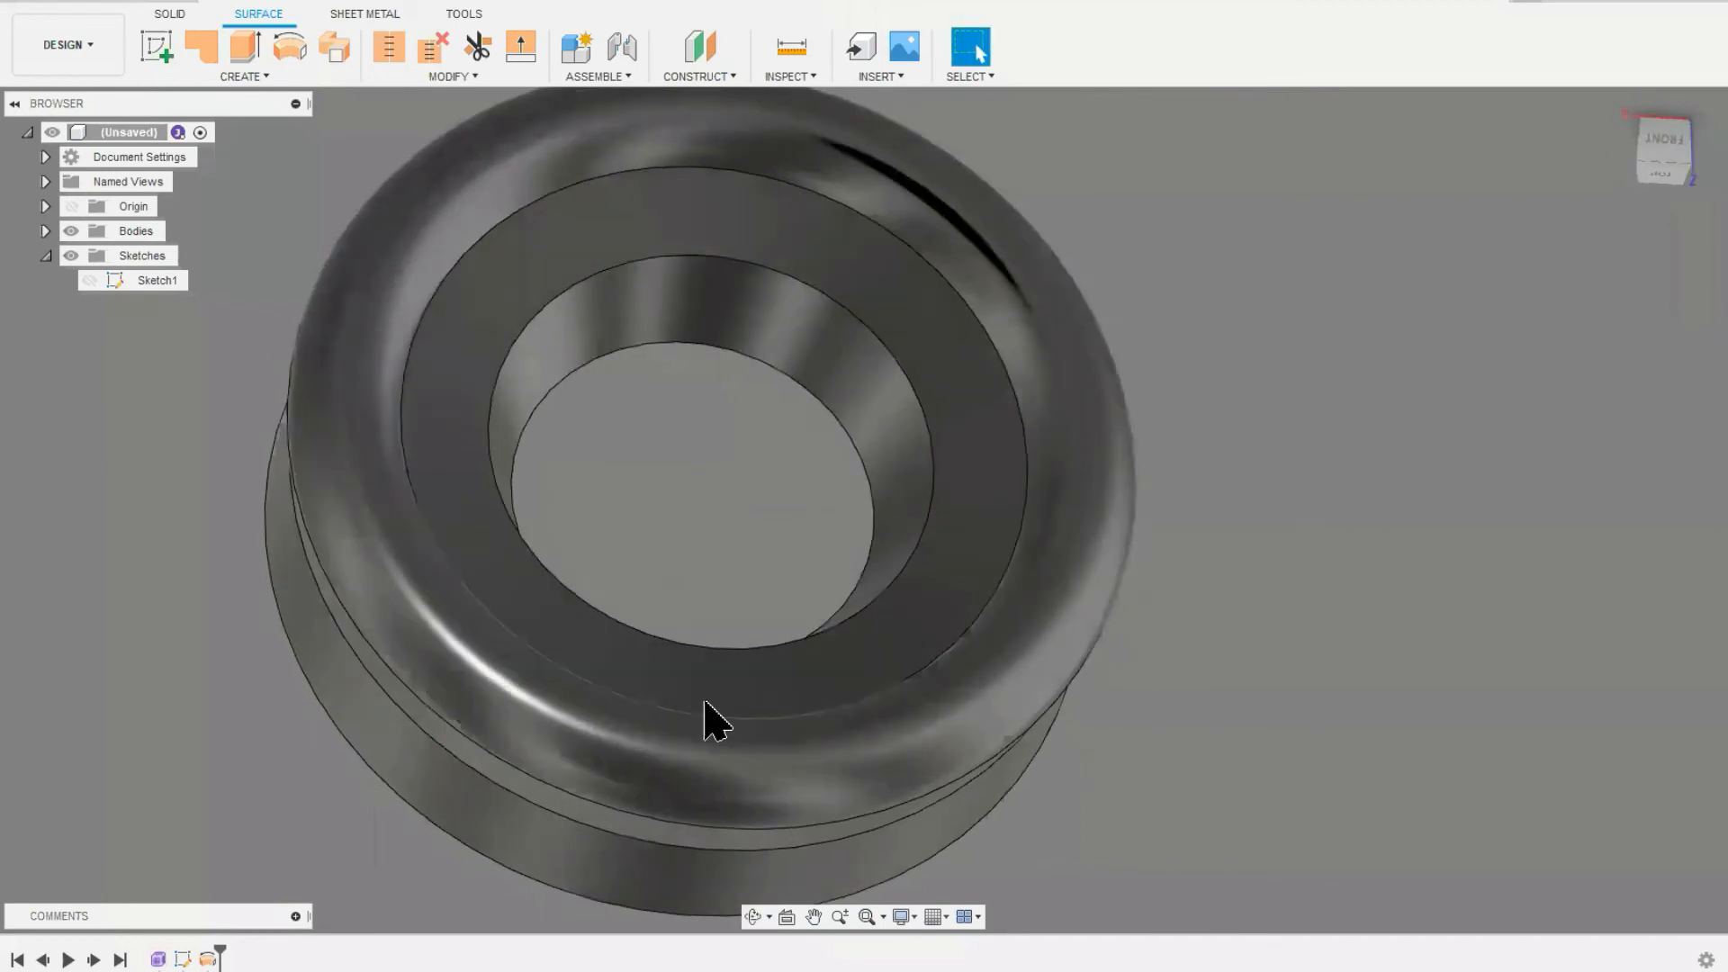
{"action": "scroll", "coordinate": [706, 532], "scroll_direction": "down", "scroll_amount": 2}
{"action": "middle_click_drag", "start_coordinate": [706, 532], "coordinate": [826, 579]}
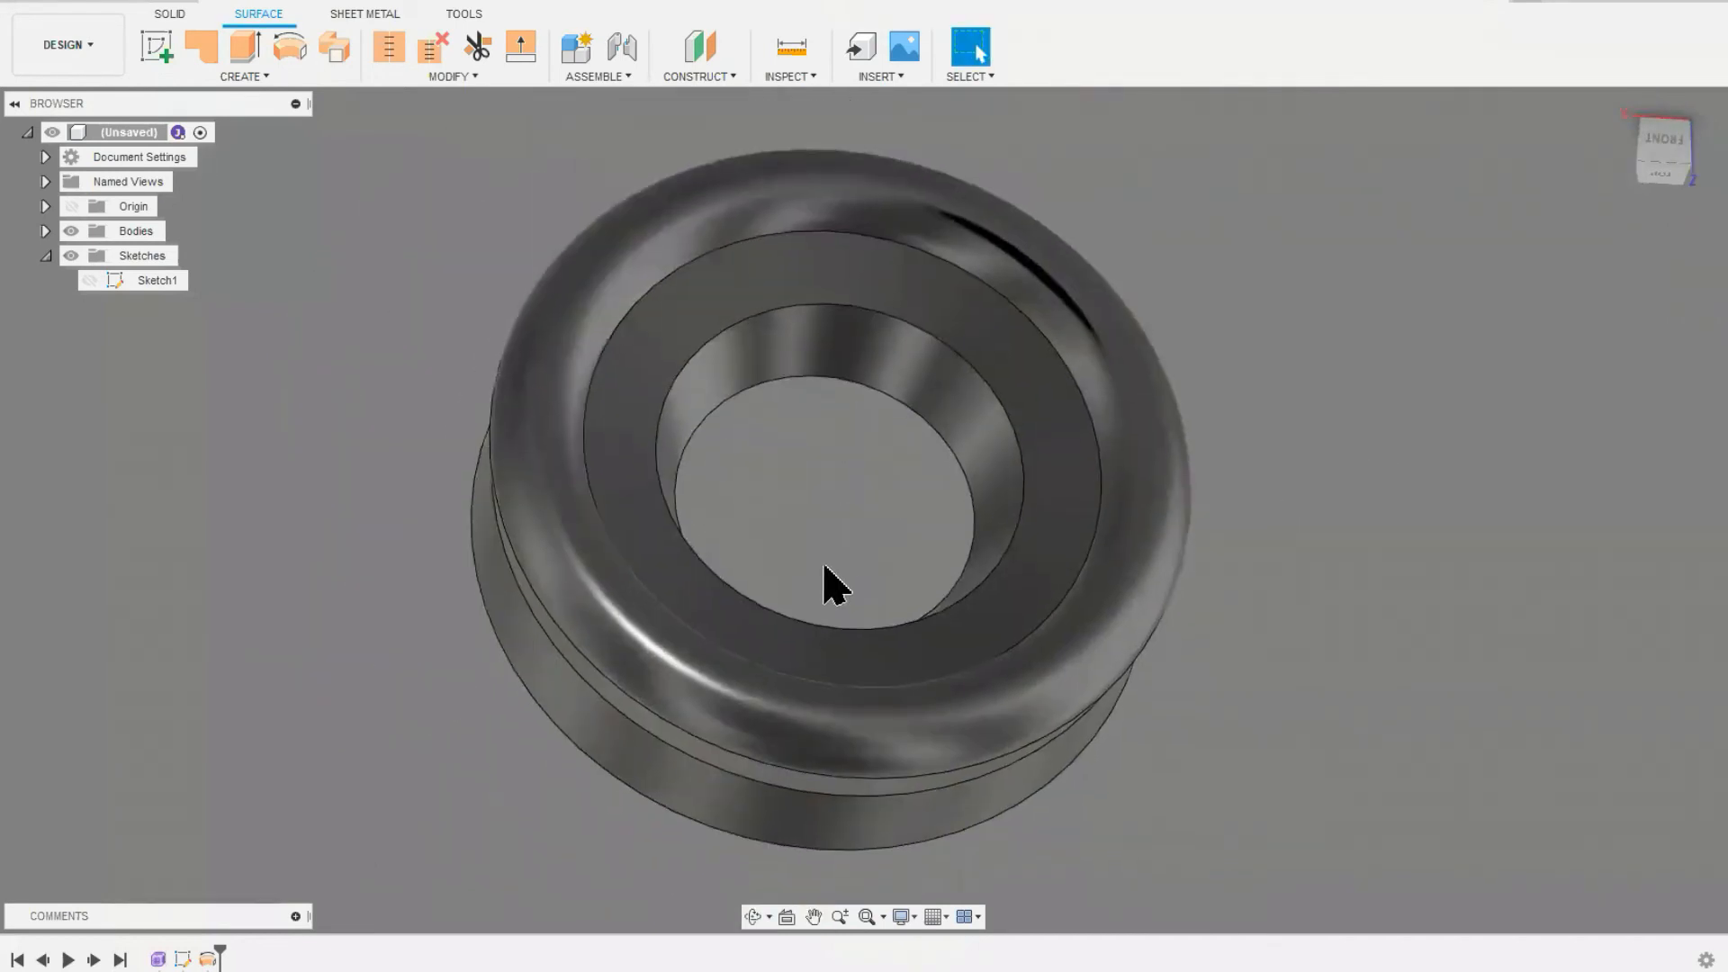
{"action": "middle_click_drag", "start_coordinate": [1200, 787], "coordinate": [1251, 603], "text": "shift"}
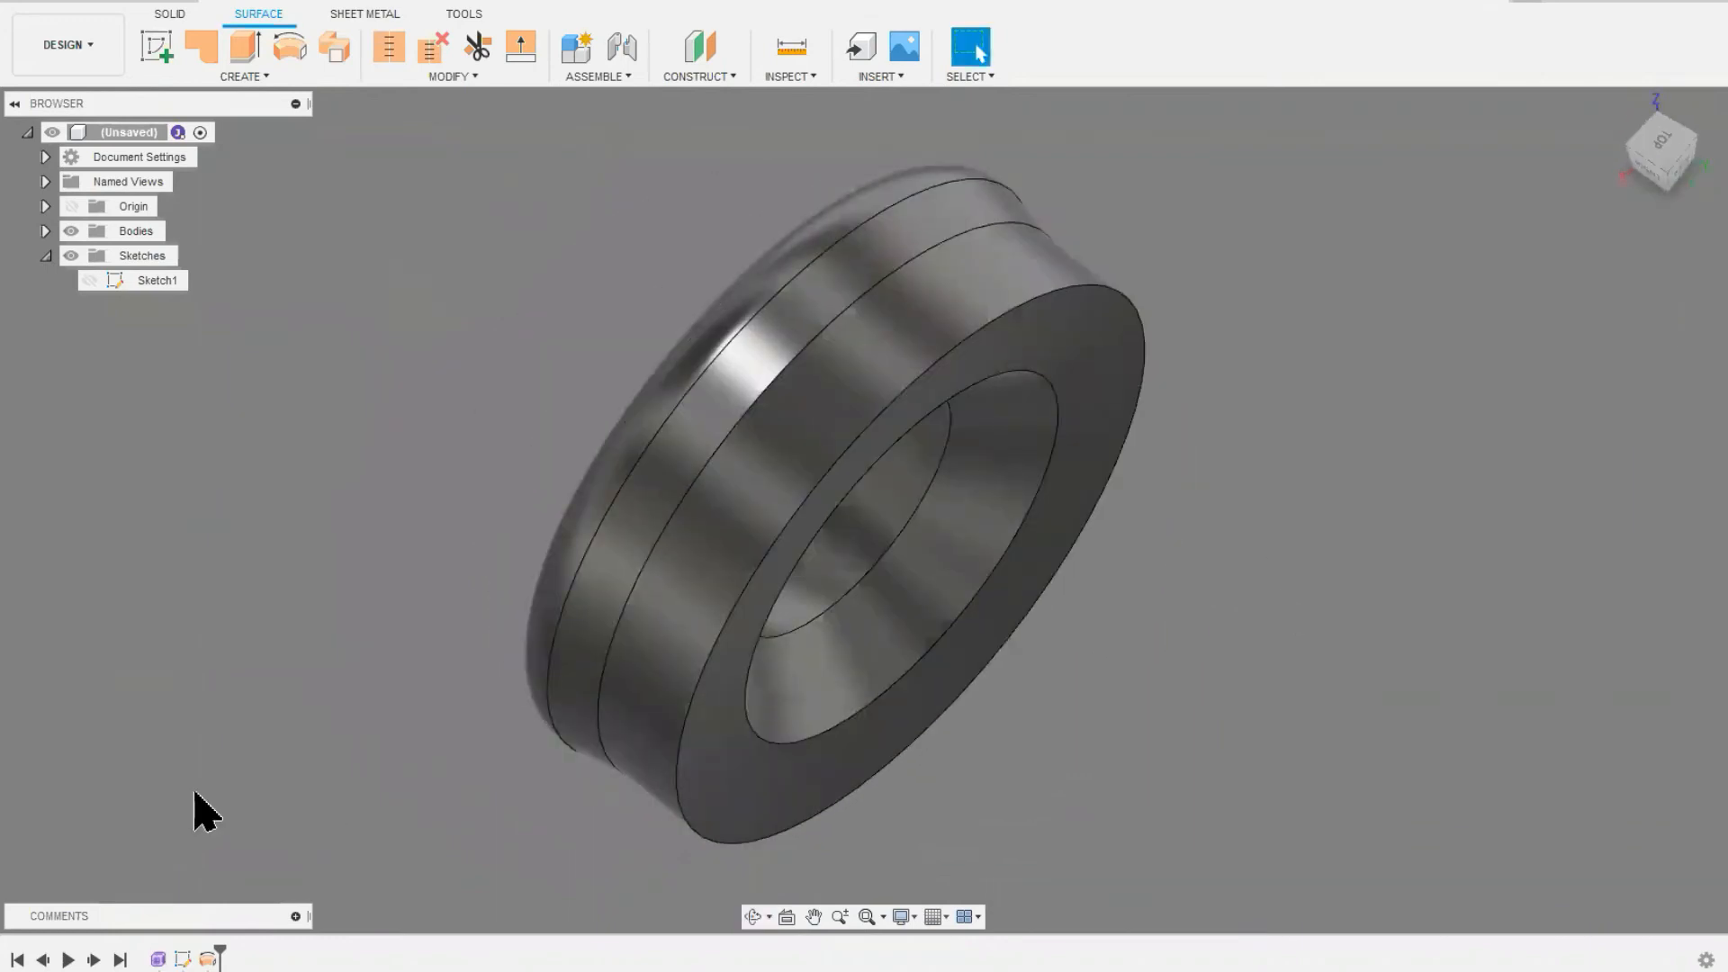
{"action": "mouse_move", "coordinate": [355, 618]}
{"action": "middle_mouse_down", "text": "shift"}
{"action": "mouse_move", "coordinate": [451, 687]}
{"action": "mouse_move", "coordinate": [365, 601]}
{"action": "middle_mouse_up", "text": "shift"}
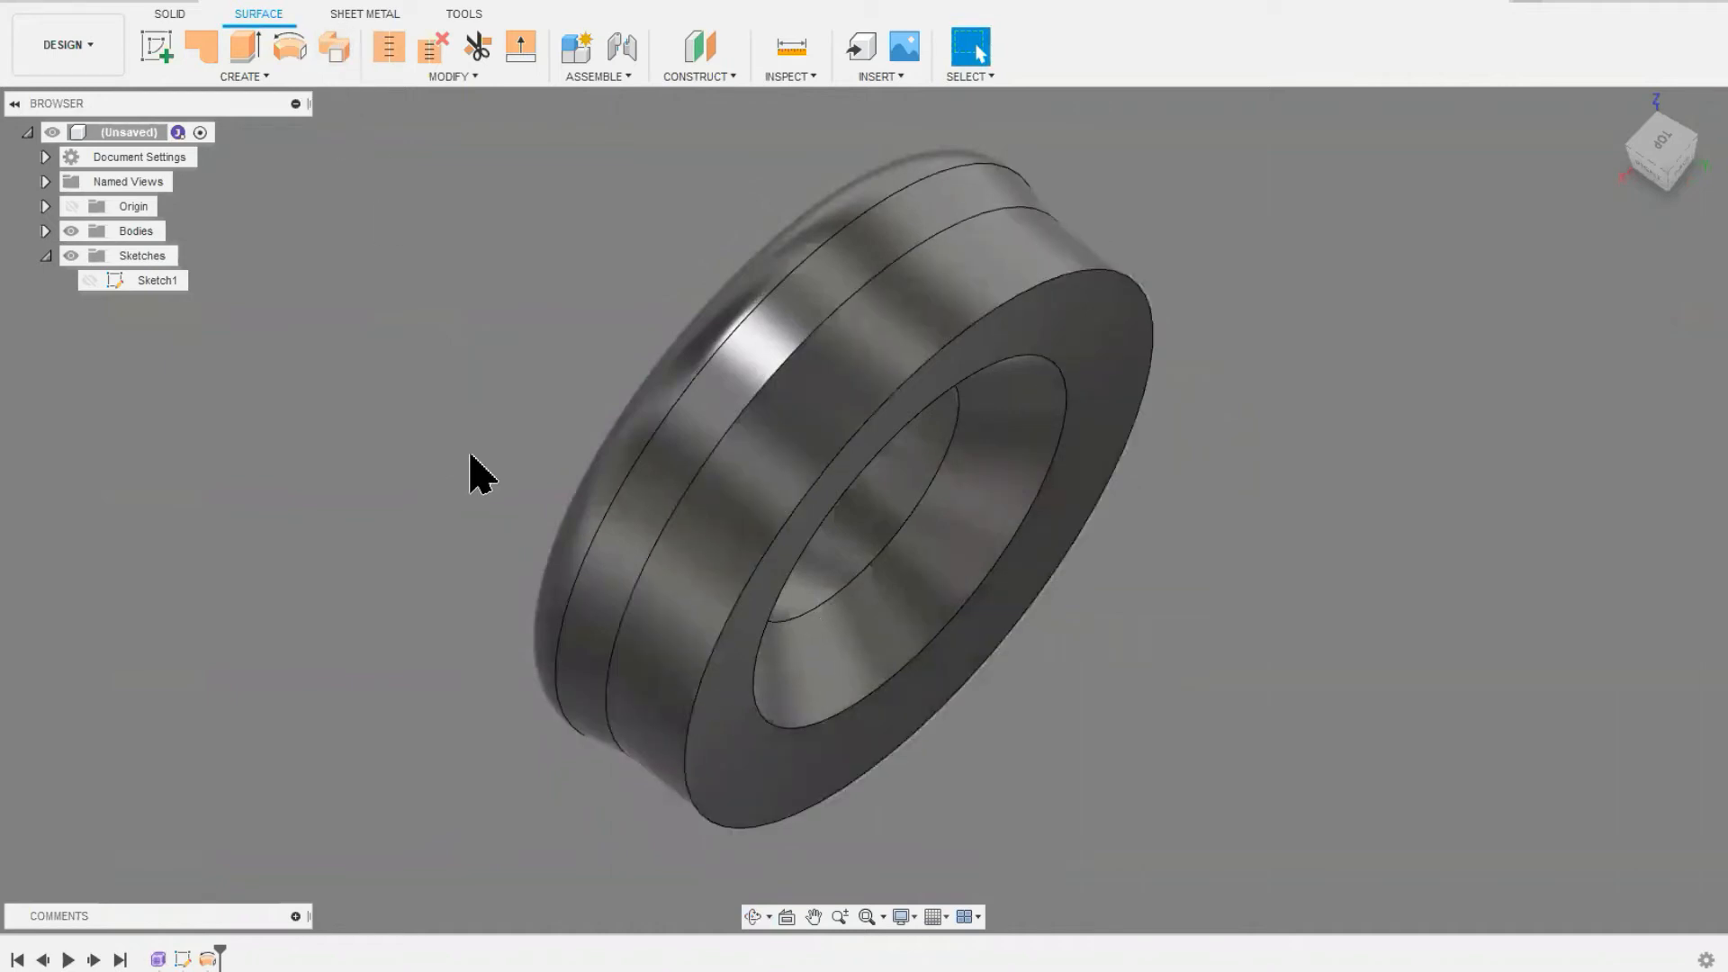
{"action": "left_click", "coordinate": [133, 3]}
{"action": "left_click", "coordinate": [136, 8]}
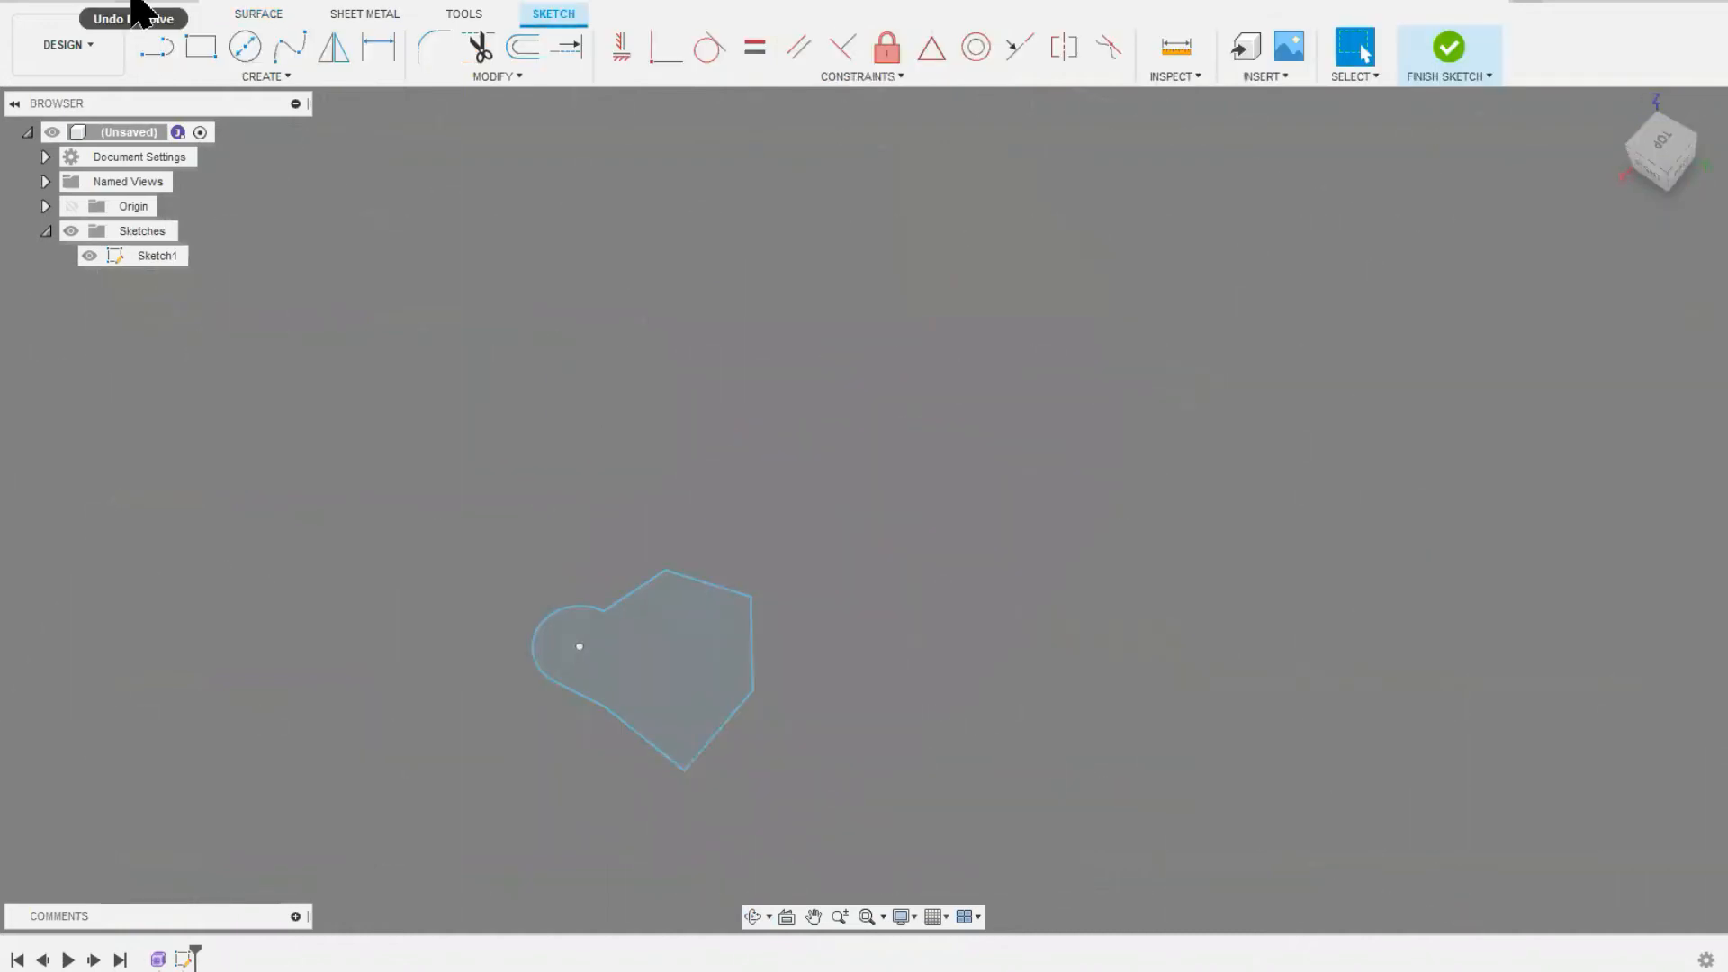
{"action": "left_click", "coordinate": [133, 3]}
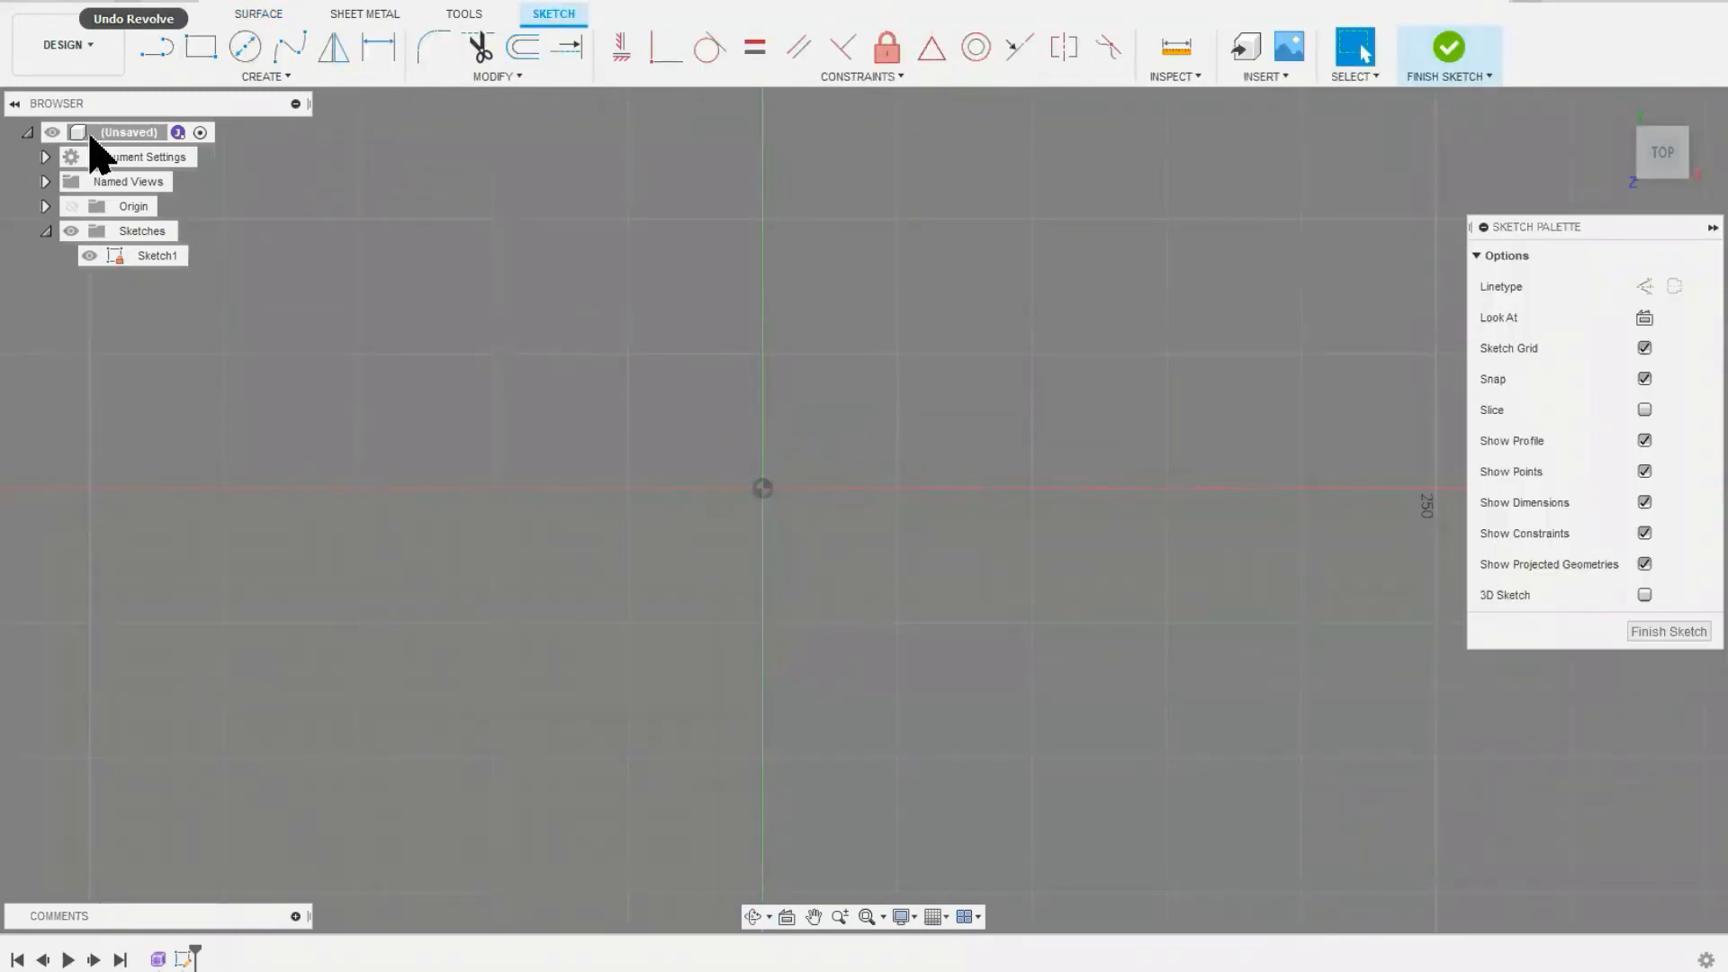
Step: Draw a horizontal line from the origin, an arc at its end, a longer parallel line back and a tangent half-round arc around the origin
{"action": "left_click", "coordinate": [155, 47]}
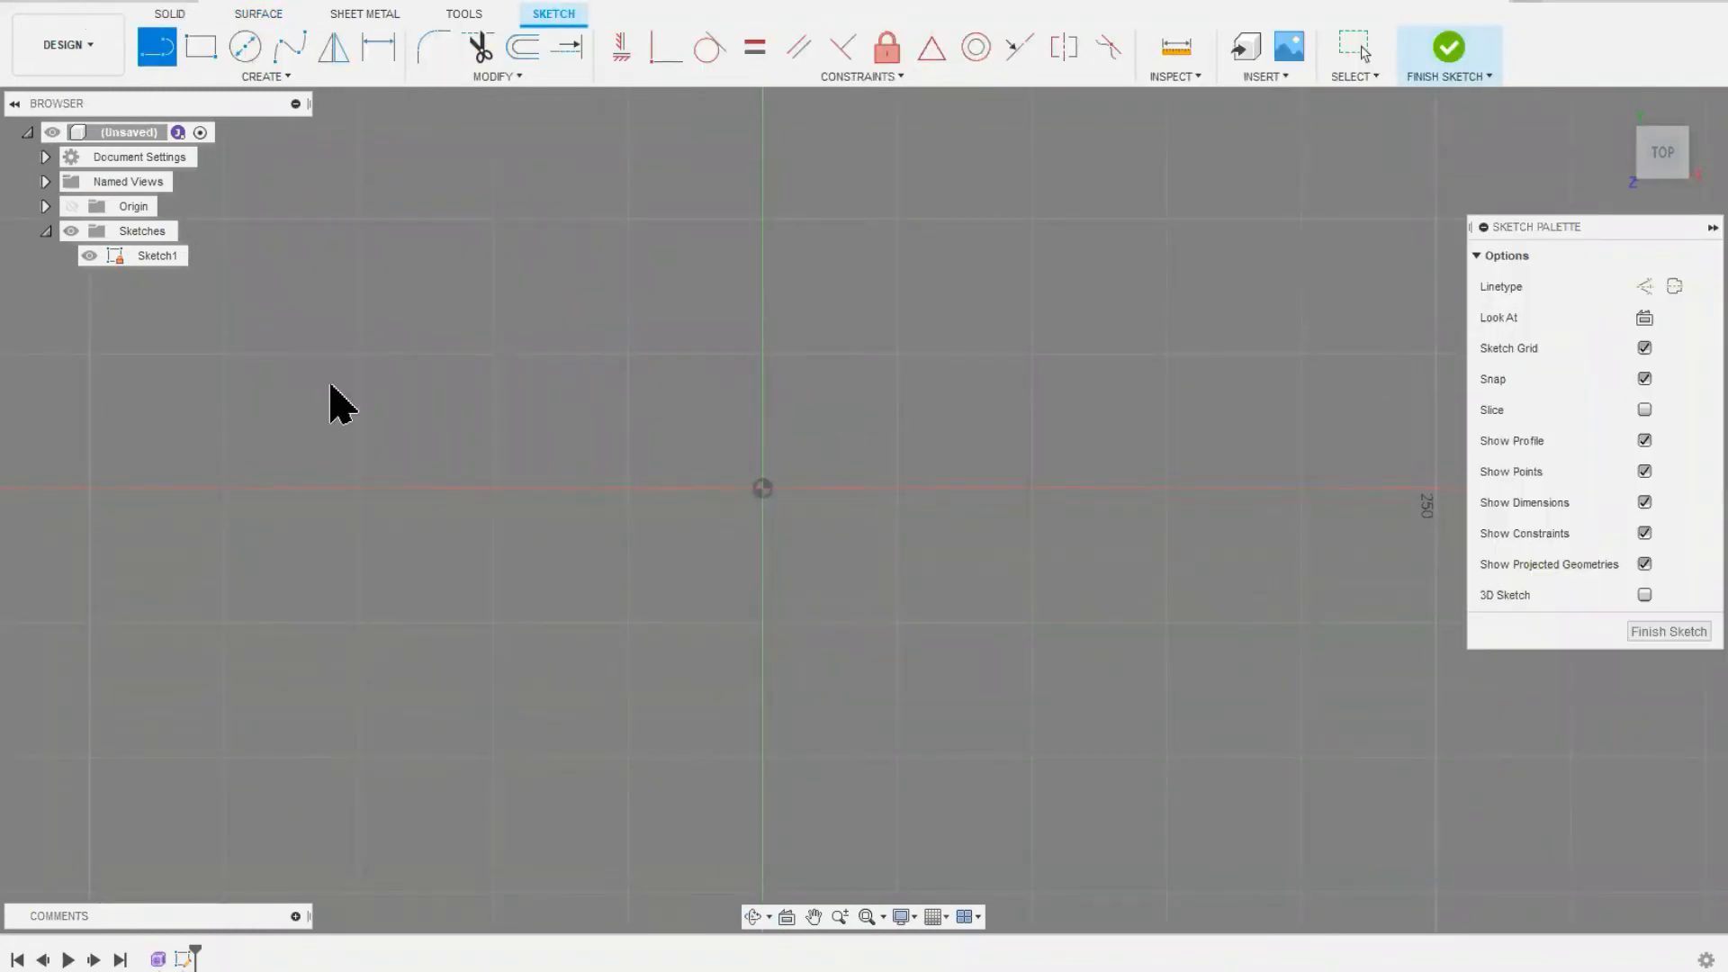
{"action": "left_click", "coordinate": [761, 490]}
{"action": "left_click", "coordinate": [1126, 487]}
{"action": "left_click", "coordinate": [1126, 540]}
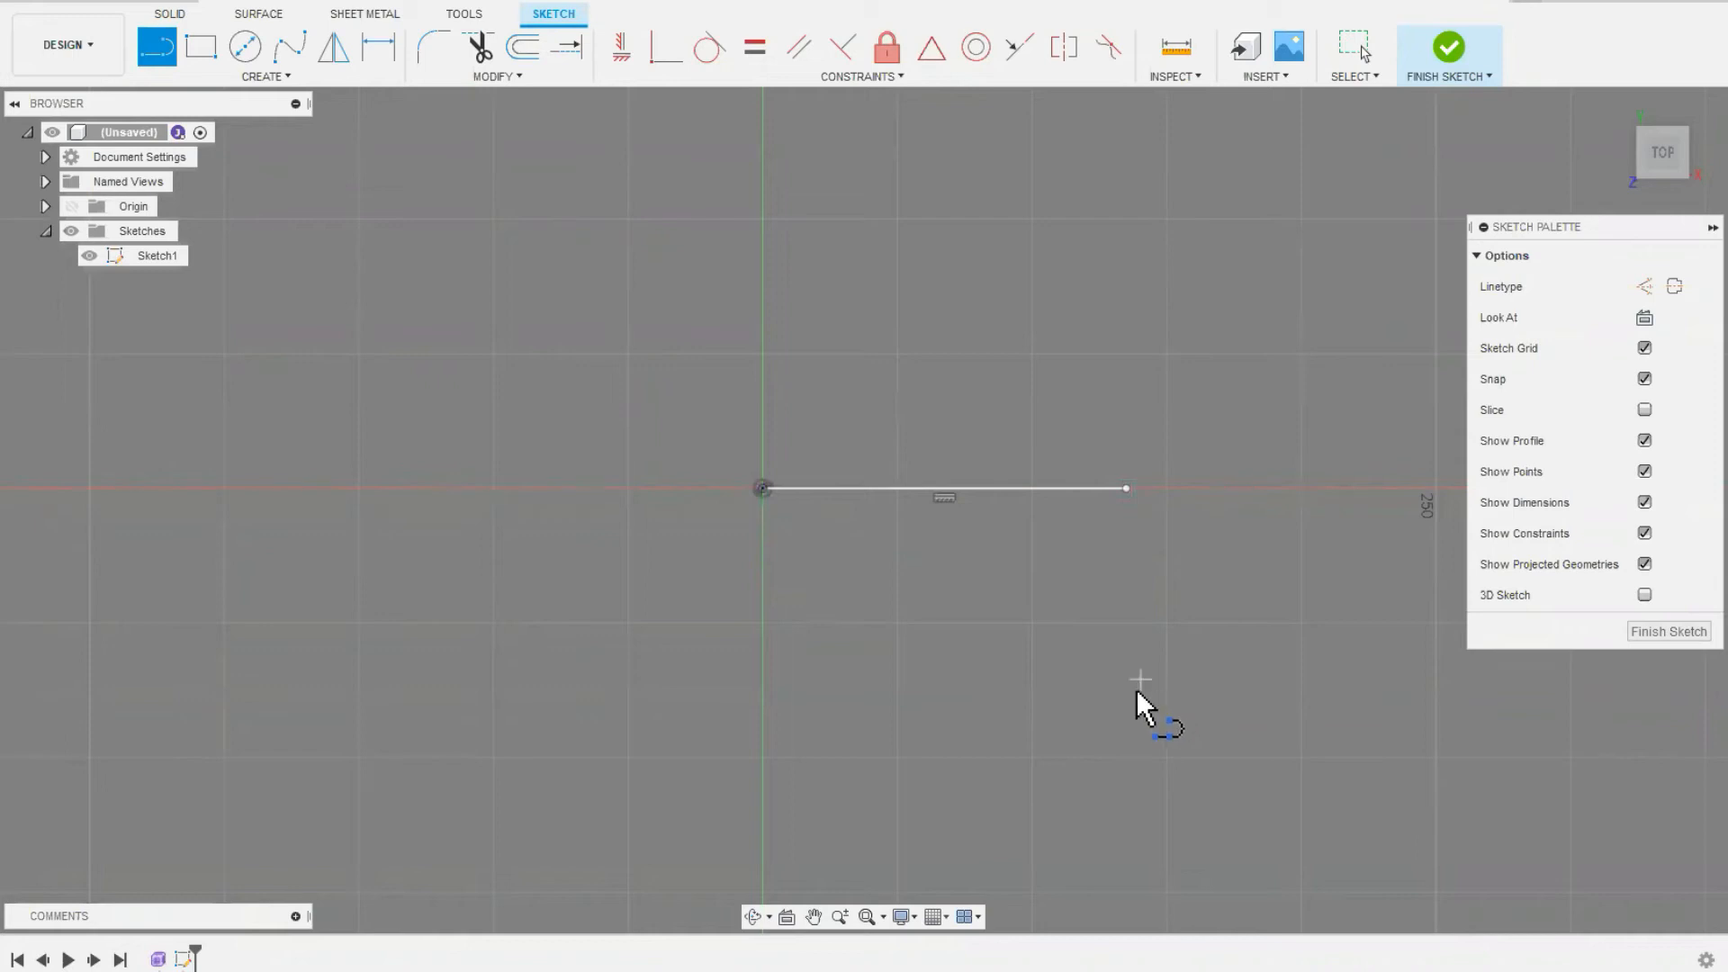
{"action": "mouse_move", "coordinate": [1125, 488]}
{"action": "left_mouse_down"}
{"action": "mouse_move", "coordinate": [1178, 539]}
{"action": "mouse_move", "coordinate": [1190, 695]}
{"action": "mouse_move", "coordinate": [1150, 724]}
{"action": "mouse_move", "coordinate": [1165, 751]}
{"action": "mouse_move", "coordinate": [1159, 671]}
{"action": "left_mouse_up"}
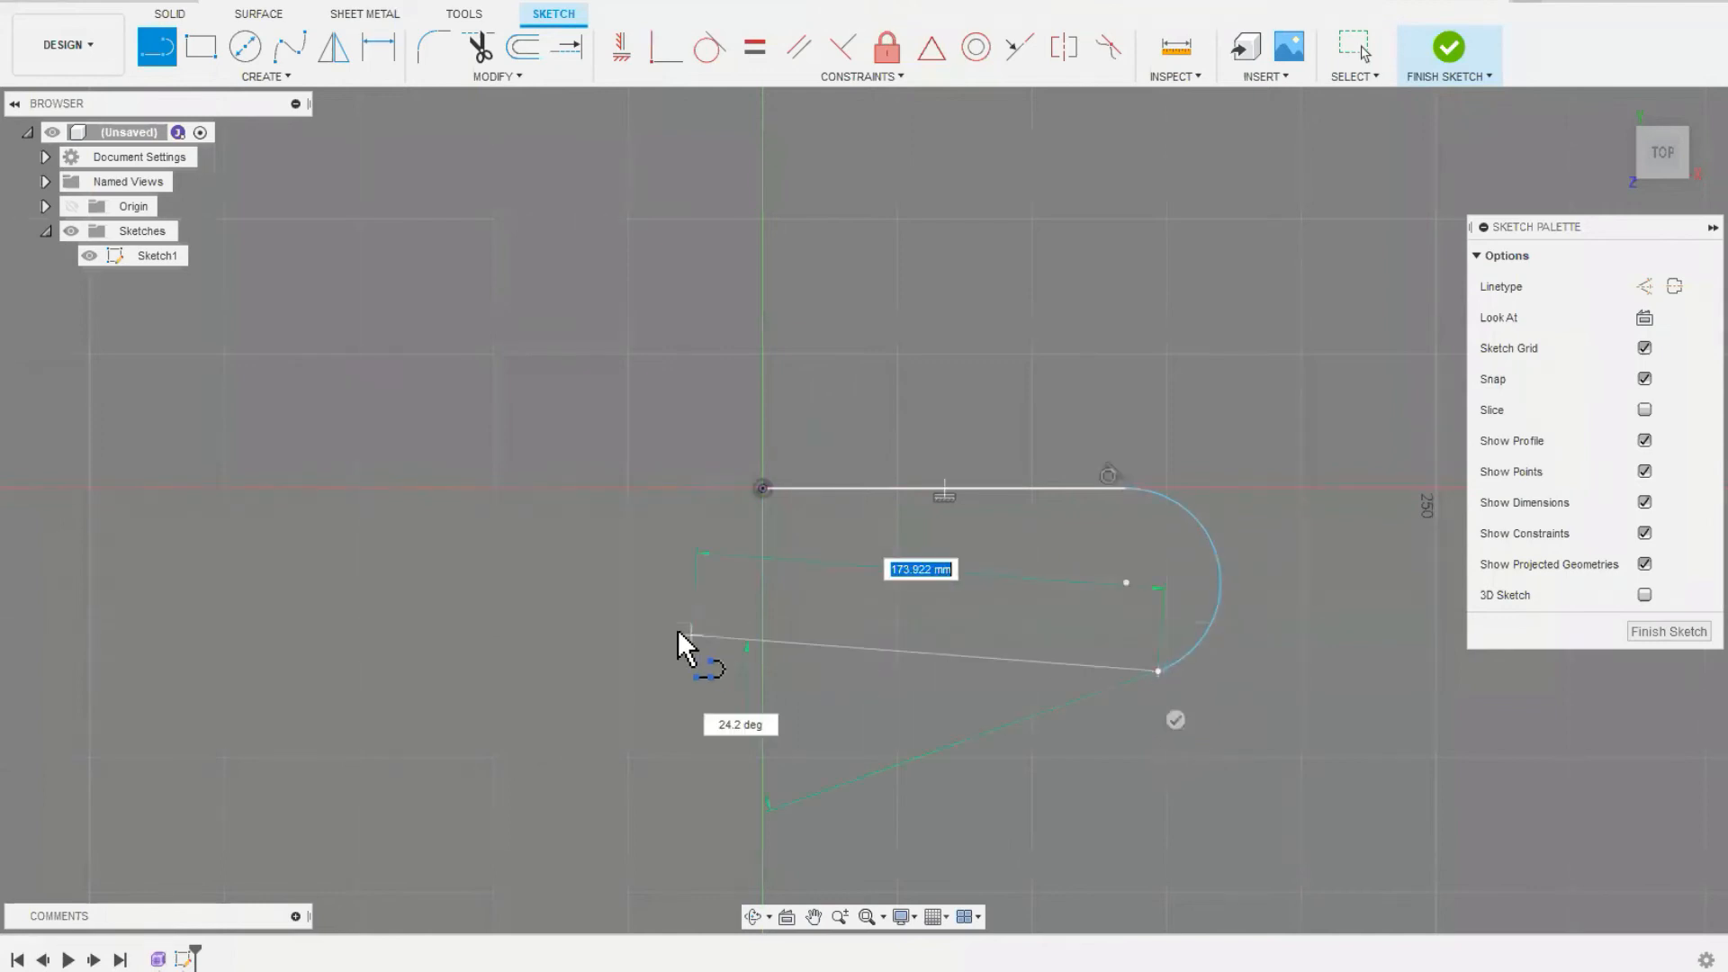
{"action": "left_click", "coordinate": [675, 672]}
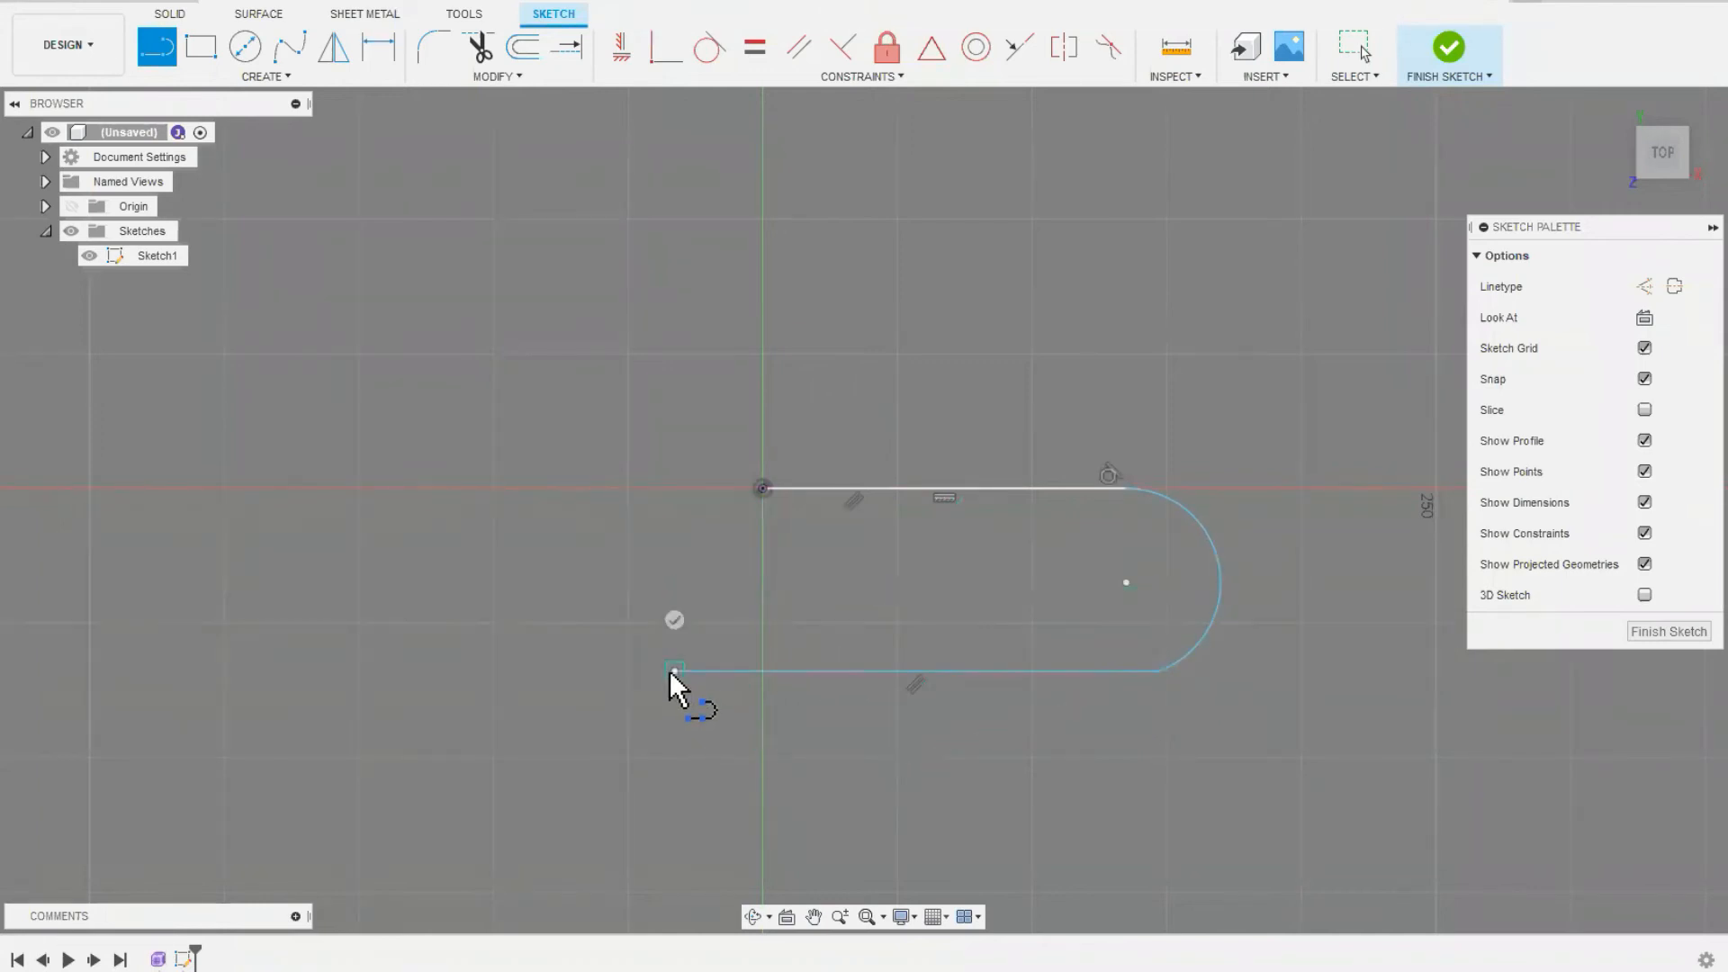
{"action": "mouse_move", "coordinate": [675, 672]}
{"action": "left_mouse_down"}
{"action": "mouse_move", "coordinate": [702, 416]}
{"action": "mouse_move", "coordinate": [676, 401]}
{"action": "mouse_move", "coordinate": [676, 432]}
{"action": "left_mouse_up"}
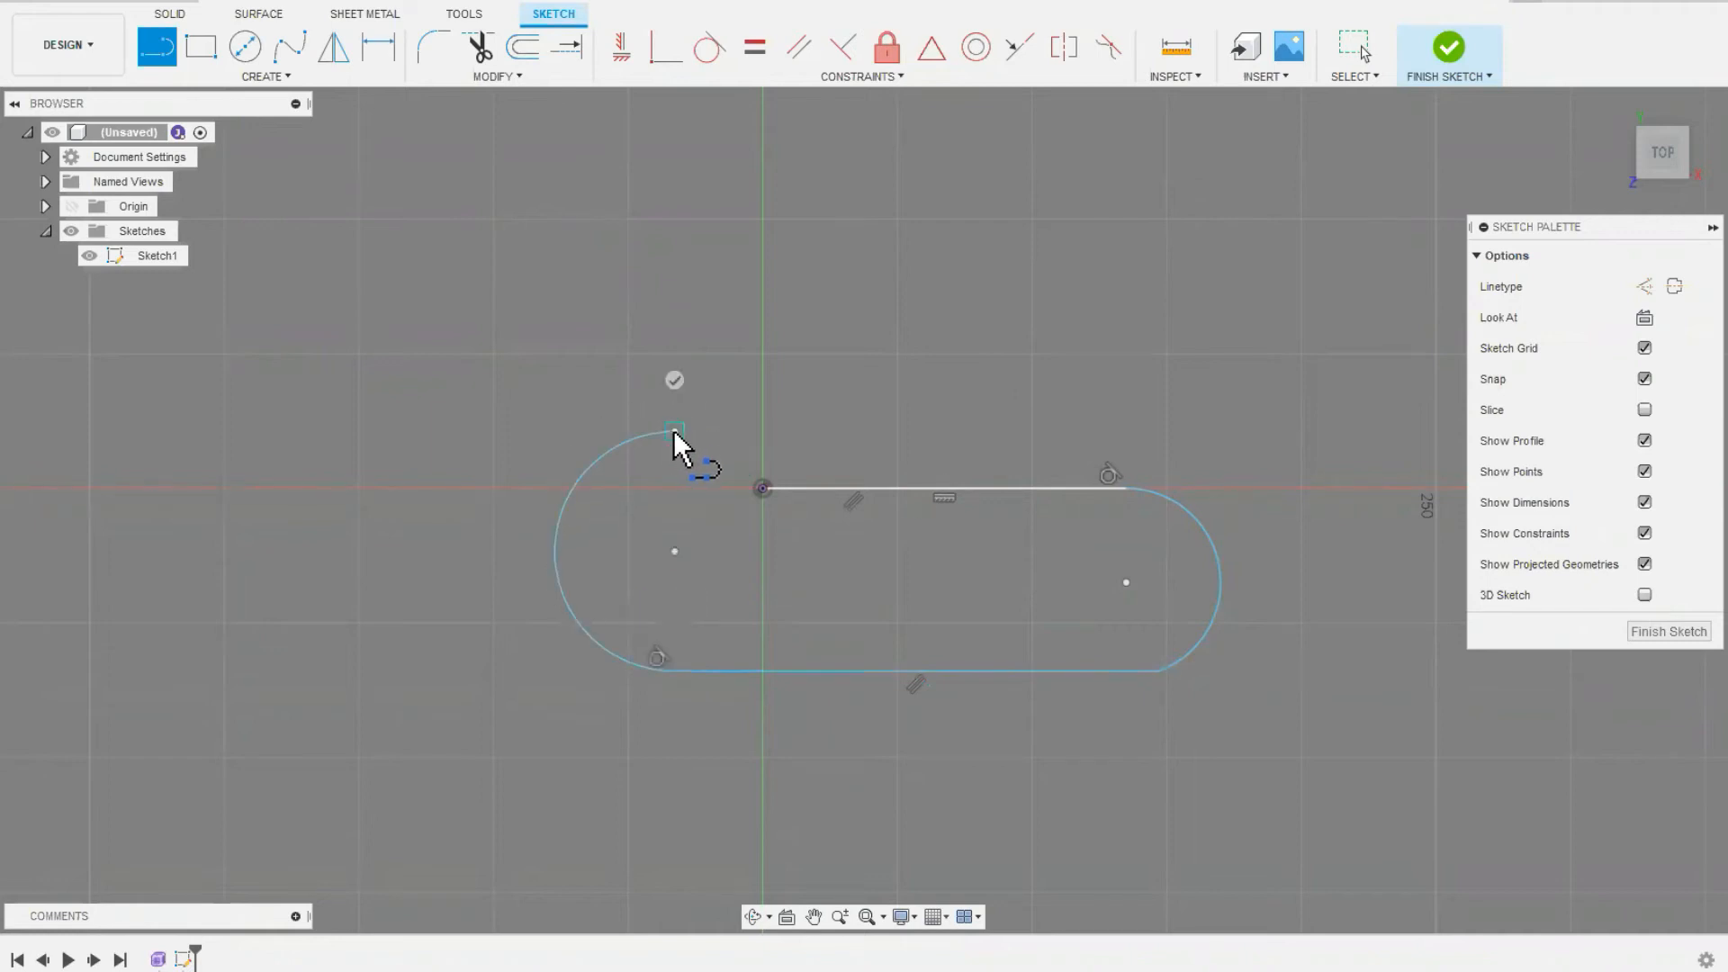
Step: Continue the spiral with a parallel line about 186 mm long, a larger tangent outer arc and an open-ended return line about 180 mm long
{"action": "left_click", "coordinate": [1179, 422]}
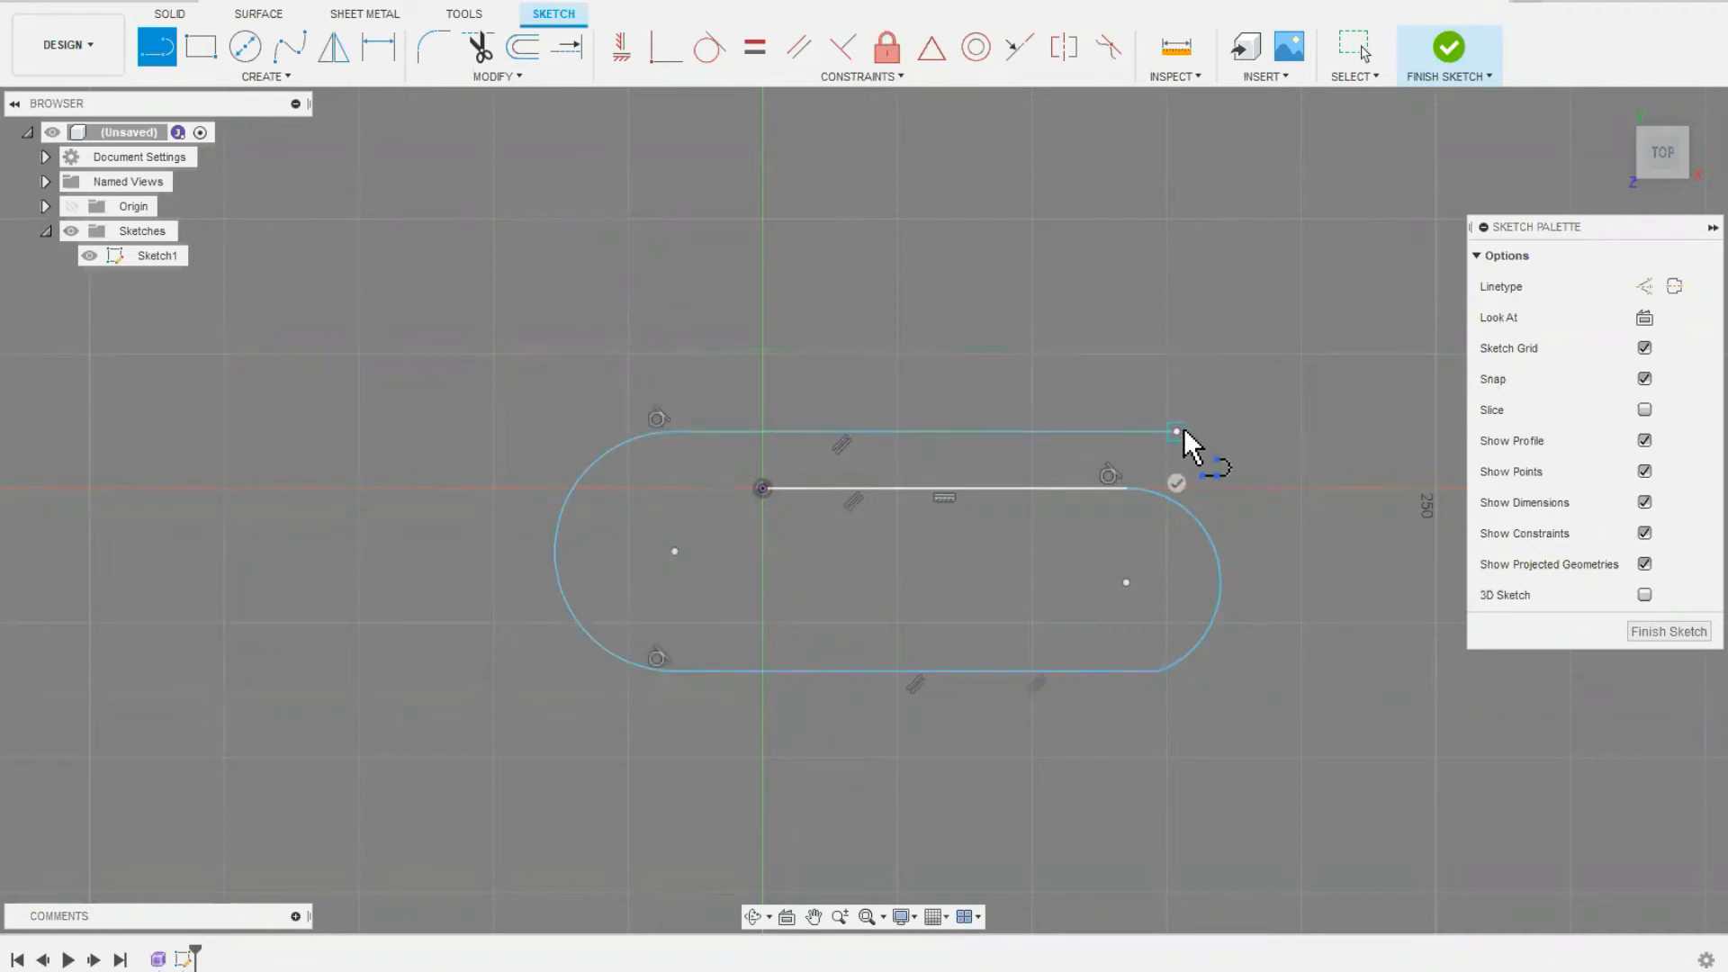
{"action": "mouse_move", "coordinate": [1176, 431]}
{"action": "left_mouse_down"}
{"action": "mouse_move", "coordinate": [1291, 555]}
{"action": "mouse_move", "coordinate": [1213, 795]}
{"action": "mouse_move", "coordinate": [1179, 721]}
{"action": "left_mouse_up"}
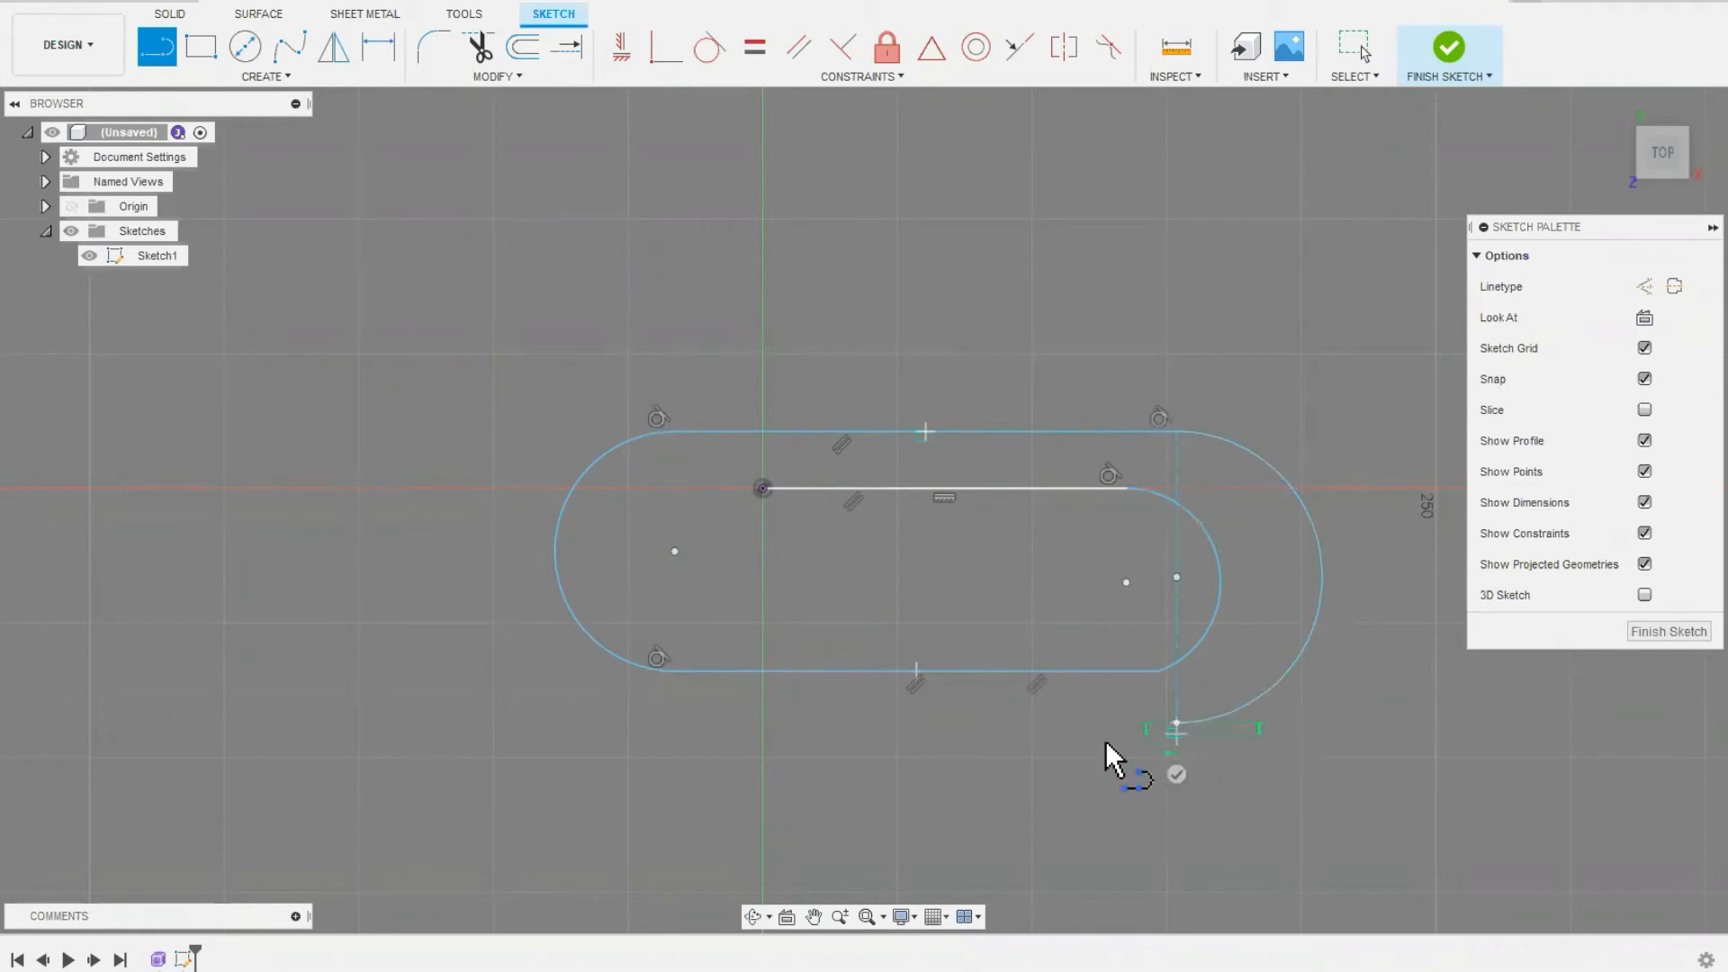
{"action": "left_click", "coordinate": [694, 720]}
{"action": "right_click", "coordinate": [694, 720]}
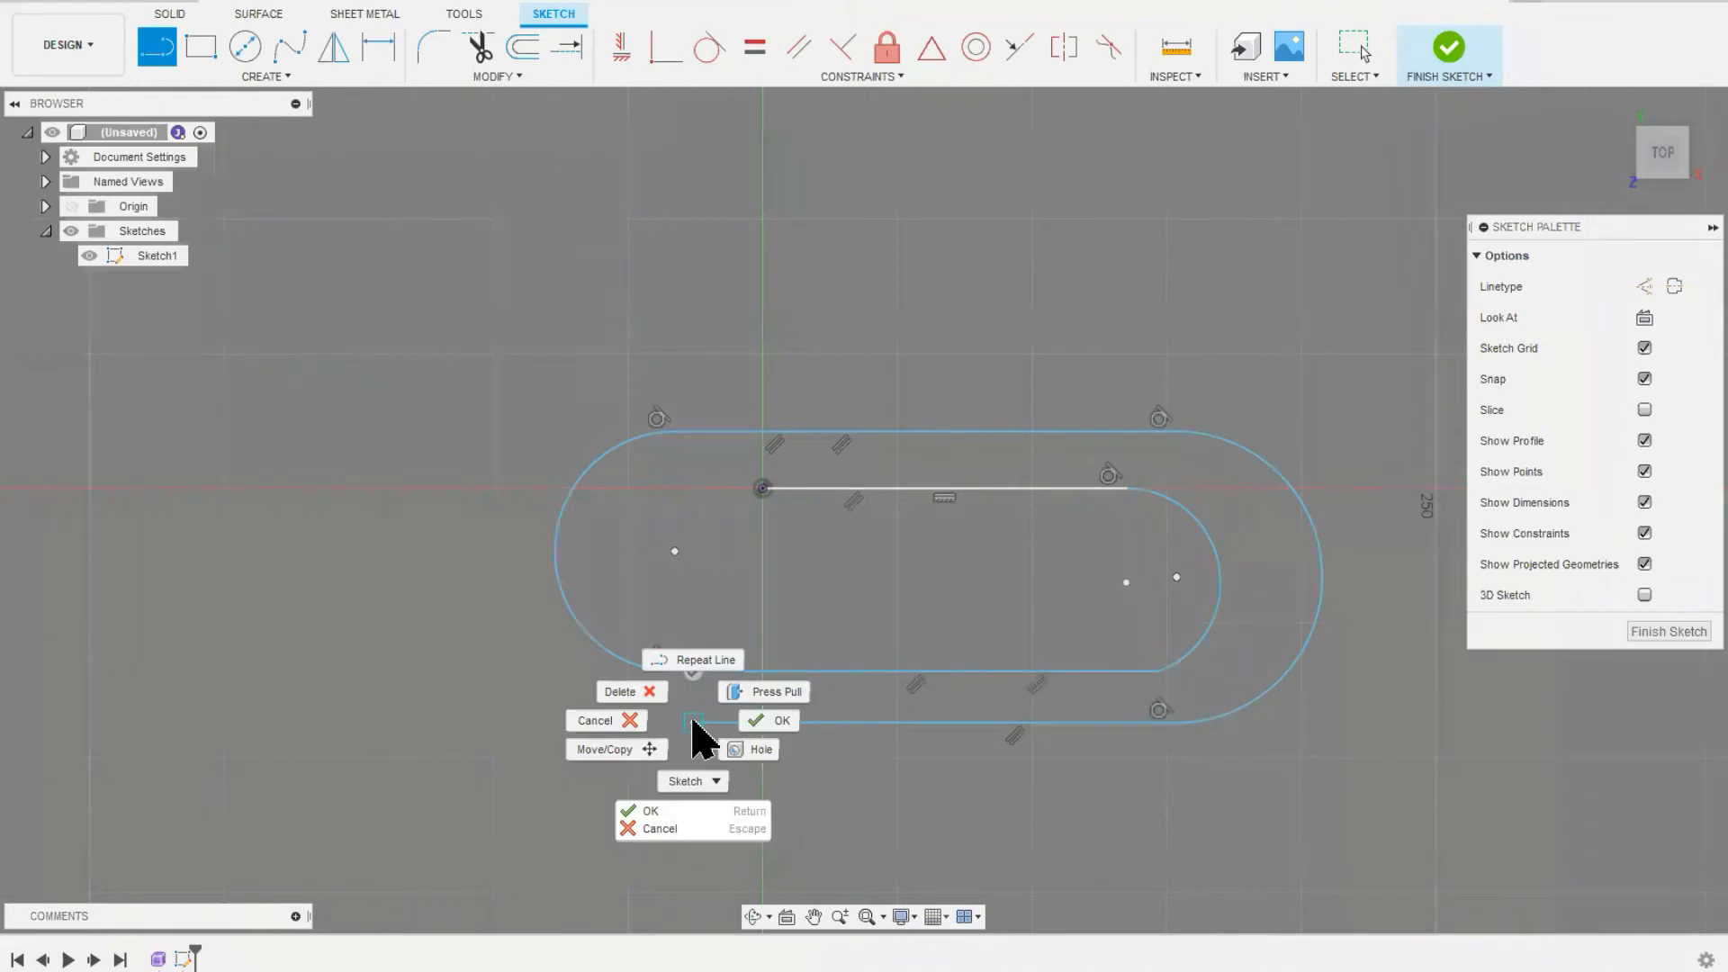
{"action": "left_click", "coordinate": [779, 723]}
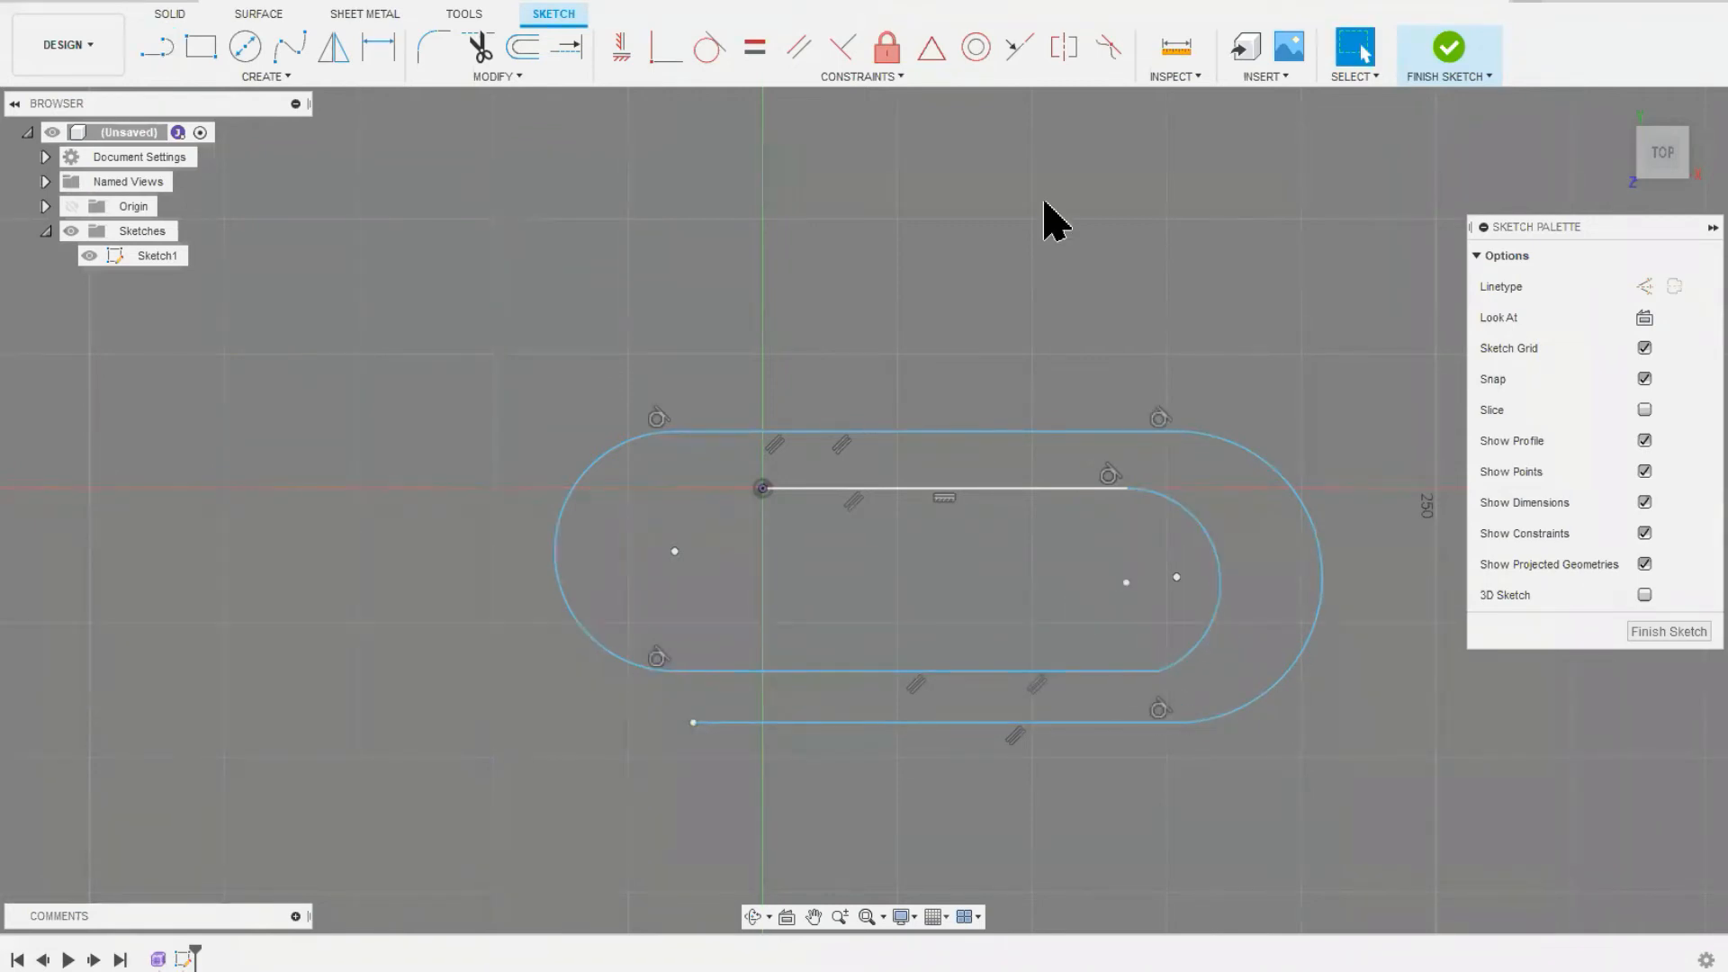
Step: Make the inner arc tangent to the lower inner line of the spiral, and finish the sketch
{"action": "left_click", "coordinate": [711, 47]}
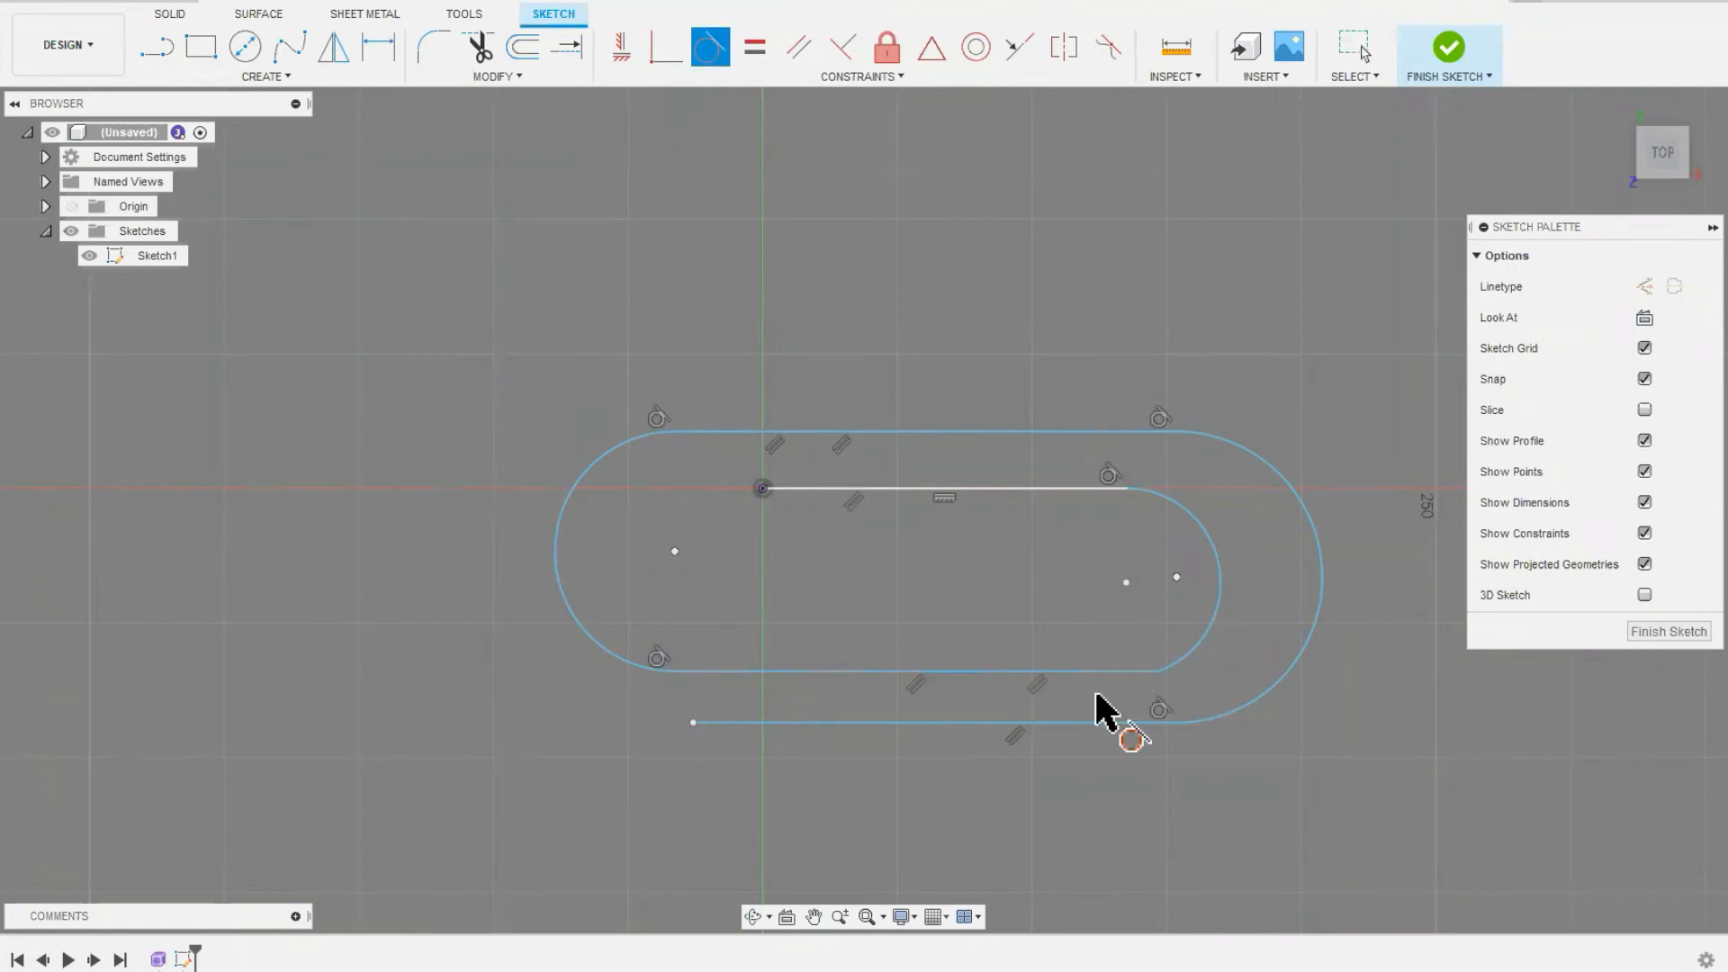
{"action": "left_click", "coordinate": [1157, 672]}
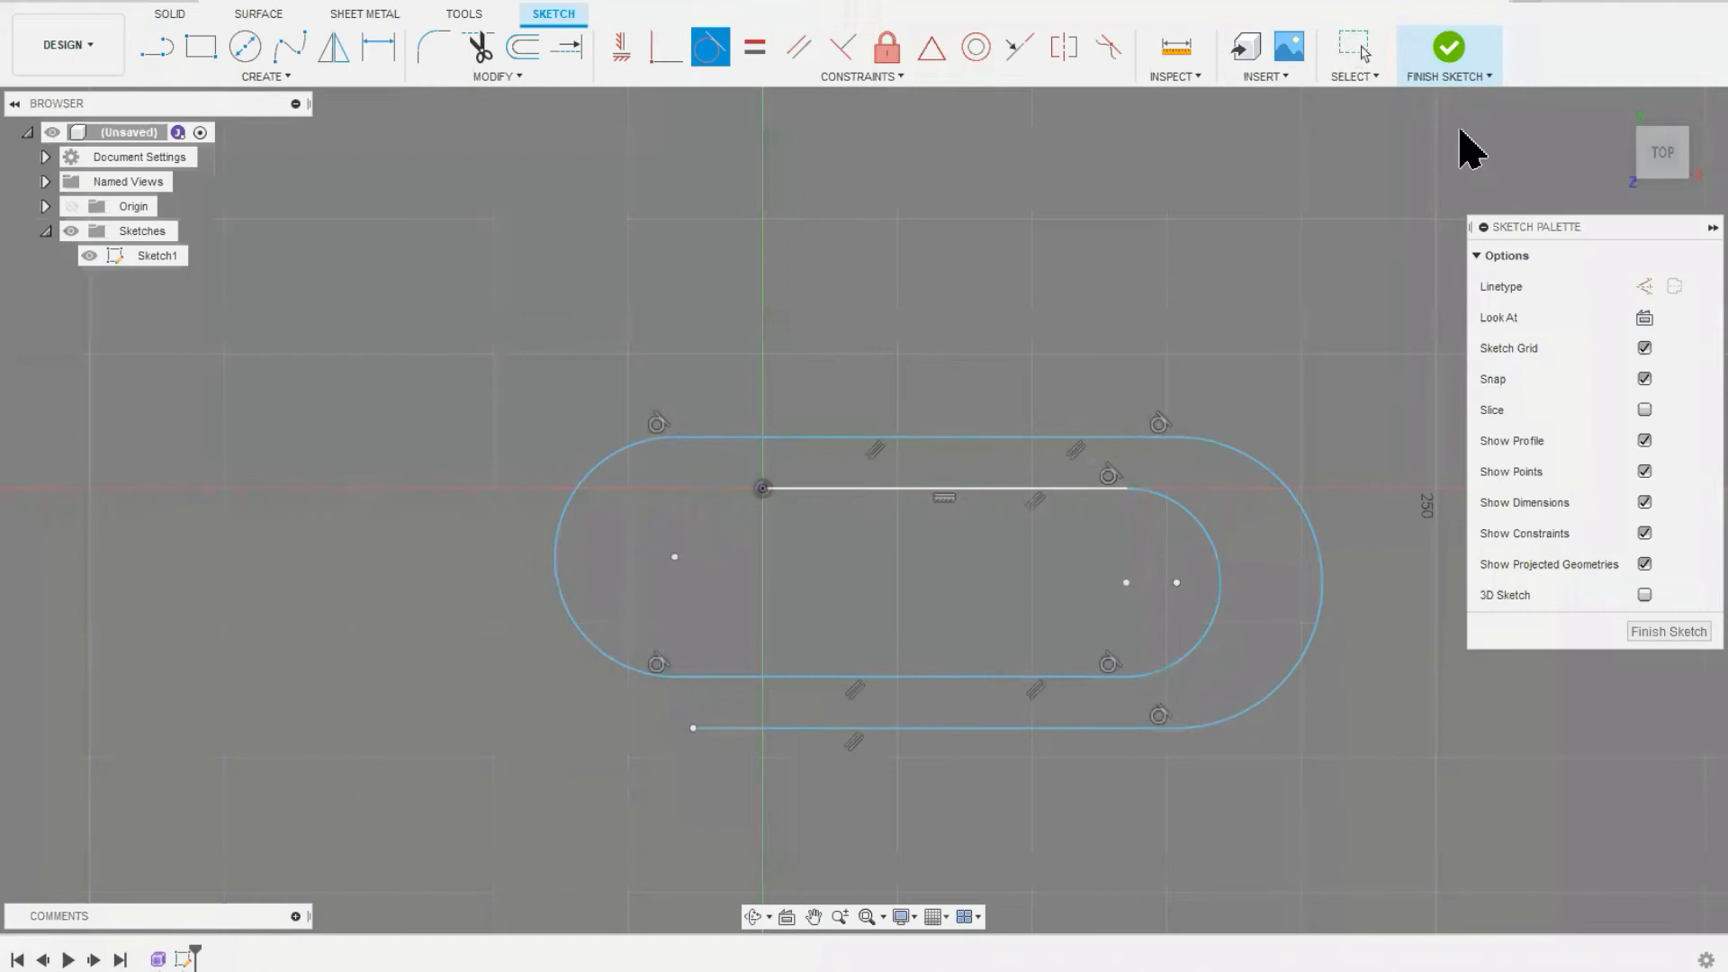
{"action": "left_click", "coordinate": [1447, 52]}
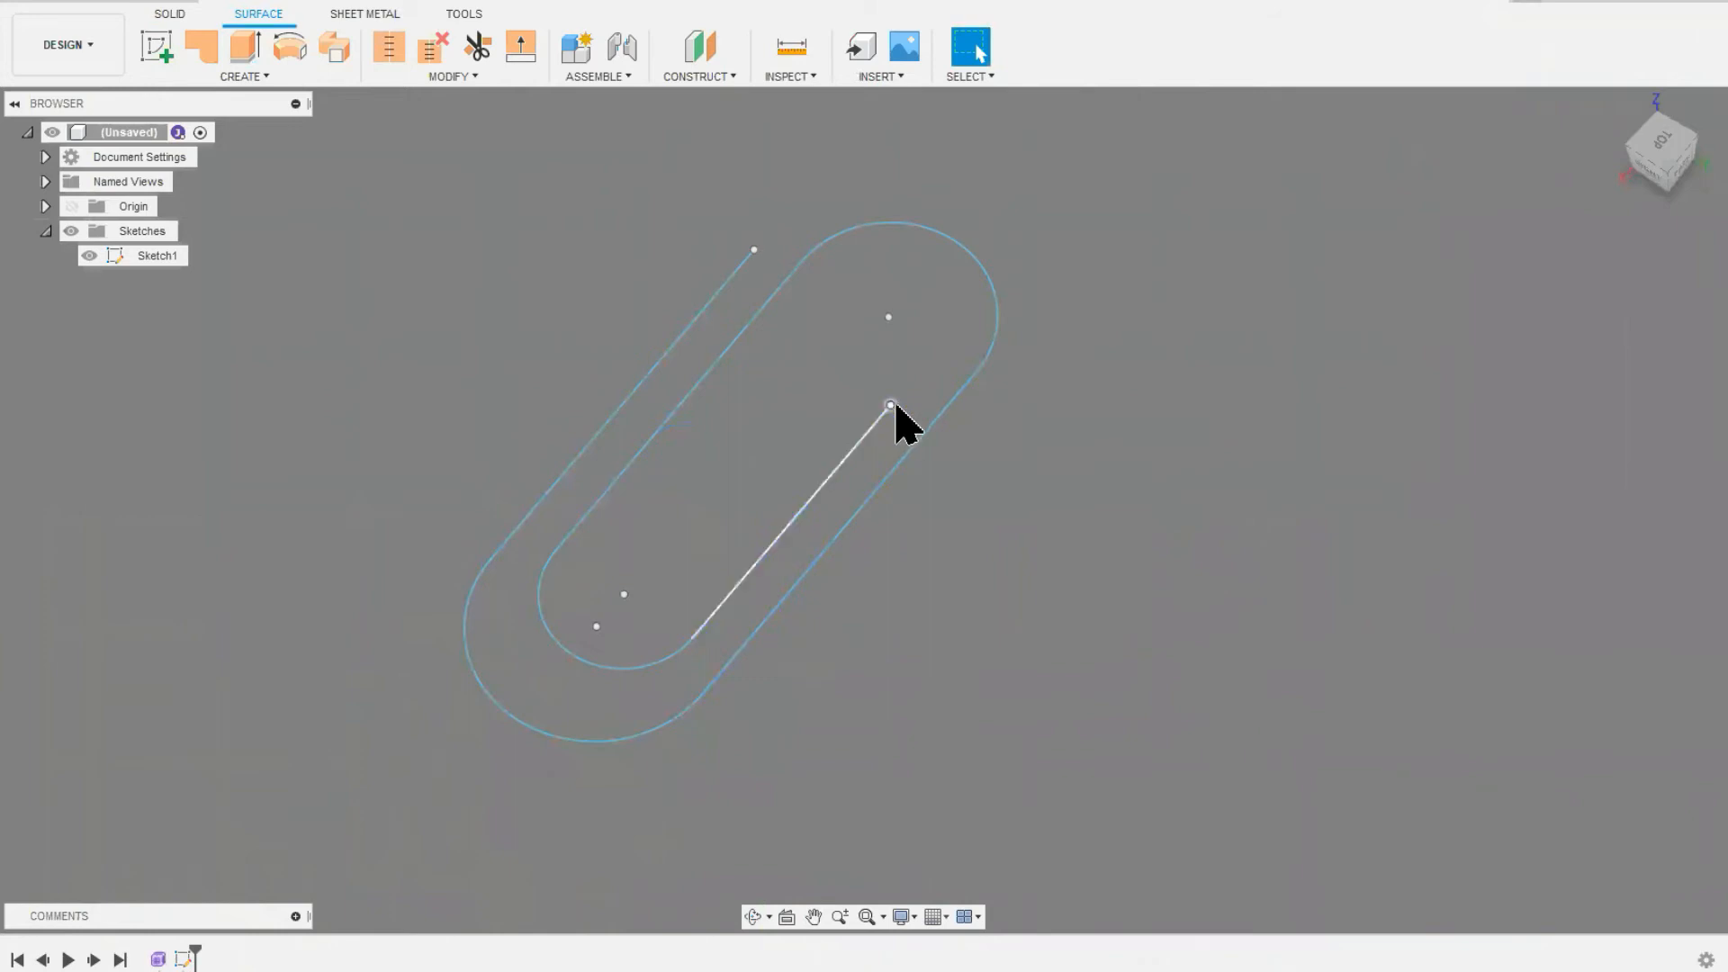
Step: Sketch a small circle centred on the origin on the YZ plane, around the start of the spiral path, and finish the sketch
{"action": "left_click", "coordinate": [45, 206]}
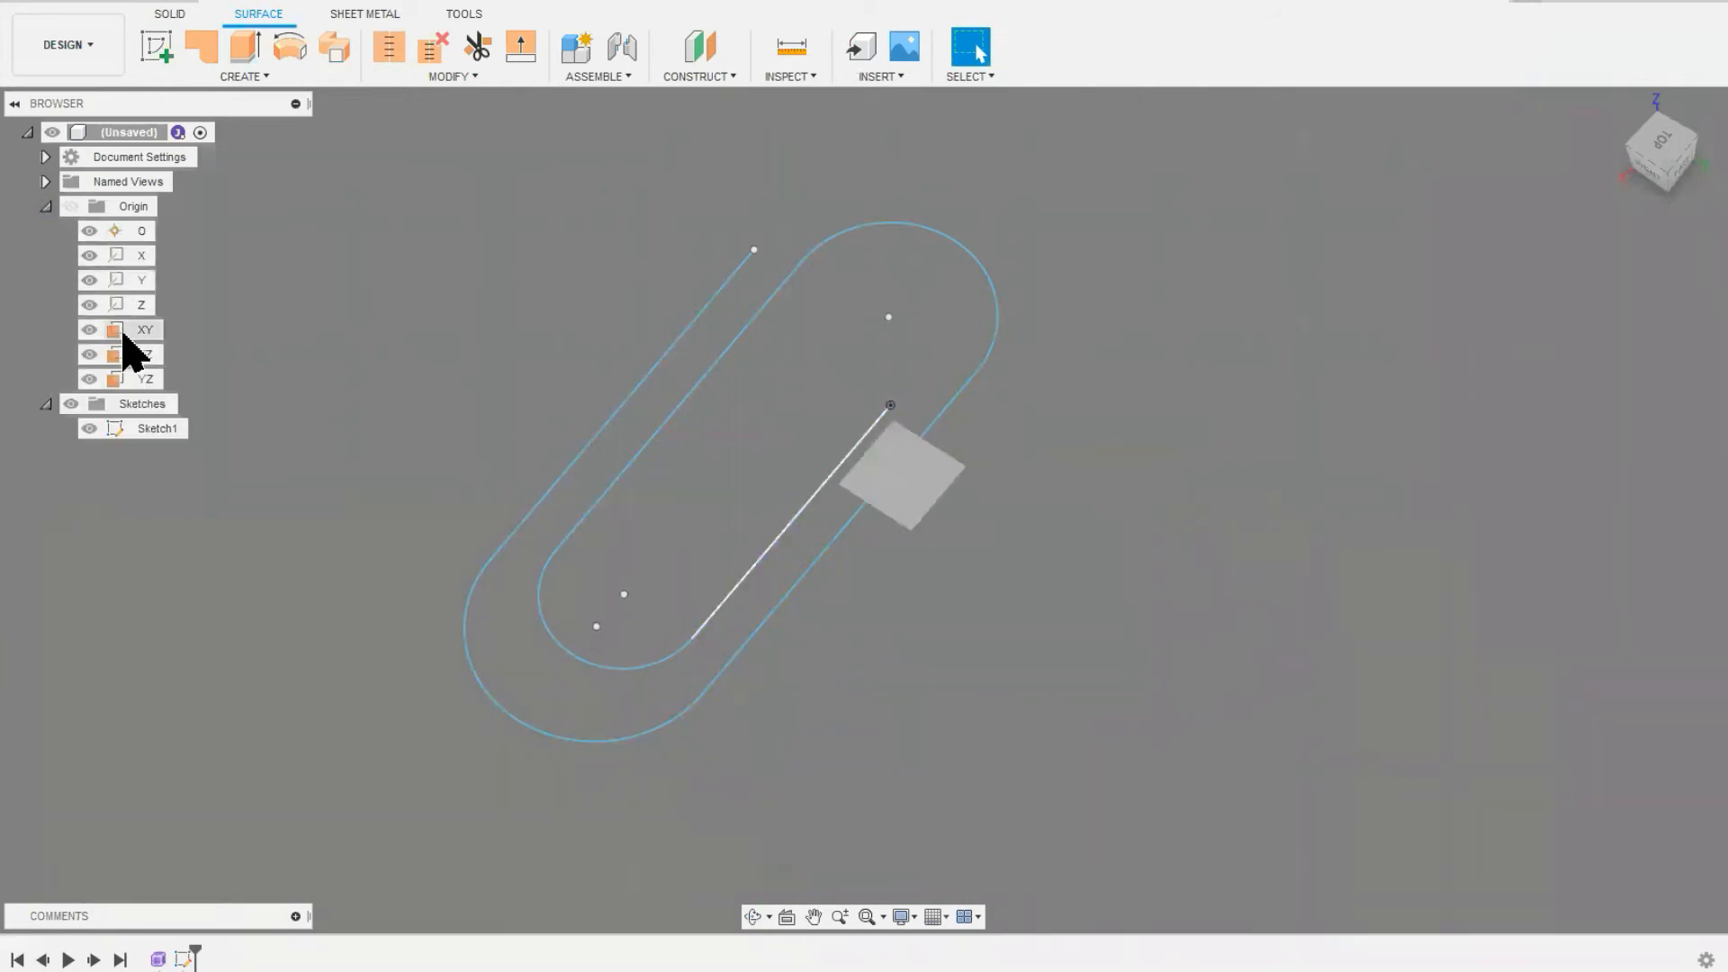
{"action": "left_click", "coordinate": [142, 379]}
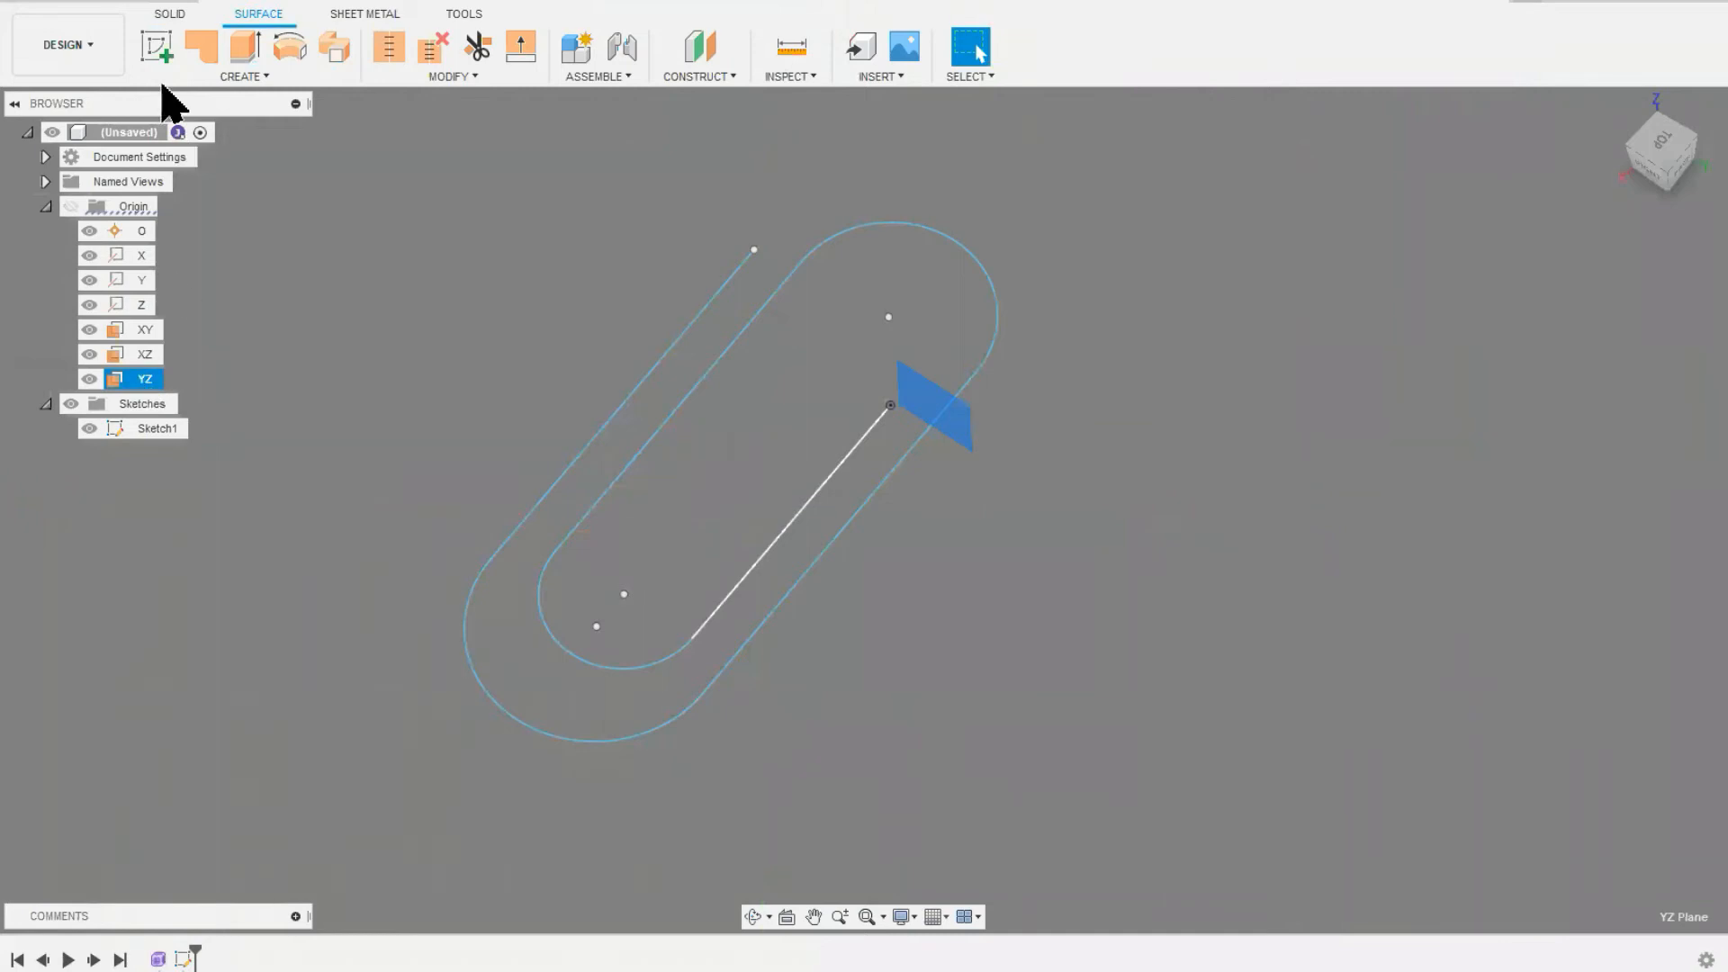
{"action": "left_click", "coordinate": [156, 45]}
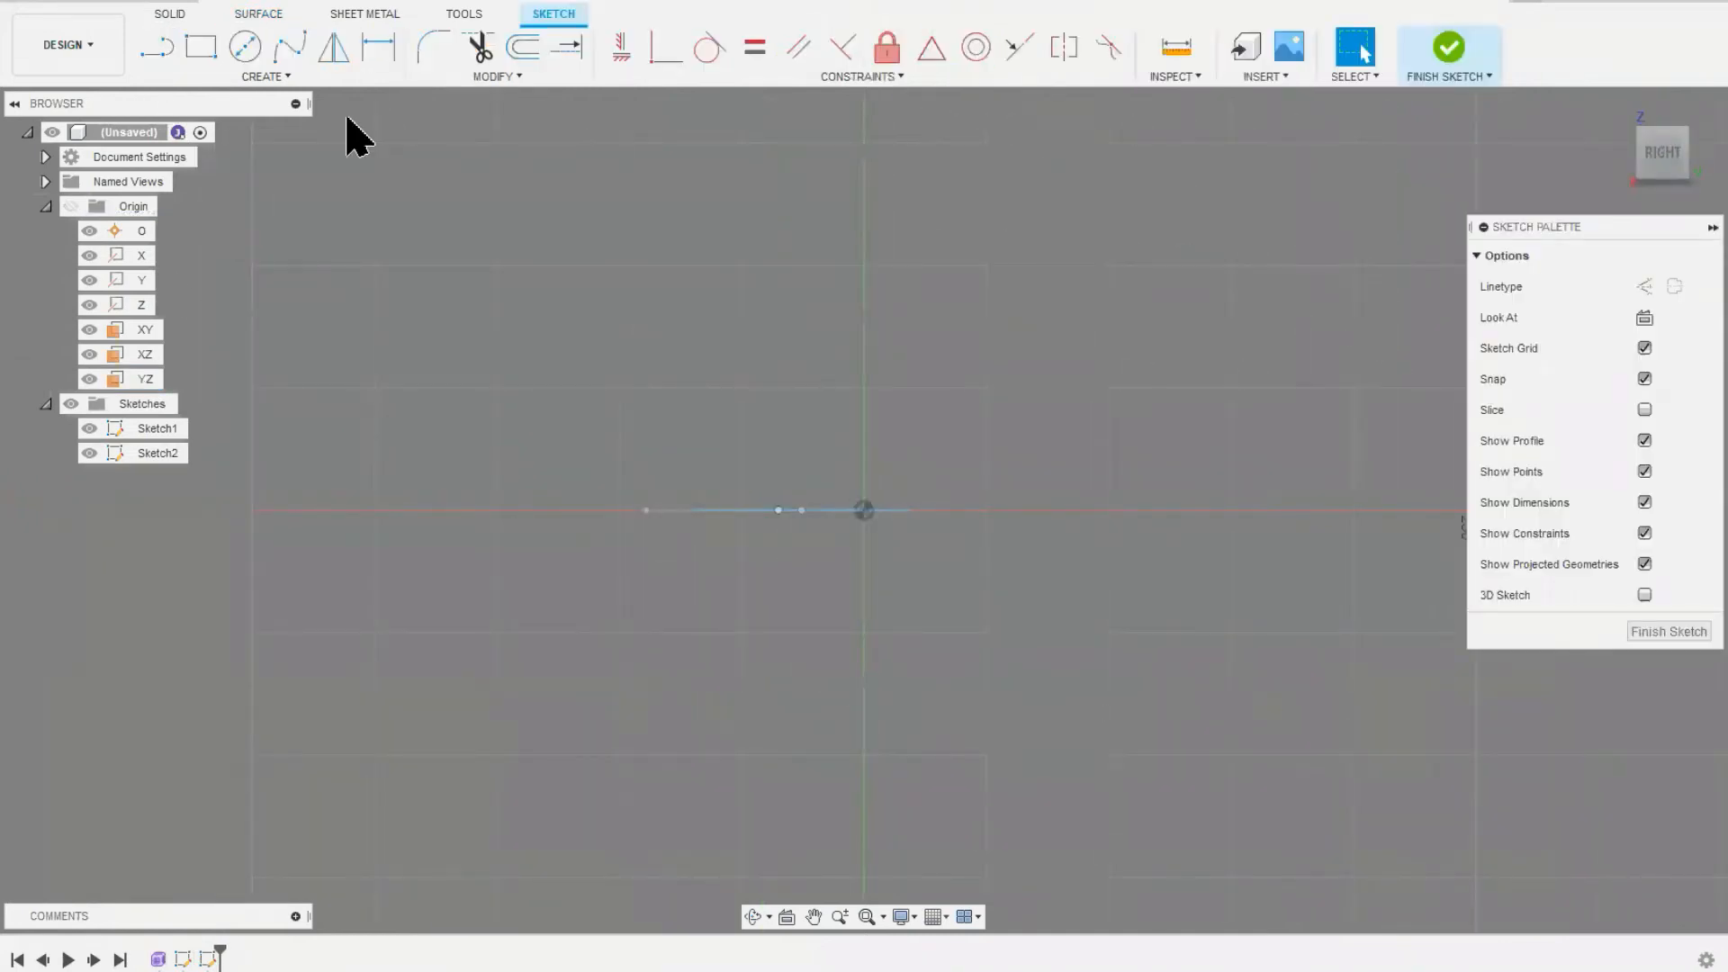
{"action": "middle_click_drag", "start_coordinate": [671, 427], "coordinate": [633, 459], "text": "shift"}
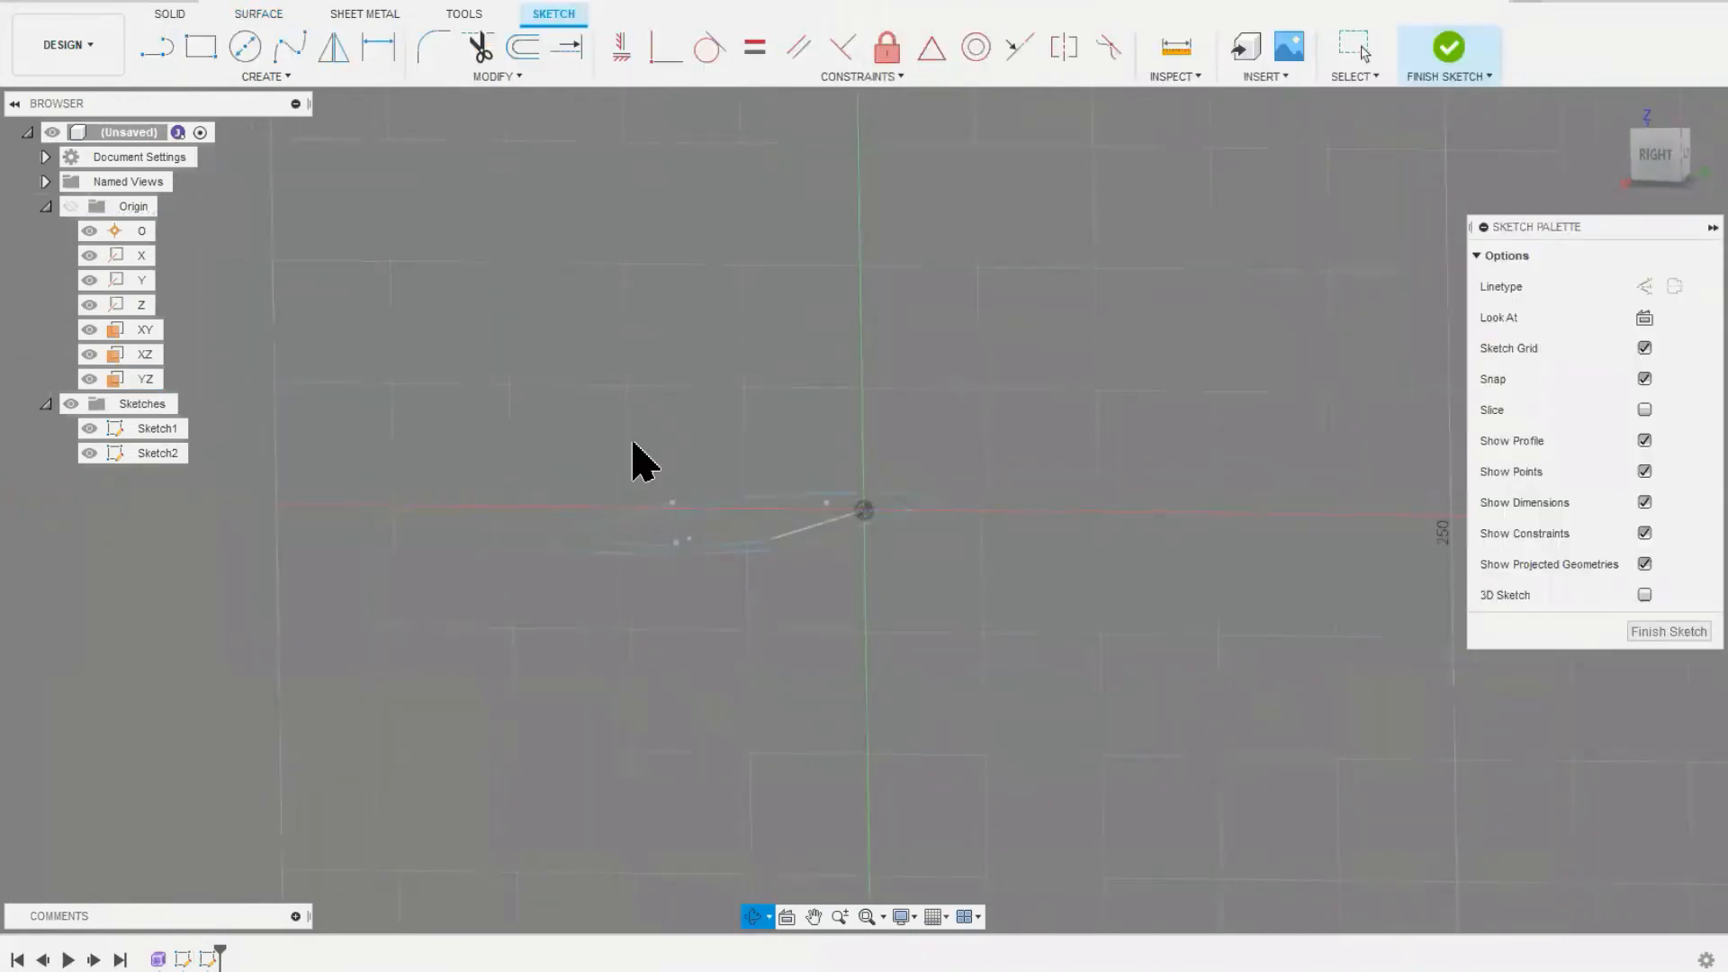
{"action": "left_click", "coordinate": [244, 49]}
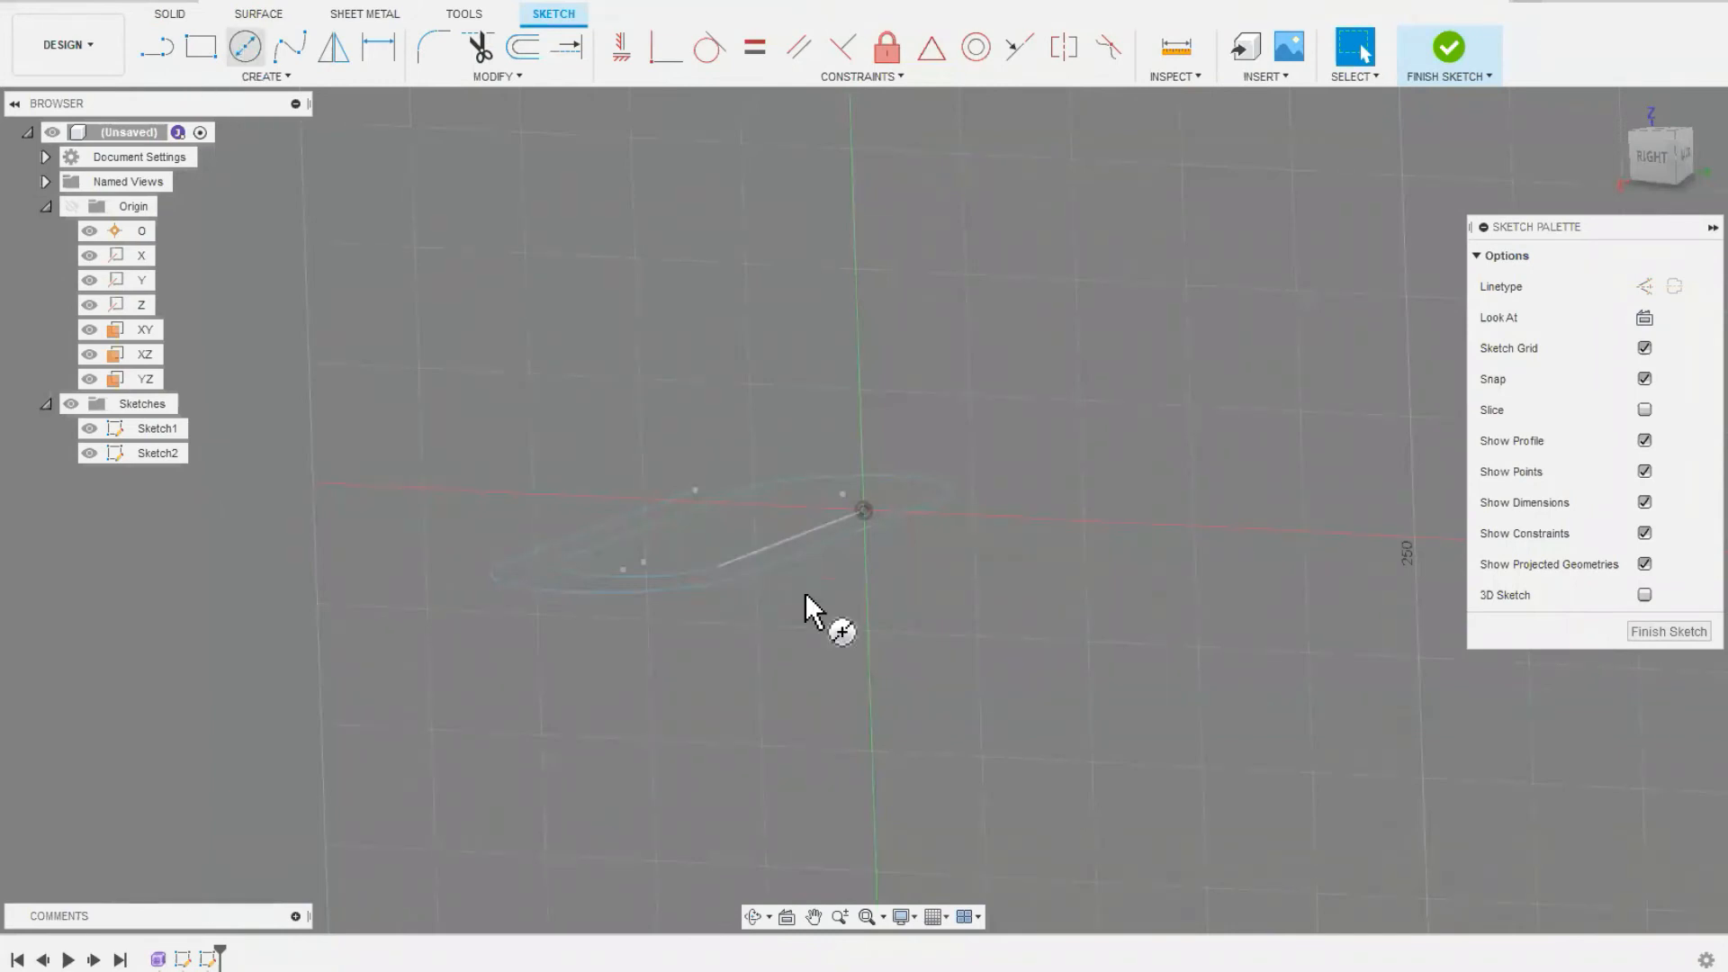
{"action": "left_click", "coordinate": [864, 510]}
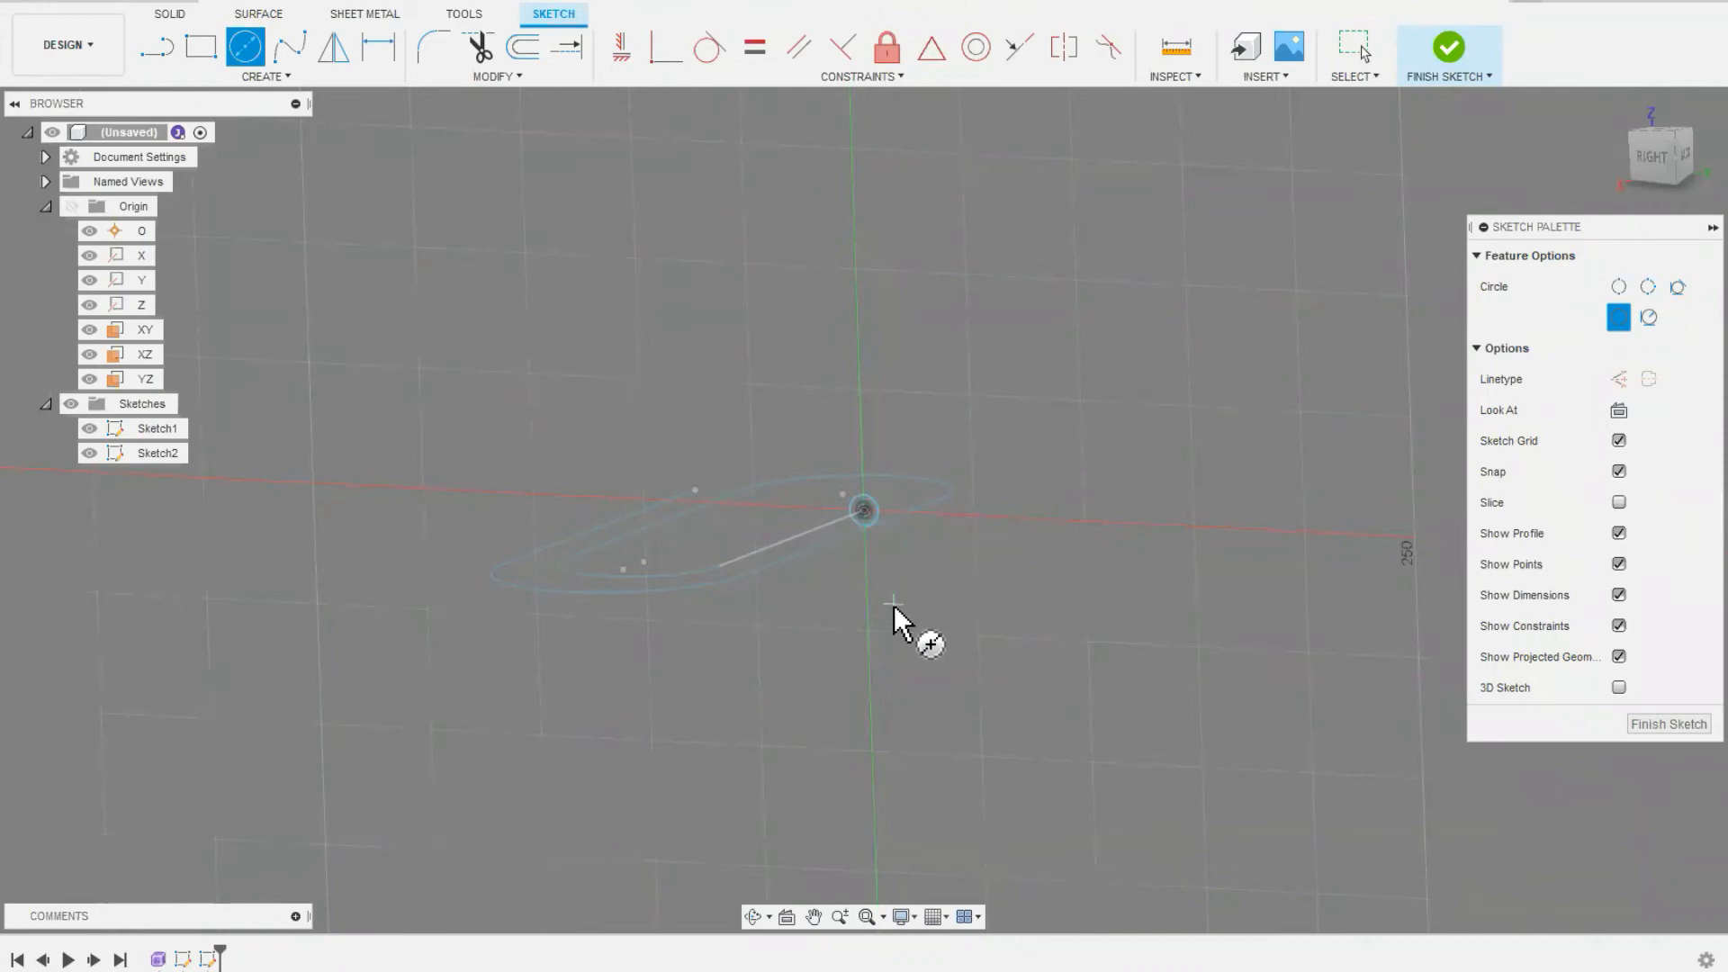
{"action": "left_click", "coordinate": [1669, 724]}
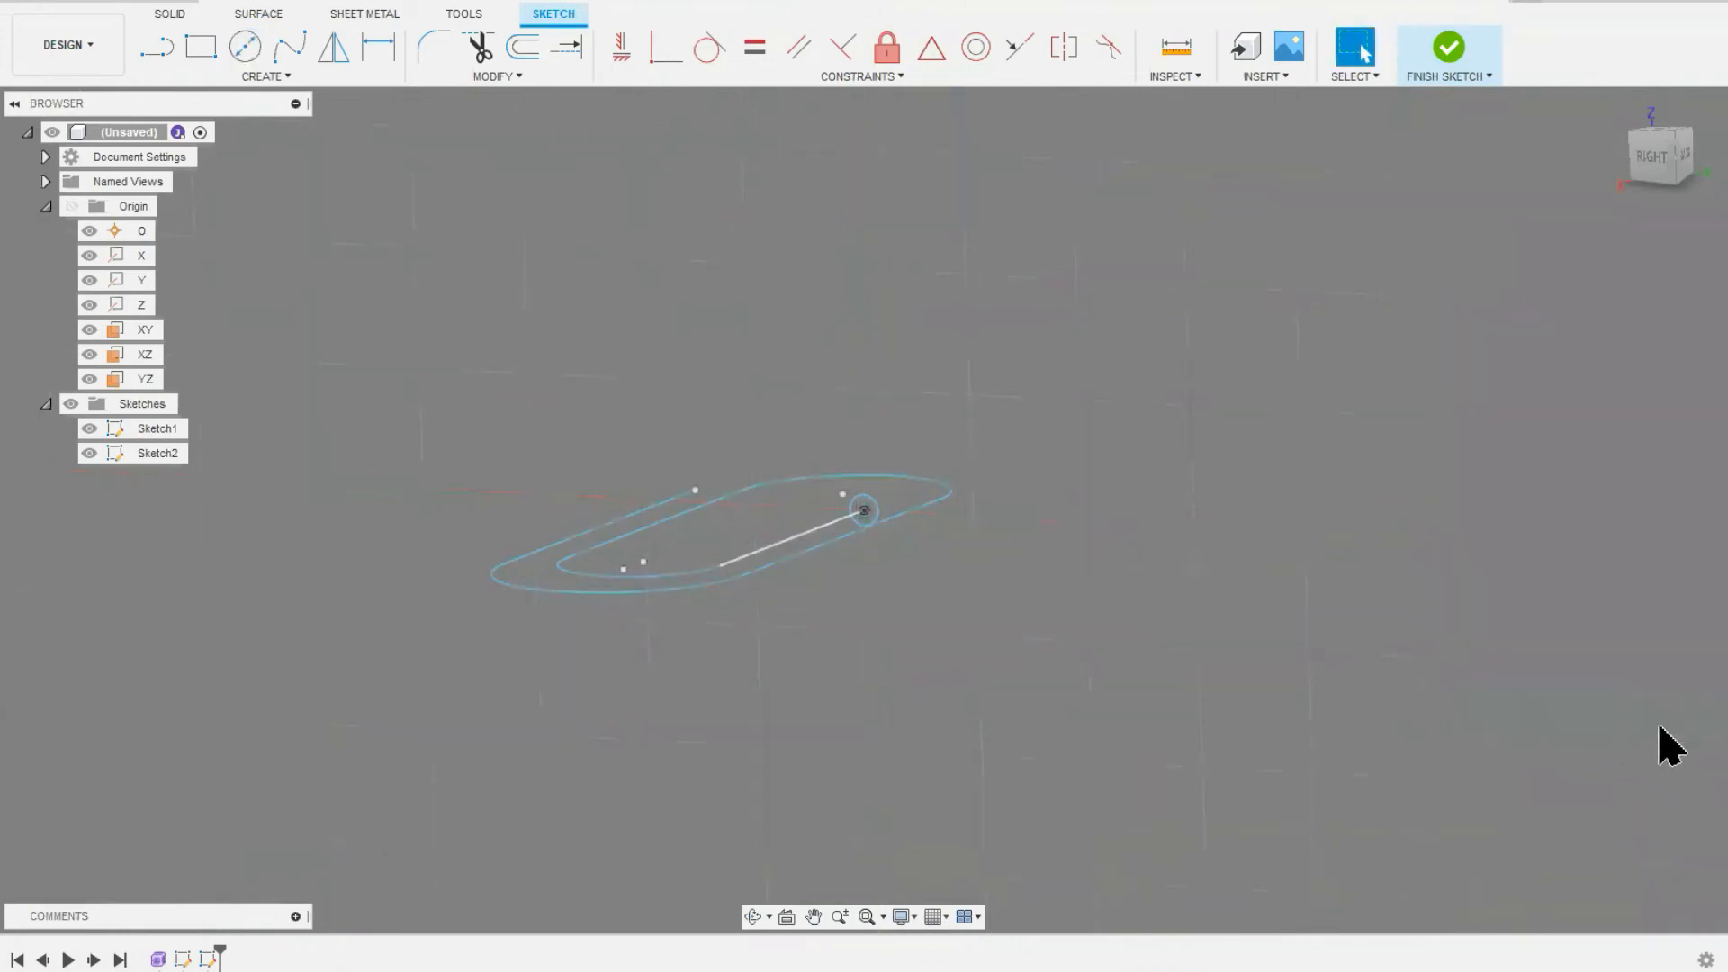
{"action": "mouse_move", "coordinate": [987, 552]}
{"action": "middle_mouse_down", "text": "shift"}
{"action": "mouse_move", "coordinate": [987, 582]}
{"action": "mouse_move", "coordinate": [945, 603]}
{"action": "mouse_move", "coordinate": [972, 625]}
{"action": "middle_mouse_up", "text": "shift"}
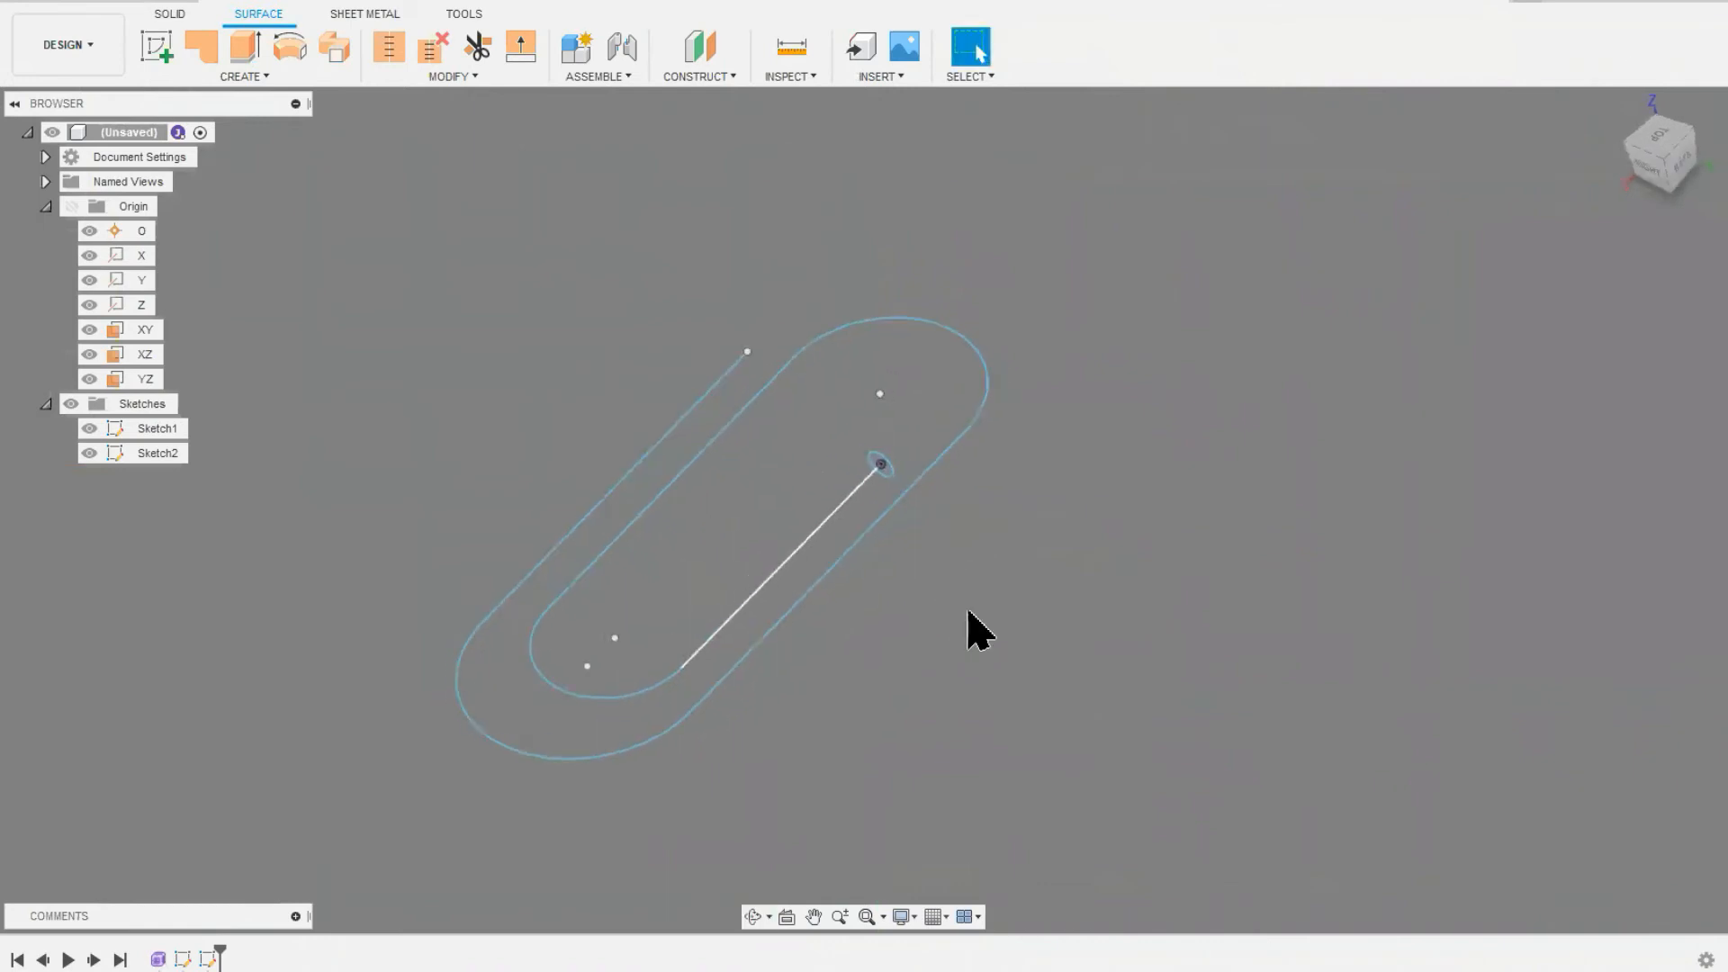
Step: Sweep the circle along the chained spiral path as a new surface body, inspect its ends, and undo the sweep
{"action": "left_click", "coordinate": [336, 56]}
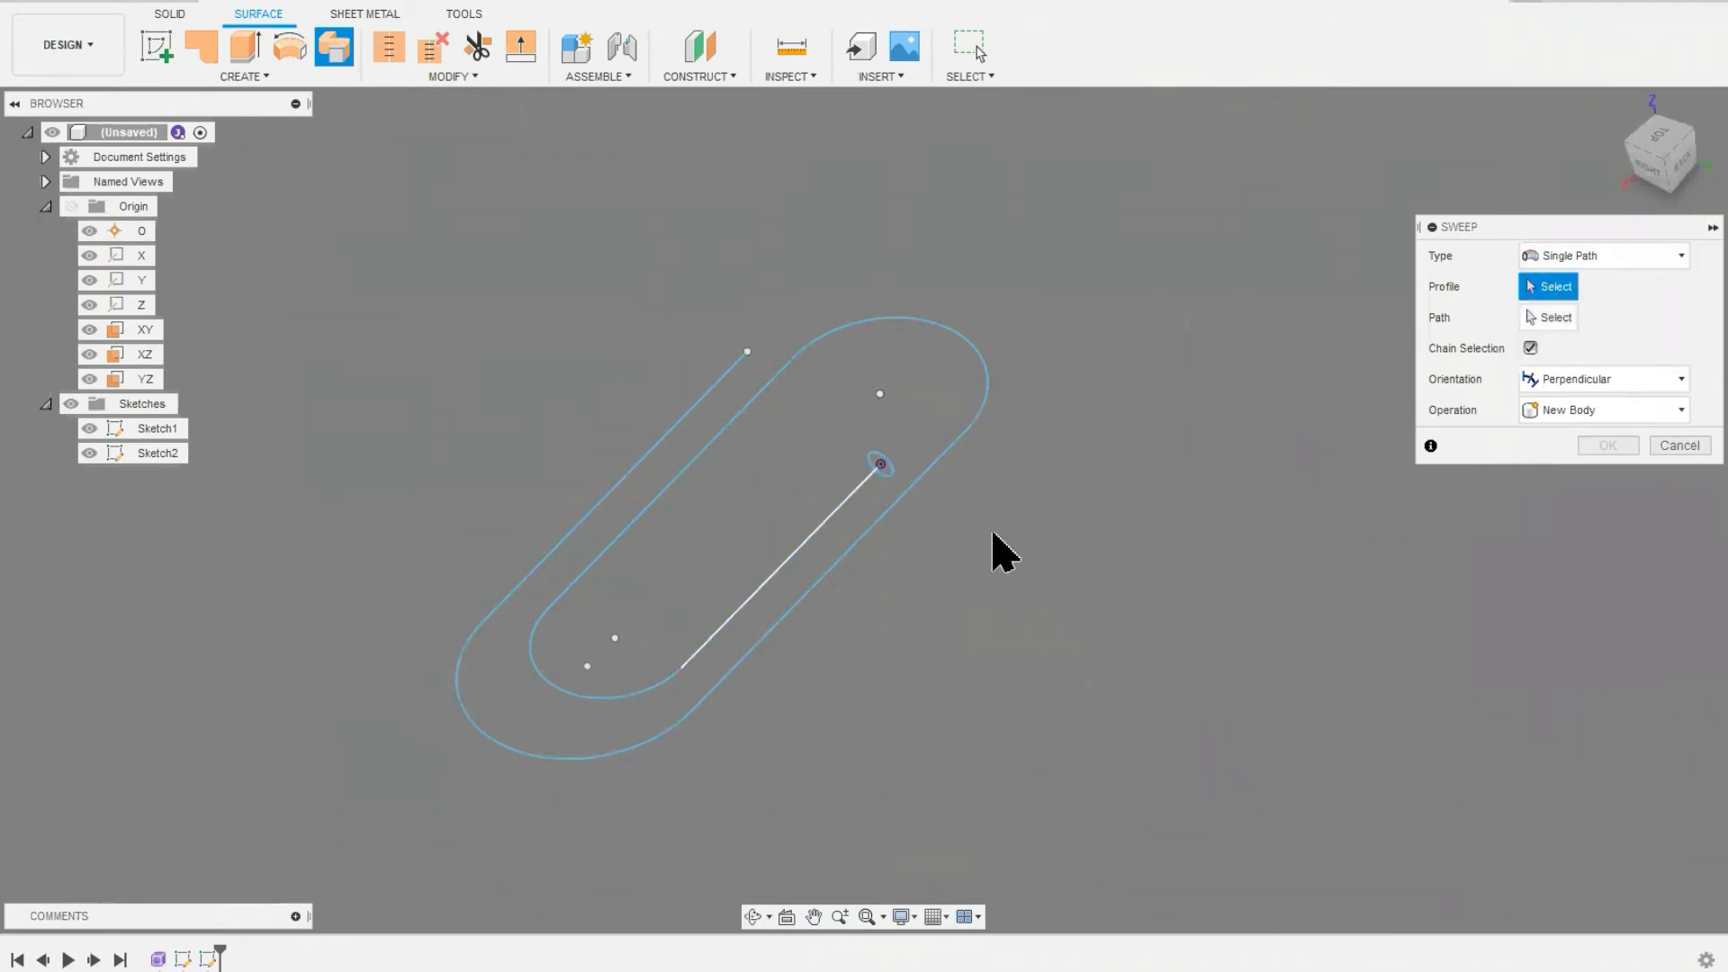
{"action": "left_click", "coordinate": [894, 469]}
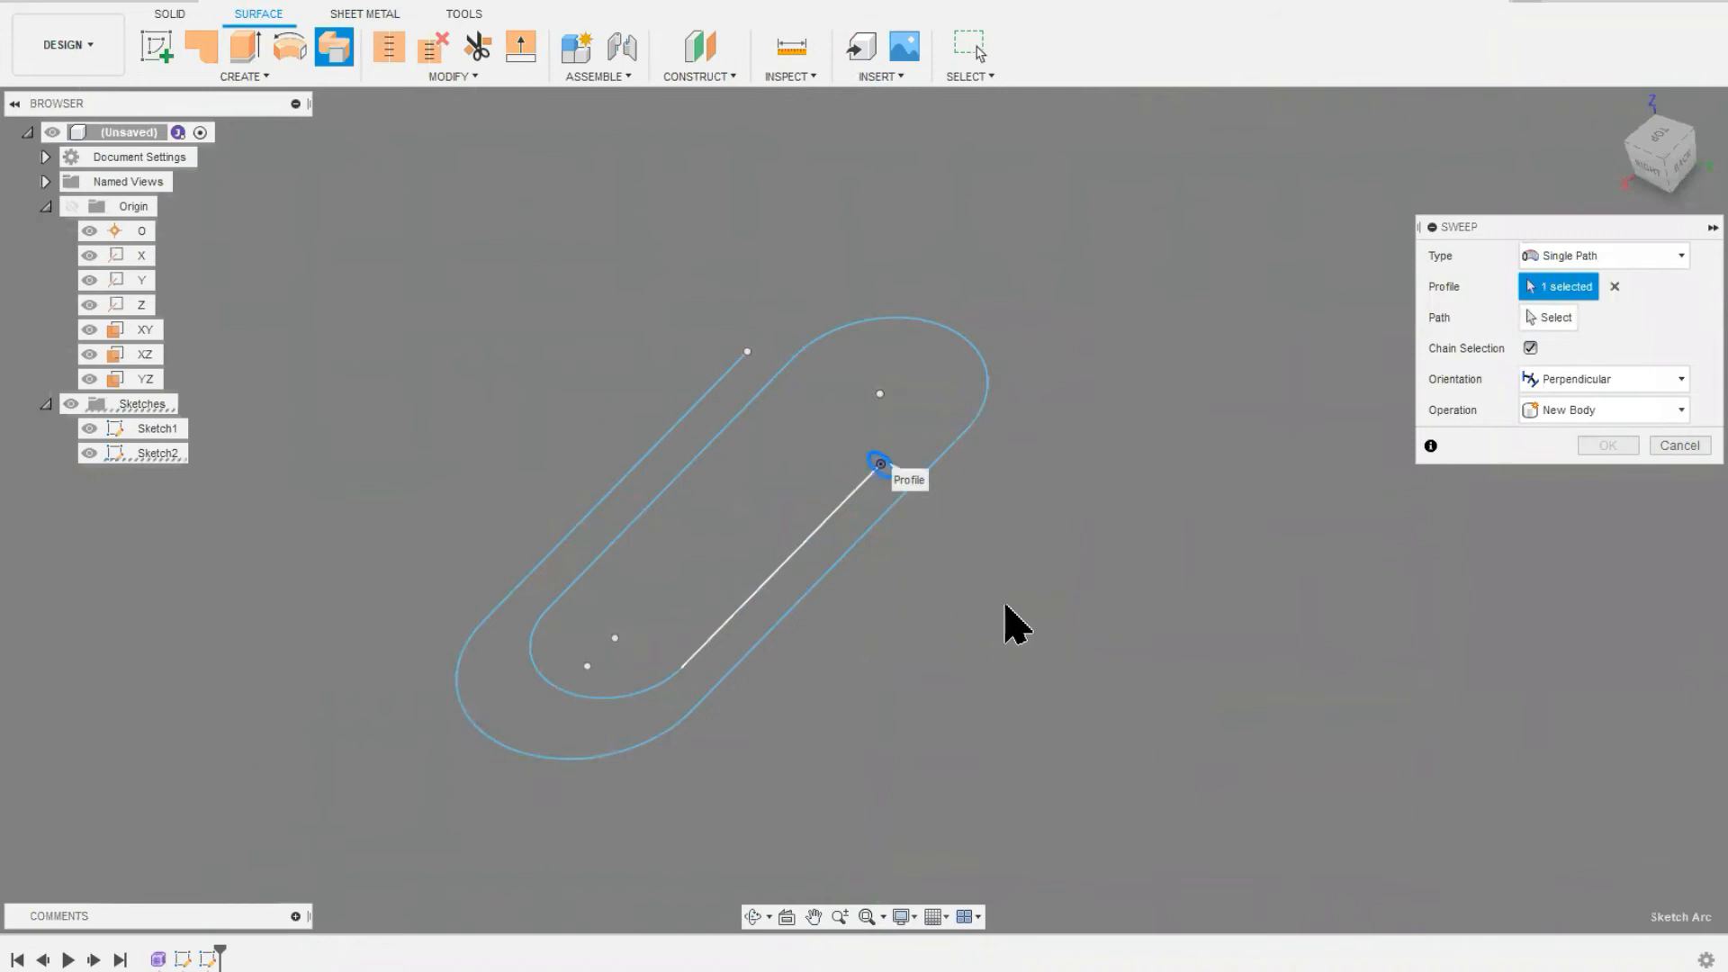
{"action": "left_click", "coordinate": [1560, 320]}
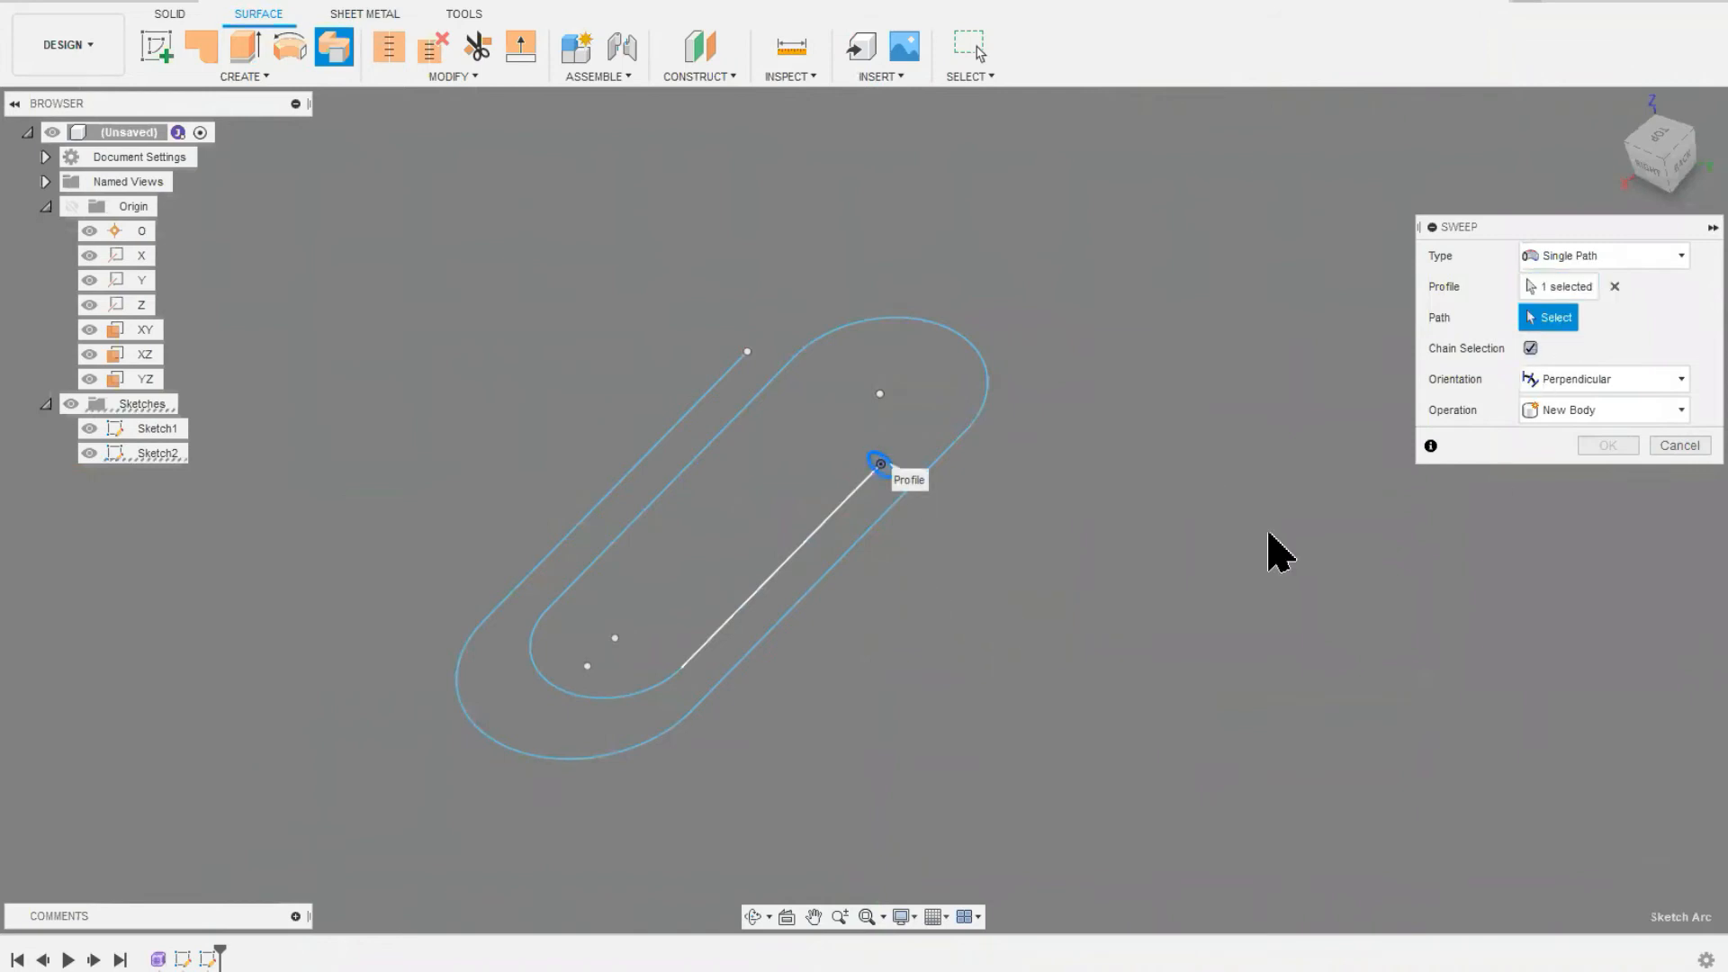
{"action": "left_click", "coordinate": [879, 540]}
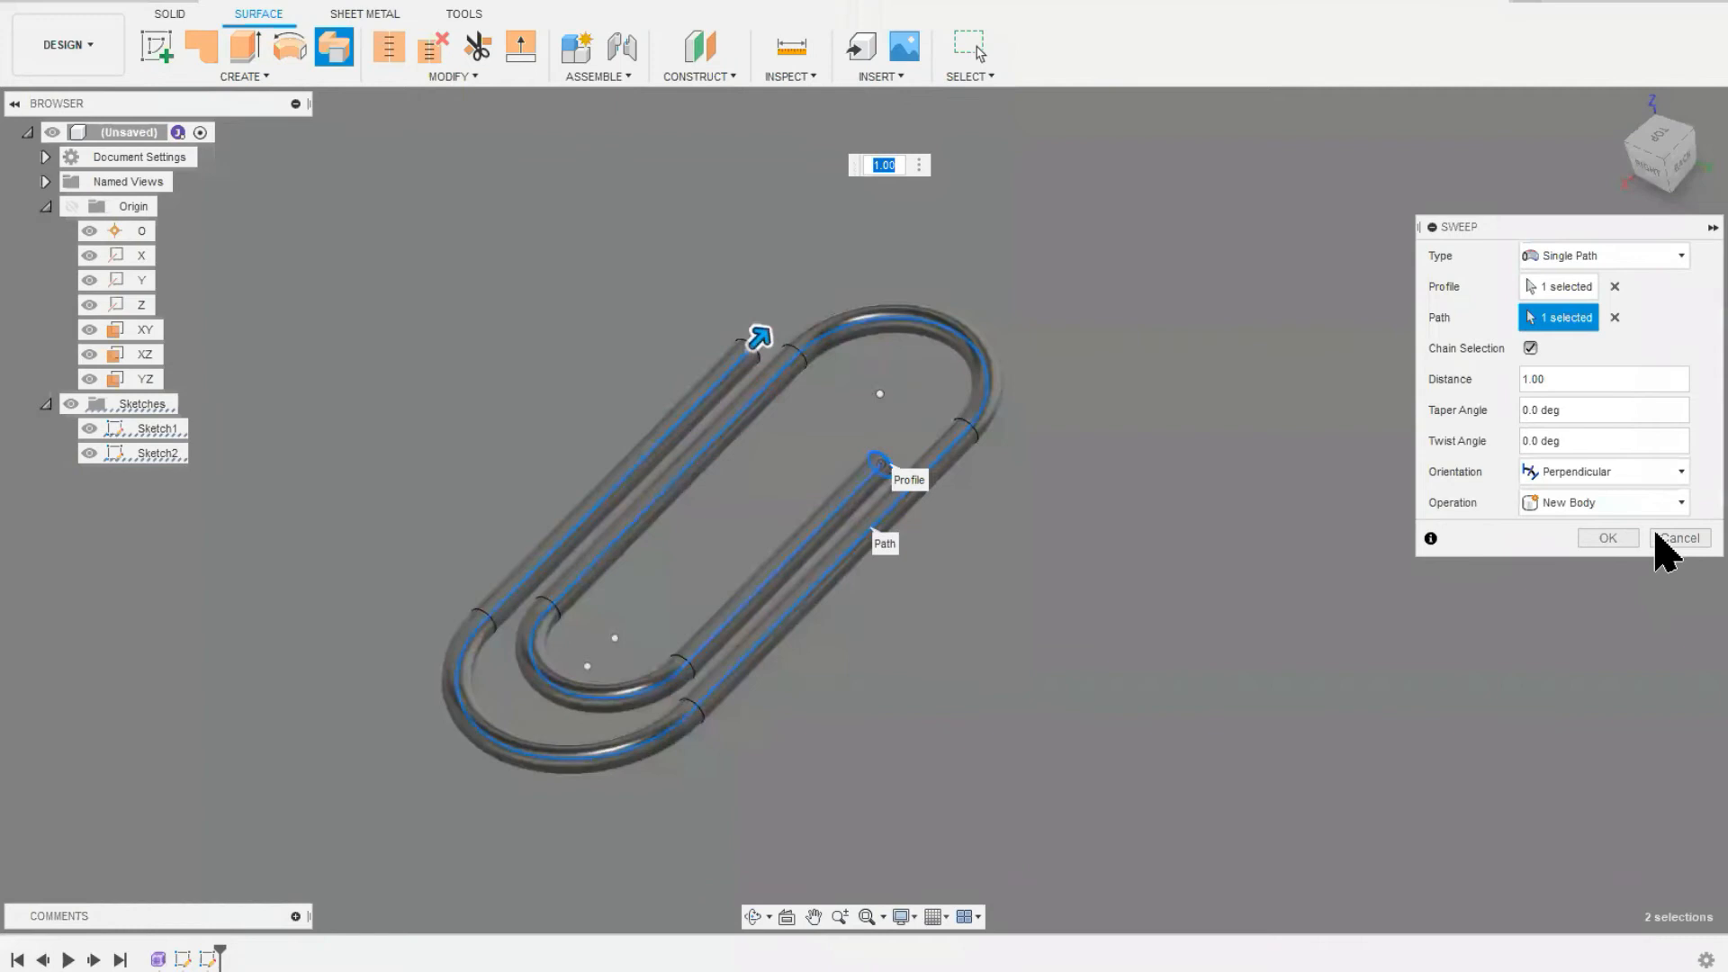
{"action": "left_click", "coordinate": [1608, 539]}
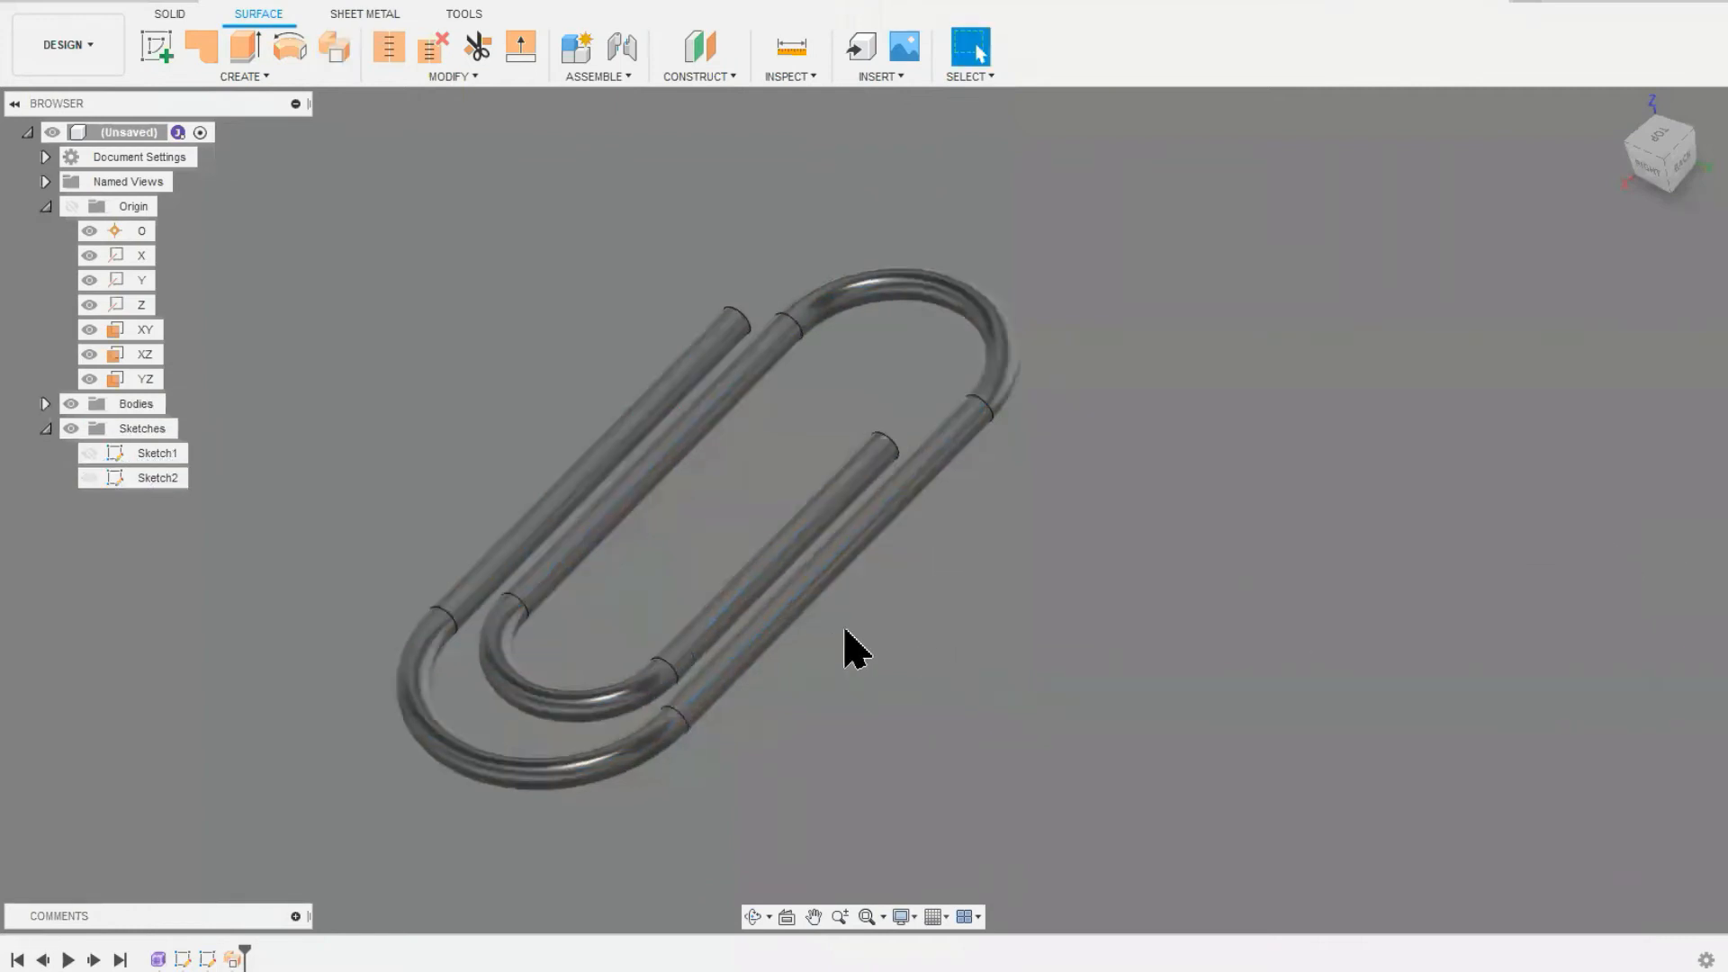
{"action": "middle_click_drag", "start_coordinate": [1196, 686], "coordinate": [990, 702], "text": "shift"}
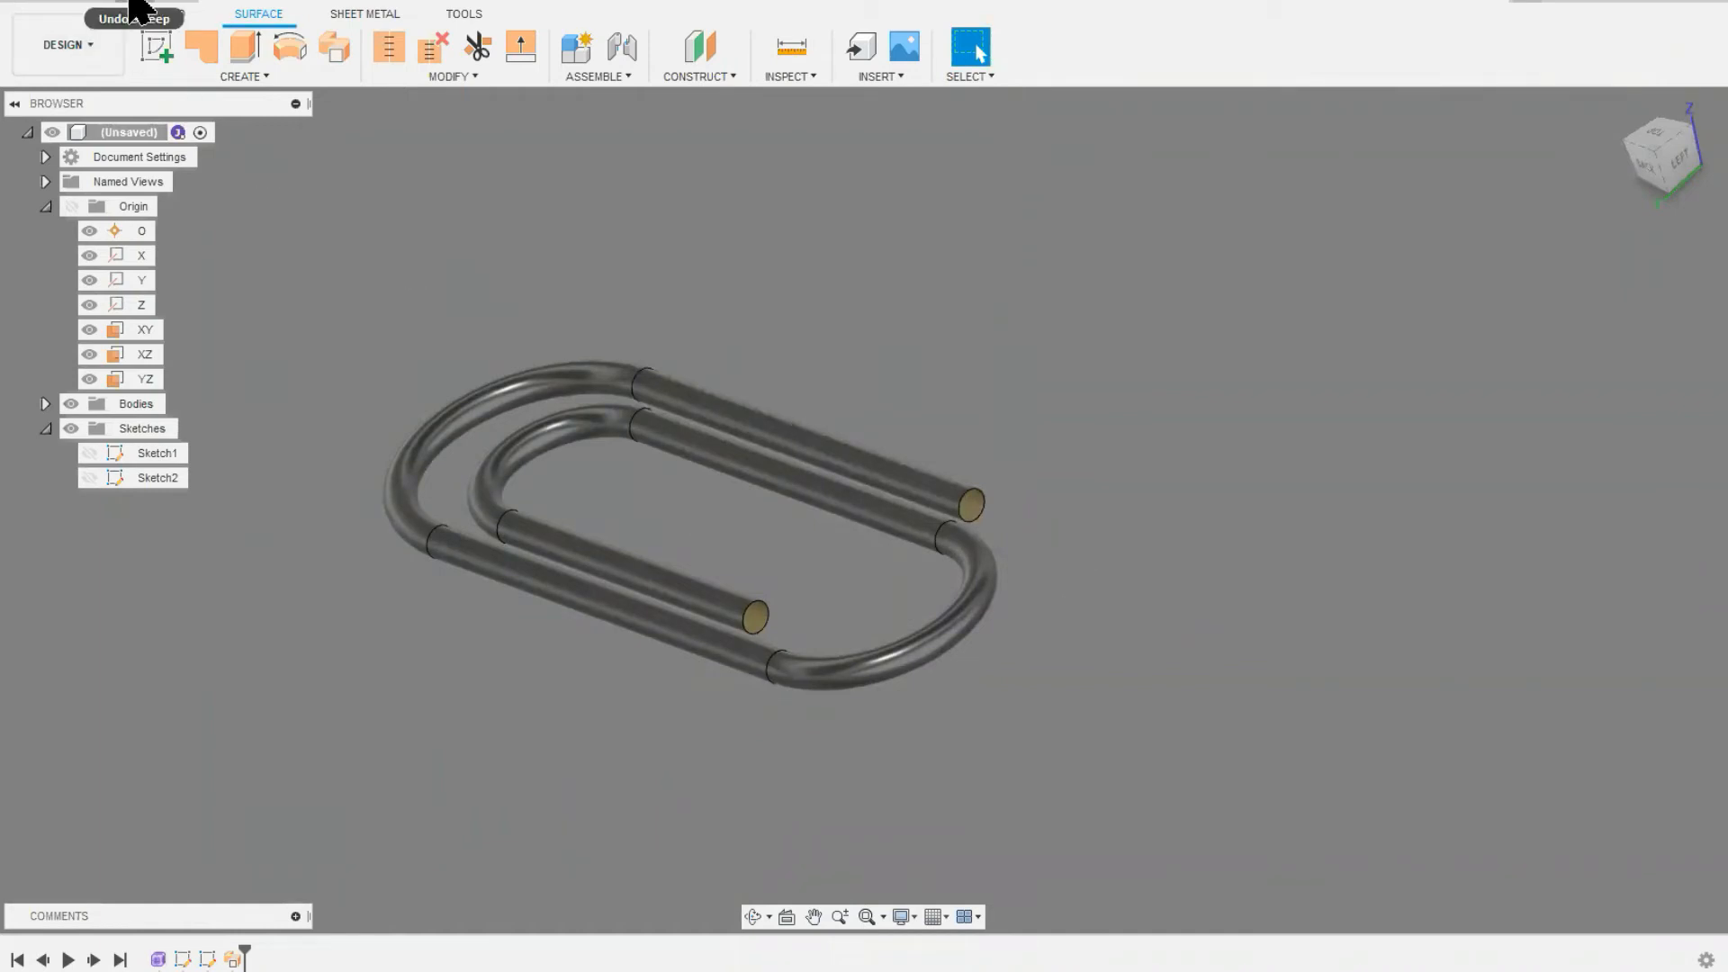
{"action": "left_click", "coordinate": [135, 7]}
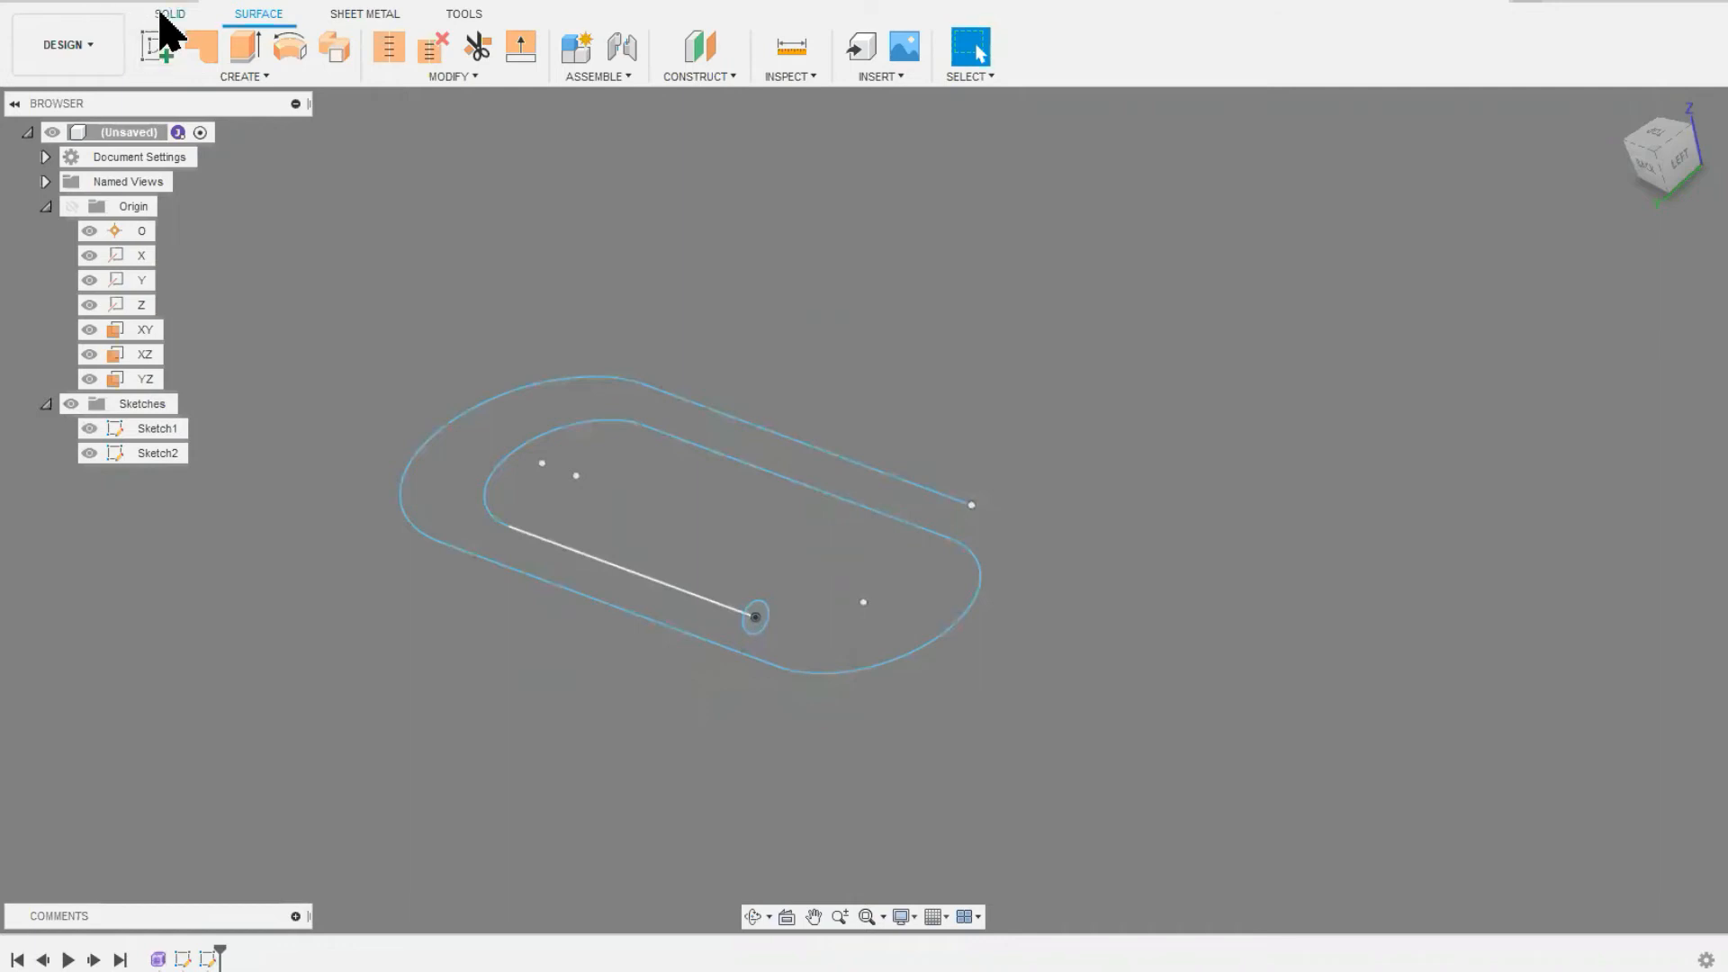
Step: Sweep the circular profile along the spiral path as a new solid body with perpendicular orientation
{"action": "left_click", "coordinate": [166, 16]}
{"action": "left_click", "coordinate": [198, 50]}
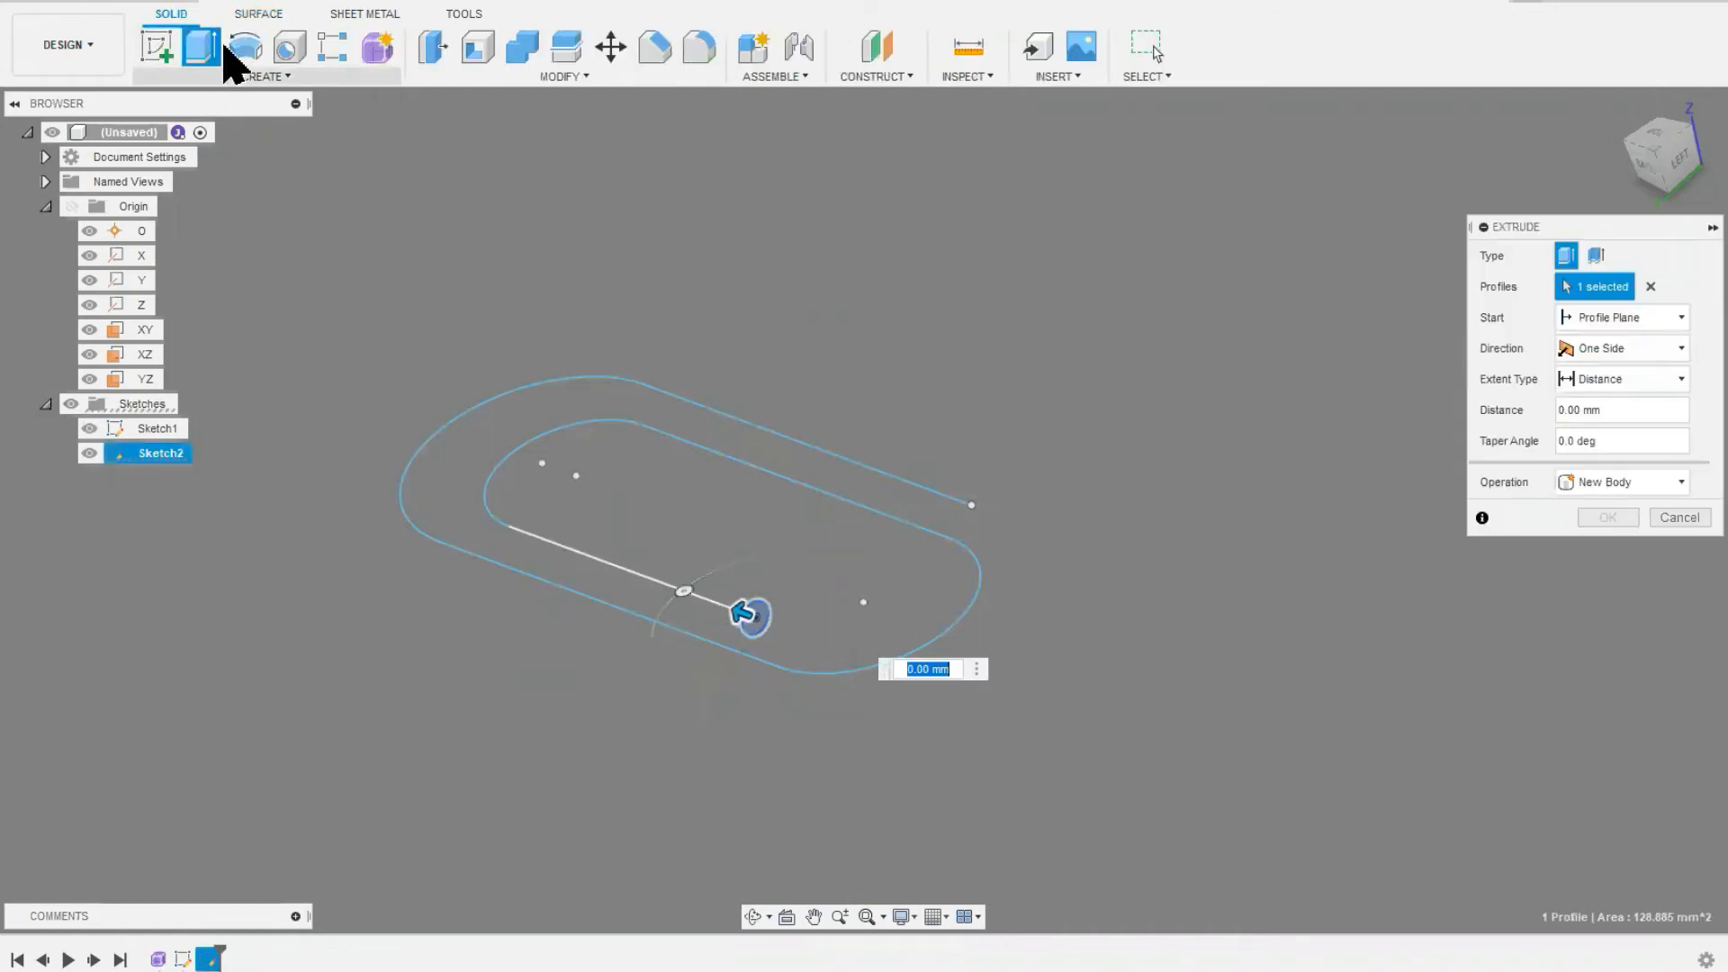
{"action": "left_click", "coordinate": [268, 76]}
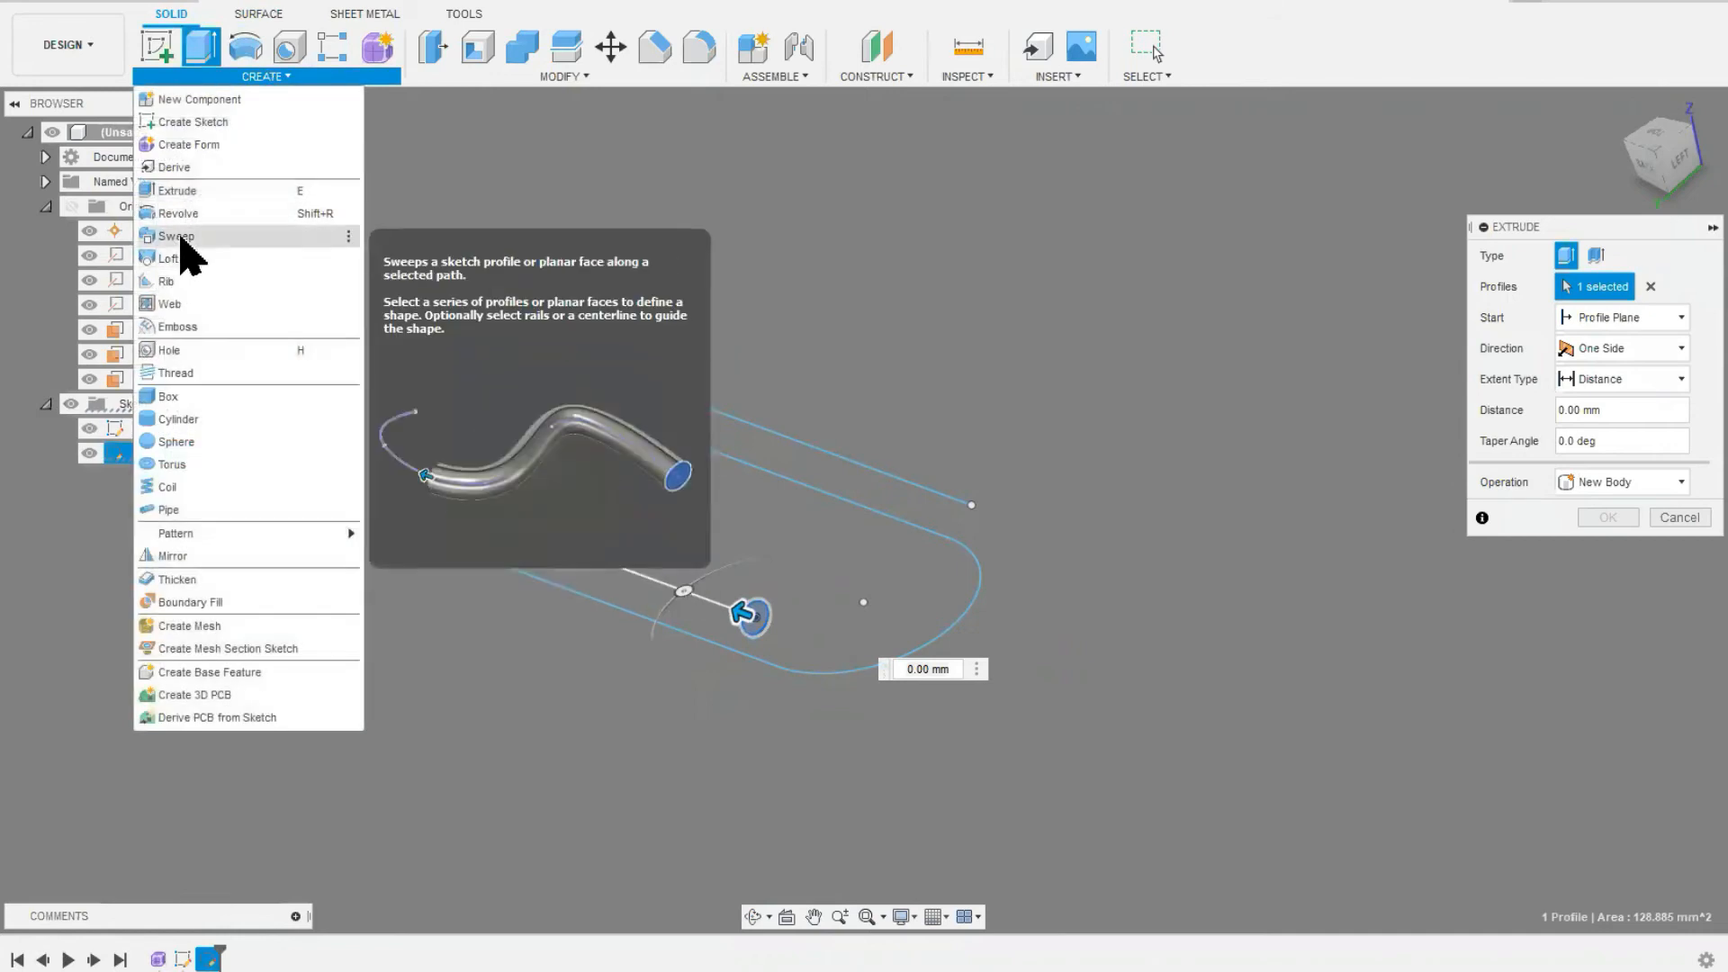
{"action": "left_click", "coordinate": [176, 236]}
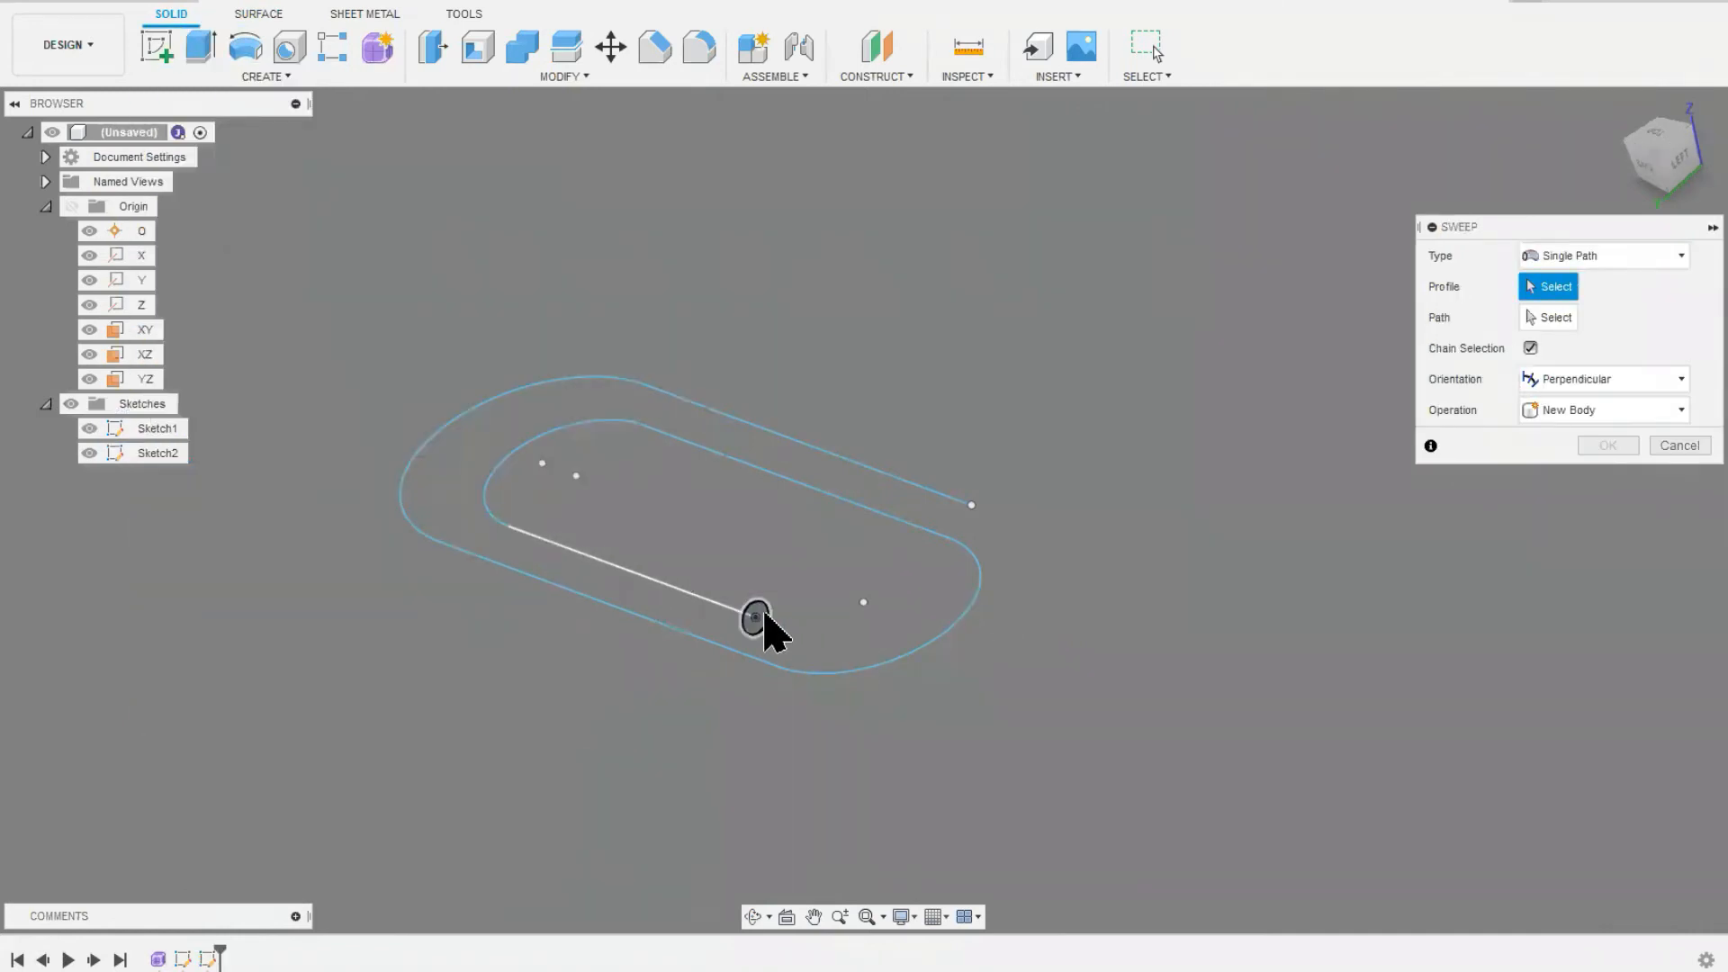
{"action": "left_click", "coordinate": [757, 619]}
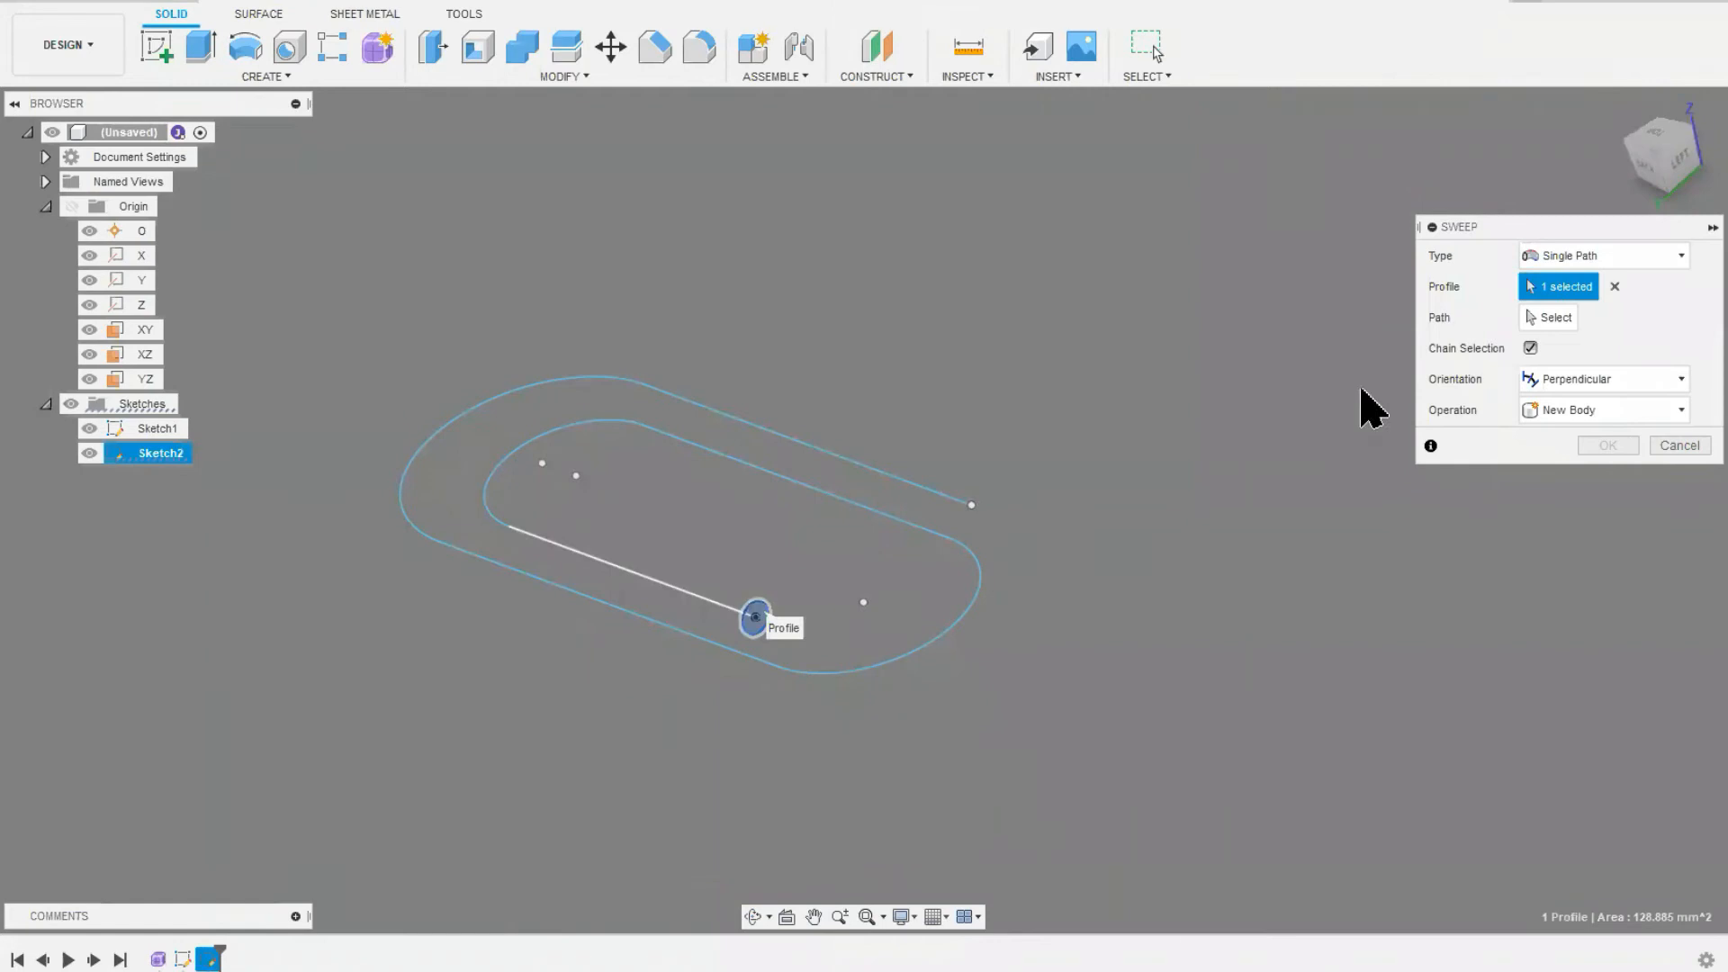
{"action": "left_click", "coordinate": [1548, 319]}
{"action": "left_click", "coordinate": [887, 517]}
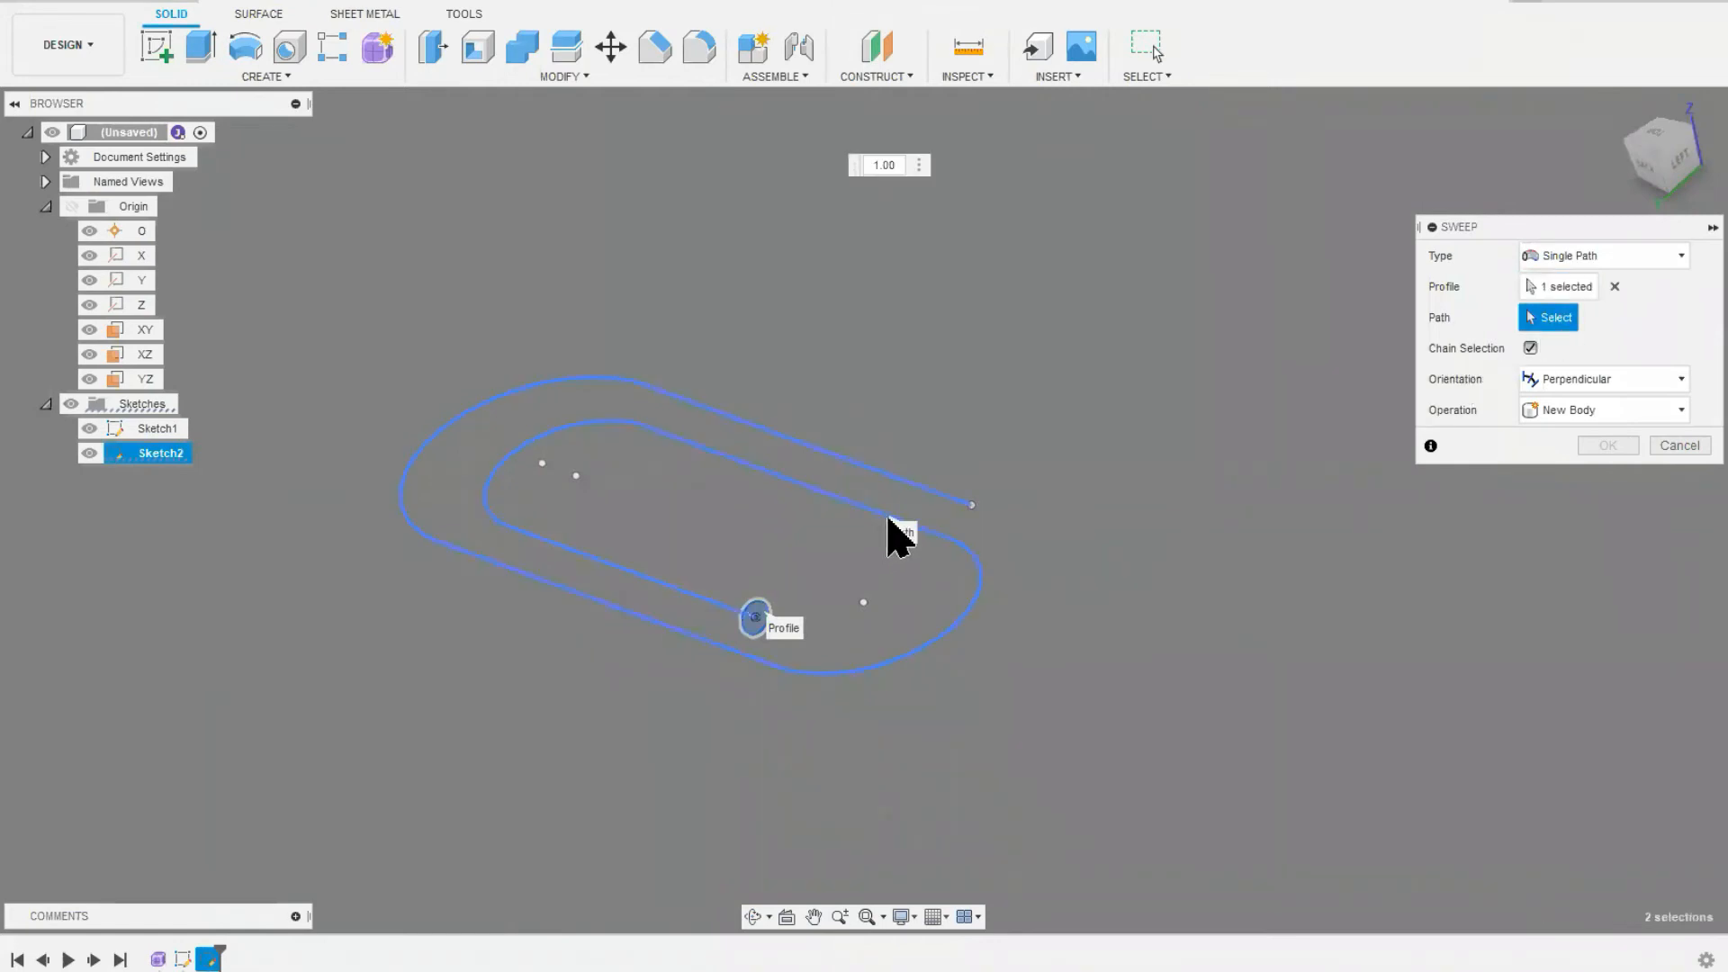
{"action": "left_click", "coordinate": [1605, 536]}
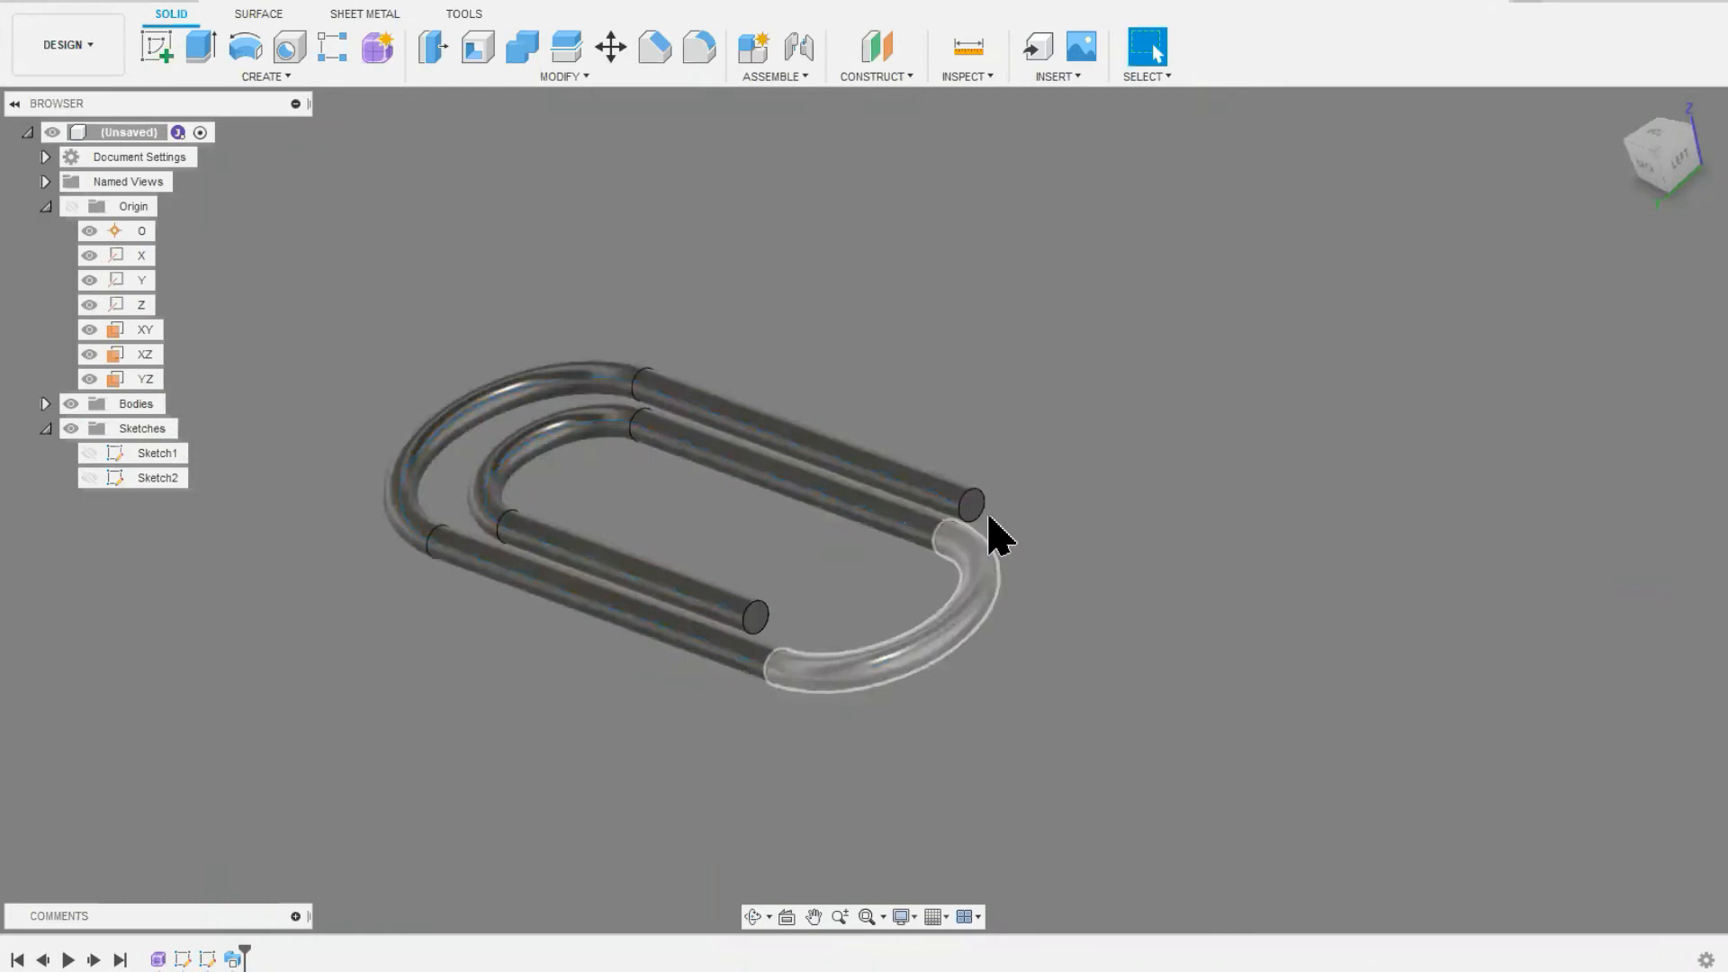
Step: Examine the swept solid's end faces up close, and check the component's physical properties
{"action": "scroll", "coordinate": [990, 531], "scroll_direction": "up", "scroll_amount": 2}
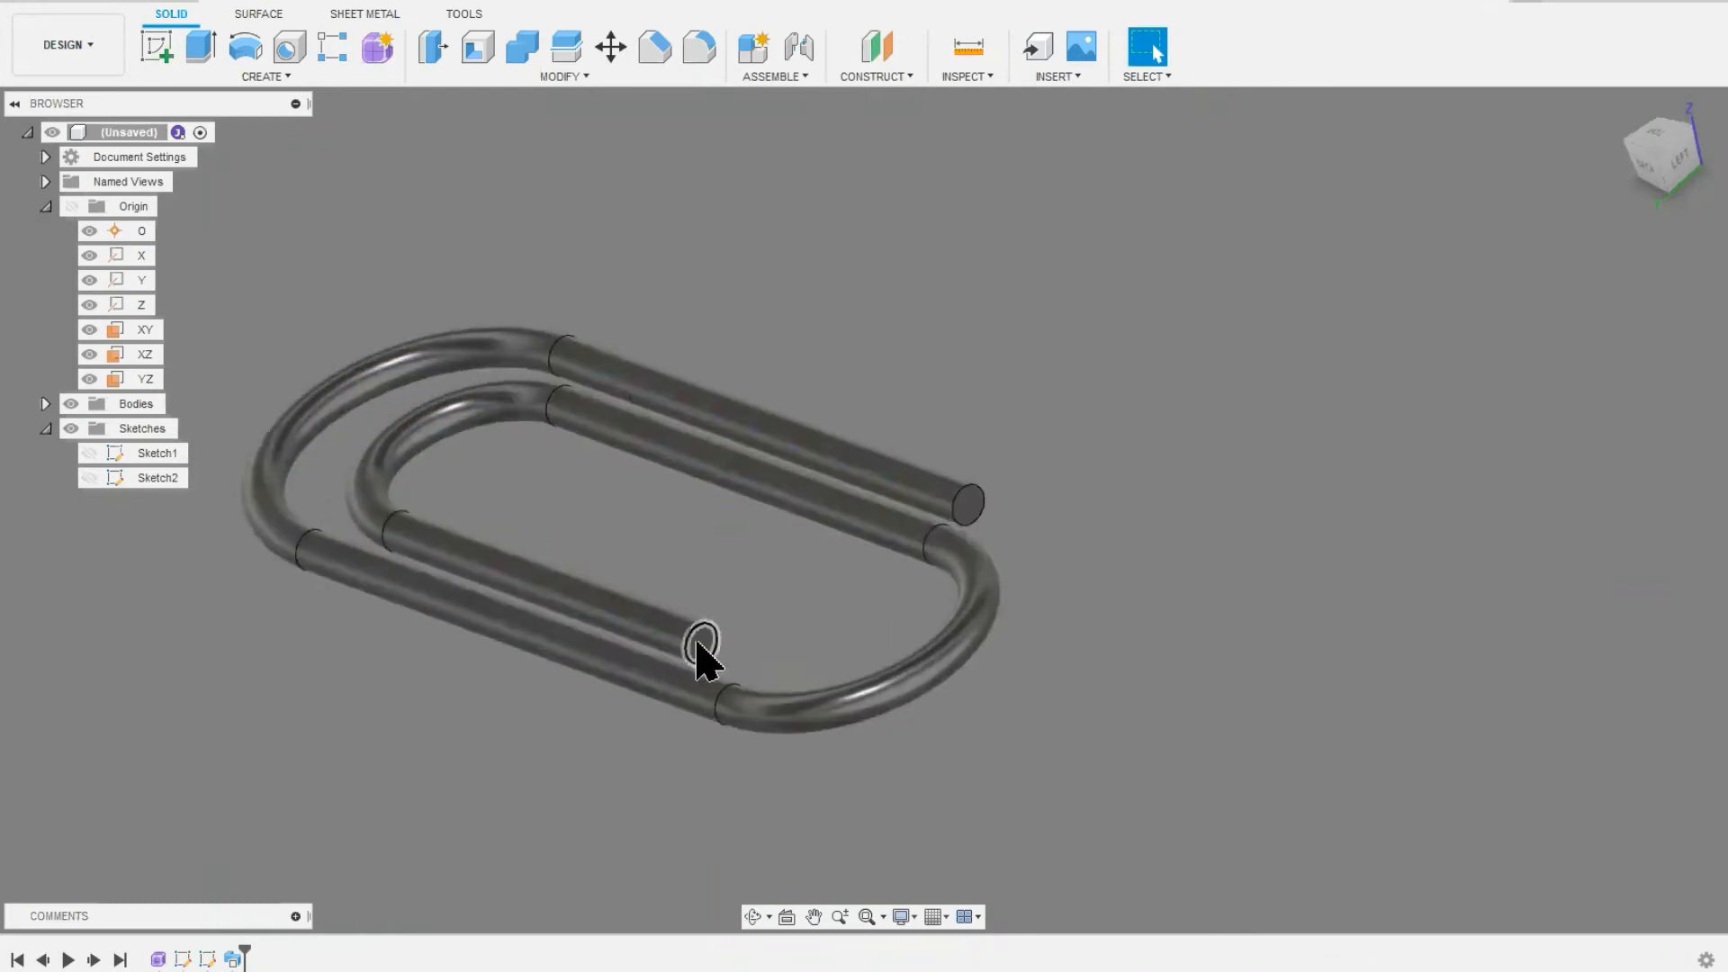
{"action": "scroll", "coordinate": [968, 506], "scroll_direction": "up", "scroll_amount": 3}
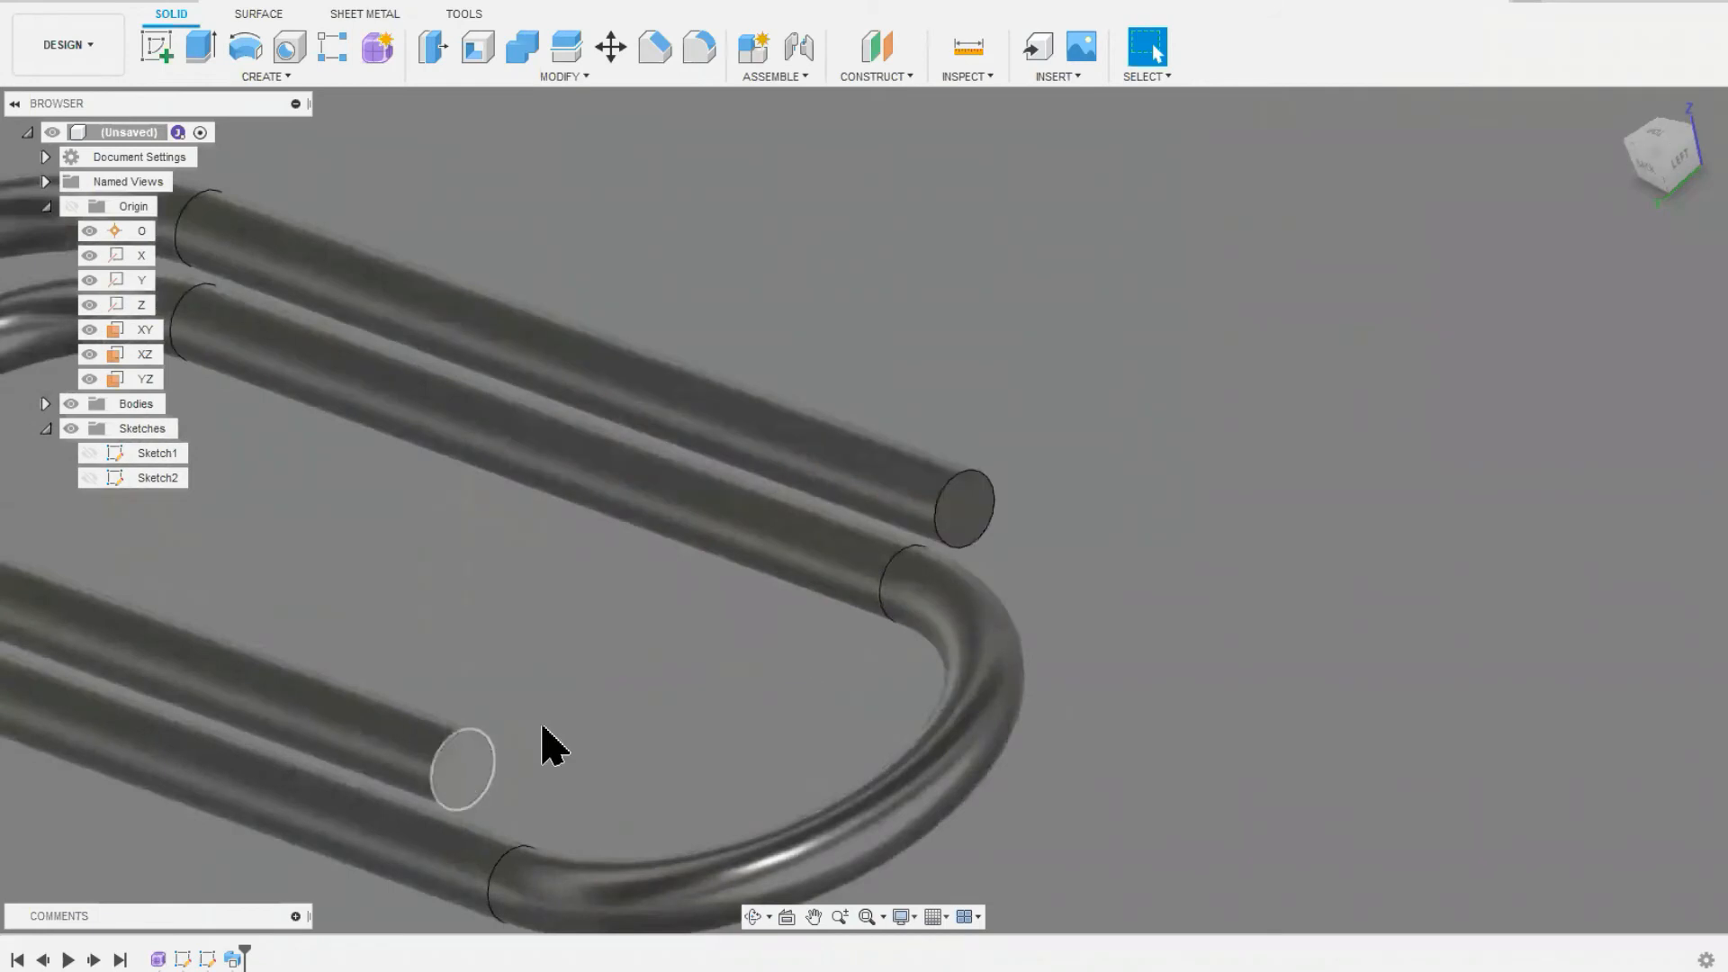
{"action": "scroll", "coordinate": [629, 694], "scroll_direction": "down", "scroll_amount": 5}
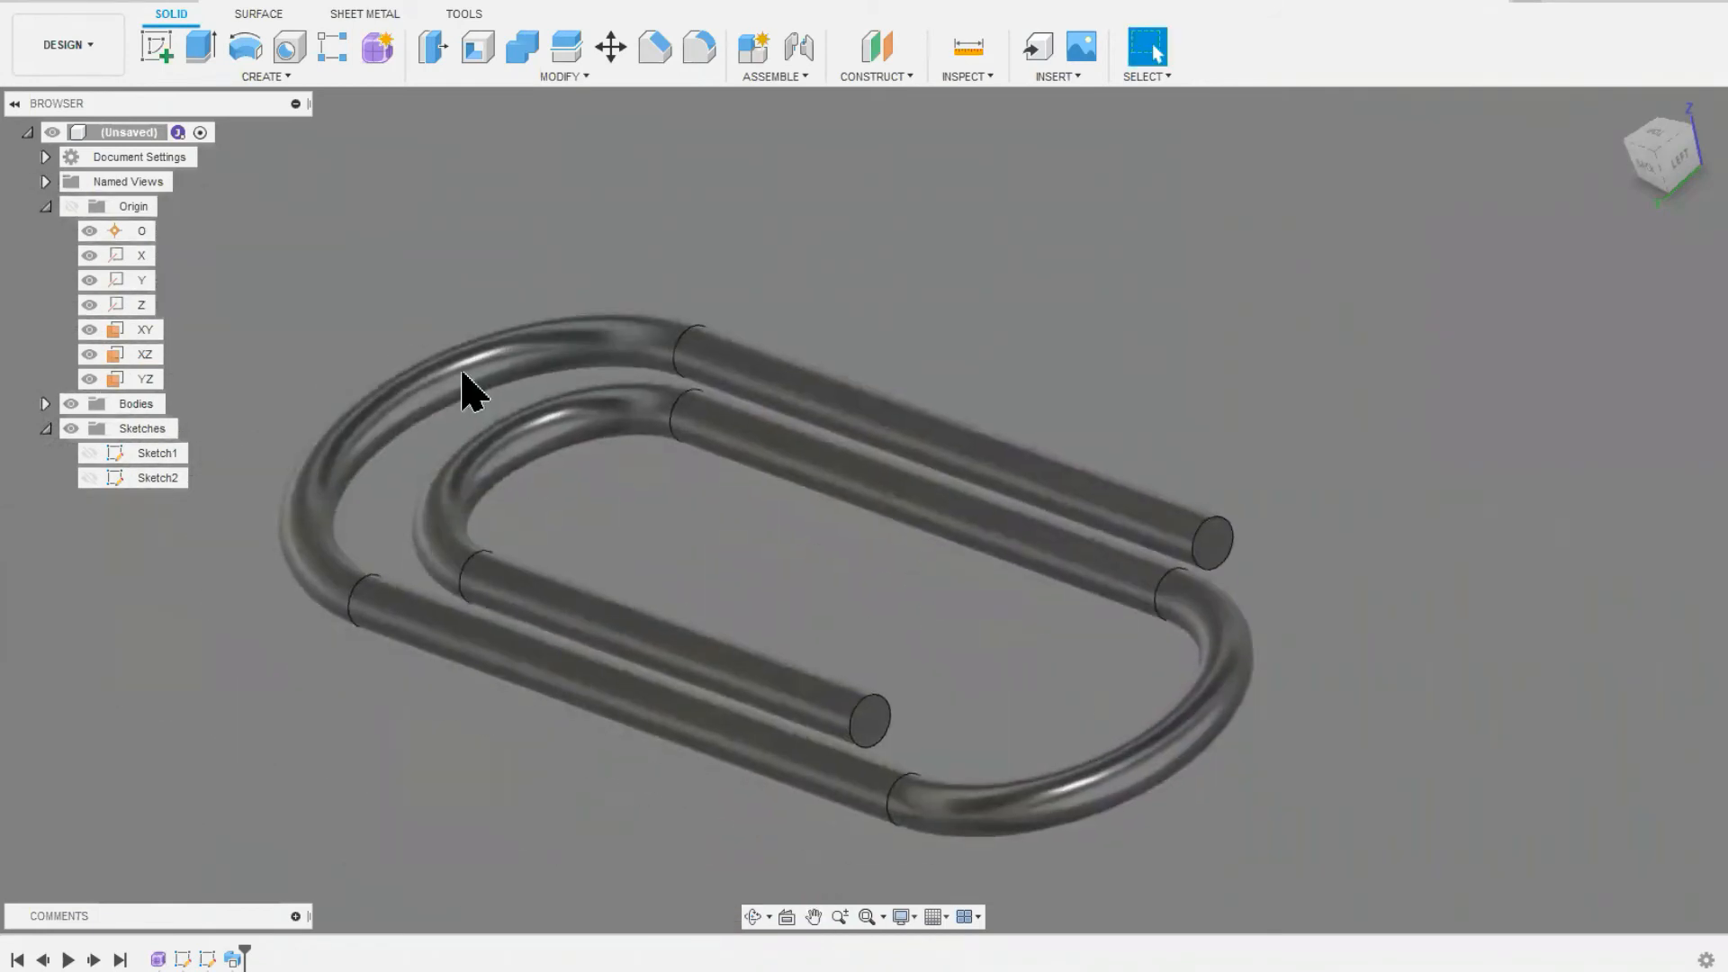
{"action": "left_click", "coordinate": [126, 132]}
{"action": "right_click", "coordinate": [121, 133]}
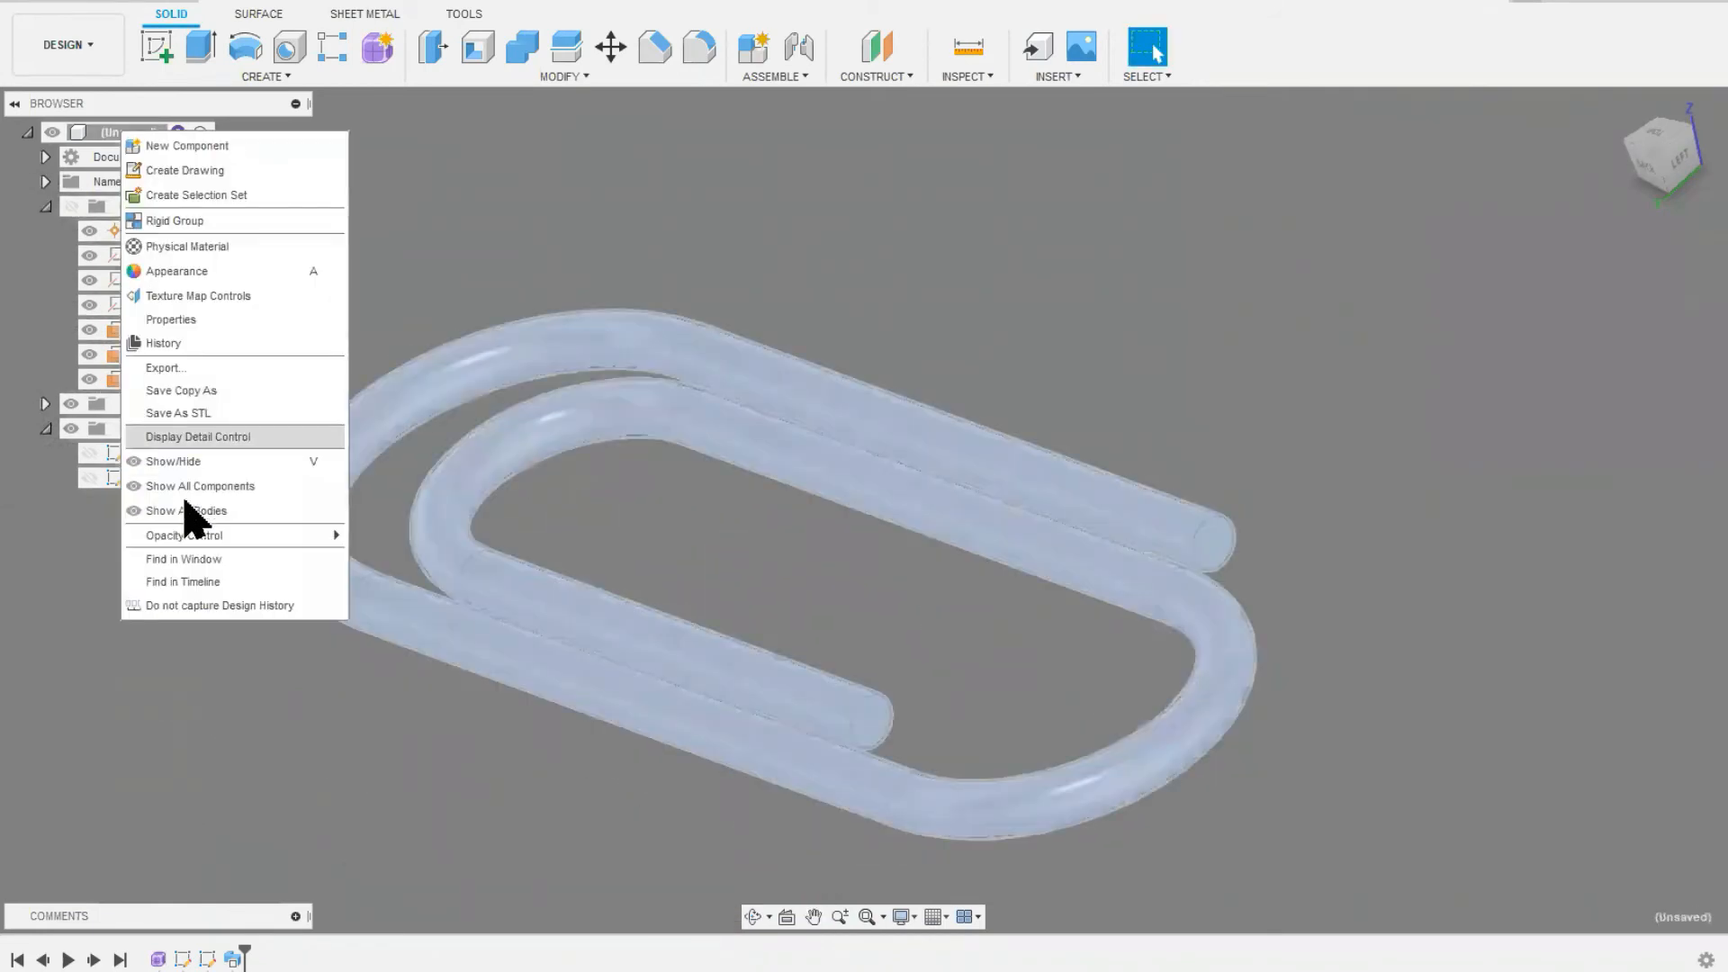
{"action": "left_click", "coordinate": [171, 320]}
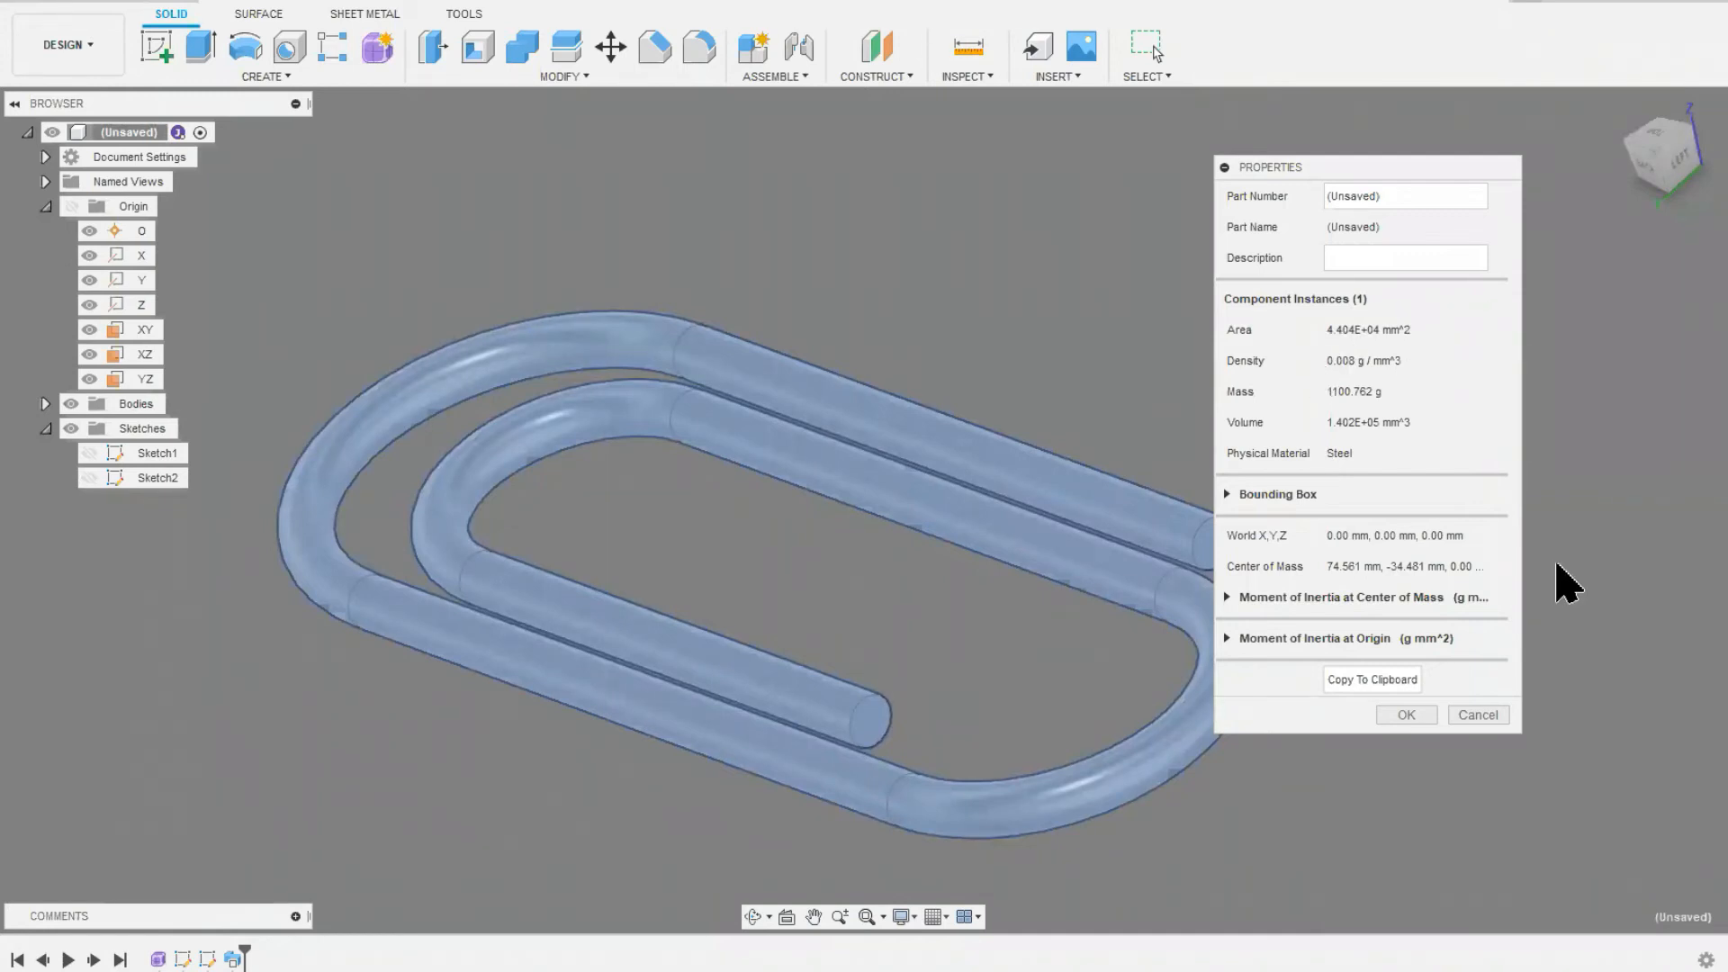
{"action": "left_click", "coordinate": [1462, 714]}
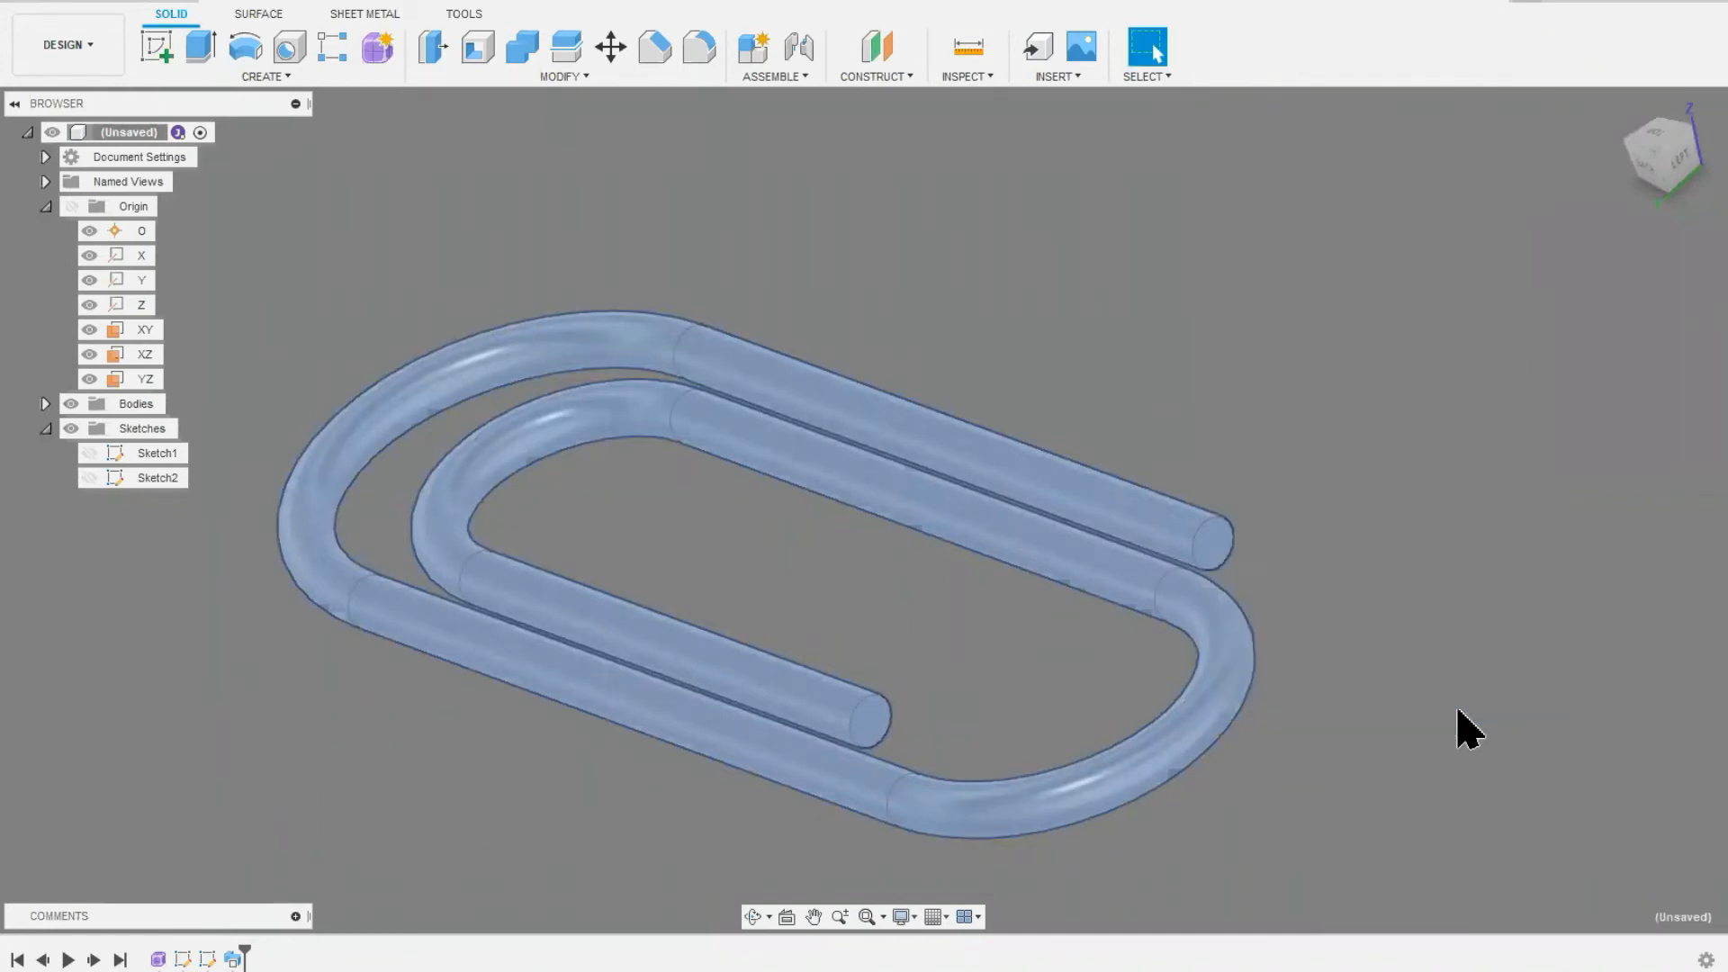
{"action": "left_click", "coordinate": [287, 209]}
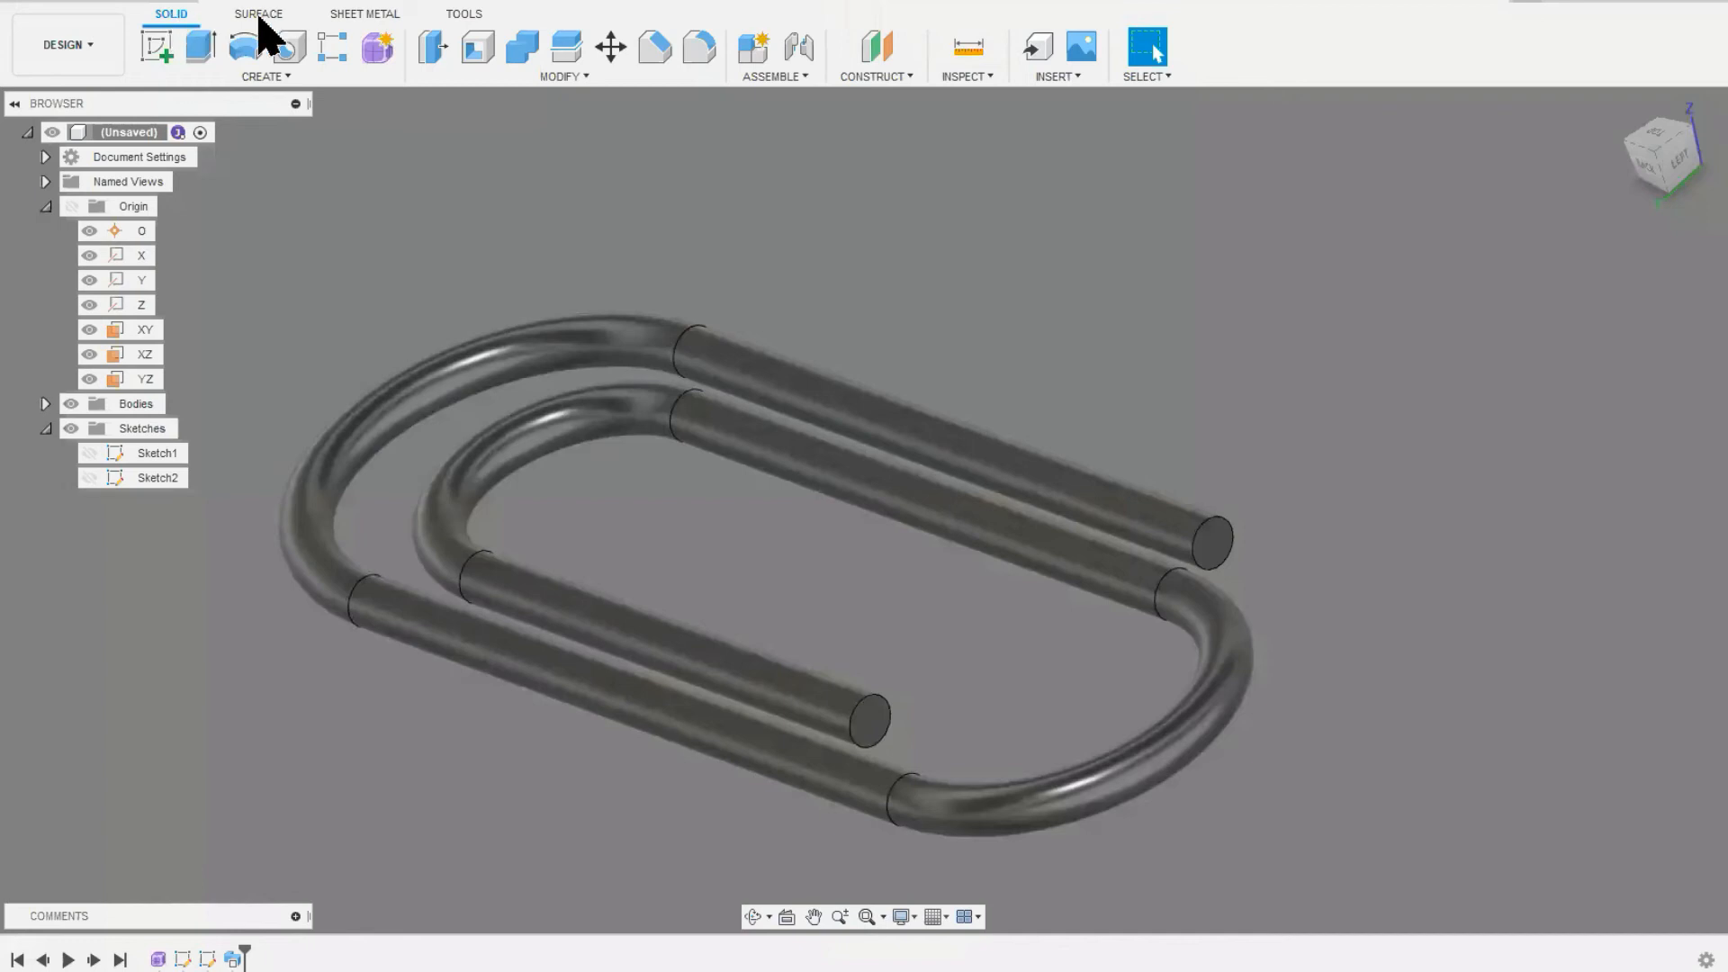
{"action": "left_click", "coordinate": [266, 15]}
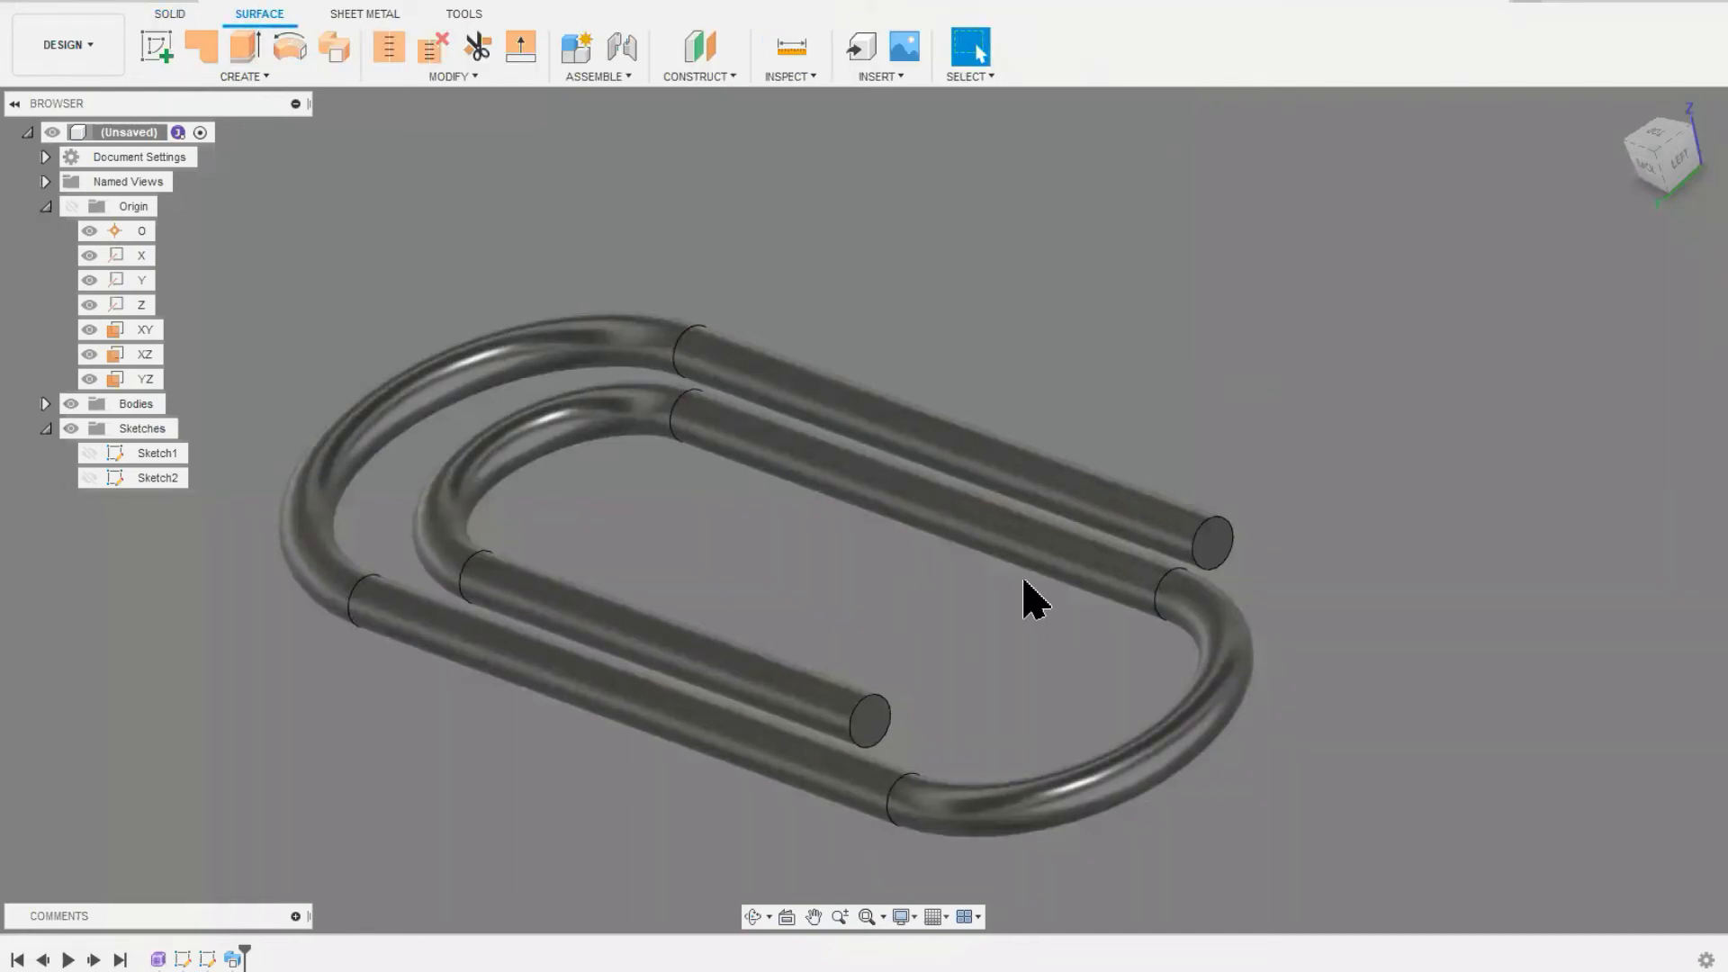
{"action": "scroll", "coordinate": [1377, 664], "scroll_direction": "down", "scroll_amount": 2}
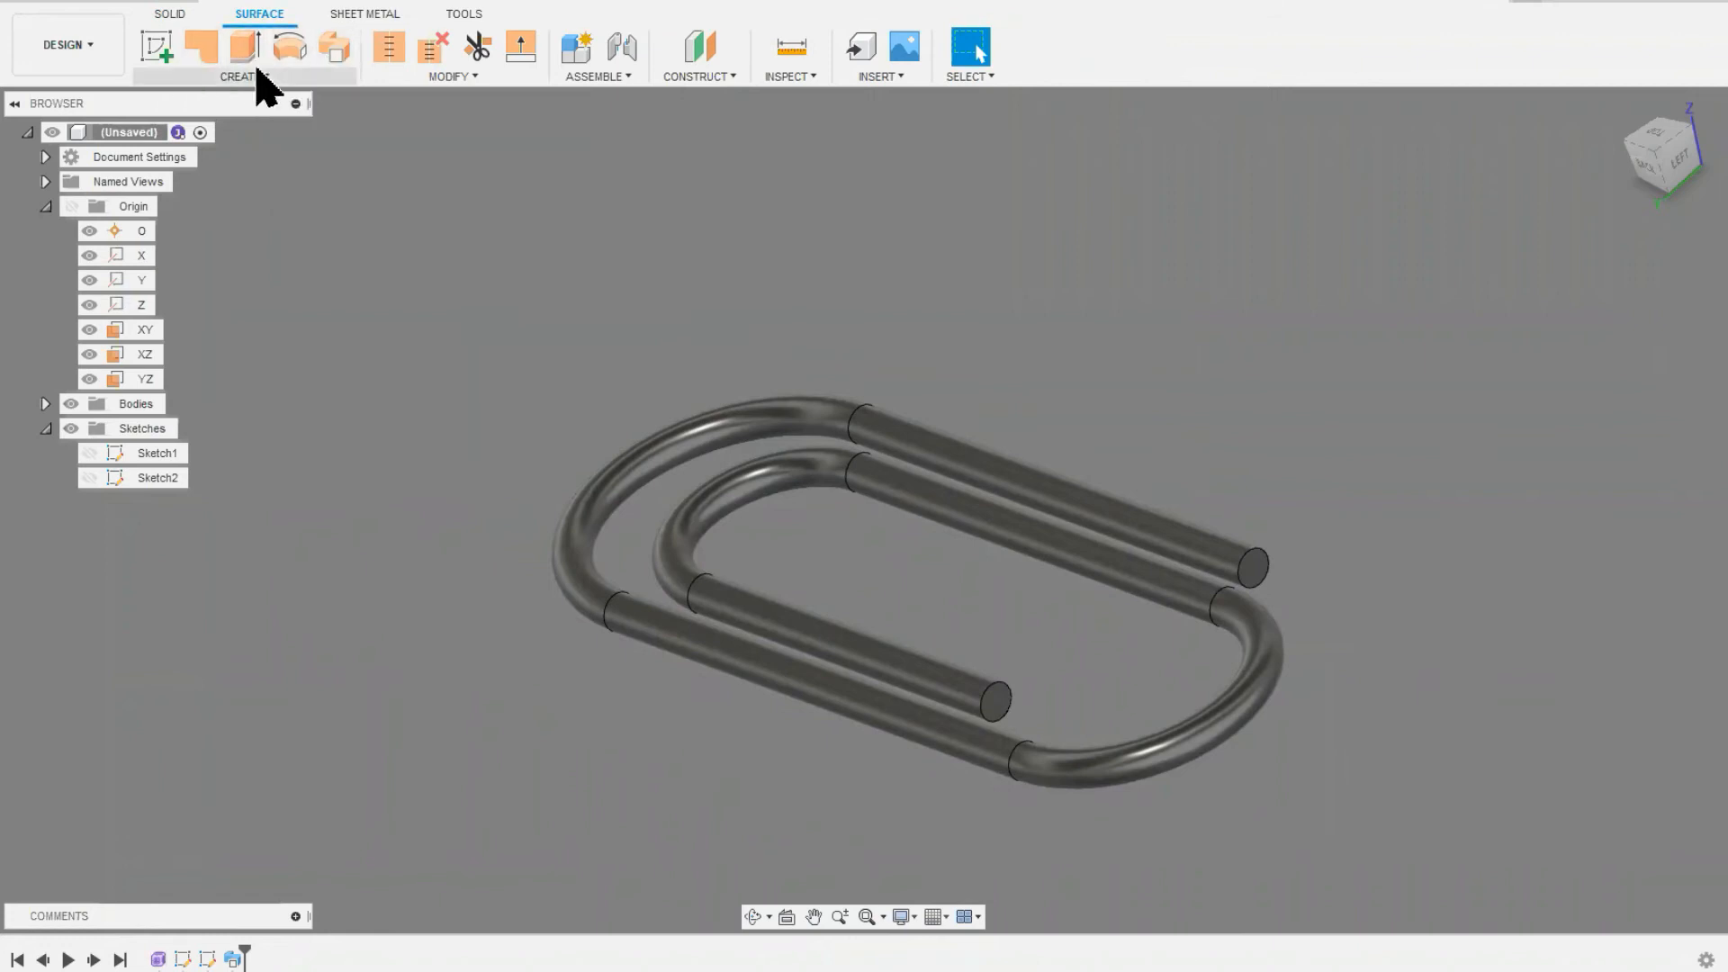
{"action": "left_click", "coordinate": [253, 77]}
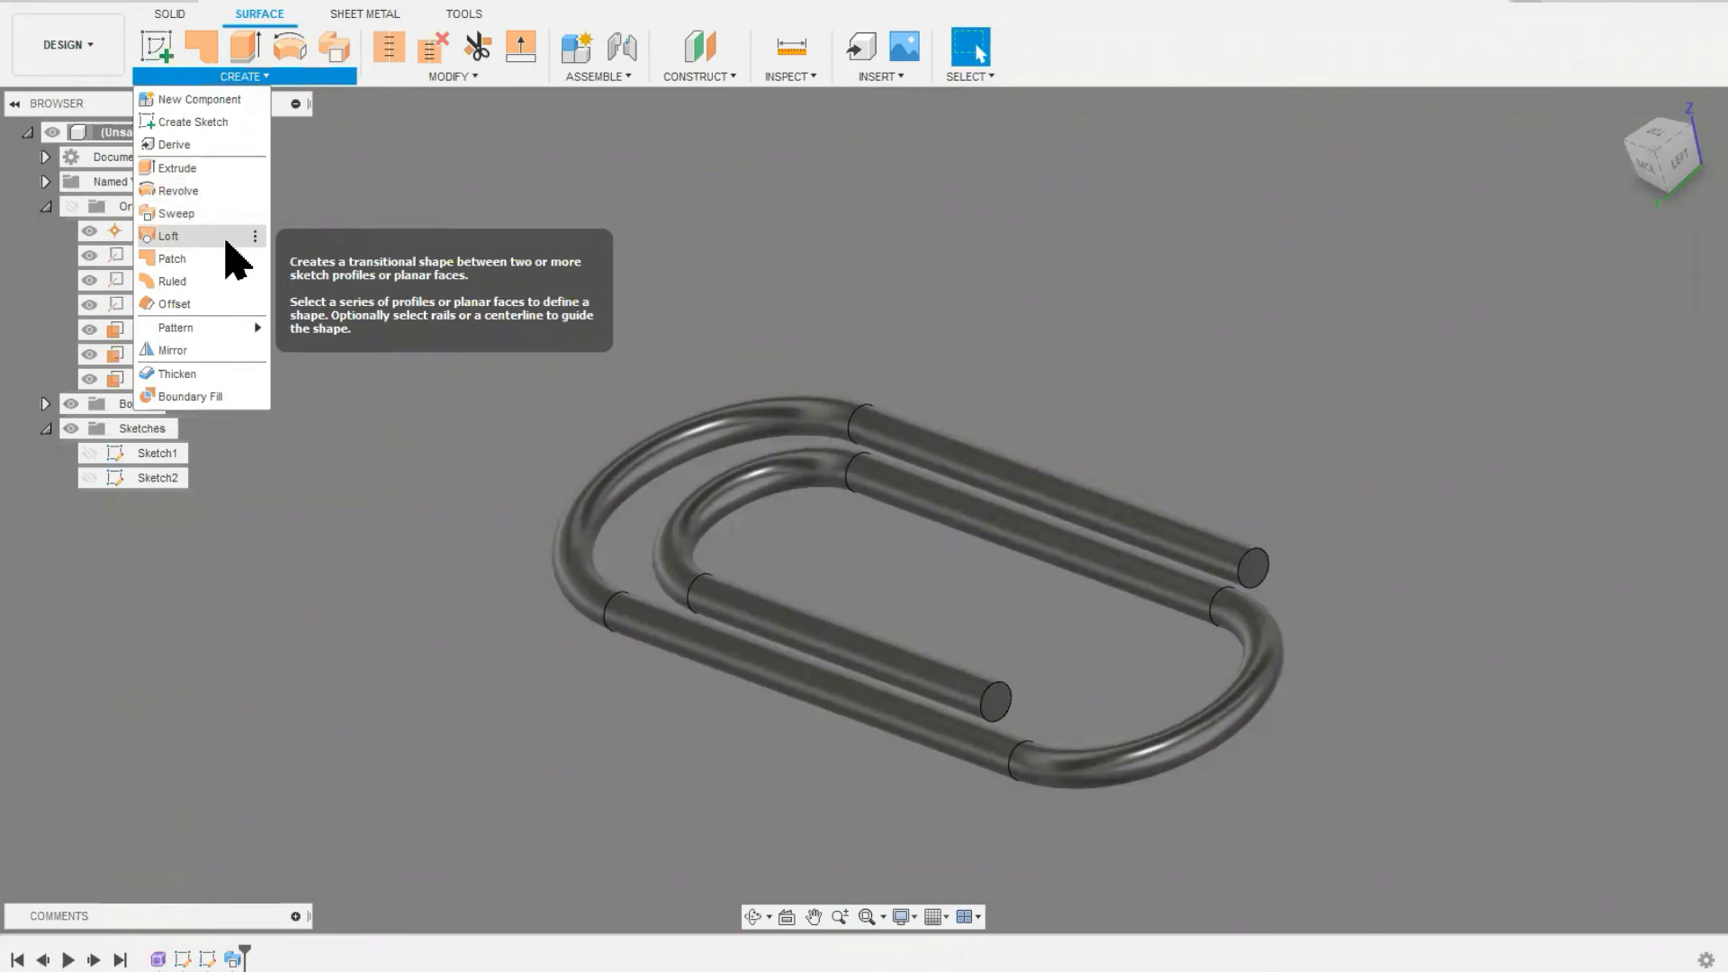
{"action": "left_click", "coordinate": [430, 229]}
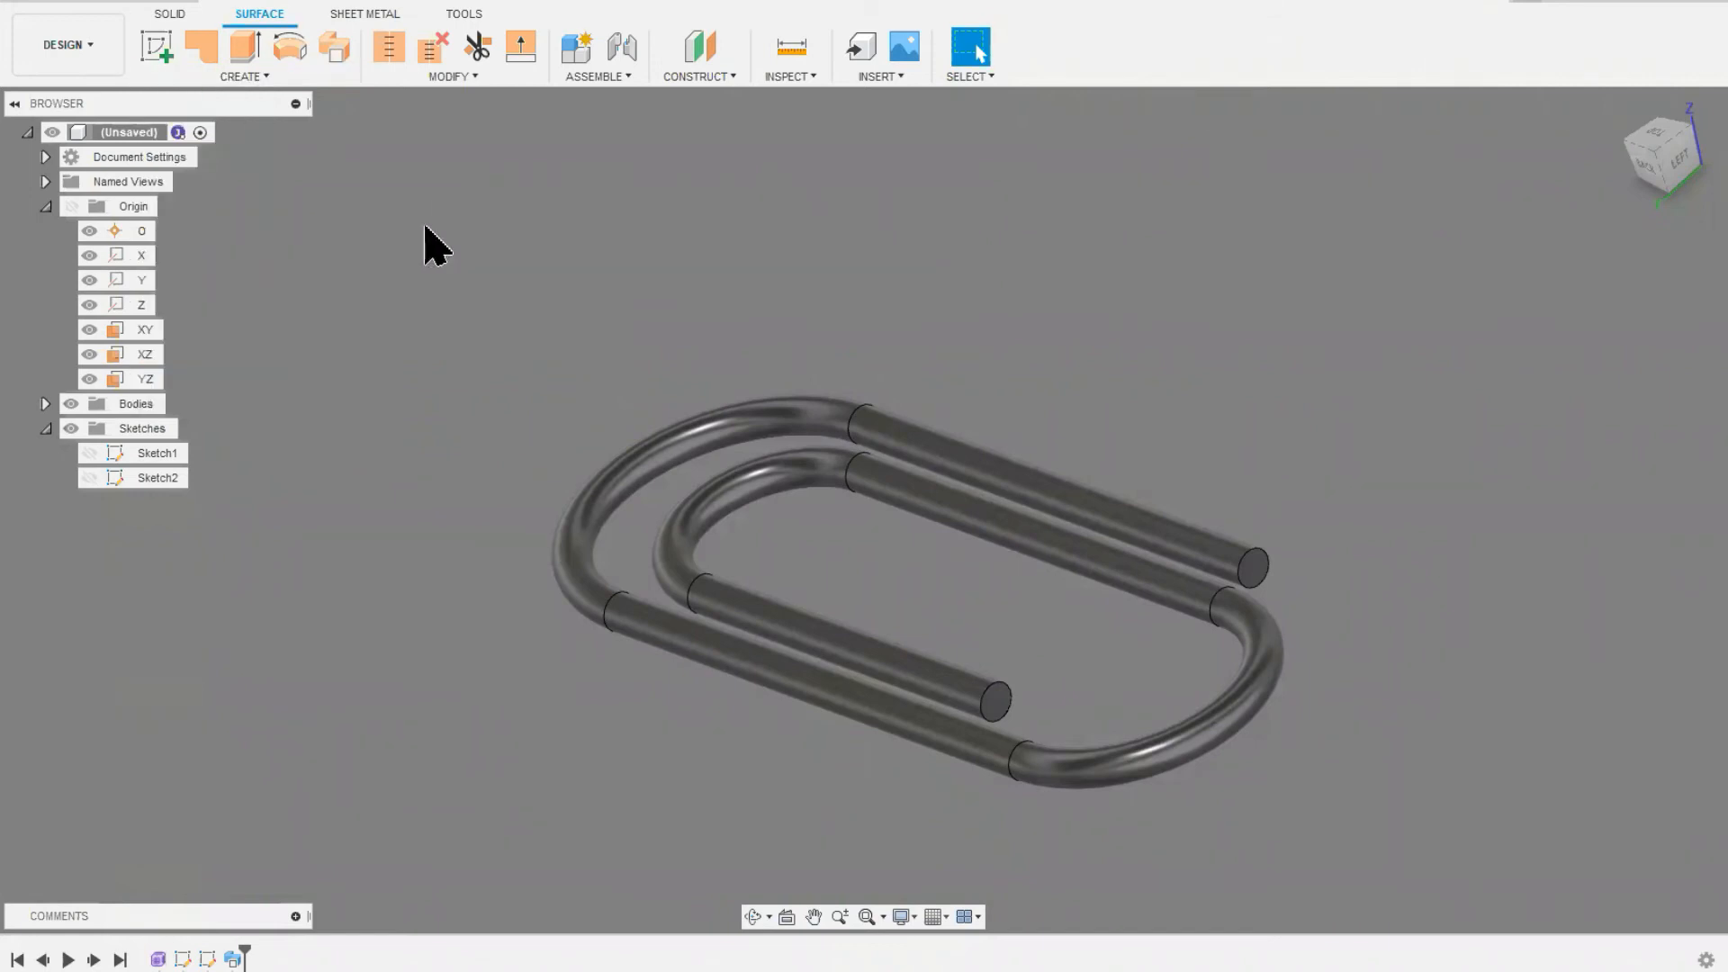
Step: Undo the solid sweep and the latest sketch edits, and redo the spiral path and the circle sketch
{"action": "left_click", "coordinate": [143, 7]}
{"action": "left_click", "coordinate": [143, 8]}
{"action": "left_click", "coordinate": [142, 8]}
{"action": "left_click", "coordinate": [142, 8]}
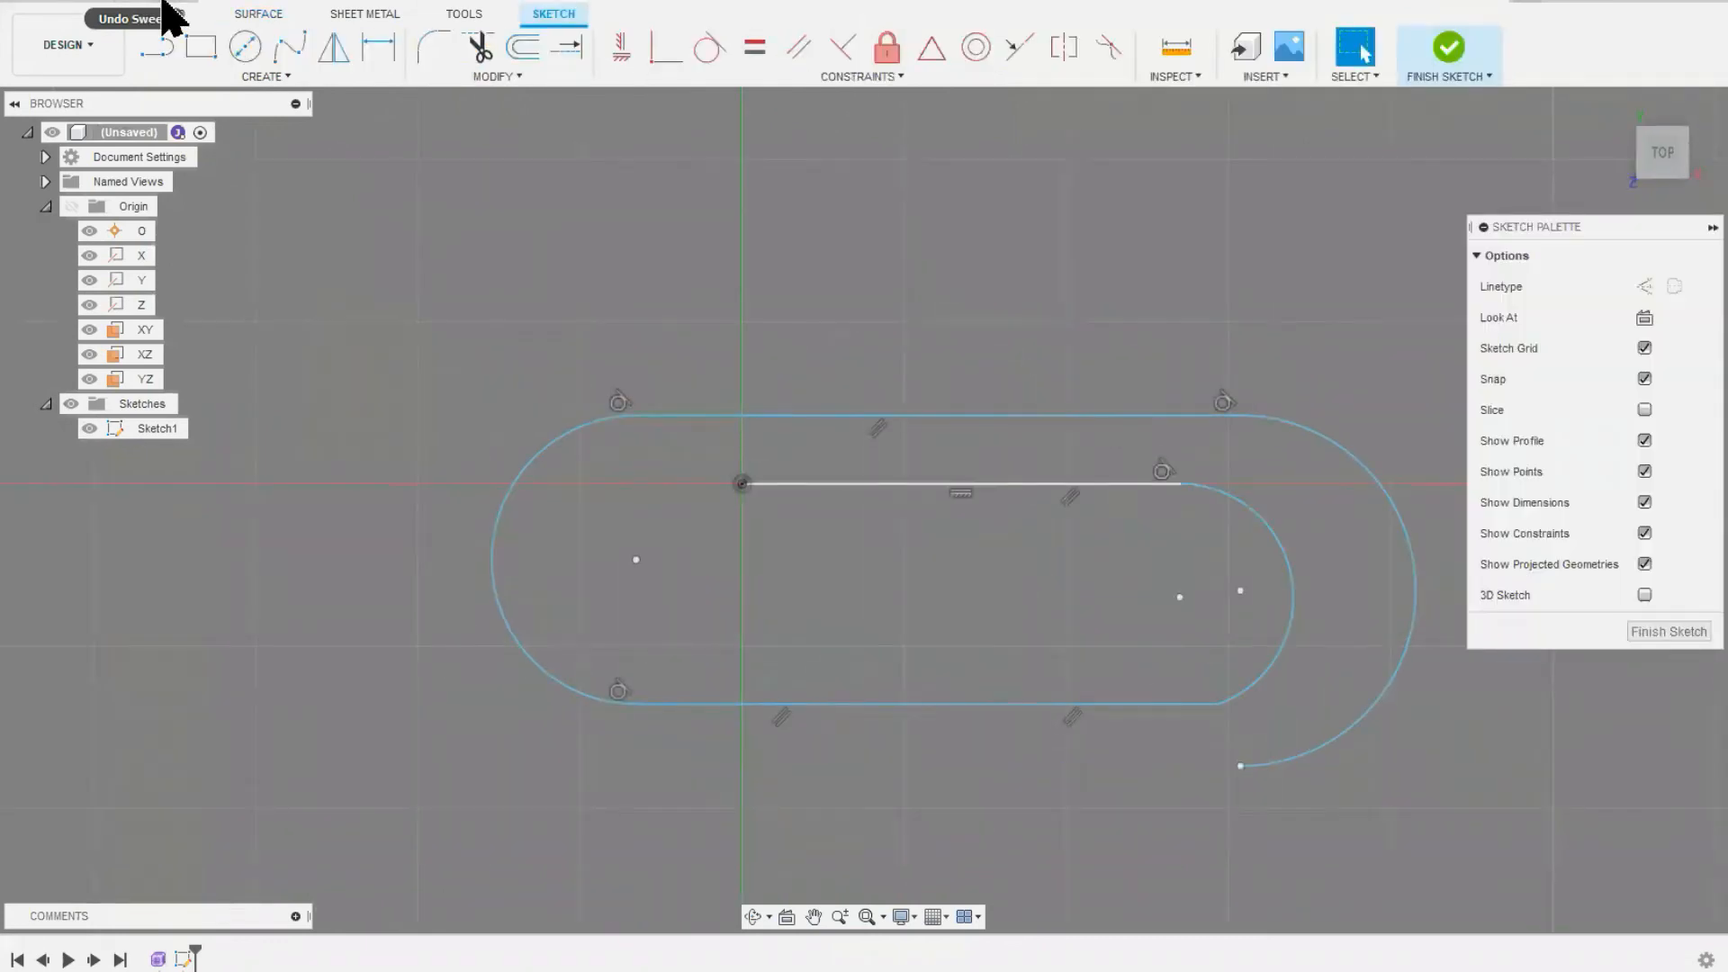
{"action": "left_click", "coordinate": [180, 7]}
{"action": "left_click", "coordinate": [180, 8]}
{"action": "left_click", "coordinate": [180, 8]}
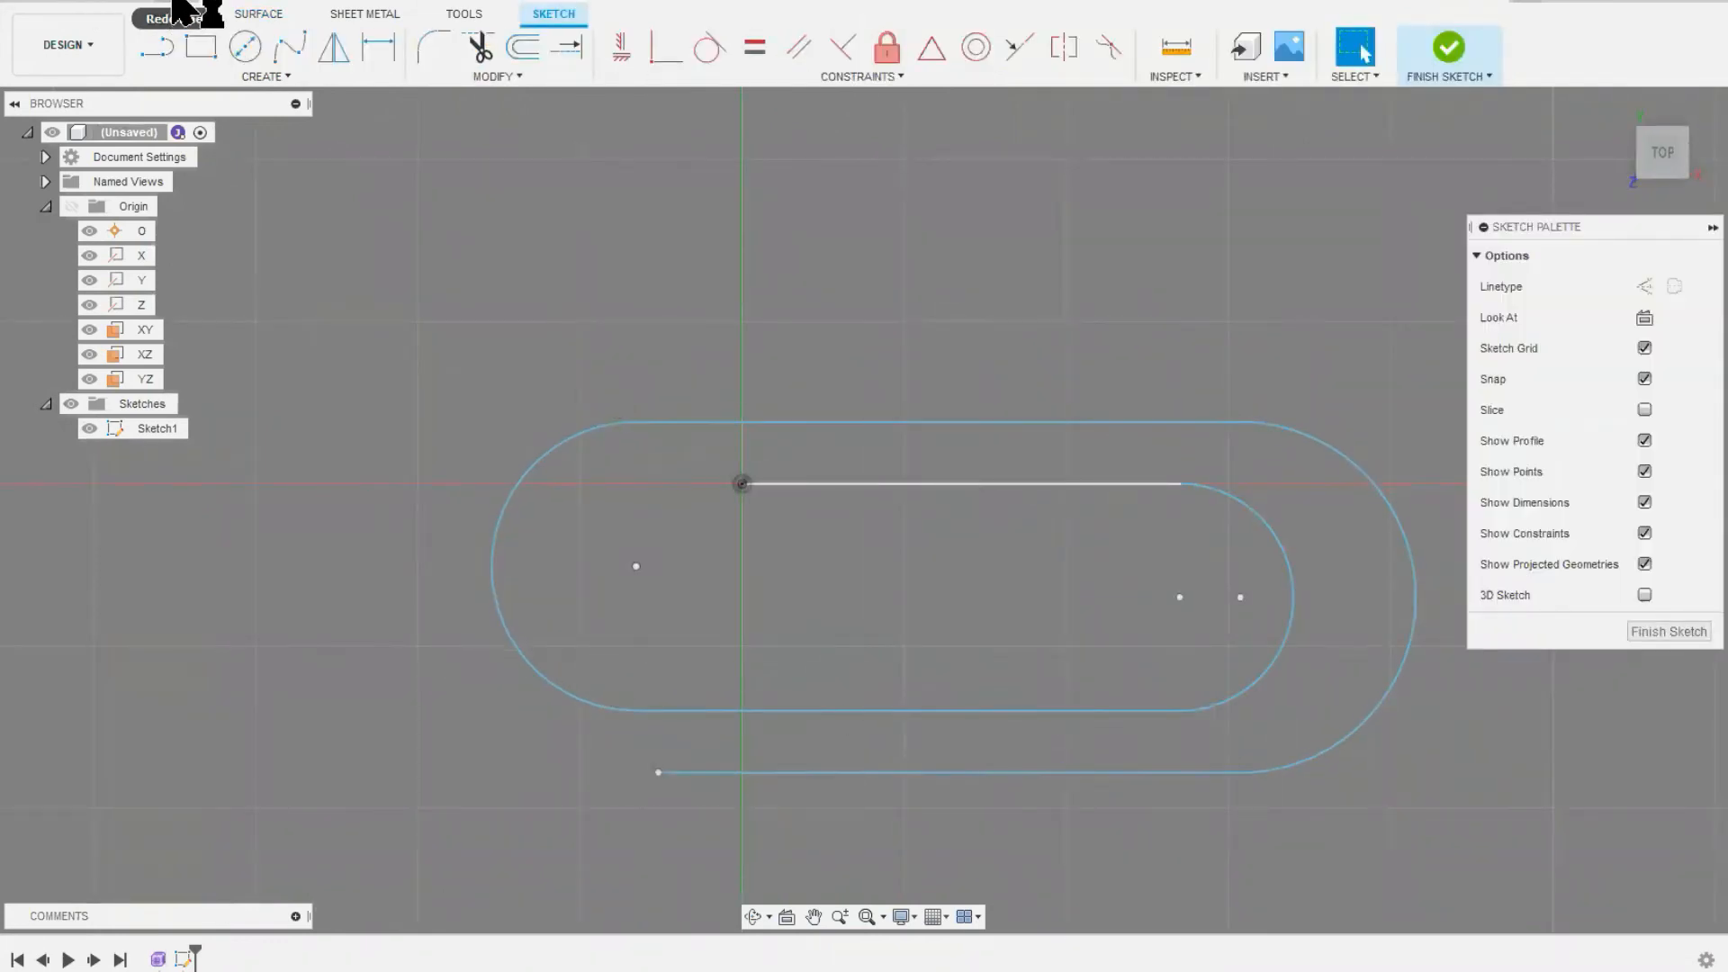
{"action": "left_click", "coordinate": [180, 7]}
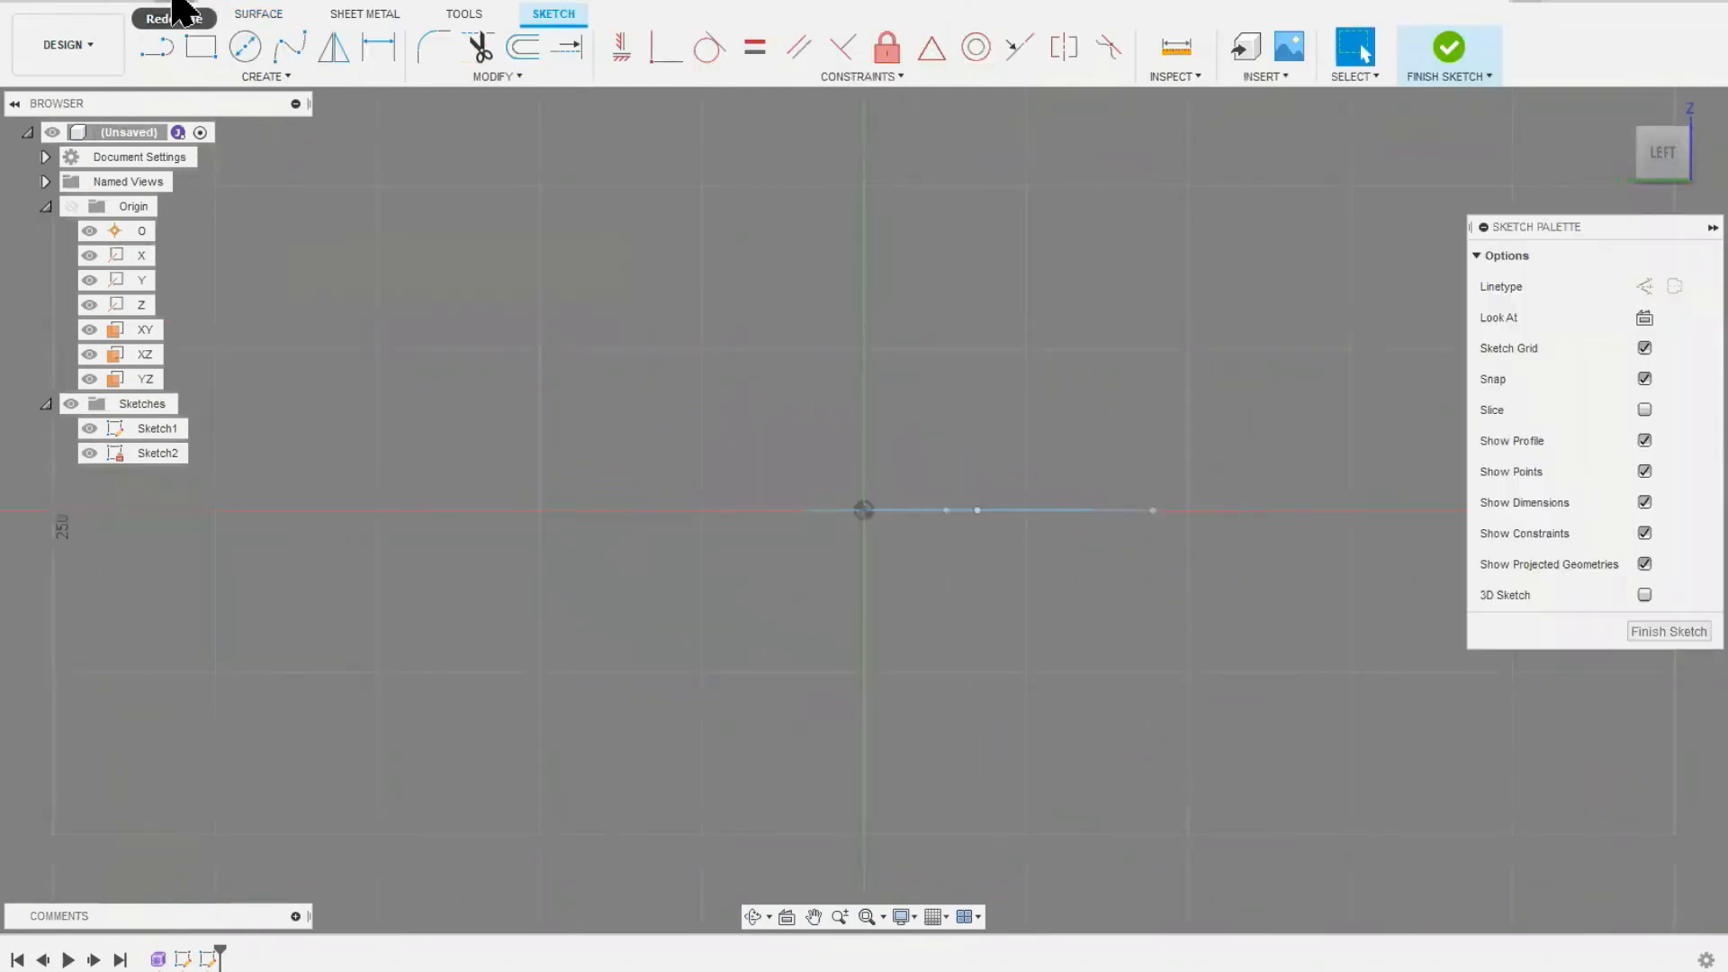
Step: Switch from sketching to the surface modelling tools and view the paperclip-shaped path at an angle
{"action": "left_click", "coordinate": [261, 14]}
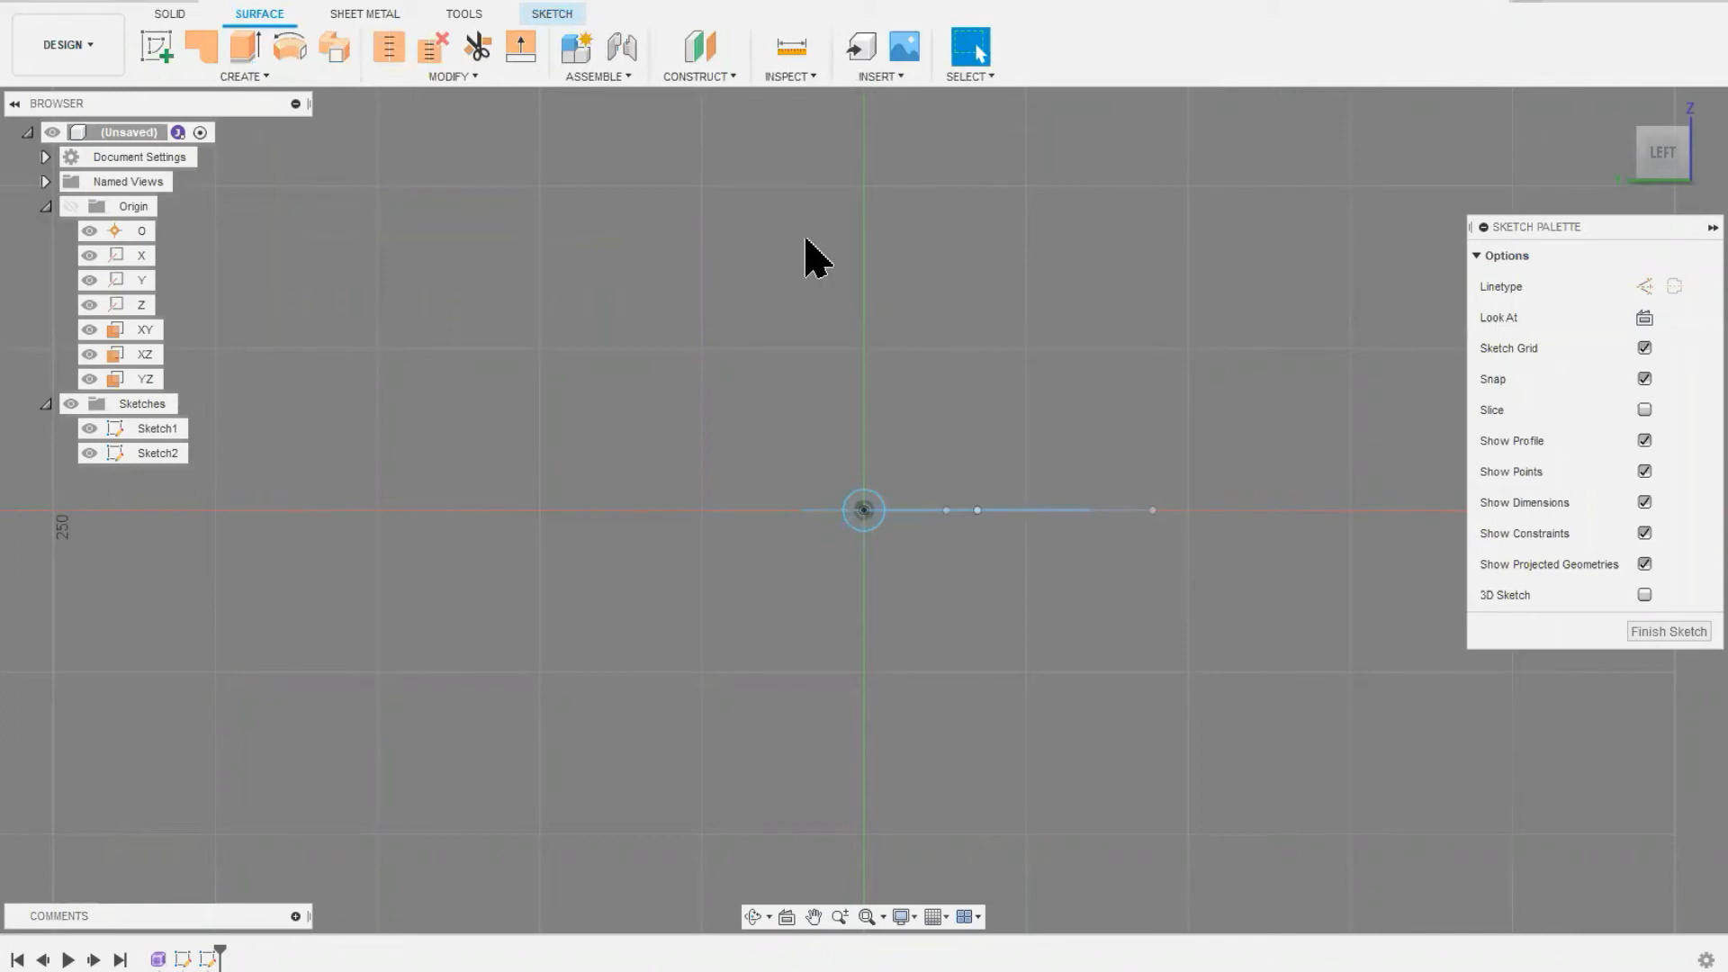
{"action": "middle_click_drag", "start_coordinate": [600, 270], "coordinate": [661, 311], "text": "shift"}
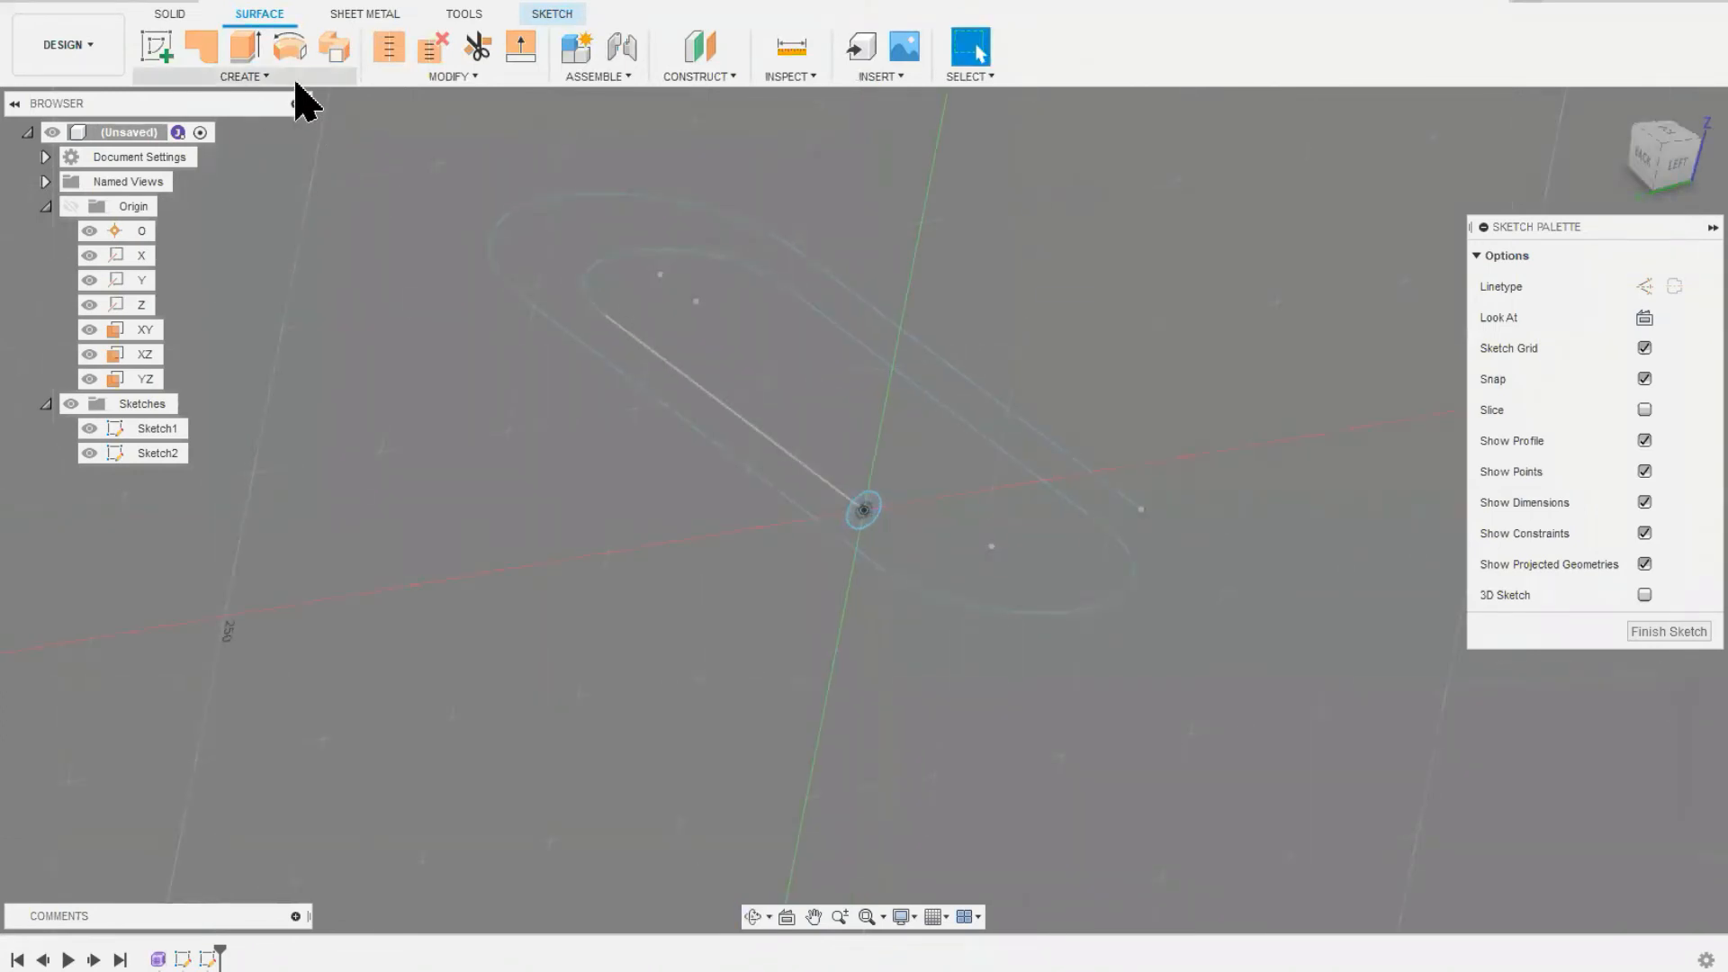
{"action": "left_click", "coordinate": [295, 51]}
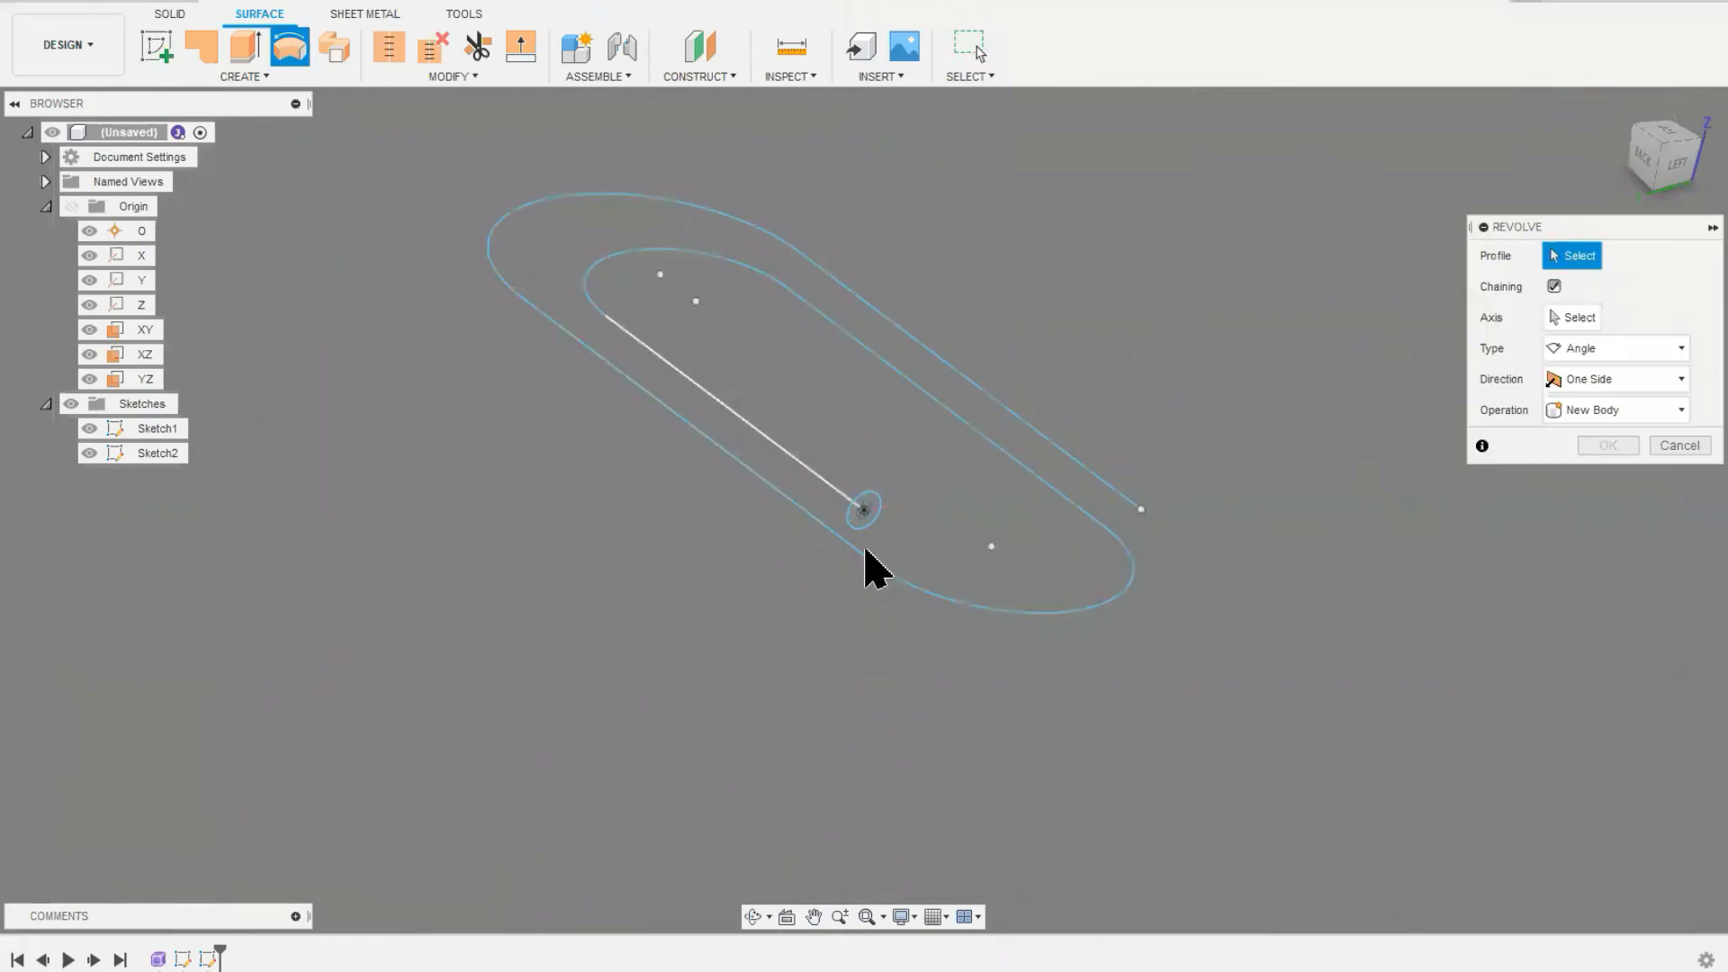
{"action": "left_click", "coordinate": [877, 505]}
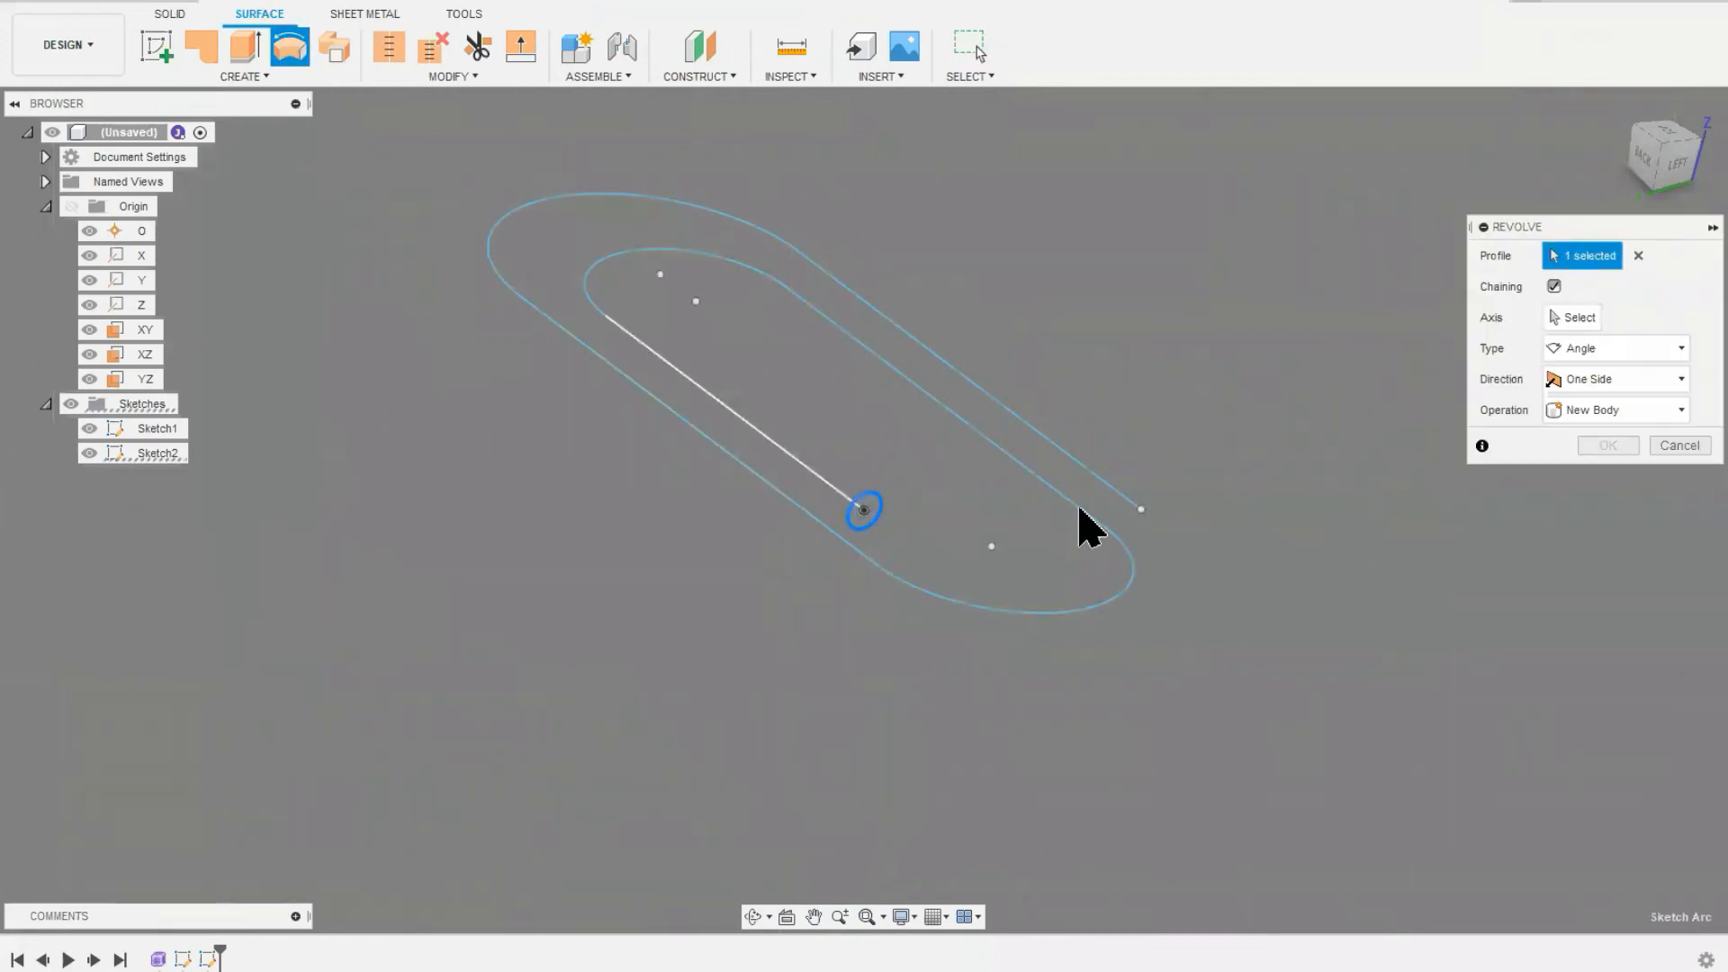
{"action": "left_click", "coordinate": [1574, 319]}
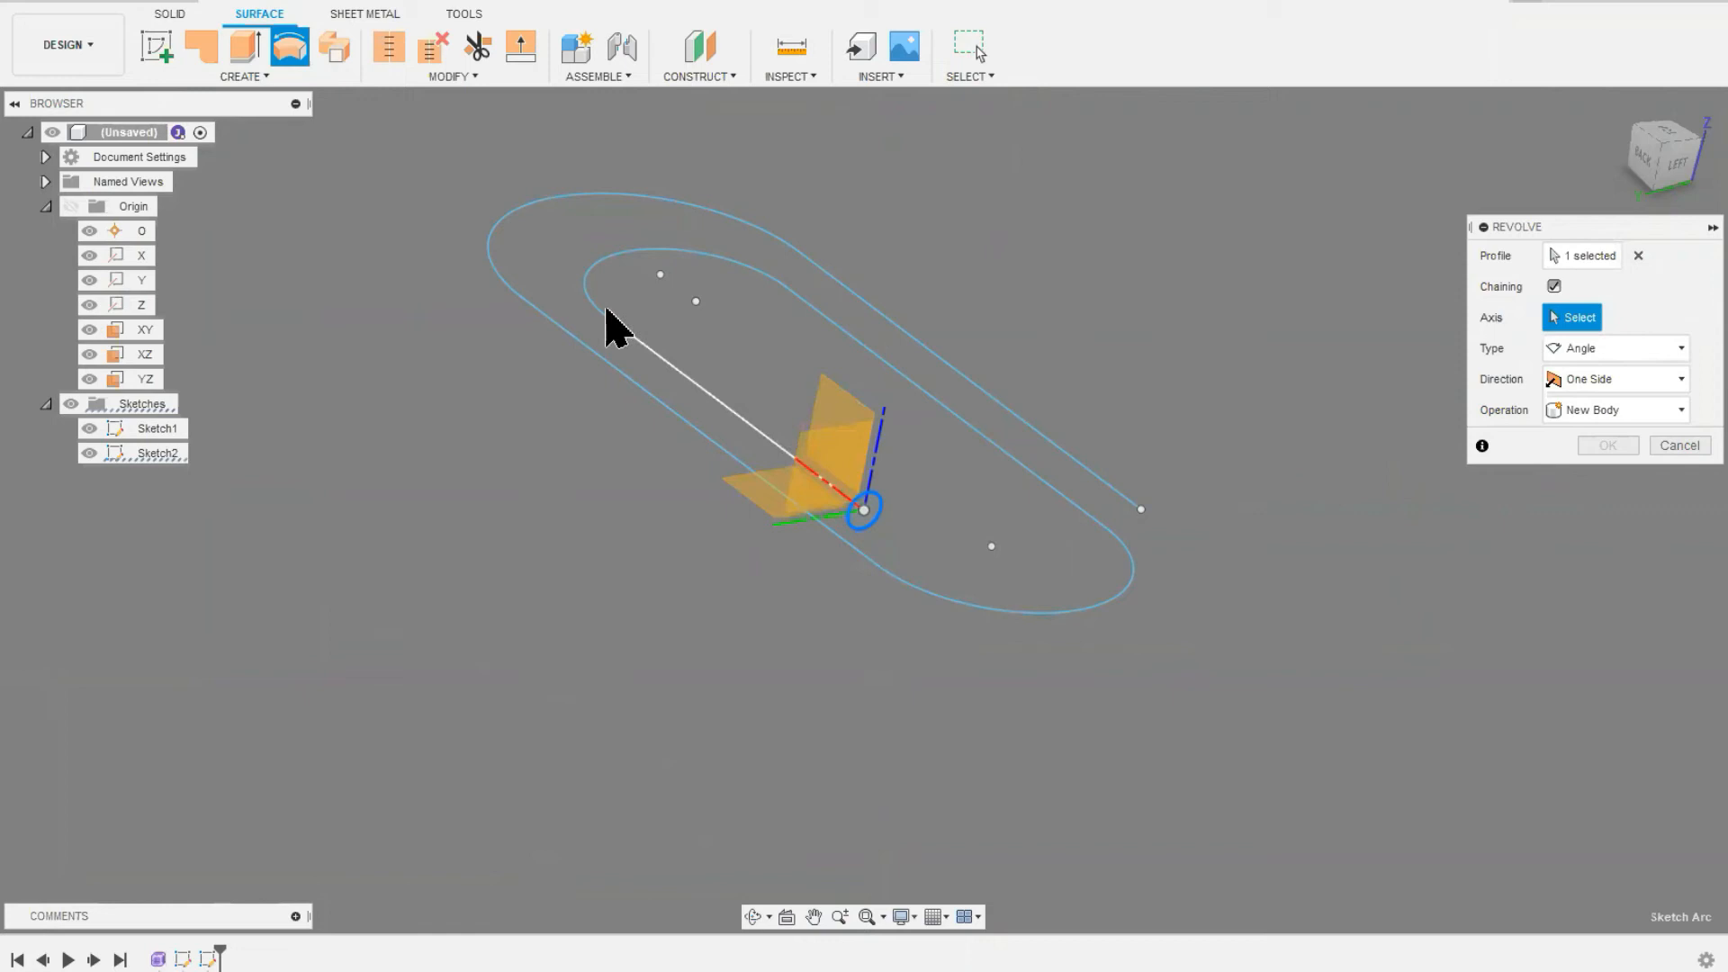
Step: Sweep the circle along the chained paperclip-shaped path as a new surface body, using Single Path and perpendicular orientation
{"action": "left_click", "coordinate": [339, 52]}
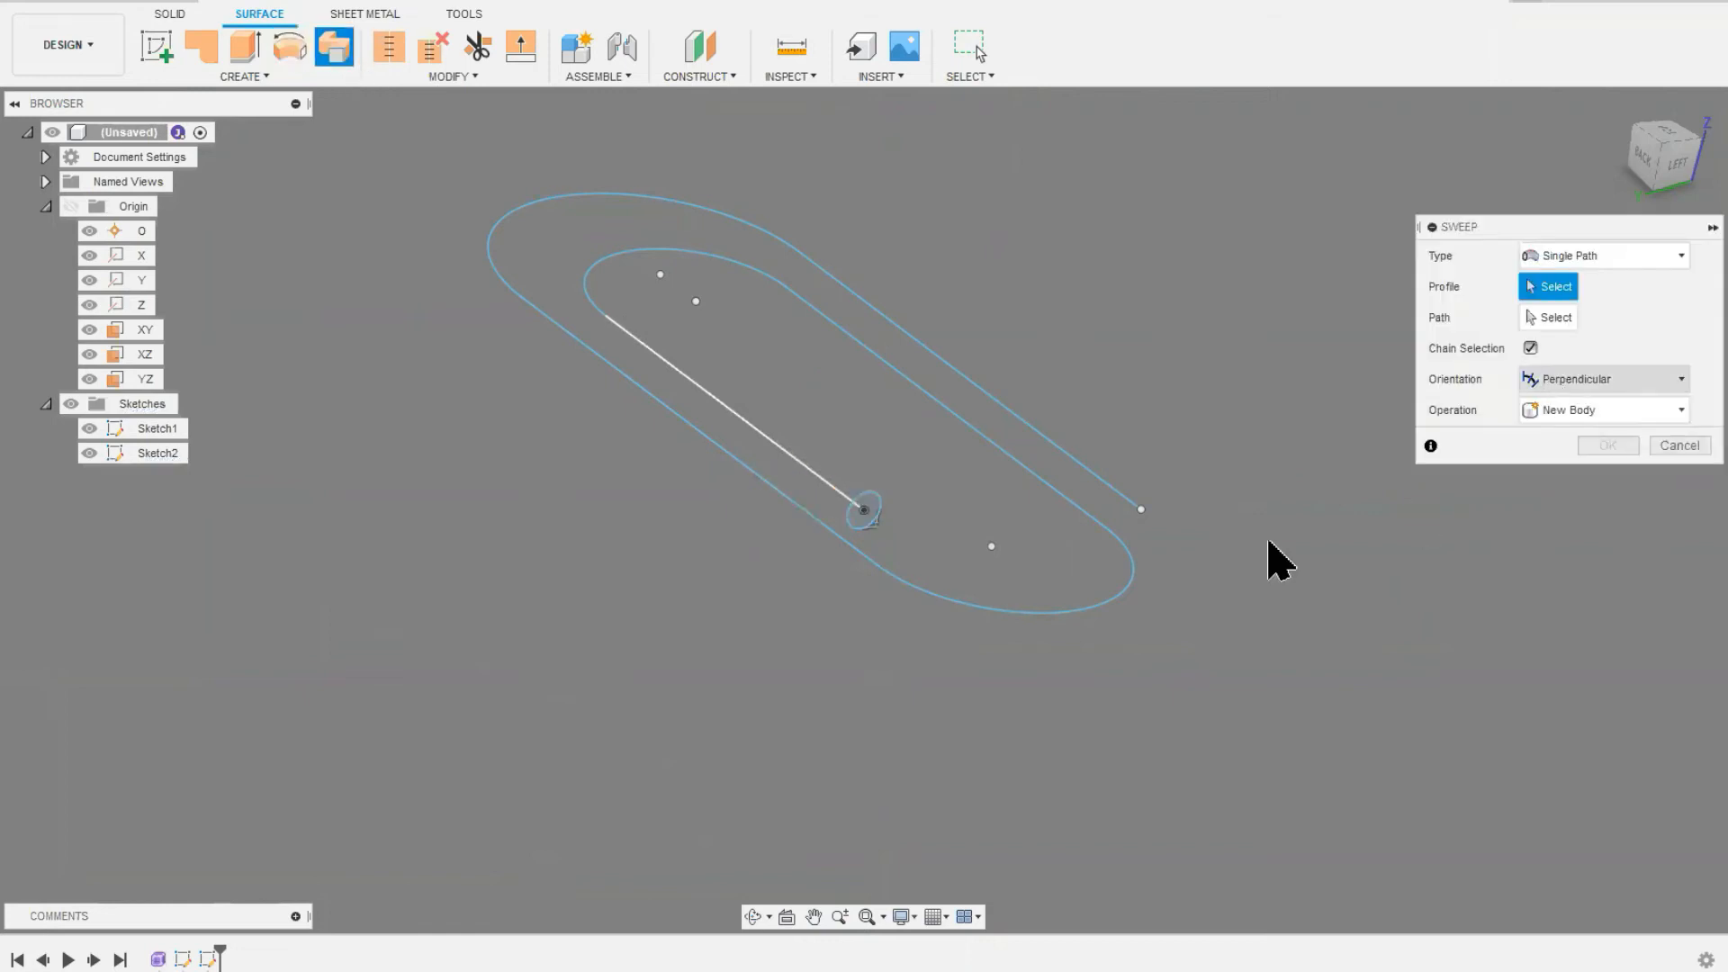
{"action": "left_click", "coordinate": [872, 504]}
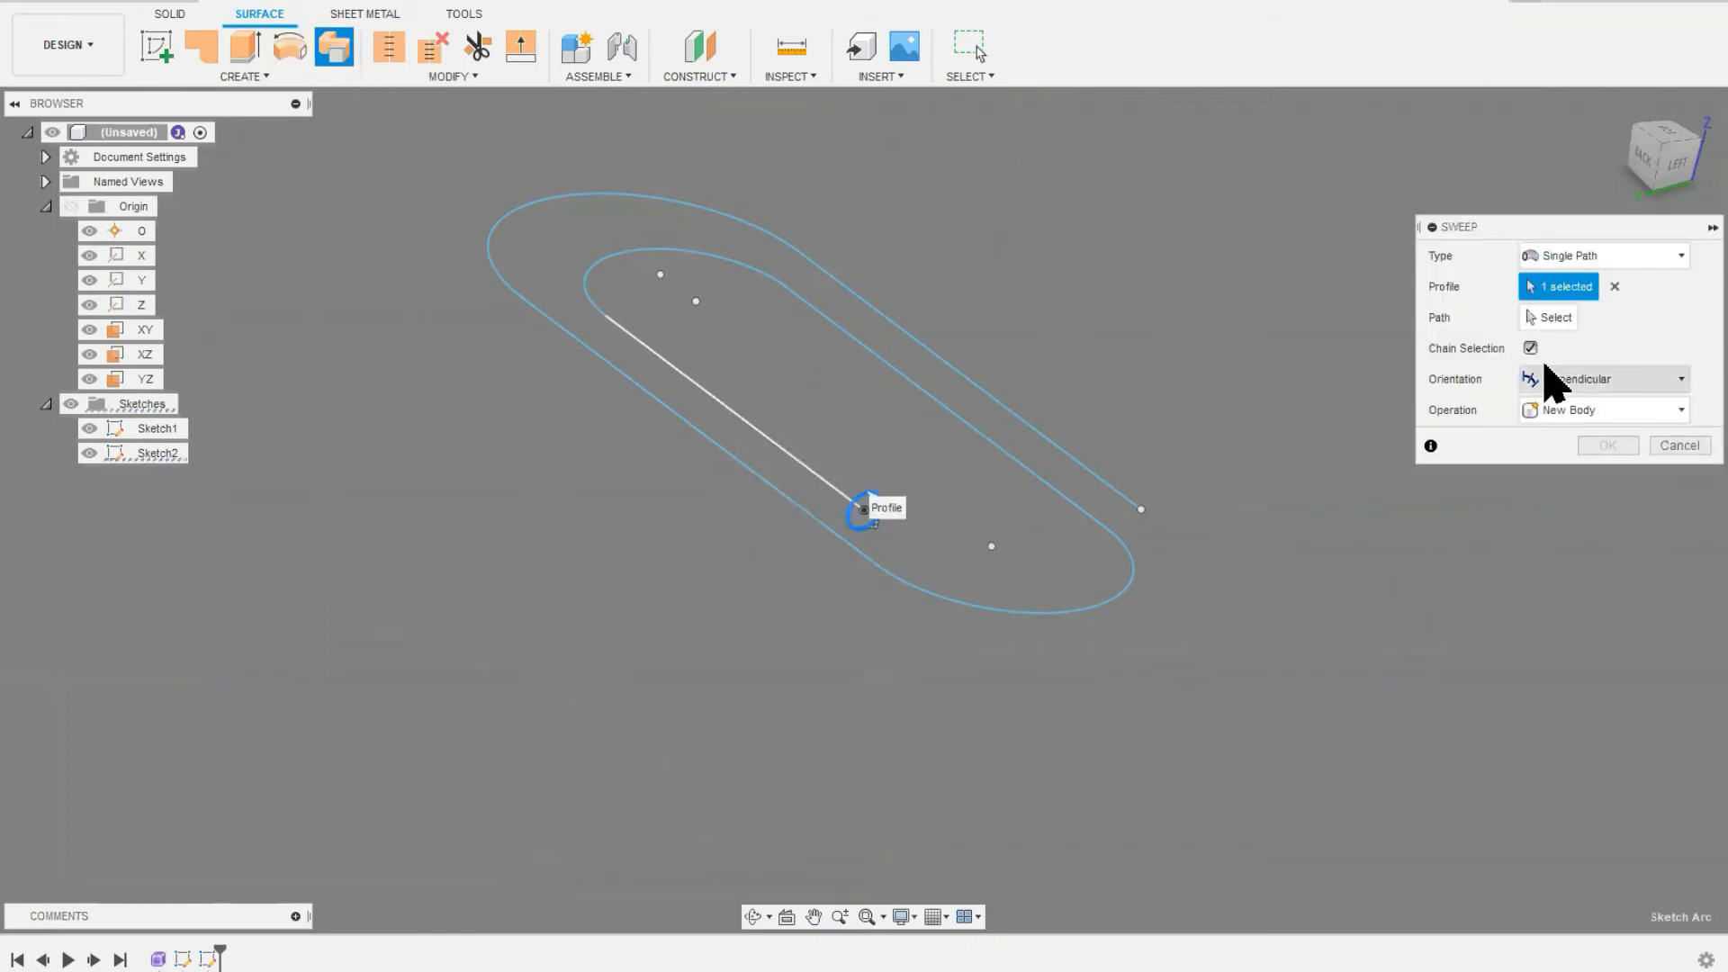
{"action": "left_click", "coordinate": [1552, 324]}
{"action": "left_click", "coordinate": [802, 478]}
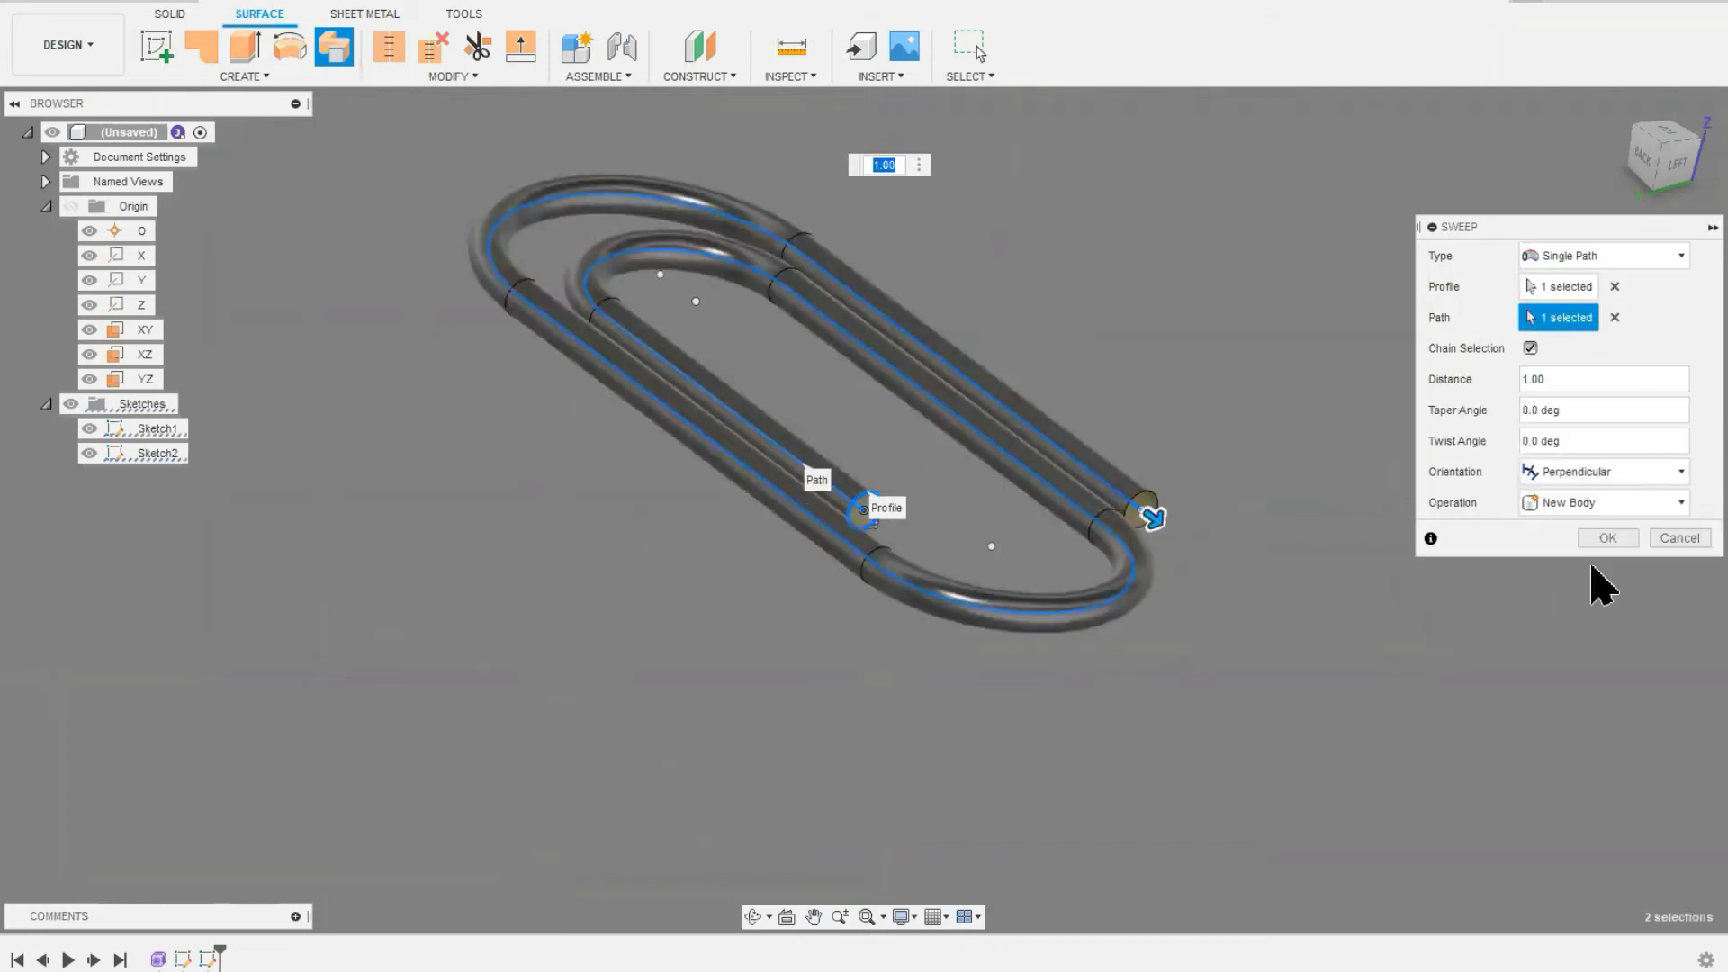
{"action": "left_click", "coordinate": [1608, 539]}
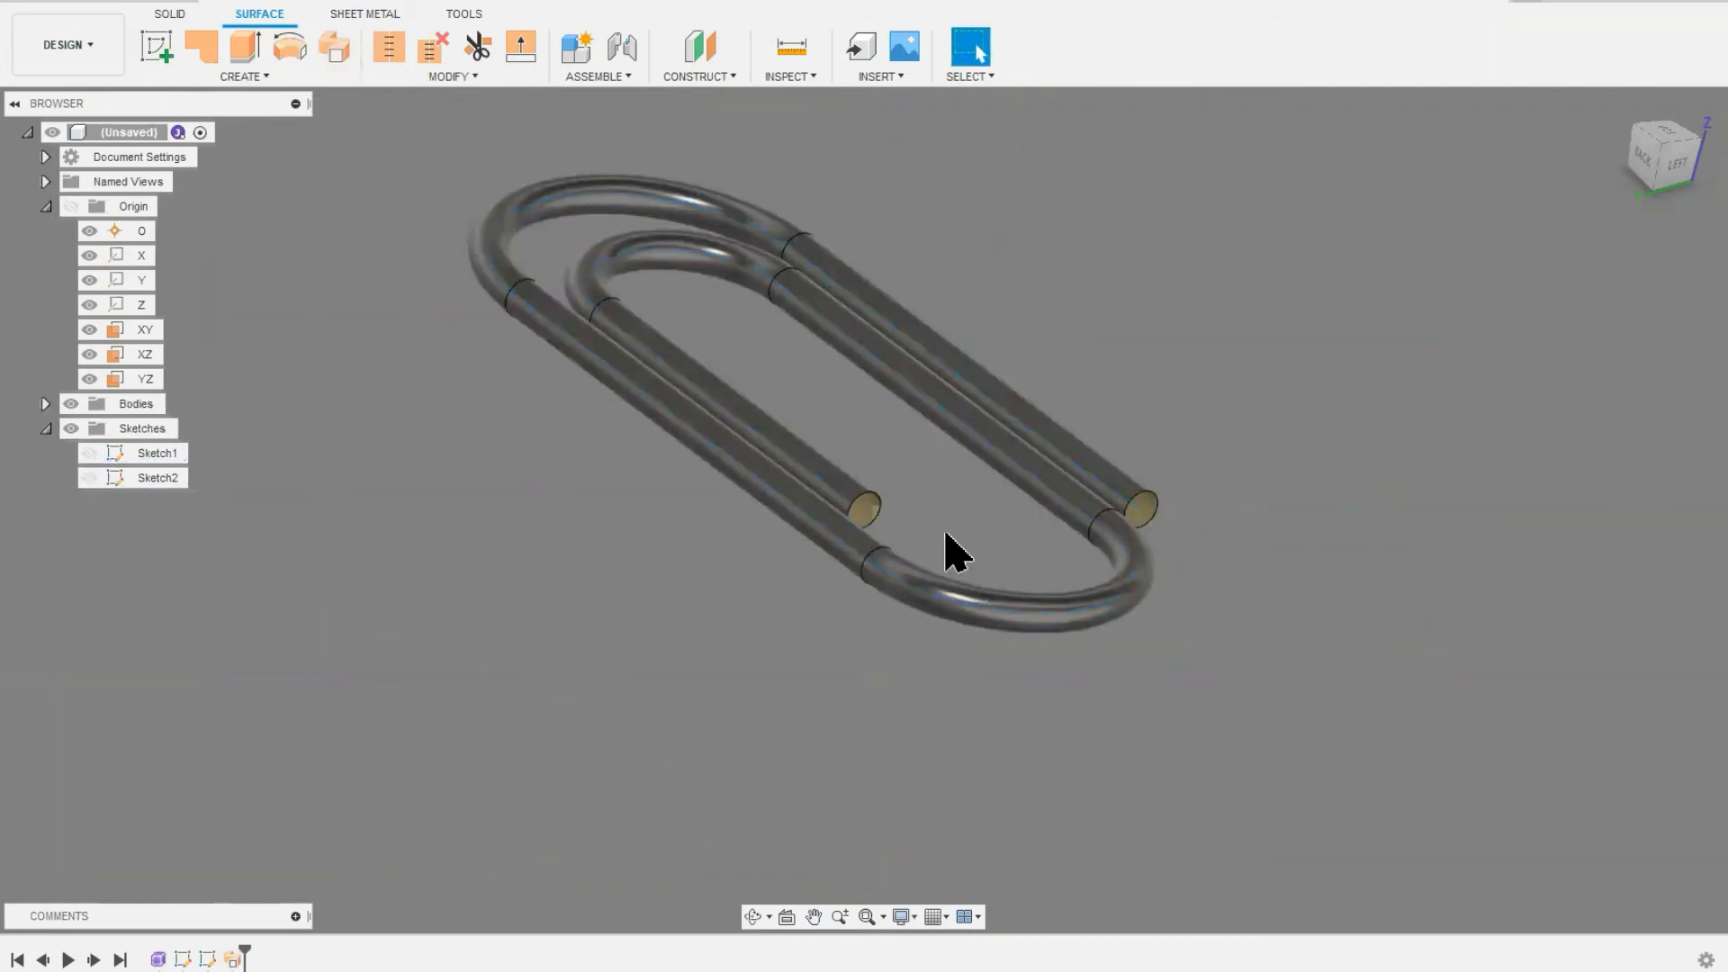
Step: Thicken the swept surface's chained faces on one side by -2.224 mm as a new body
{"action": "middle_click_drag", "start_coordinate": [1044, 540], "coordinate": [948, 529], "text": "shift"}
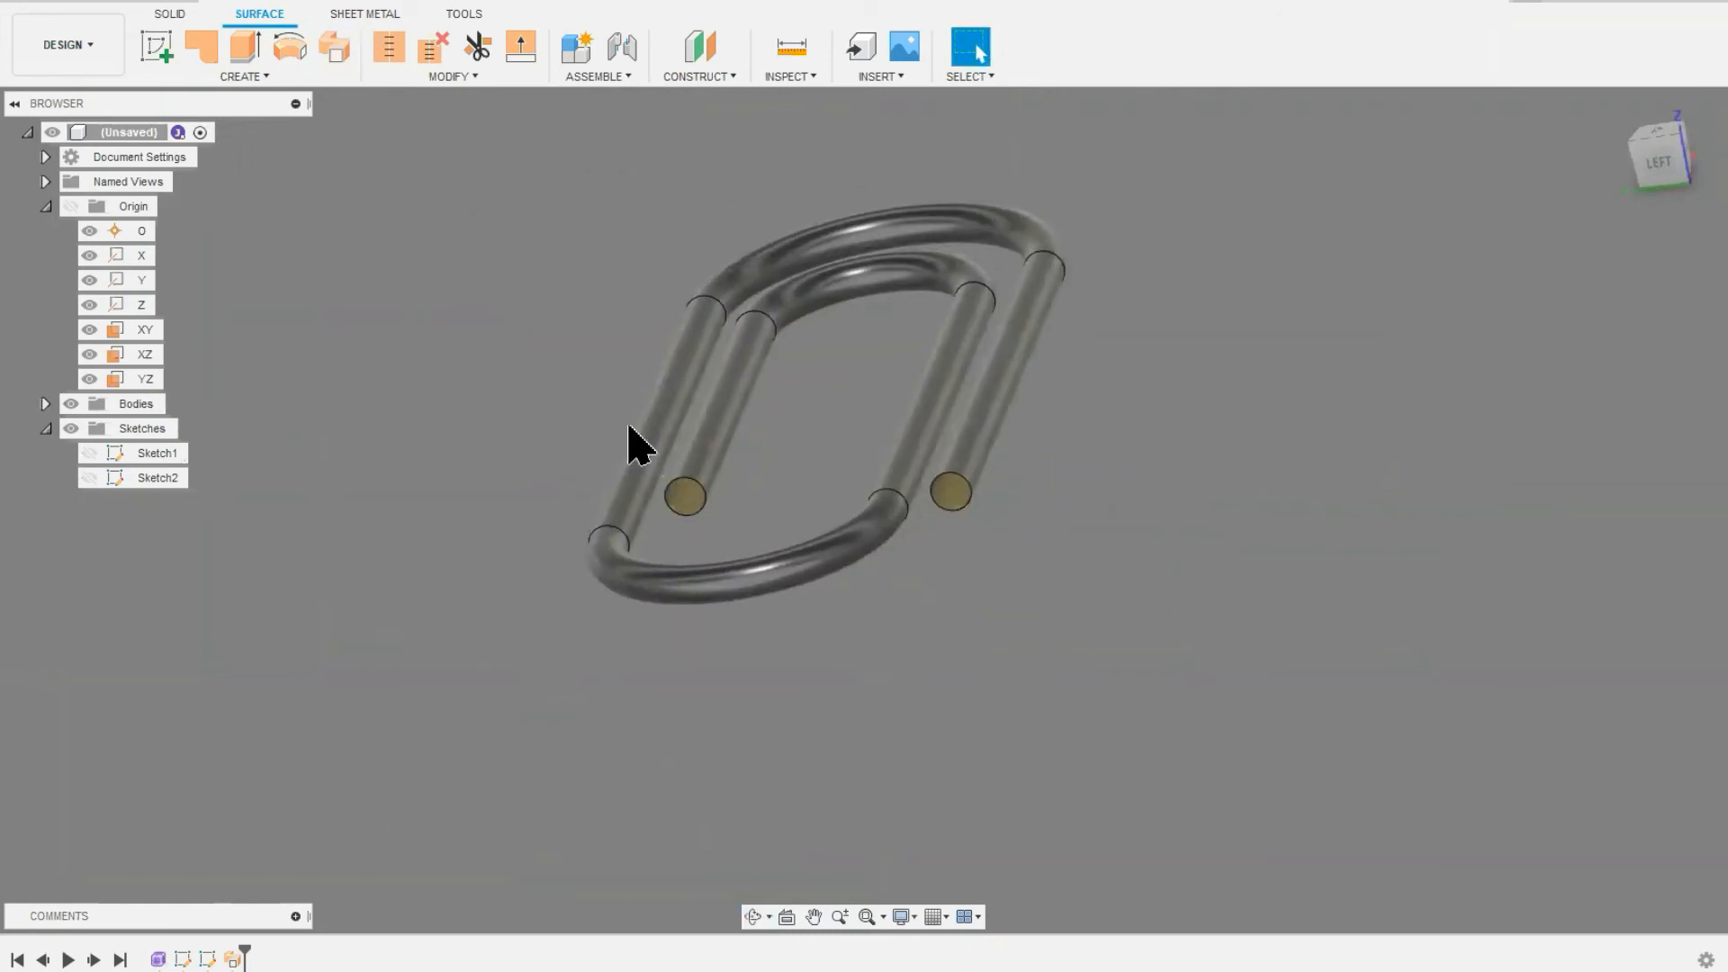
{"action": "left_click", "coordinate": [264, 77]}
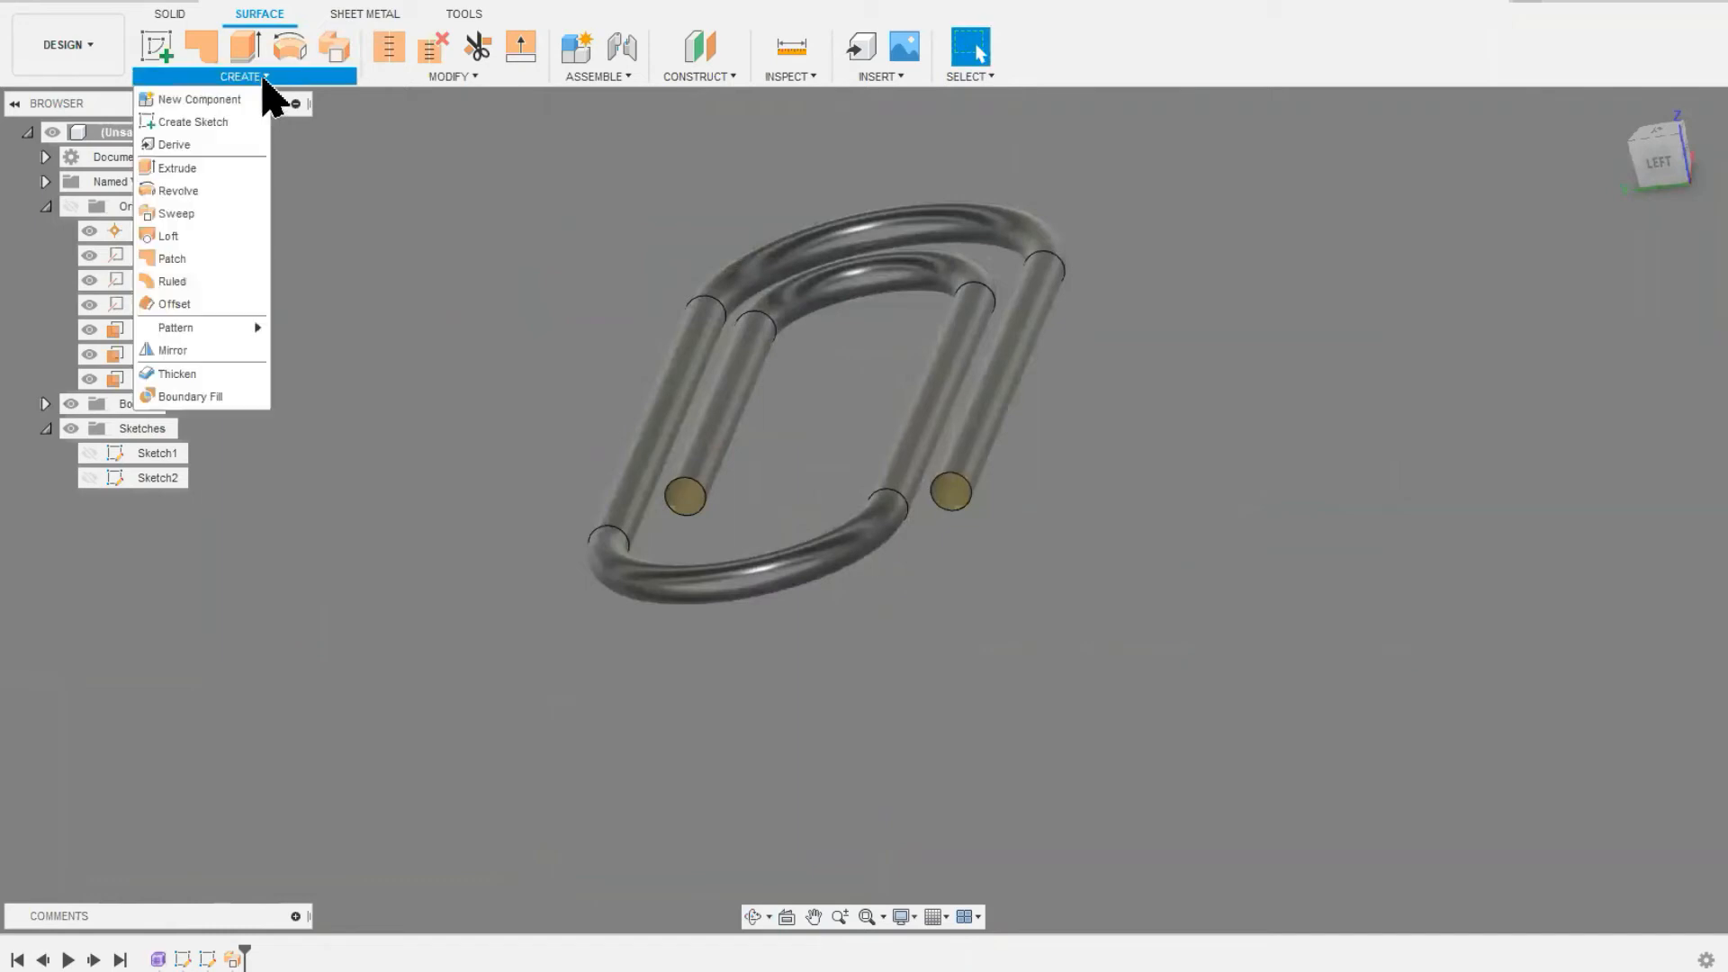
{"action": "left_click", "coordinate": [175, 383]}
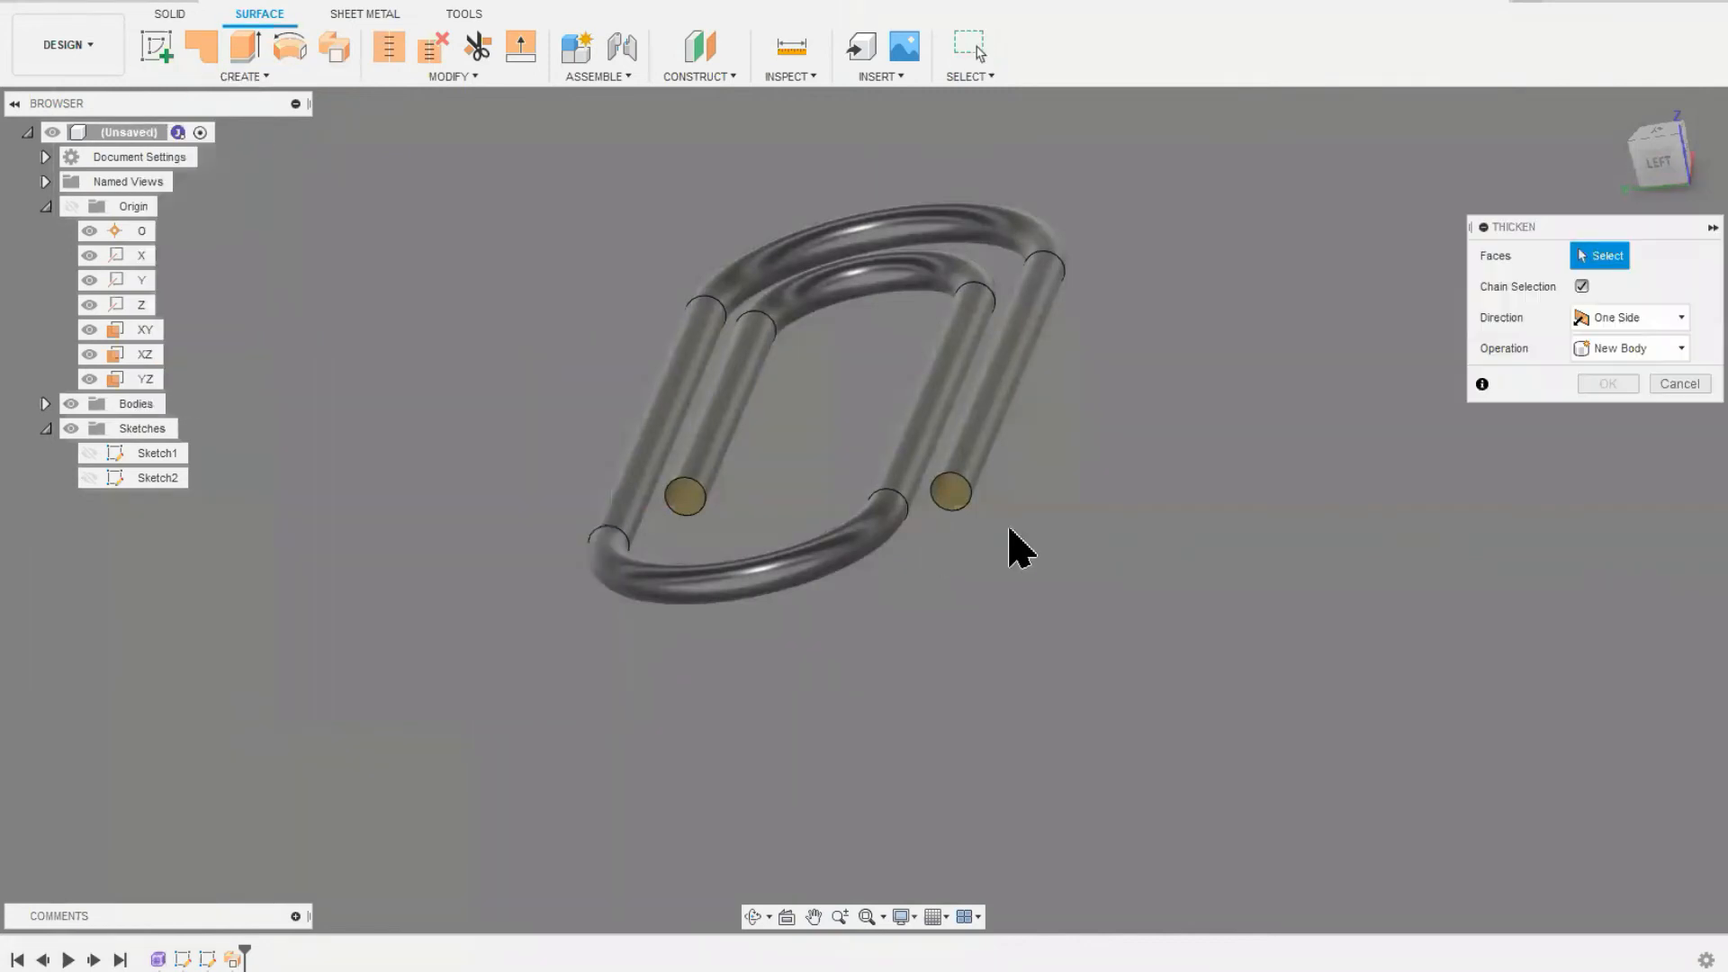
{"action": "left_click", "coordinate": [1000, 464]}
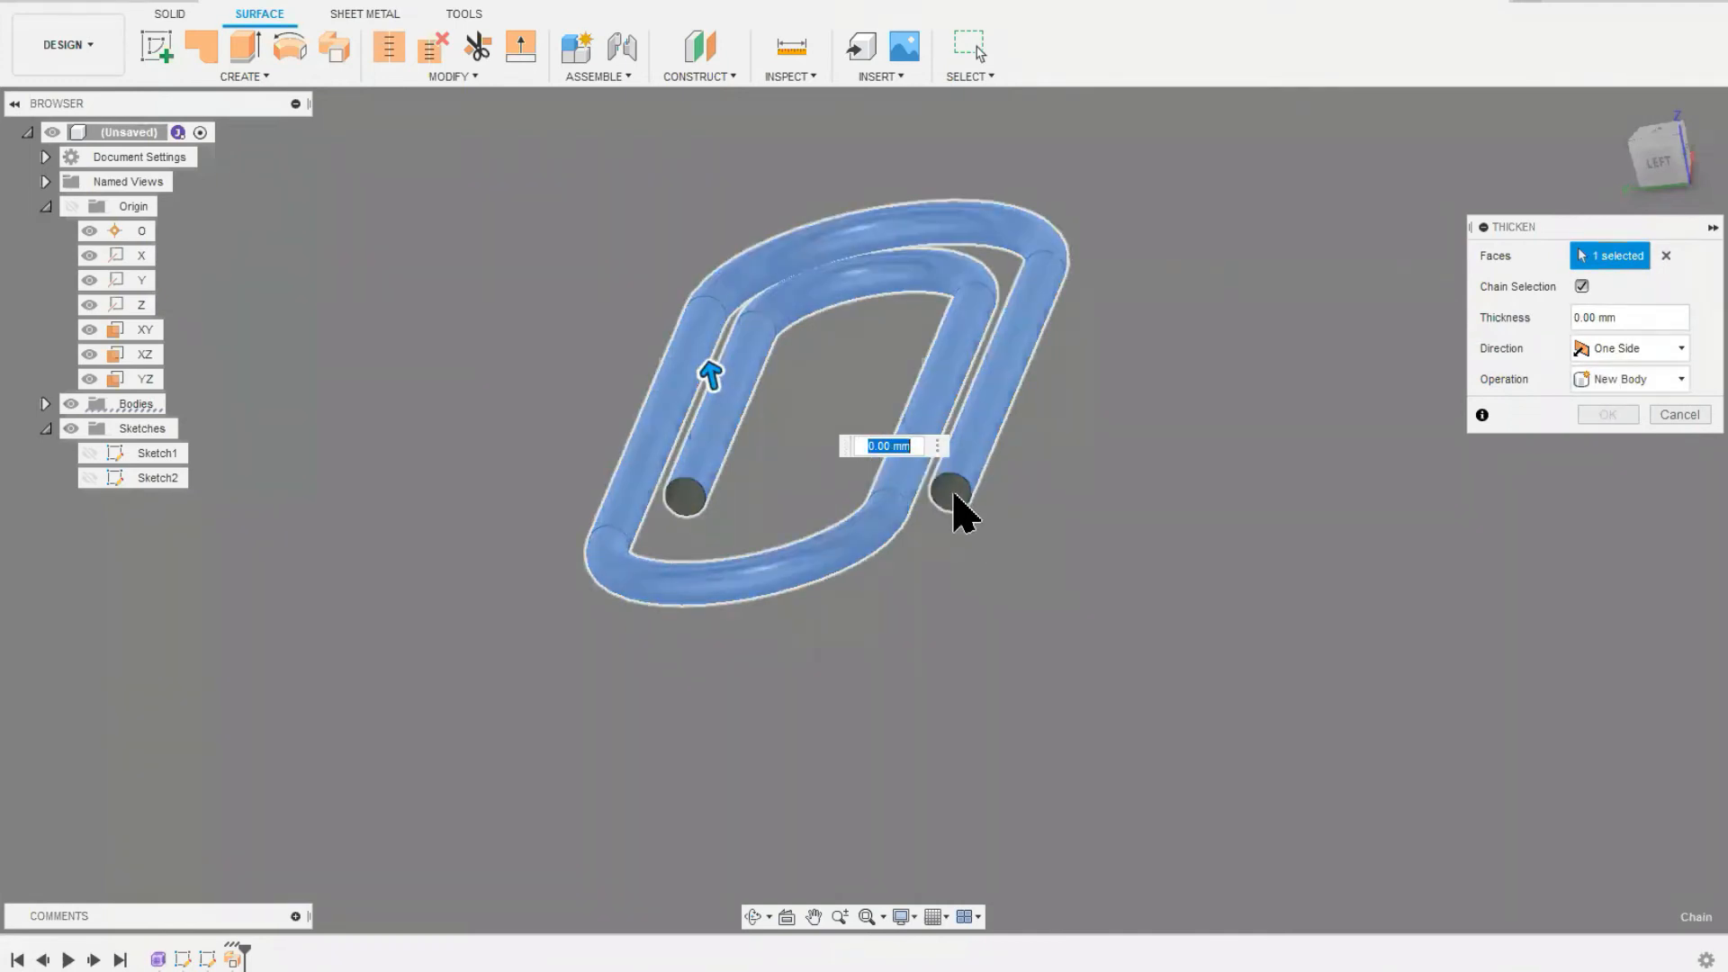
{"action": "type", "text": "1"}
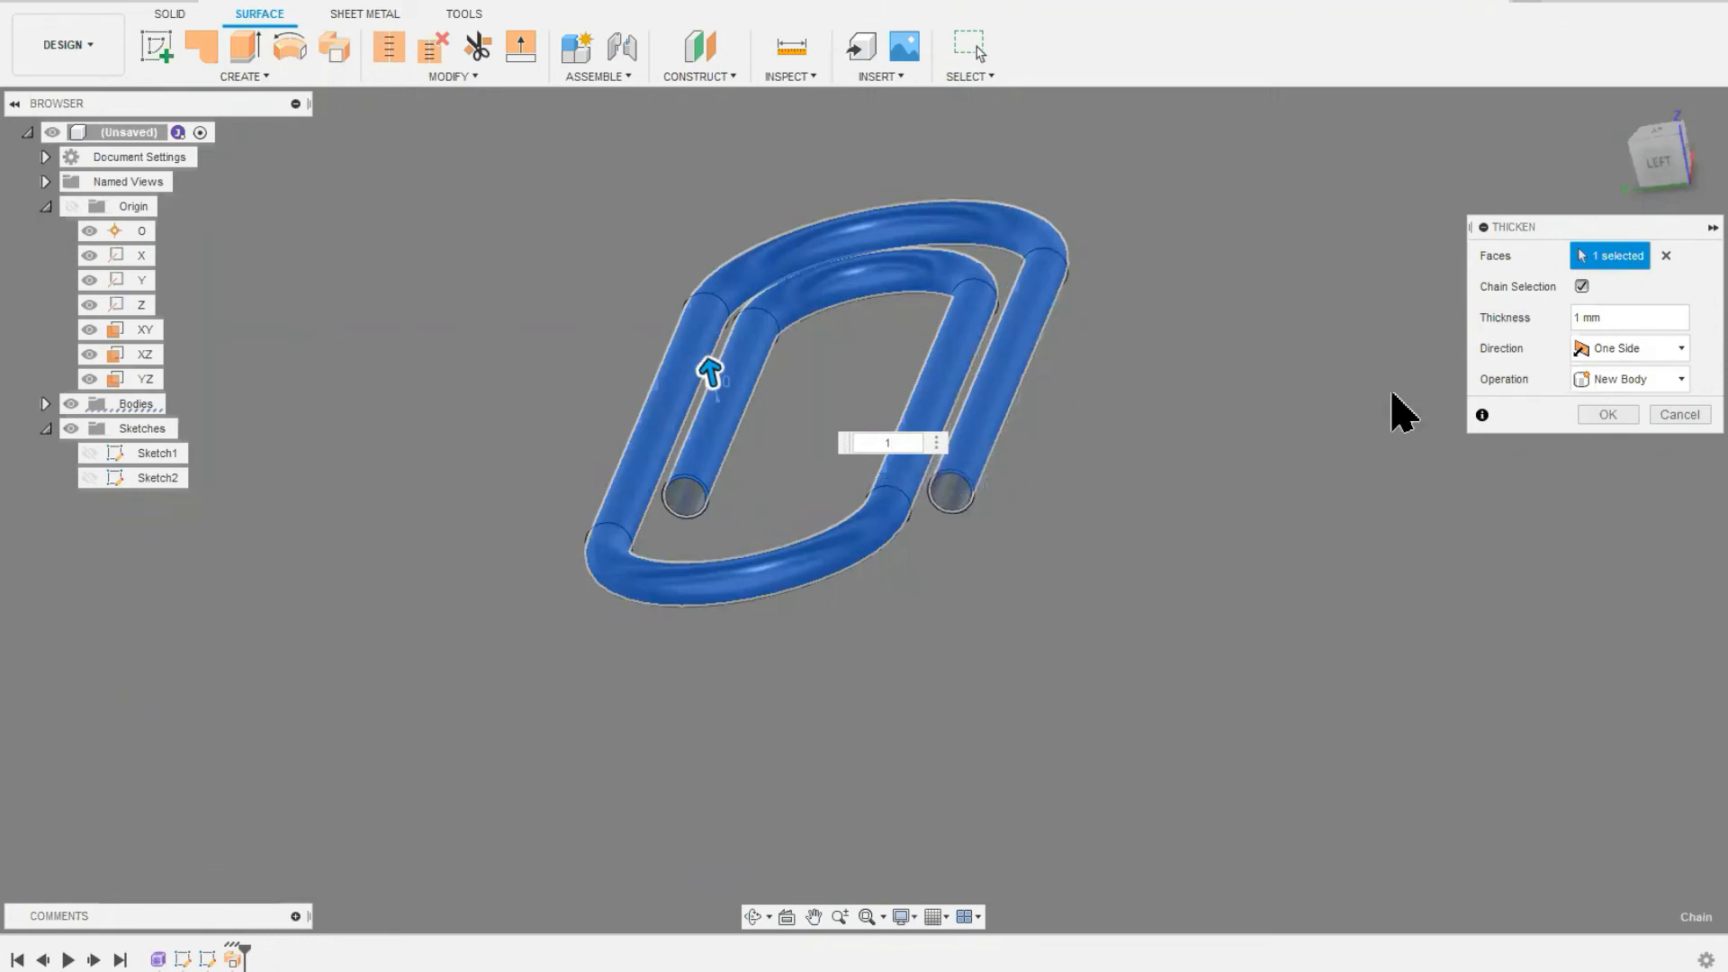
{"action": "left_click_drag", "start_coordinate": [1612, 228], "coordinate": [1301, 222]}
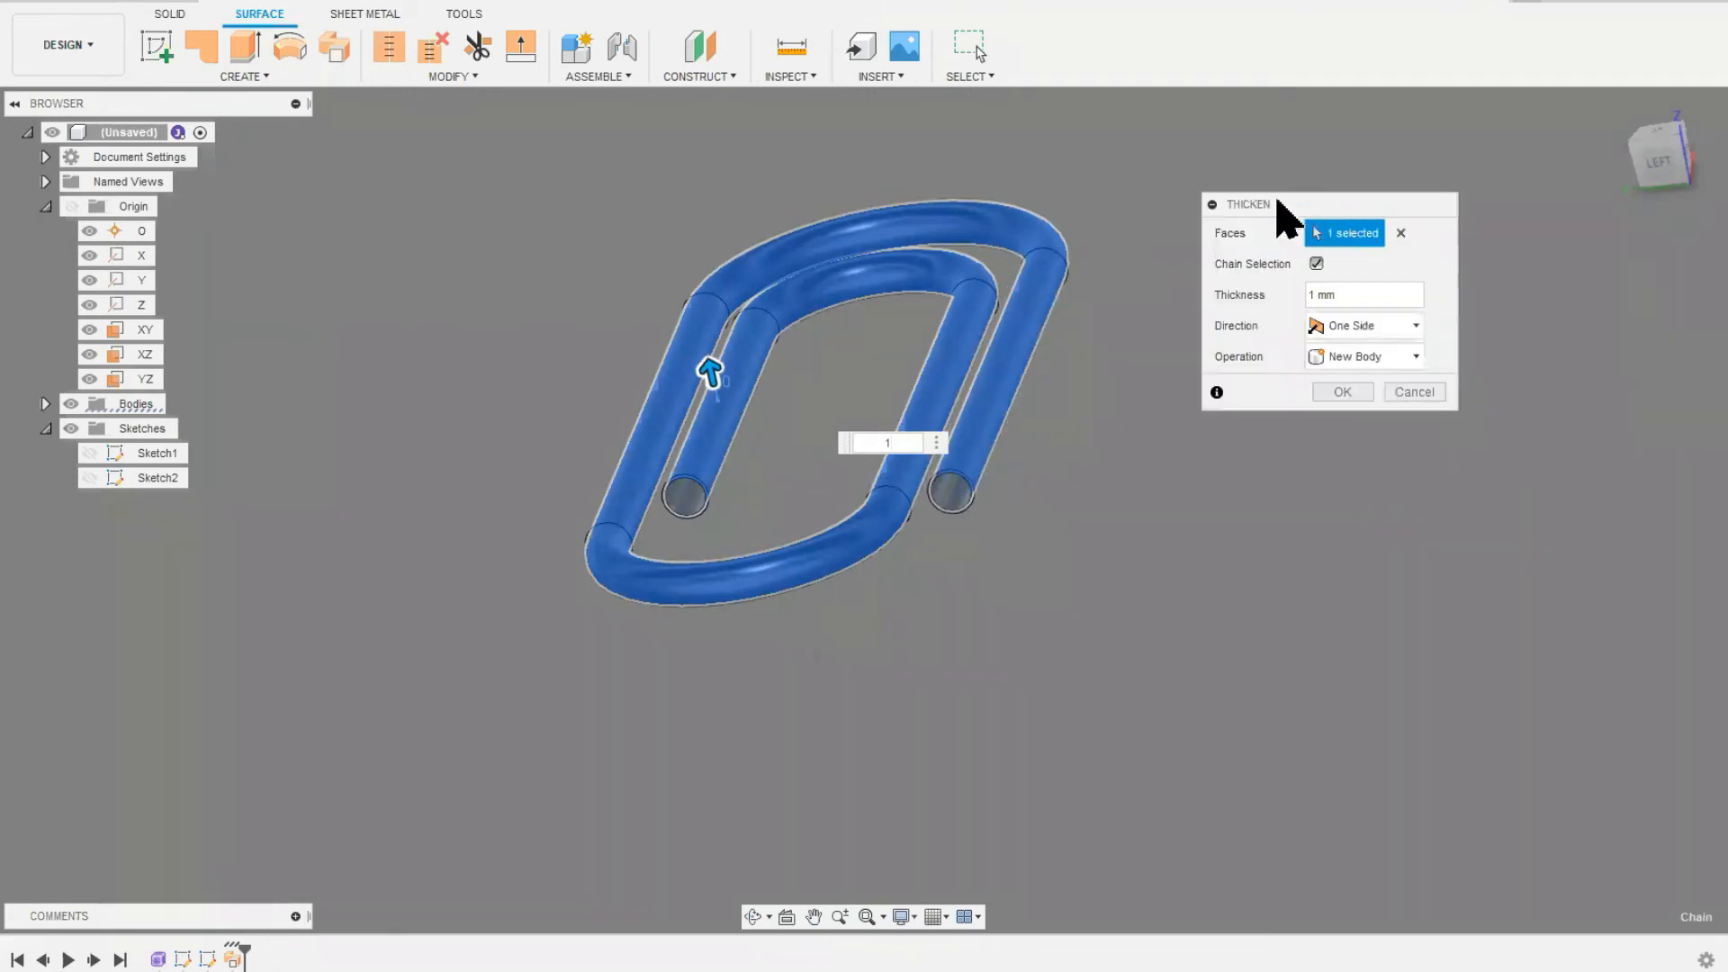
{"action": "left_click", "coordinate": [1355, 319]}
{"action": "left_click", "coordinate": [1301, 345]}
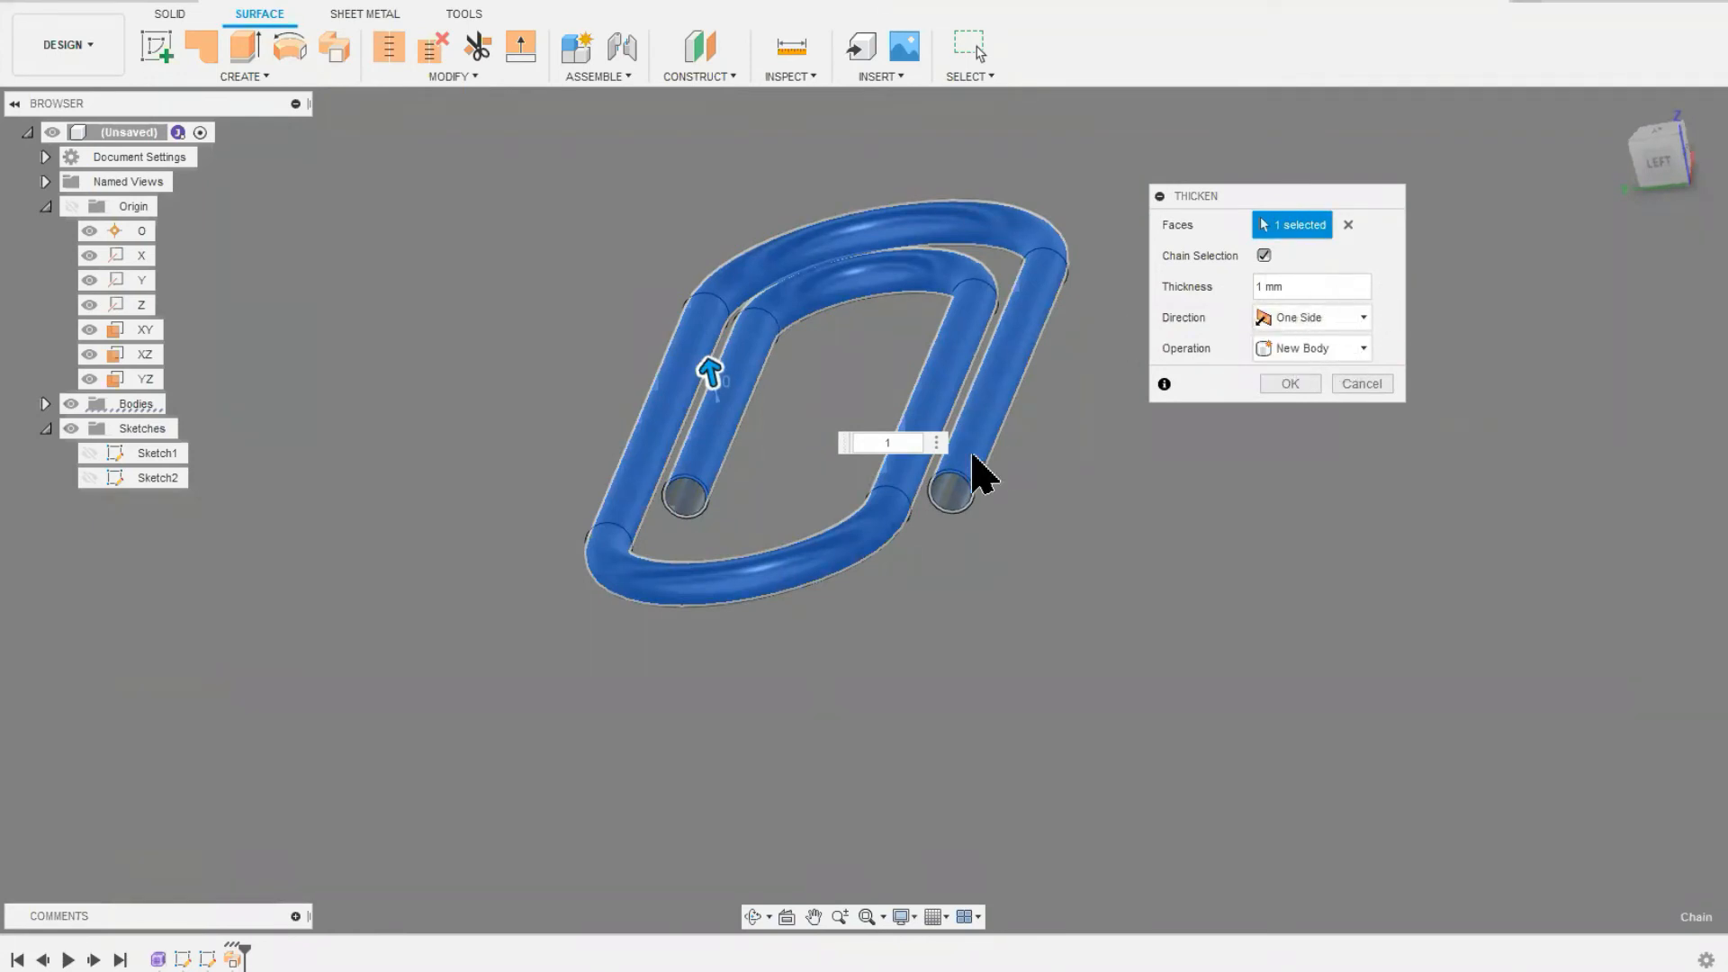
{"action": "mouse_move", "coordinate": [711, 363]}
{"action": "left_mouse_down"}
{"action": "mouse_move", "coordinate": [711, 381]}
{"action": "mouse_move", "coordinate": [706, 339]}
{"action": "mouse_move", "coordinate": [721, 386]}
{"action": "left_mouse_up"}
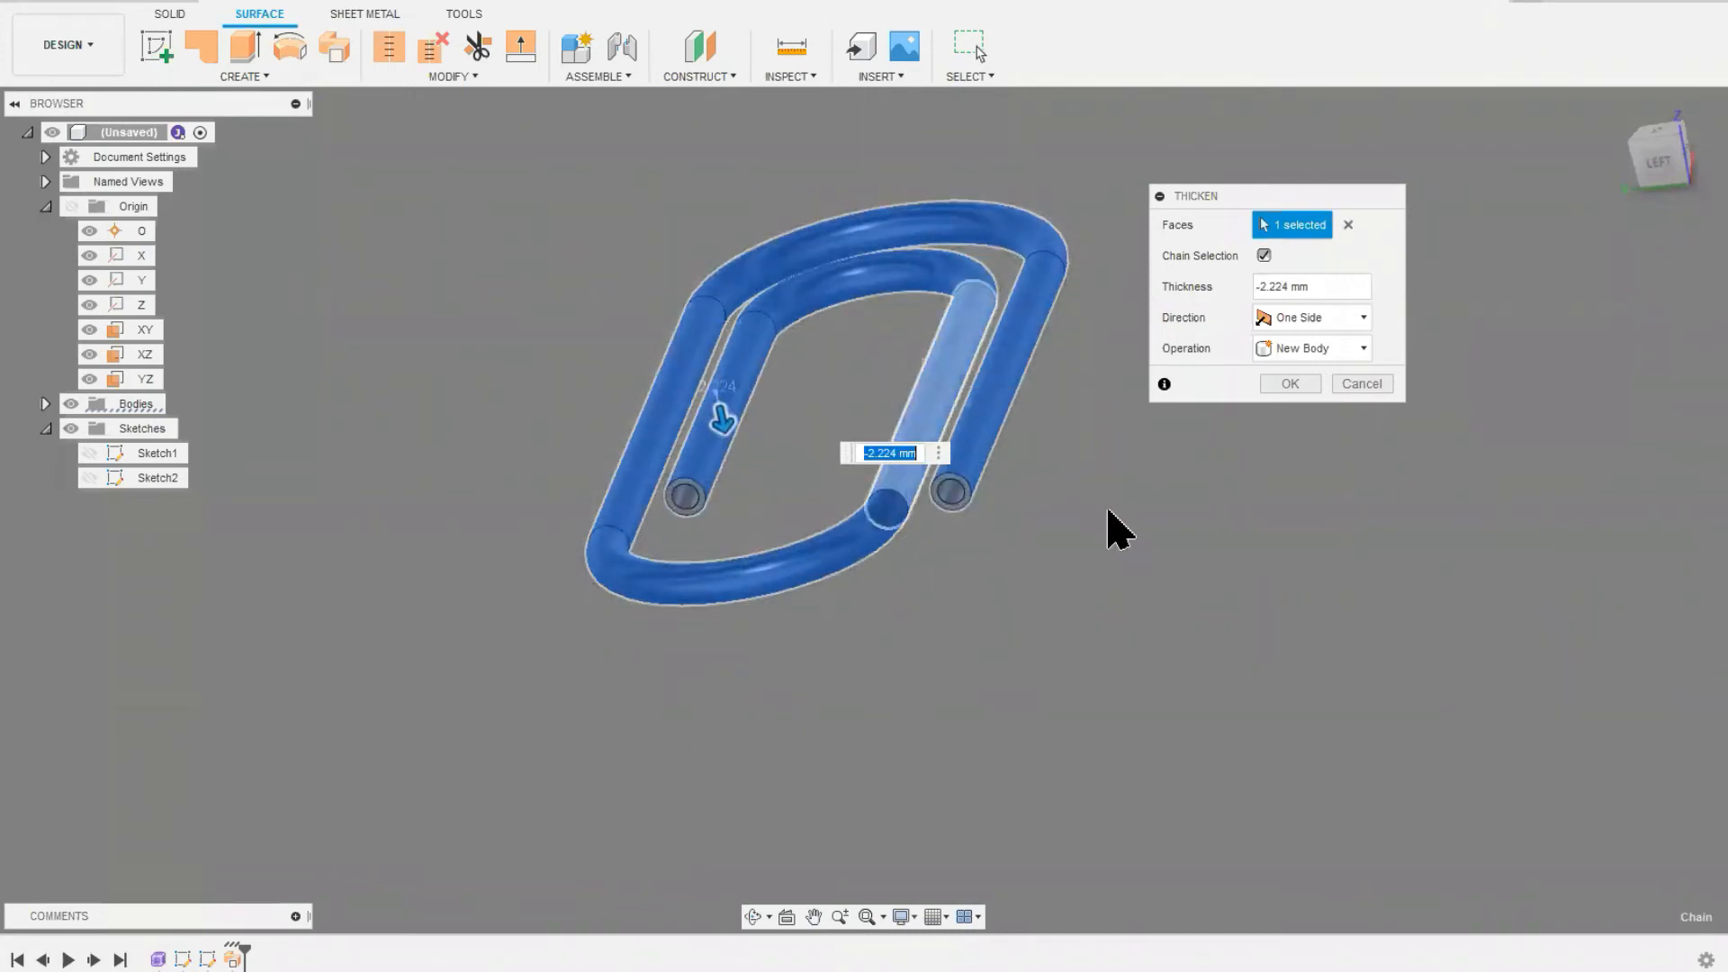
{"action": "left_click", "coordinate": [1290, 385]}
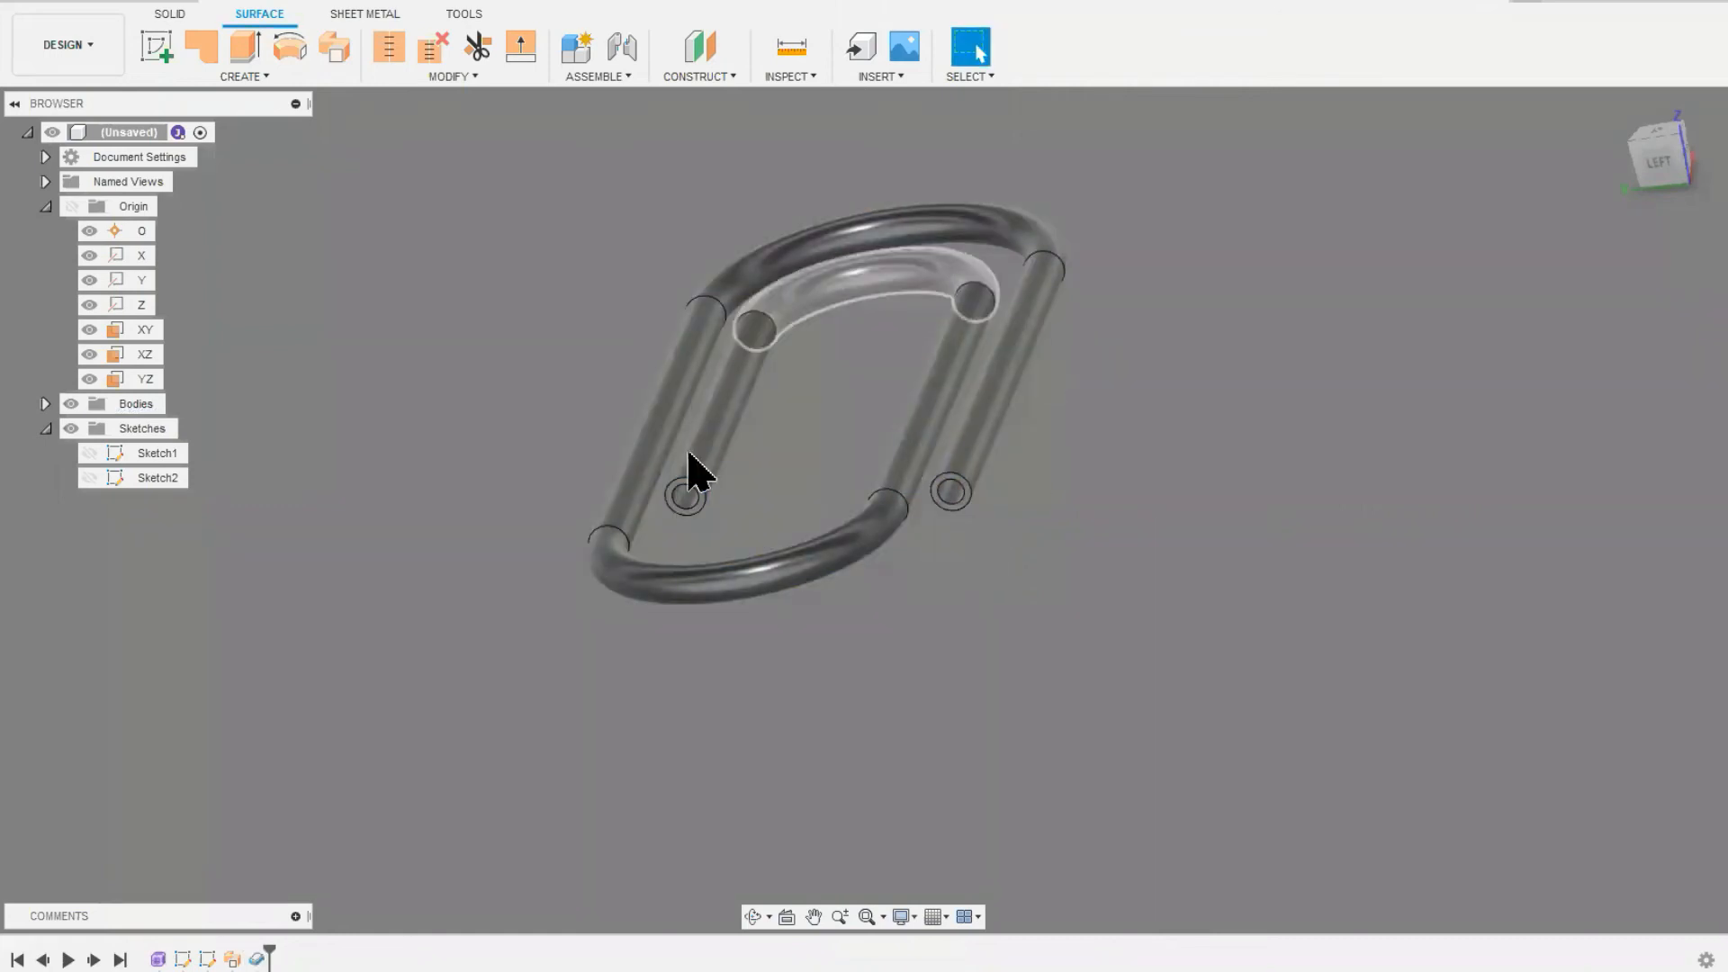
Step: Examine the thickened paperclip's hollow tube ends from several angles, and compare the solid and surface toolsets
{"action": "scroll", "coordinate": [695, 509], "scroll_direction": "up", "scroll_amount": 2}
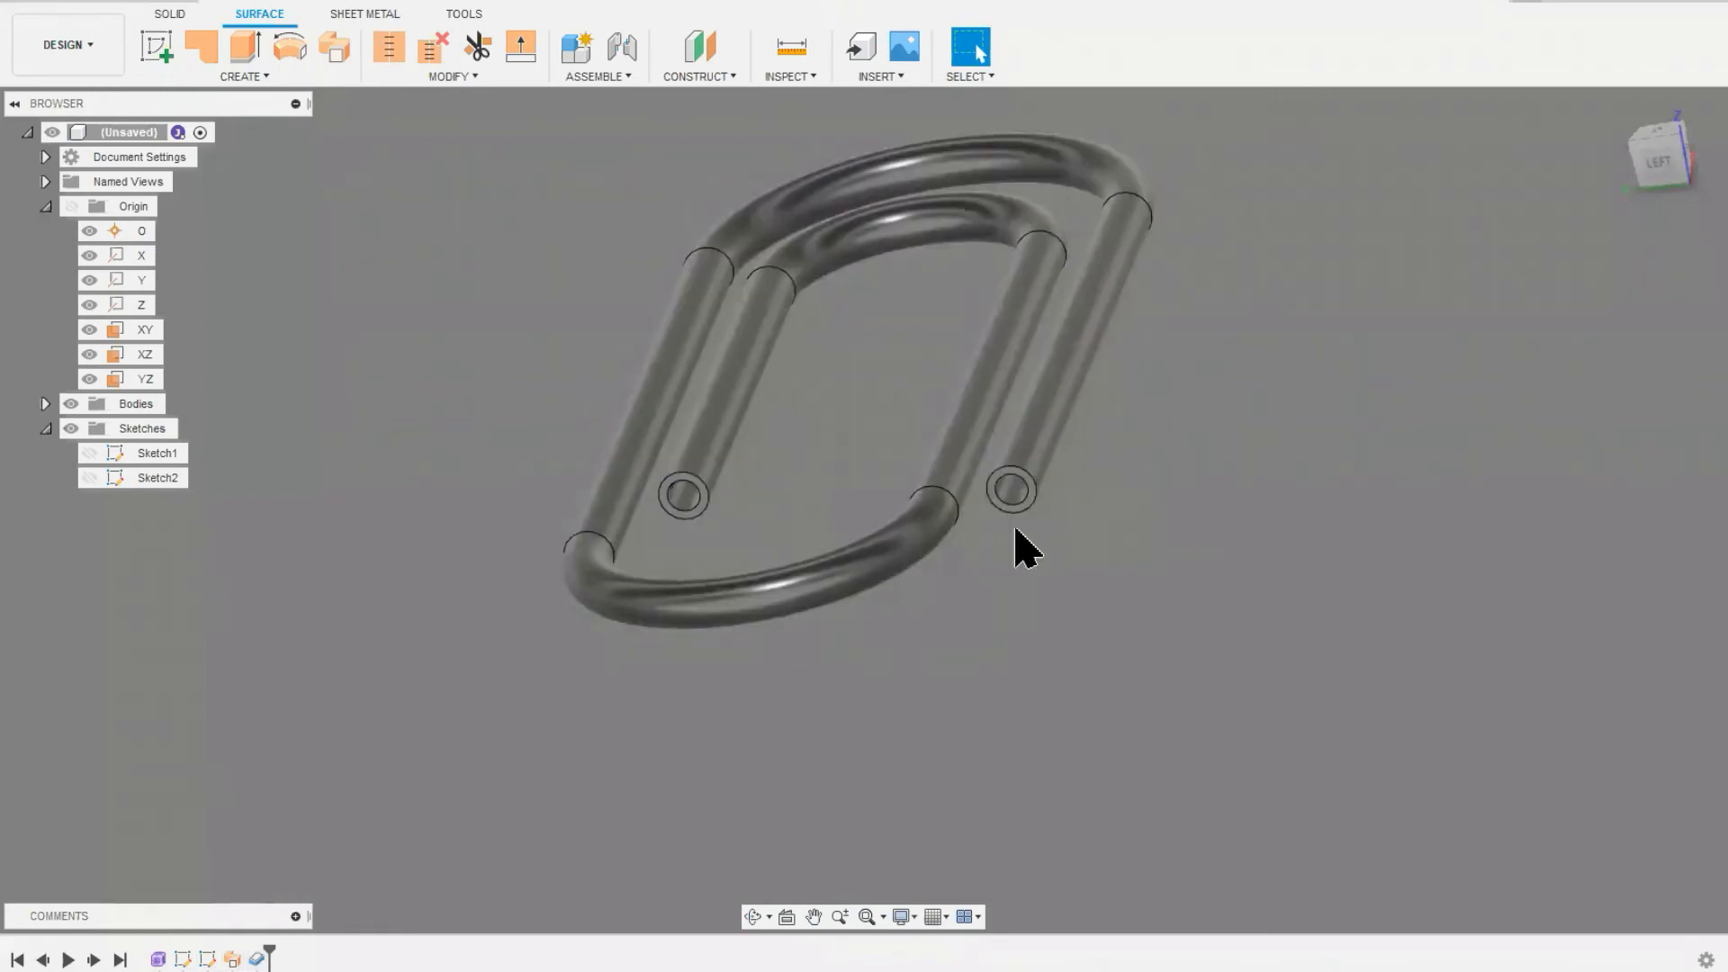
{"action": "middle_click_drag", "start_coordinate": [1002, 522], "coordinate": [819, 603]}
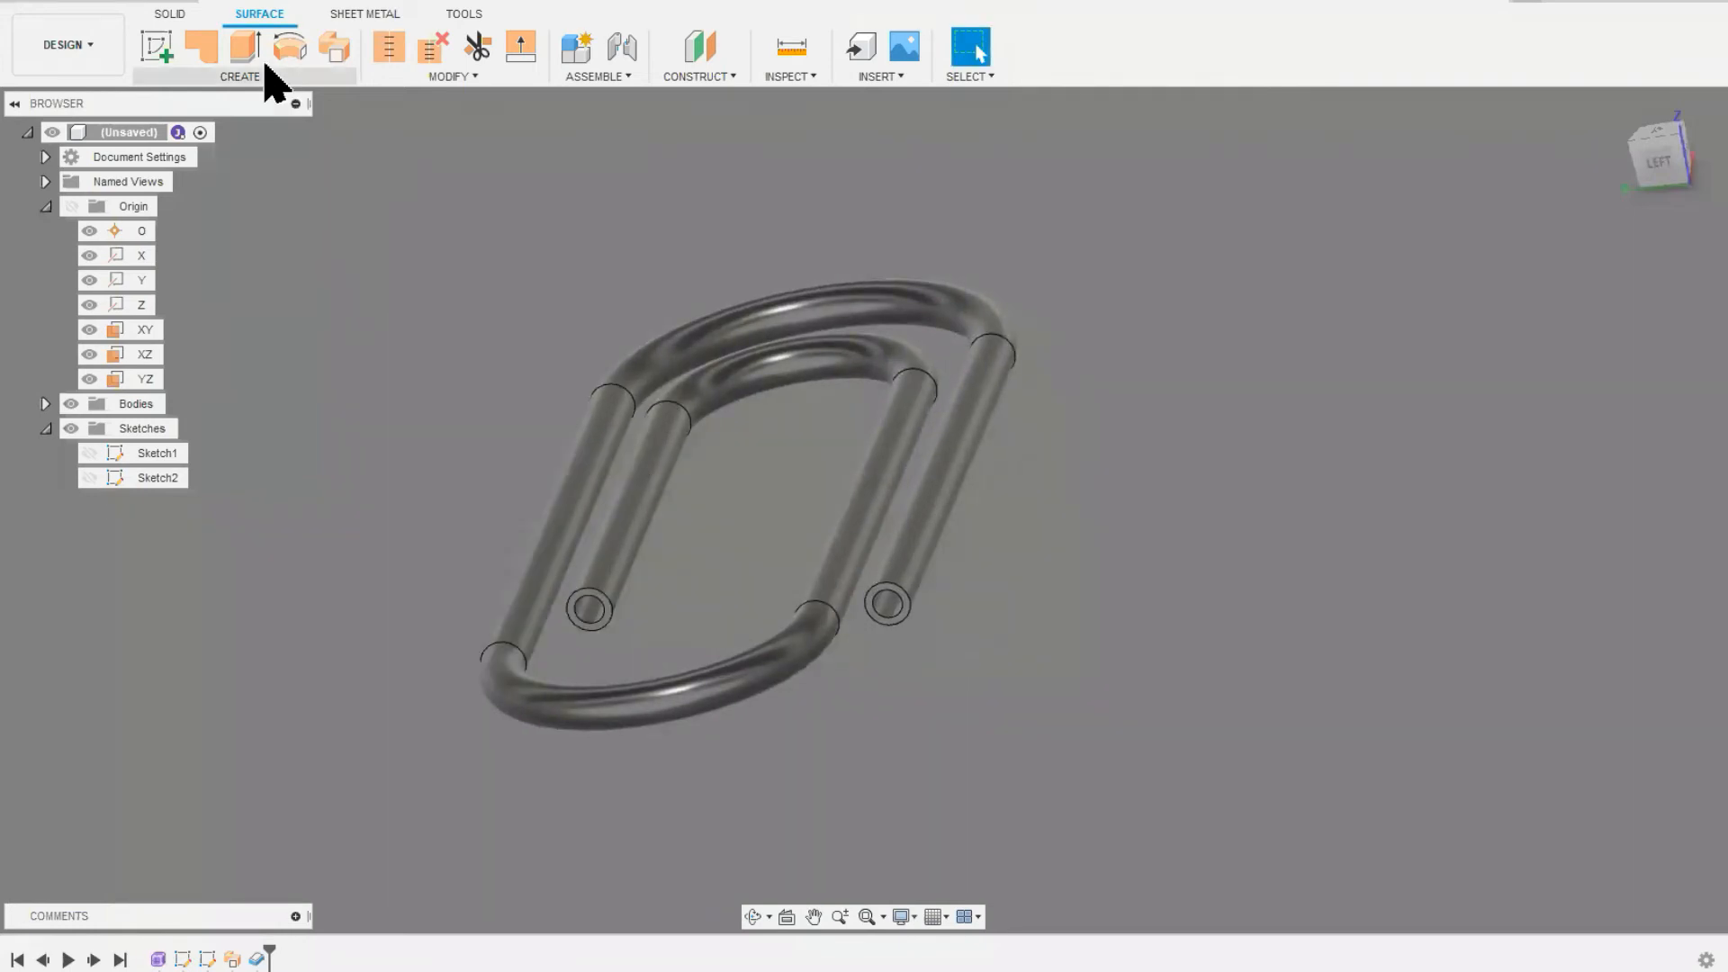
{"action": "left_click", "coordinate": [171, 15]}
{"action": "left_click", "coordinate": [261, 18]}
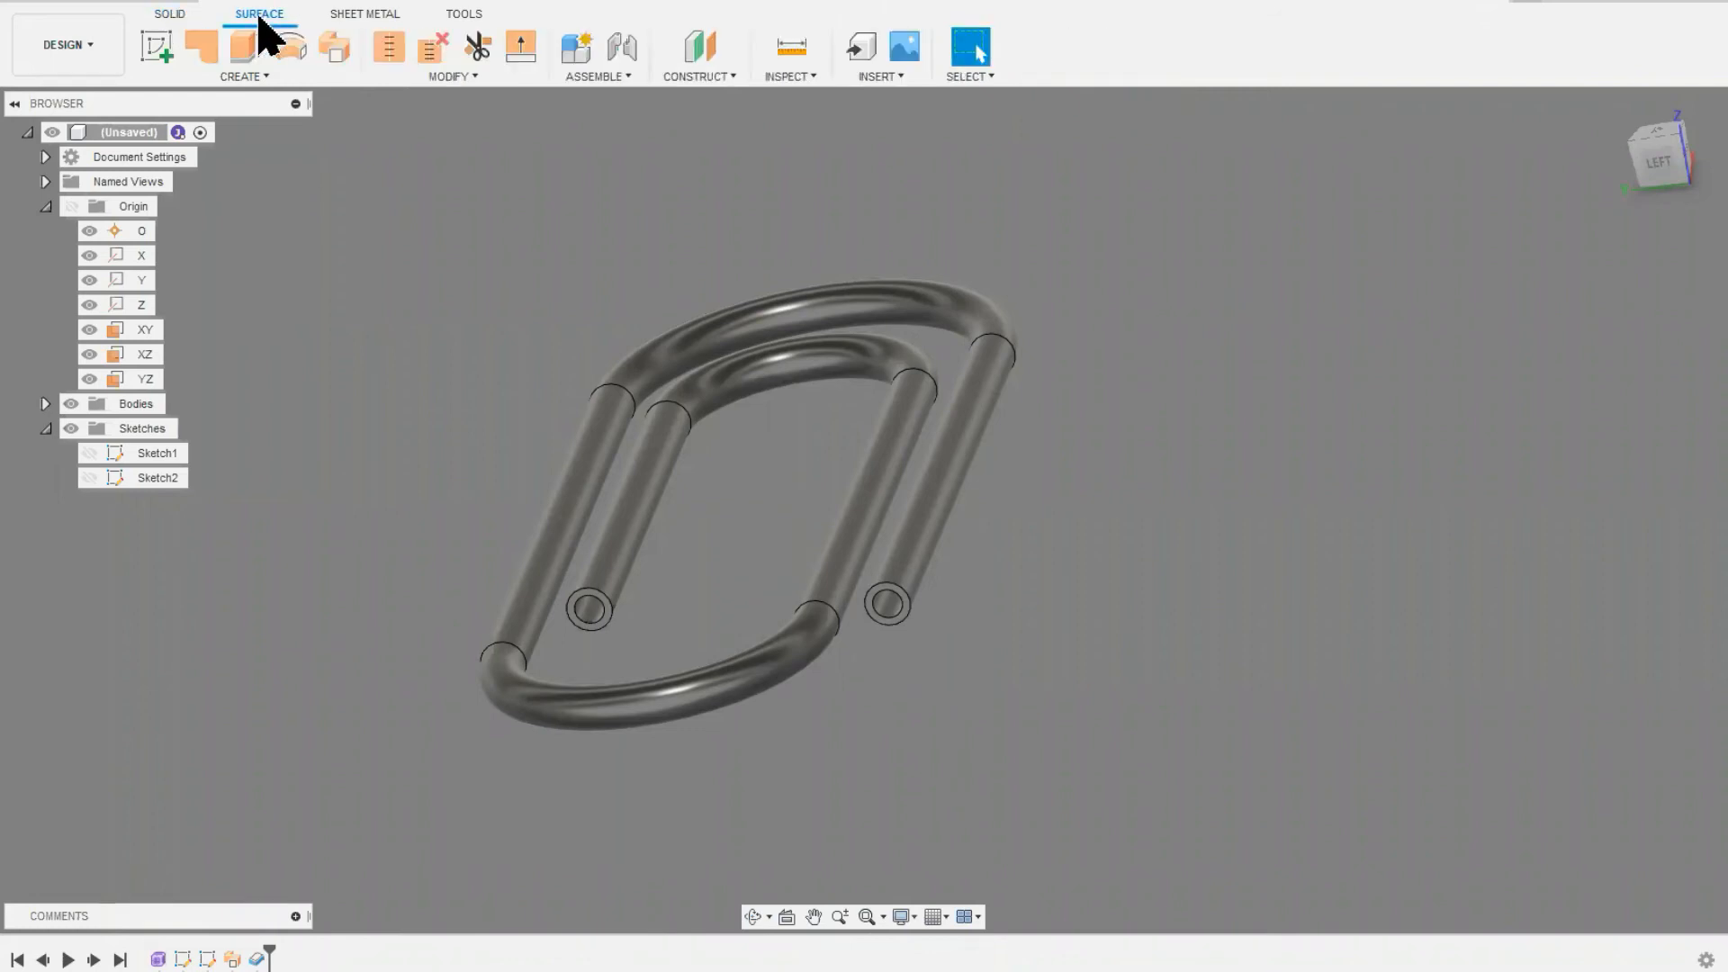
{"action": "left_click", "coordinate": [173, 16]}
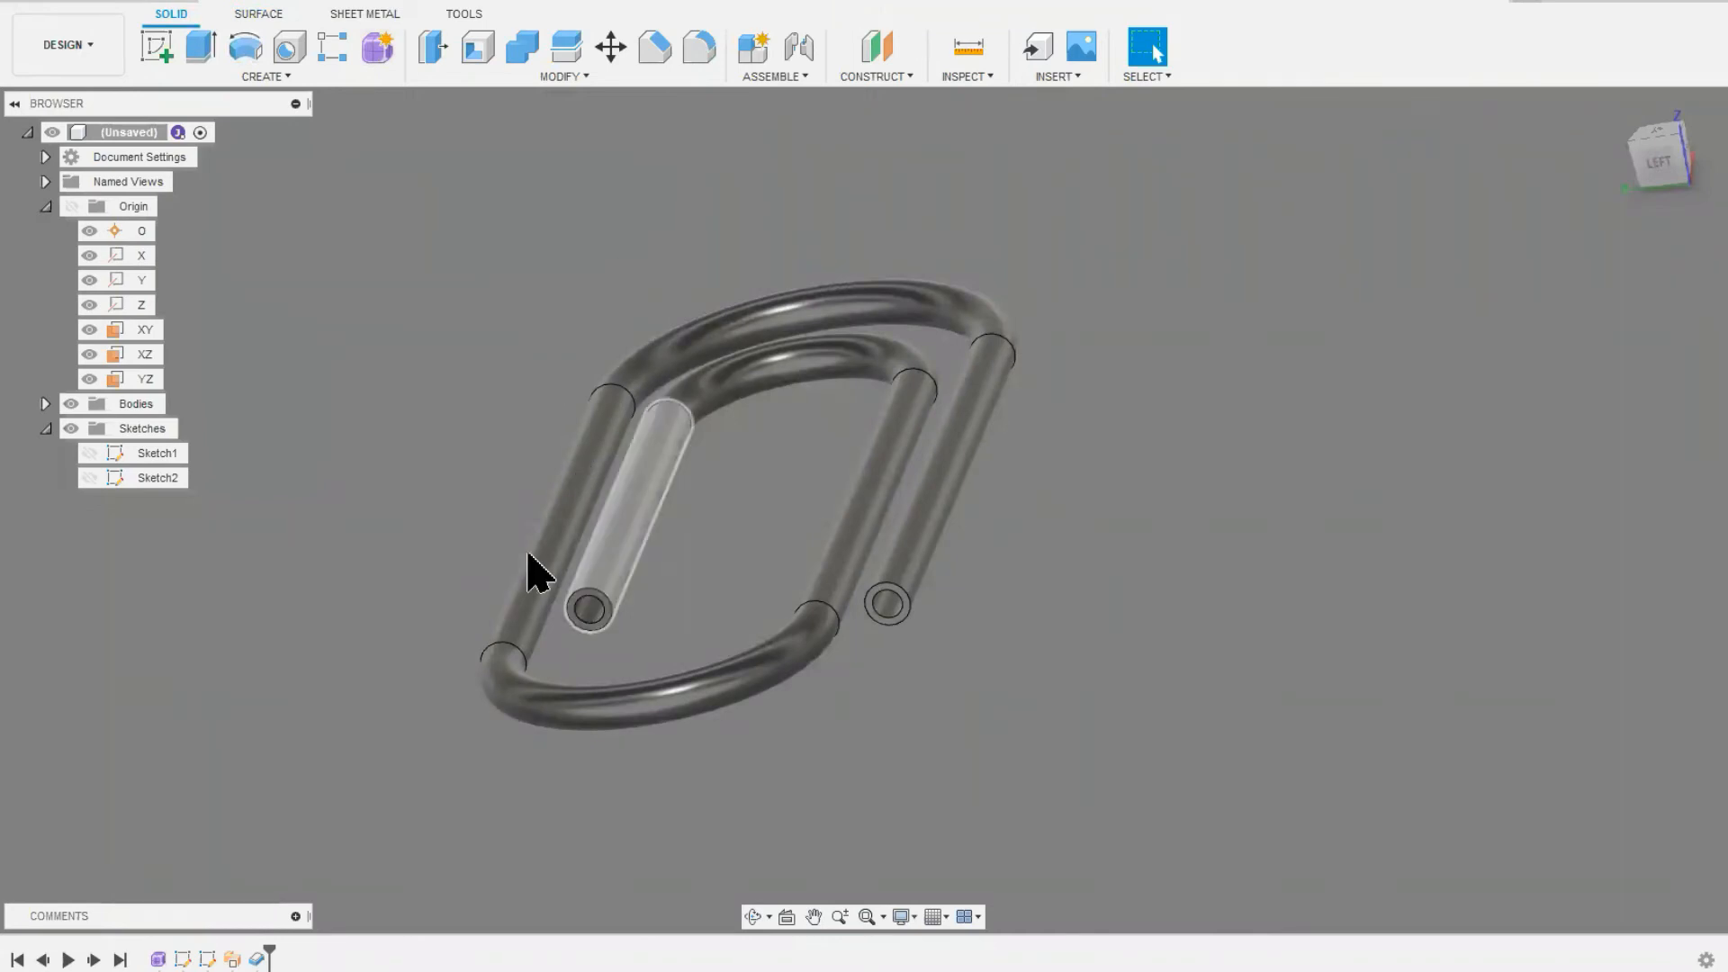
{"action": "mouse_move", "coordinate": [484, 536]}
{"action": "middle_mouse_down"}
{"action": "mouse_move", "coordinate": [517, 499]}
{"action": "mouse_move", "coordinate": [498, 534]}
{"action": "middle_mouse_up"}
{"action": "middle_click_drag", "start_coordinate": [748, 590], "coordinate": [810, 581], "text": "shift"}
{"action": "key", "text": "Escape"}
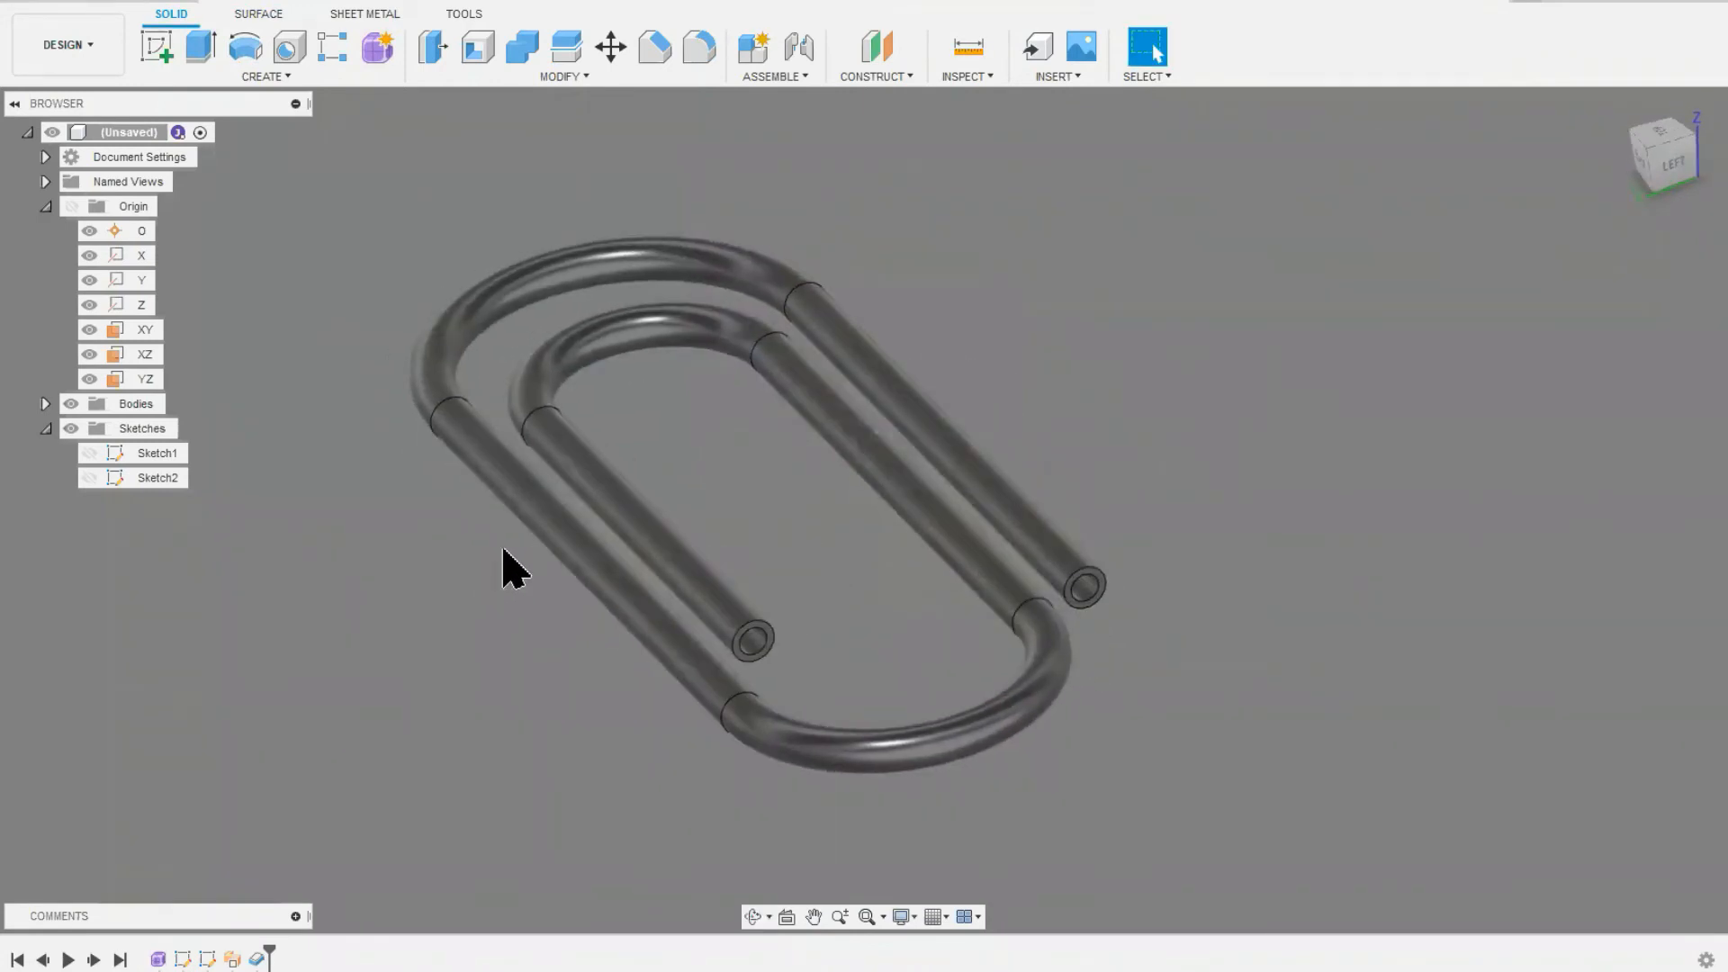
Step: Review the surface workspace's creation and modification commands
{"action": "left_click", "coordinate": [258, 15]}
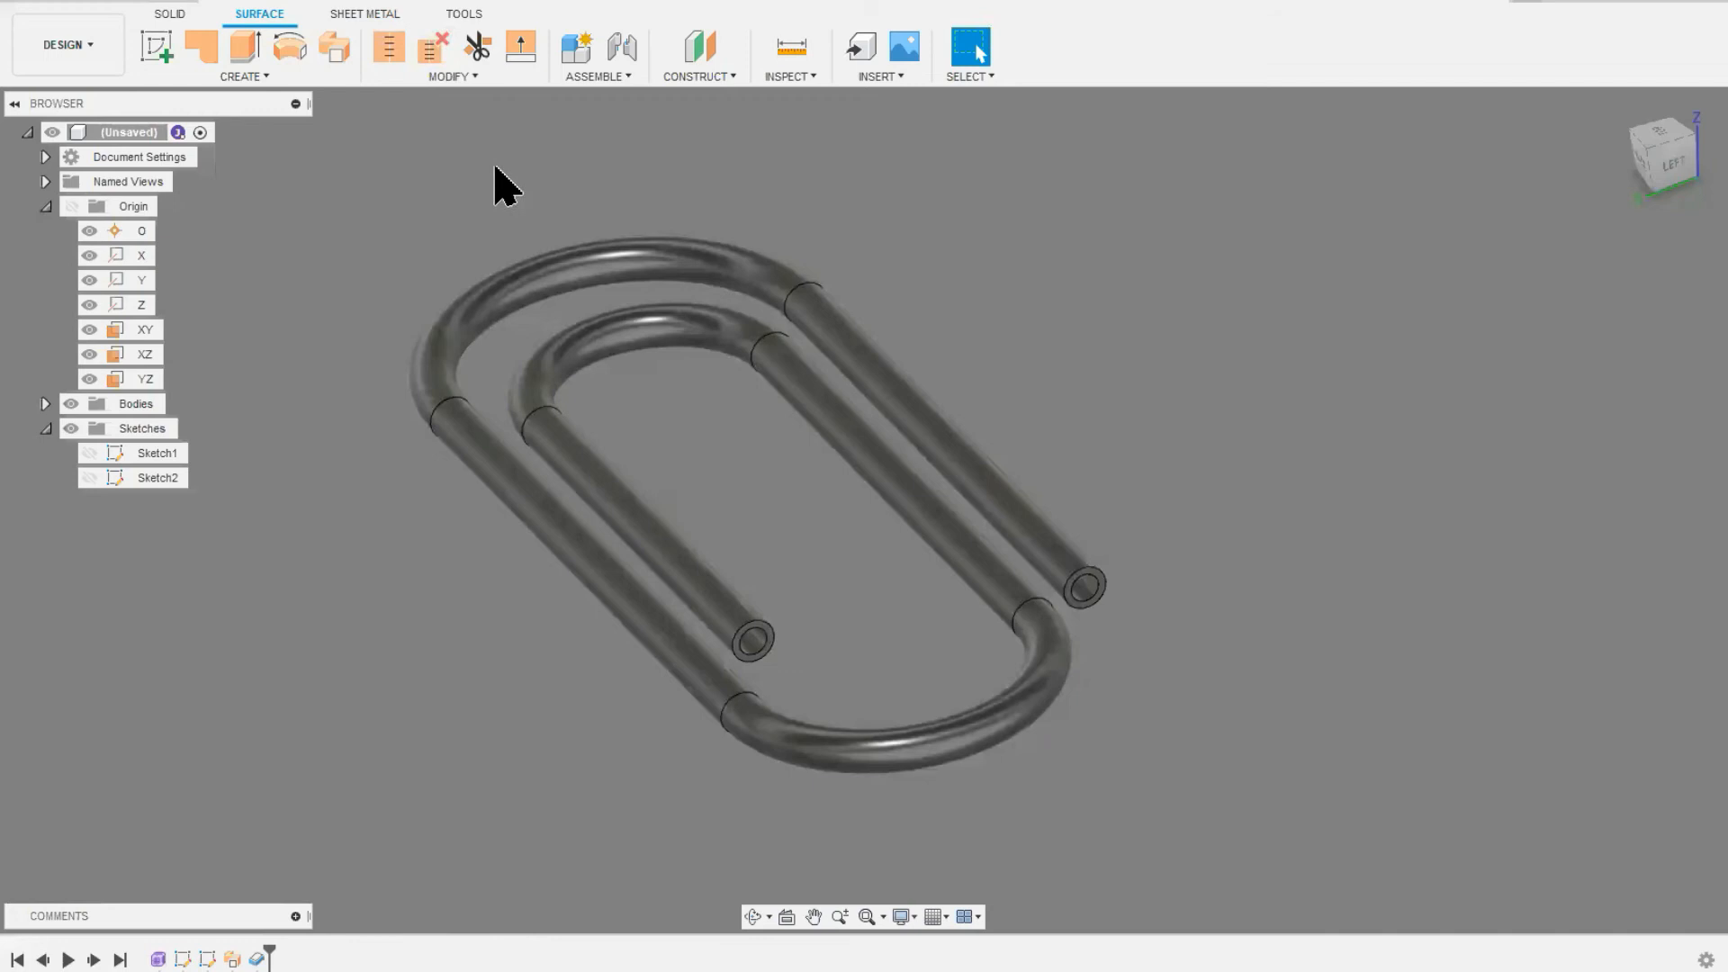
{"action": "left_click", "coordinate": [466, 77]}
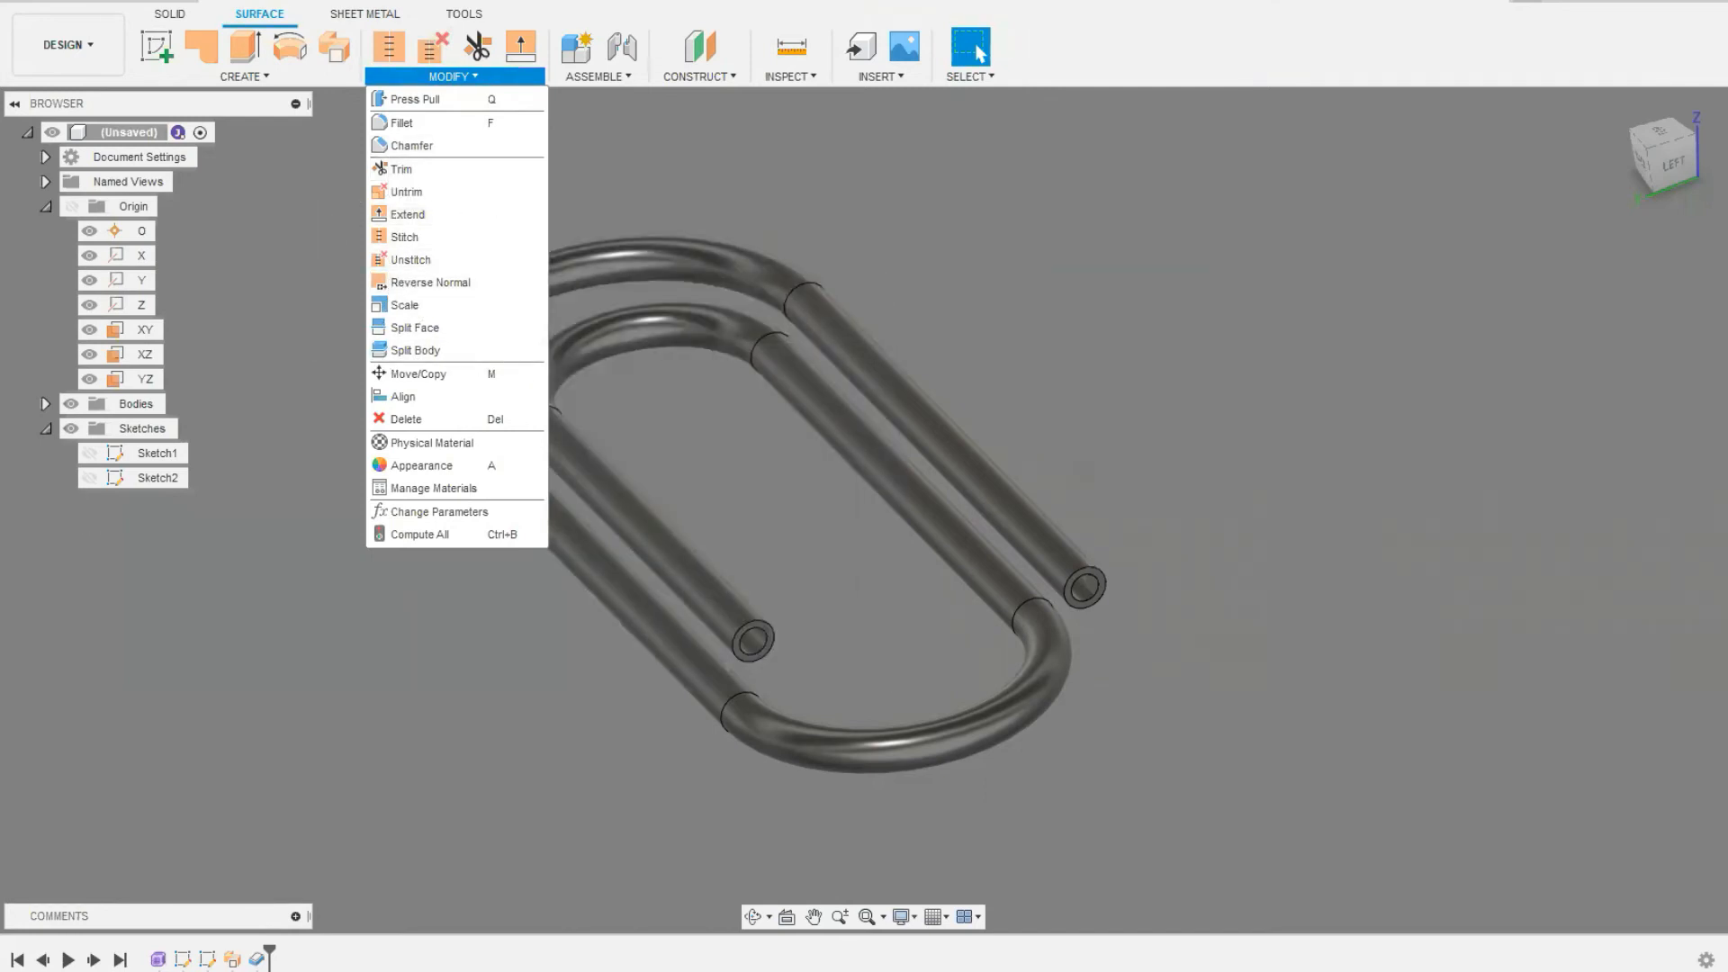
{"action": "key", "text": "Escape"}
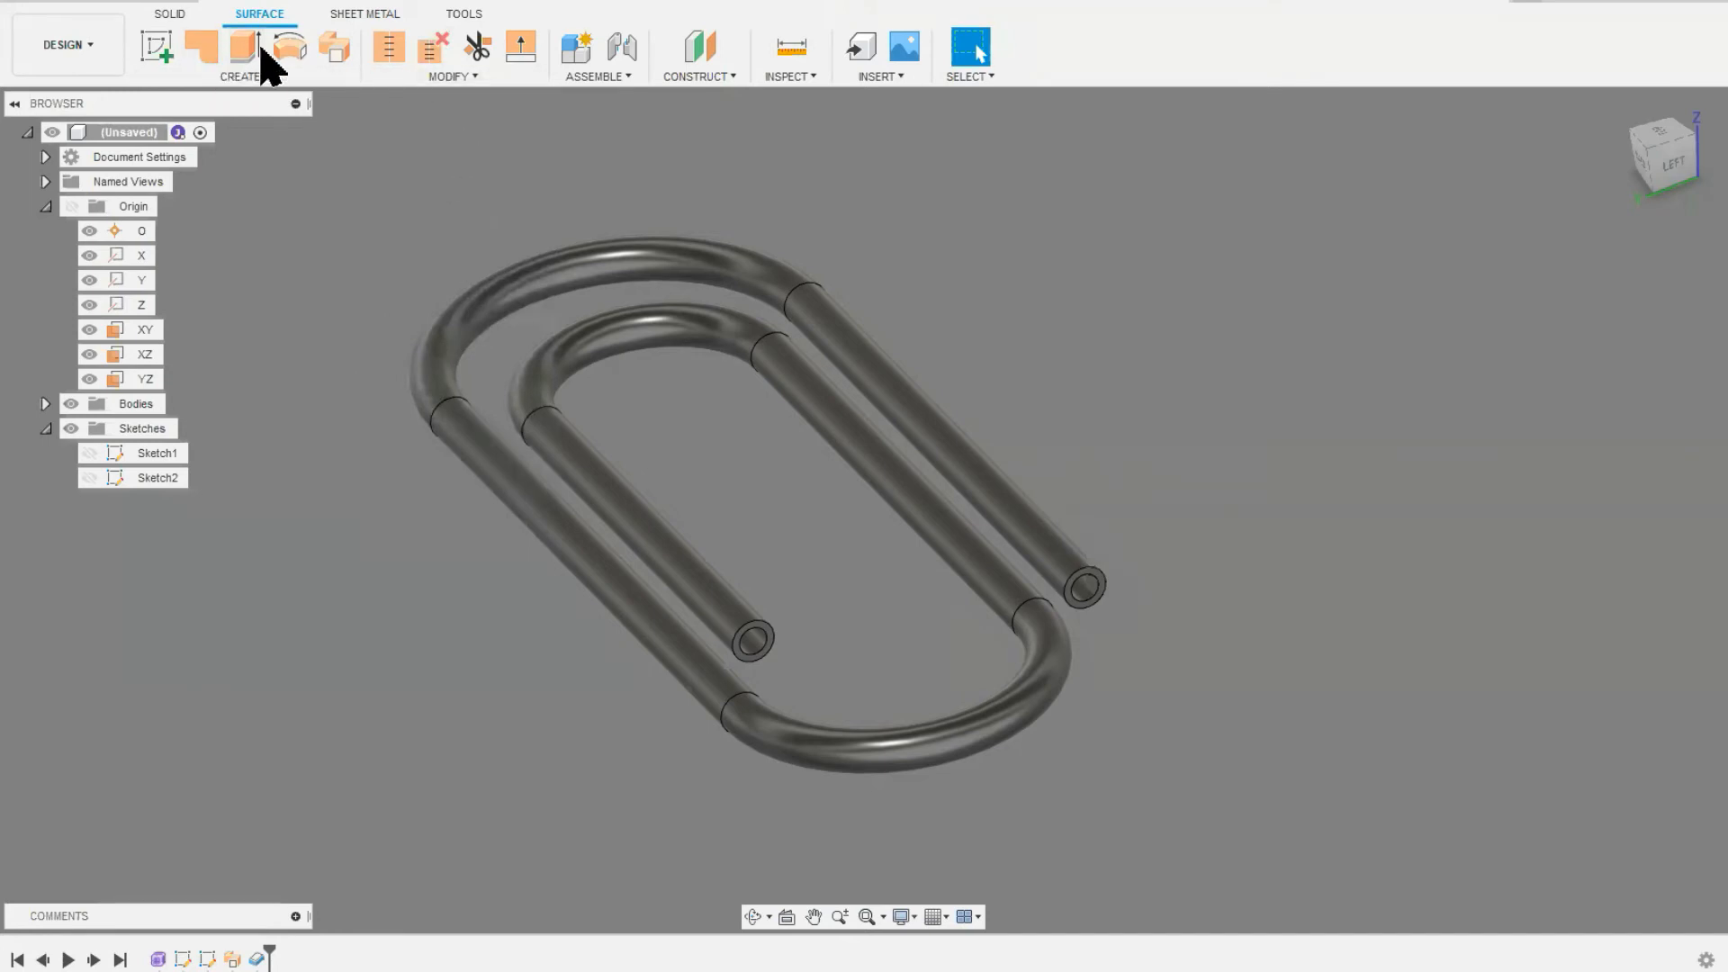
{"action": "left_click", "coordinate": [241, 77]}
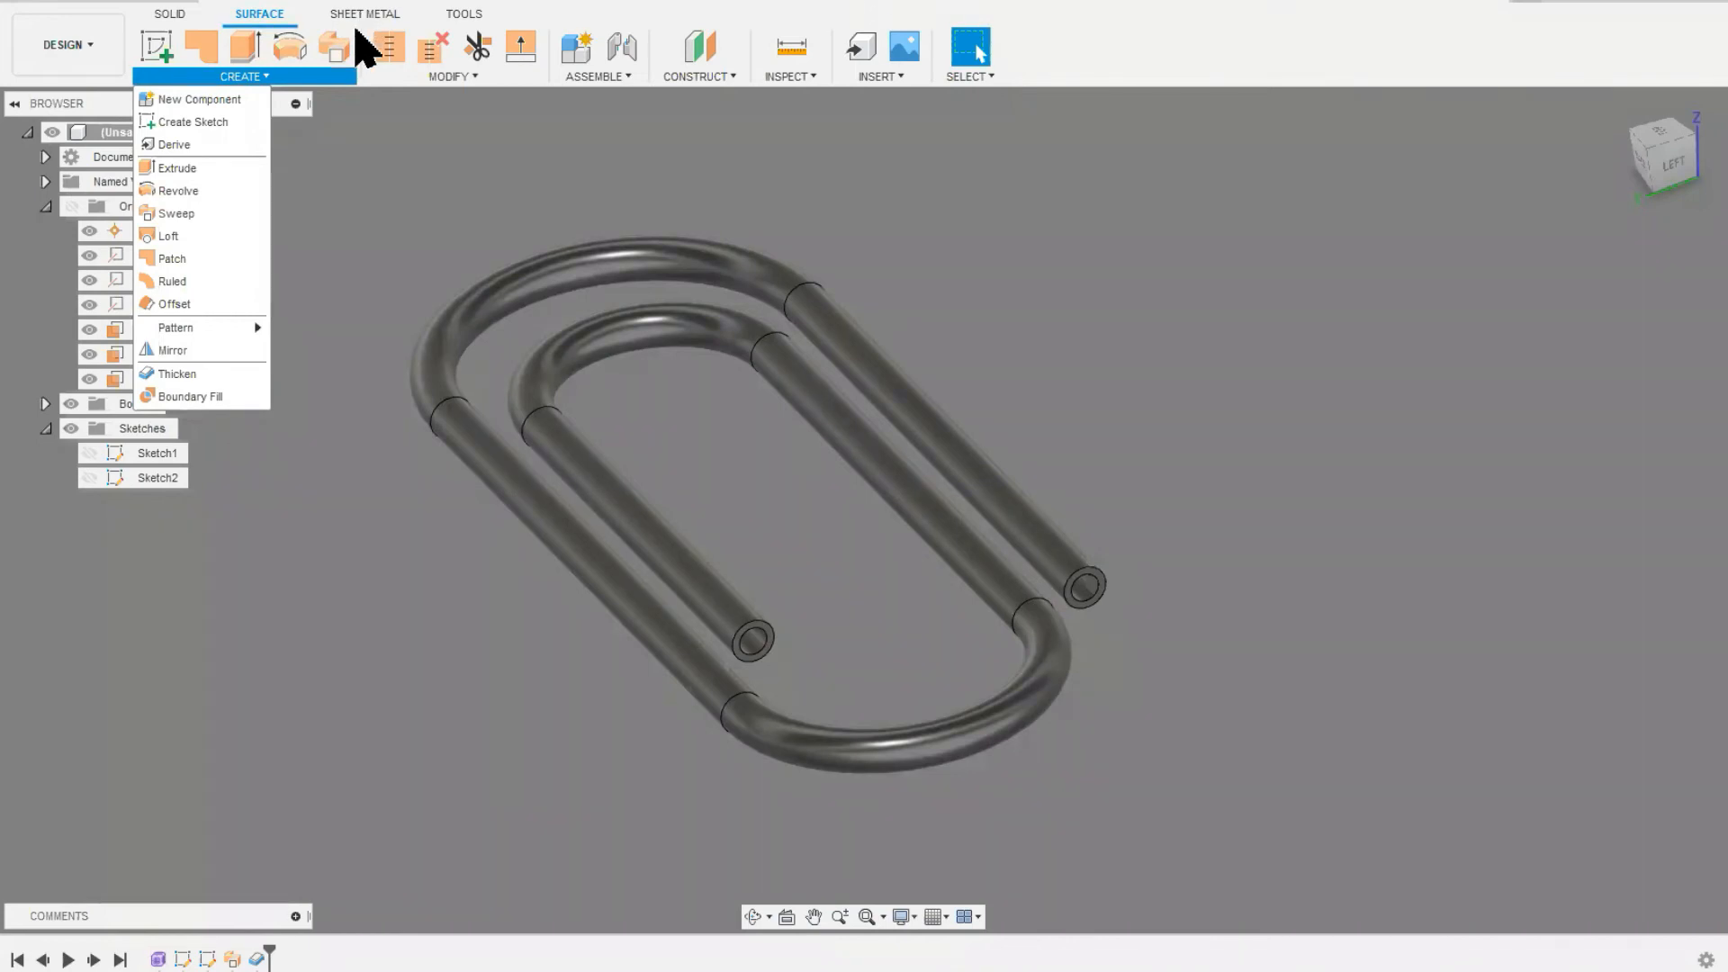
{"action": "mouse_move", "coordinate": [389, 76]}
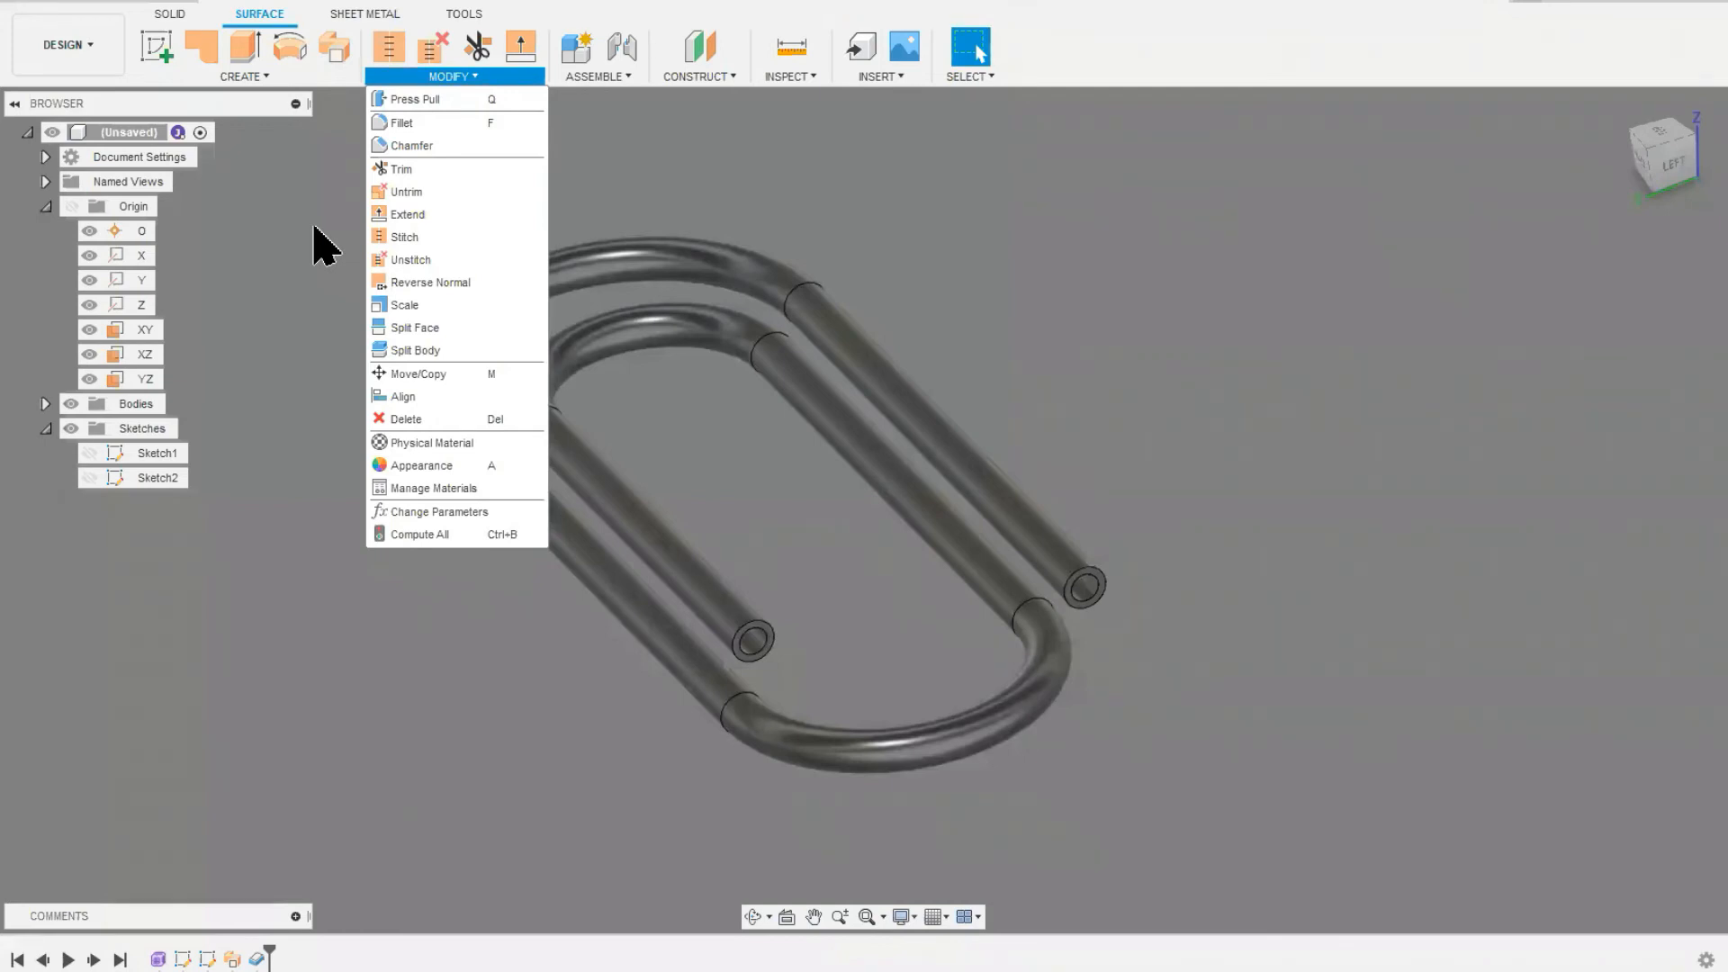
Step: Start a new form feature with the paperclip moved aside, and check the list of available workspaces
{"action": "left_click", "coordinate": [175, 16]}
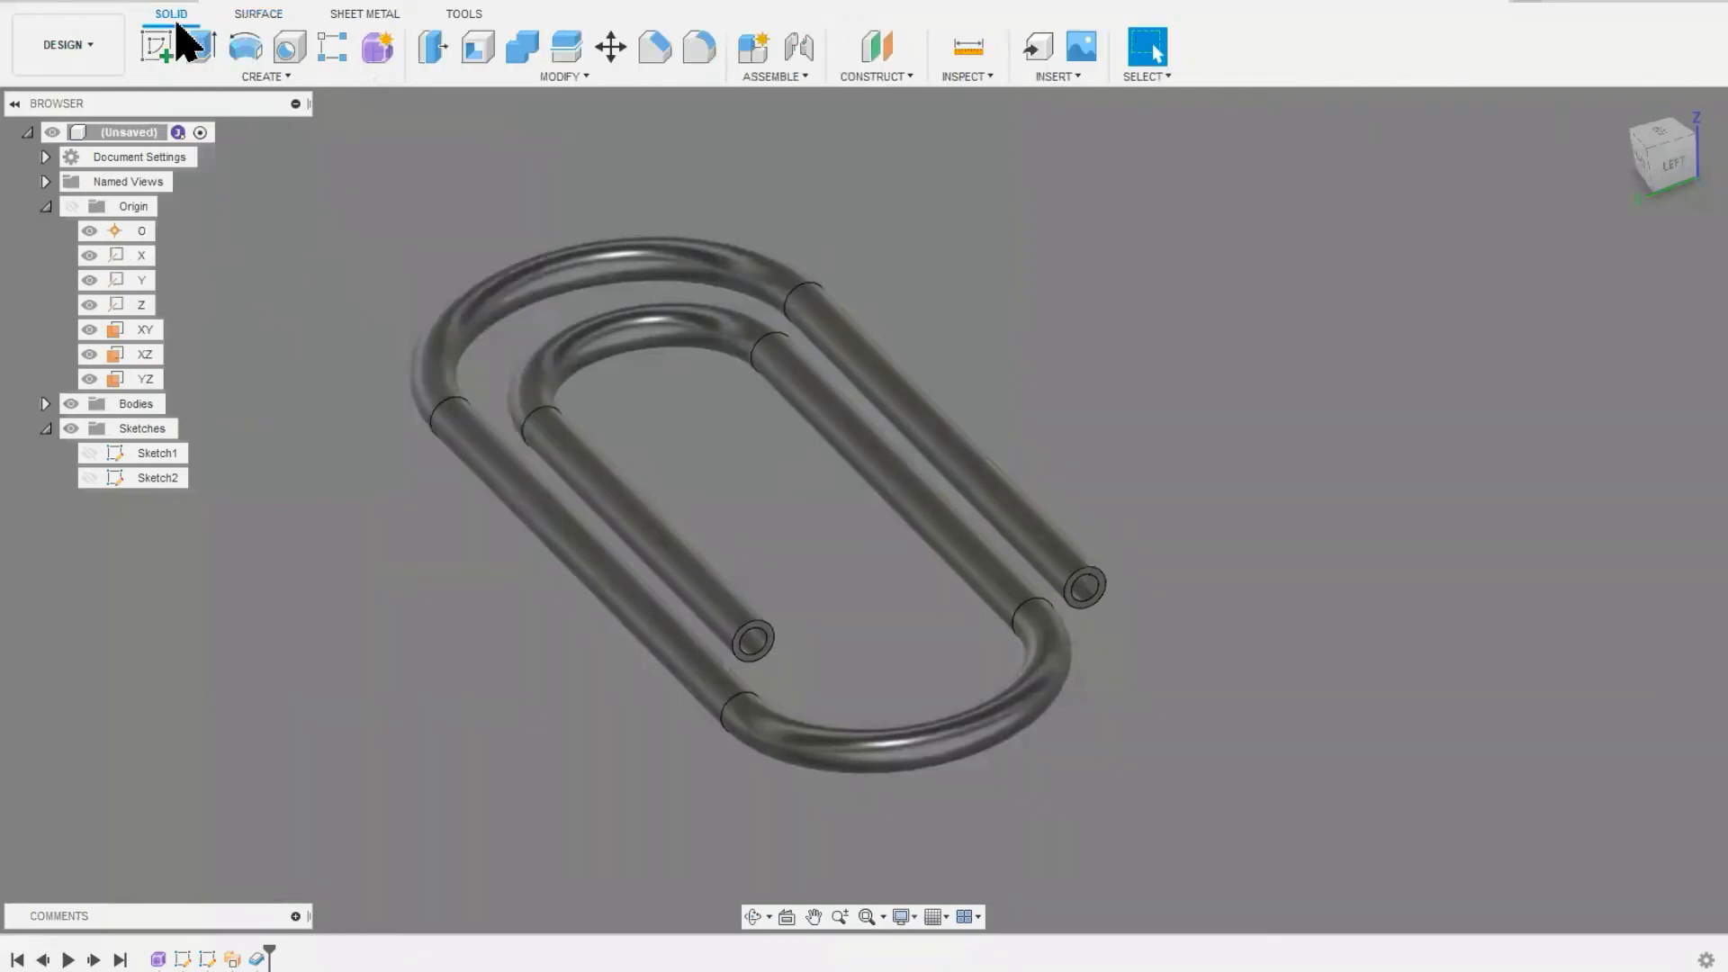
{"action": "middle_click_drag", "start_coordinate": [781, 479], "coordinate": [1237, 450]}
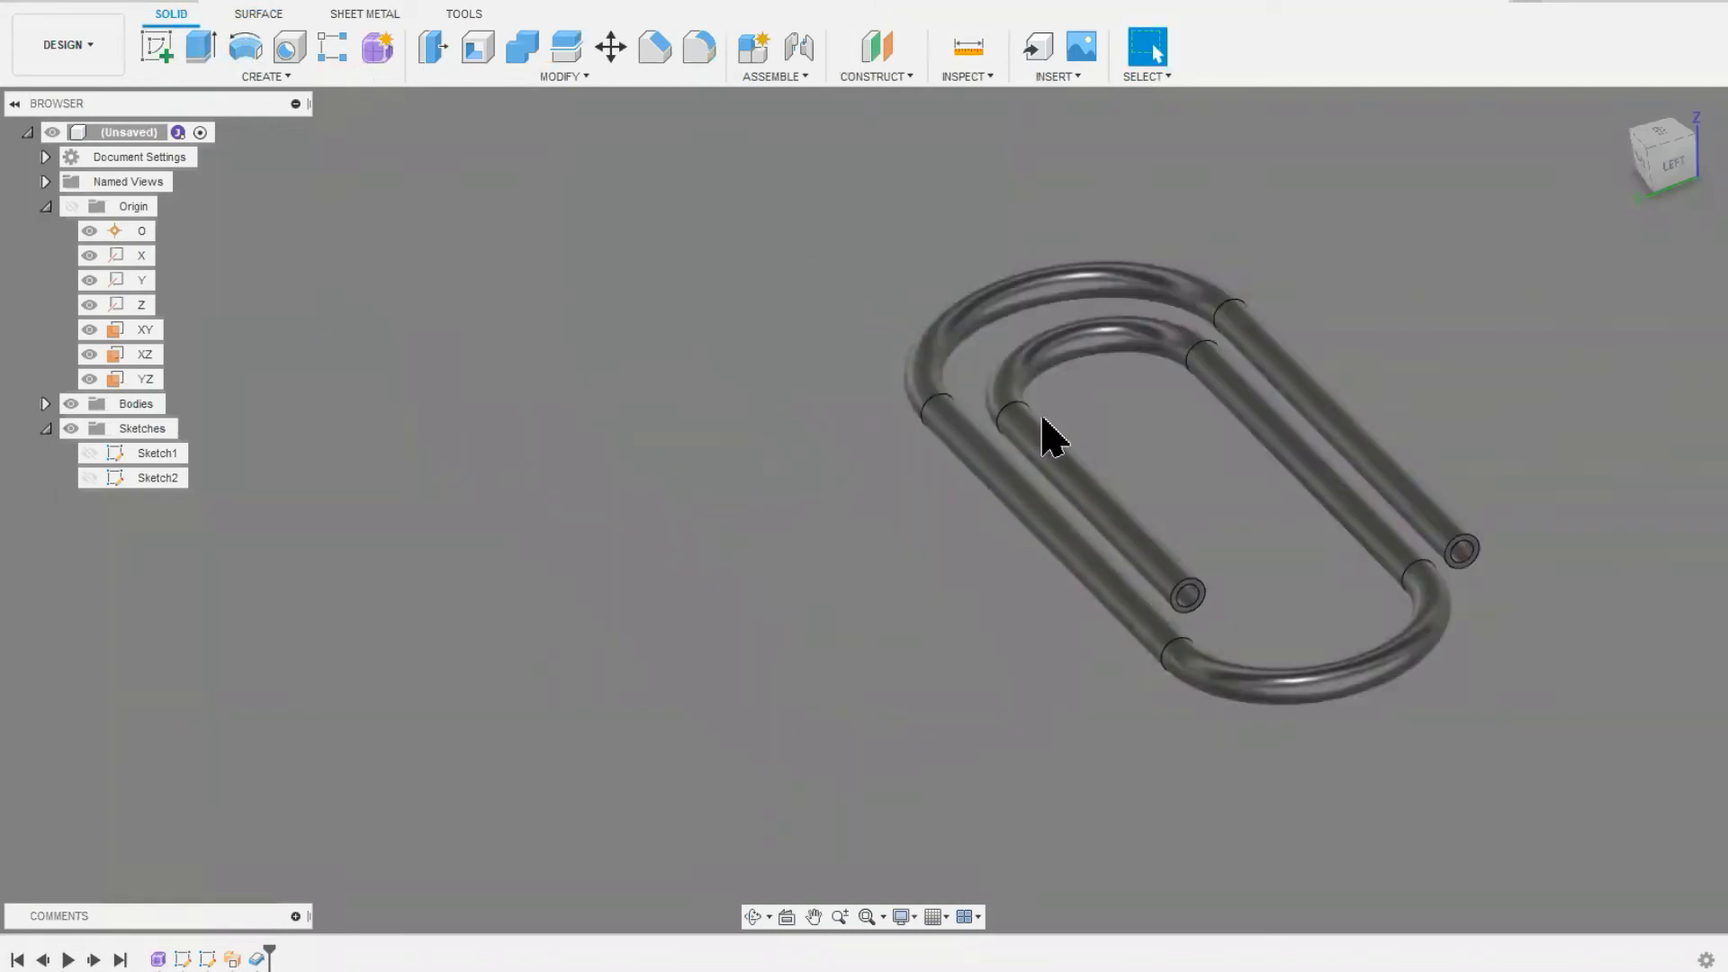
{"action": "left_click", "coordinate": [377, 50]}
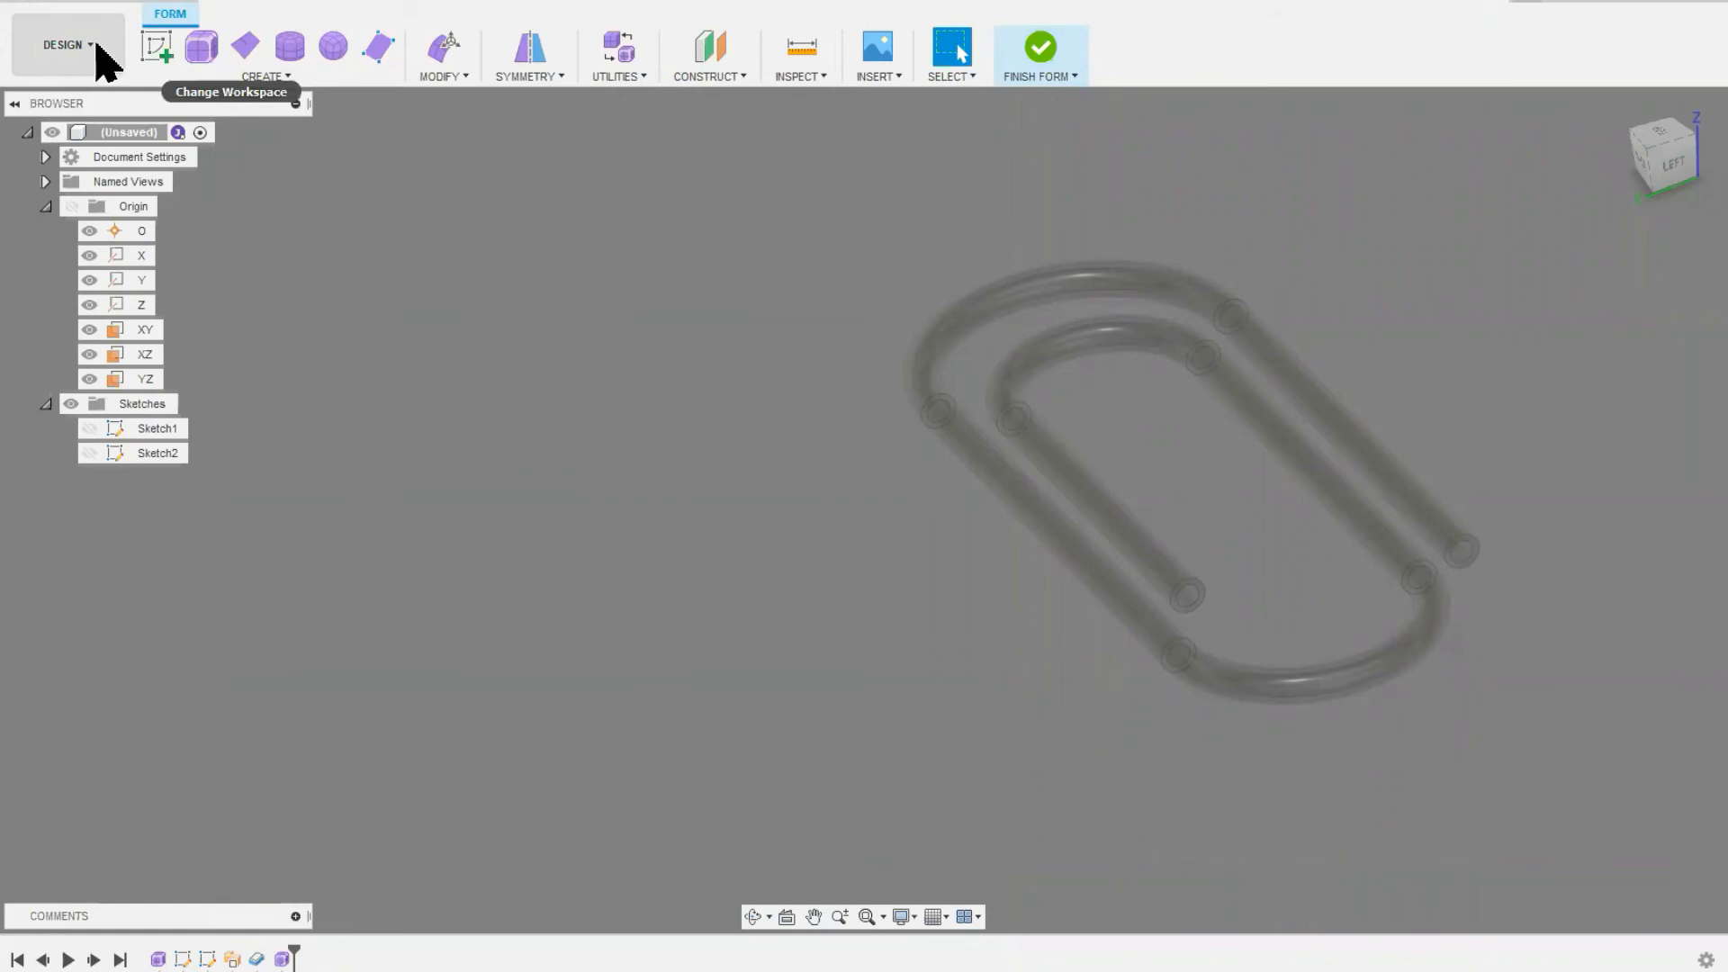
{"action": "left_click", "coordinate": [101, 56]}
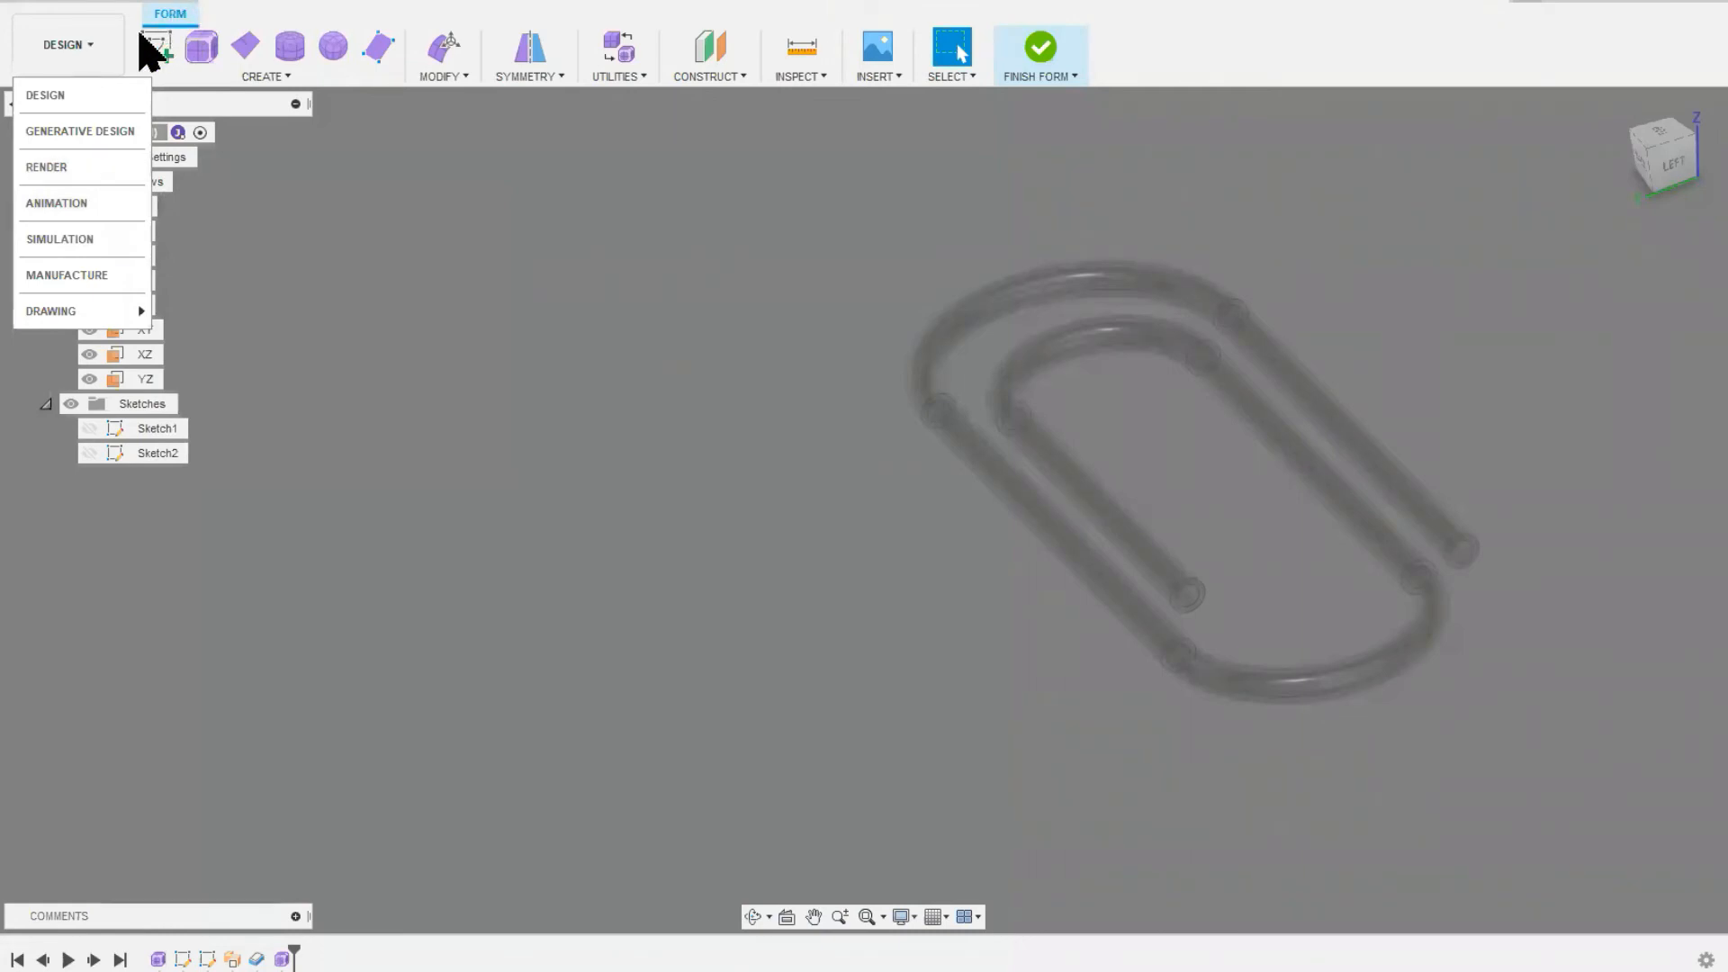
{"action": "left_click", "coordinate": [104, 49]}
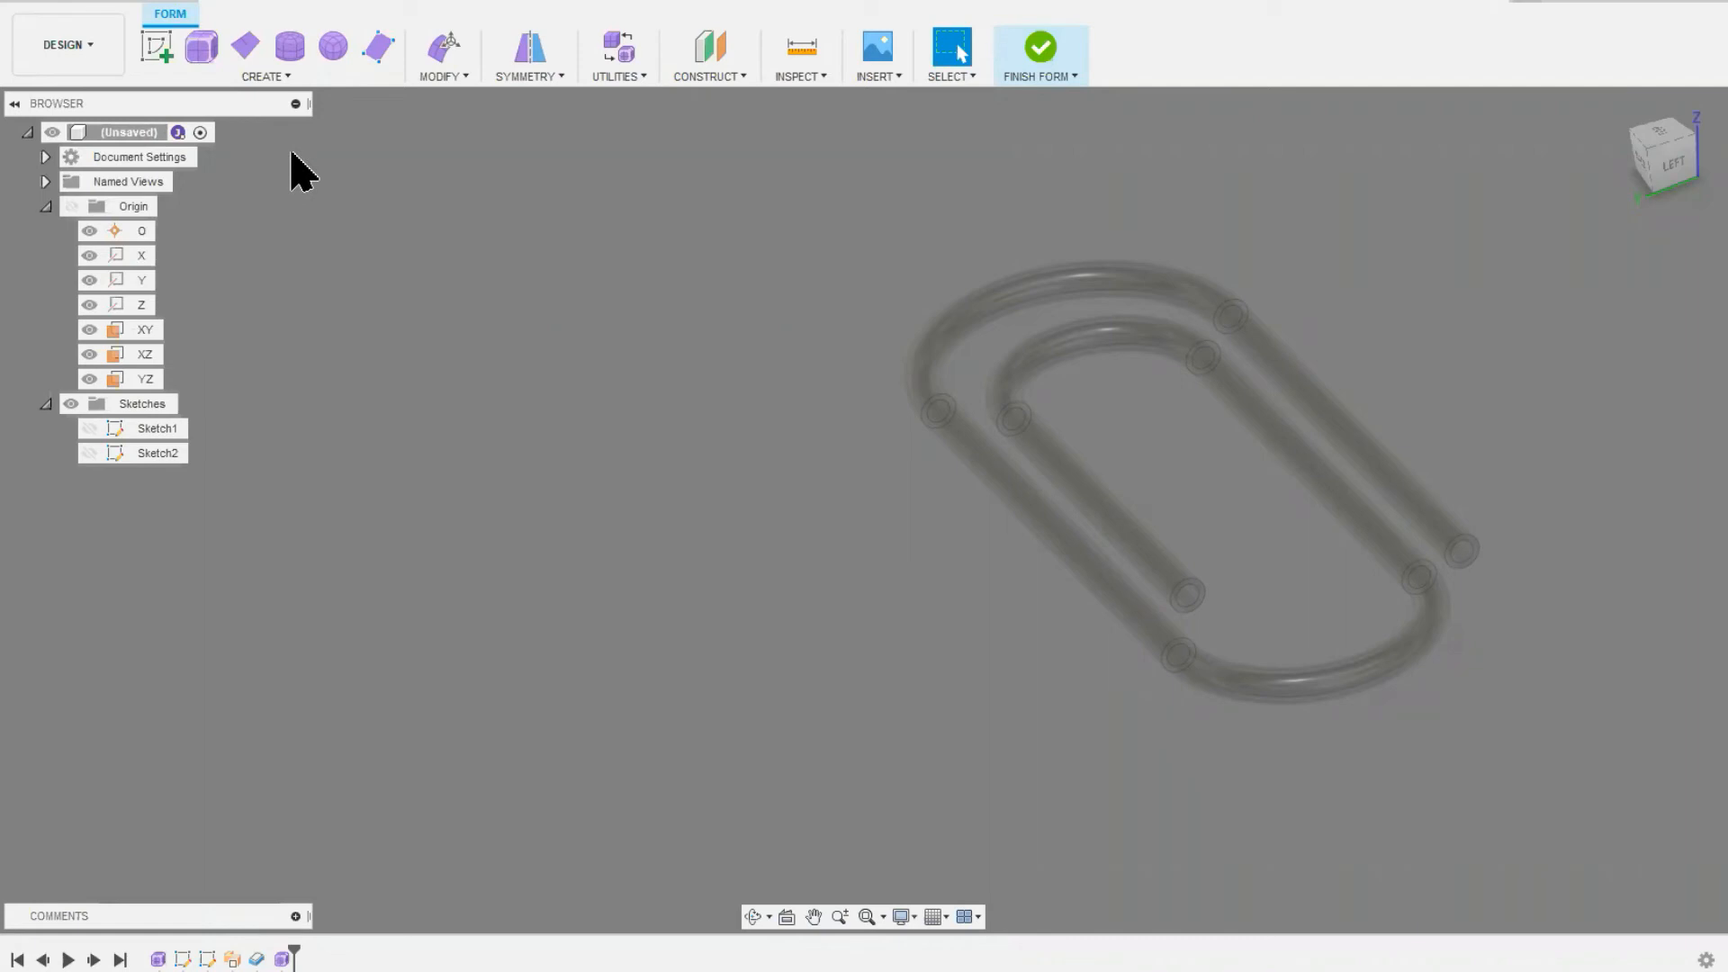
Step: Try a form box from a 100 by 75 mm center rectangle beside the paperclip, and undo it
{"action": "left_click", "coordinate": [201, 50]}
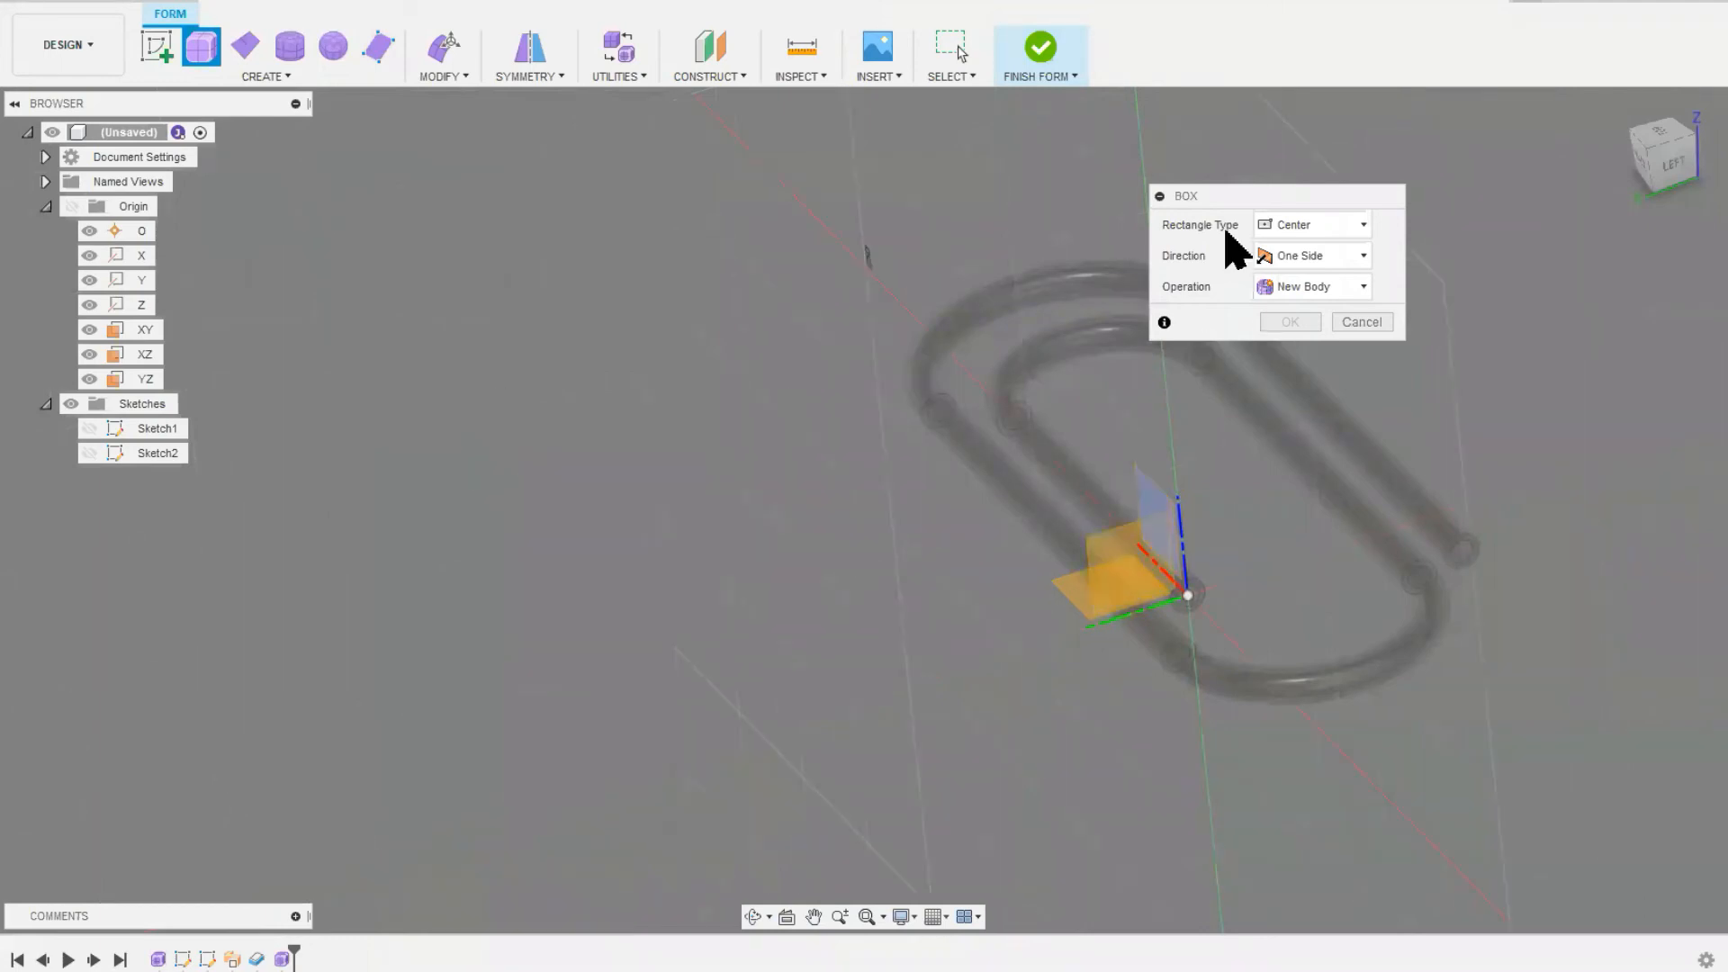
{"action": "left_click_drag", "start_coordinate": [1241, 200], "coordinate": [792, 145]}
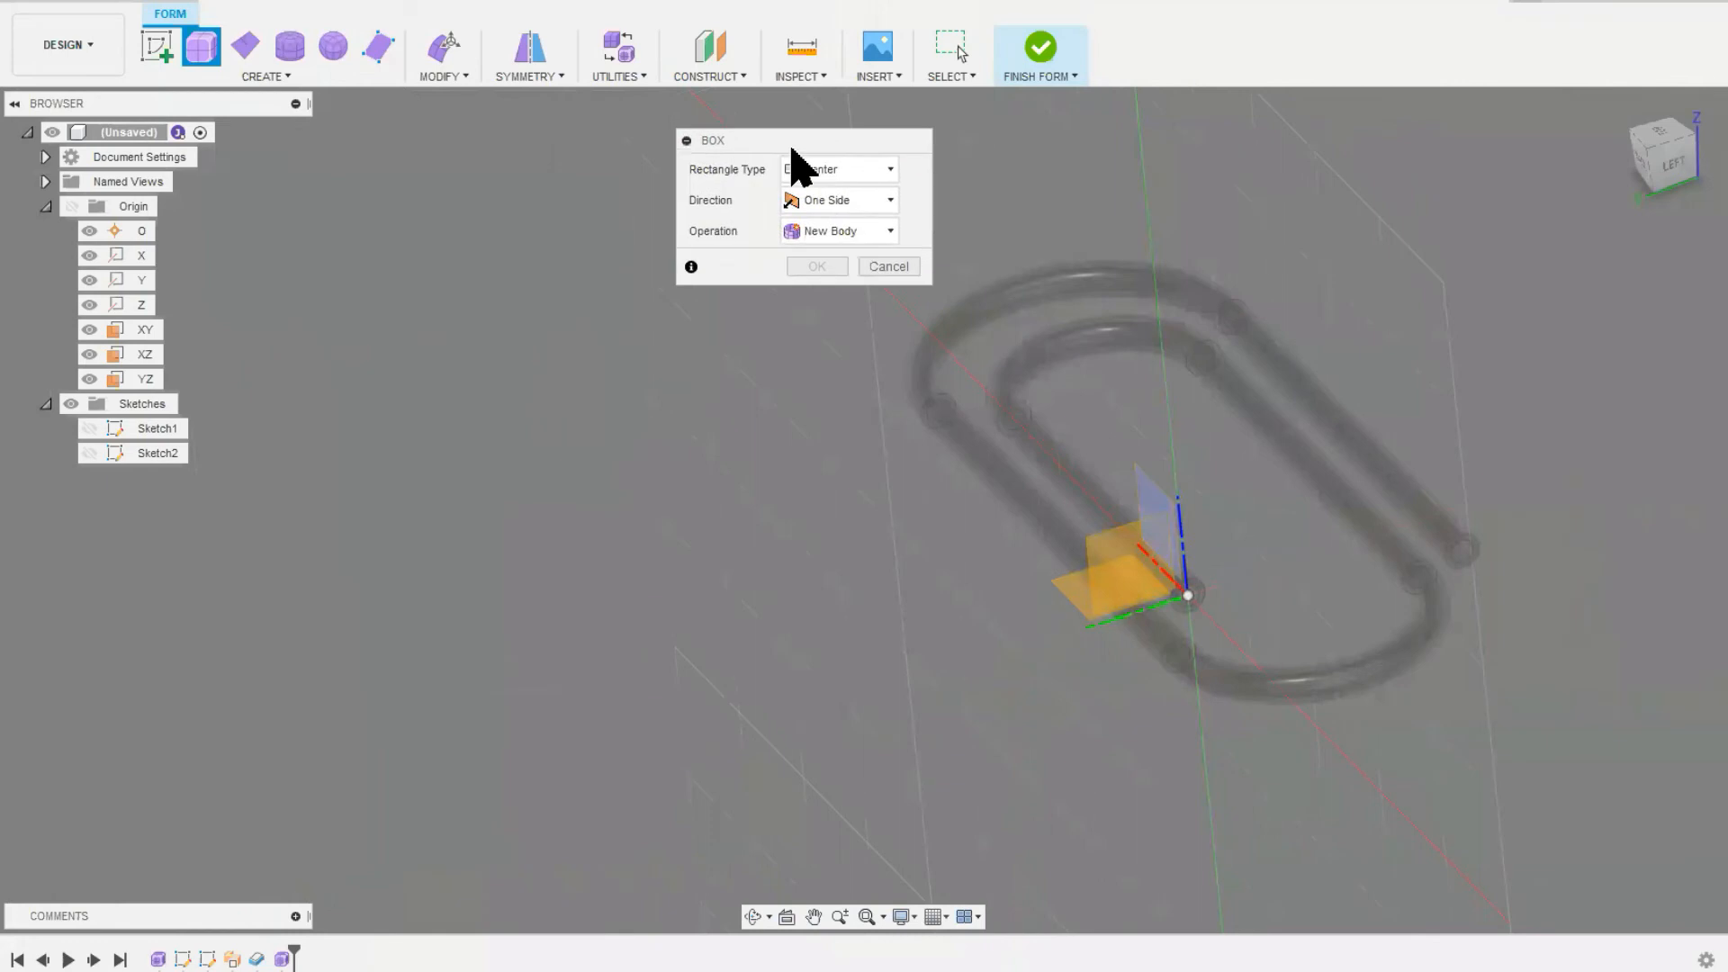
{"action": "left_click", "coordinate": [646, 519]}
{"action": "left_click", "coordinate": [491, 415]}
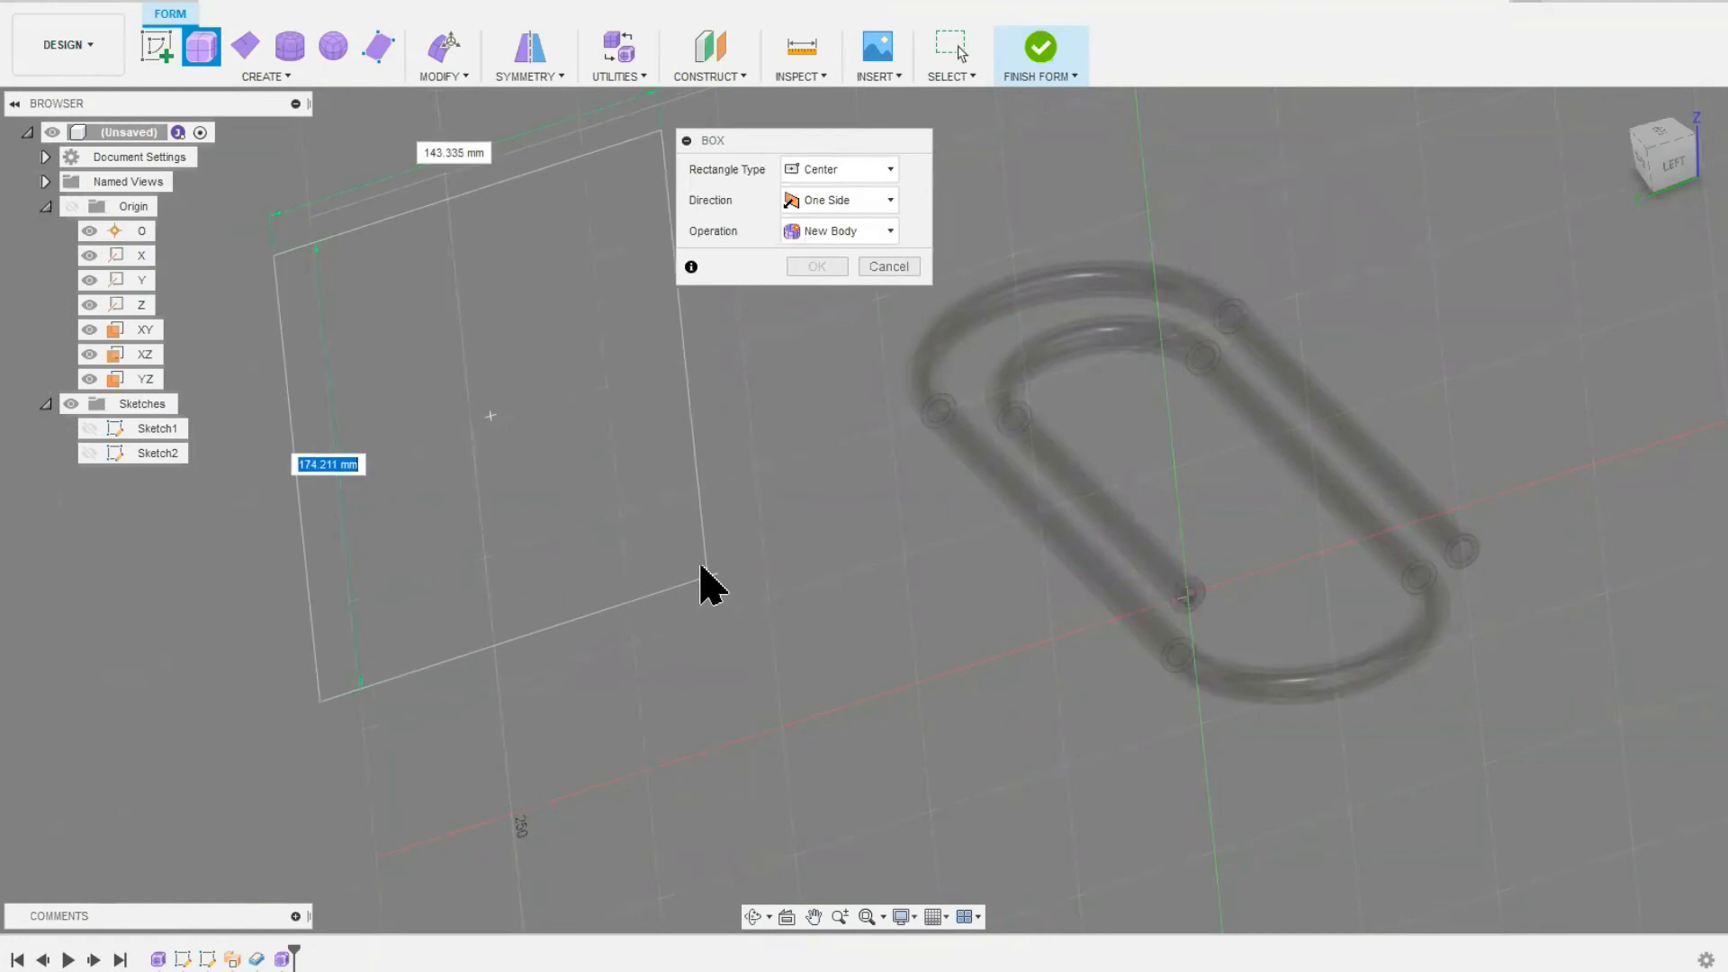
{"action": "type", "text": "100"}
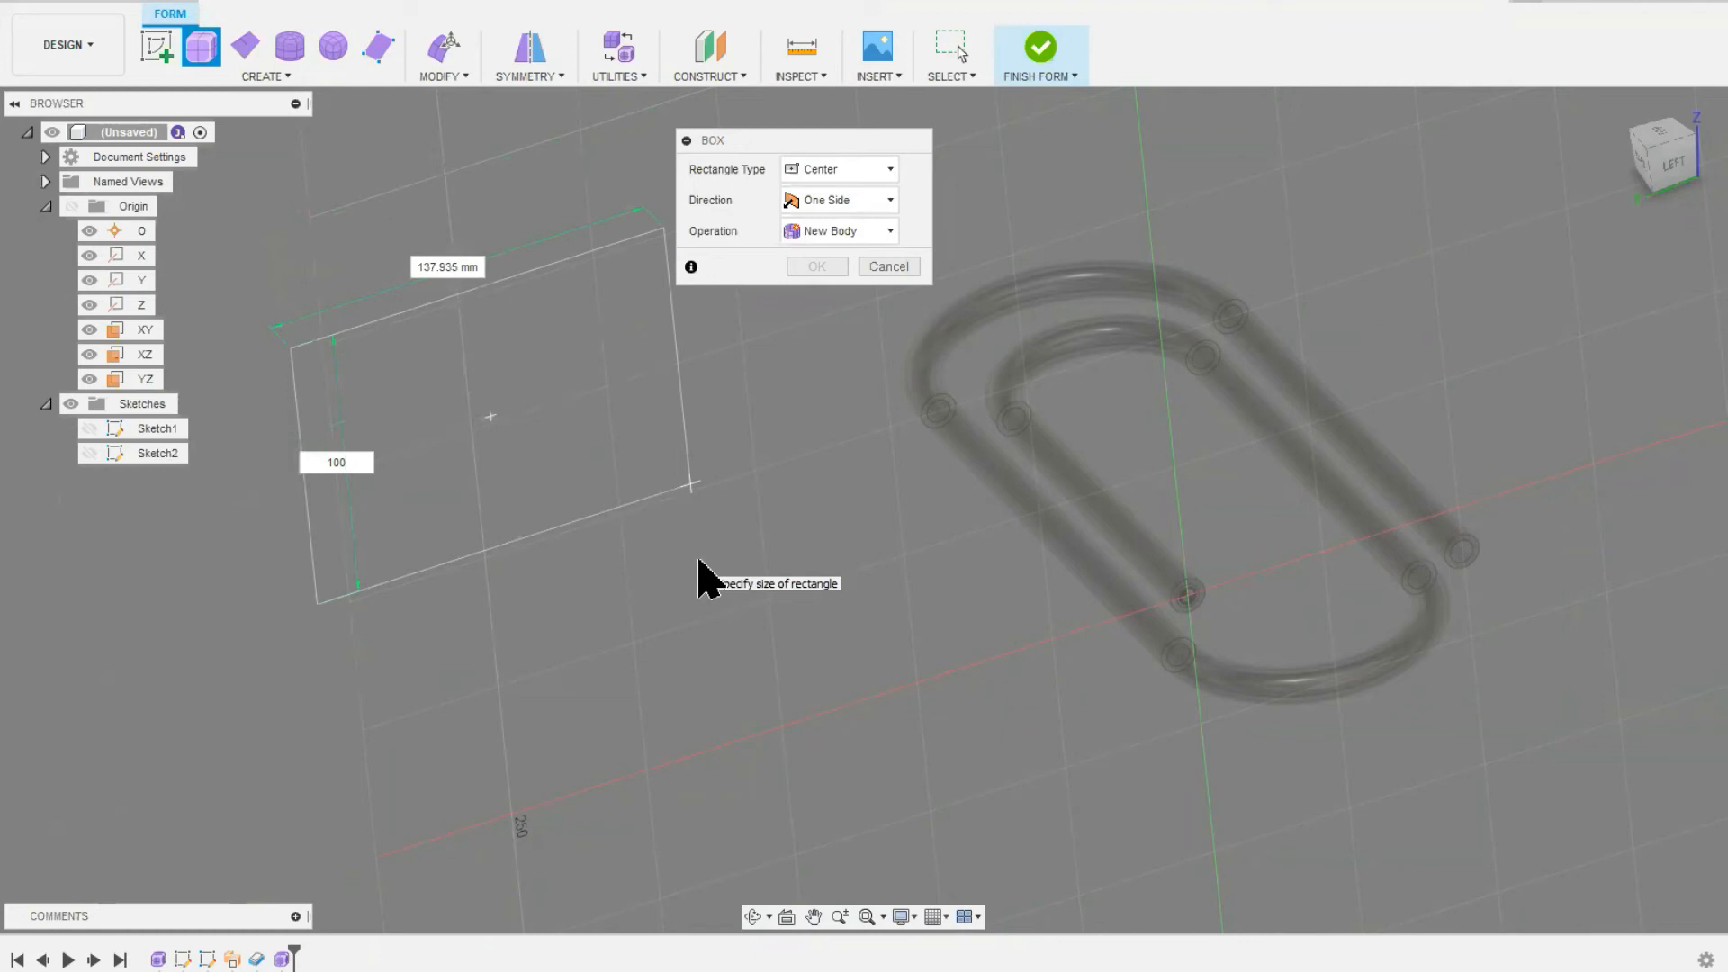
{"action": "key", "text": "Tab"}
{"action": "type", "text": "75"}
{"action": "key", "text": "Return"}
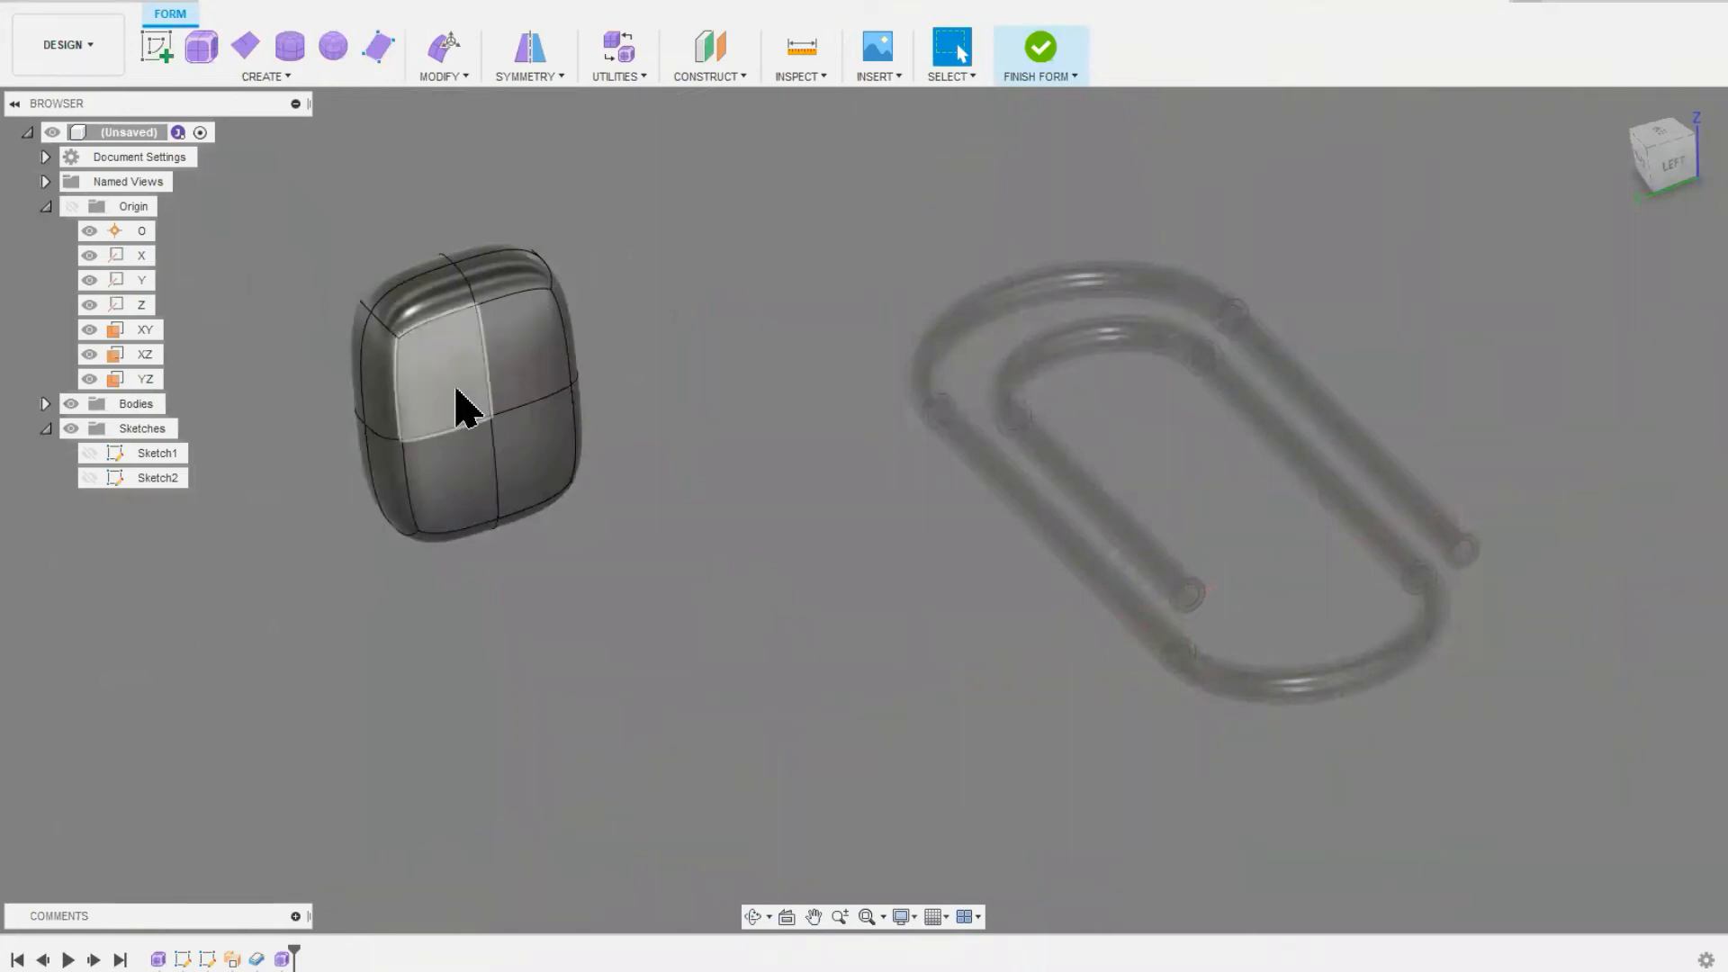
{"action": "scroll", "coordinate": [455, 389], "scroll_direction": "down", "scroll_amount": 1}
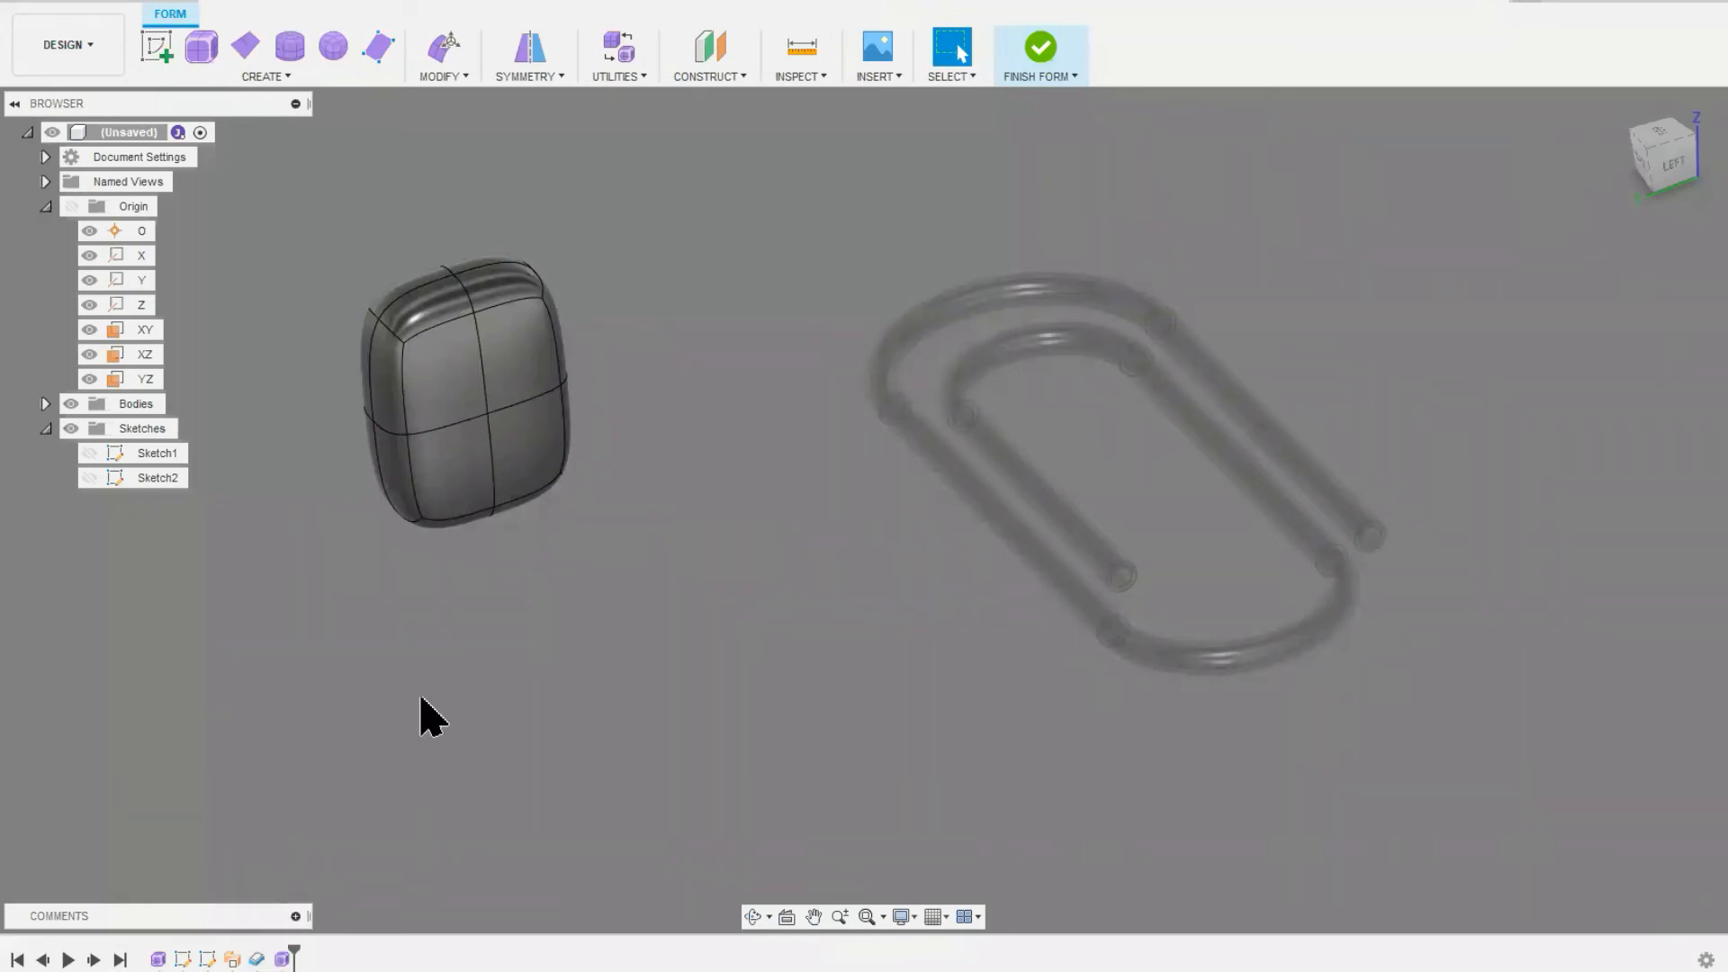
{"action": "key", "text": "ctrl+z"}
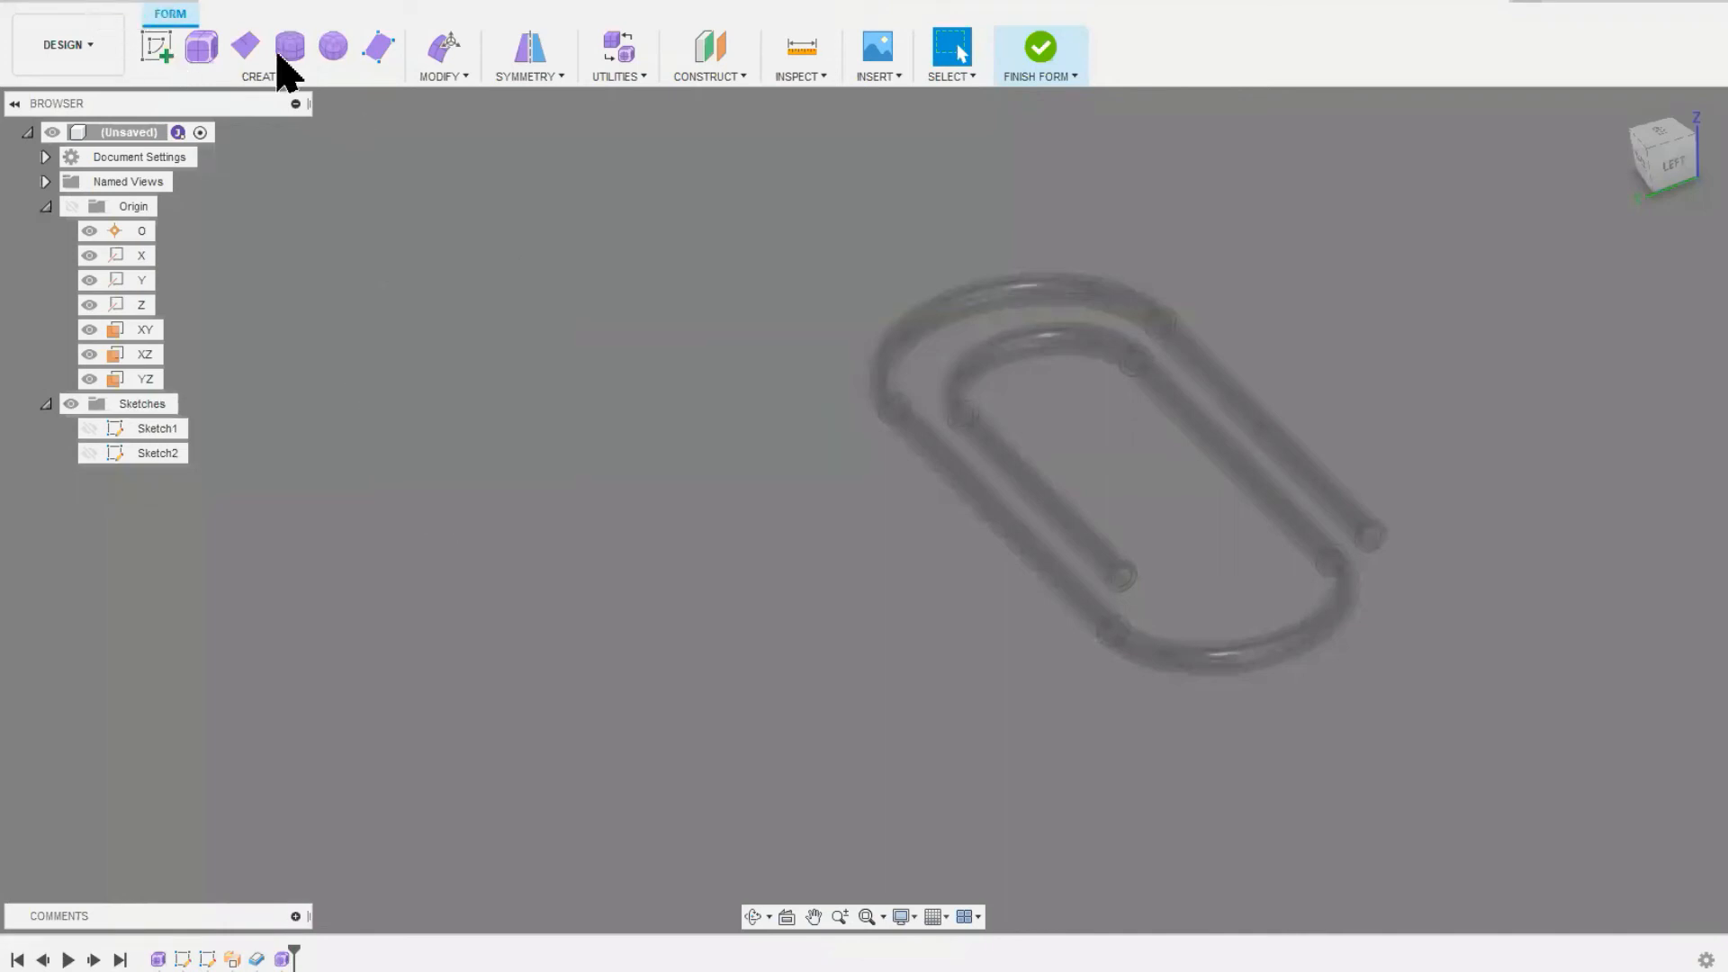
Step: Start a new form box beside the paperclip from a center rectangle 100 mm long and 75 mm wide
{"action": "left_click", "coordinate": [200, 47]}
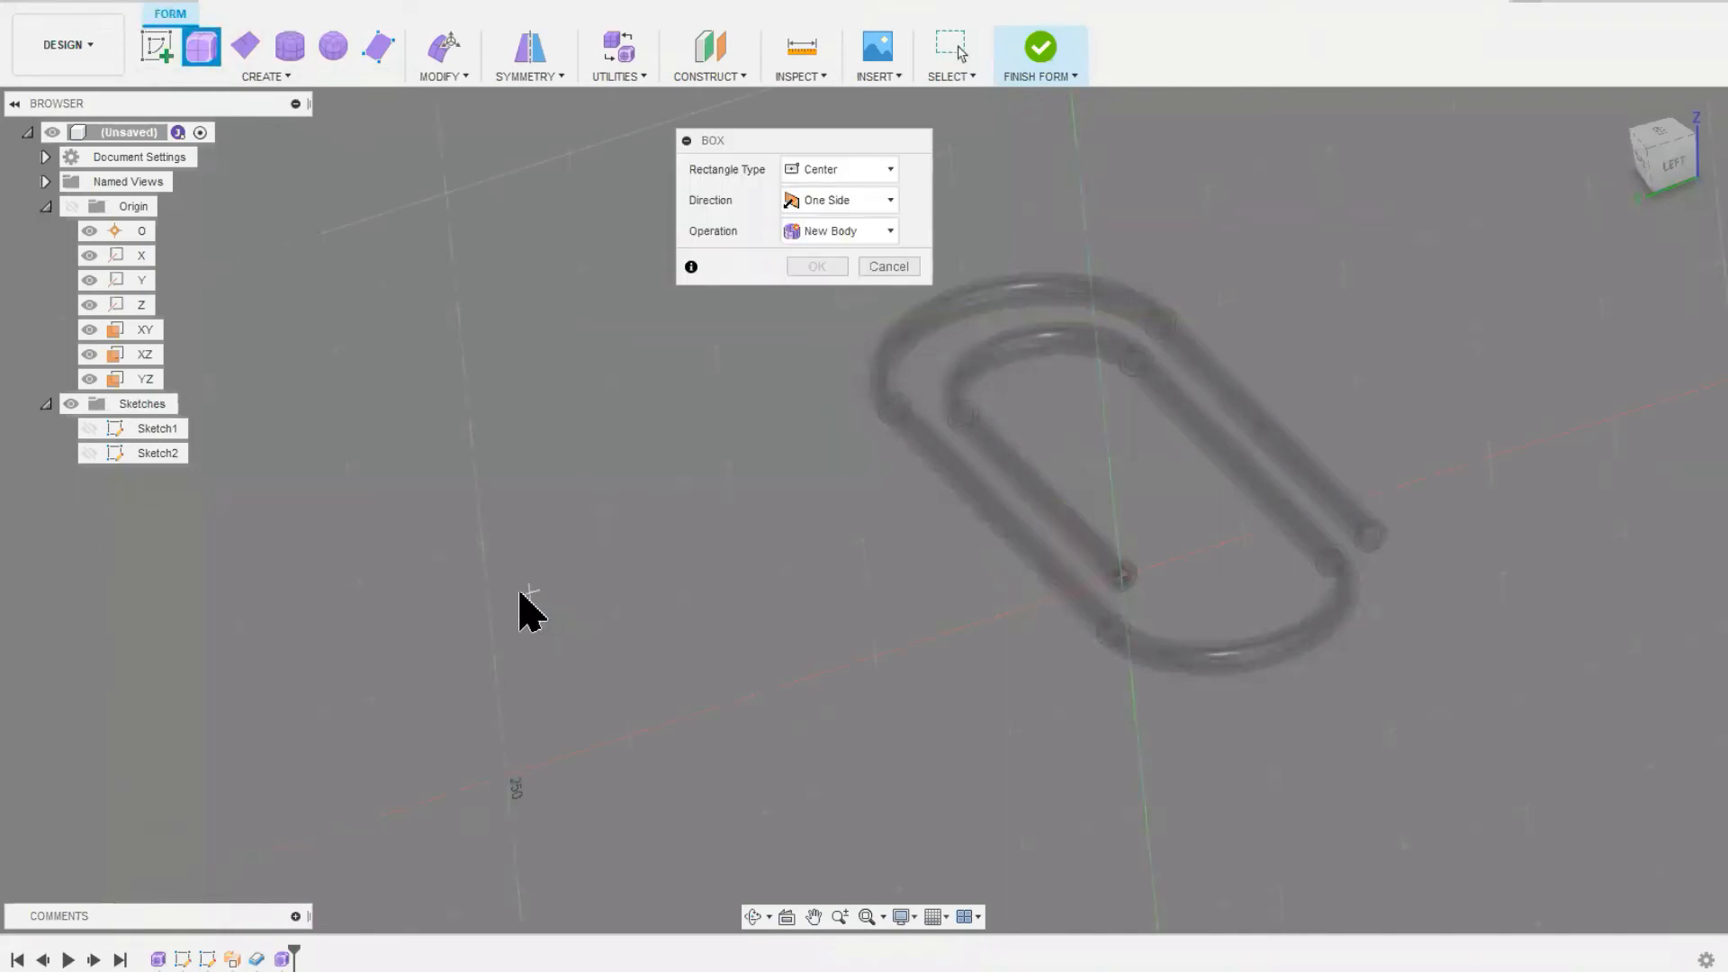
{"action": "left_click", "coordinate": [490, 513]}
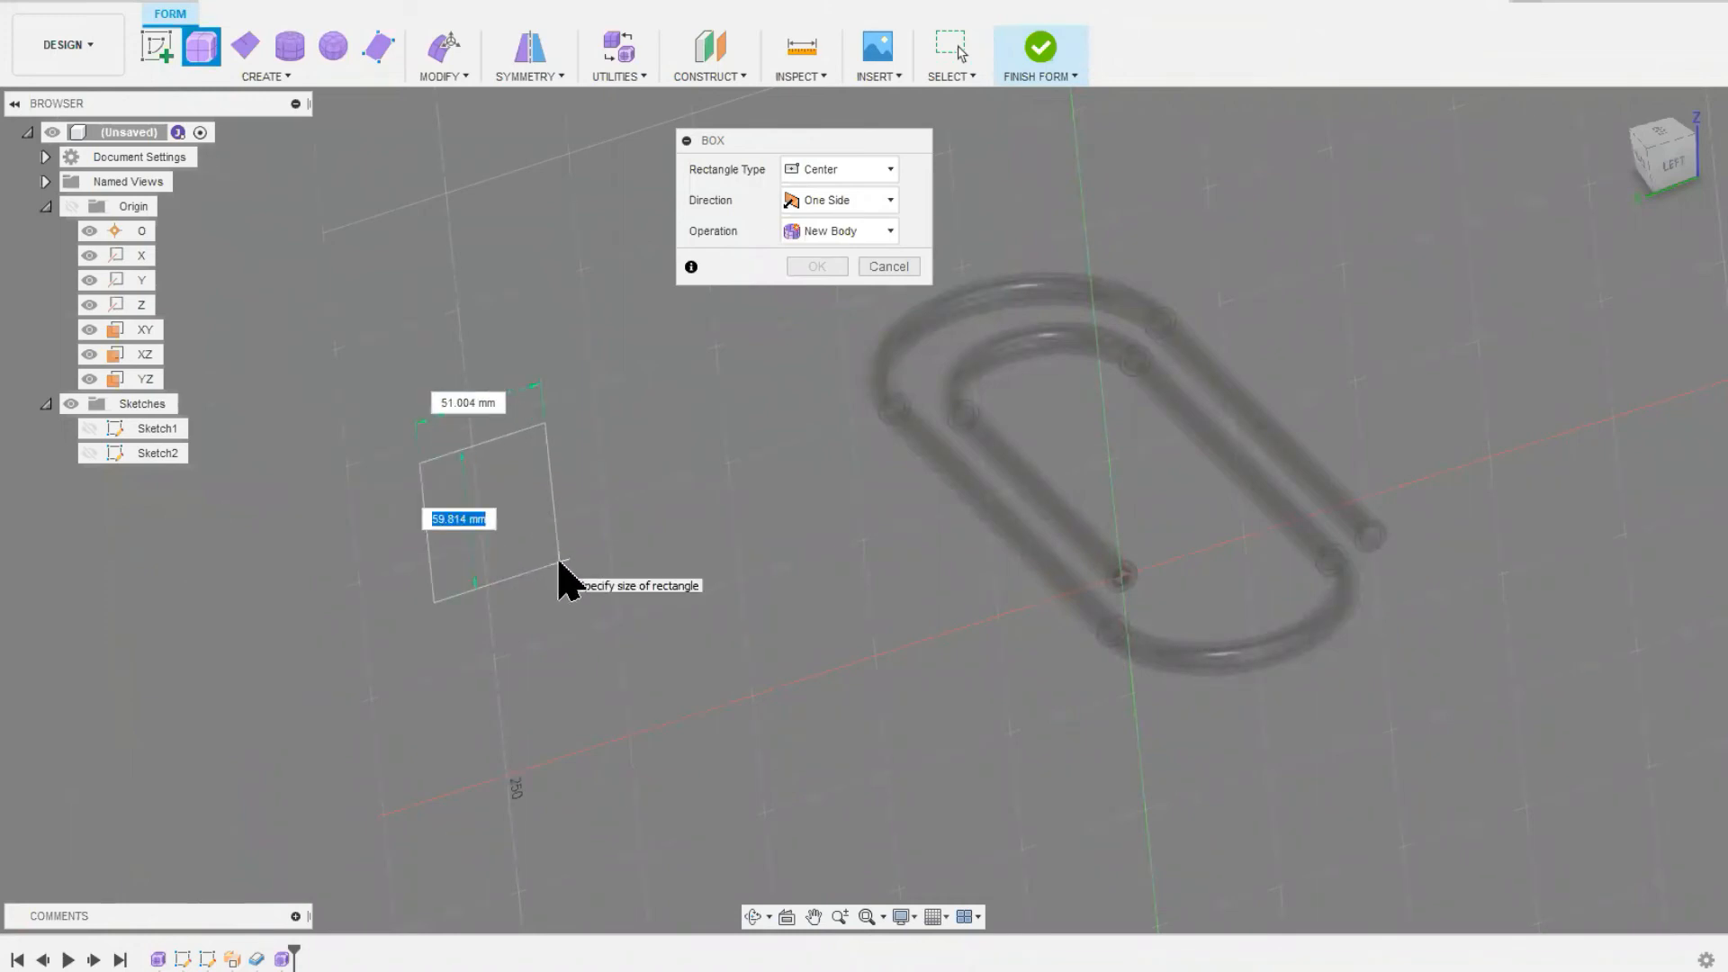
{"action": "type", "text": "75"}
{"action": "key", "text": "Tab"}
{"action": "type", "text": "1"}
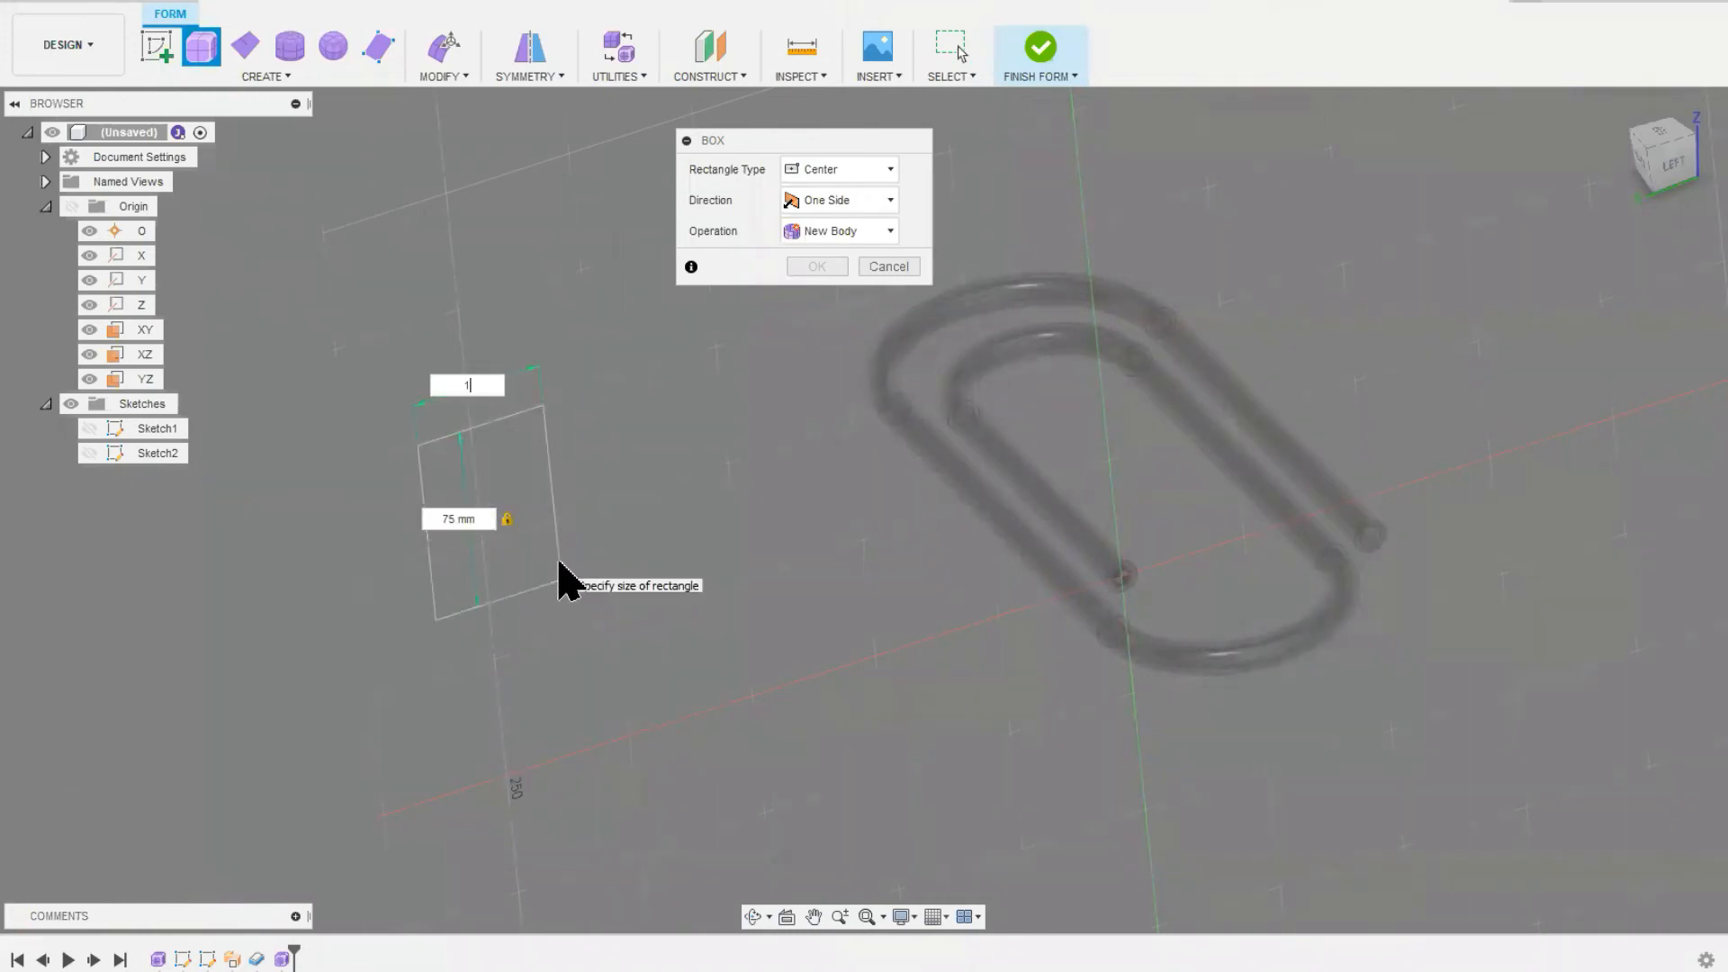
{"action": "type", "text": "00"}
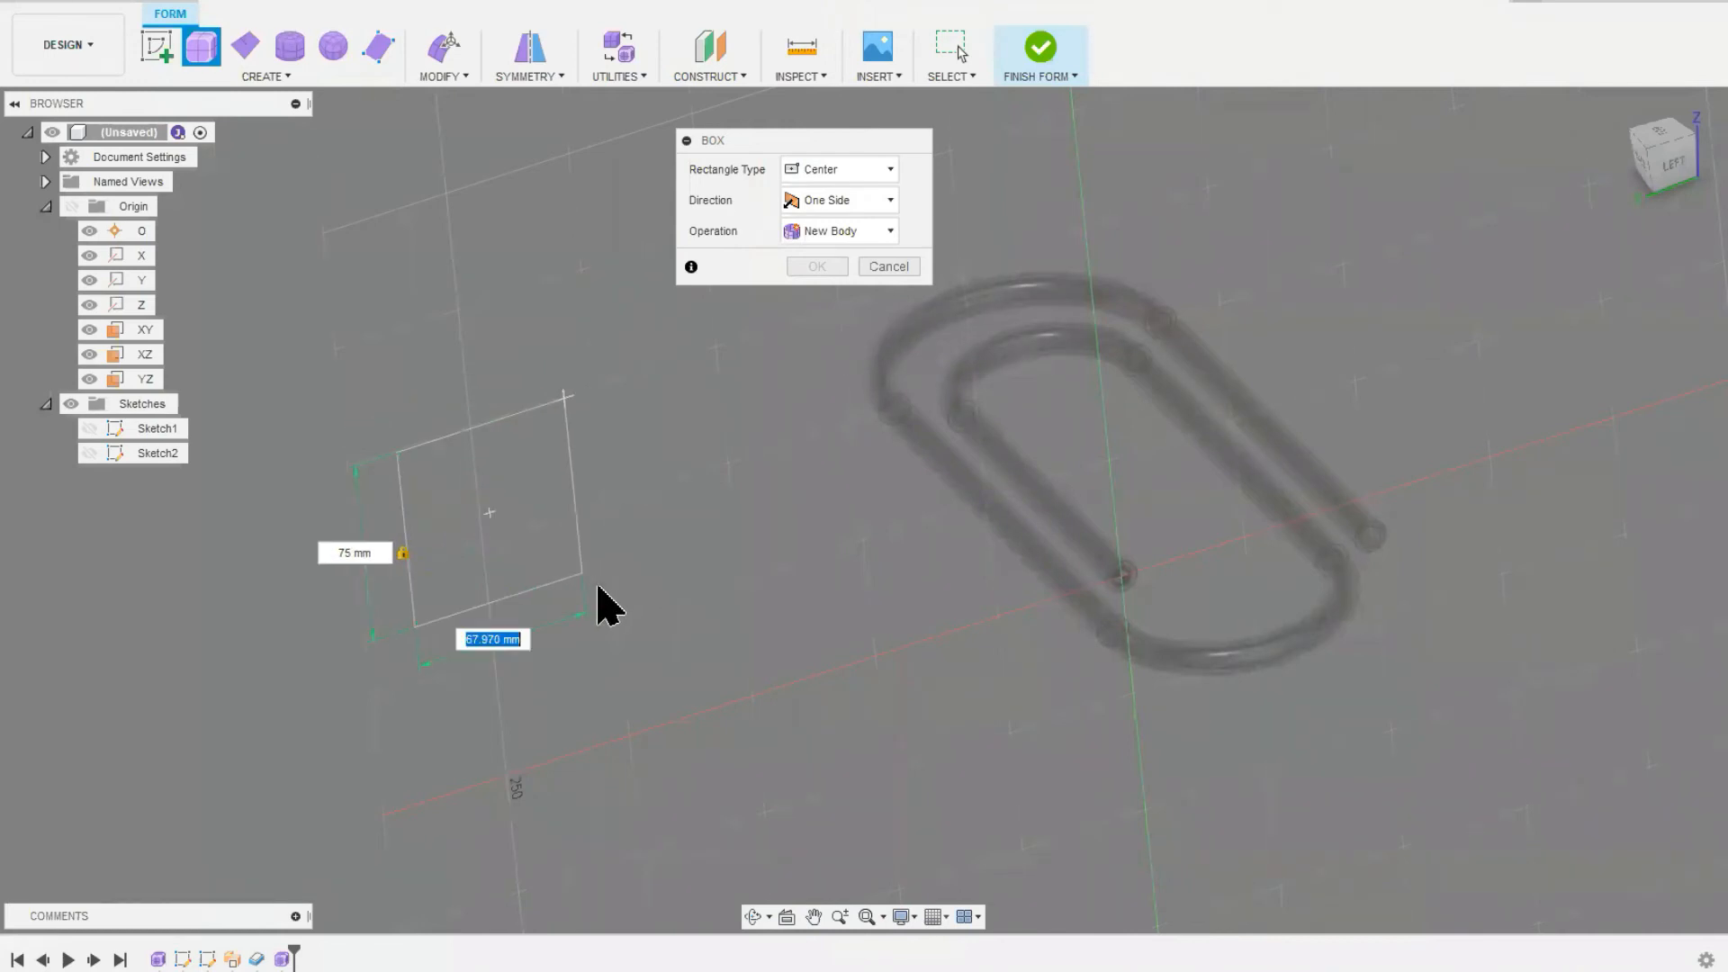
{"action": "type", "text": "100"}
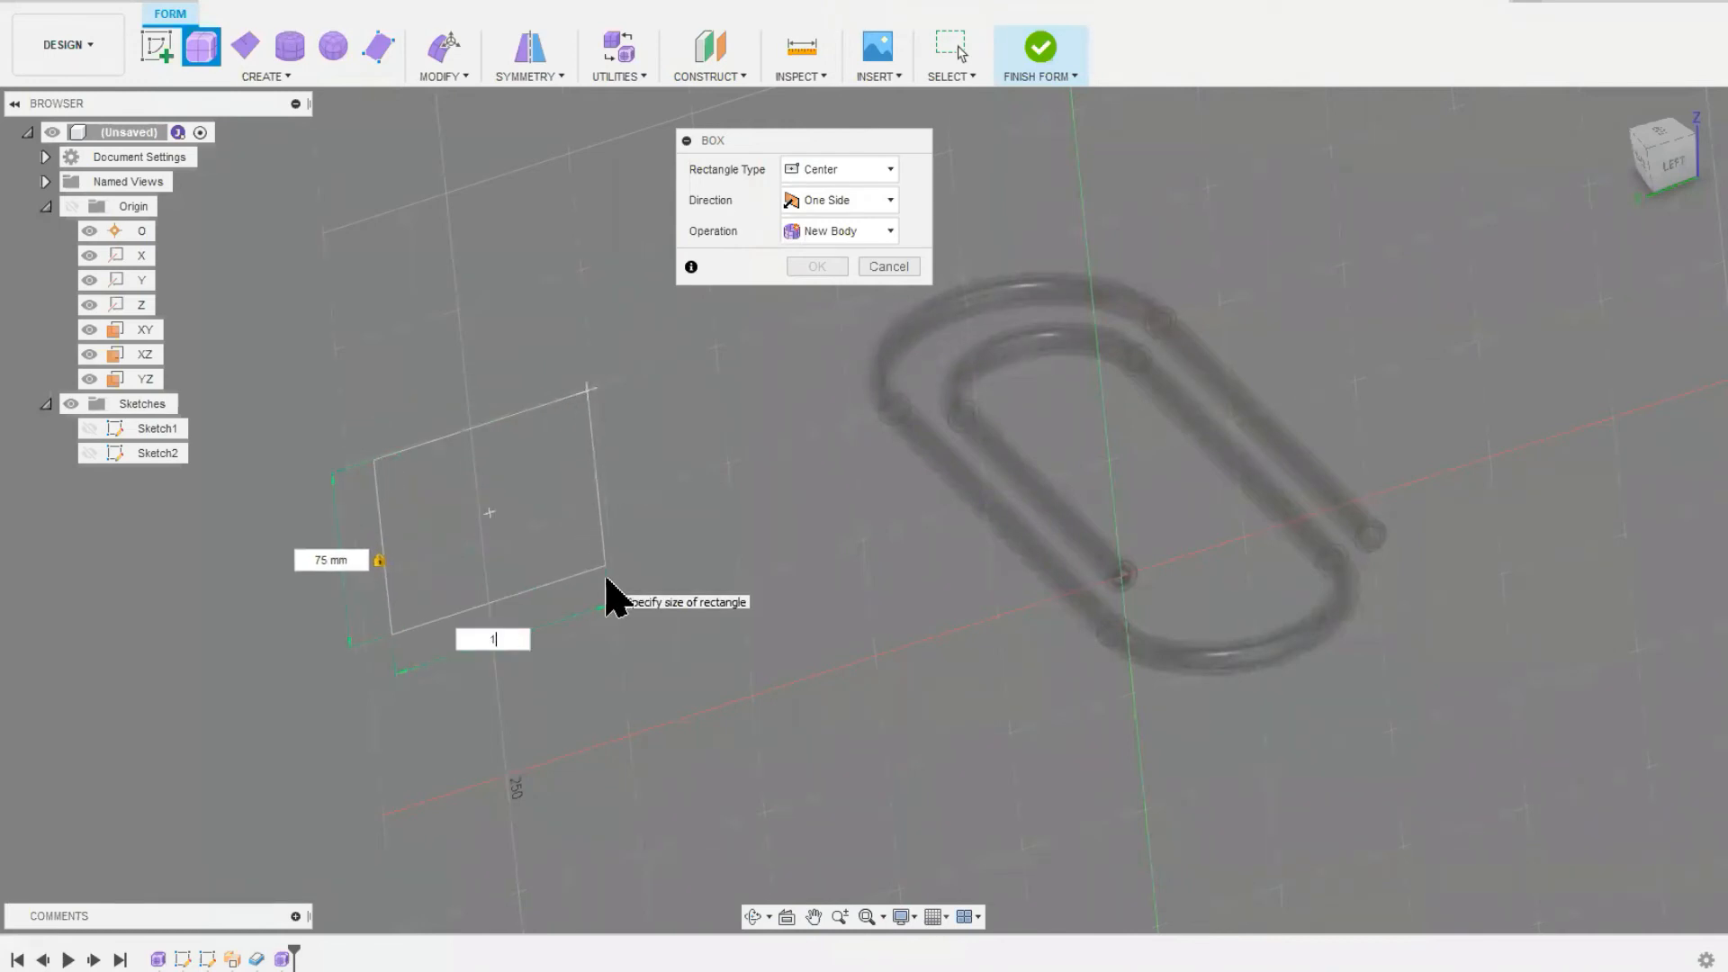
{"action": "key", "text": "Return"}
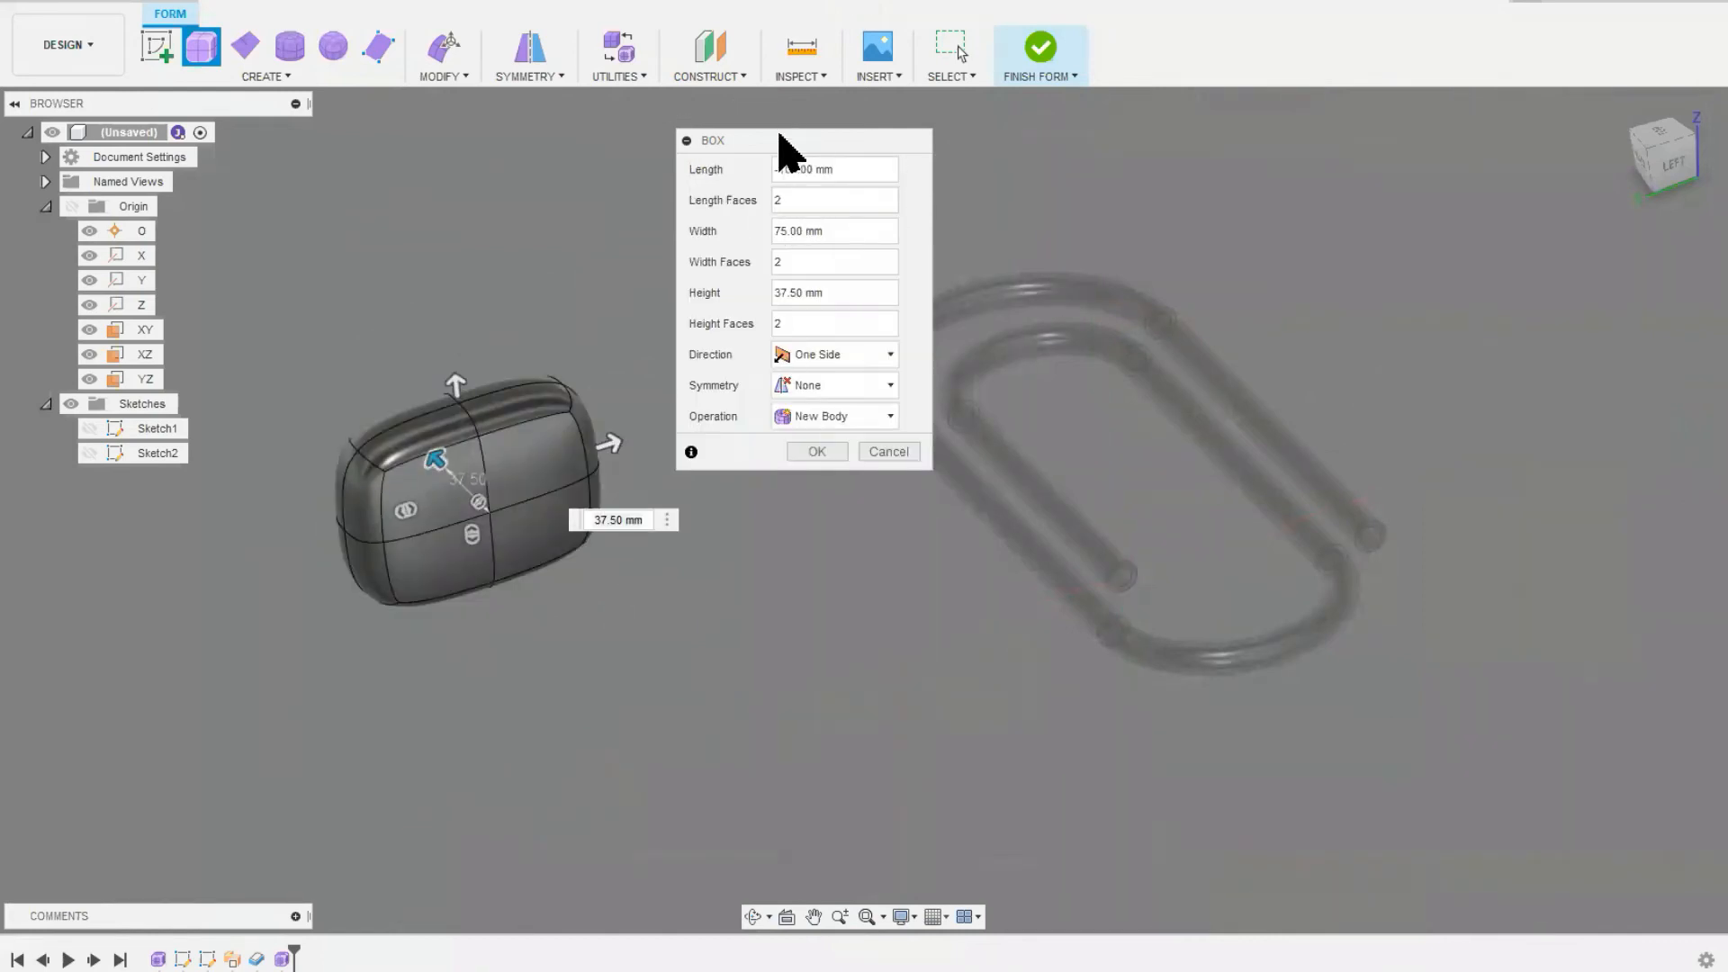
Step: Finish the box with 6 length faces, 4 width faces, a 150 mm height and 8 height faces
{"action": "left_click_drag", "start_coordinate": [779, 135], "coordinate": [777, 116]}
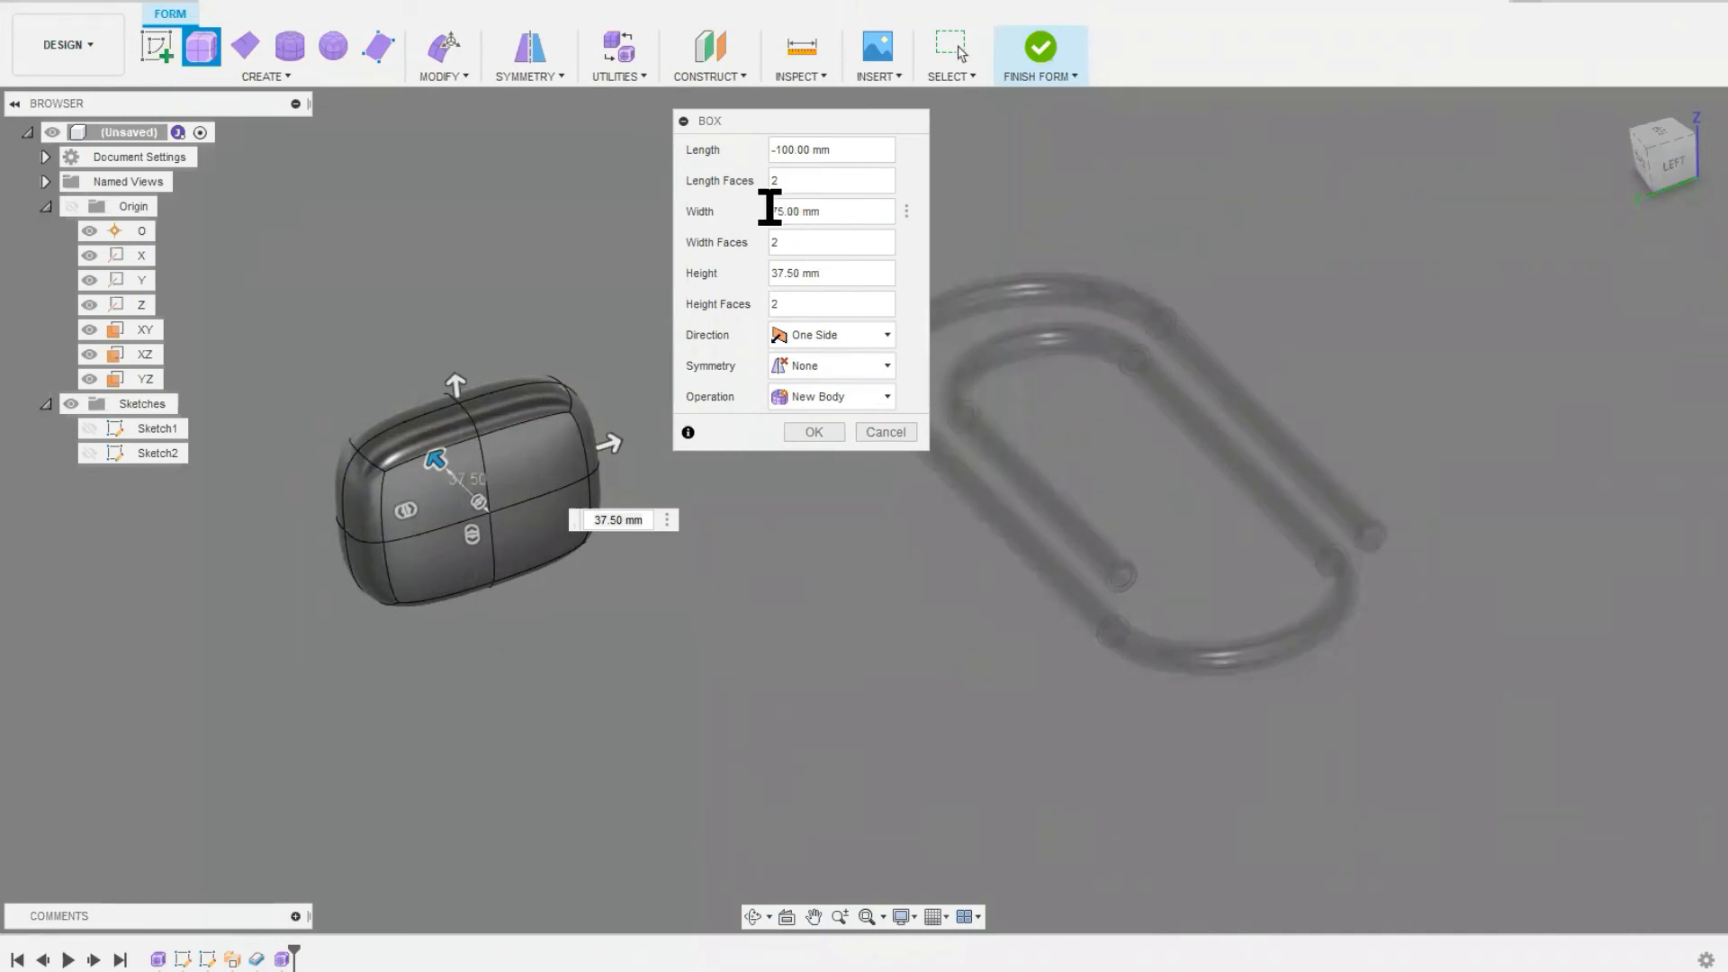
{"action": "double_click", "coordinate": [784, 181]}
{"action": "type", "text": "6"}
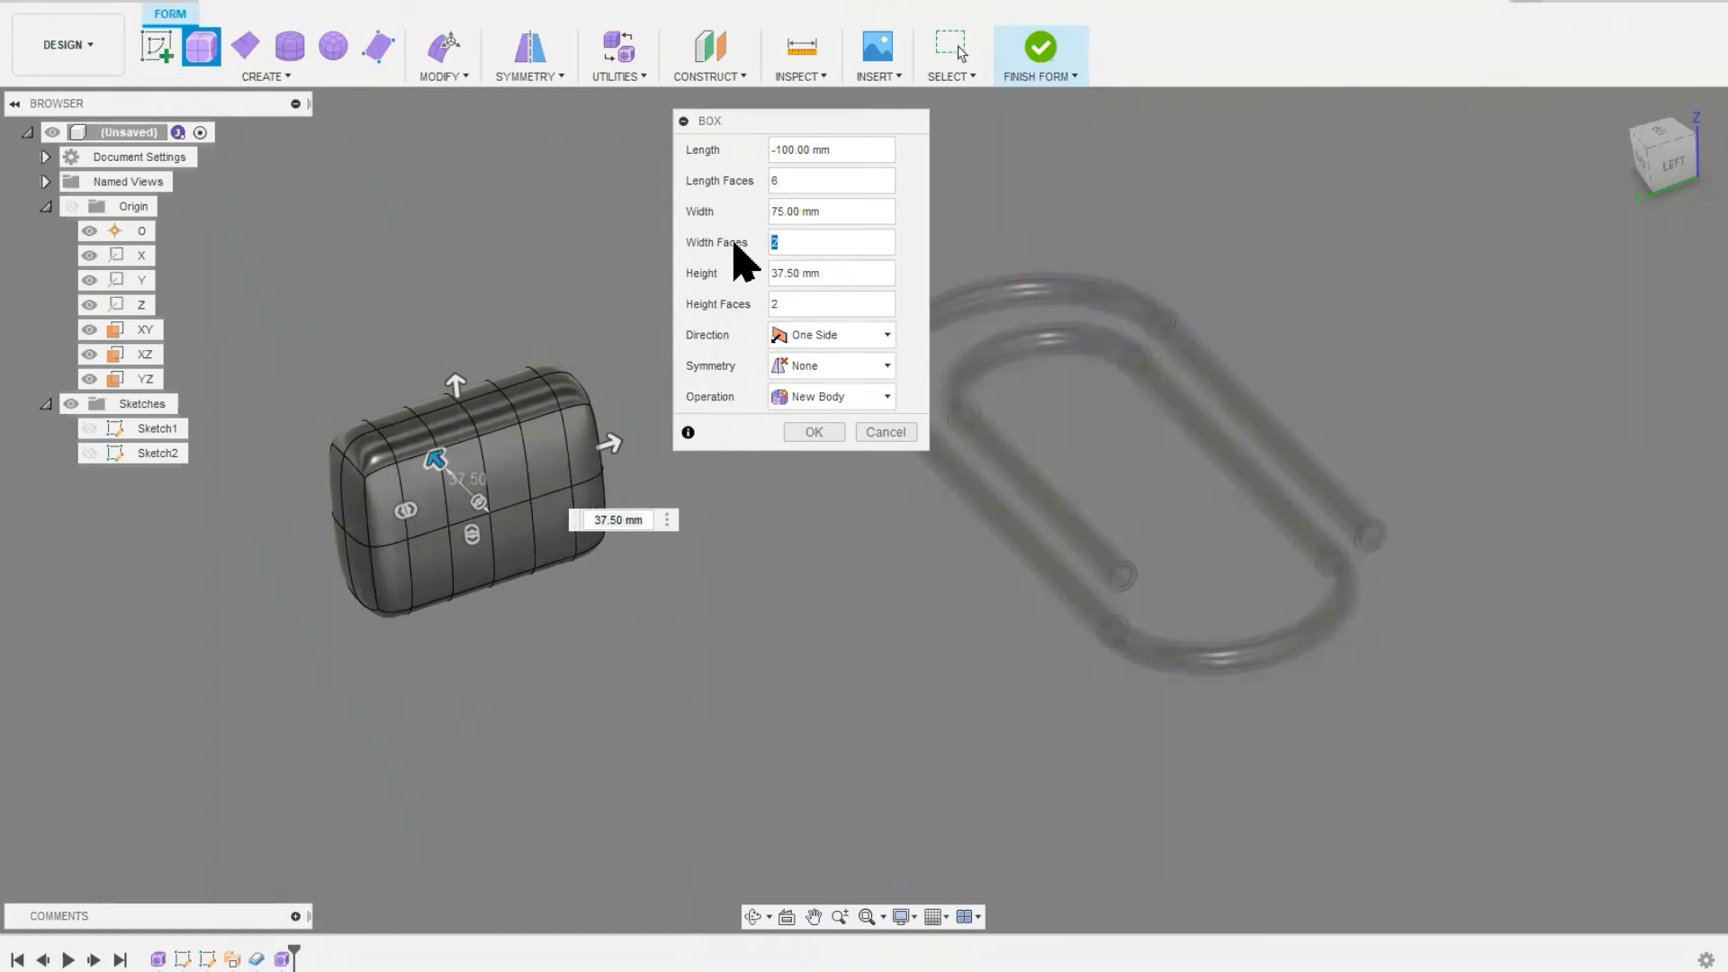
{"action": "type", "text": "4"}
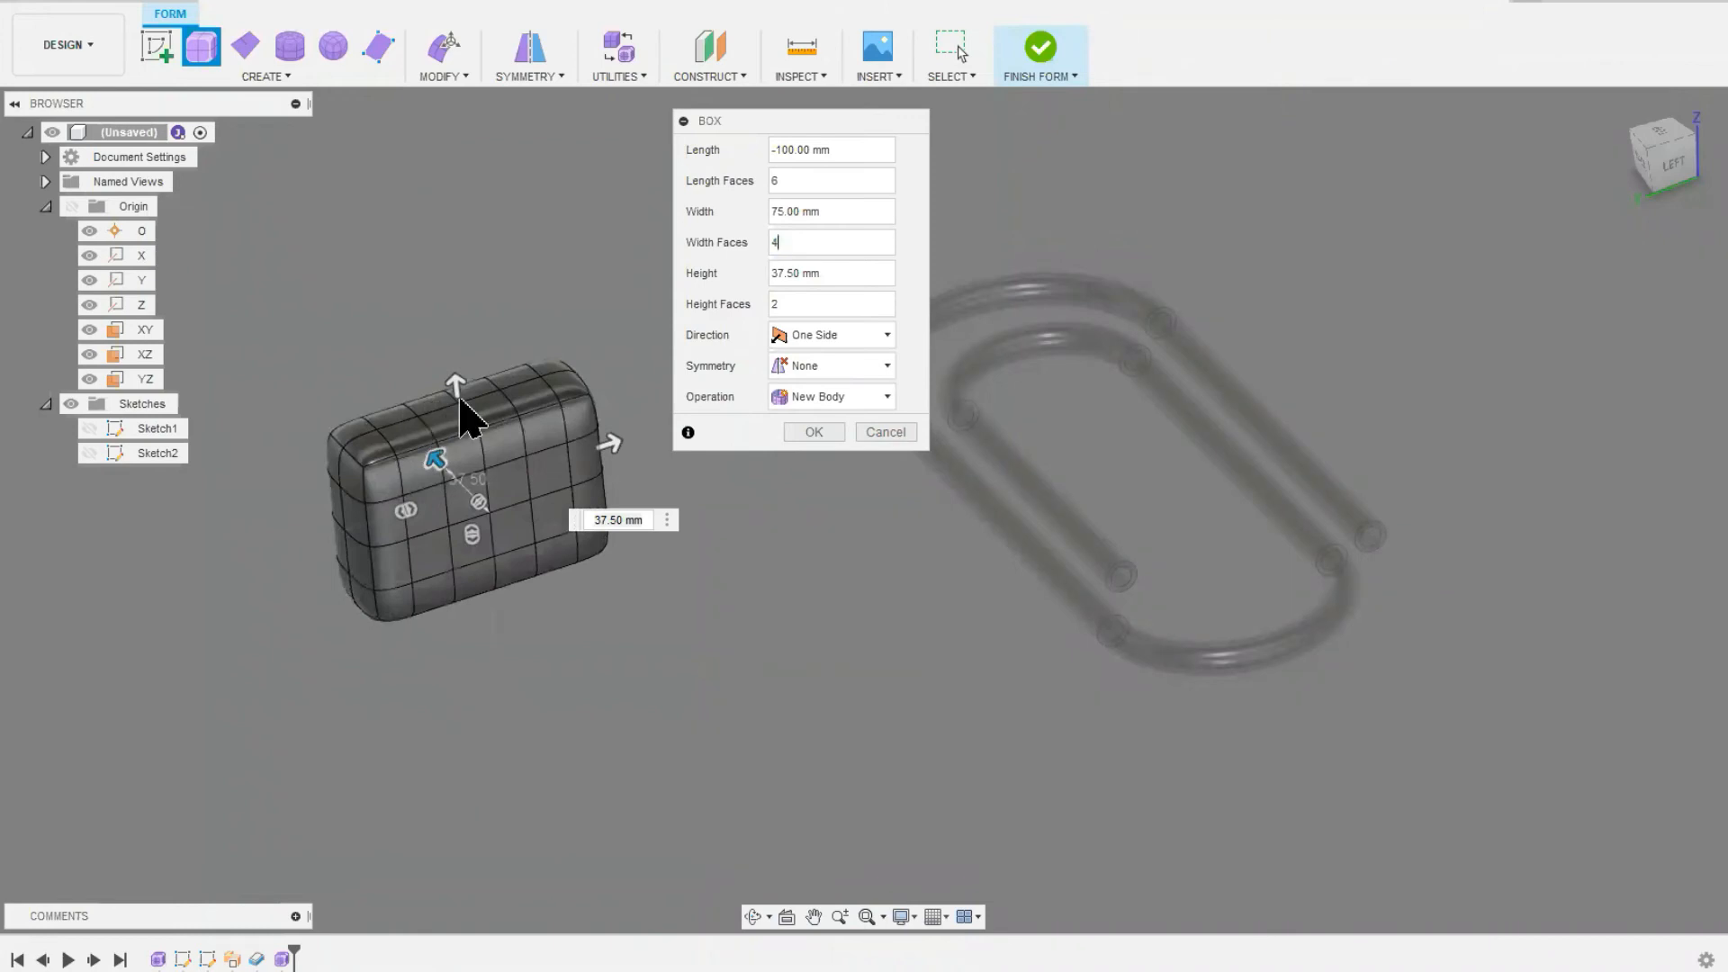
{"action": "triple_click", "coordinate": [792, 273]}
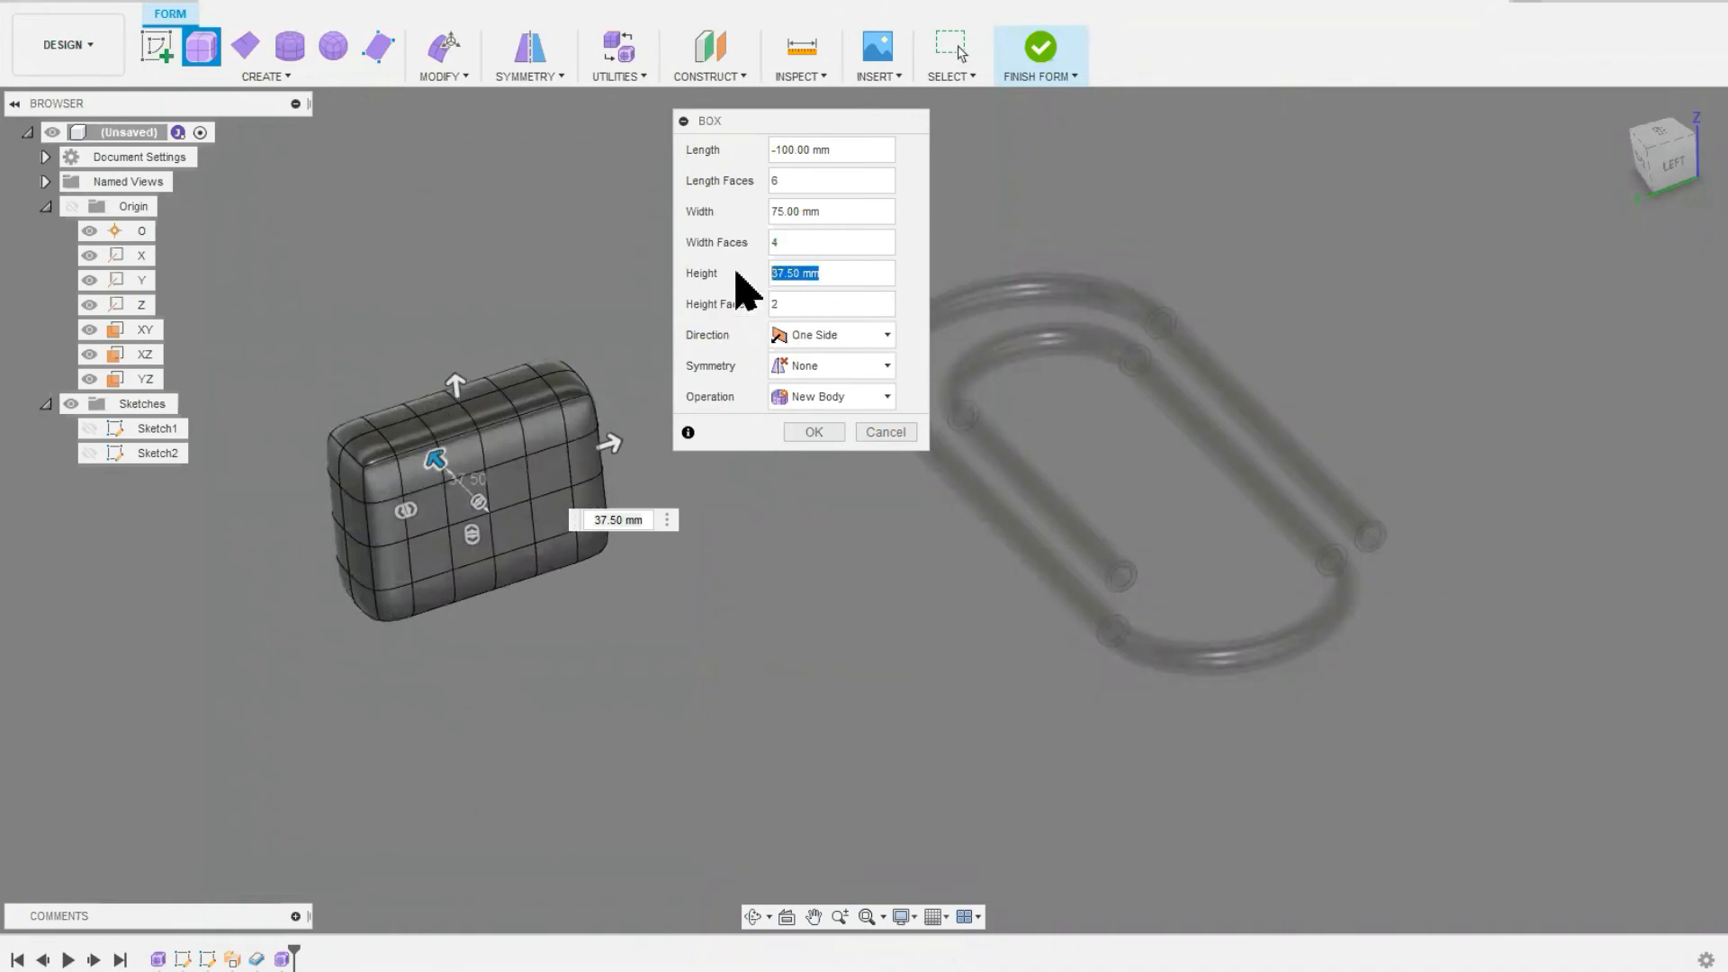
{"action": "type", "text": "150"}
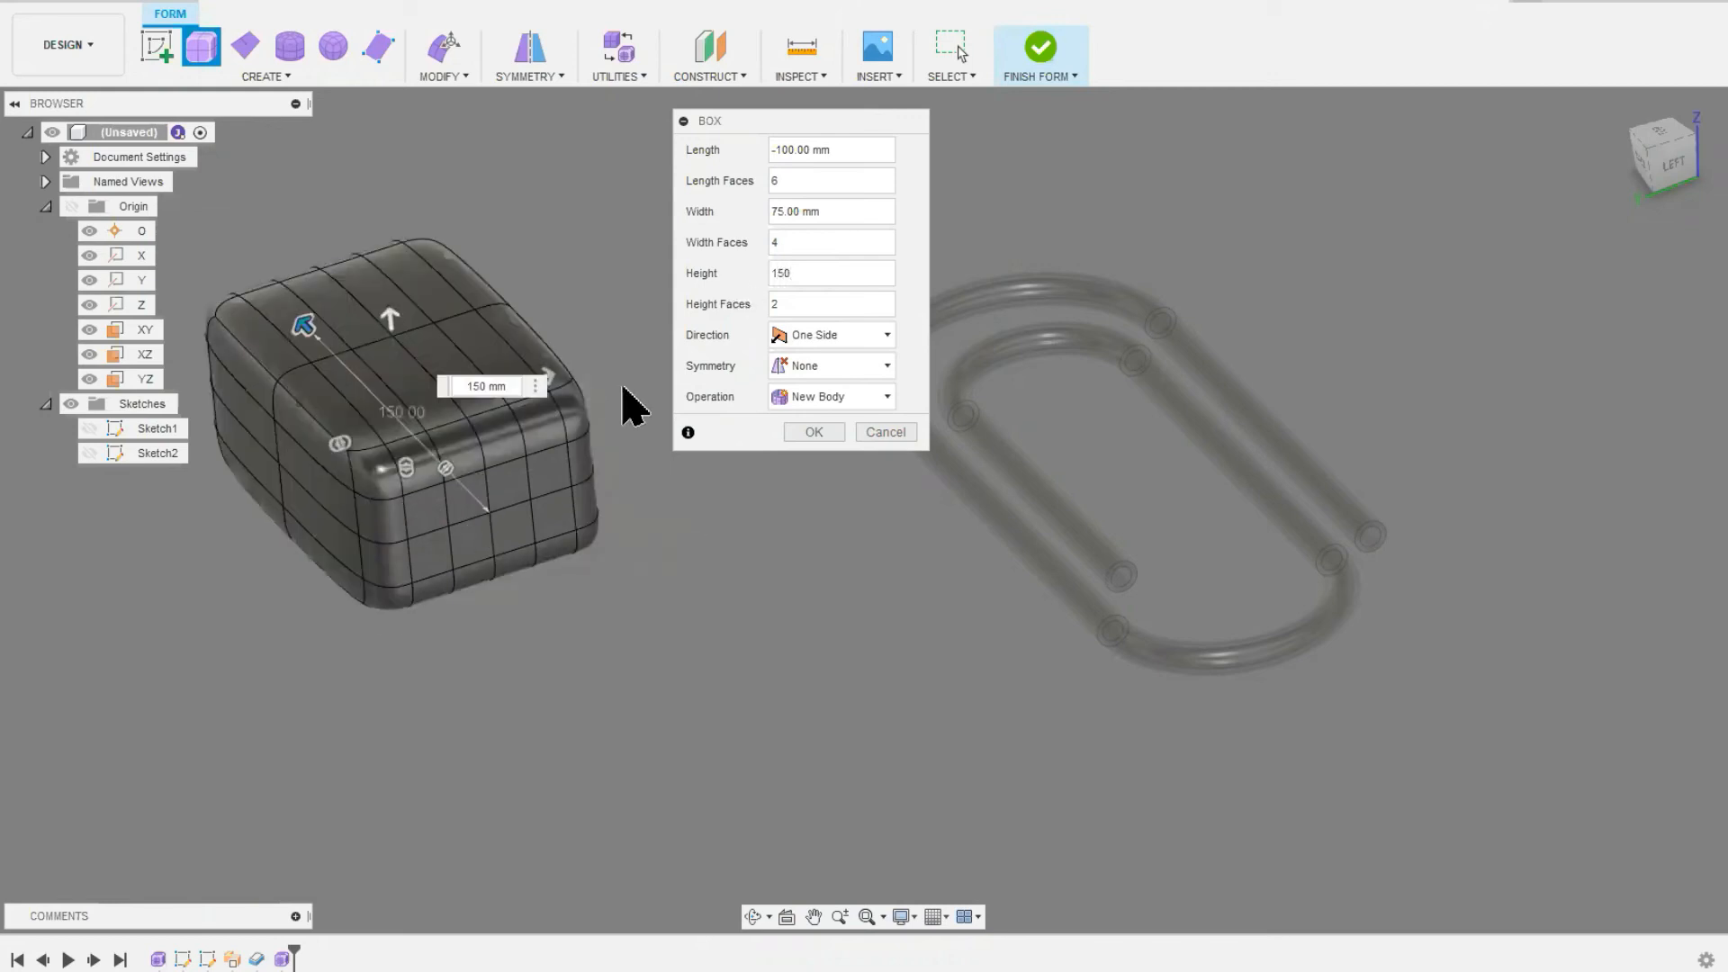
{"action": "middle_click_drag", "start_coordinate": [515, 498], "coordinate": [560, 587]}
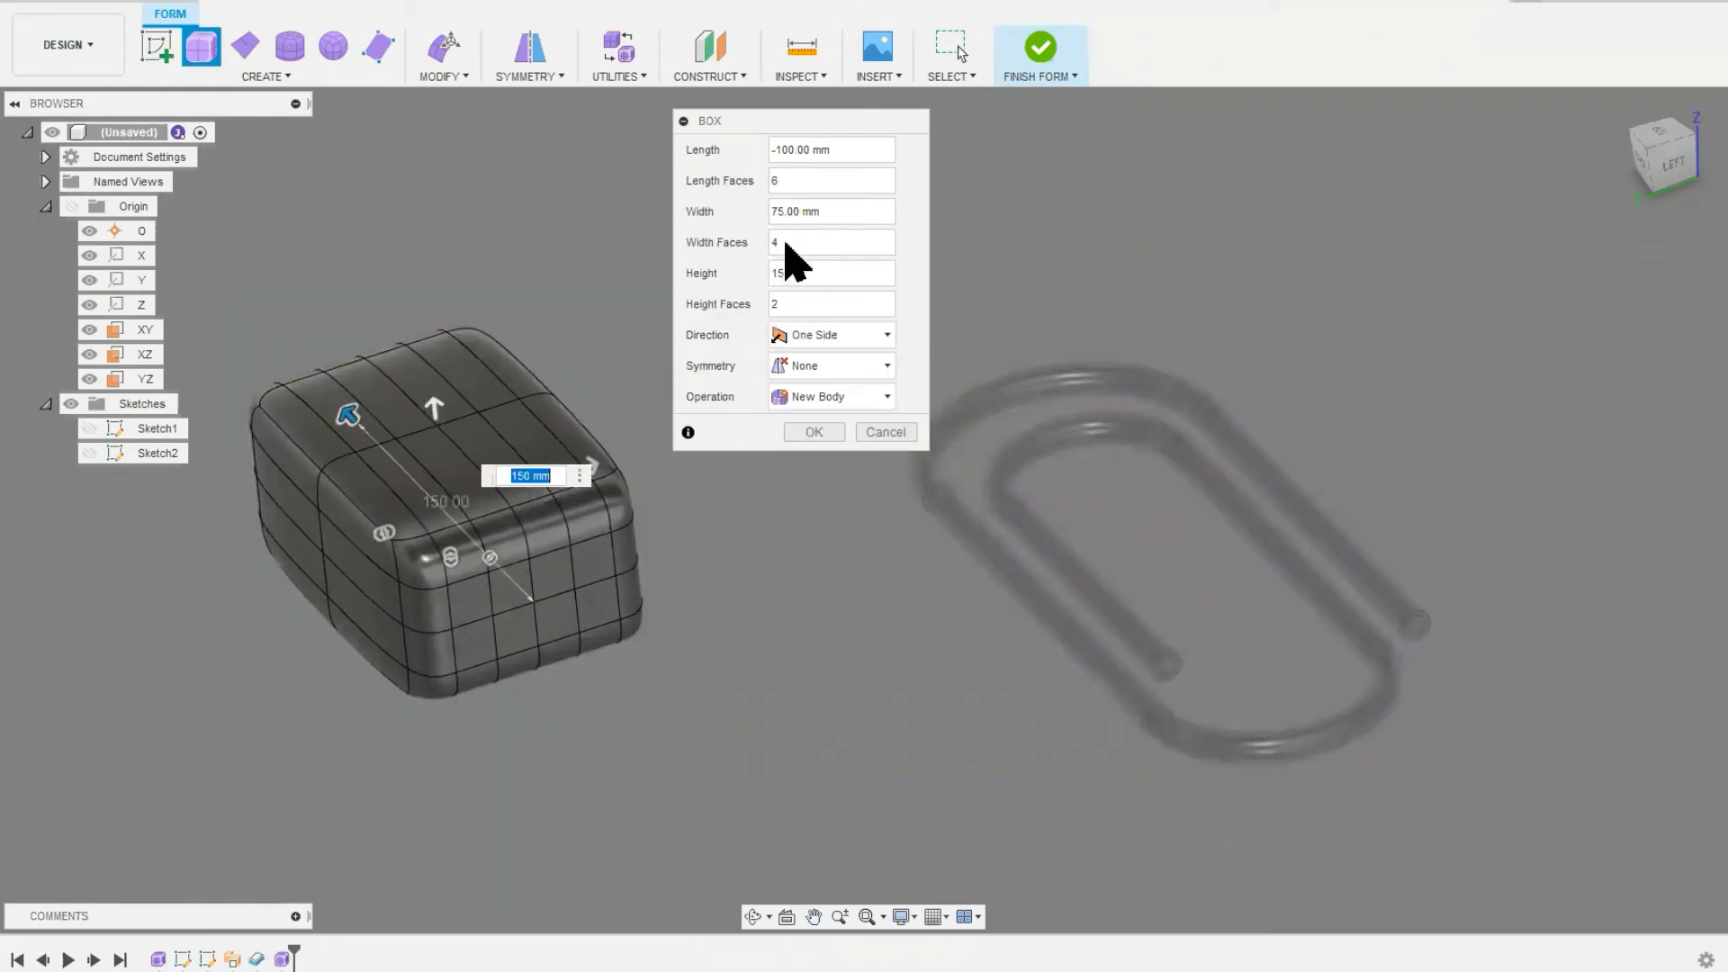
{"action": "double_click", "coordinate": [783, 303]}
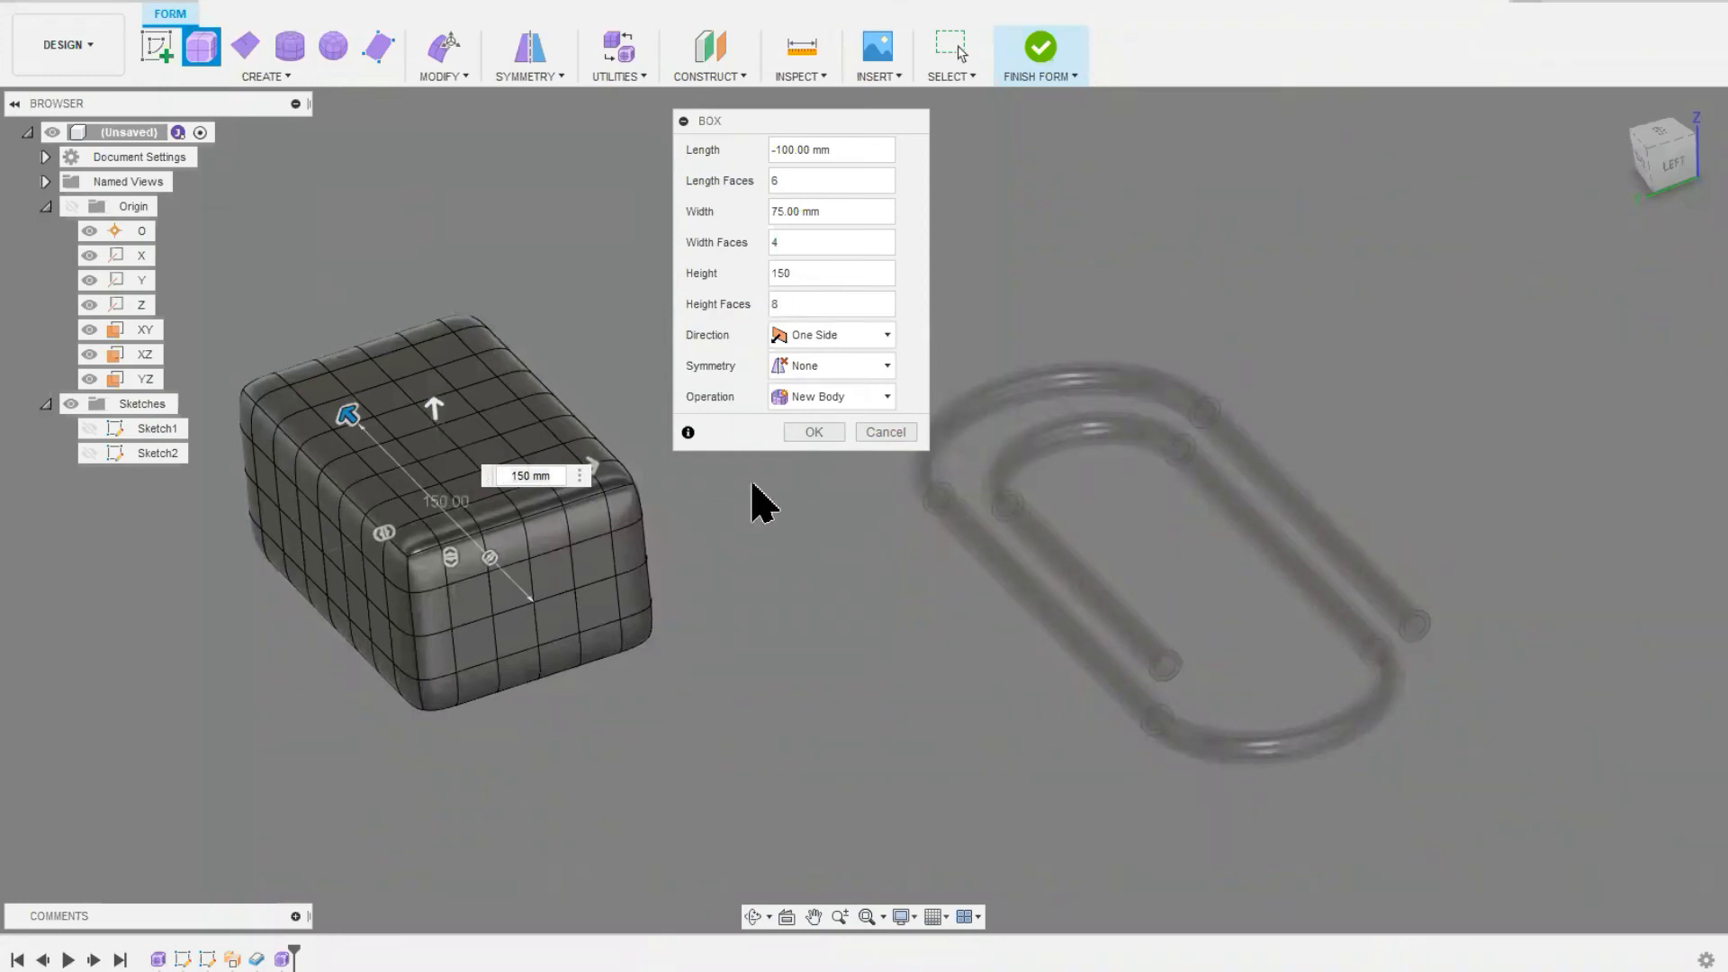
{"action": "left_click", "coordinate": [812, 434]}
Step: Create a form cylinder 100 mm in diameter and 50 mm high as a new body behind the box
{"action": "middle_click_drag", "start_coordinate": [405, 502], "coordinate": [581, 509]}
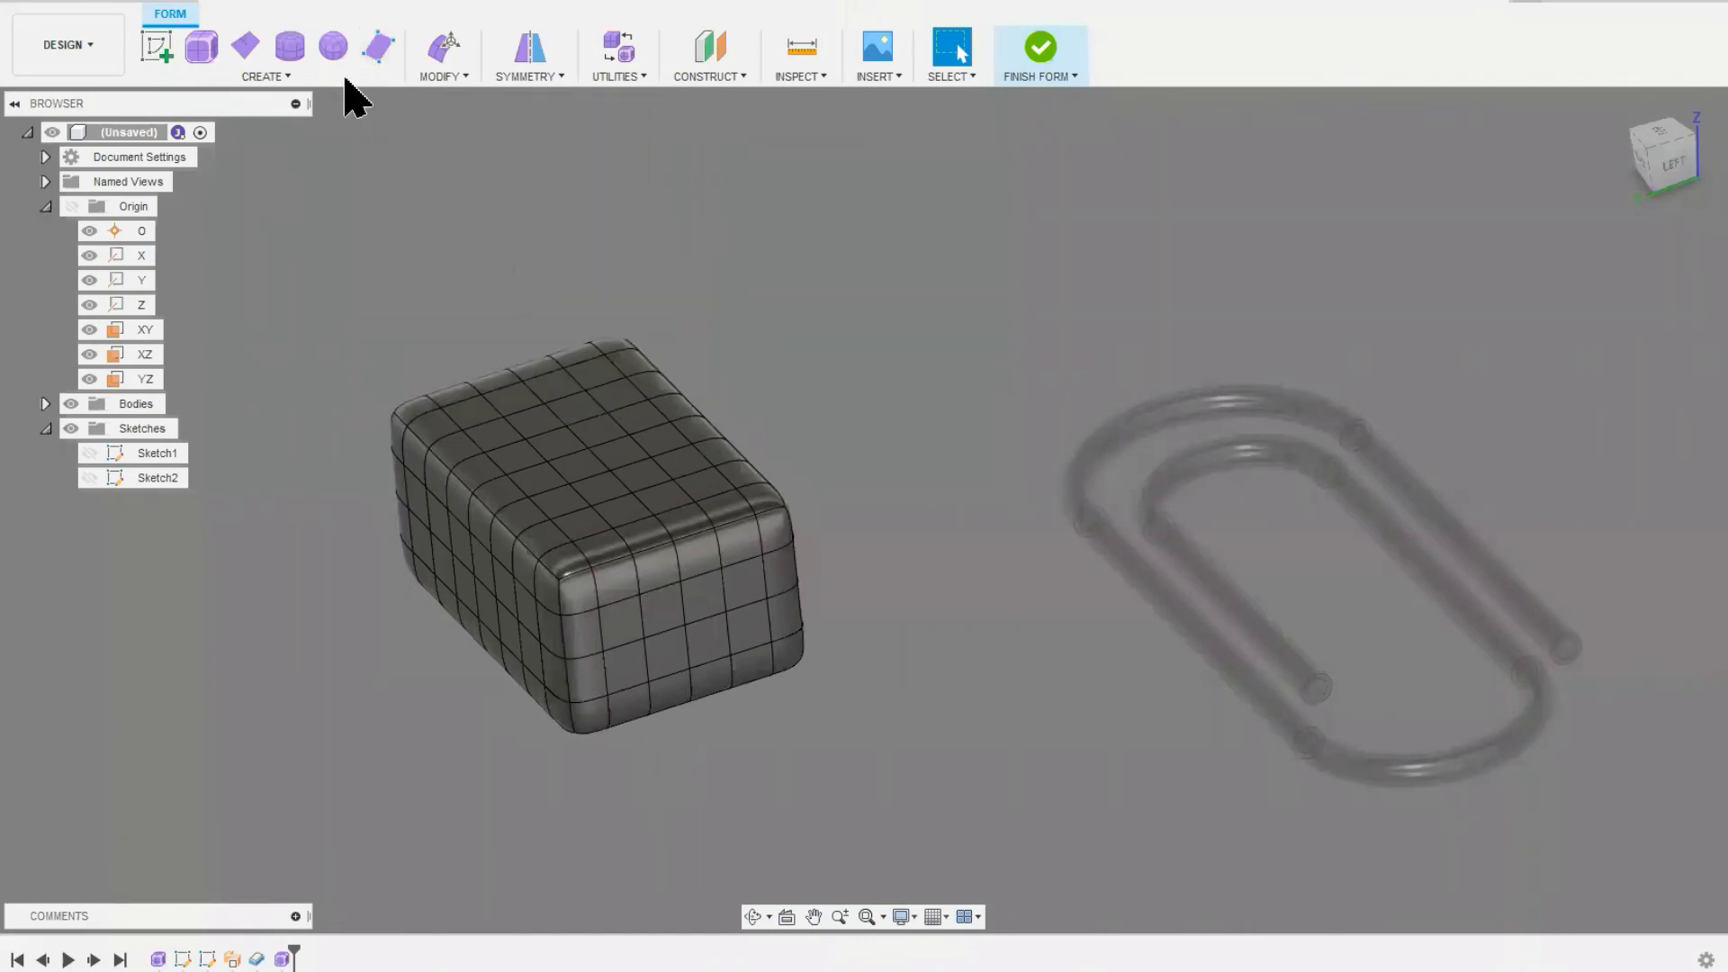
{"action": "left_click", "coordinate": [290, 46]}
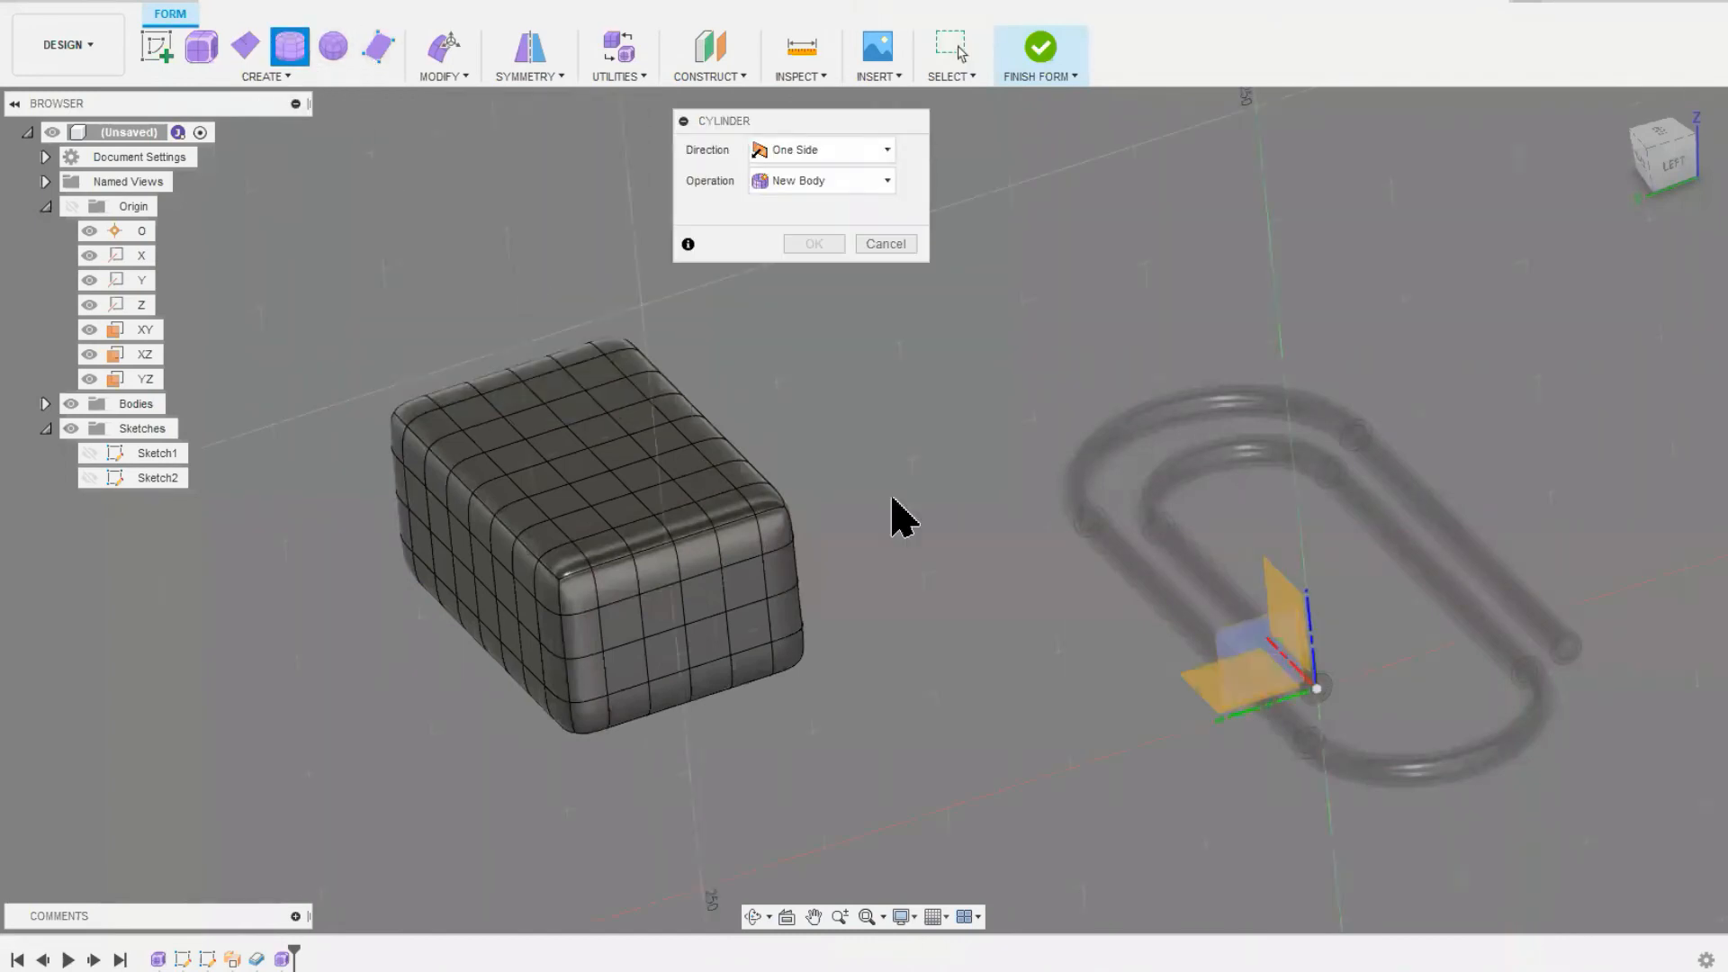
{"action": "left_click", "coordinate": [882, 371]}
{"action": "middle_click_drag", "start_coordinate": [853, 420], "coordinate": [735, 579]}
{"action": "left_click", "coordinate": [780, 368]}
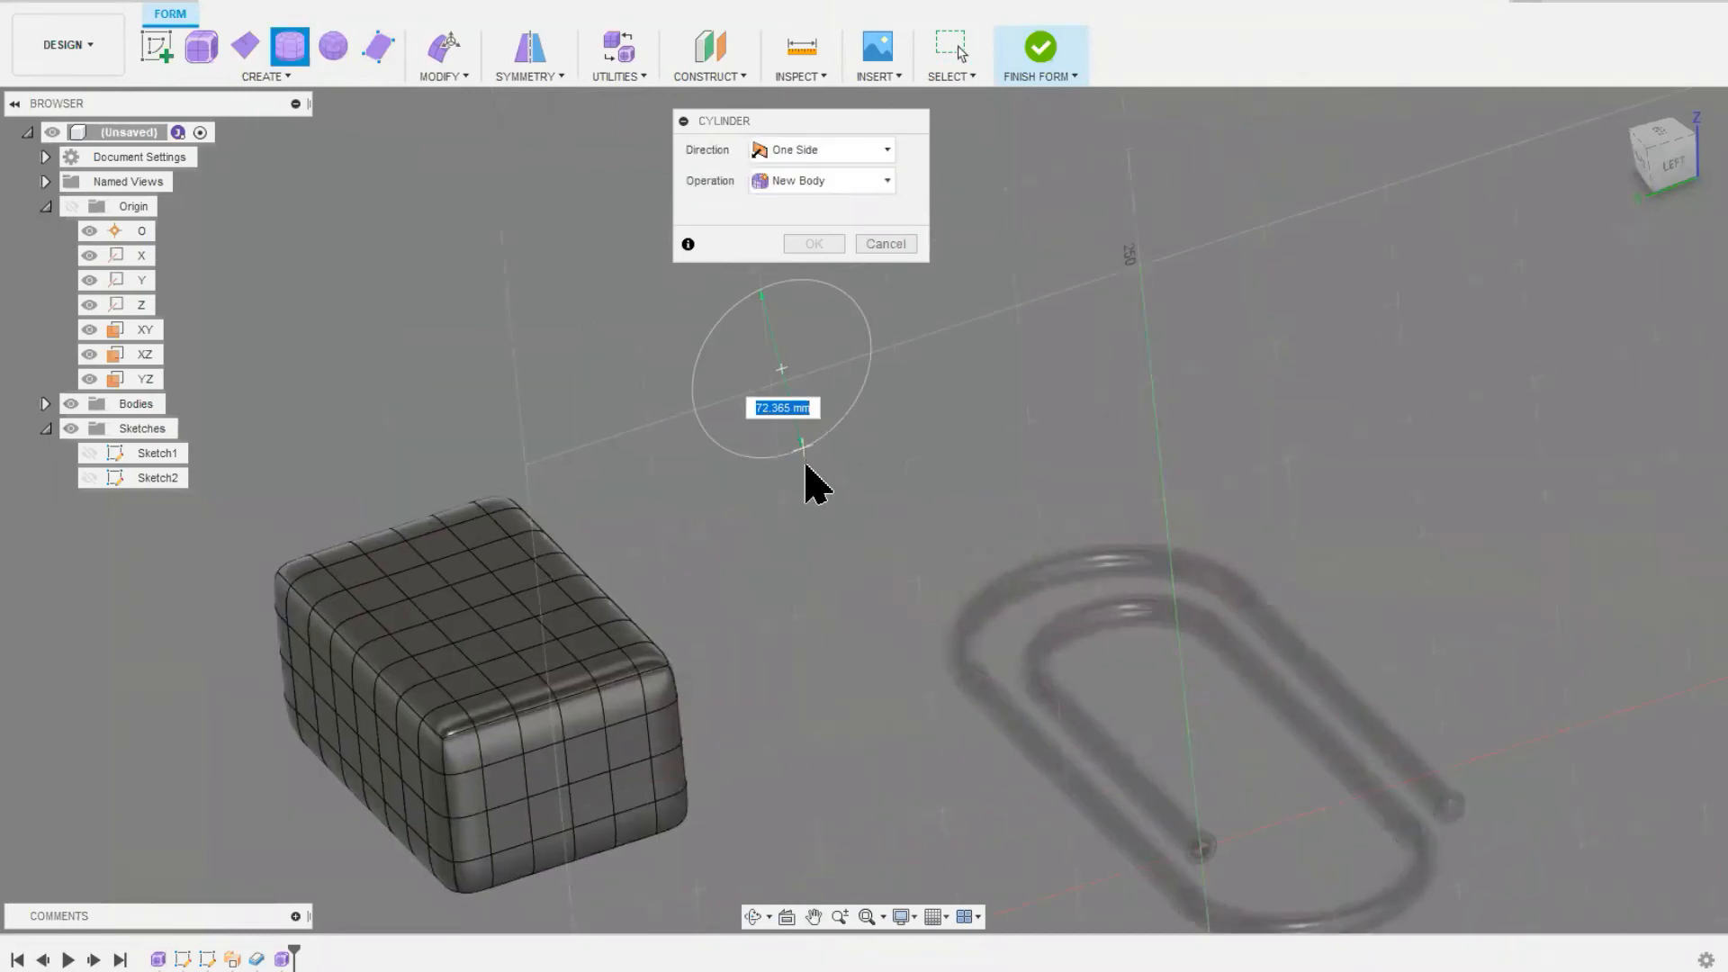
{"action": "type", "text": "100"}
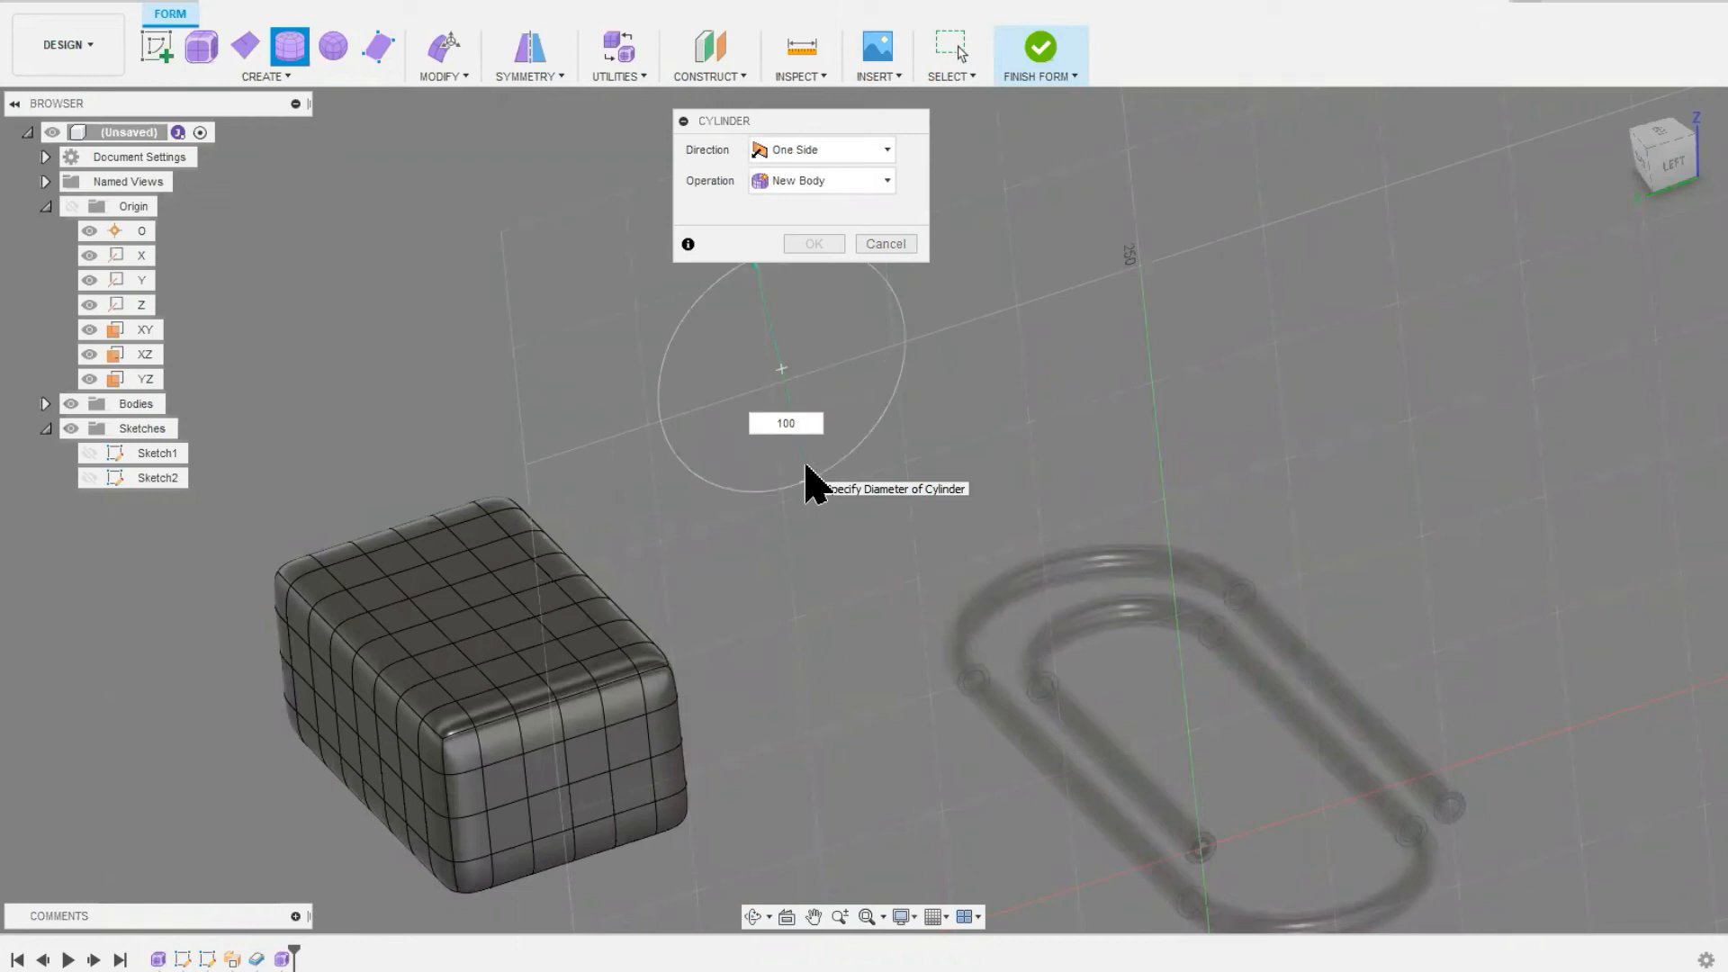
{"action": "key", "text": "Return"}
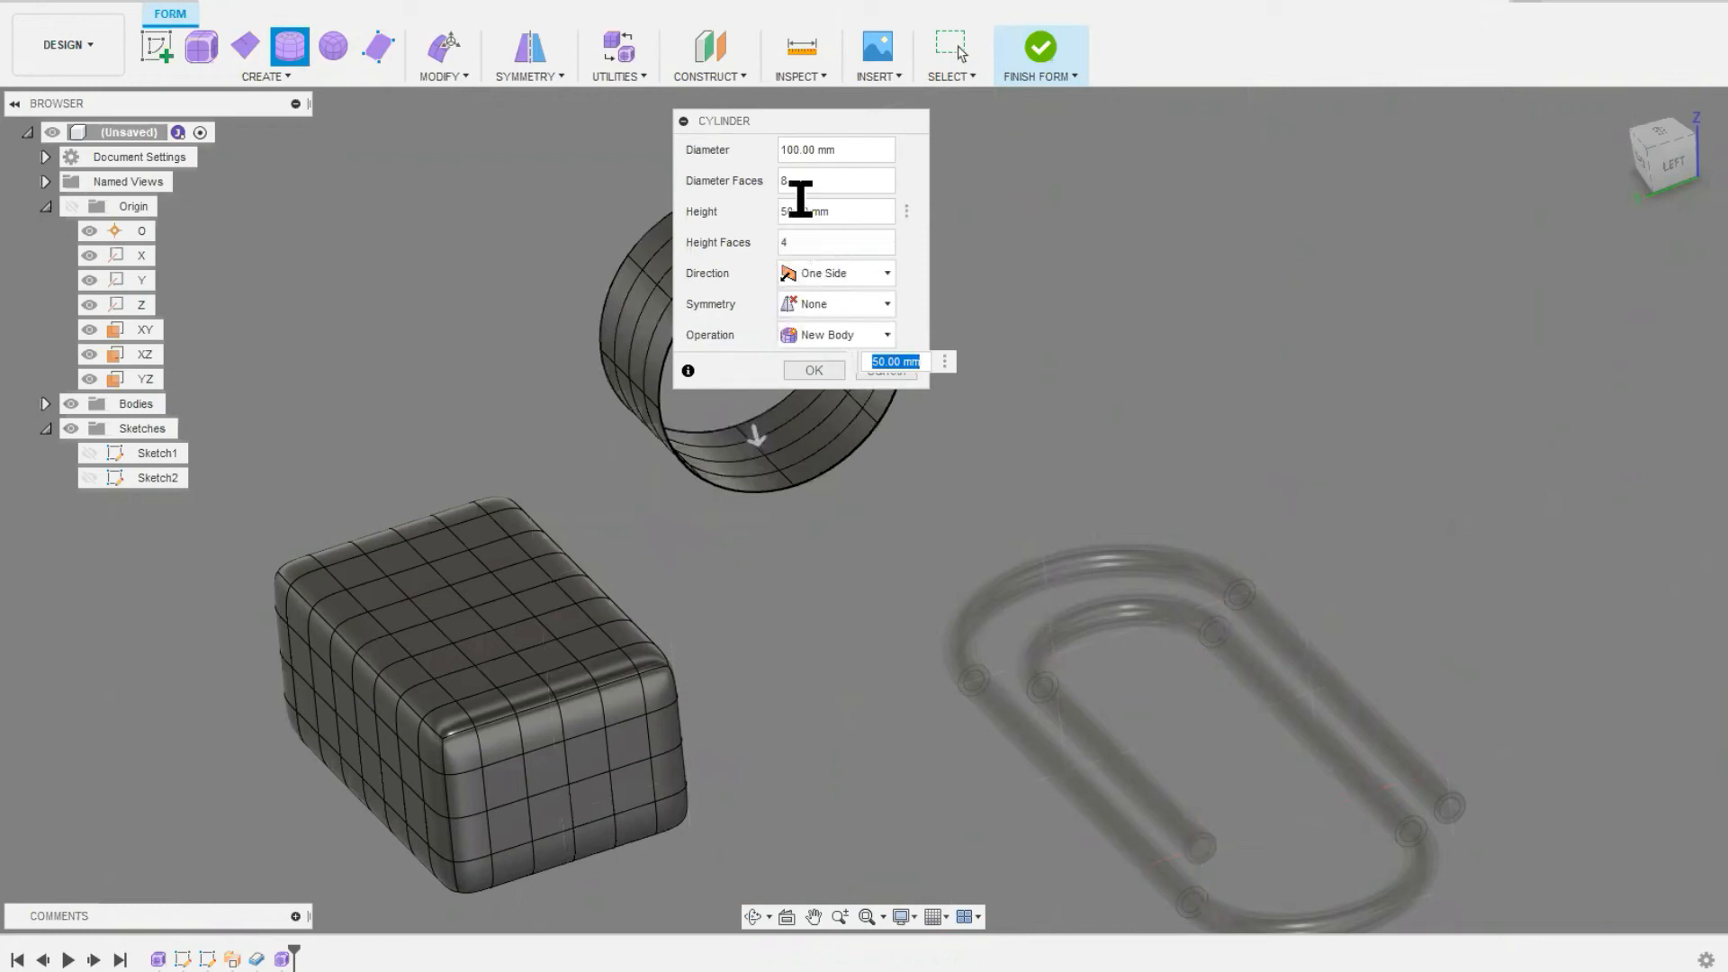
{"action": "left_click", "coordinate": [807, 374]}
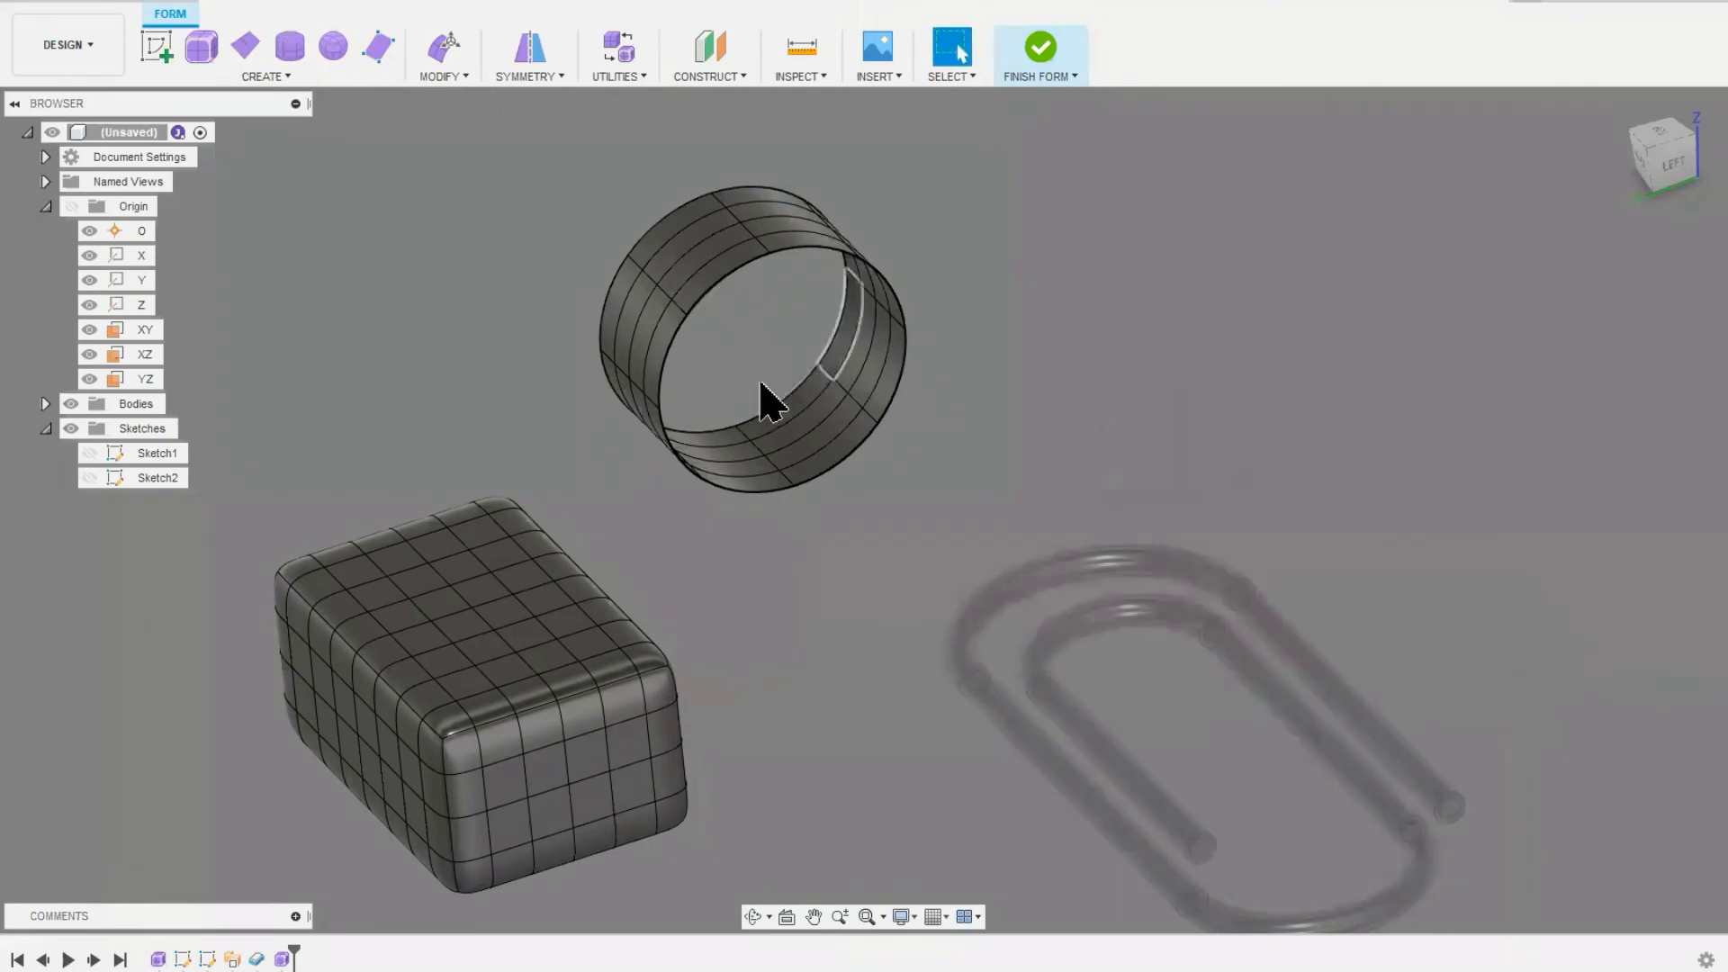
Step: Start editing the form with Edit Form, and position its dialog clear of the box
{"action": "middle_click_drag", "start_coordinate": [756, 321], "coordinate": [711, 278], "text": "shift"}
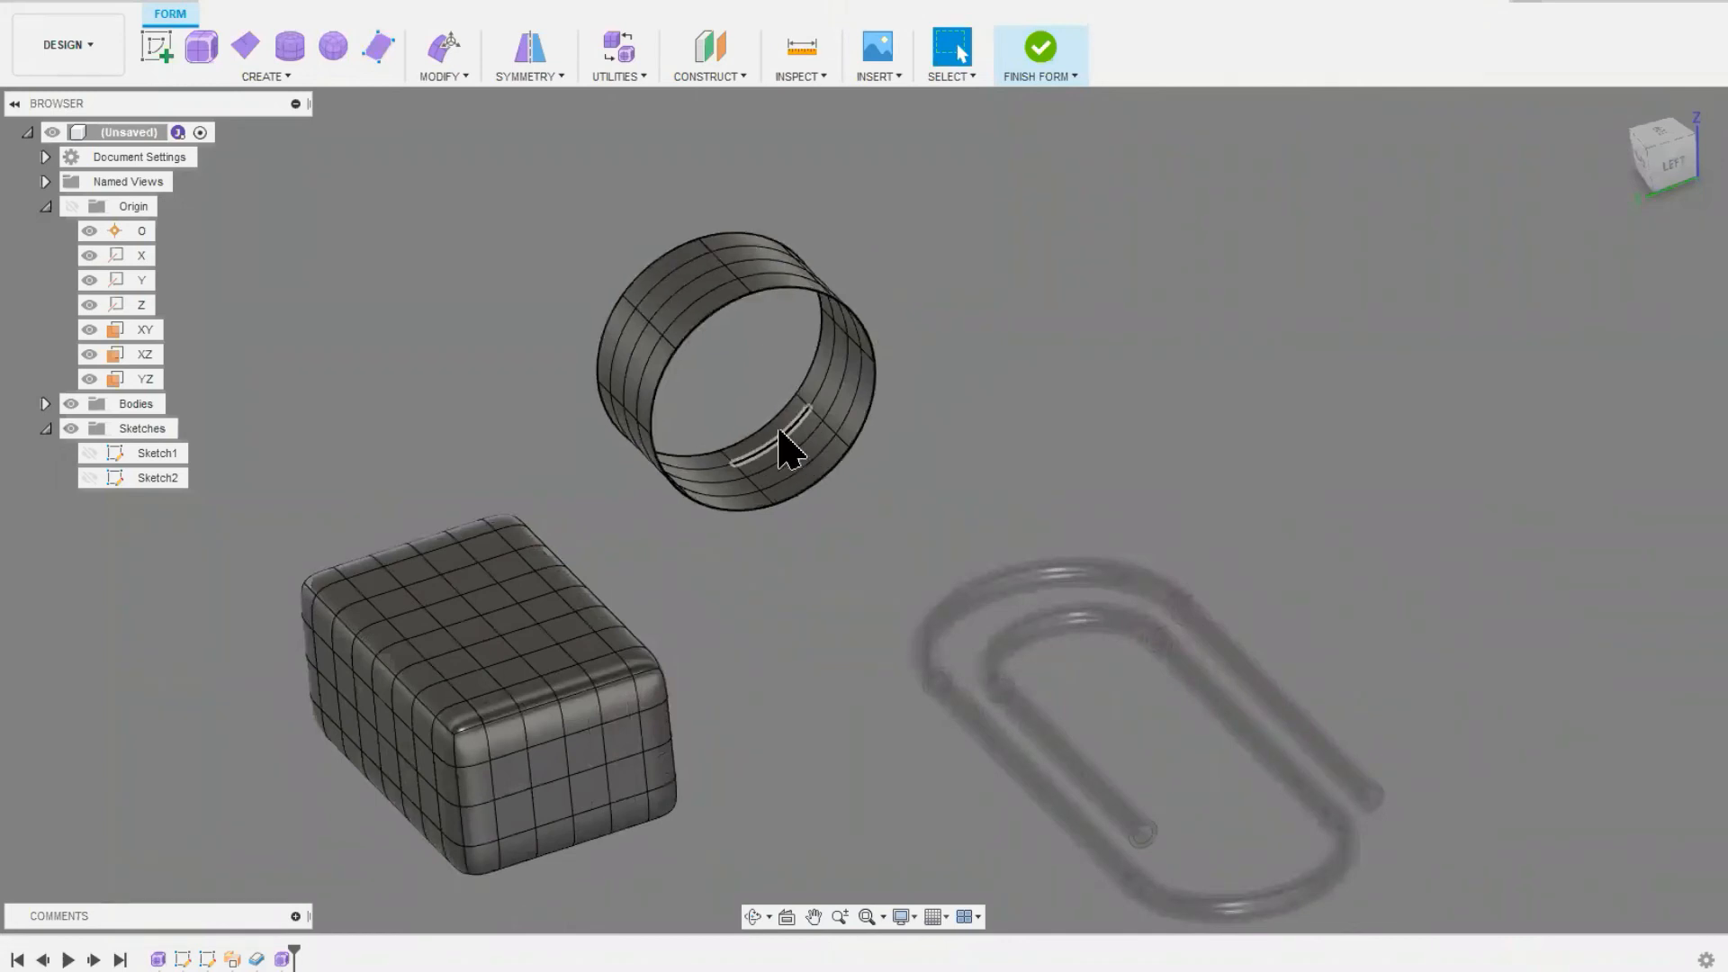
{"action": "scroll", "coordinate": [619, 504], "scroll_direction": "down", "scroll_amount": 1}
{"action": "middle_click_drag", "start_coordinate": [619, 504], "coordinate": [711, 394]}
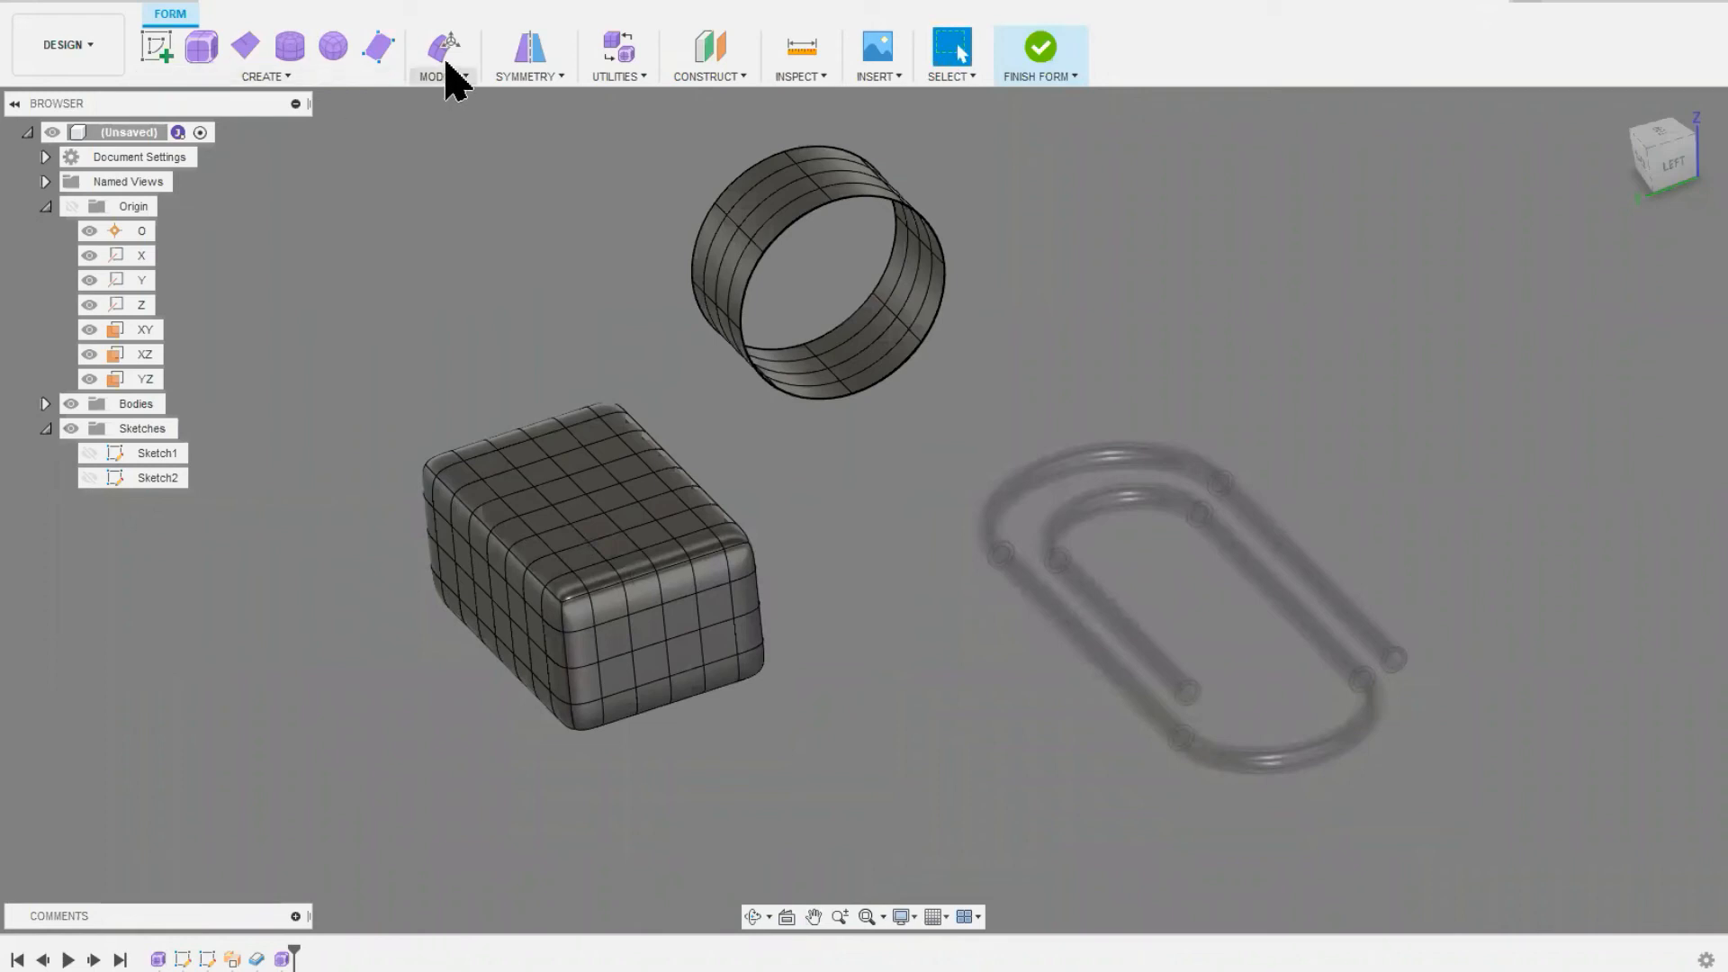
{"action": "left_click", "coordinate": [444, 47]}
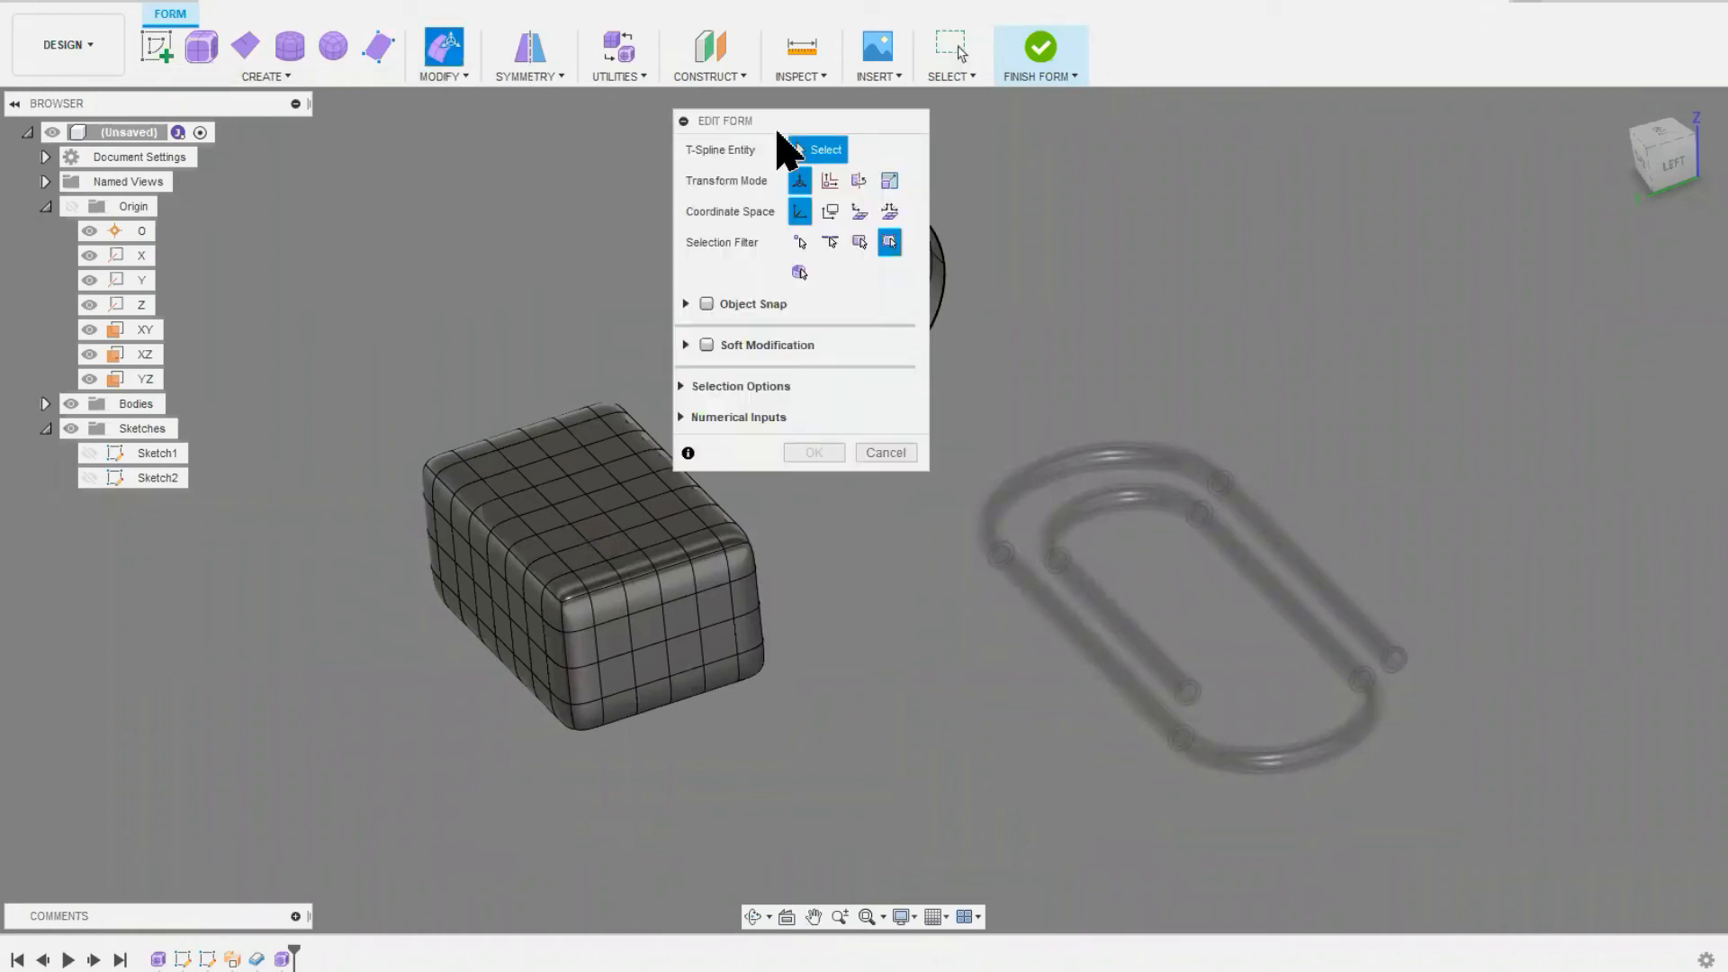
{"action": "left_click_drag", "start_coordinate": [789, 124], "coordinate": [340, 201]}
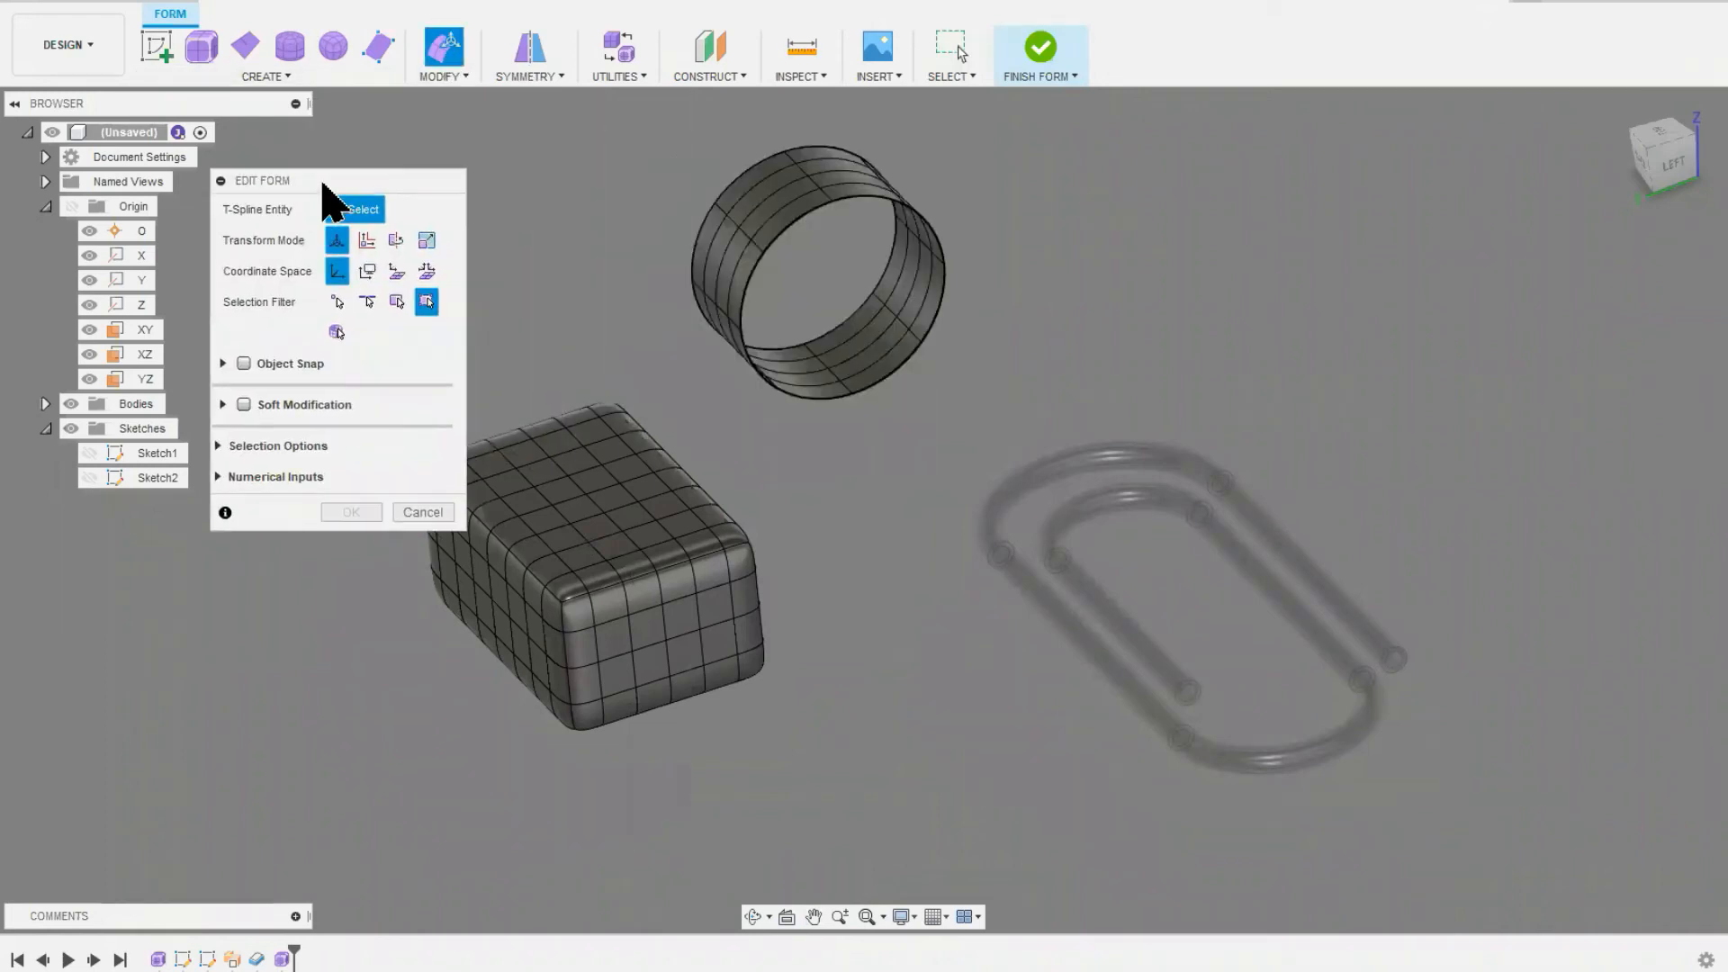
{"action": "middle_click_drag", "start_coordinate": [656, 586], "coordinate": [839, 597]}
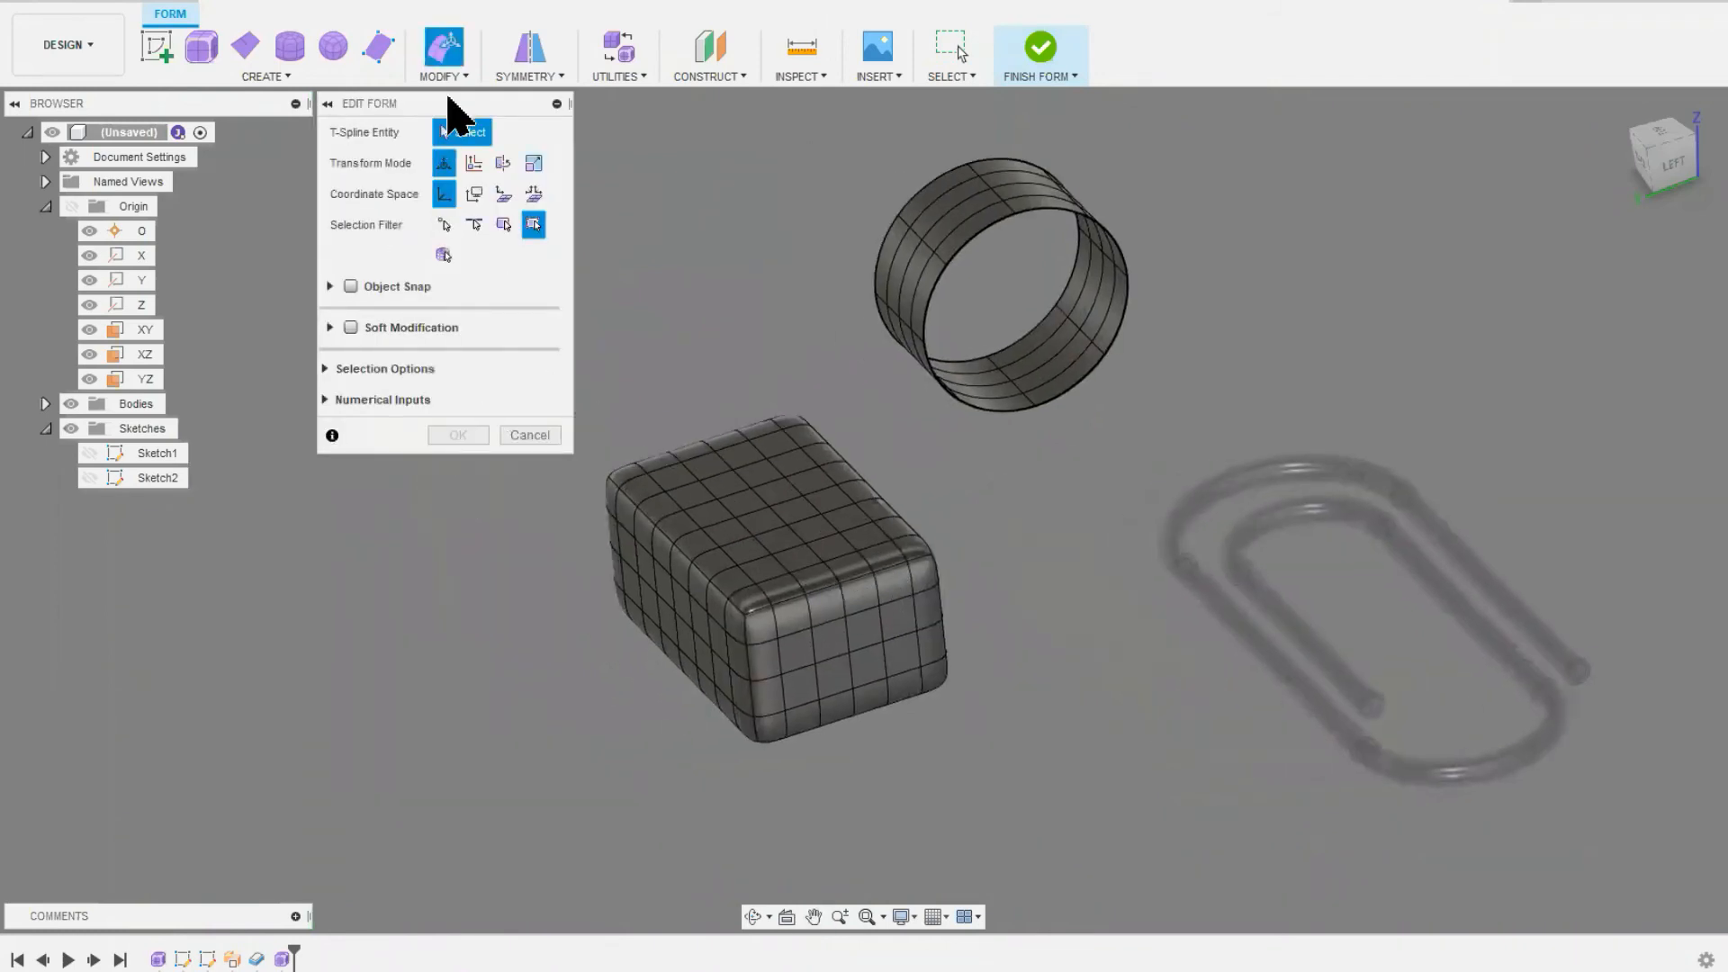
{"action": "mouse_move", "coordinate": [446, 105]}
{"action": "left_mouse_down"}
{"action": "mouse_move", "coordinate": [451, 144]}
{"action": "mouse_move", "coordinate": [459, 112]}
{"action": "left_mouse_up"}
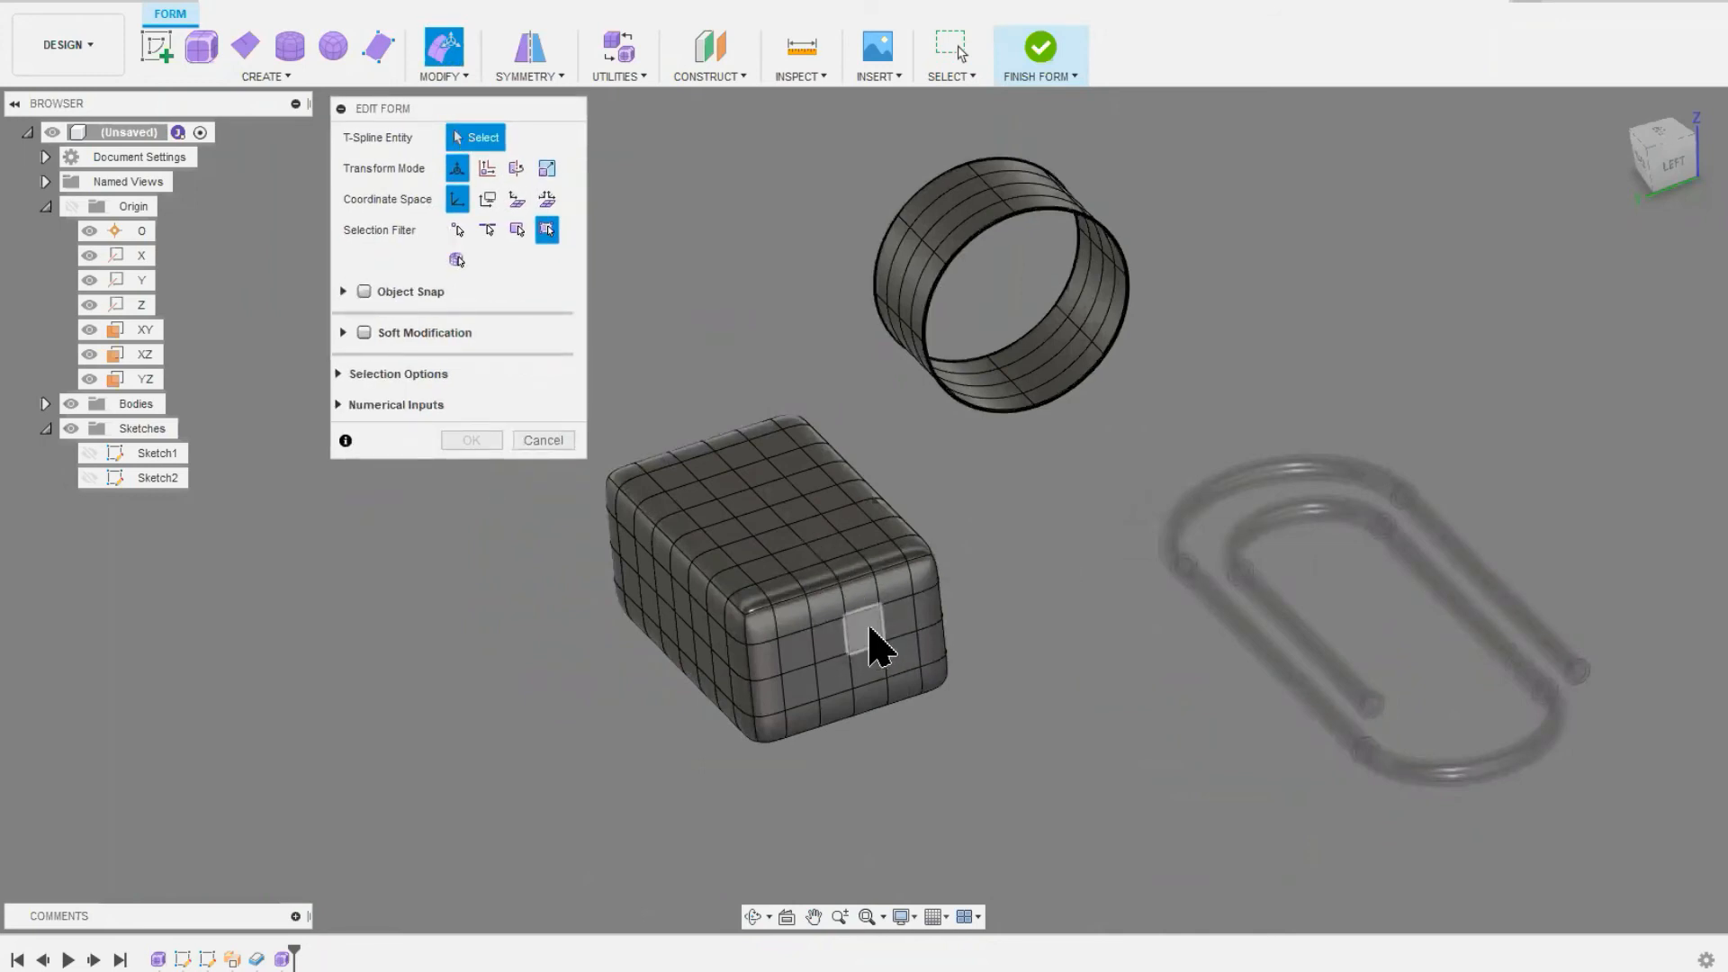
Step: Select one face in the middle of the box's near end and slide it within that side toward the lower corner
{"action": "left_click", "coordinate": [869, 634]}
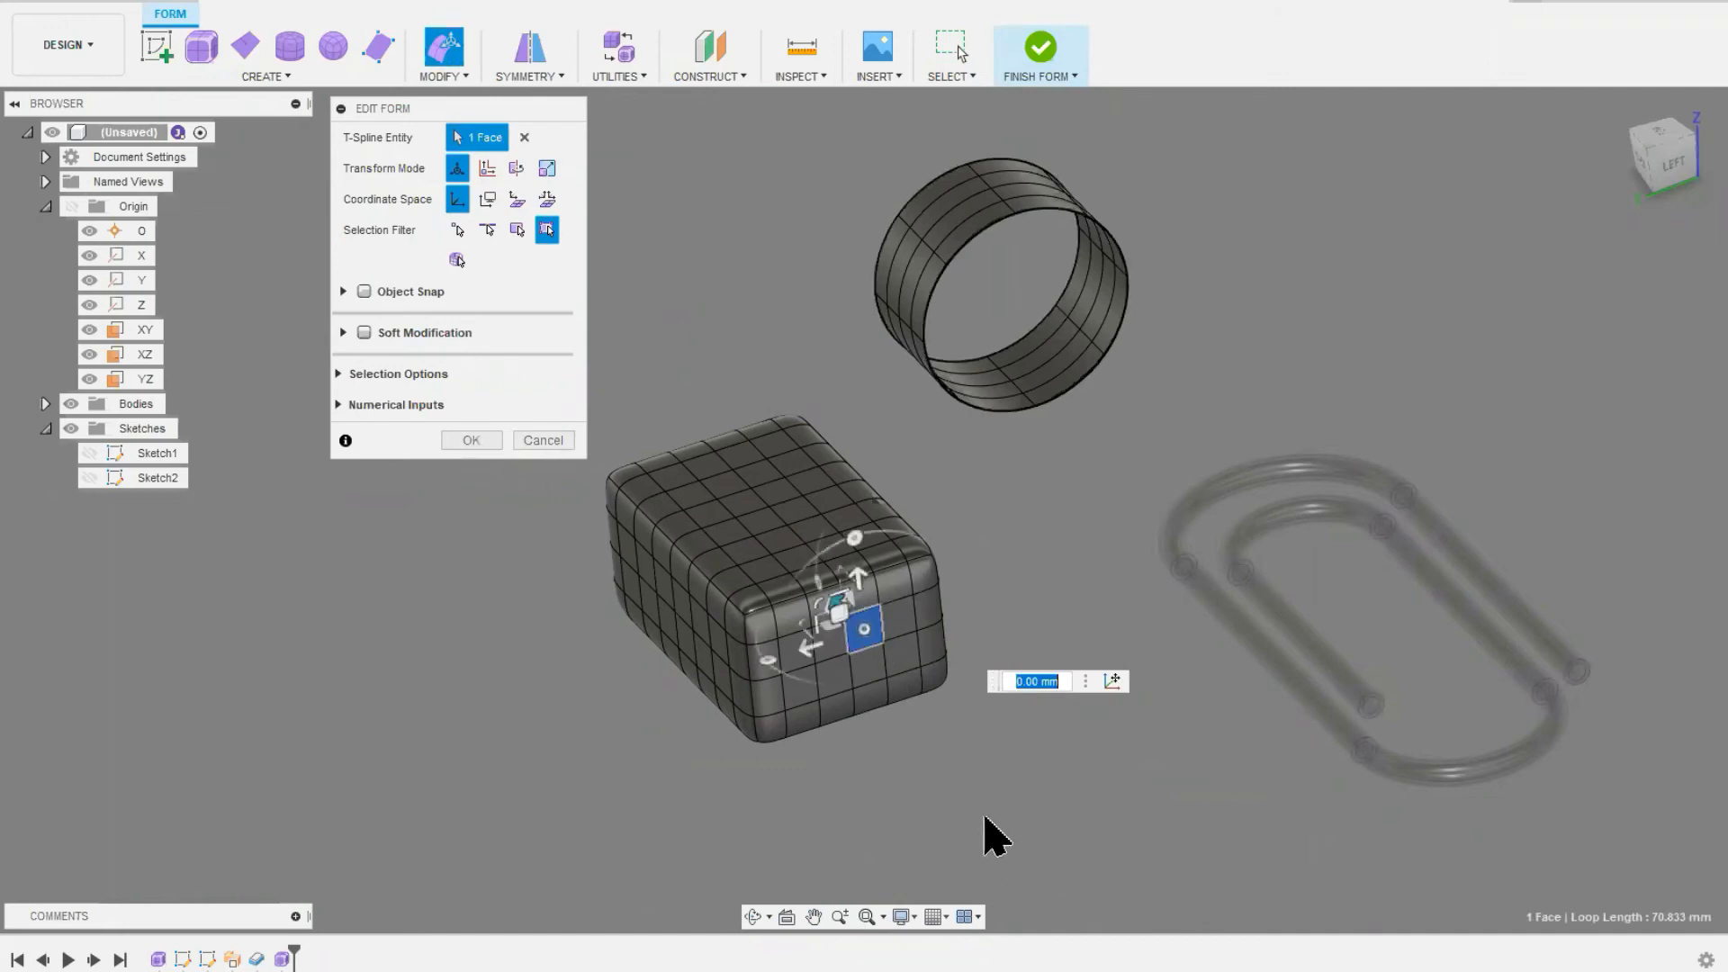
{"action": "scroll", "coordinate": [868, 641], "scroll_direction": "up", "scroll_amount": 1}
{"action": "scroll", "coordinate": [869, 594], "scroll_direction": "up", "scroll_amount": 2}
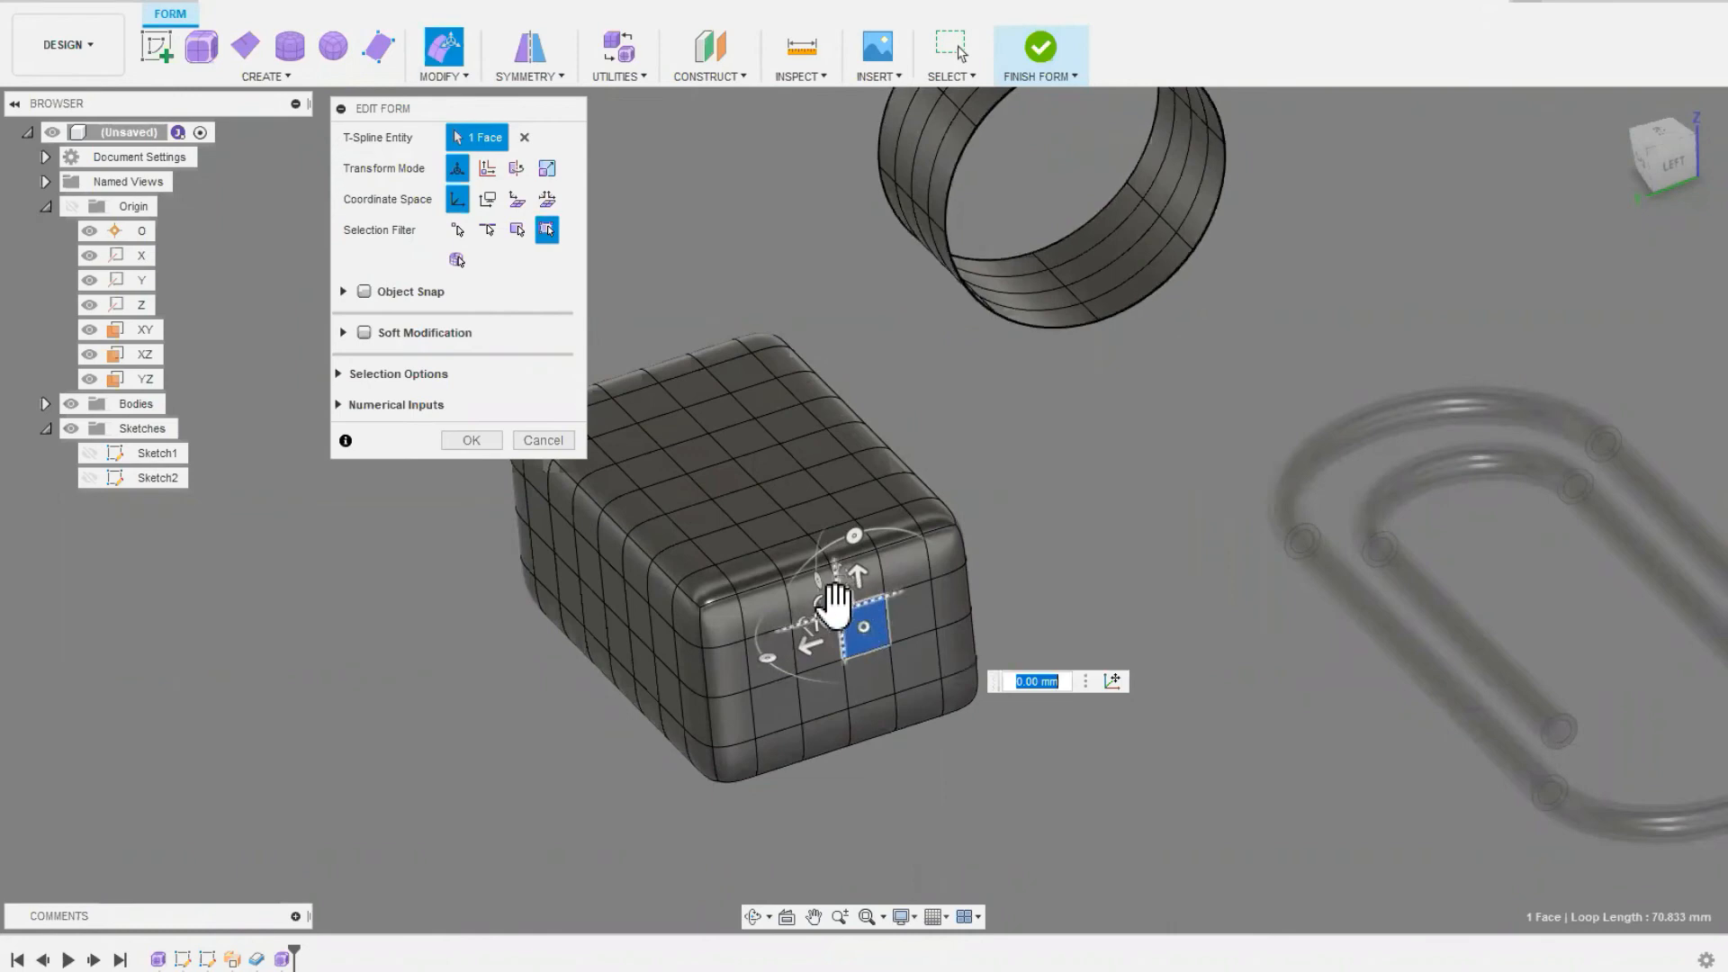
{"action": "scroll", "coordinate": [838, 605], "scroll_direction": "up", "scroll_amount": 4}
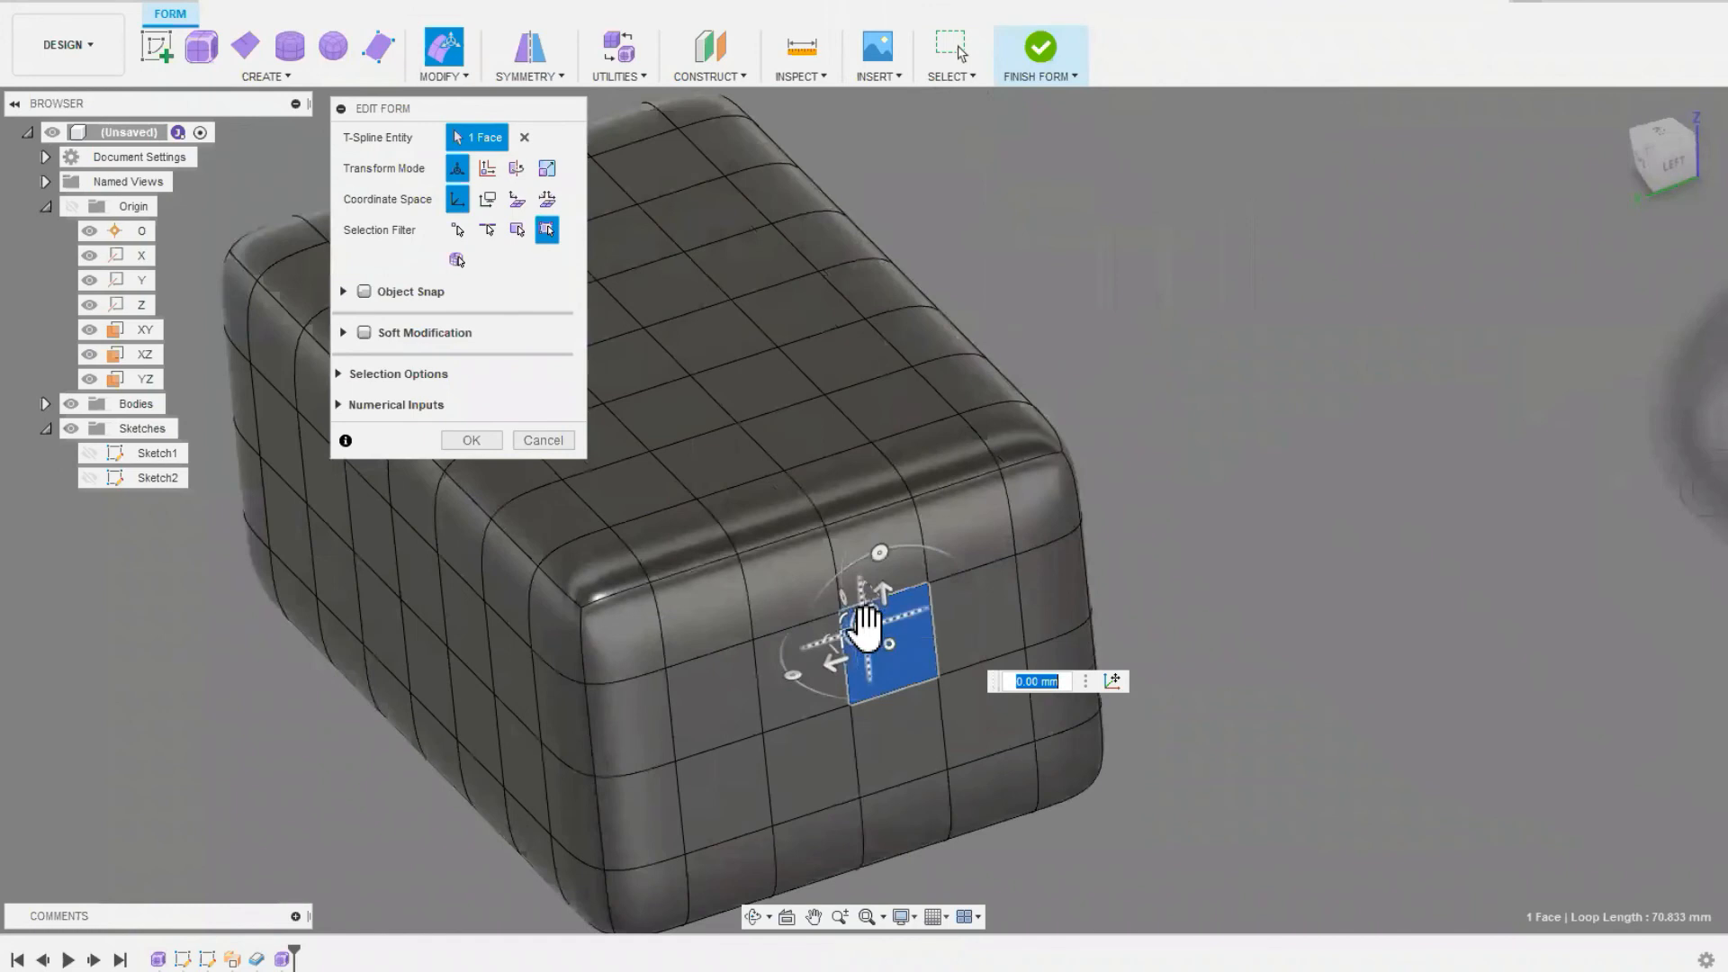
{"action": "left_click_drag", "start_coordinate": [862, 612], "coordinate": [1035, 709]}
{"action": "middle_click_drag", "start_coordinate": [1035, 709], "coordinate": [973, 515]}
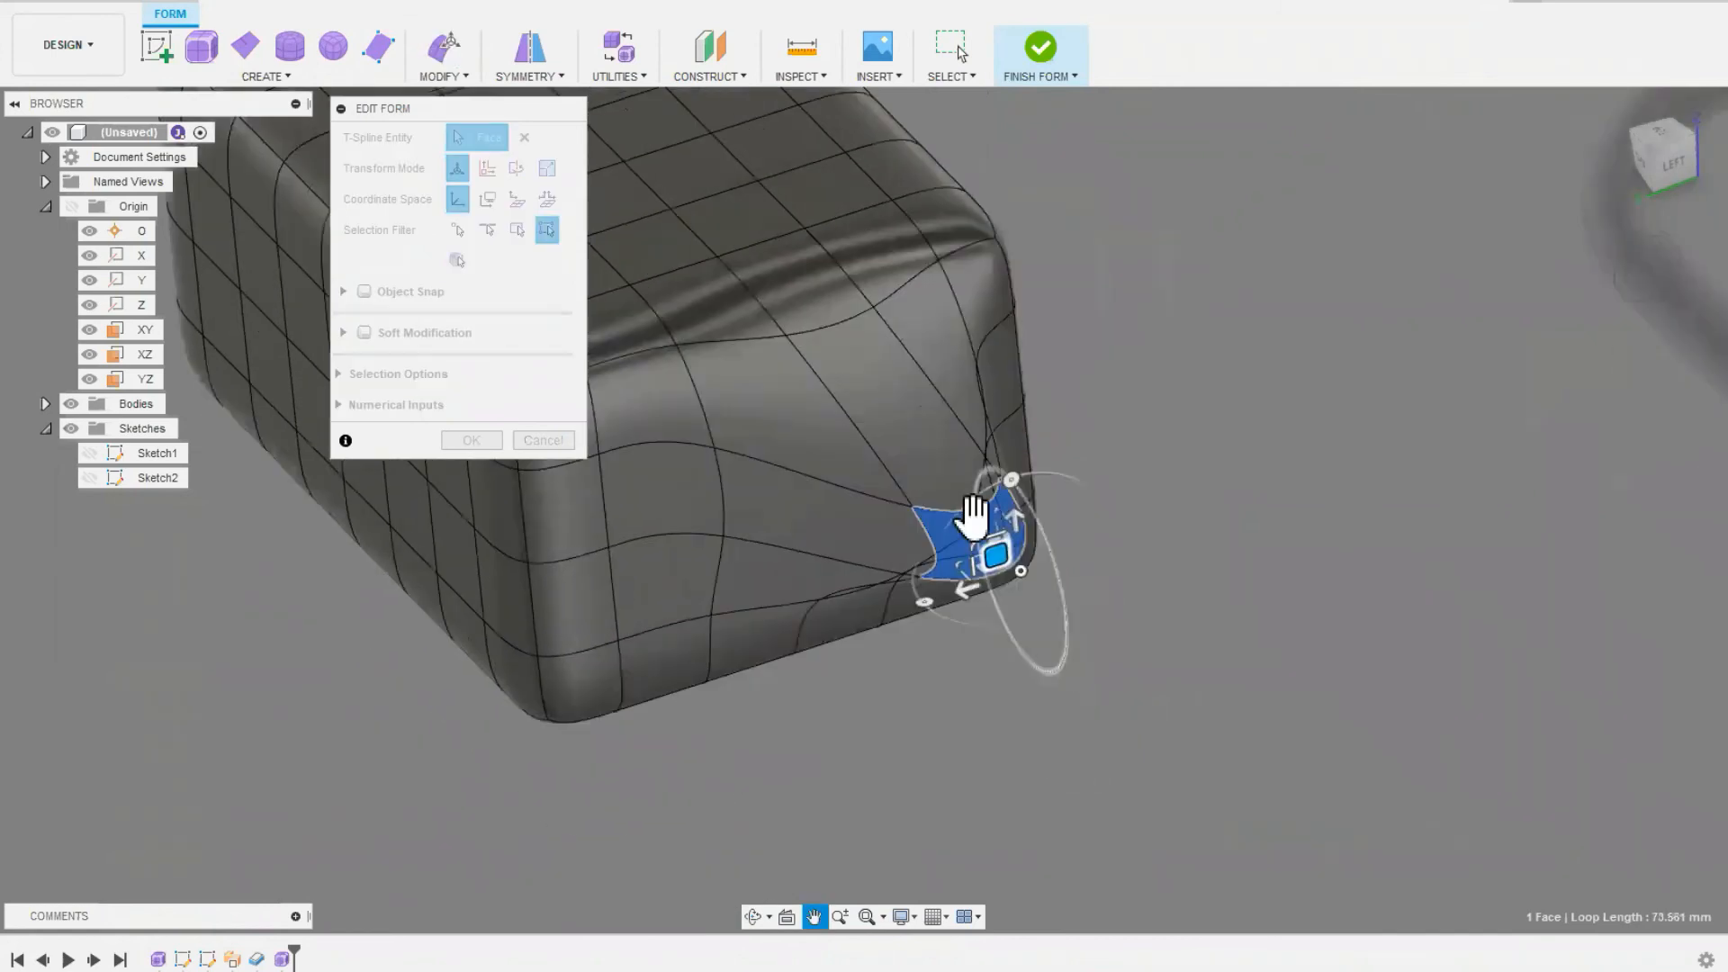
Step: Move the selected end face up about 49 mm, sideways about 8 mm, and down about 104 mm below the box
{"action": "scroll", "coordinate": [977, 533], "scroll_direction": "down", "scroll_amount": 4}
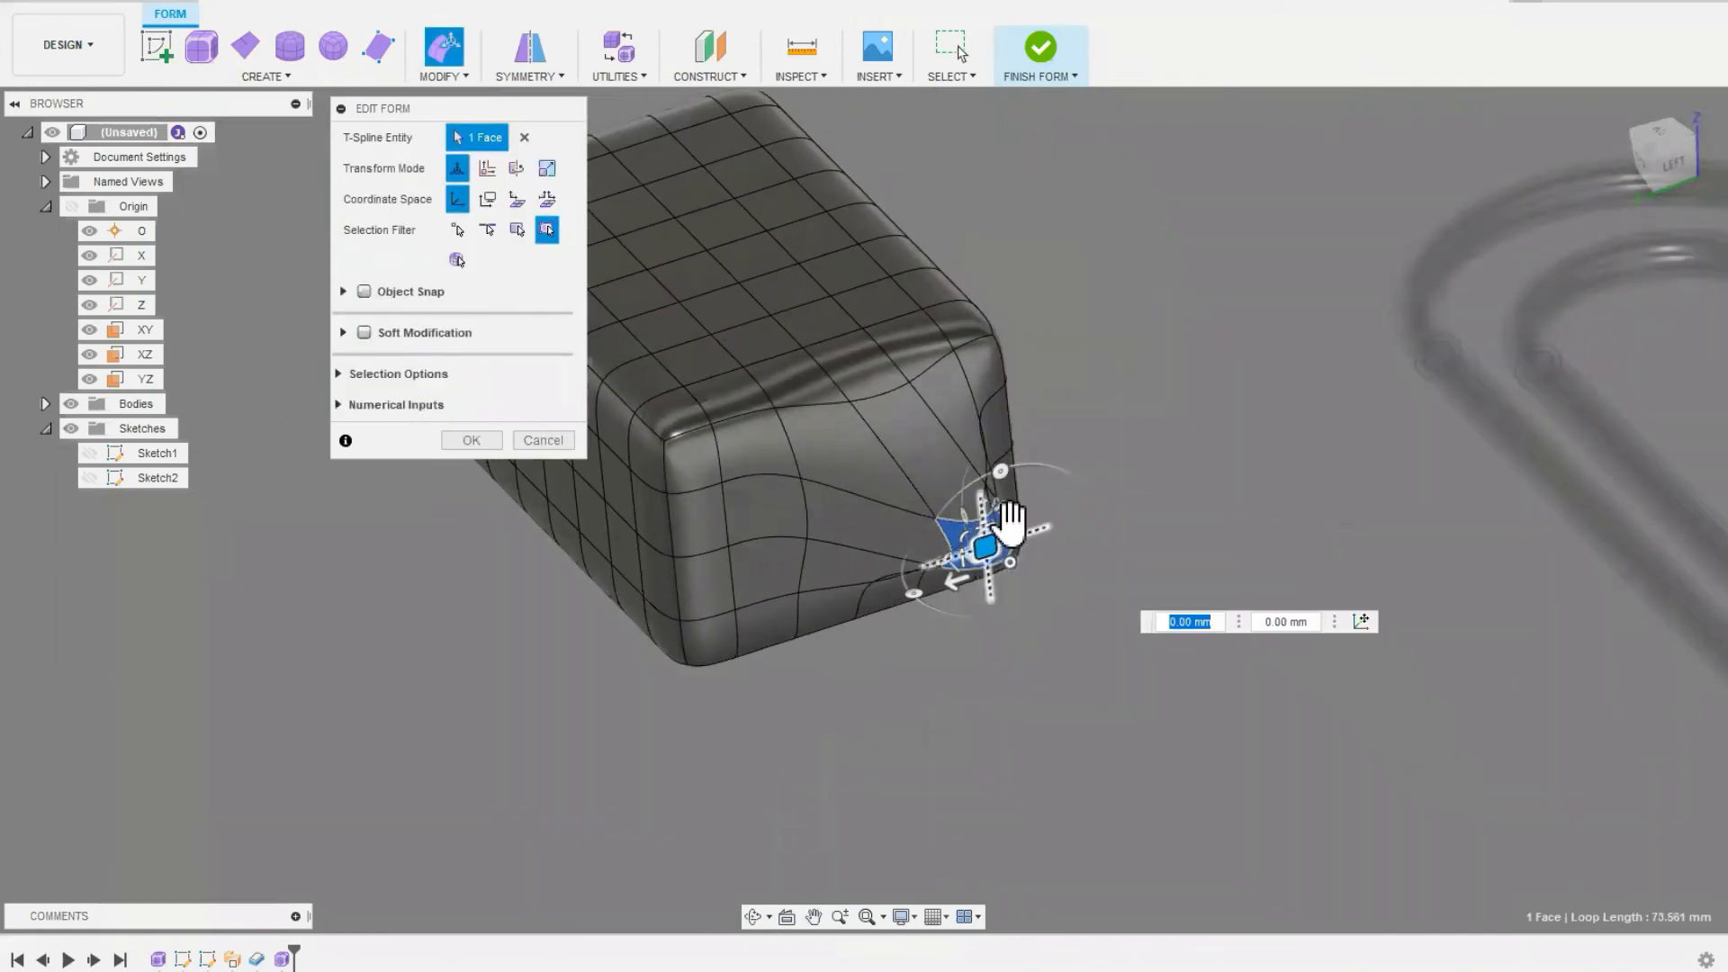
{"action": "left_click_drag", "start_coordinate": [995, 497], "coordinate": [996, 367]}
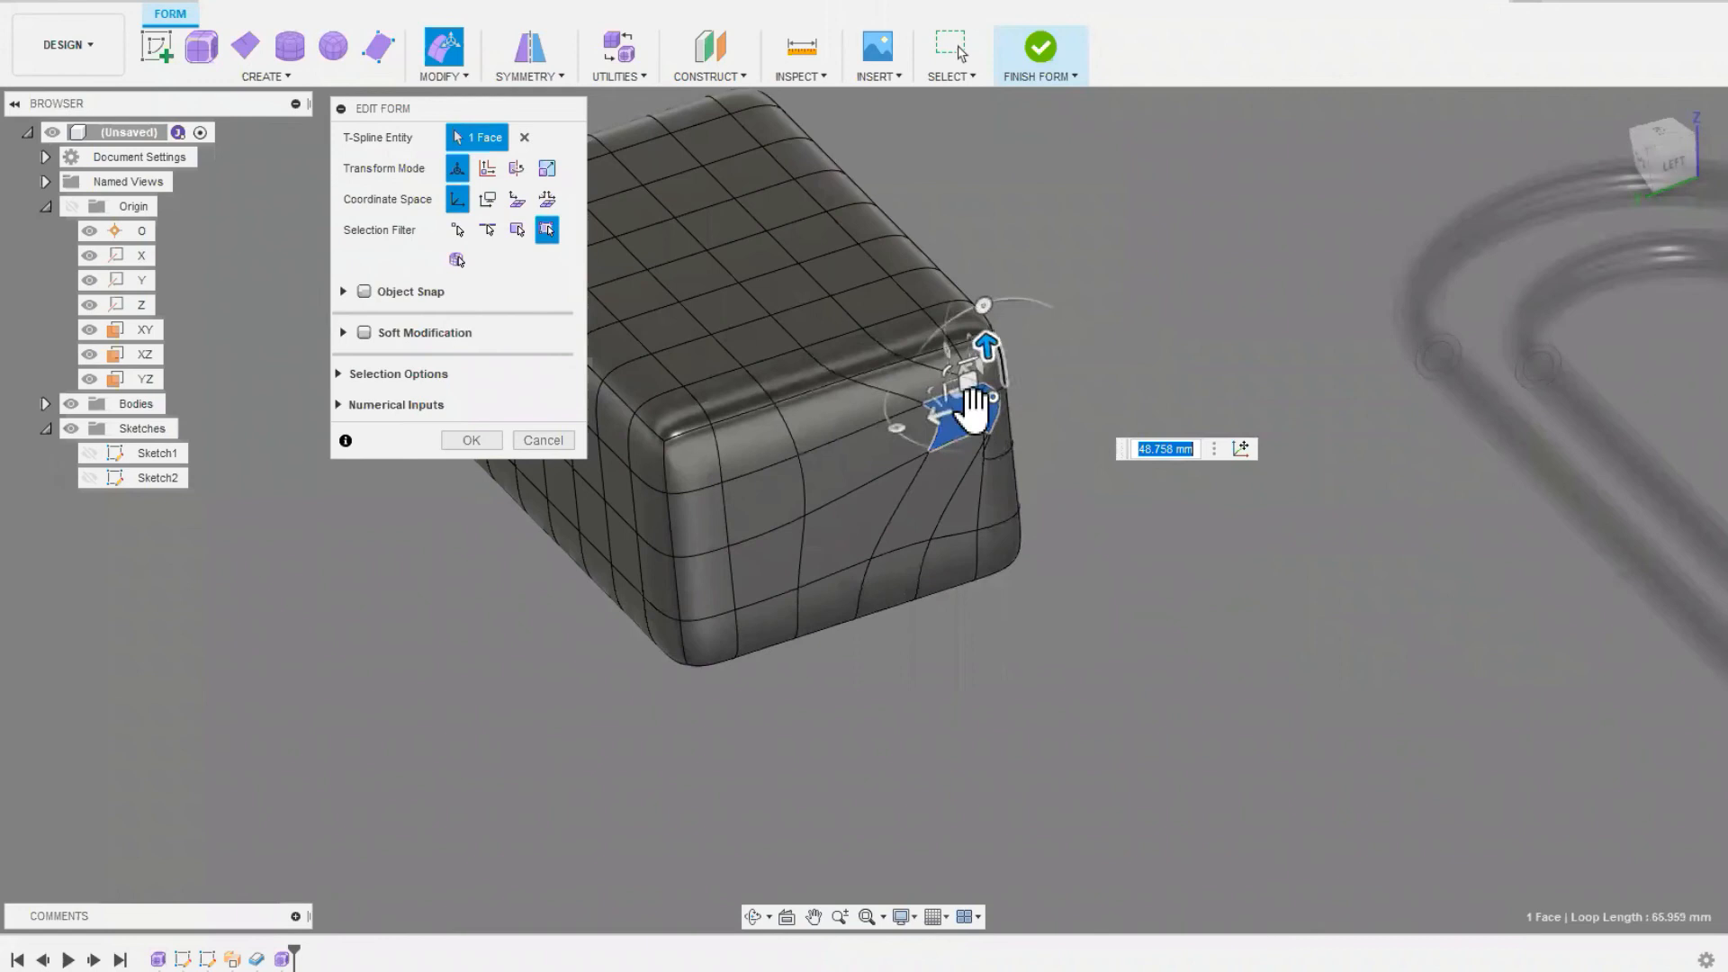
{"action": "left_click_drag", "start_coordinate": [940, 423], "coordinate": [936, 497]}
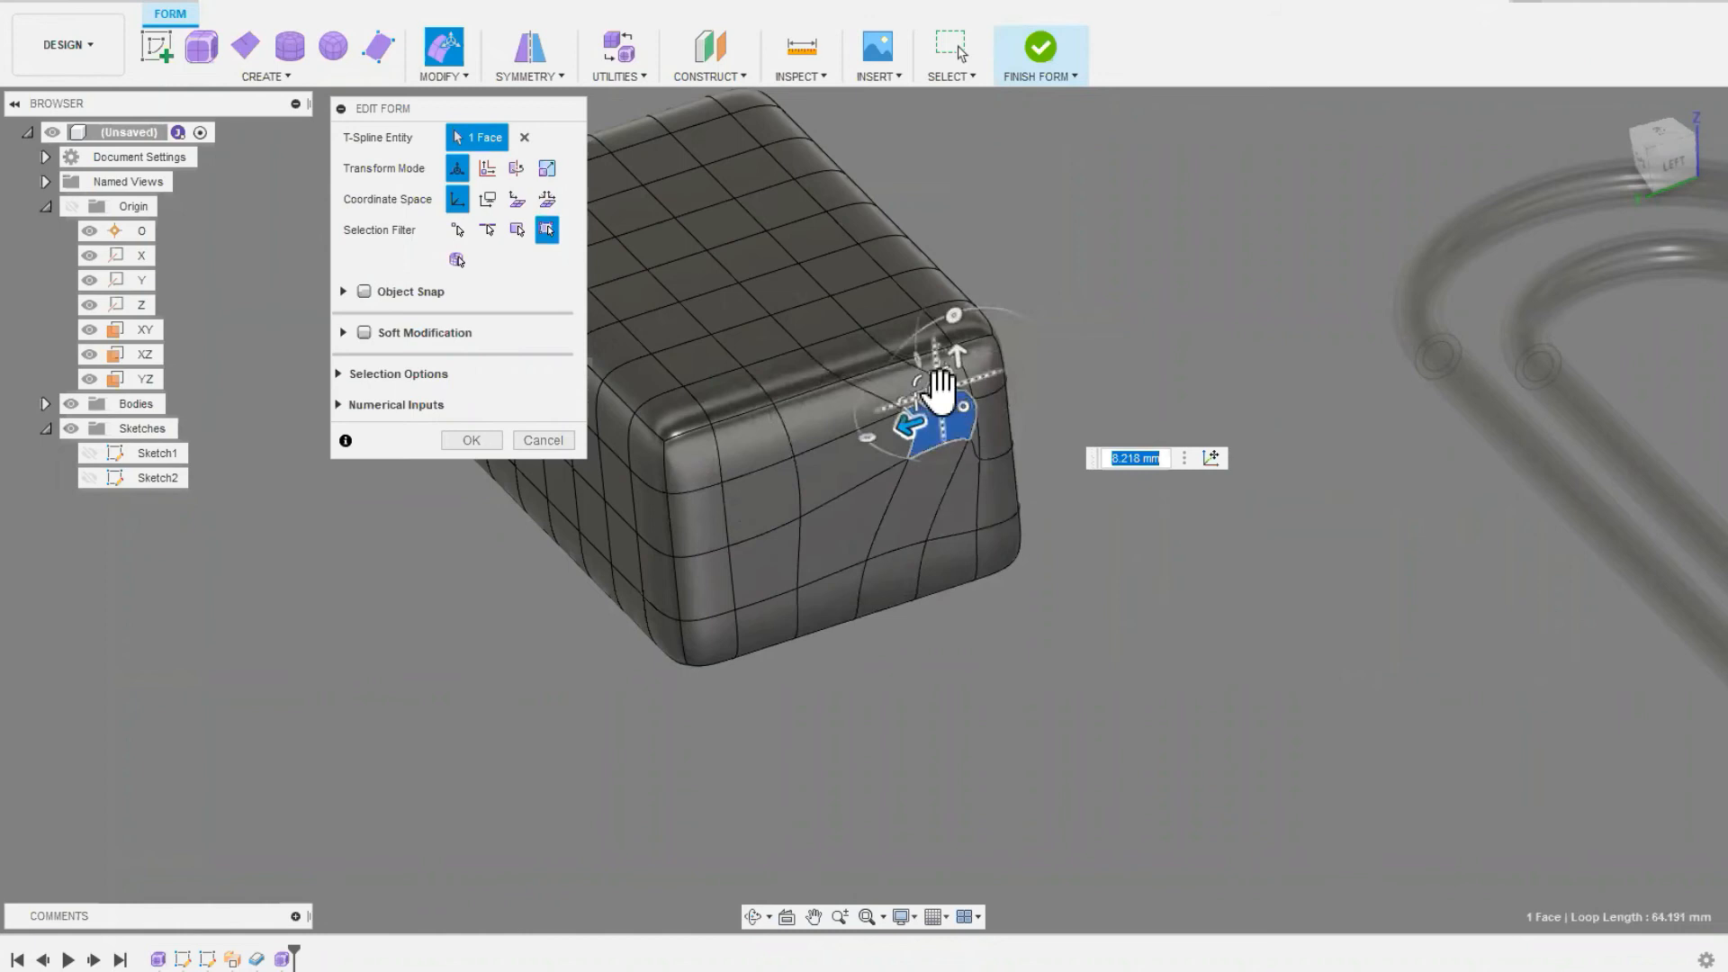
{"action": "left_click_drag", "start_coordinate": [961, 362], "coordinate": [1086, 702]}
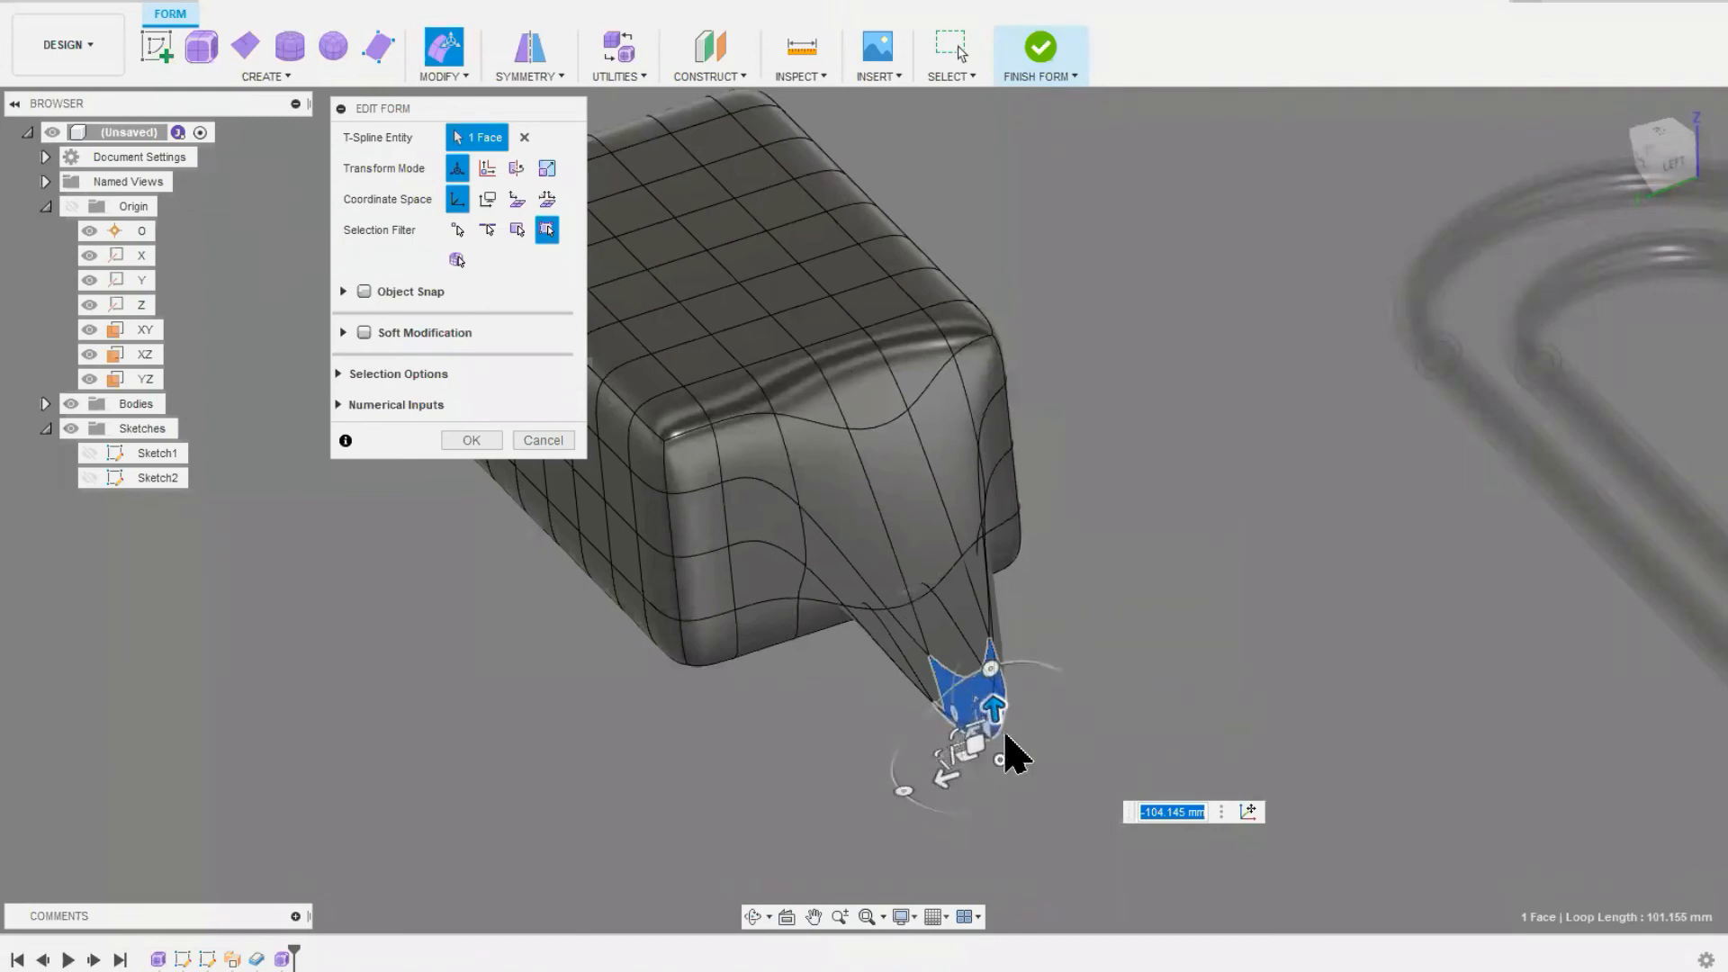
Step: Scale the selected face by about 2.67 in one direction and raise it about 31 mm
{"action": "middle_click_drag", "start_coordinate": [880, 703], "coordinate": [950, 731], "text": "shift"}
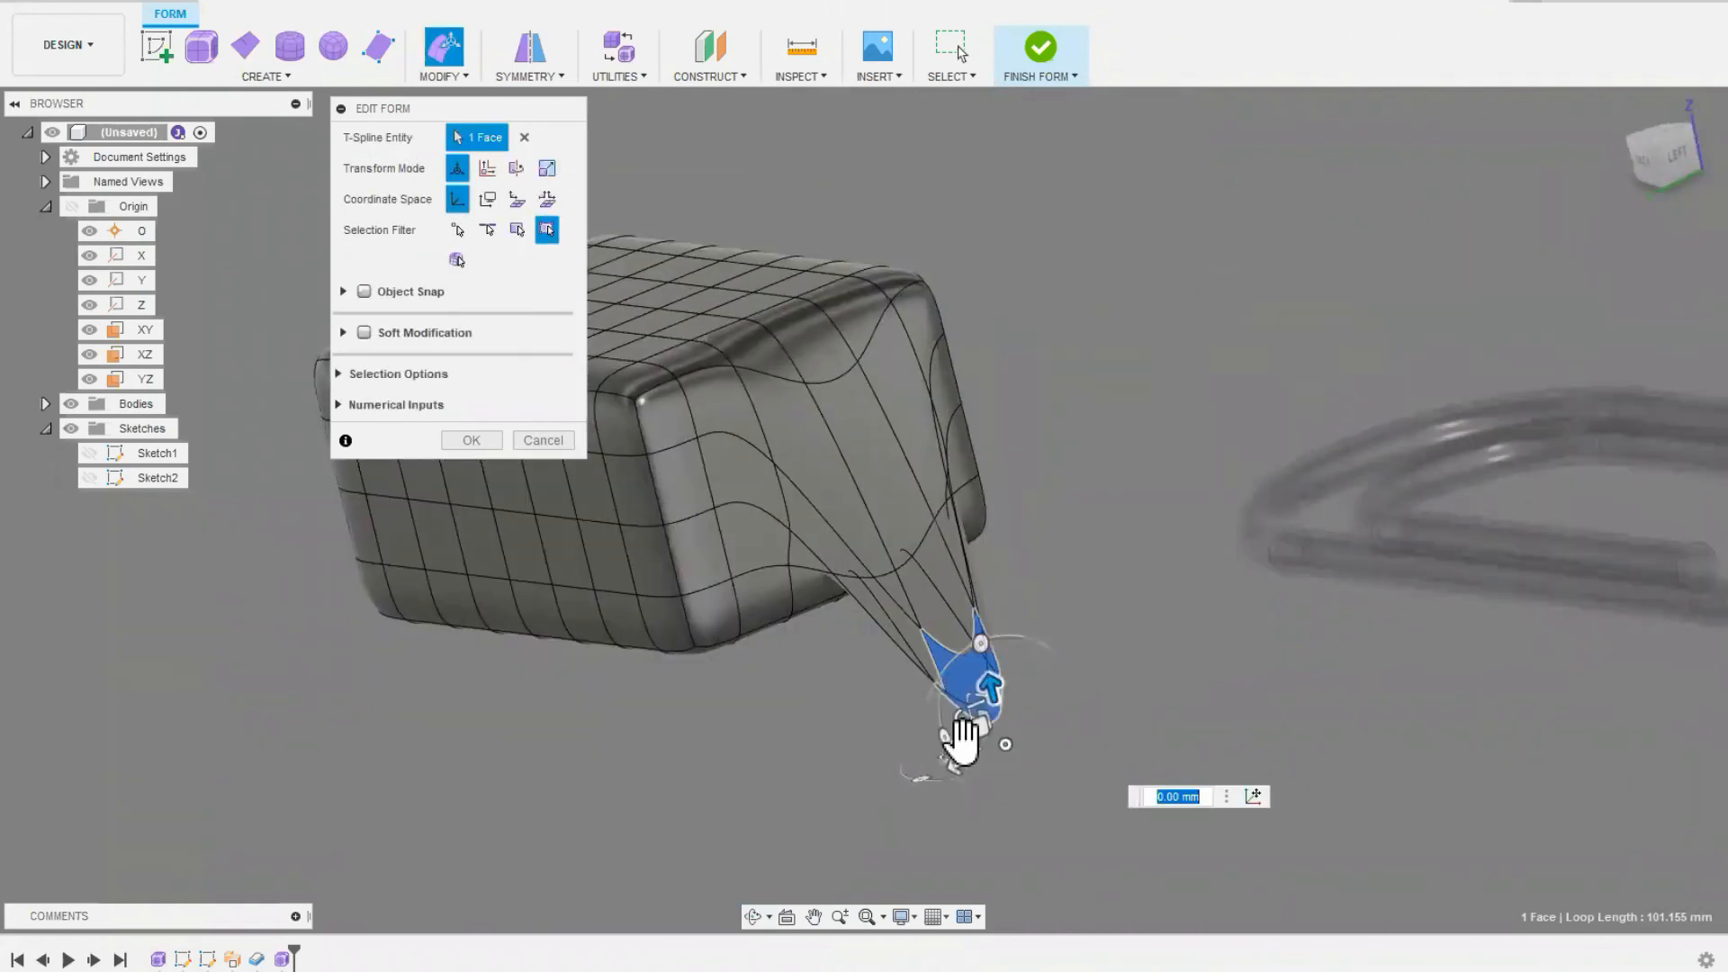
{"action": "scroll", "coordinate": [972, 747], "scroll_direction": "up", "scroll_amount": 4}
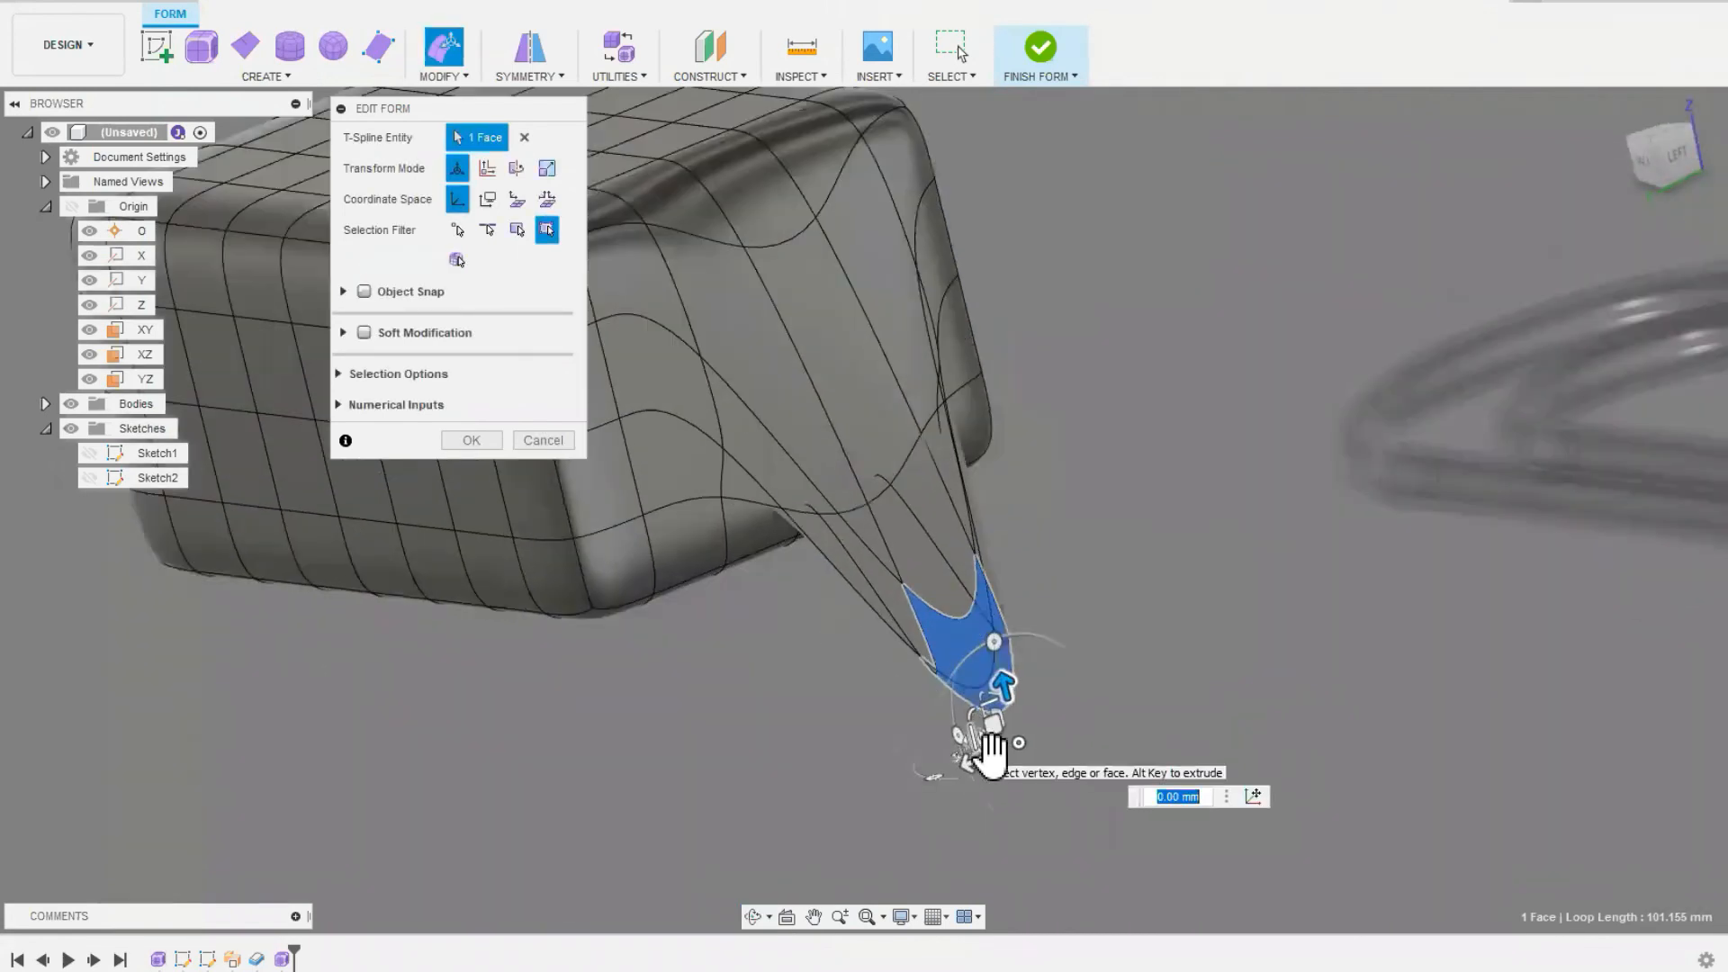
{"action": "left_click_drag", "start_coordinate": [986, 738], "coordinate": [833, 702]}
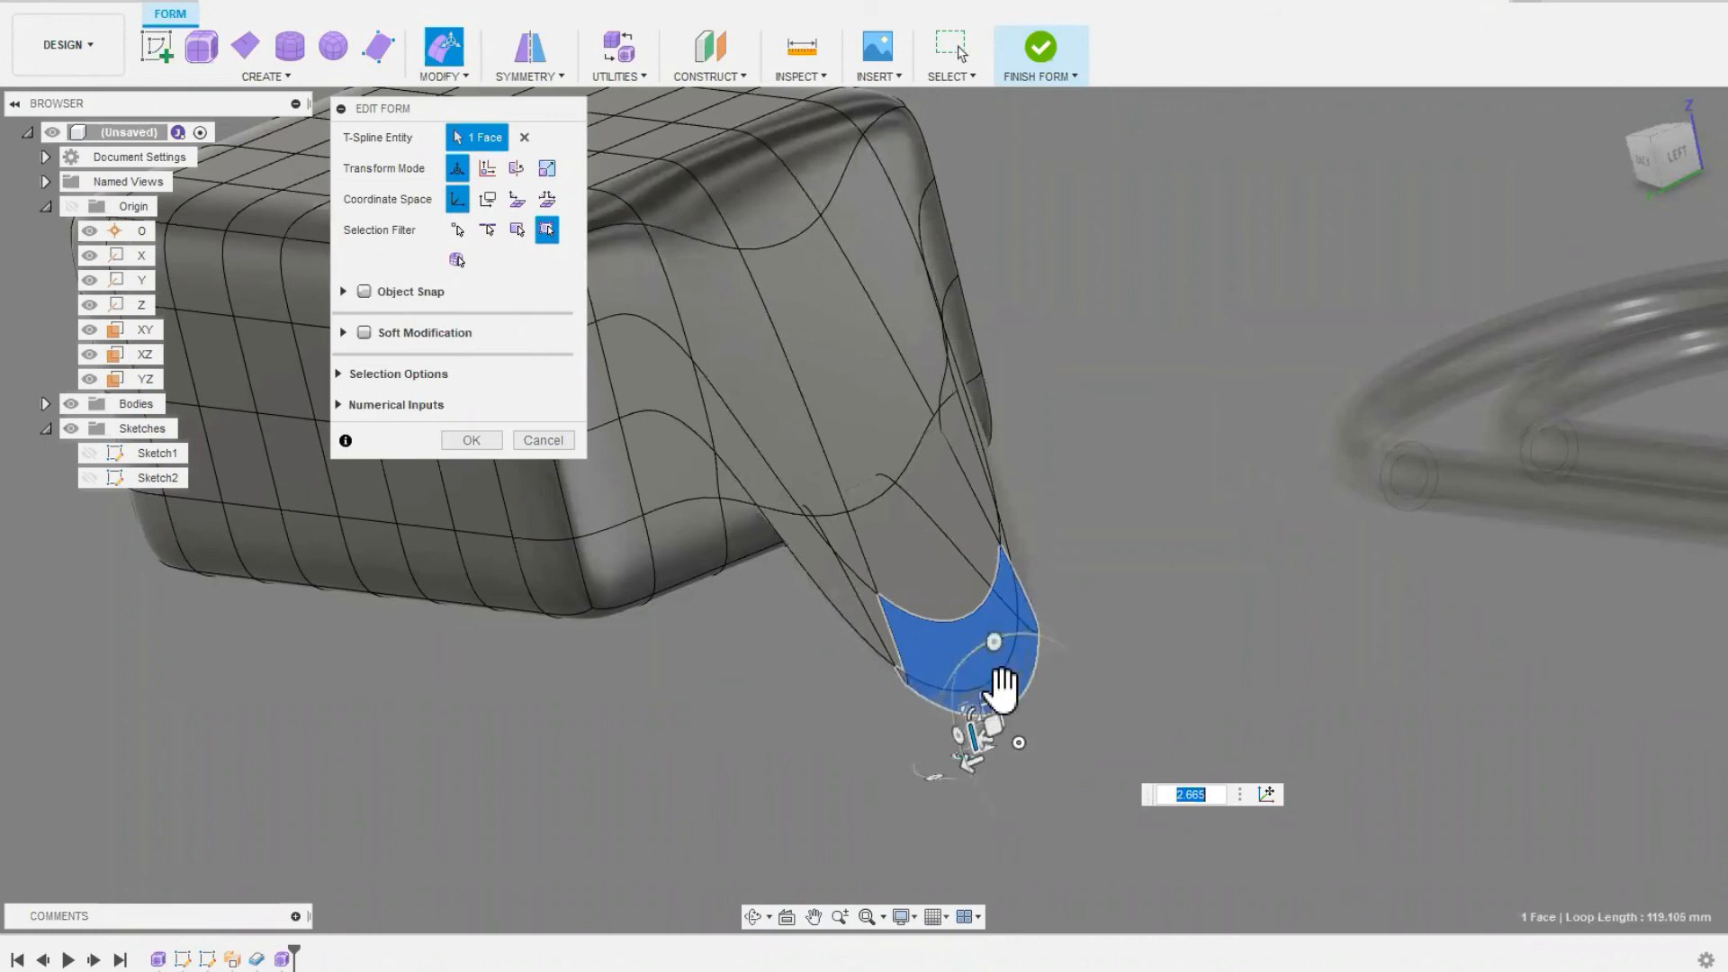
{"action": "left_click_drag", "start_coordinate": [999, 650], "coordinate": [942, 592]}
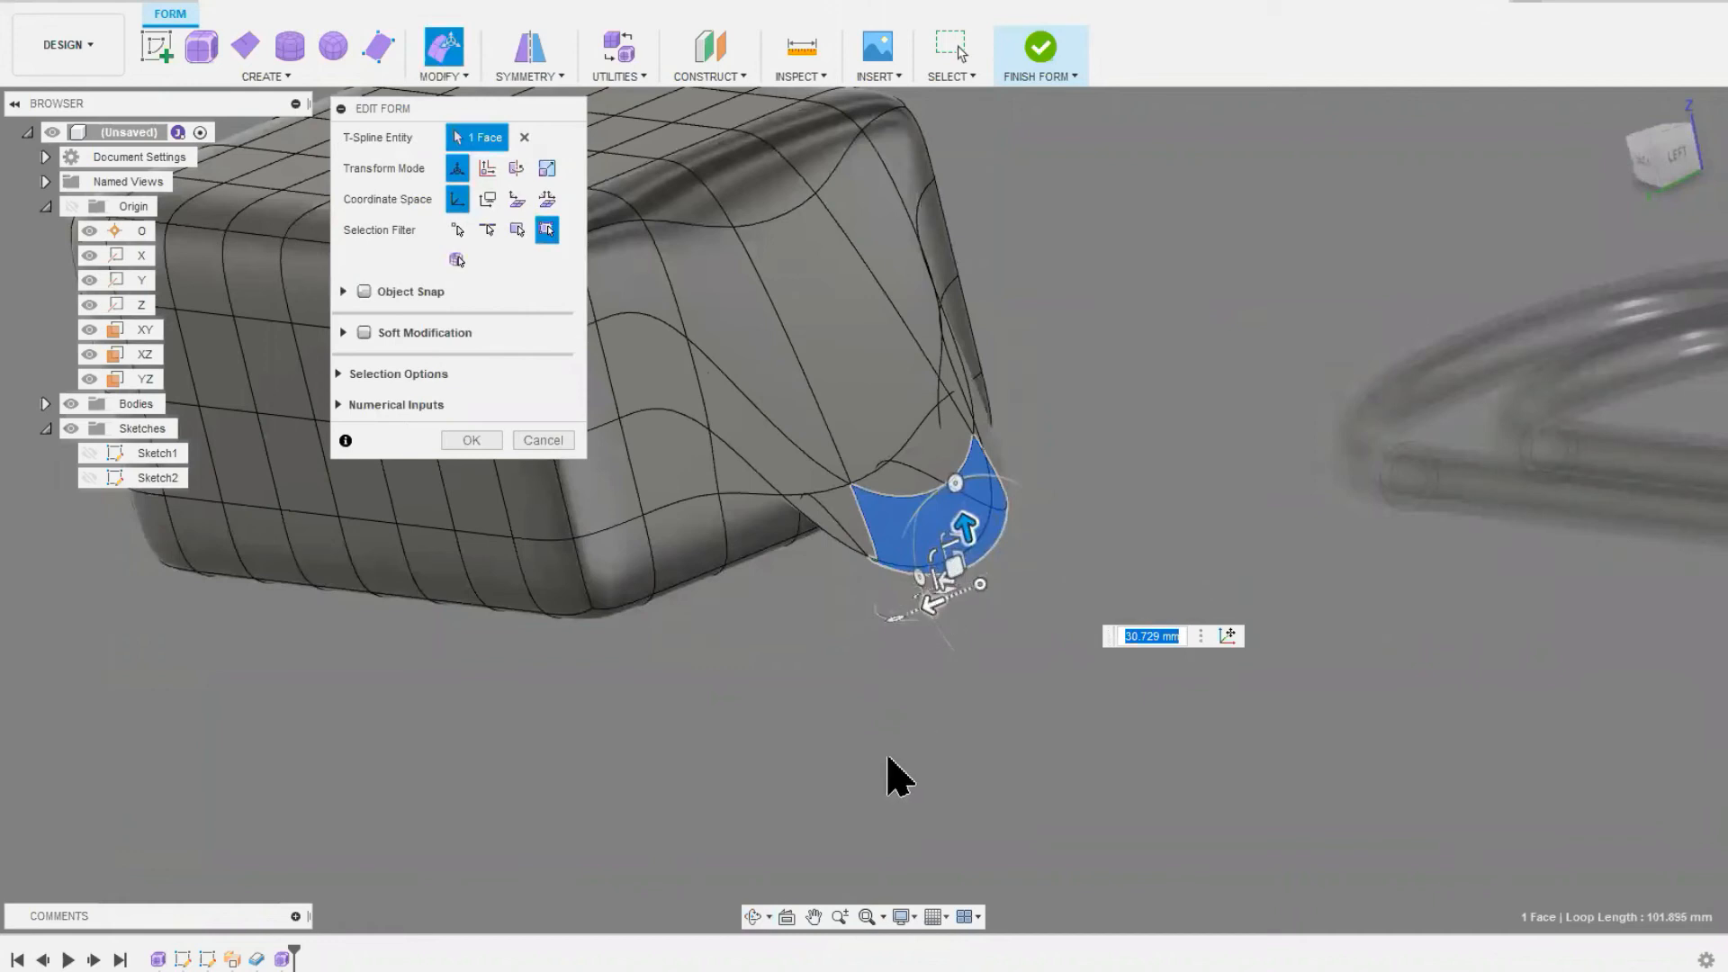
Step: Pull the selected face far out from the box's end and raise it about 53 mm to form a long spout
{"action": "middle_click_drag", "start_coordinate": [869, 692], "coordinate": [892, 688], "text": "shift"}
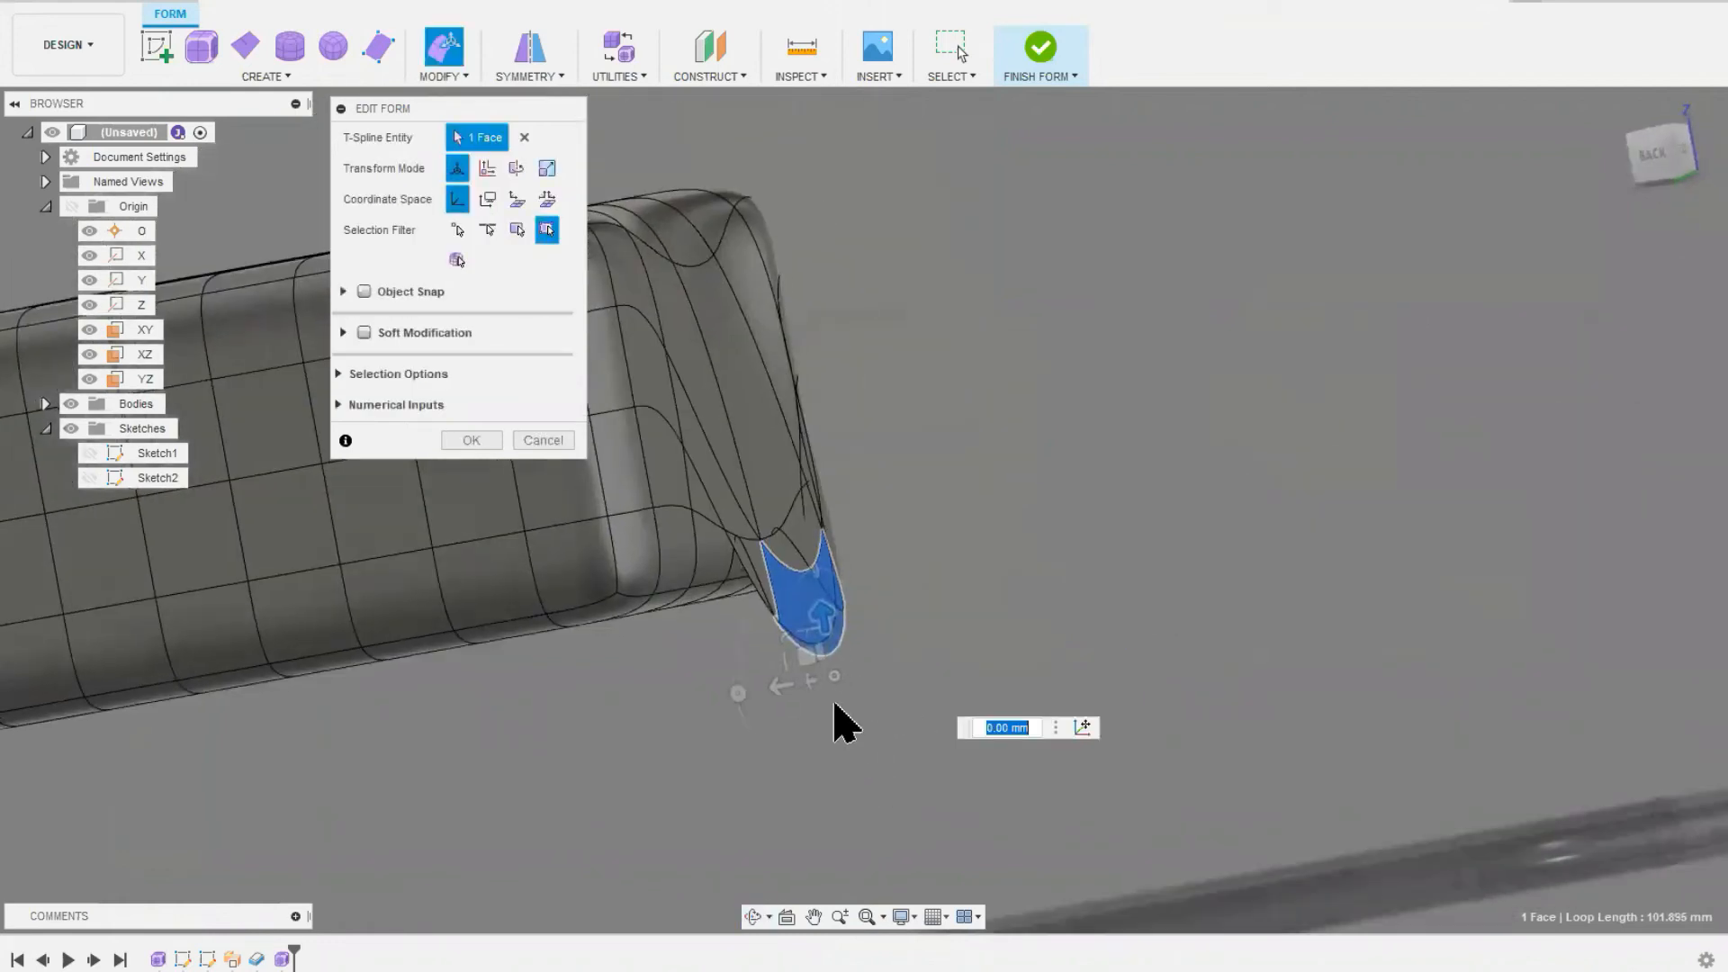
{"action": "left_click_drag", "start_coordinate": [792, 691], "coordinate": [1312, 448]}
{"action": "left_click_drag", "start_coordinate": [1333, 595], "coordinate": [1185, 592]}
{"action": "left_click_drag", "start_coordinate": [1231, 558], "coordinate": [1289, 261]}
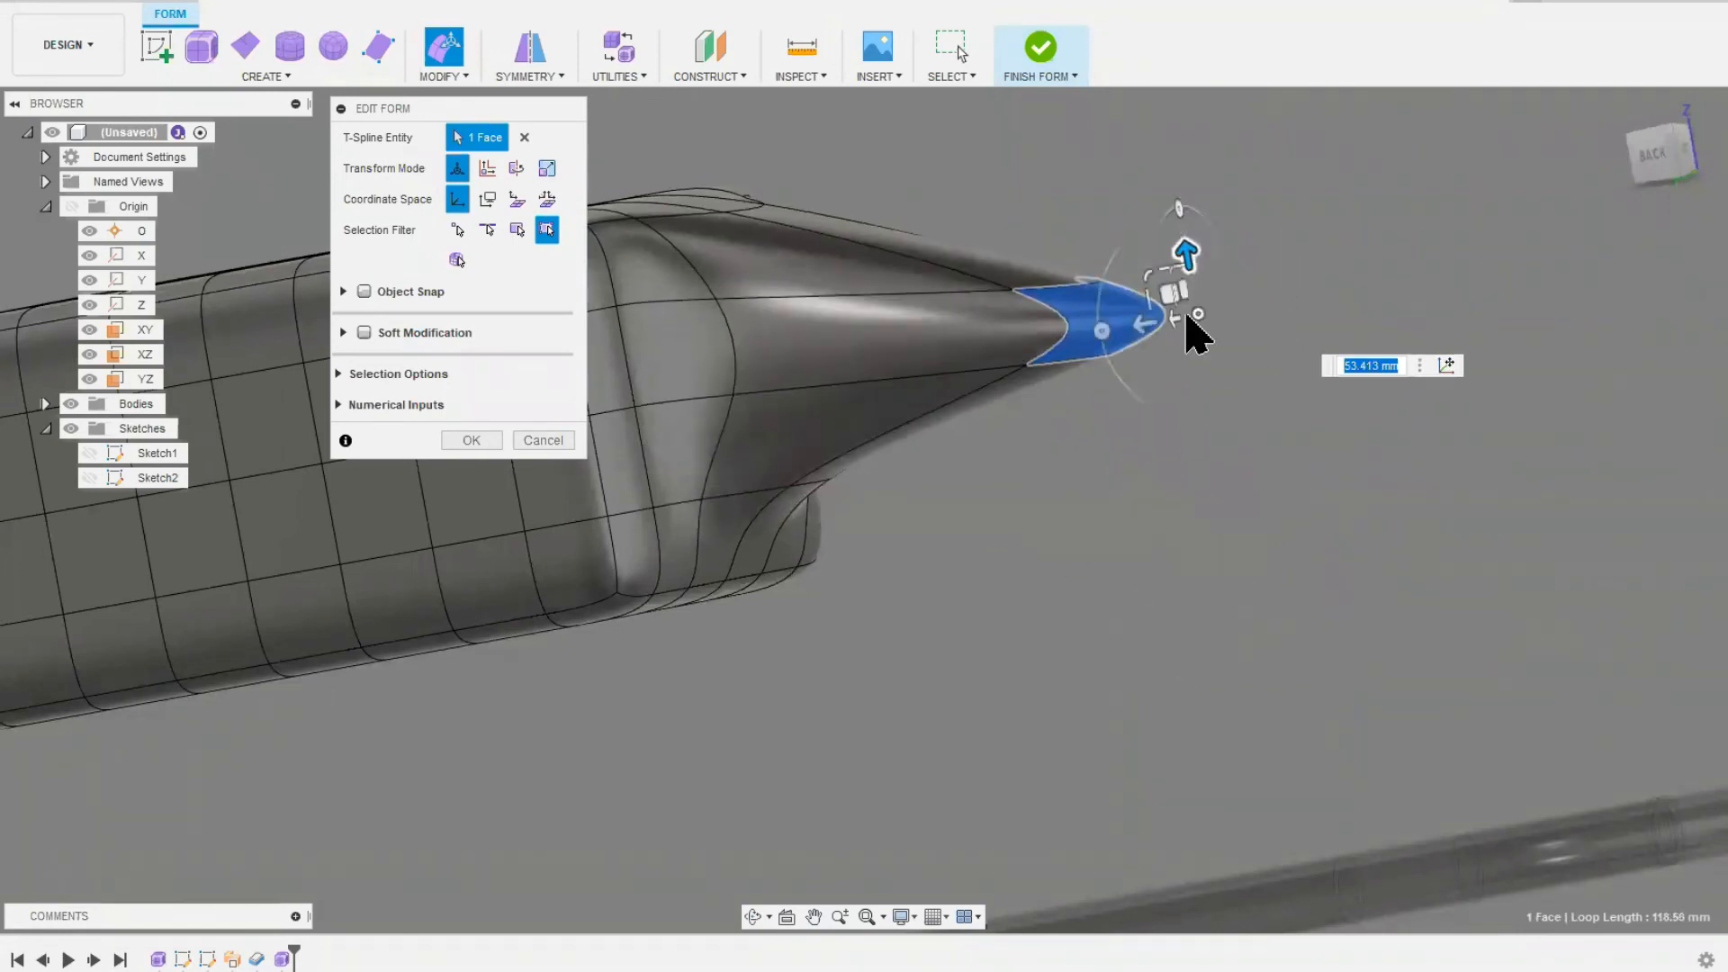
Step: Select an edge on the box's top, raise it about 35 mm and shift it about 25 mm toward the near side
{"action": "middle_click_drag", "start_coordinate": [1168, 417], "coordinate": [1121, 474], "text": "shift"}
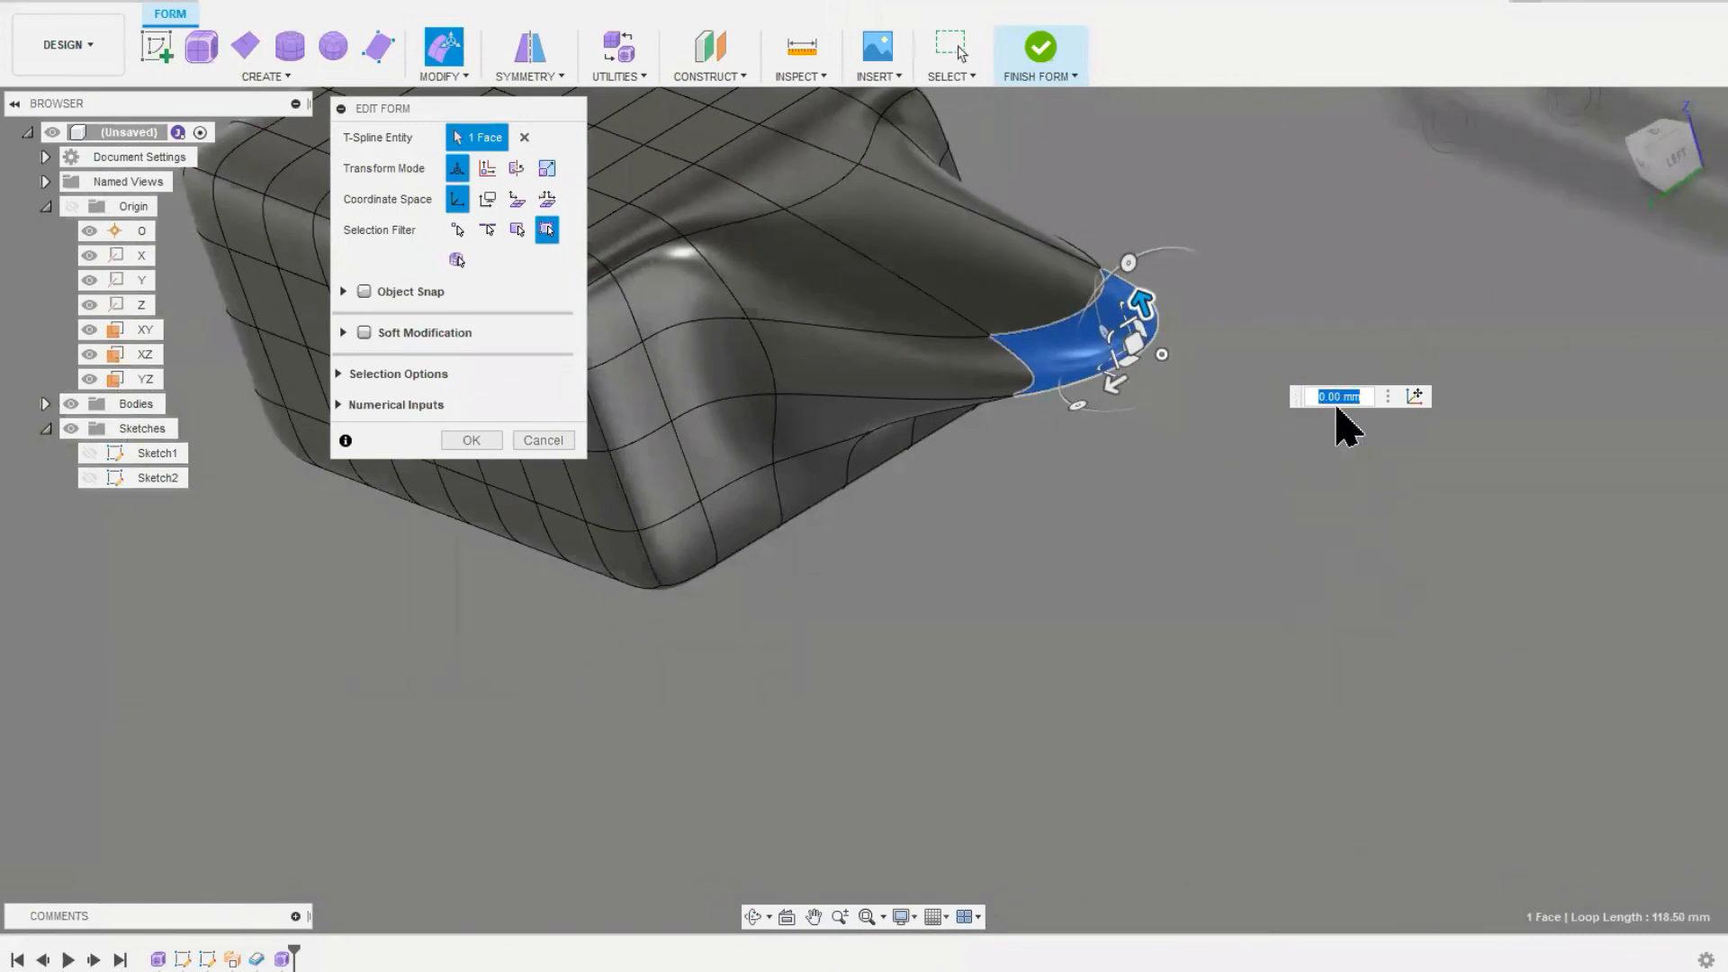
{"action": "scroll", "coordinate": [833, 495], "scroll_direction": "down", "scroll_amount": 2}
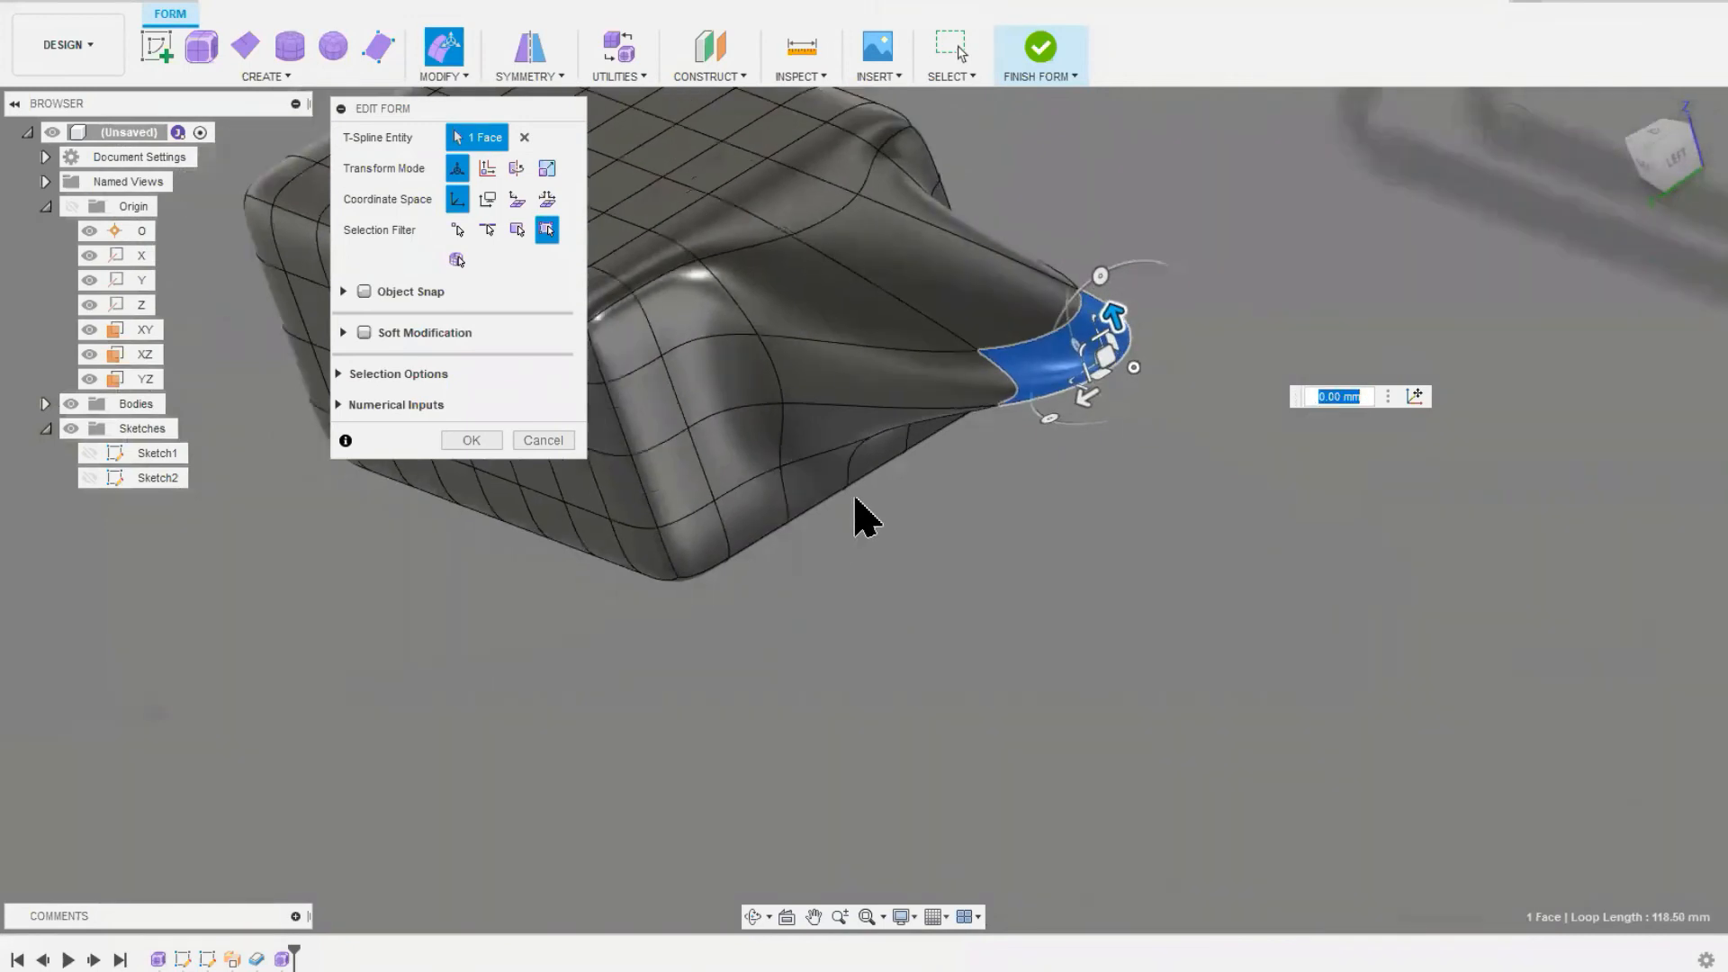
{"action": "middle_click_drag", "start_coordinate": [972, 510], "coordinate": [1136, 662]}
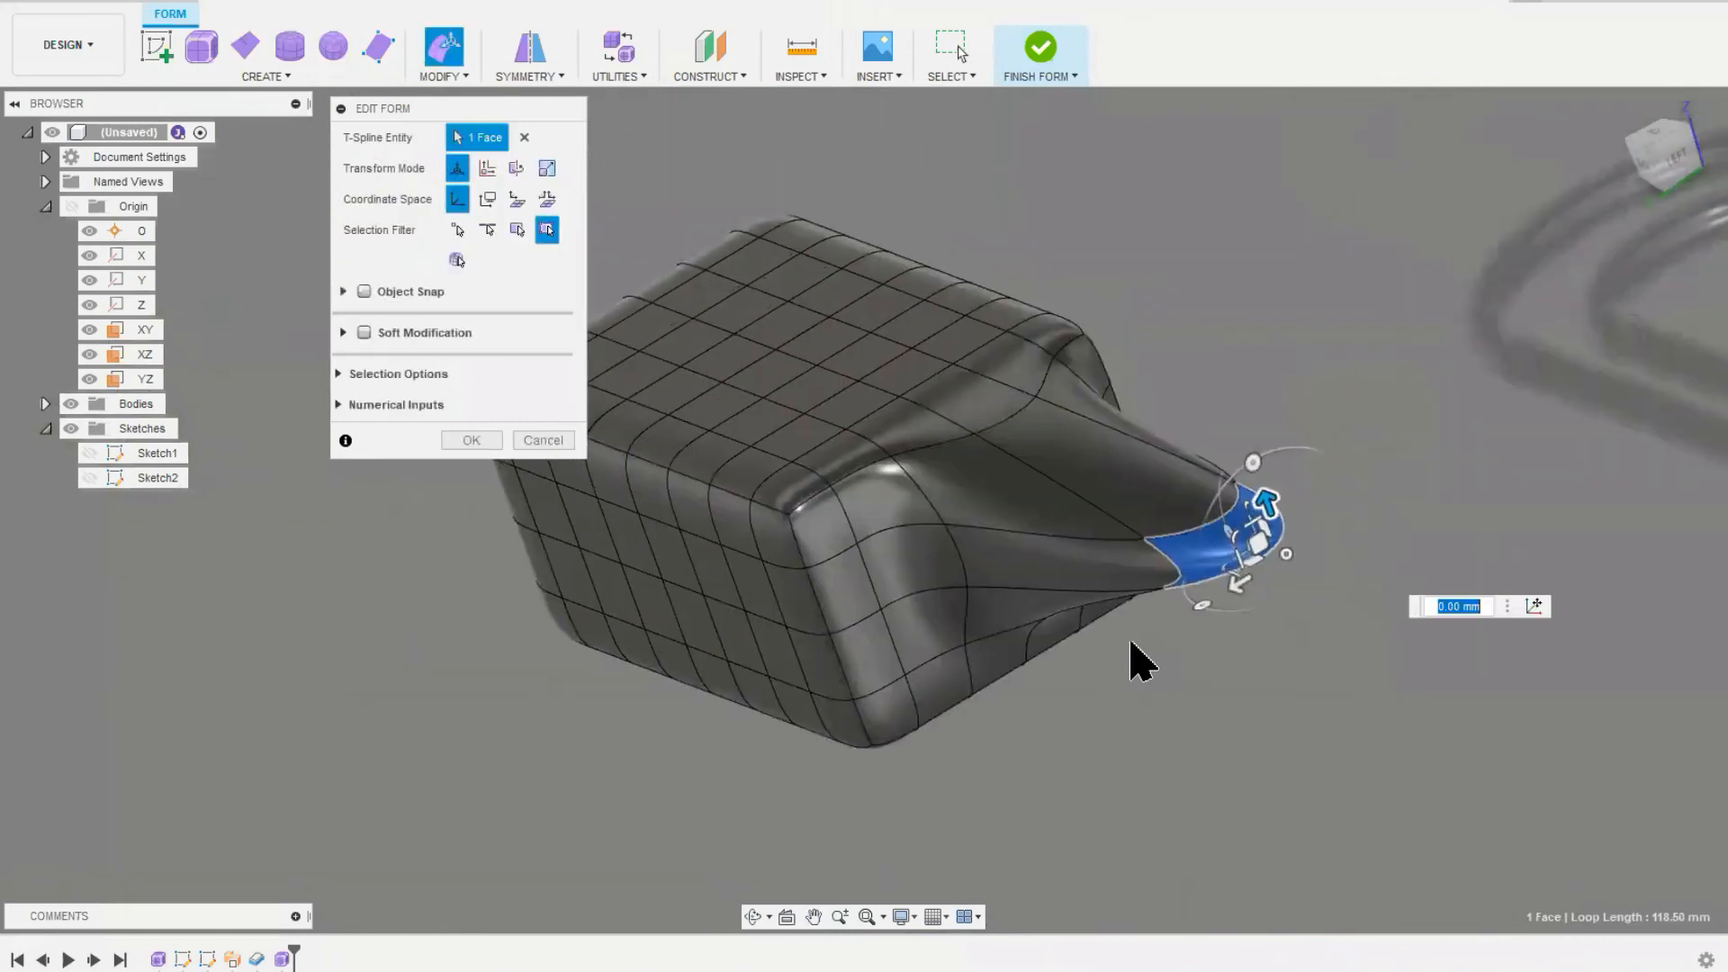
{"action": "left_click", "coordinate": [781, 412]}
{"action": "left_click_drag", "start_coordinate": [768, 352], "coordinate": [745, 283]}
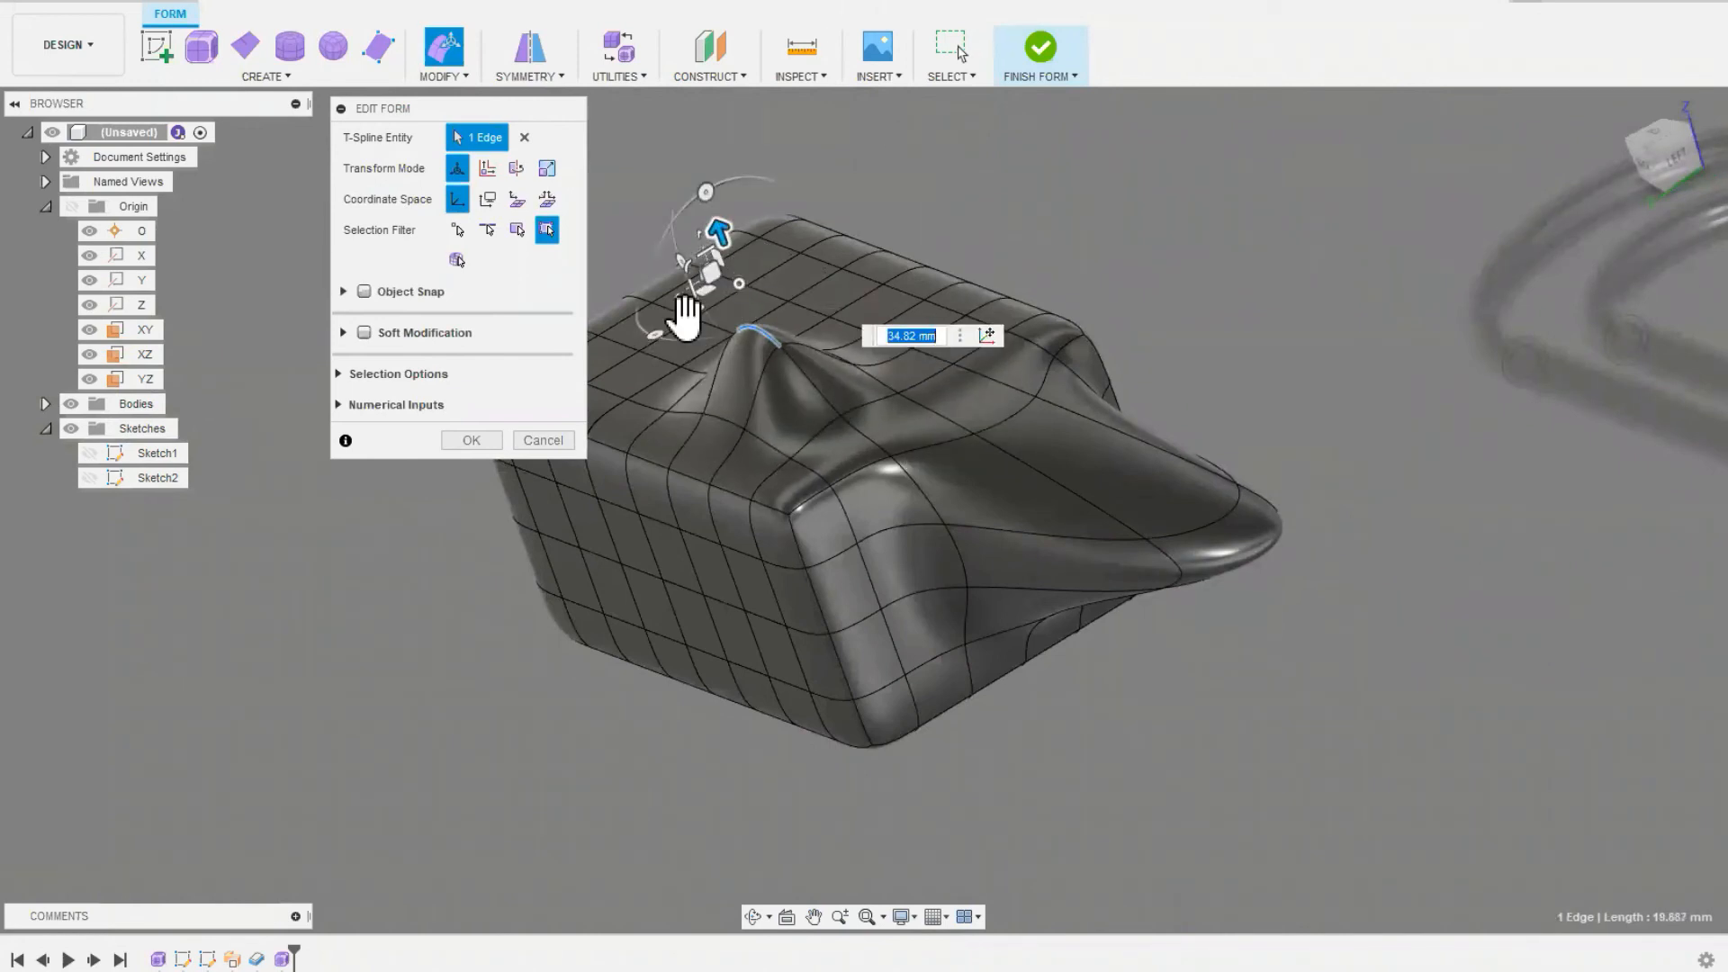
{"action": "left_click_drag", "start_coordinate": [690, 316], "coordinate": [606, 355]}
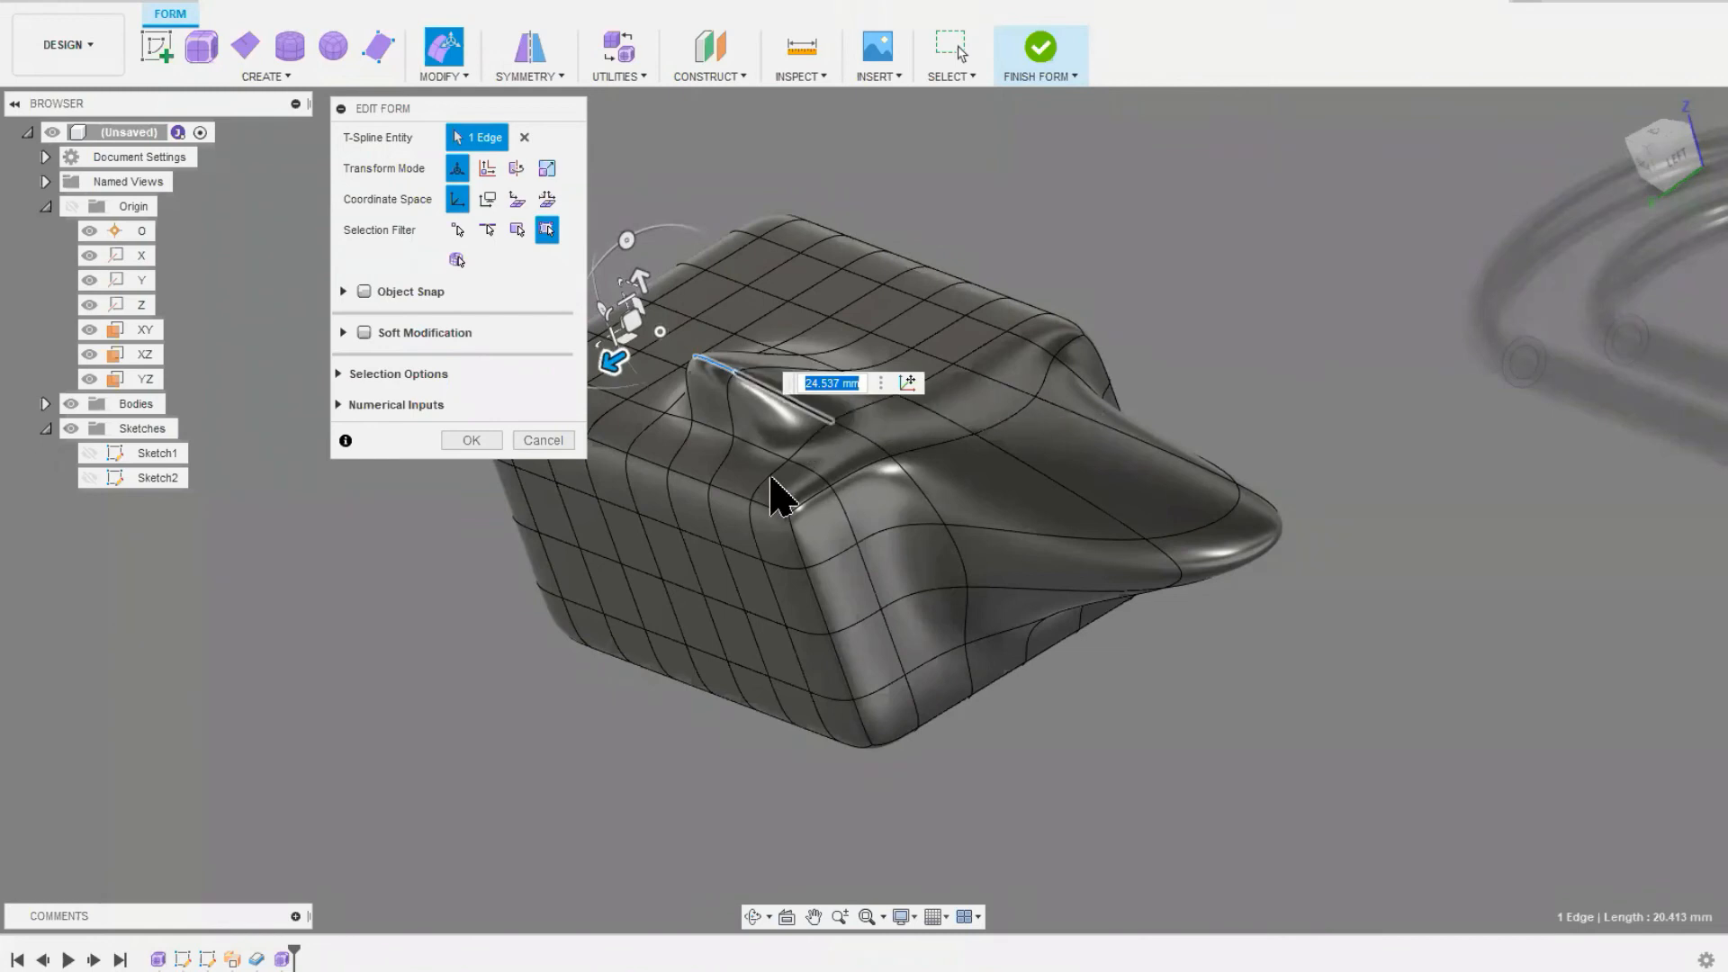
Step: Raise the selected top edge another 12.5 mm or so and rotate it about 5.5 degrees
{"action": "middle_click_drag", "start_coordinate": [711, 678], "coordinate": [996, 586]}
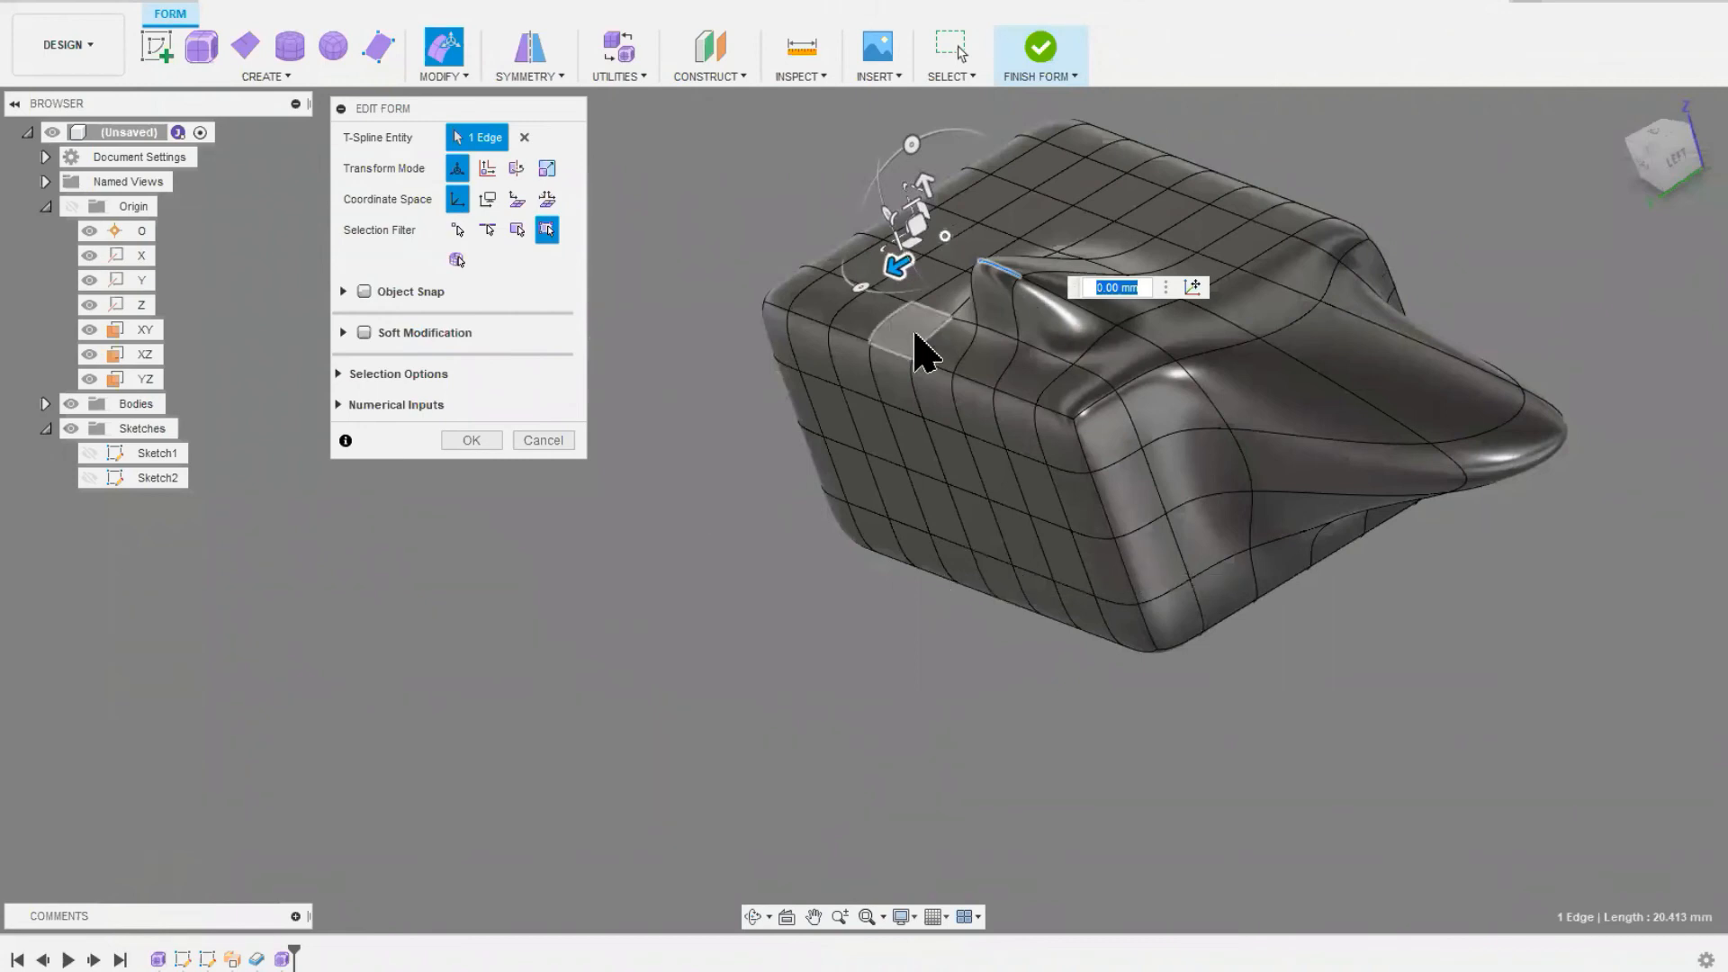
{"action": "left_click_drag", "start_coordinate": [926, 189], "coordinate": [896, 146]}
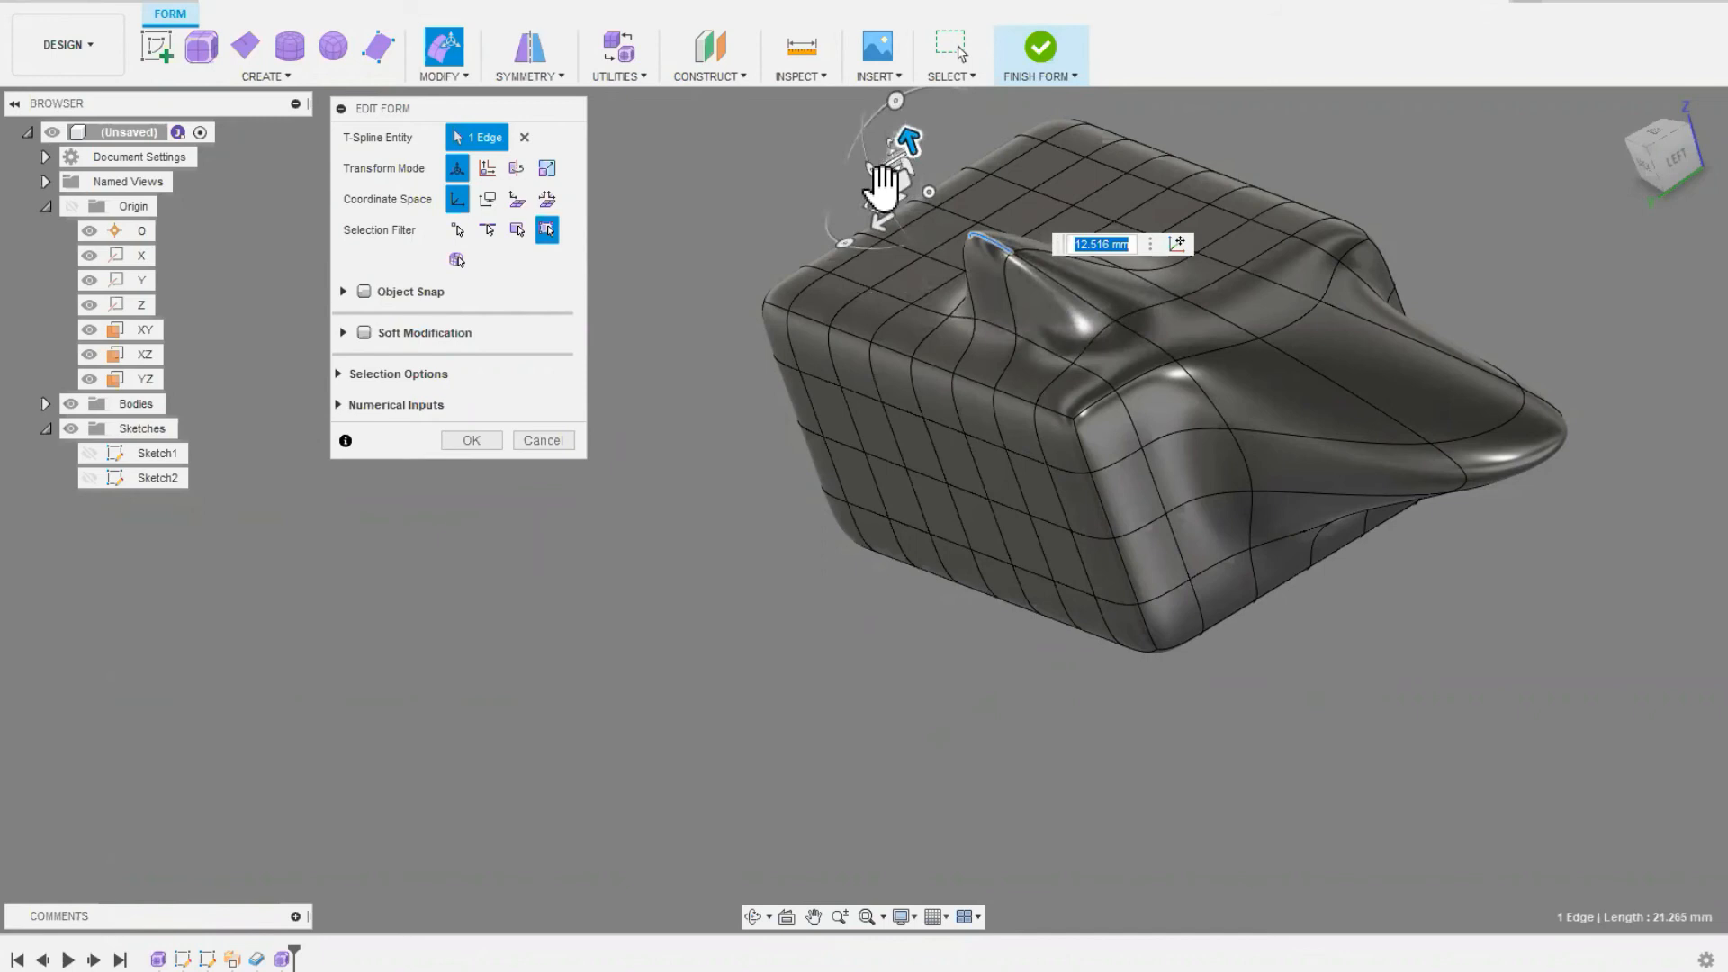
{"action": "mouse_move", "coordinate": [845, 248]}
{"action": "left_mouse_down"}
{"action": "mouse_move", "coordinate": [1020, 270]}
{"action": "mouse_move", "coordinate": [968, 274]}
{"action": "mouse_move", "coordinate": [852, 236]}
{"action": "mouse_move", "coordinate": [841, 171]}
{"action": "mouse_move", "coordinate": [825, 222]}
{"action": "mouse_move", "coordinate": [934, 264]}
{"action": "mouse_move", "coordinate": [984, 240]}
{"action": "mouse_move", "coordinate": [942, 243]}
{"action": "mouse_move", "coordinate": [841, 204]}
{"action": "mouse_move", "coordinate": [846, 189]}
{"action": "mouse_move", "coordinate": [858, 257]}
{"action": "mouse_move", "coordinate": [965, 270]}
{"action": "mouse_move", "coordinate": [841, 262]}
{"action": "left_mouse_up"}
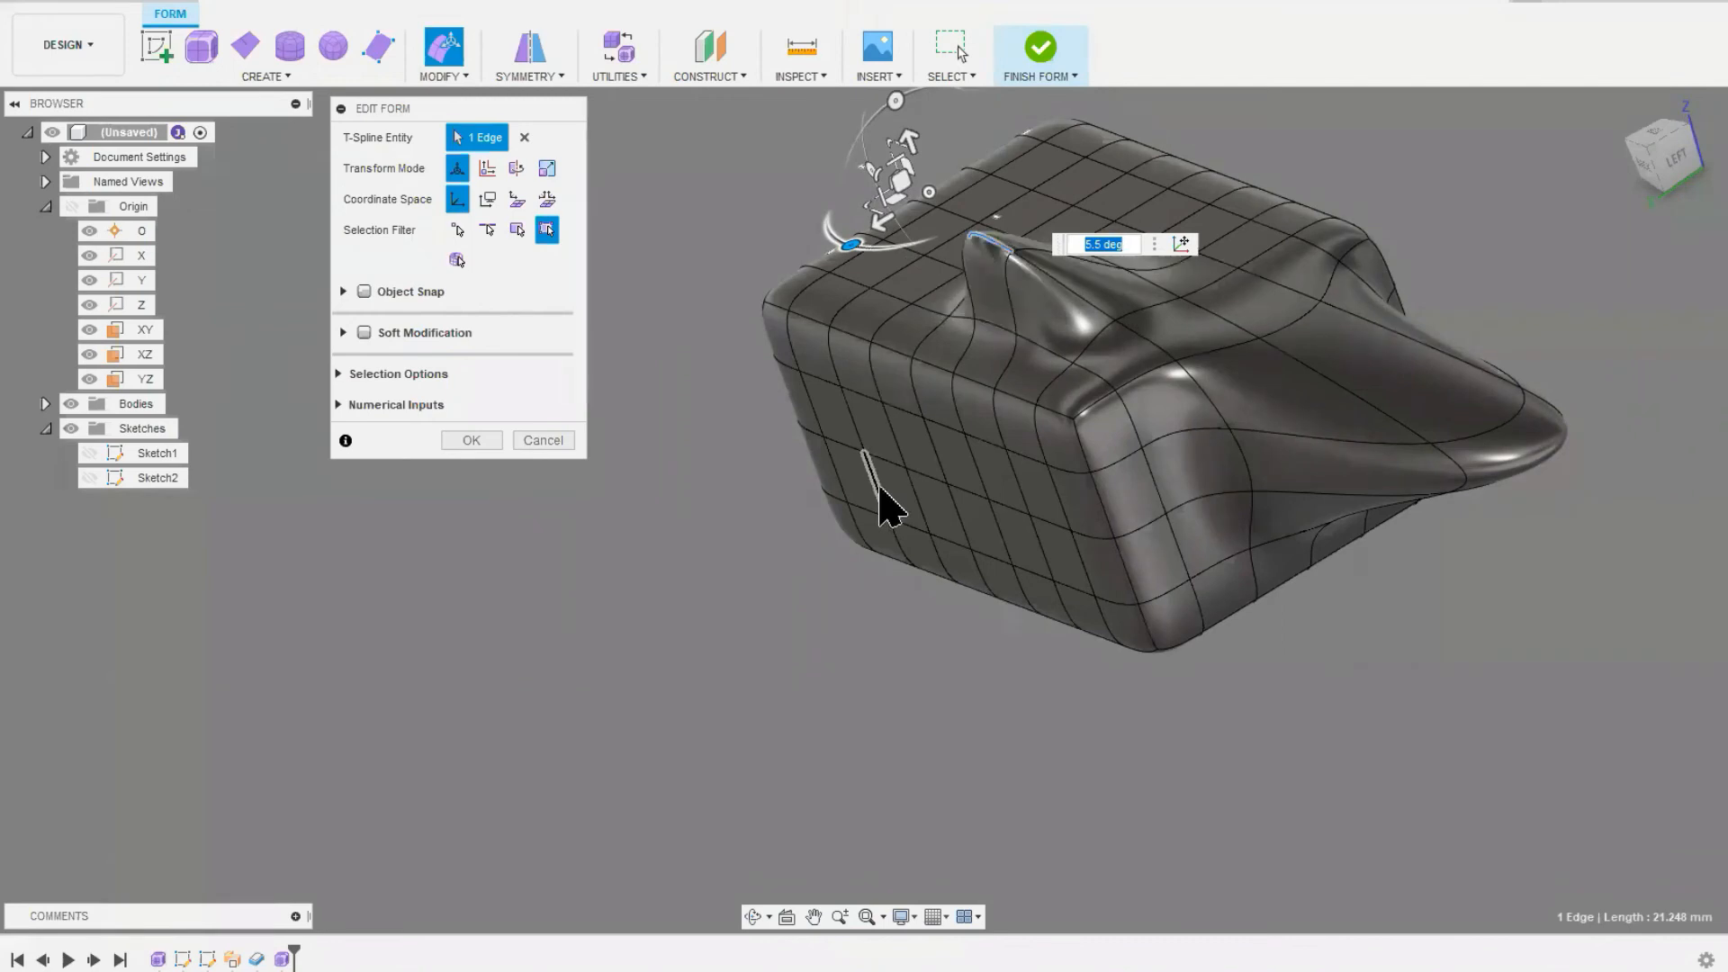
Step: Pull a vertex on the box's long side outward about 75 mm, lower it about 6.5 mm, and accept the form edits
{"action": "left_click", "coordinate": [907, 468]}
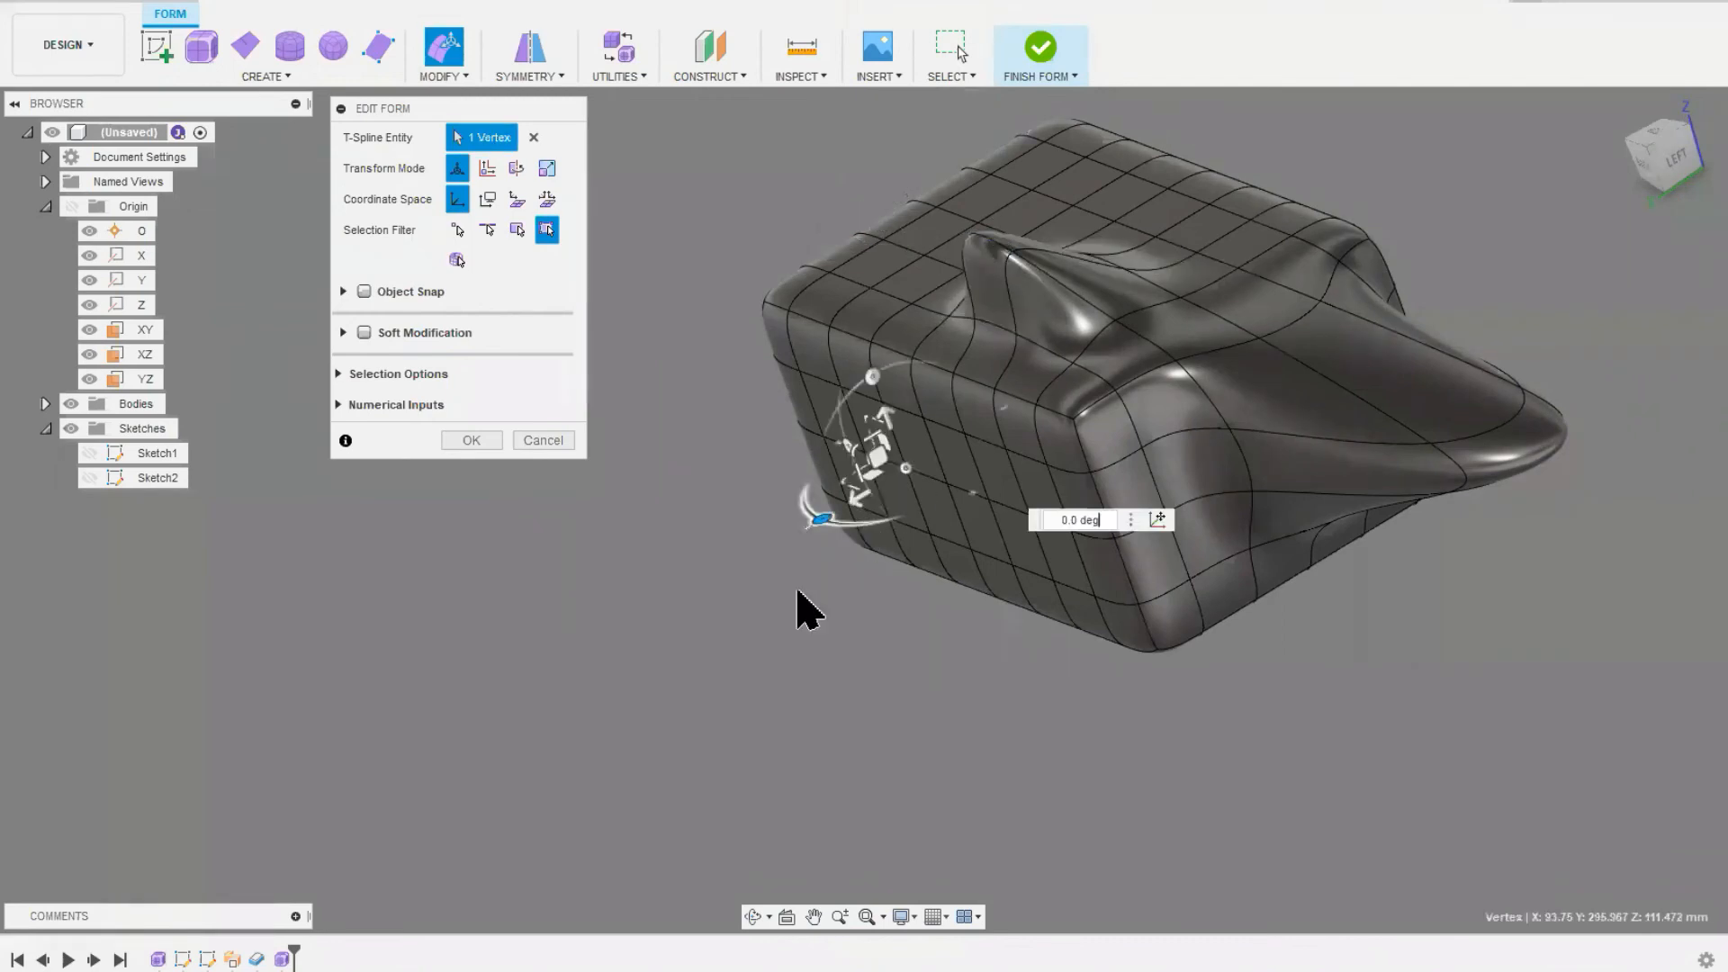
{"action": "left_click_drag", "start_coordinate": [825, 522], "coordinate": [594, 630]}
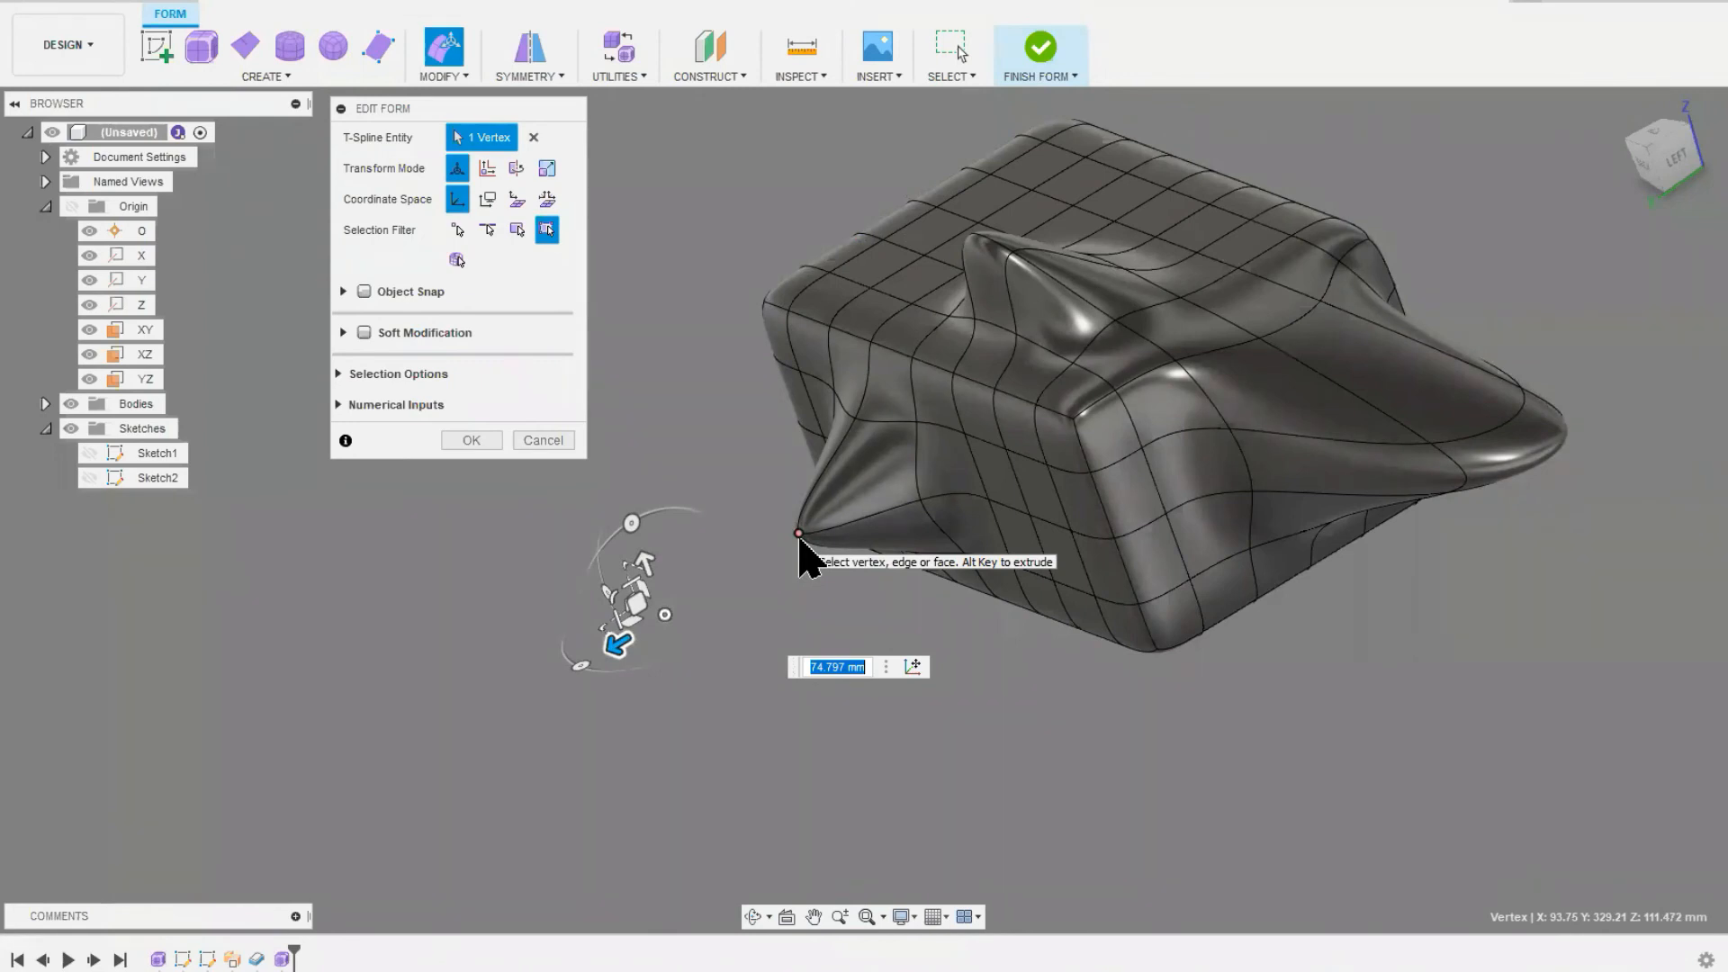
{"action": "left_click_drag", "start_coordinate": [643, 564], "coordinate": [770, 543]}
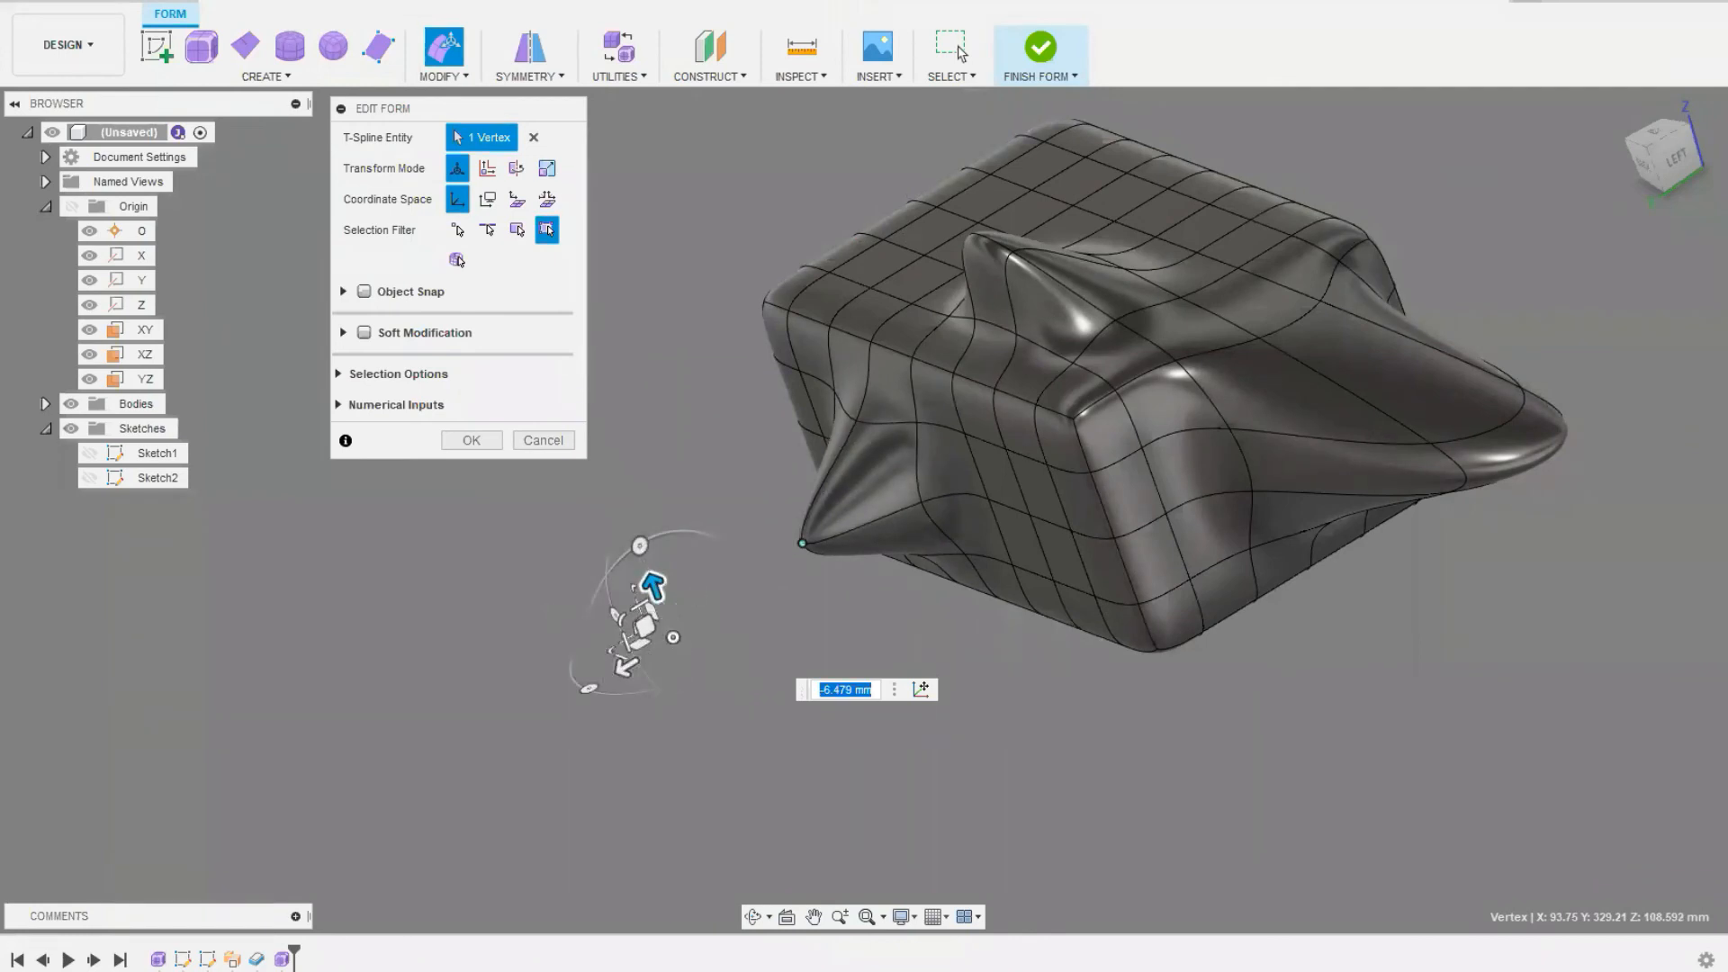
{"action": "middle_click_drag", "start_coordinate": [1055, 750], "coordinate": [1157, 759]}
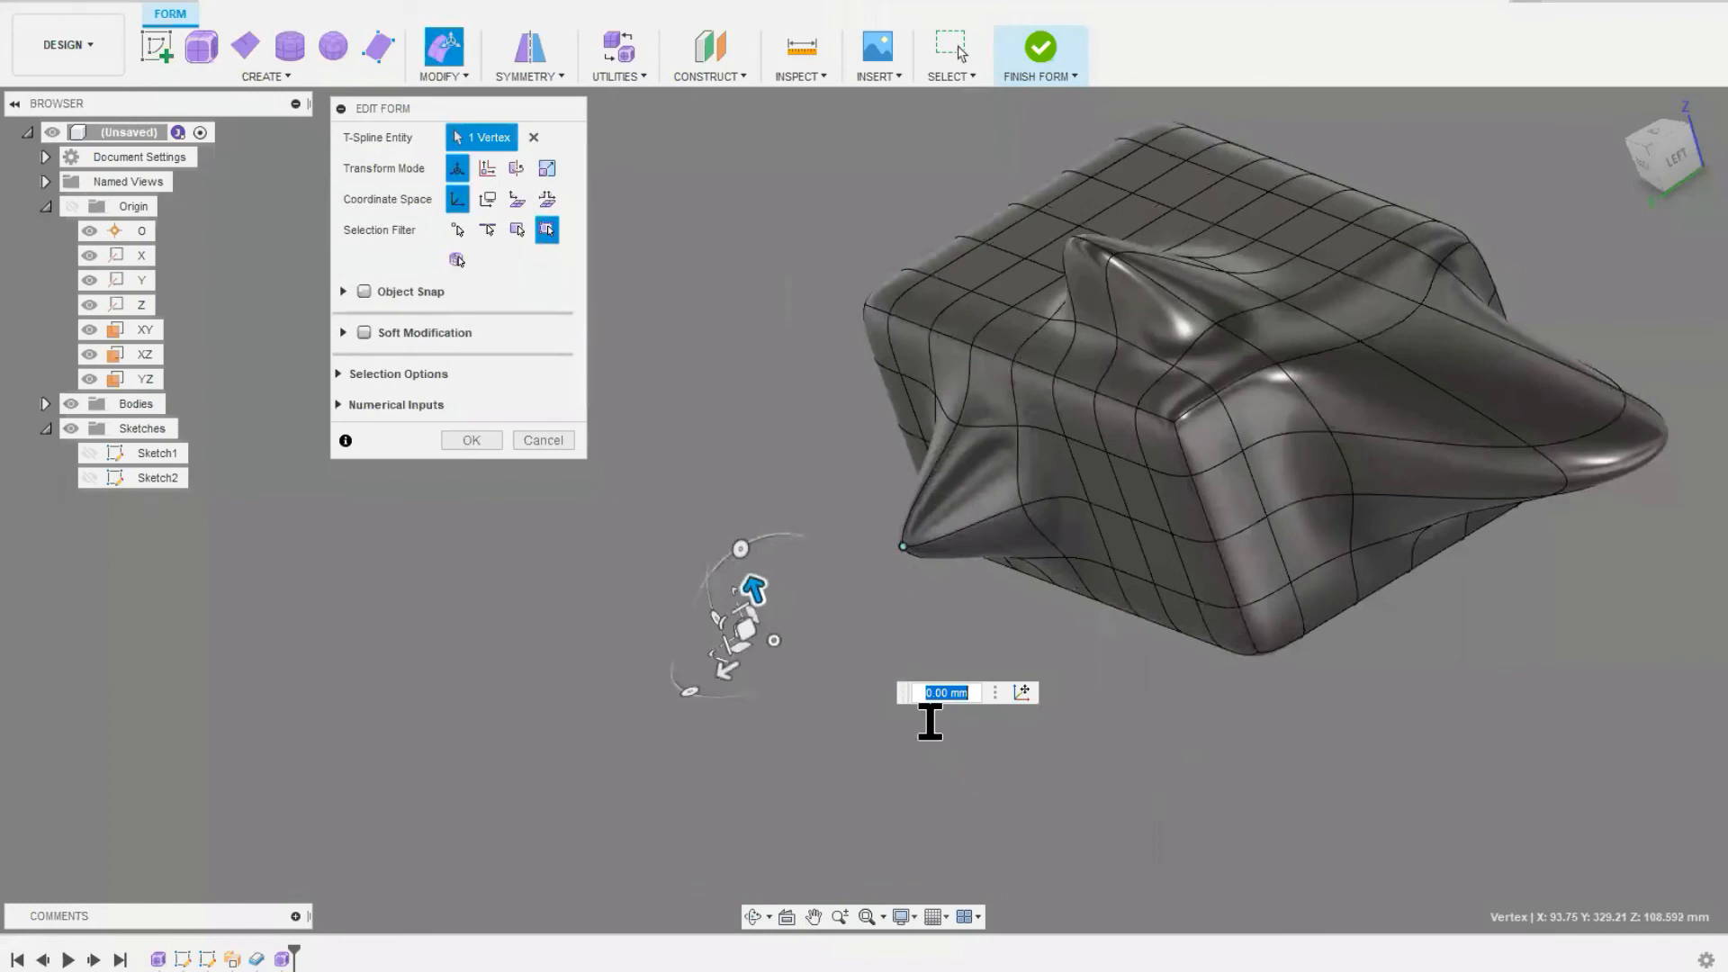
{"action": "middle_click_drag", "start_coordinate": [930, 598], "coordinate": [872, 618]}
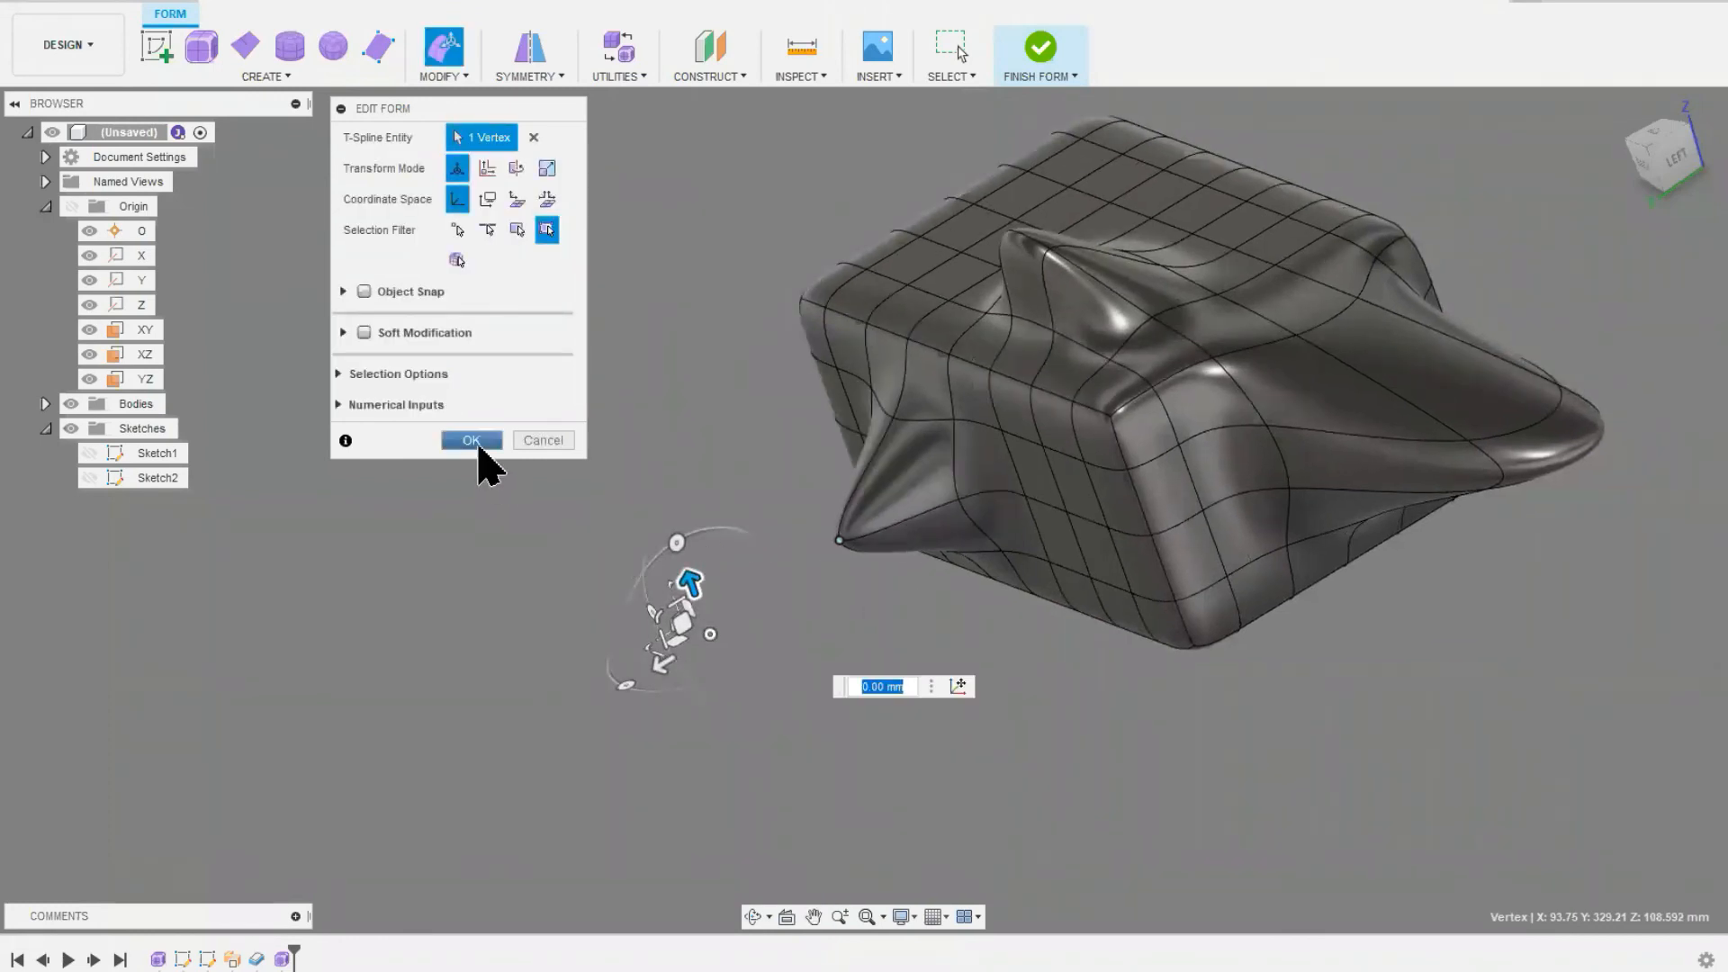
{"action": "left_click", "coordinate": [472, 440]}
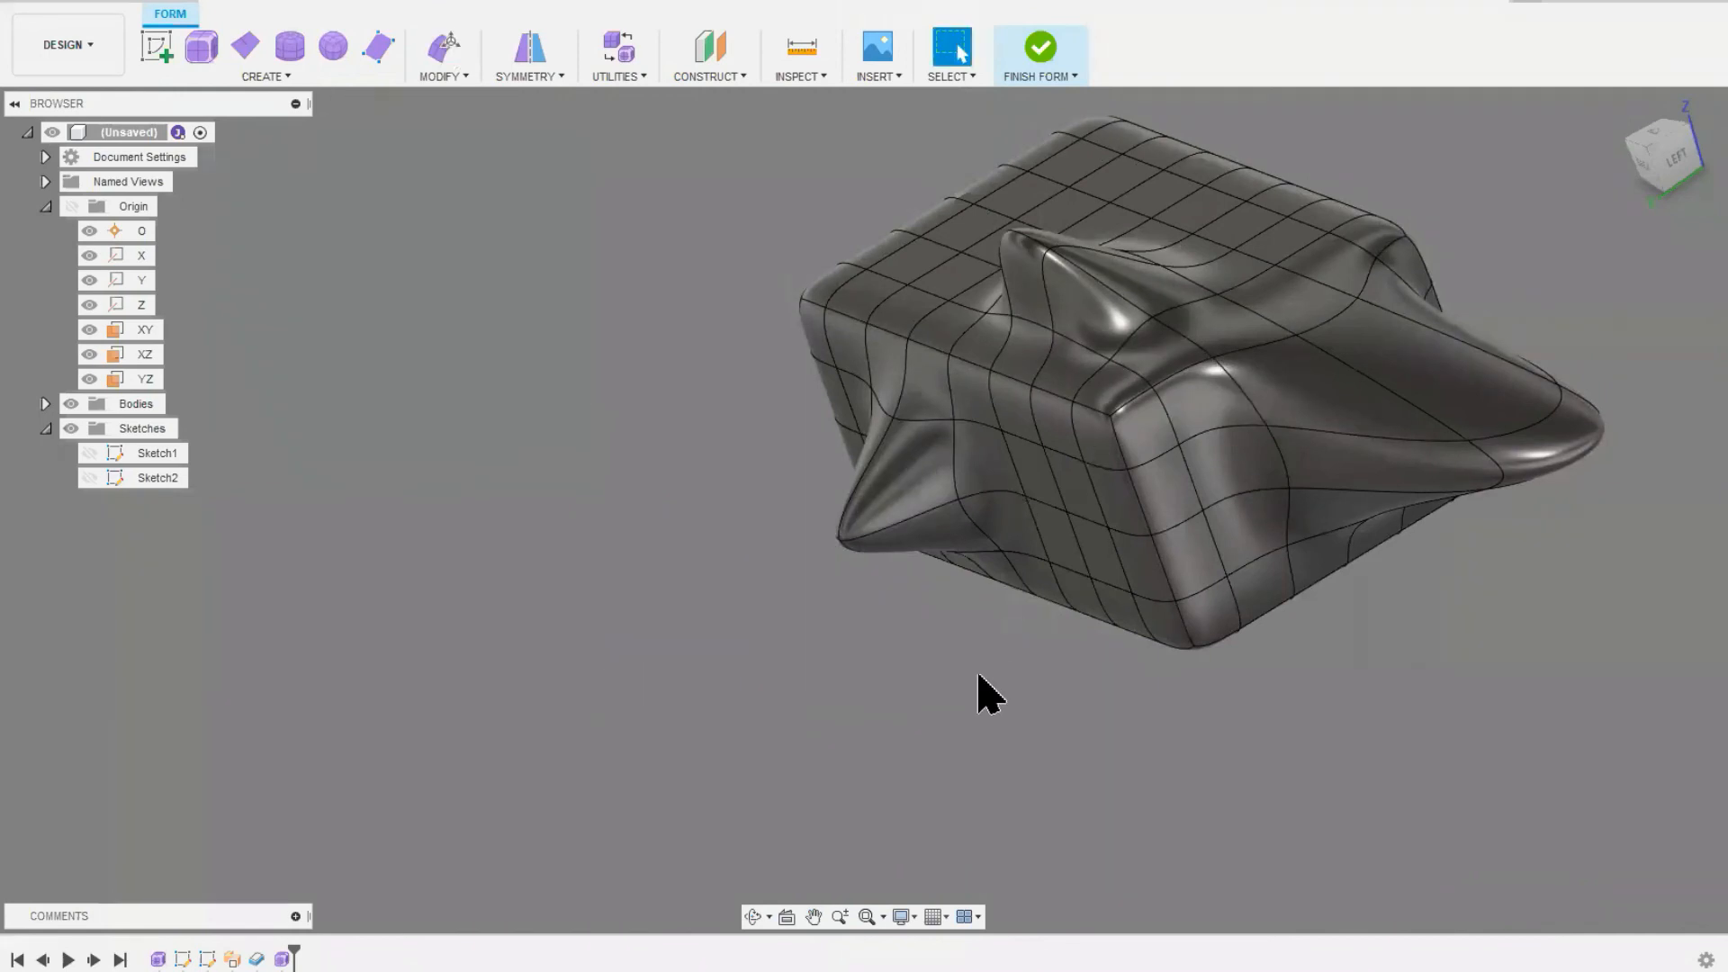
{"action": "scroll", "coordinate": [1023, 656], "scroll_direction": "down", "scroll_amount": 2}
{"action": "middle_click_drag", "start_coordinate": [887, 667], "coordinate": [806, 684]}
{"action": "middle_click_drag", "start_coordinate": [687, 610], "coordinate": [747, 635], "text": "shift"}
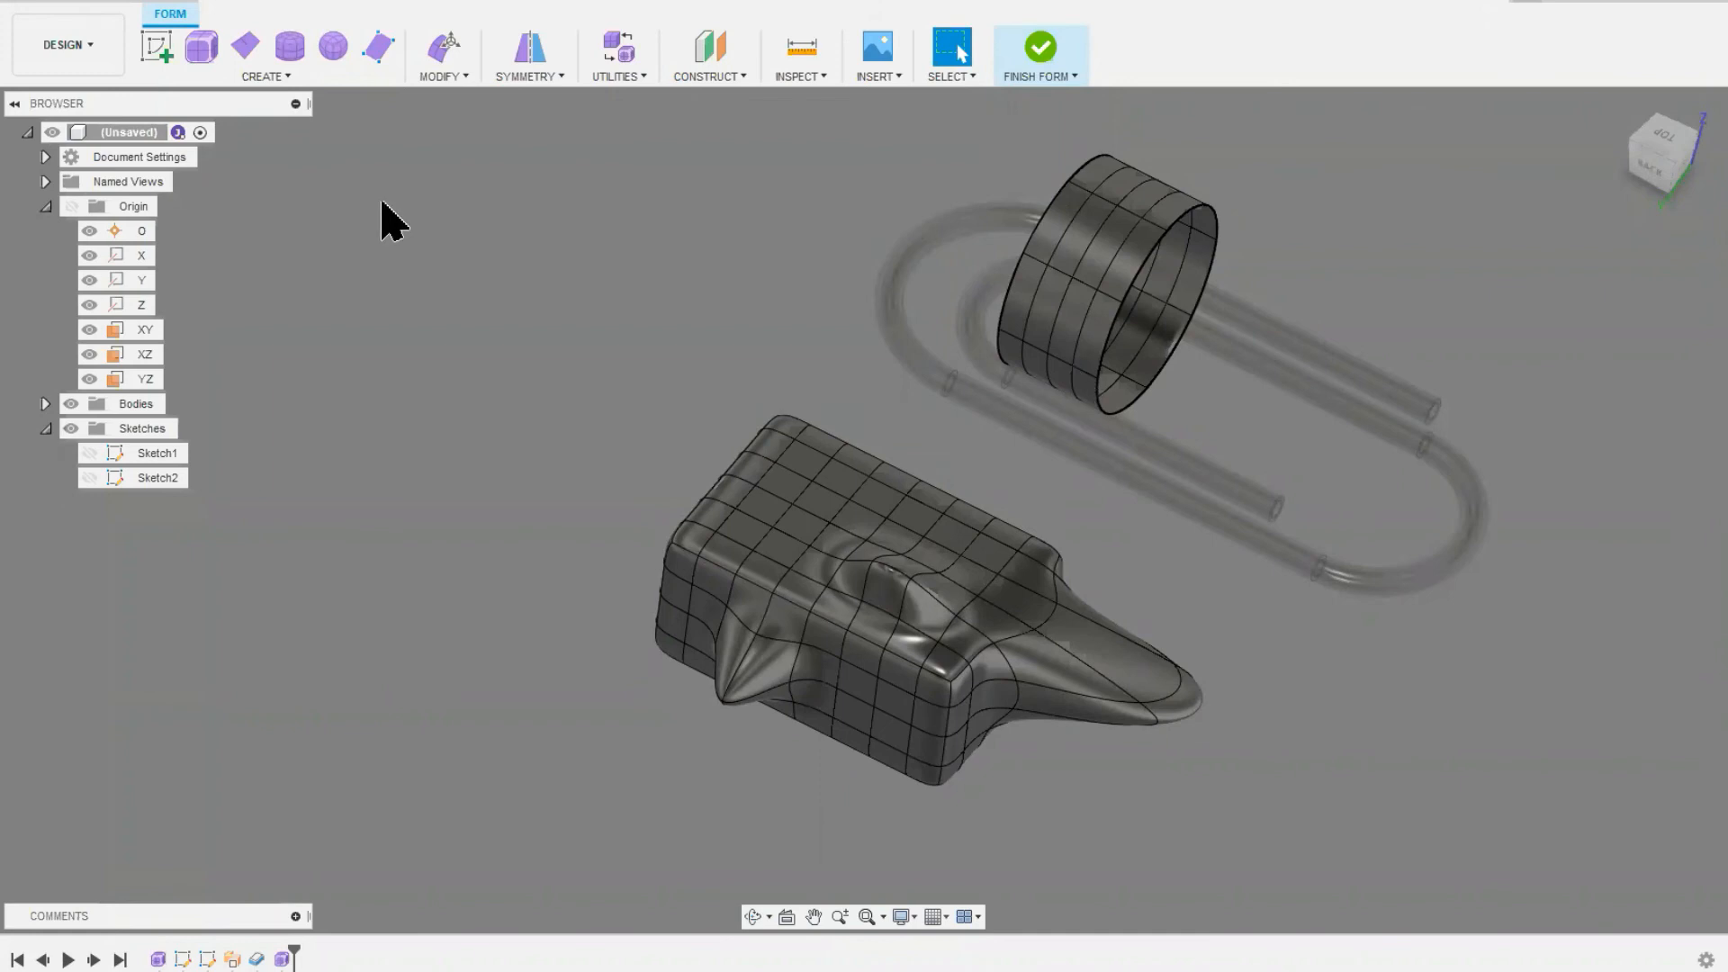
Step: Pull a face on the cylinder's outer side outward about 79 mm using Edit Form
{"action": "left_click", "coordinate": [1068, 339]}
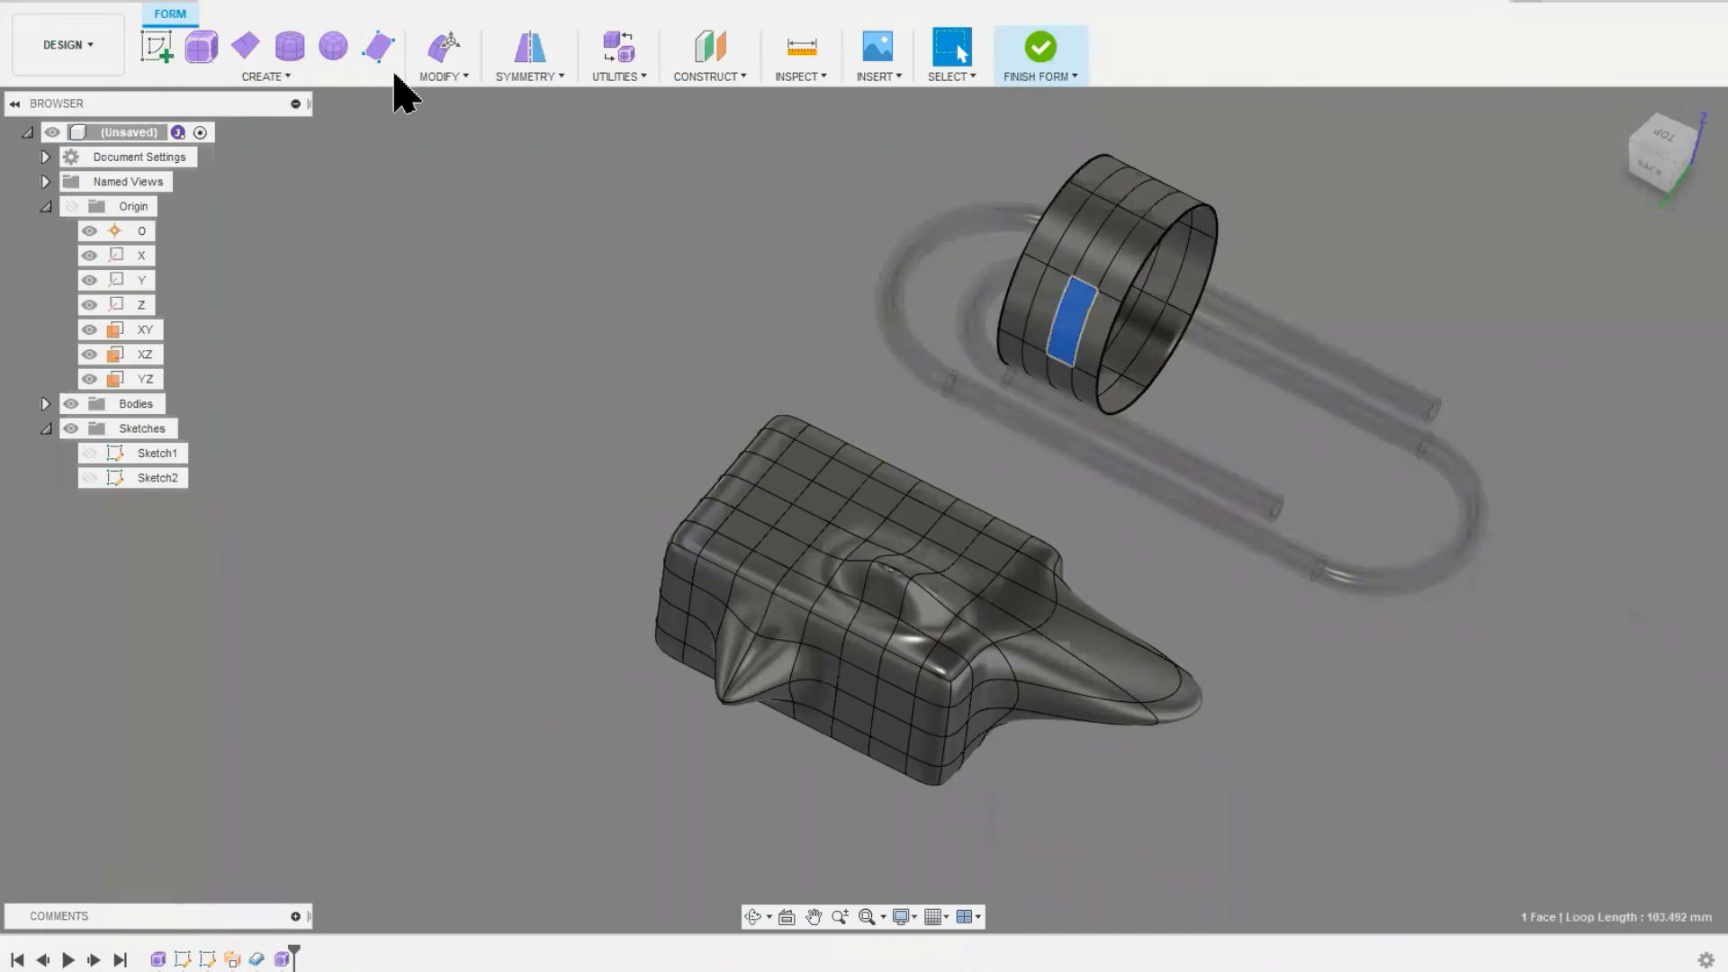
{"action": "left_click", "coordinate": [443, 47]}
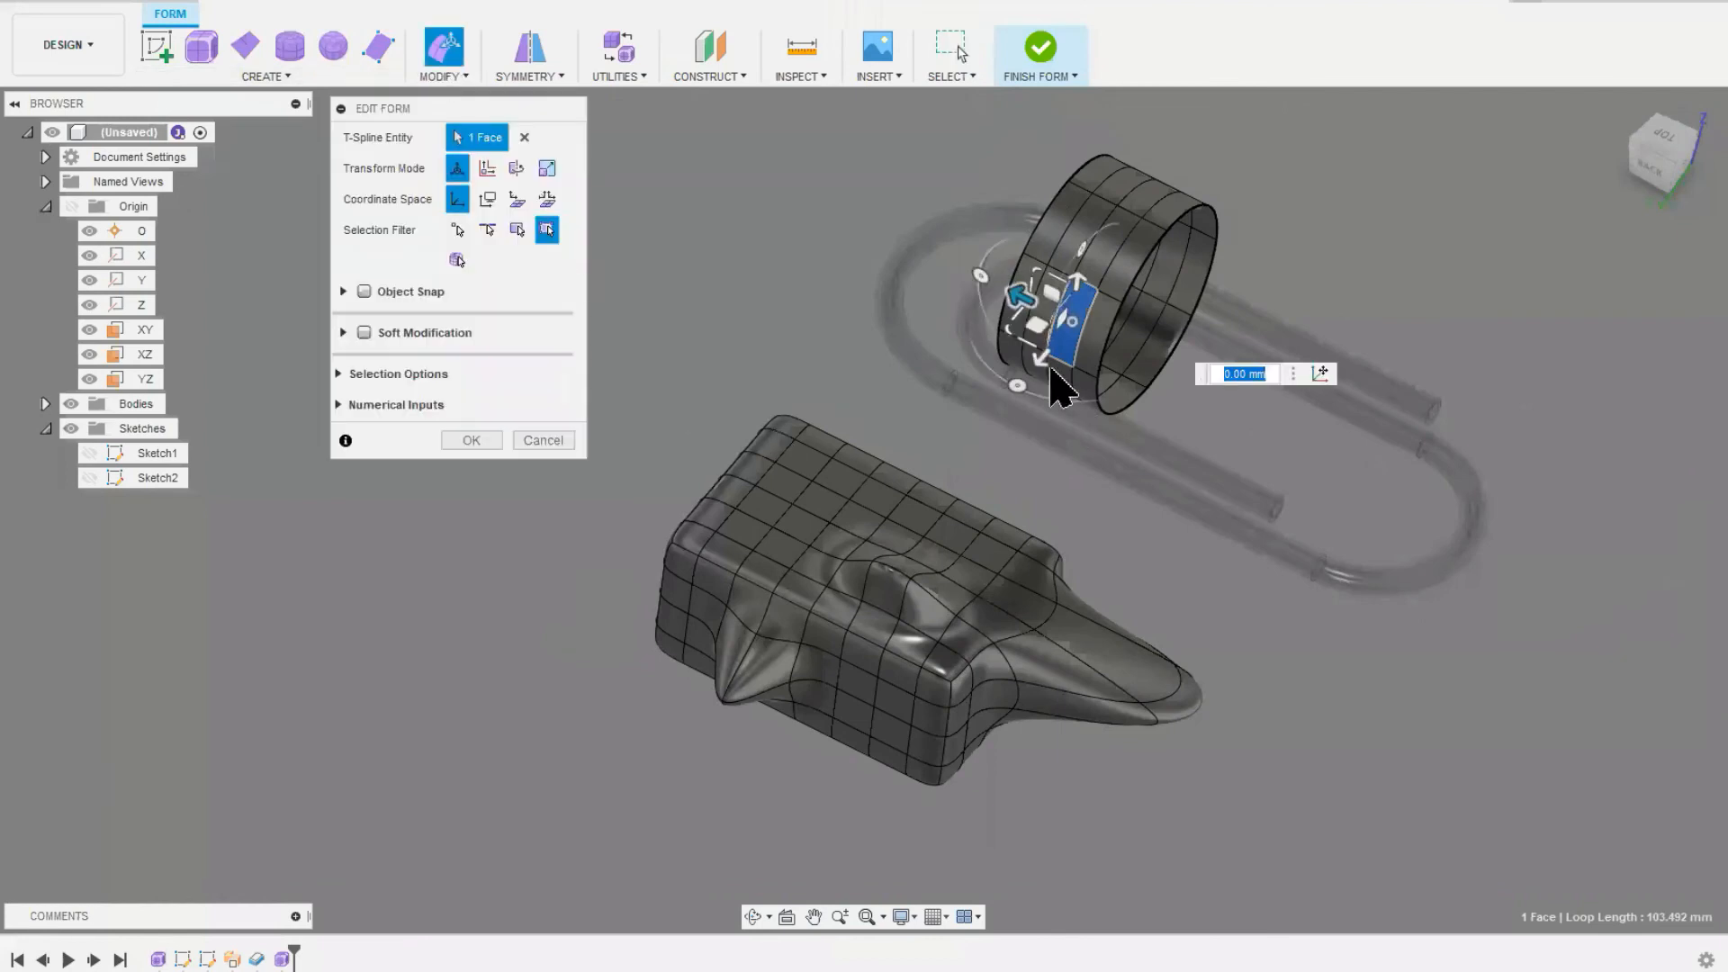
{"action": "left_click_drag", "start_coordinate": [1035, 366], "coordinate": [928, 454]}
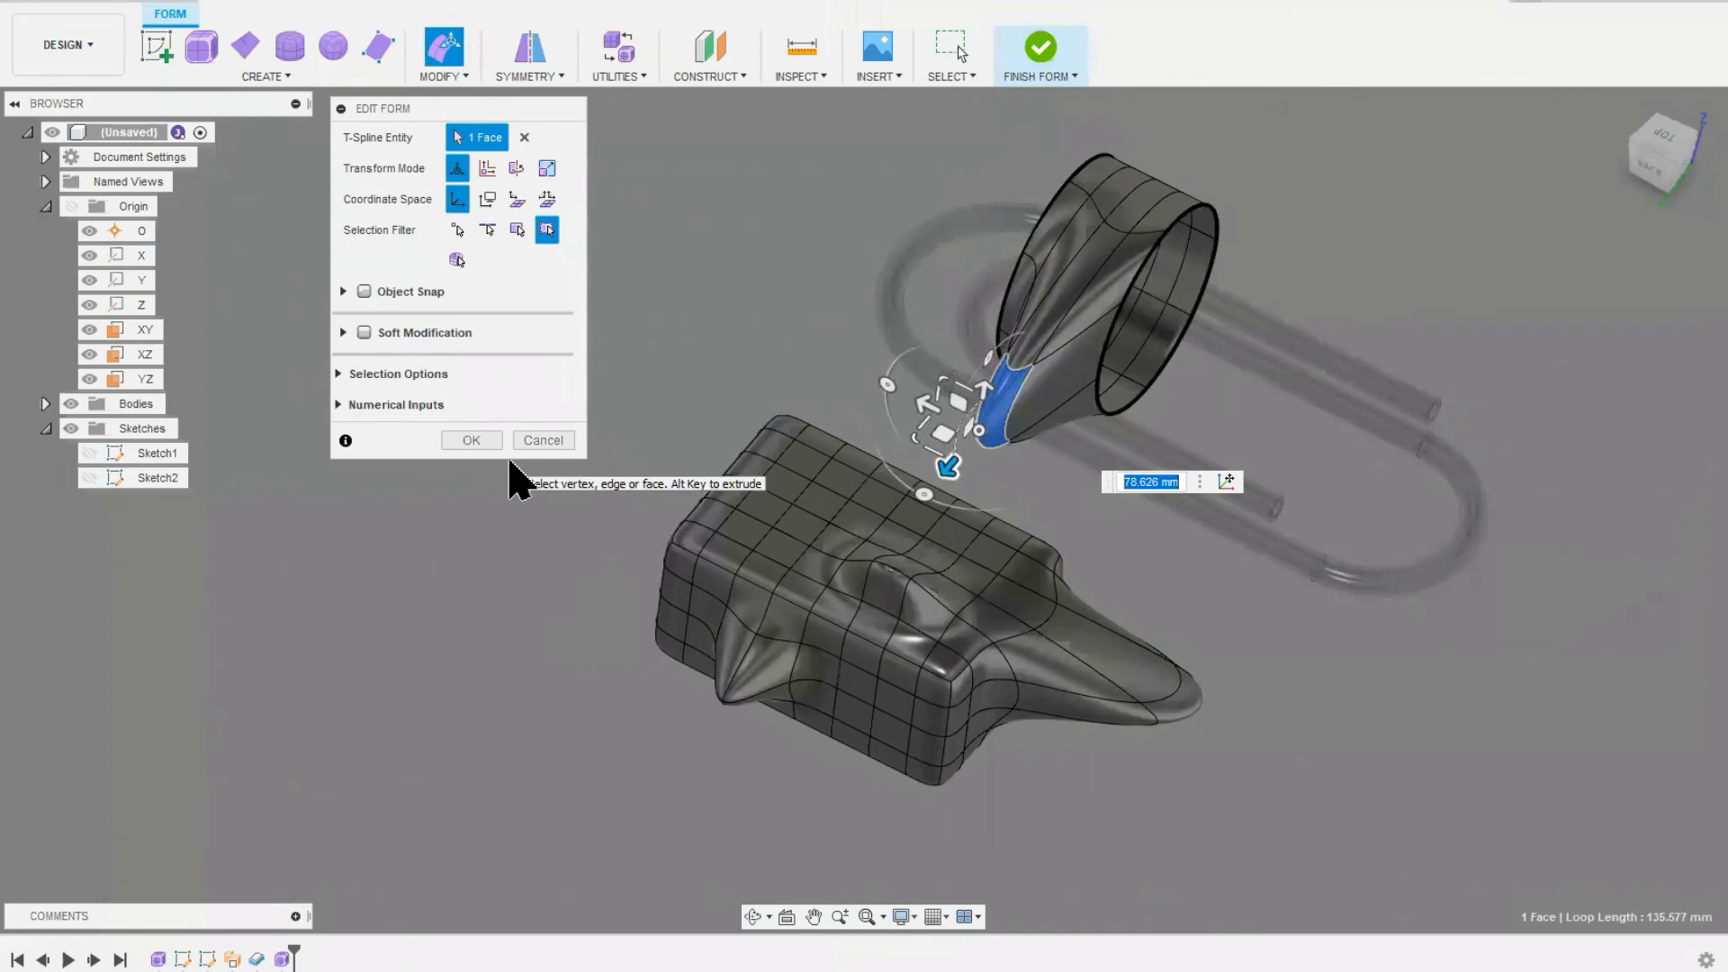
Step: Raise a face on the cylinder's top into a bump, accept the edits, and finish the form
{"action": "left_click", "coordinate": [1136, 193]}
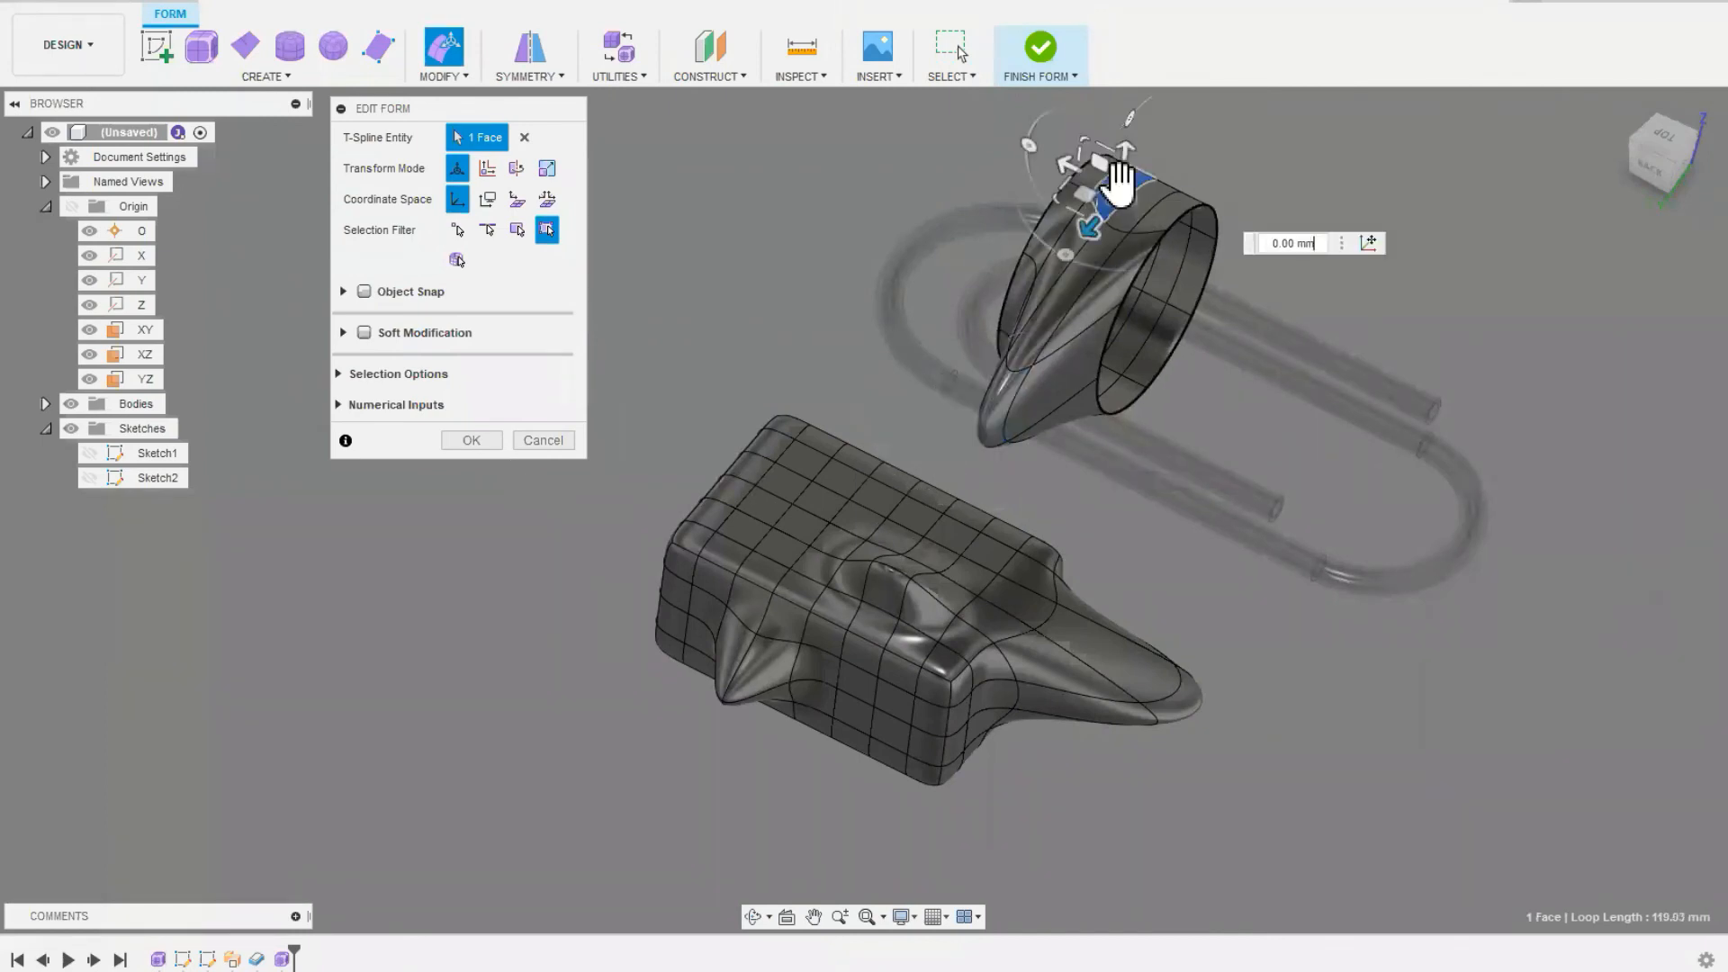
{"action": "left_click_drag", "start_coordinate": [1129, 143], "coordinate": [1131, 99]}
{"action": "middle_click_drag", "start_coordinate": [1060, 267], "coordinate": [927, 398]}
{"action": "scroll", "coordinate": [945, 387], "scroll_direction": "down", "scroll_amount": 3}
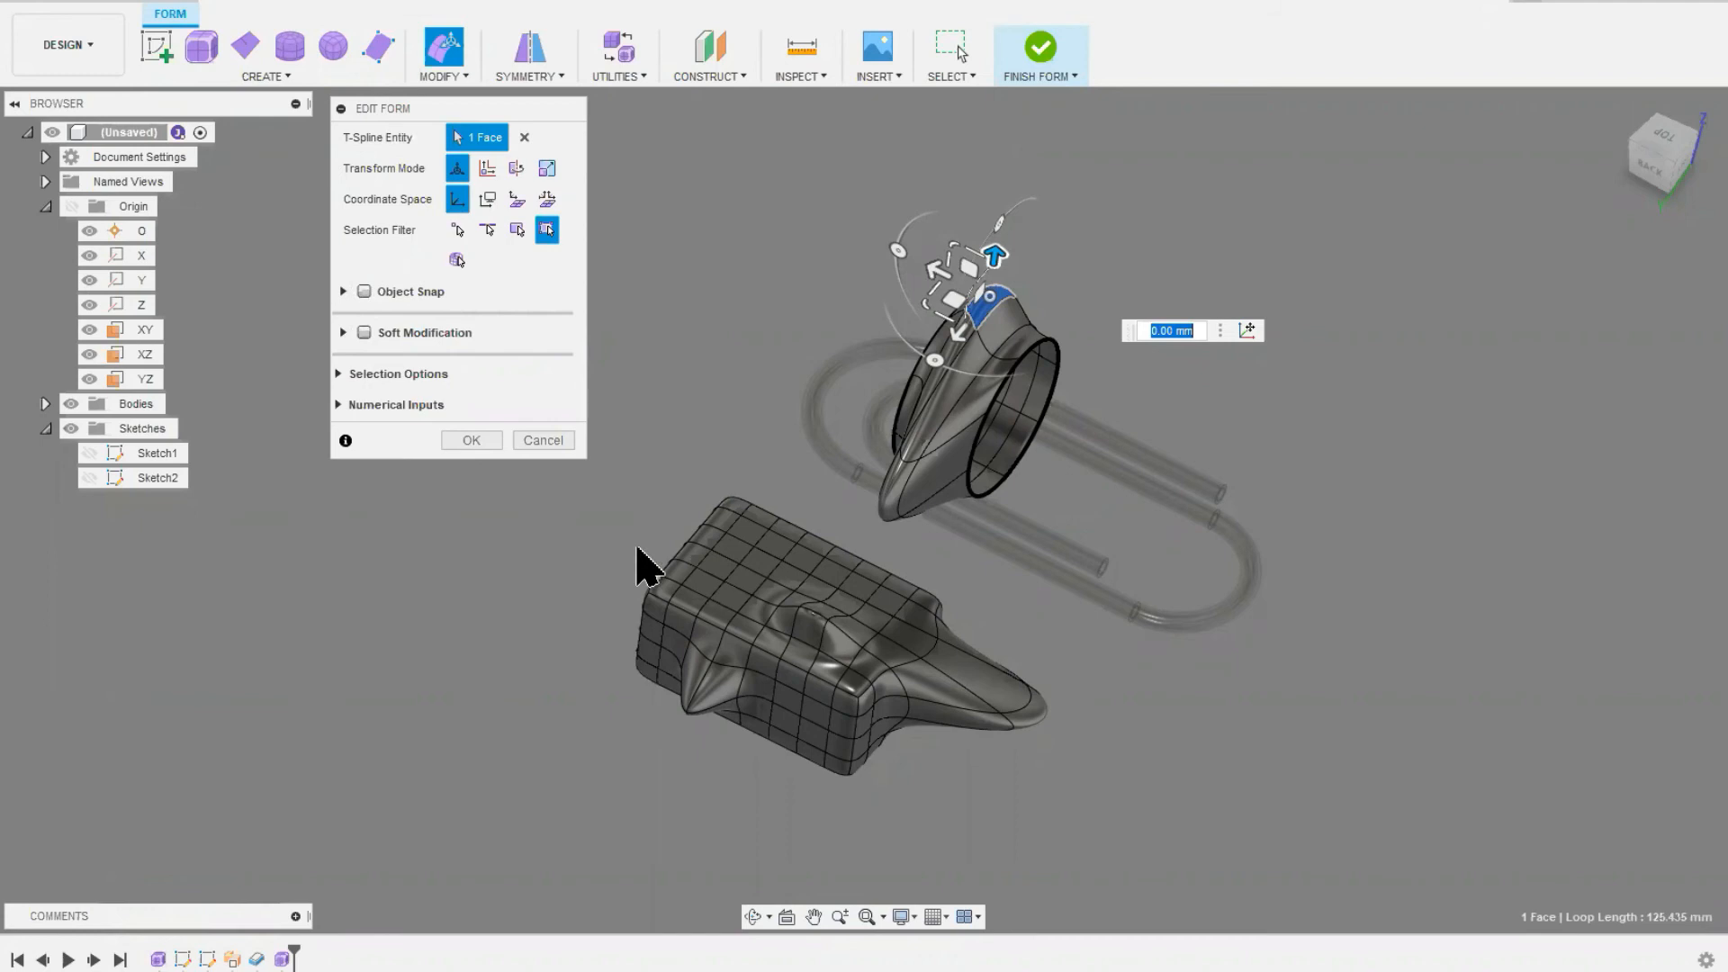
{"action": "left_click", "coordinate": [472, 444]}
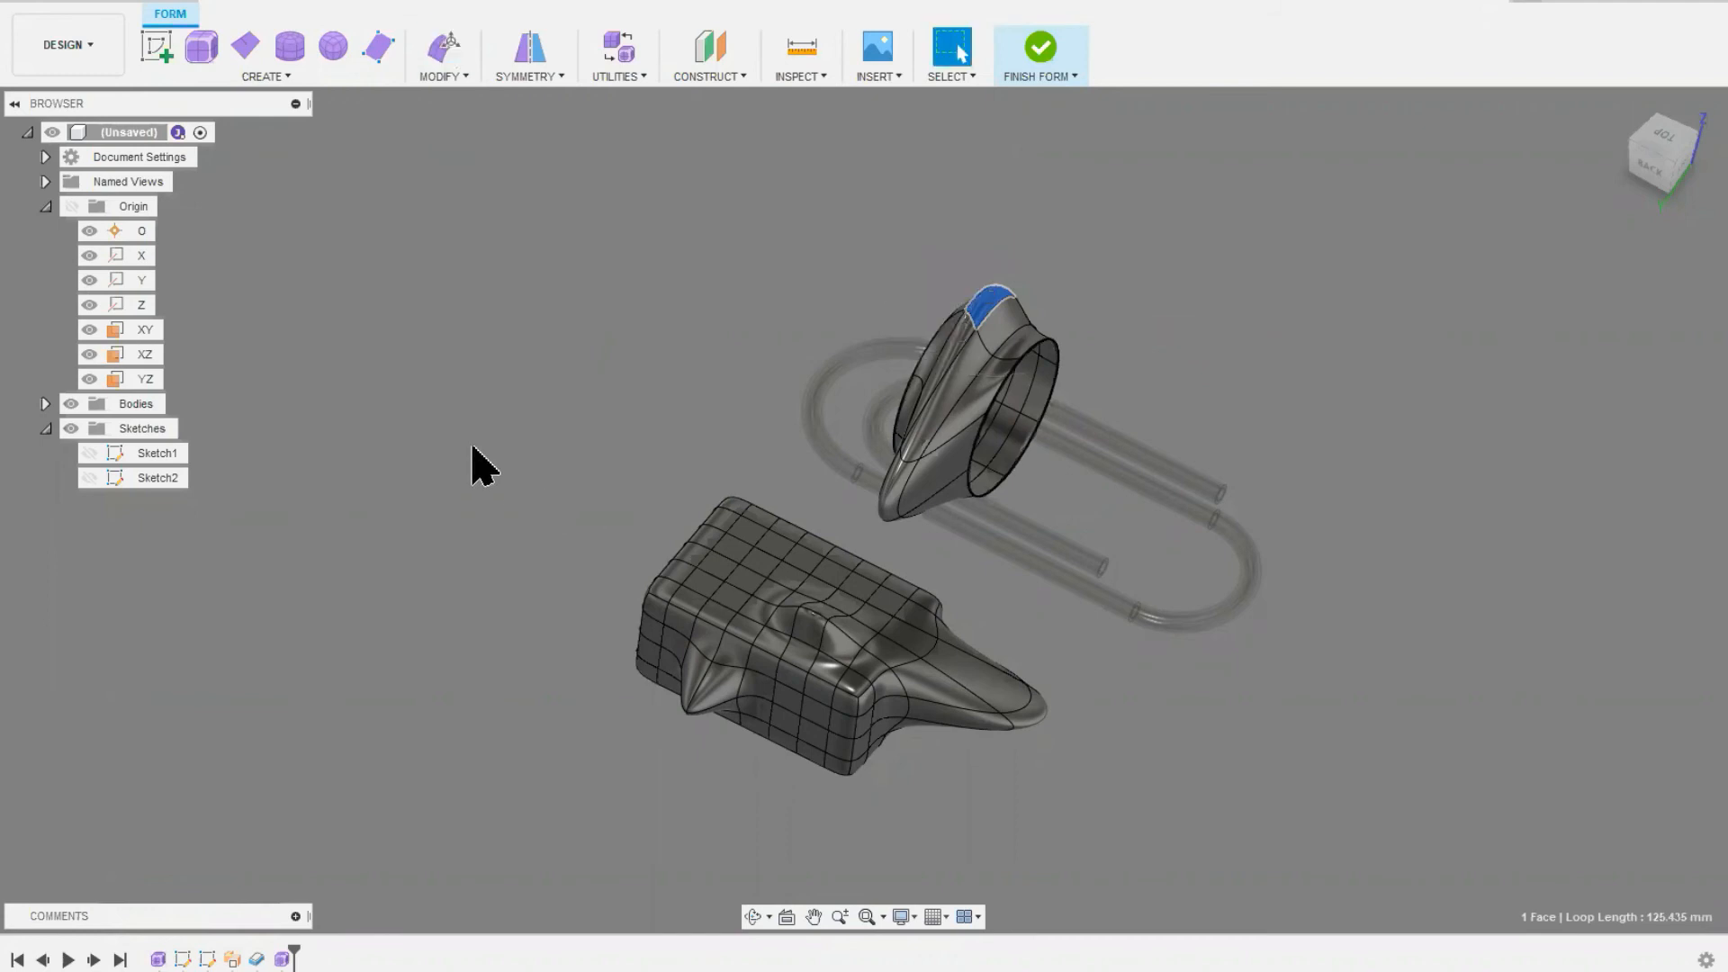
{"action": "left_click", "coordinate": [1042, 51]}
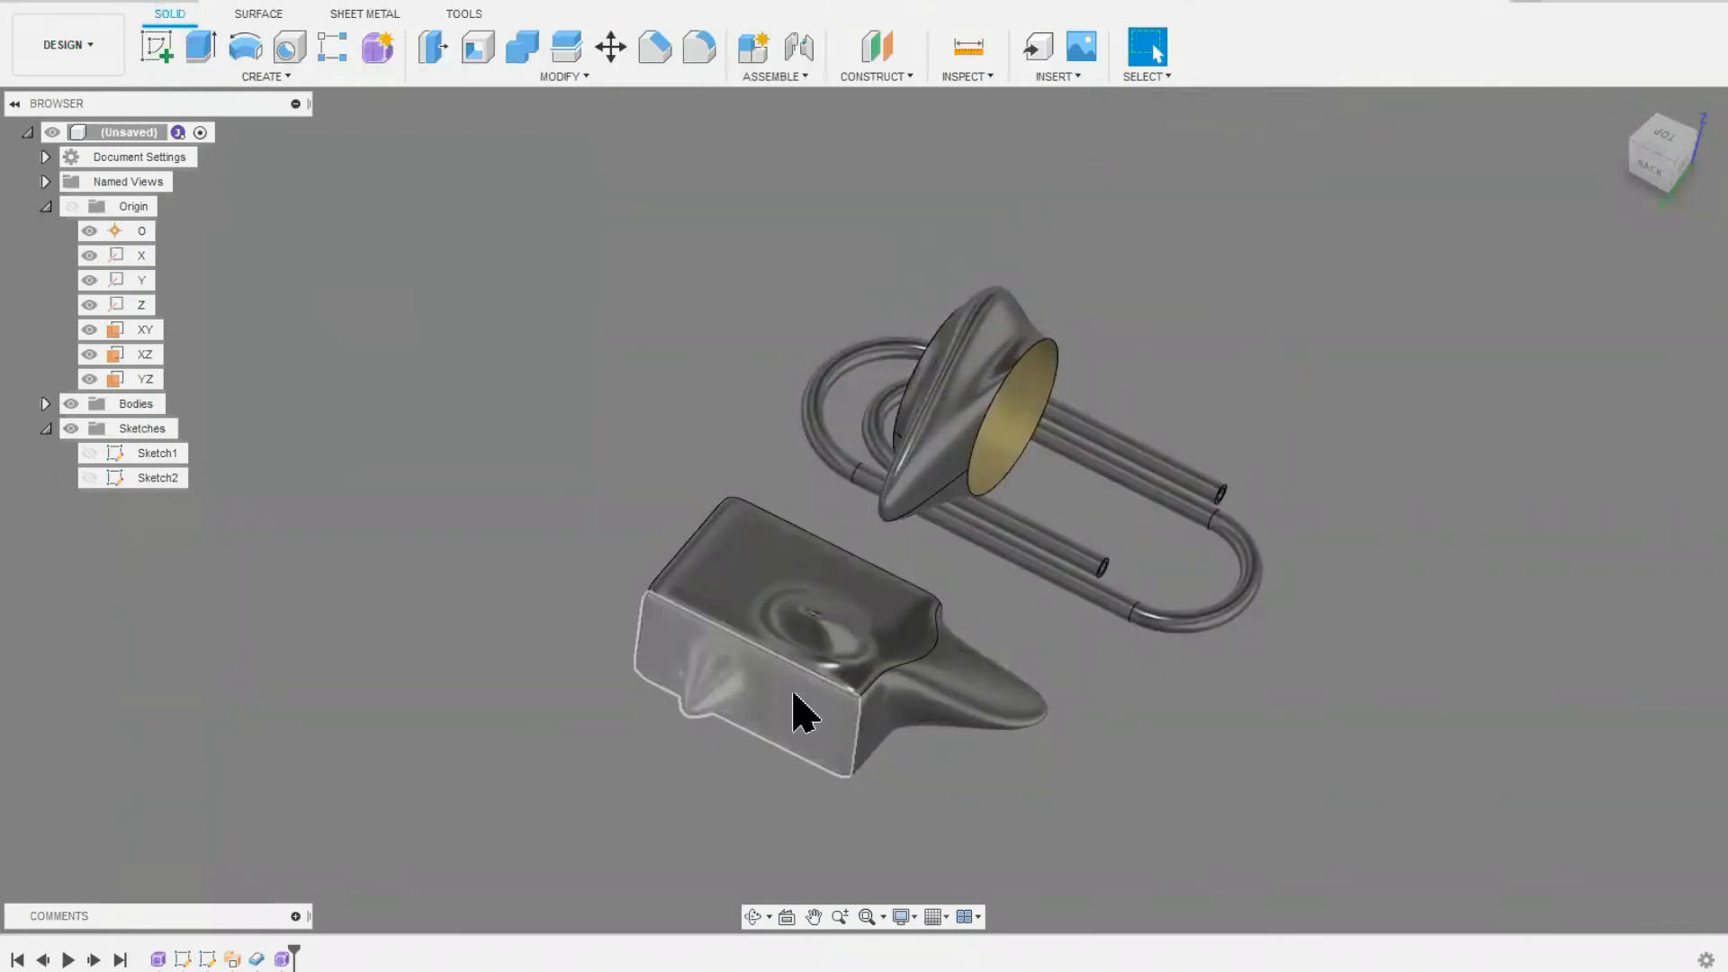
{"action": "left_click", "coordinate": [65, 7]}
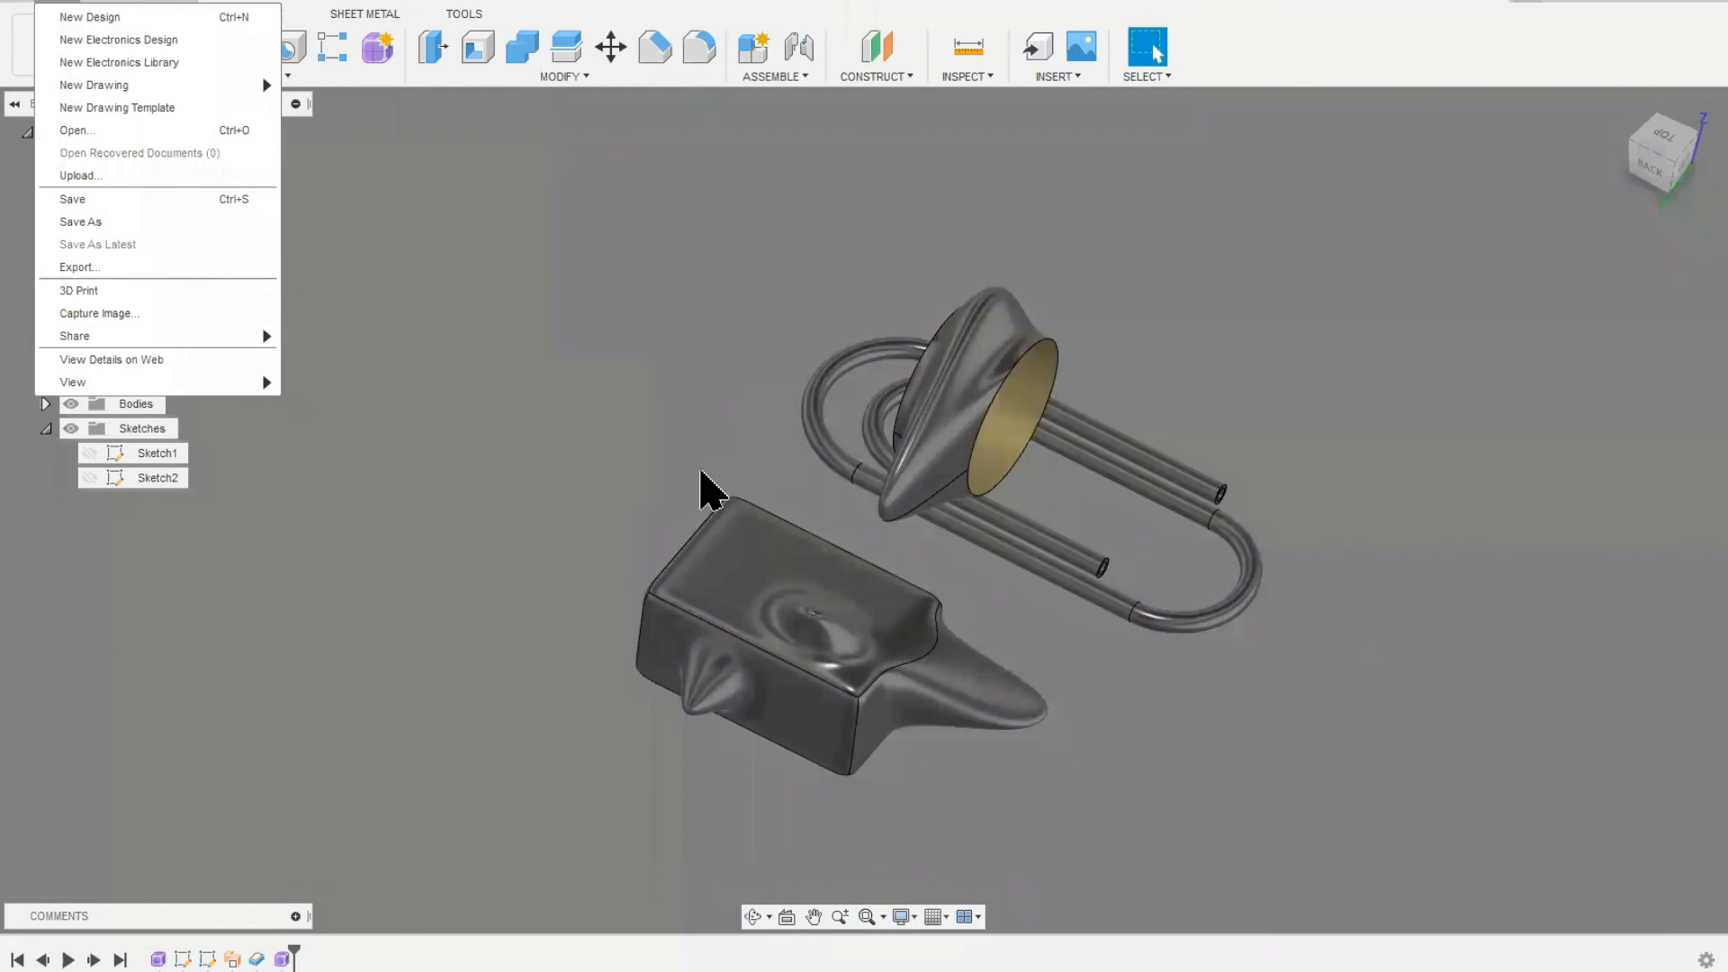
{"action": "middle_click_drag", "start_coordinate": [645, 470], "coordinate": [447, 420], "text": "shift"}
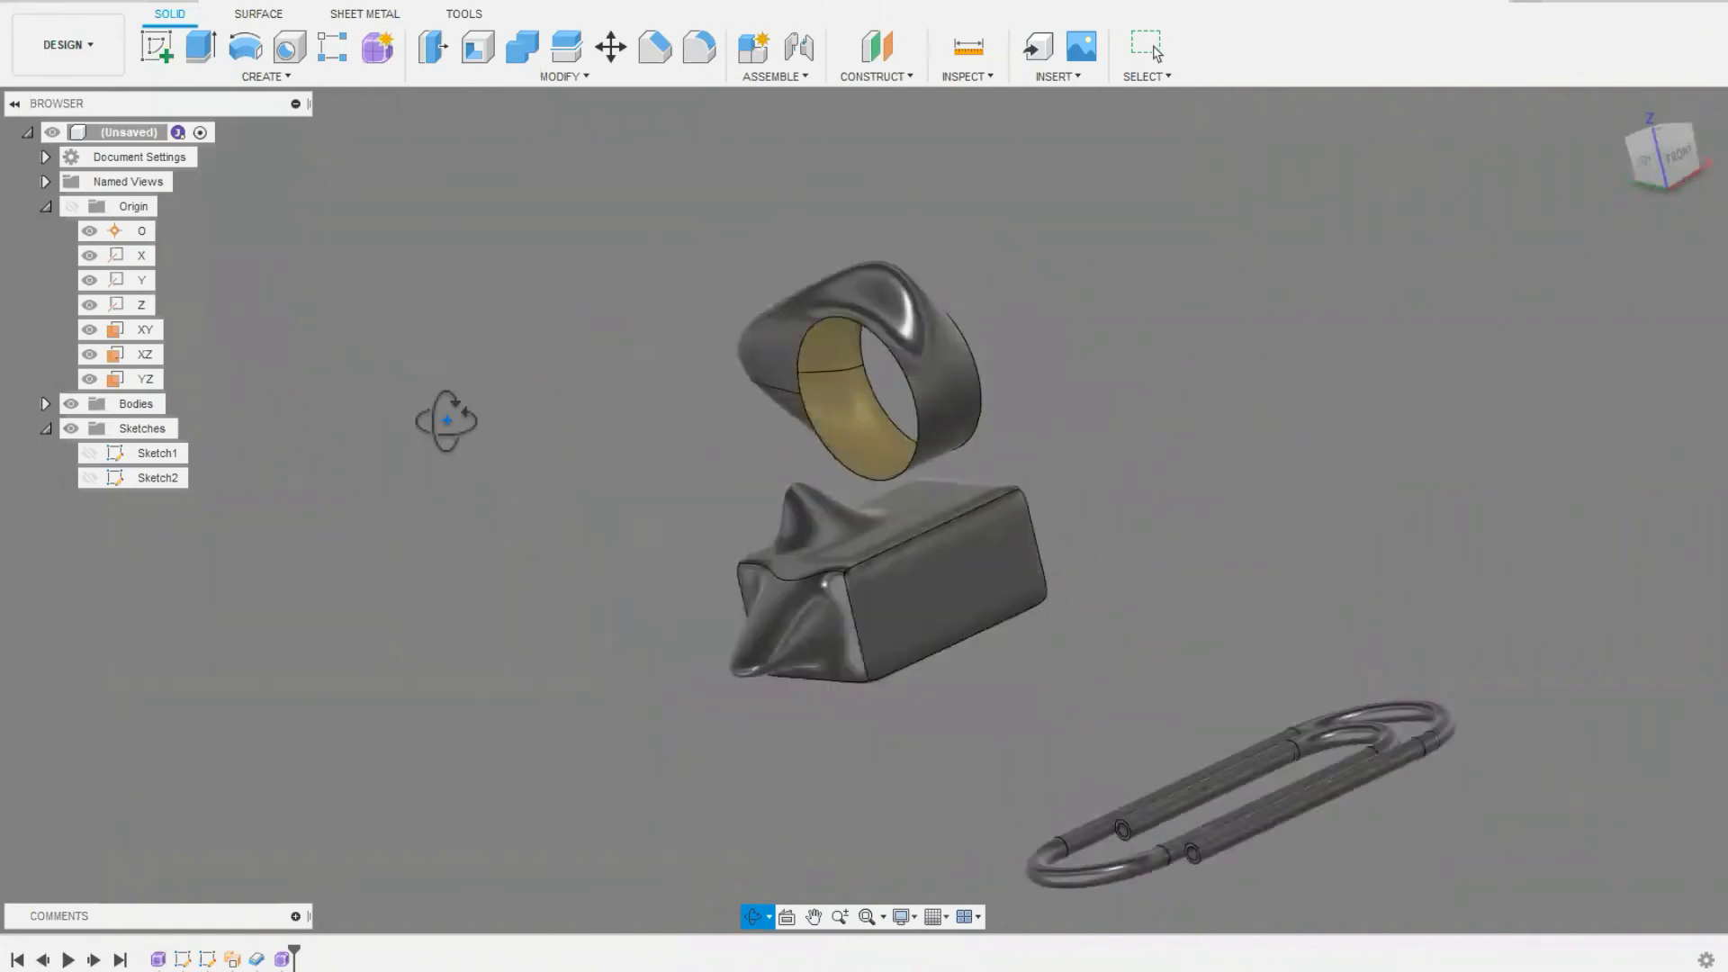
{"action": "key", "text": "Escape"}
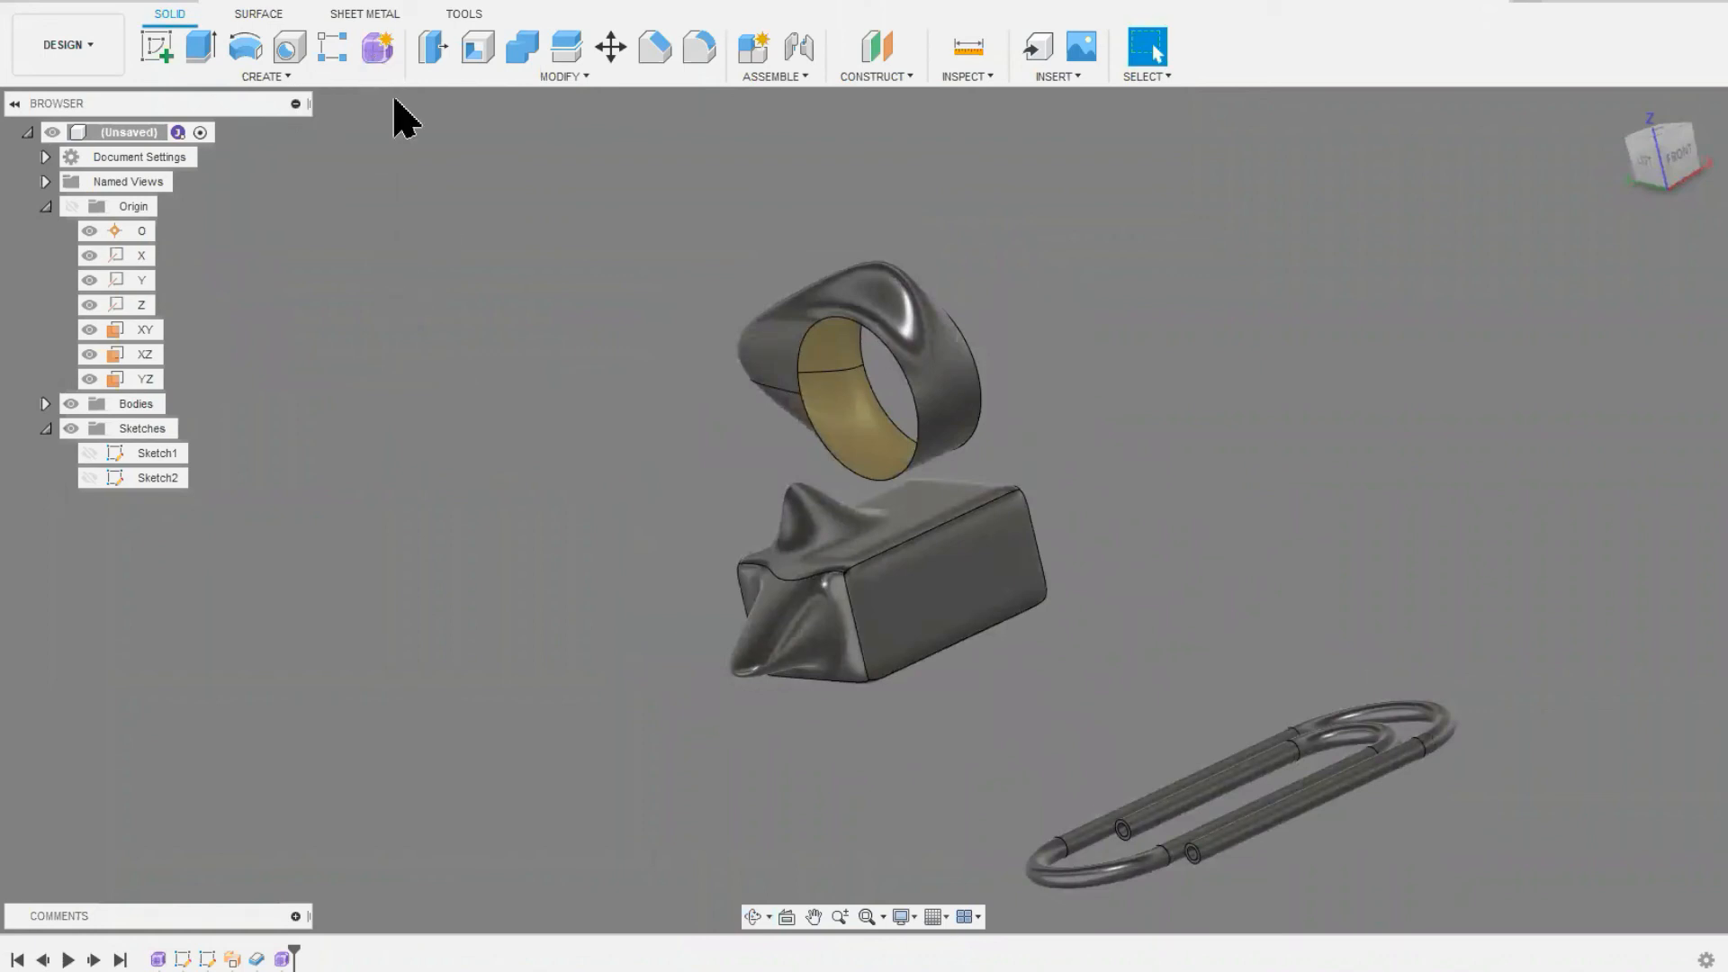
{"action": "scroll", "coordinate": [558, 477], "scroll_direction": "down", "scroll_amount": 2}
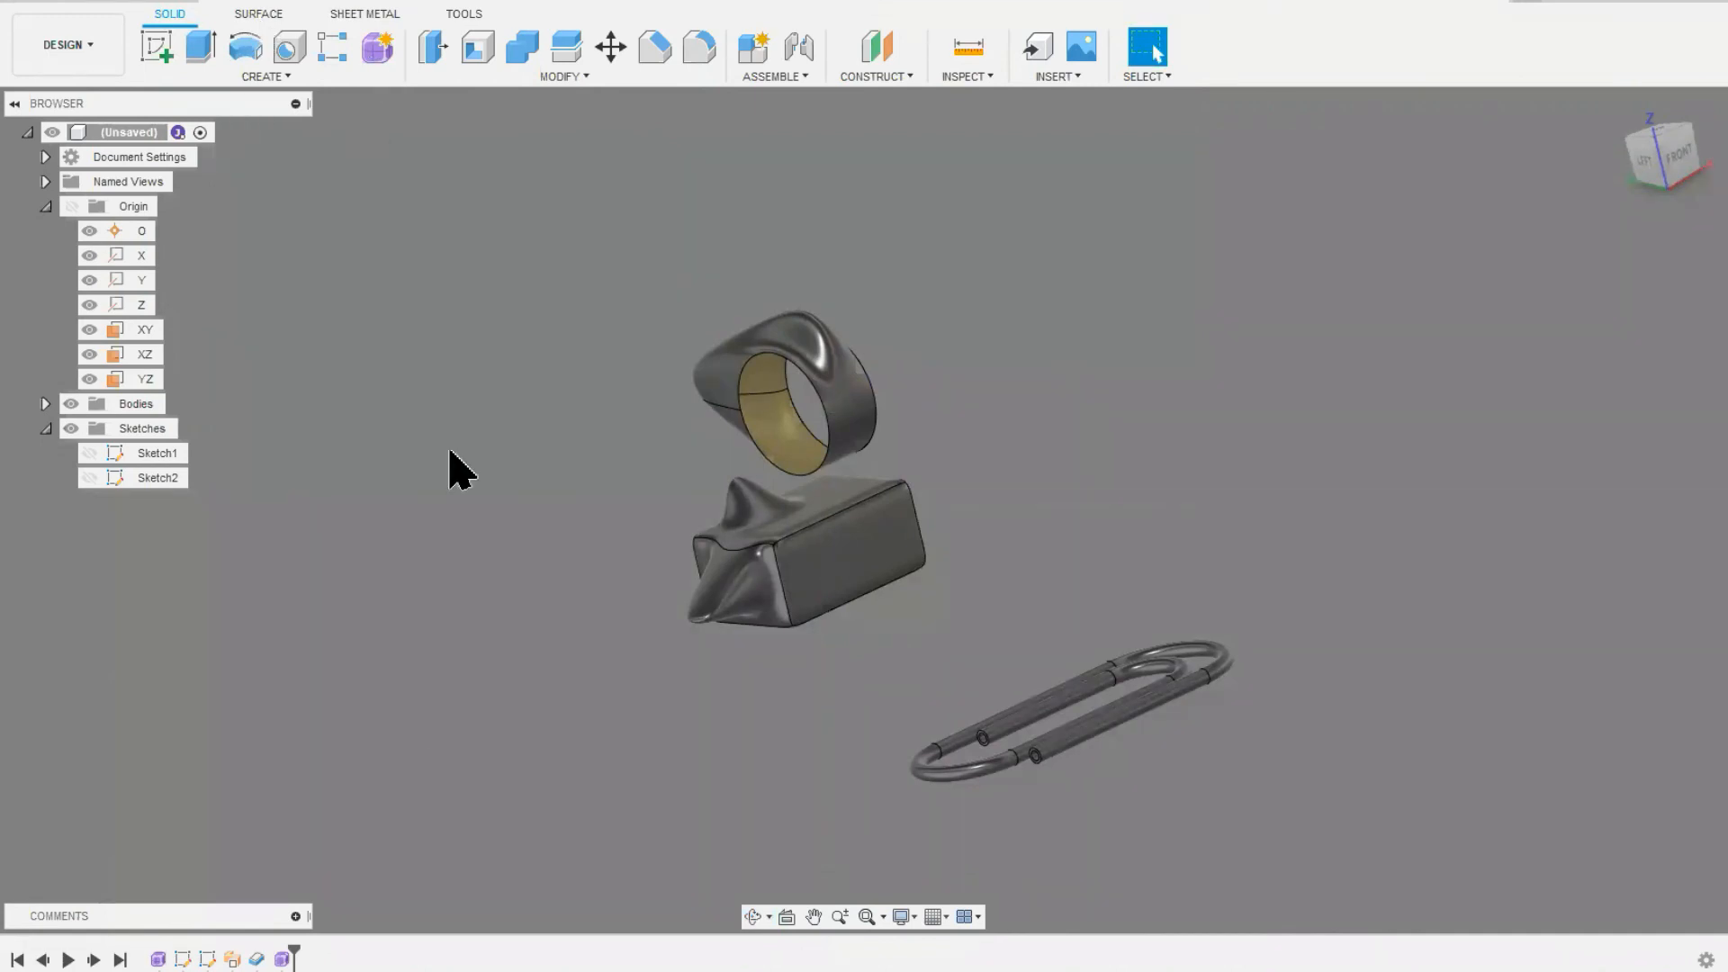
{"action": "scroll", "coordinate": [441, 734], "scroll_direction": "down", "scroll_amount": 3}
{"action": "middle_click_drag", "start_coordinate": [721, 638], "coordinate": [697, 650]}
{"action": "scroll", "coordinate": [698, 650], "scroll_direction": "up", "scroll_amount": 1}
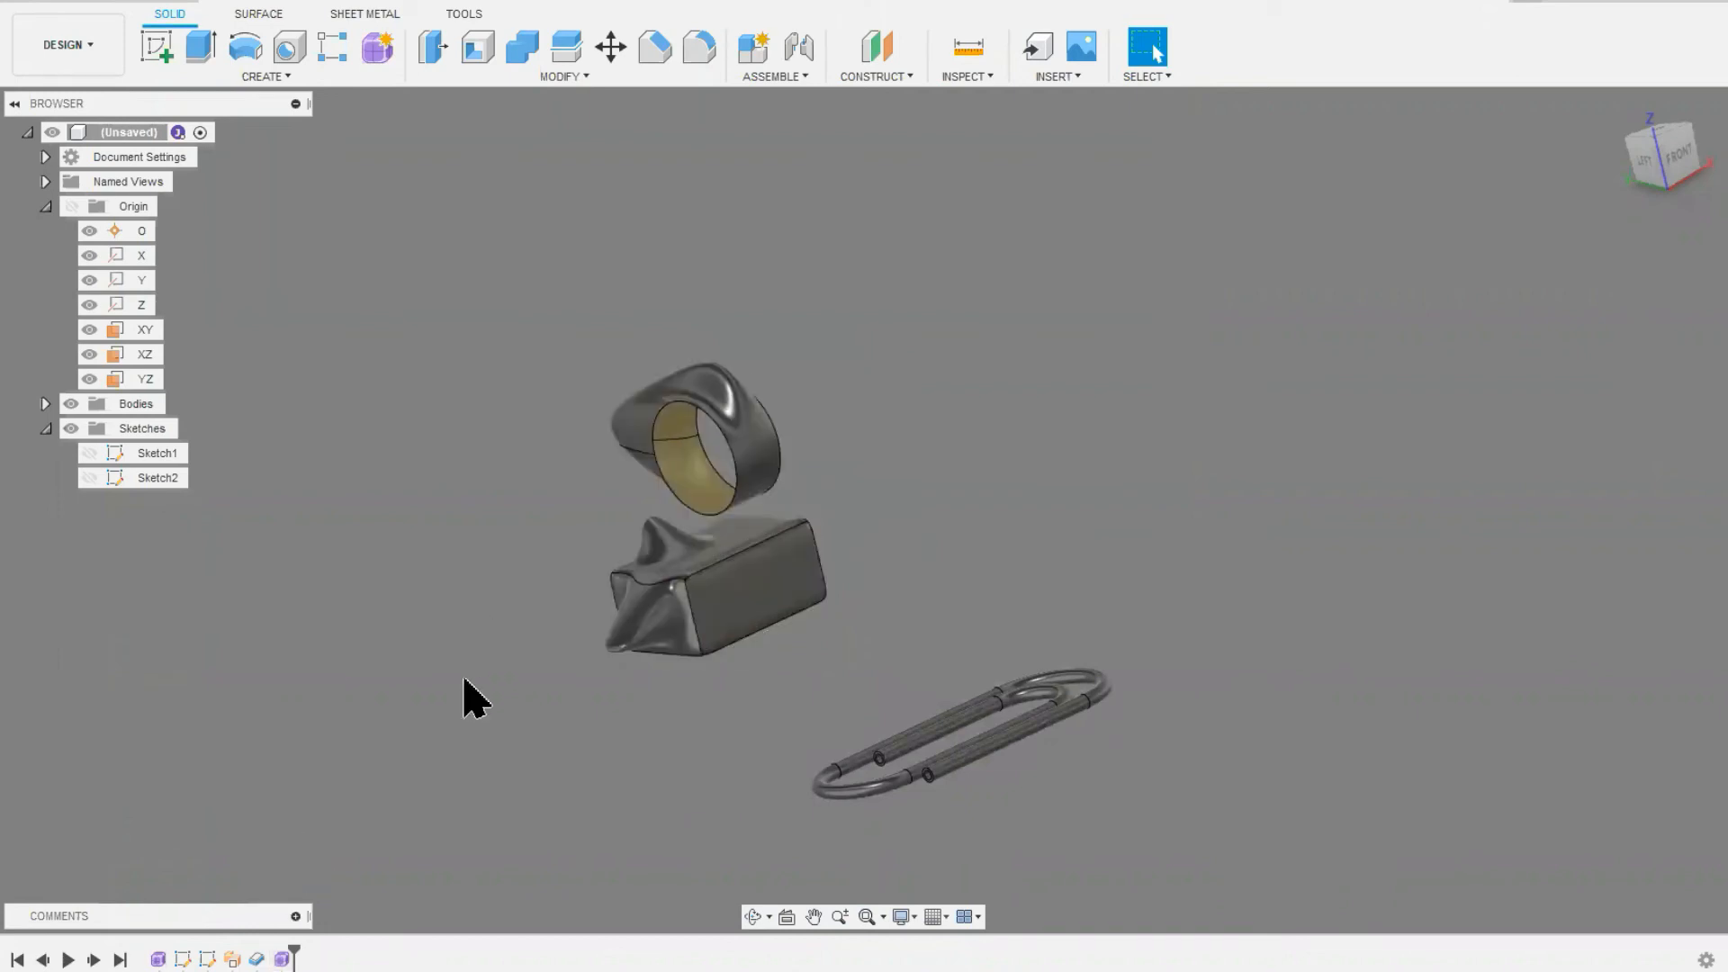
Step: Create a new form and place a center-type T-spline plane about 208 by 338 mm on the horizontal plane, away from the paper clip
{"action": "mouse_move", "coordinate": [226, 971]}
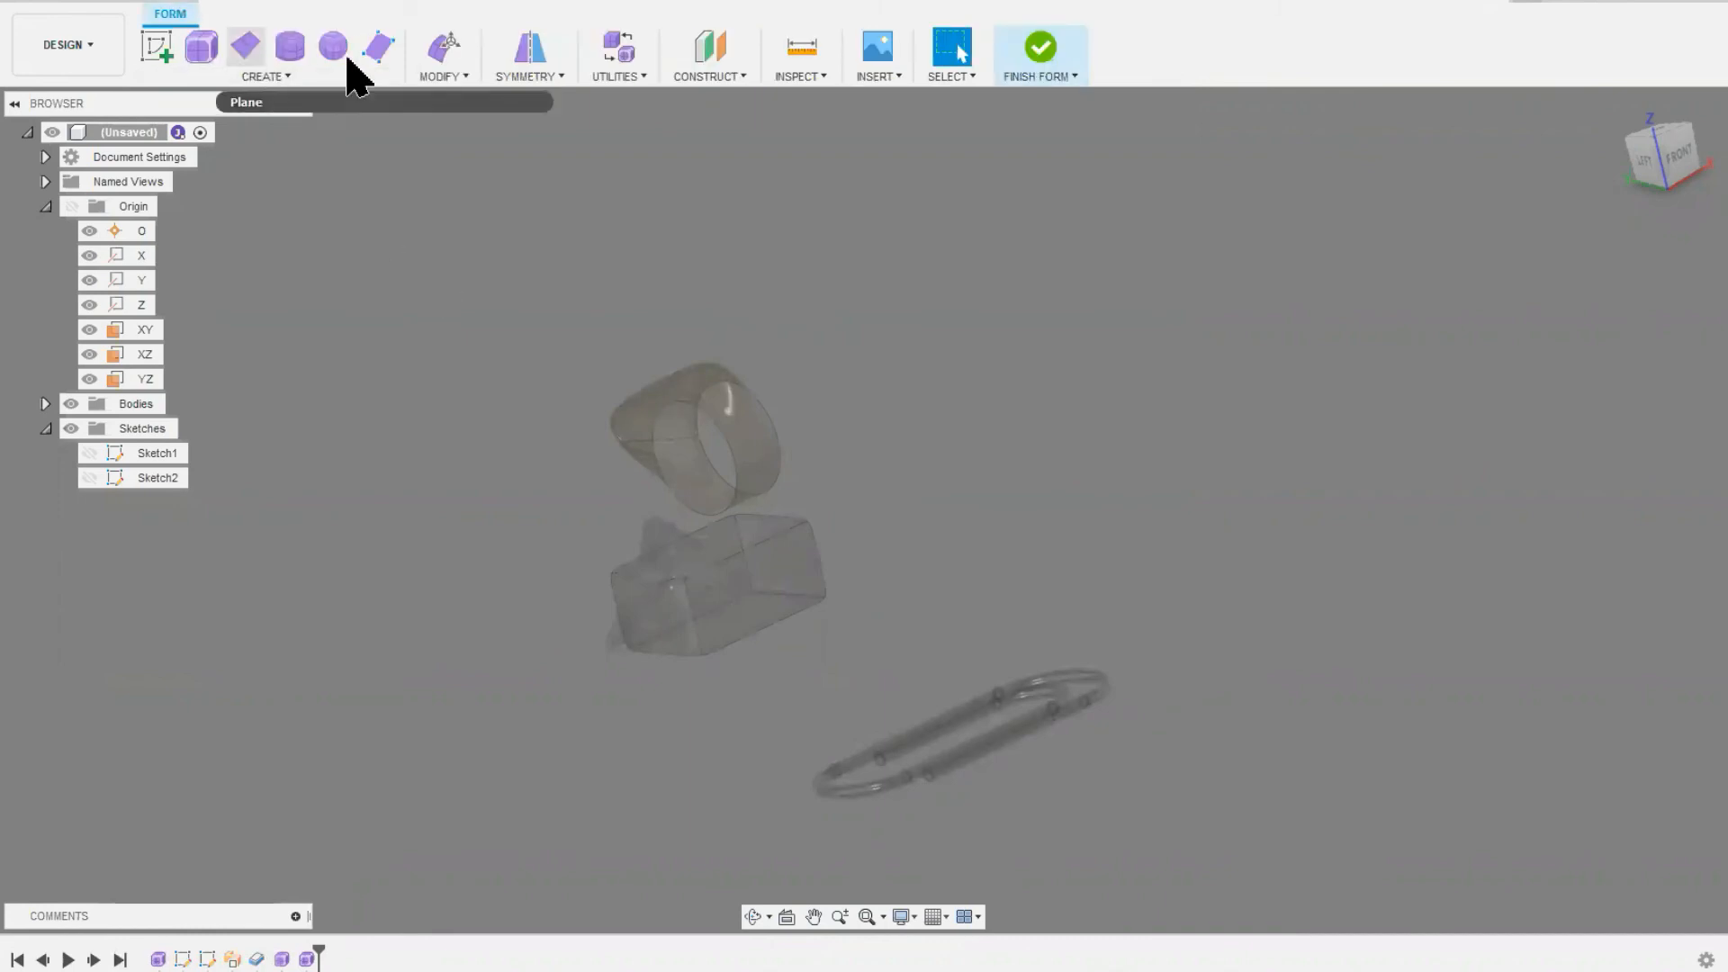
{"action": "left_click", "coordinate": [254, 65]}
{"action": "left_click", "coordinate": [254, 65]}
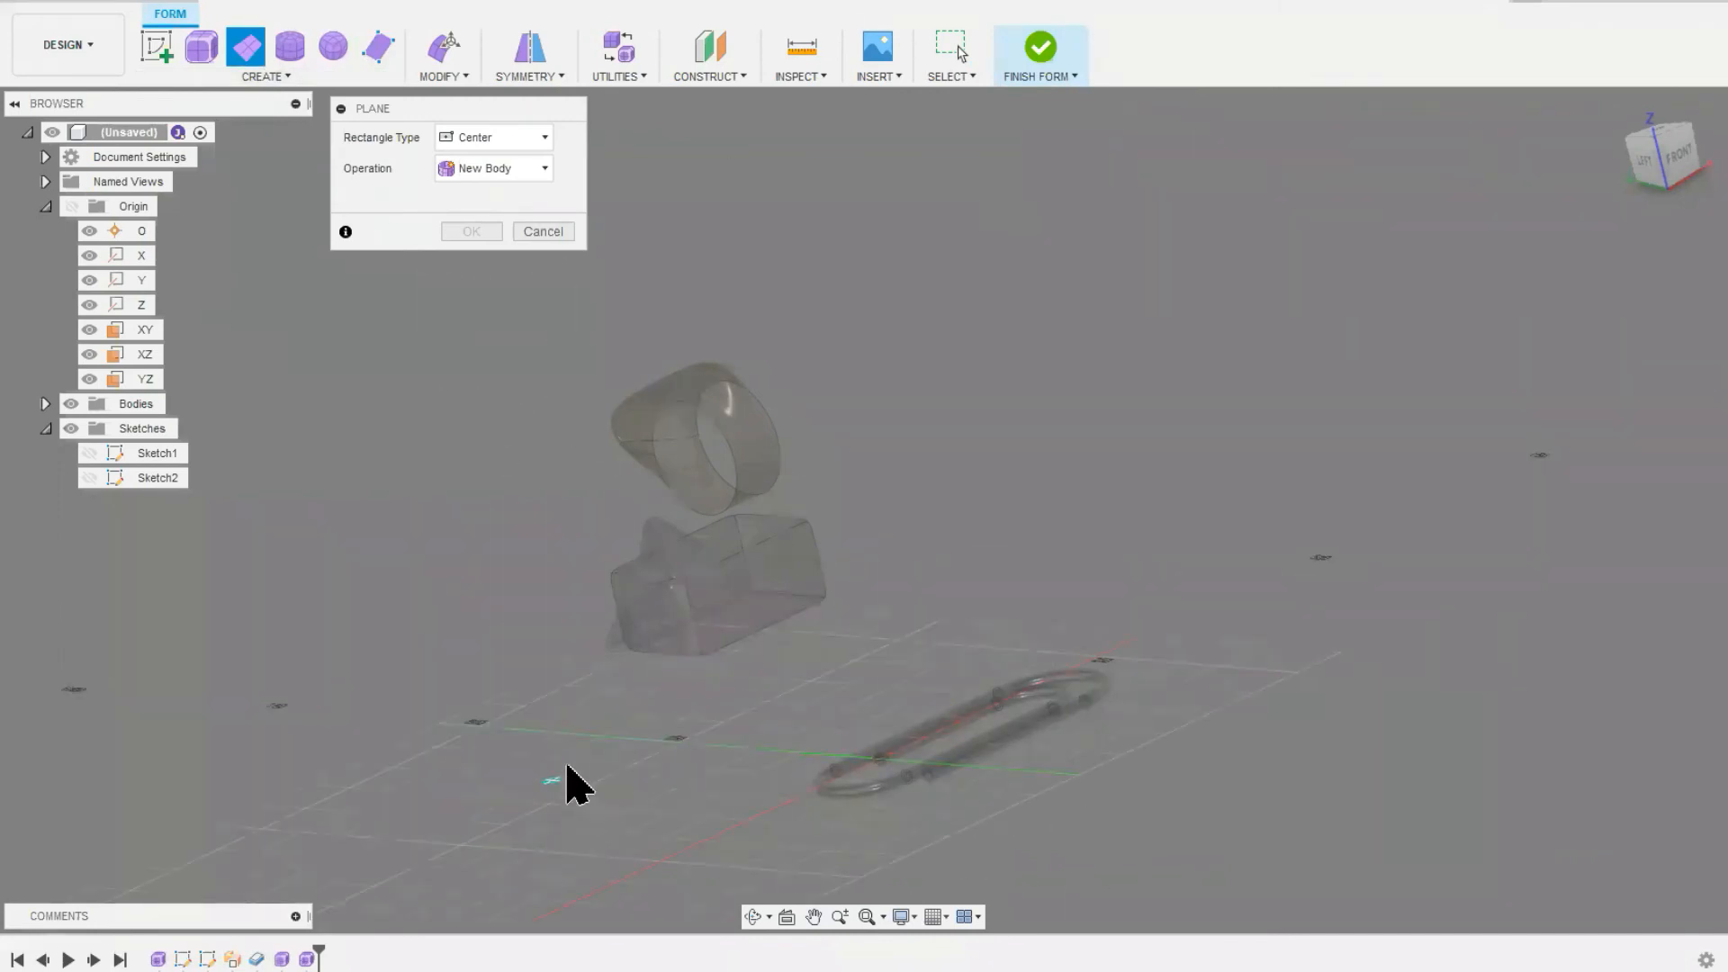
{"action": "left_click", "coordinate": [573, 815]}
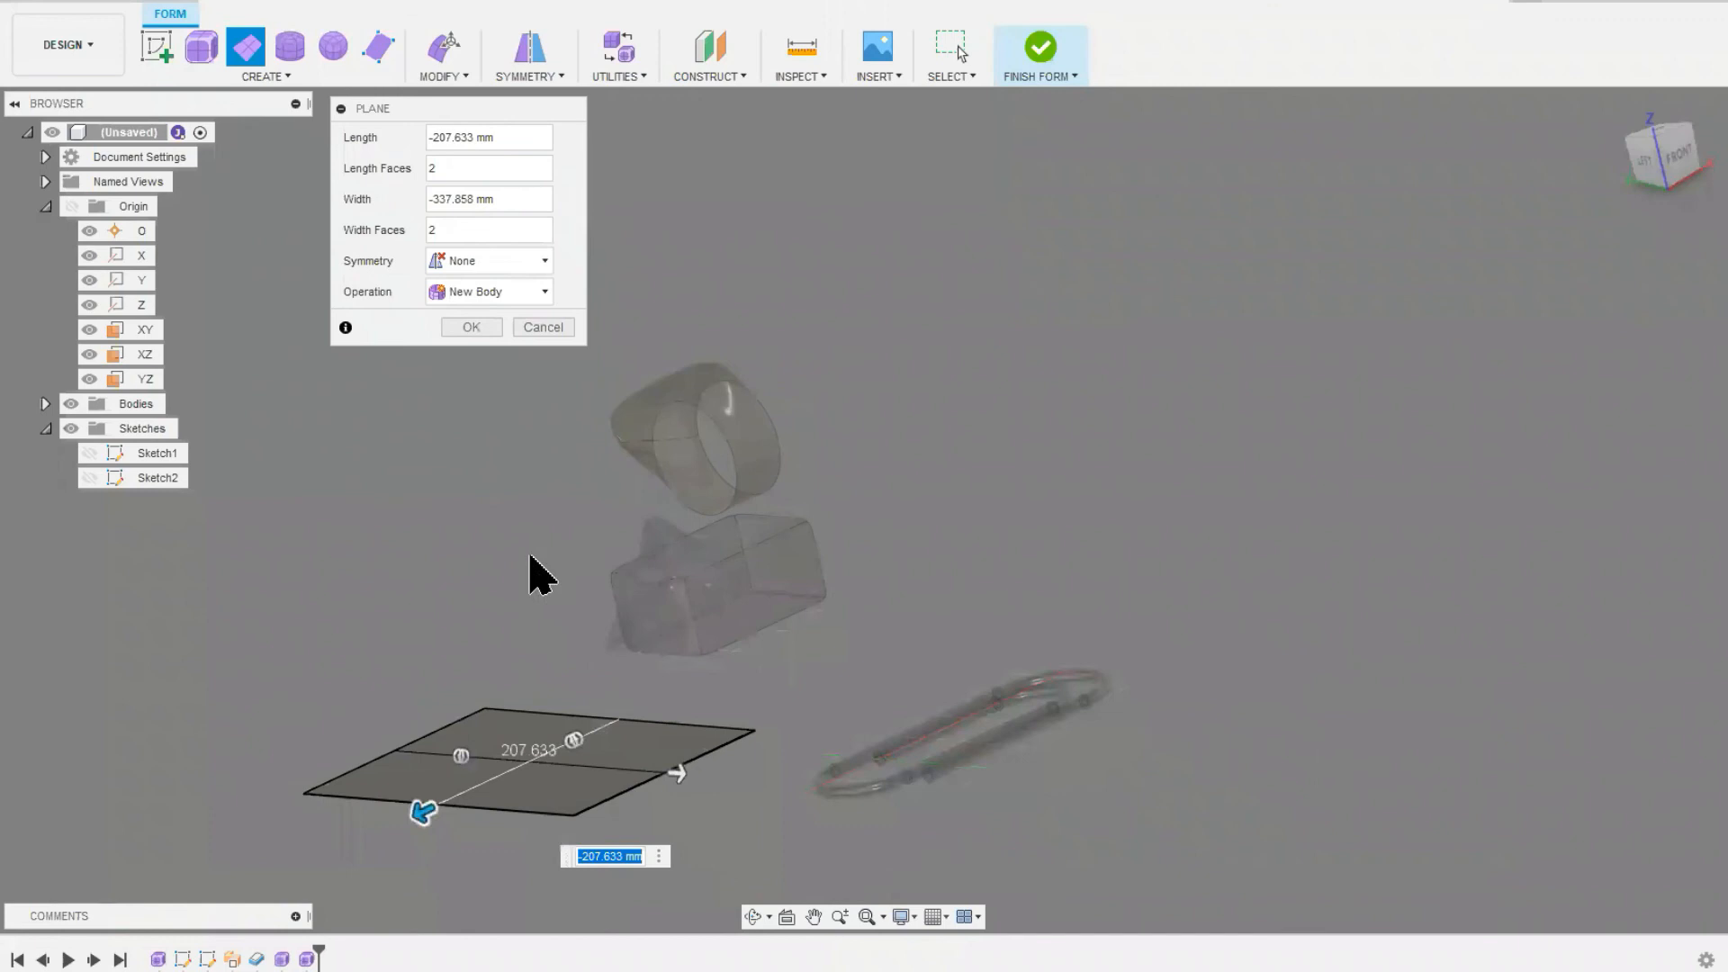
Step: Give the plane 5 length faces and 7 width faces, and create it as a new body
{"action": "left_click", "coordinate": [448, 171]}
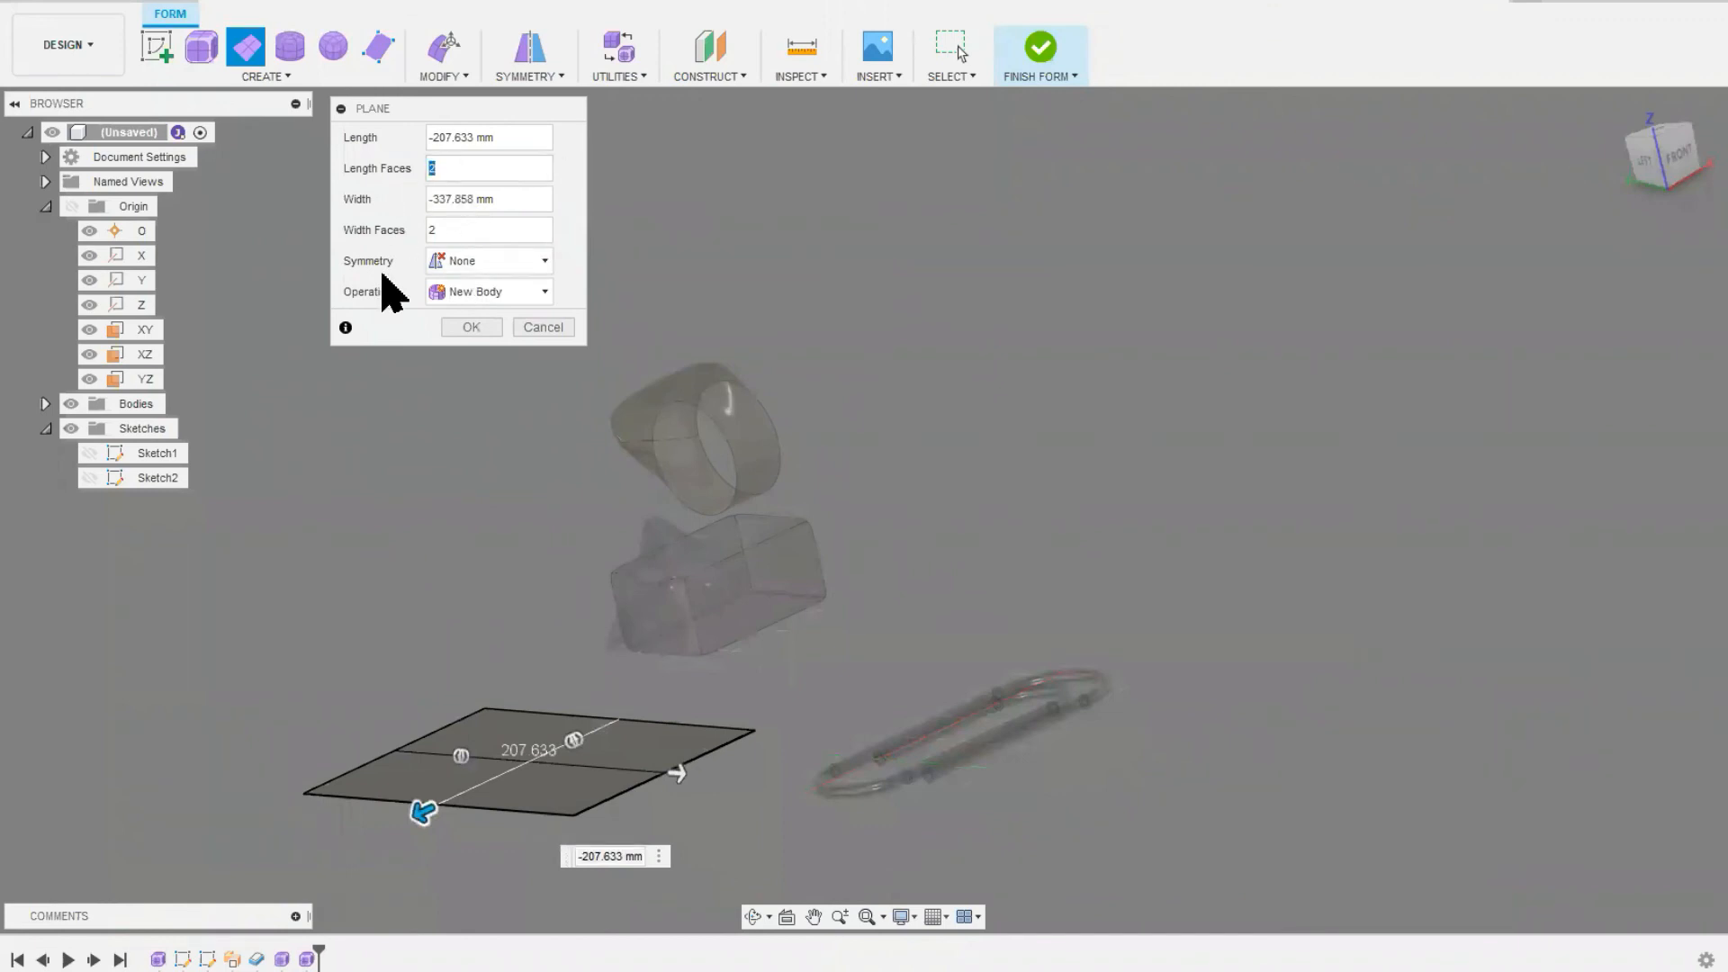
{"action": "type", "text": "5"}
{"action": "left_click", "coordinate": [447, 230]}
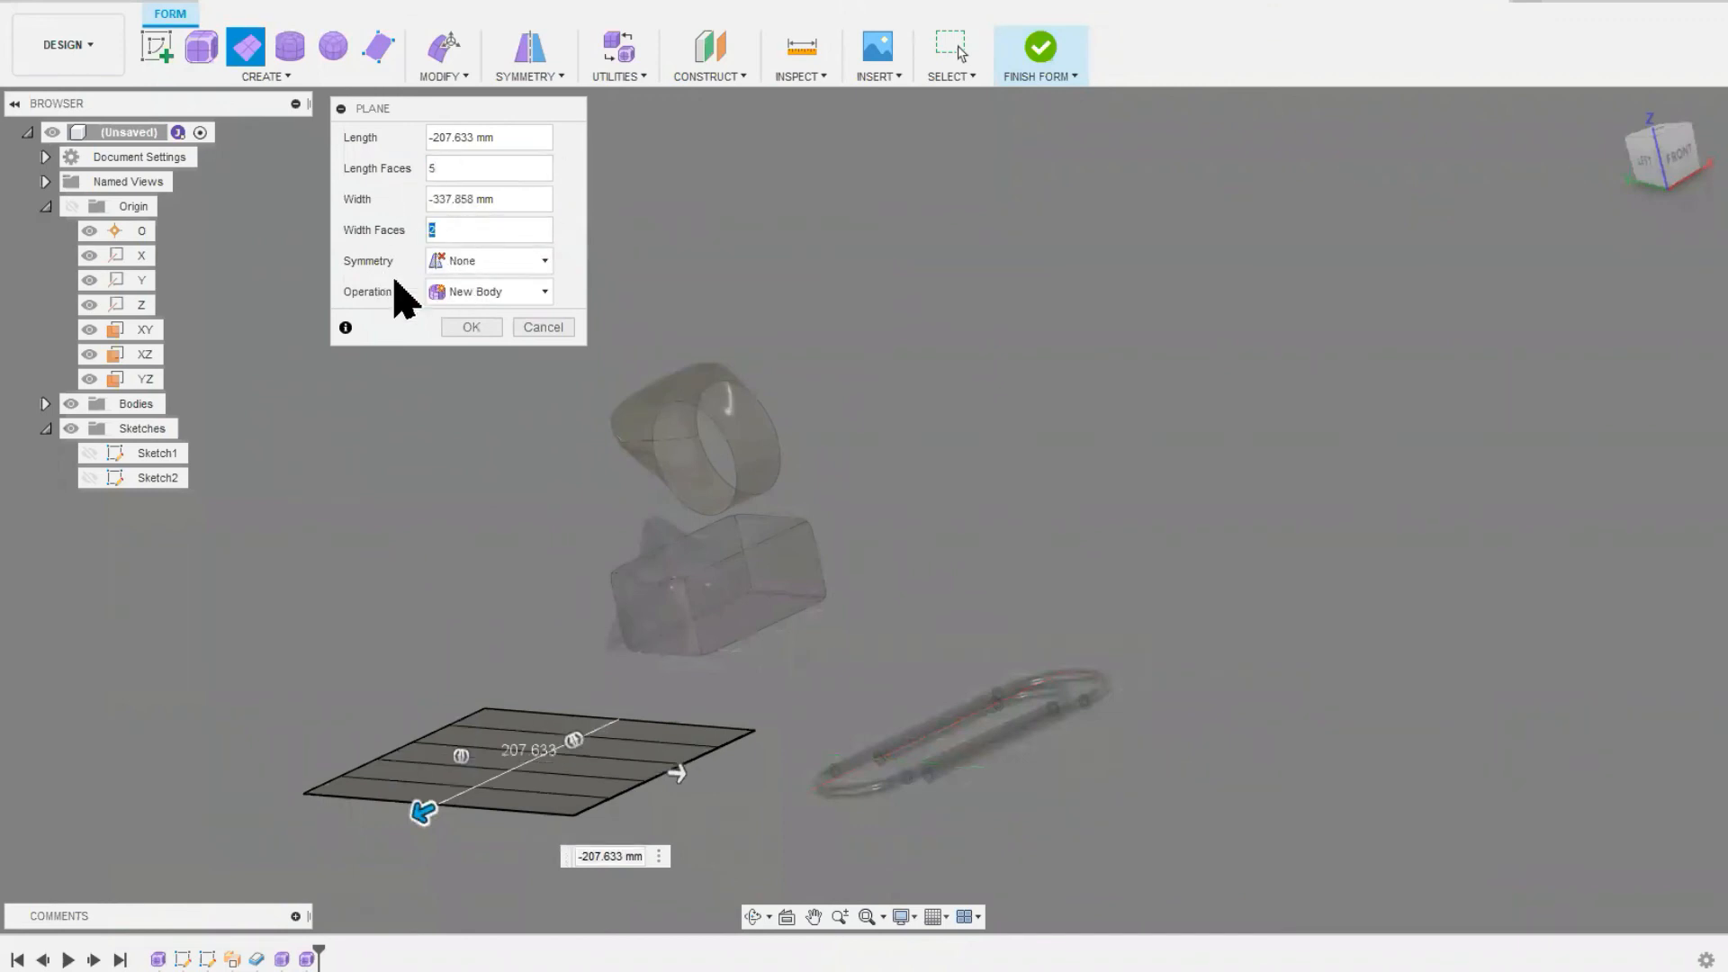
{"action": "type", "text": "7"}
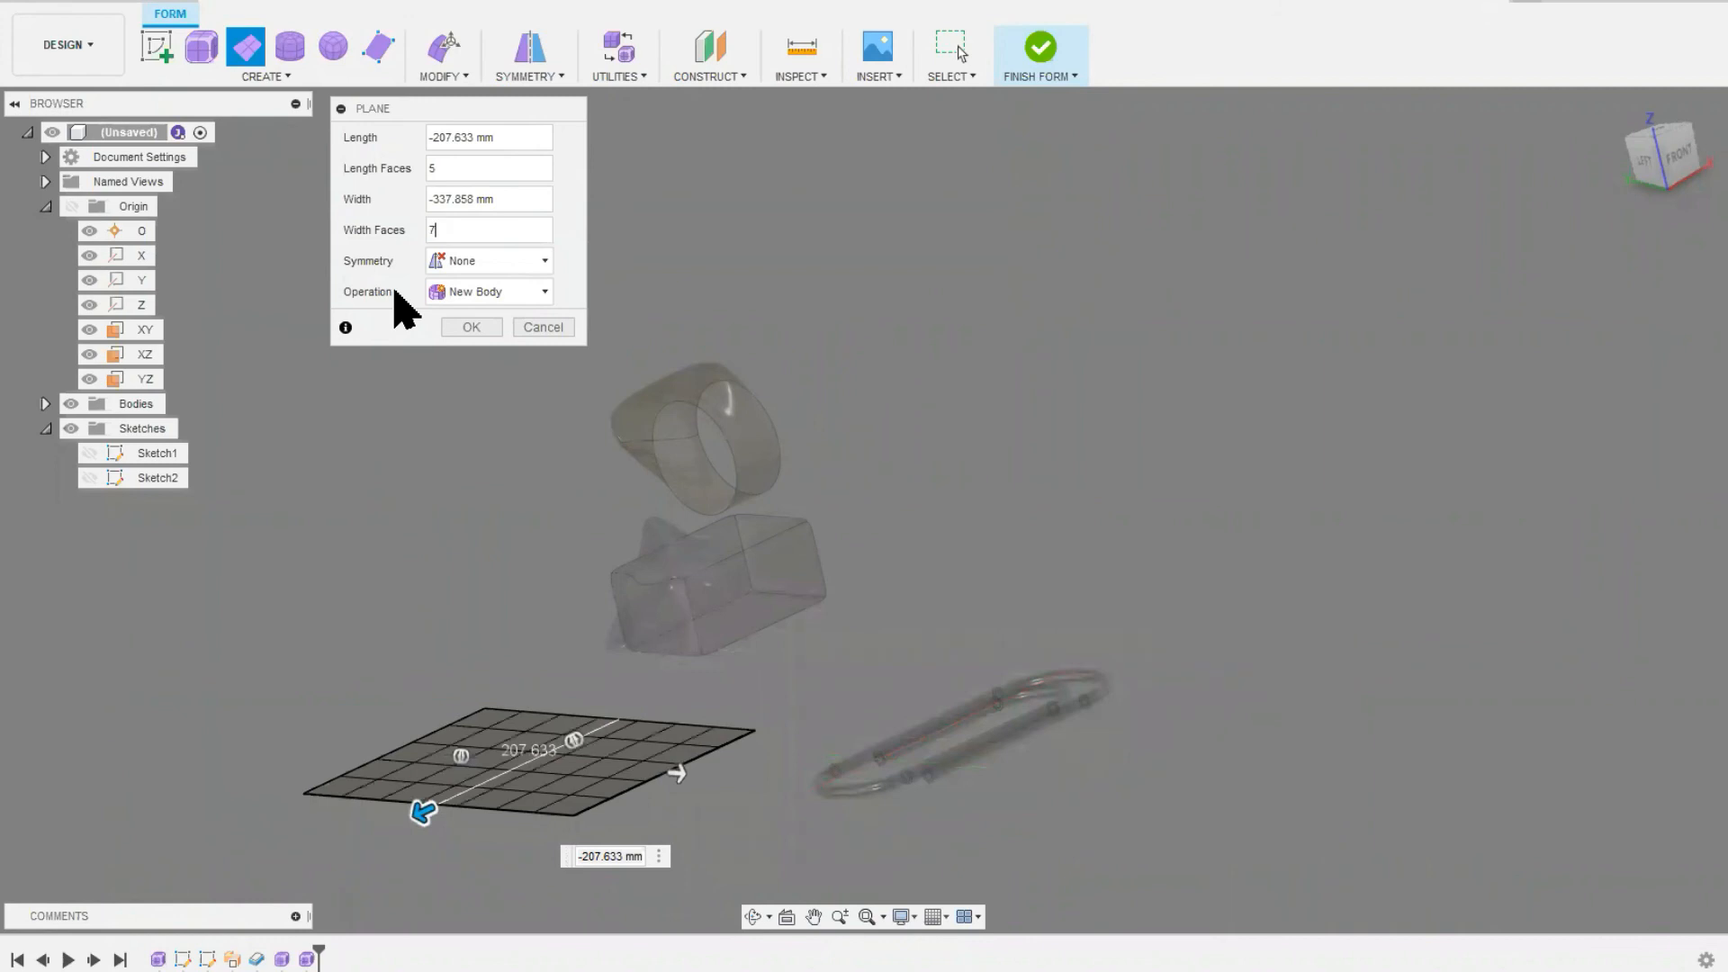
{"action": "left_click", "coordinate": [470, 329]}
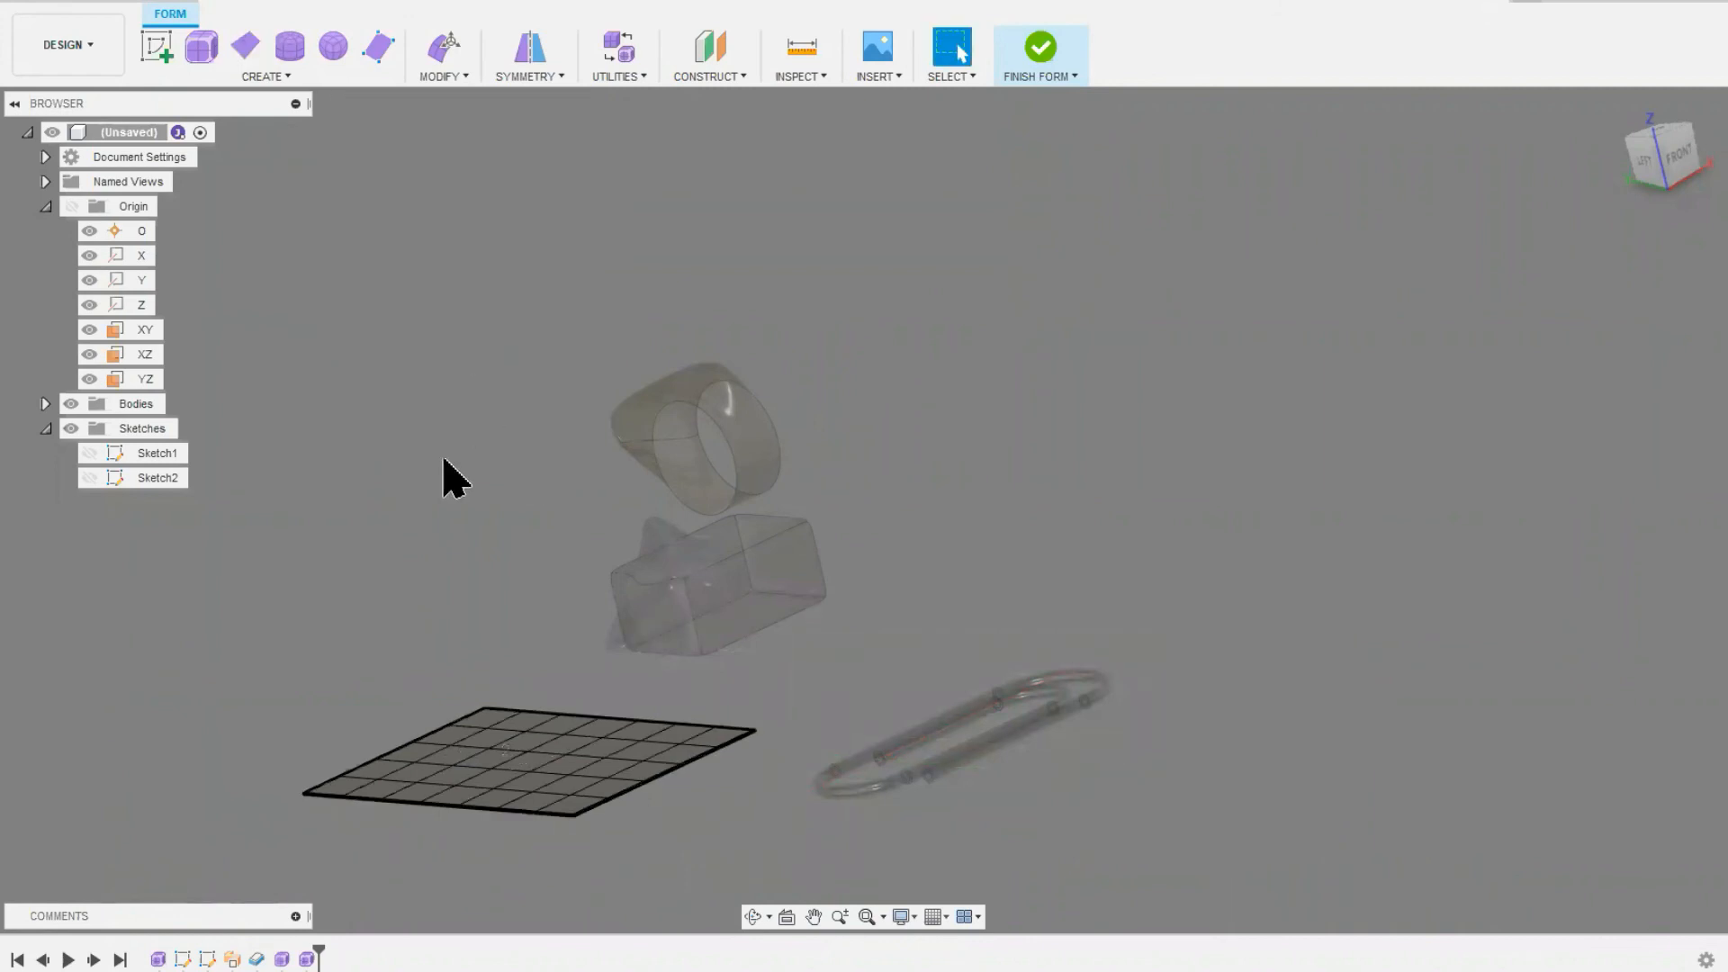
Step: Apply internal mirror symmetry to the plane using two matching faces on opposite sides of its middle column
{"action": "middle_click_drag", "start_coordinate": [436, 656], "coordinate": [513, 558]}
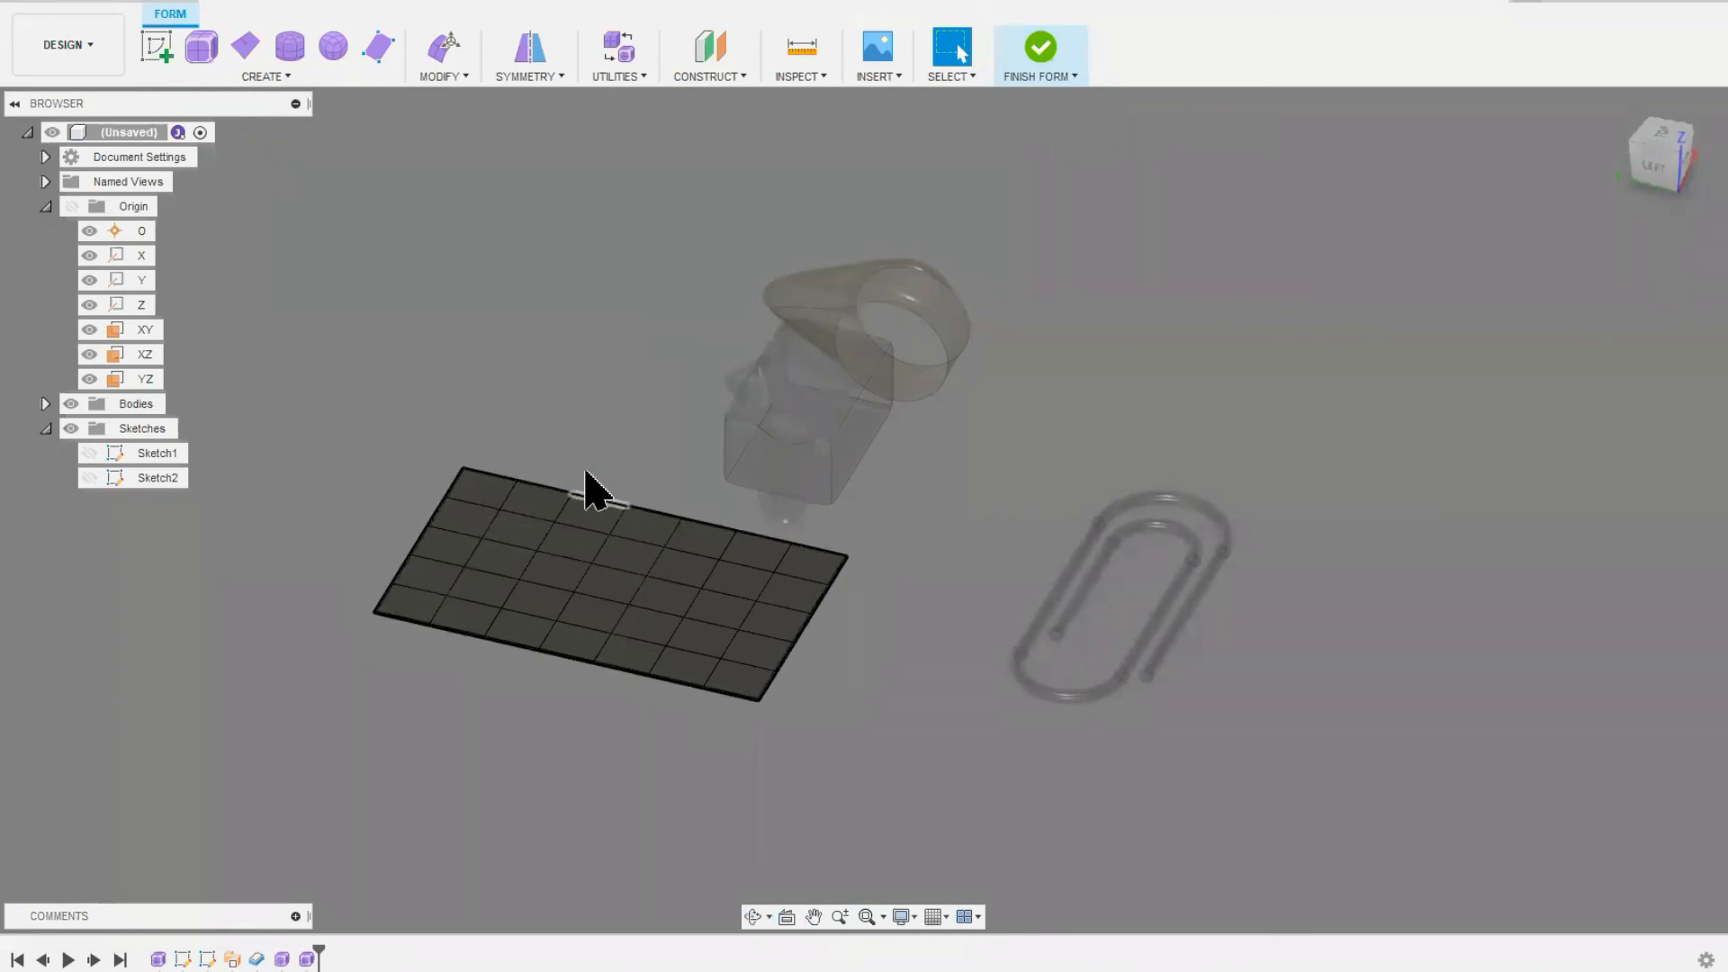
{"action": "left_click", "coordinate": [527, 50]}
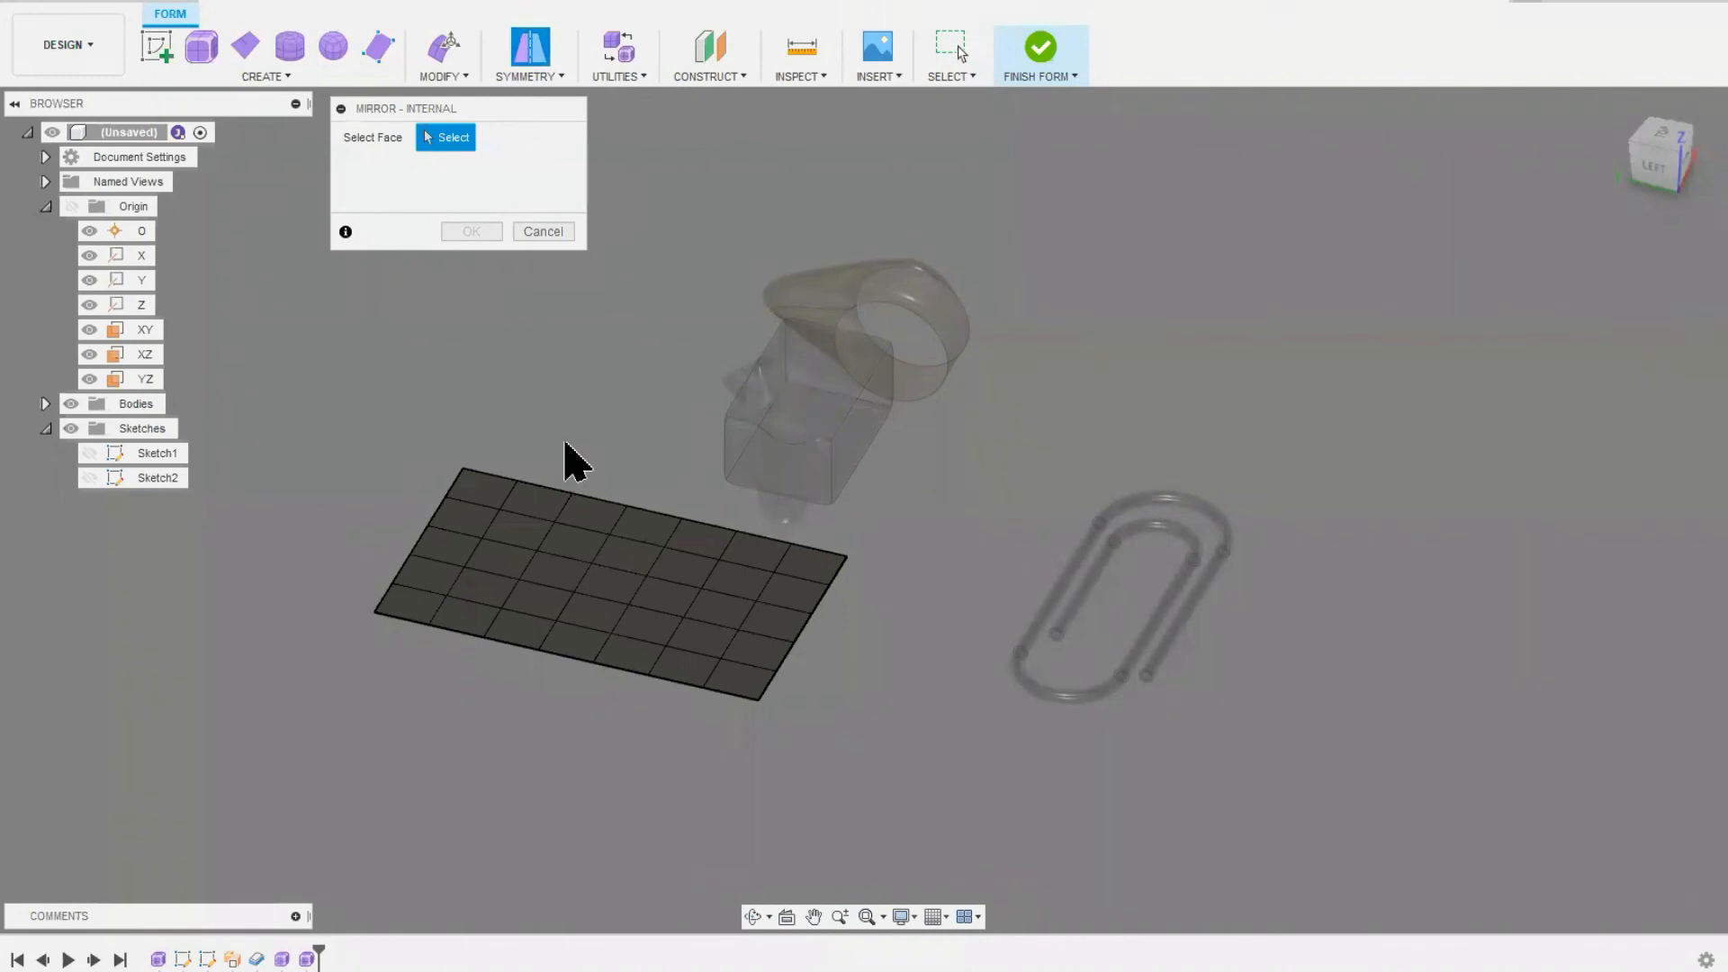
{"action": "left_click", "coordinate": [677, 573]}
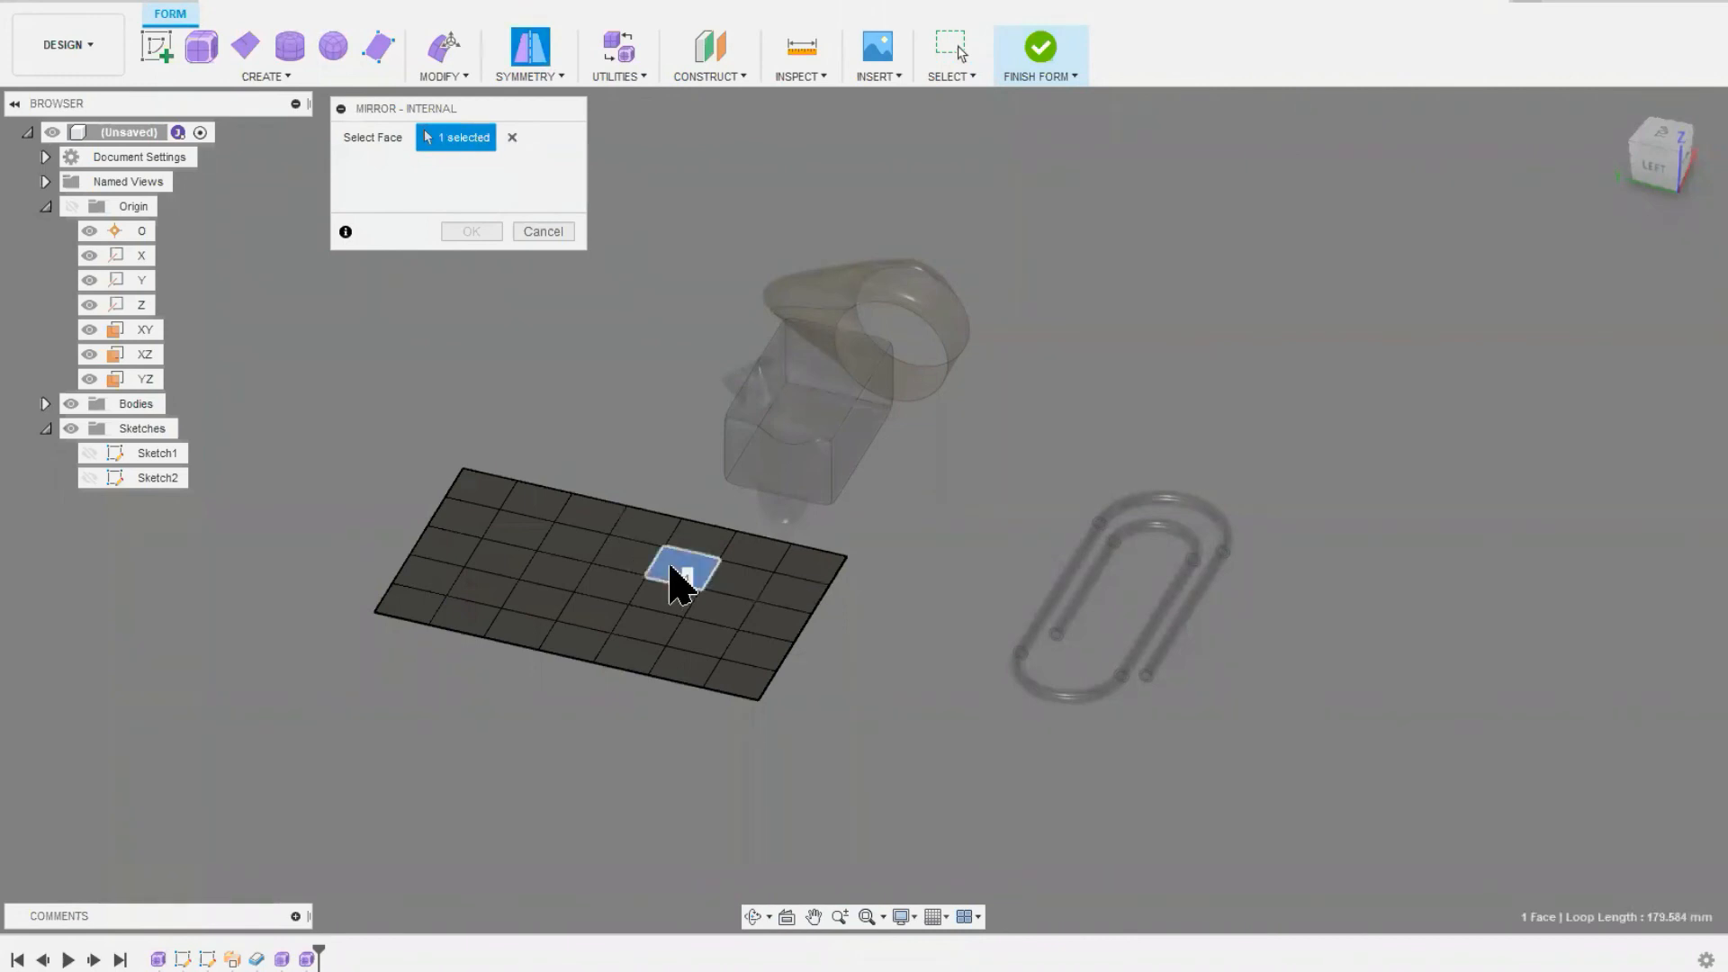
{"action": "left_click", "coordinate": [579, 559]}
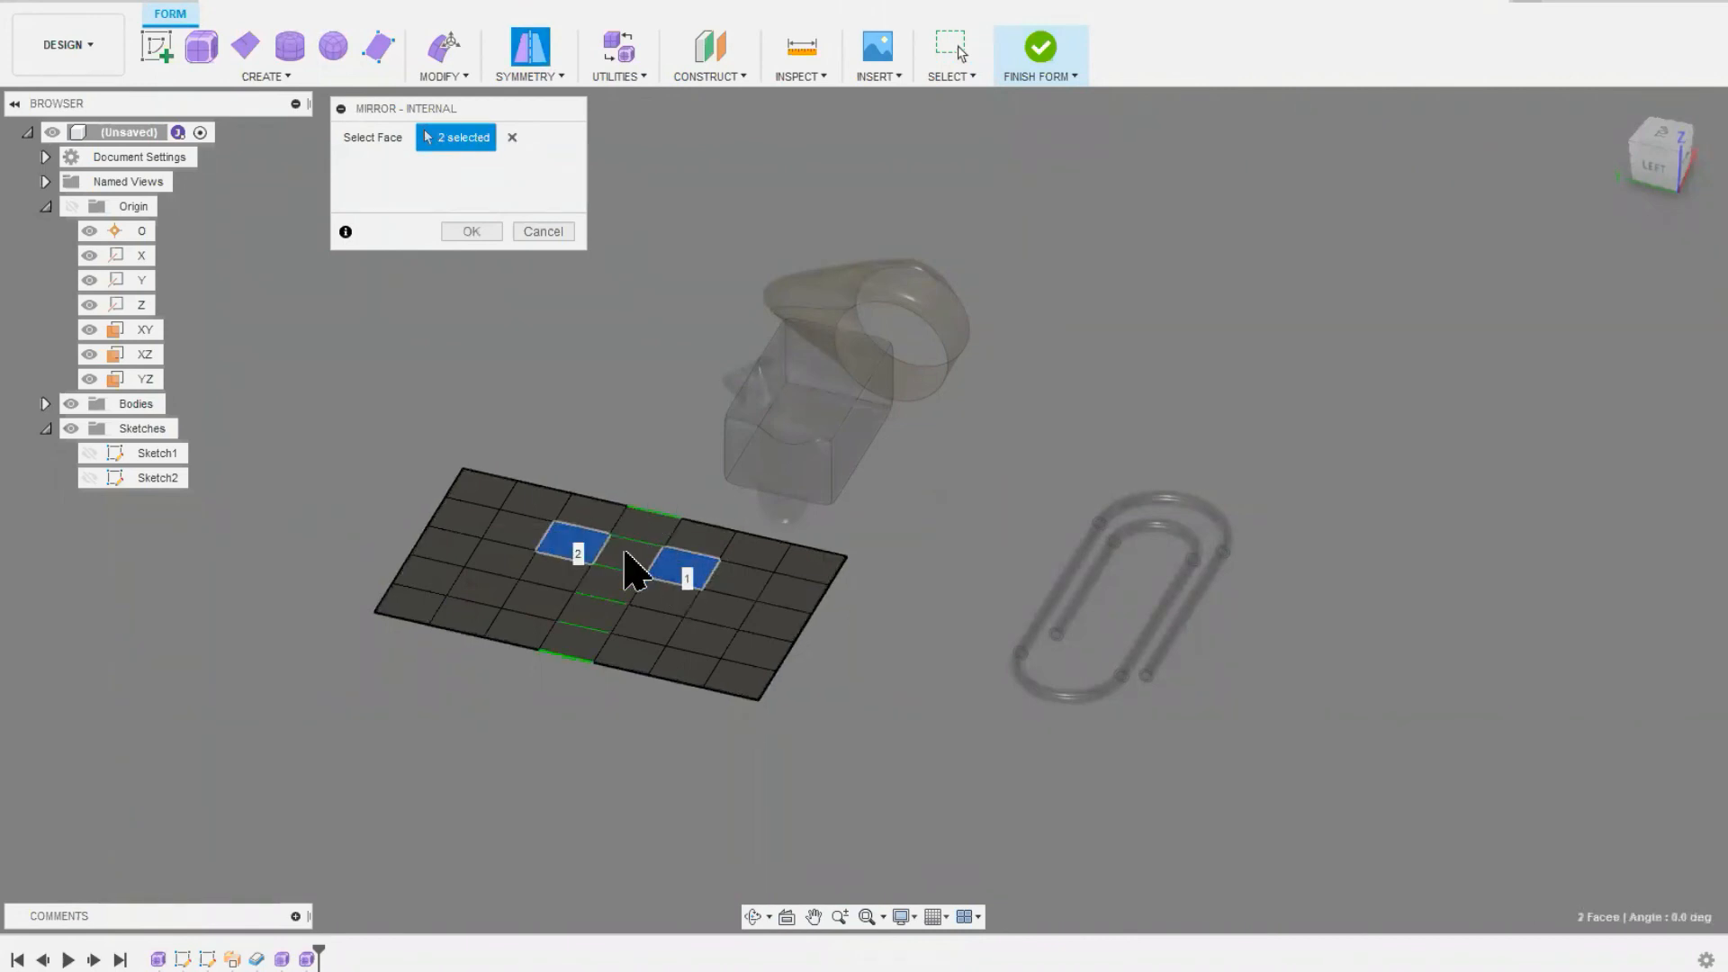
{"action": "left_click", "coordinate": [471, 232]}
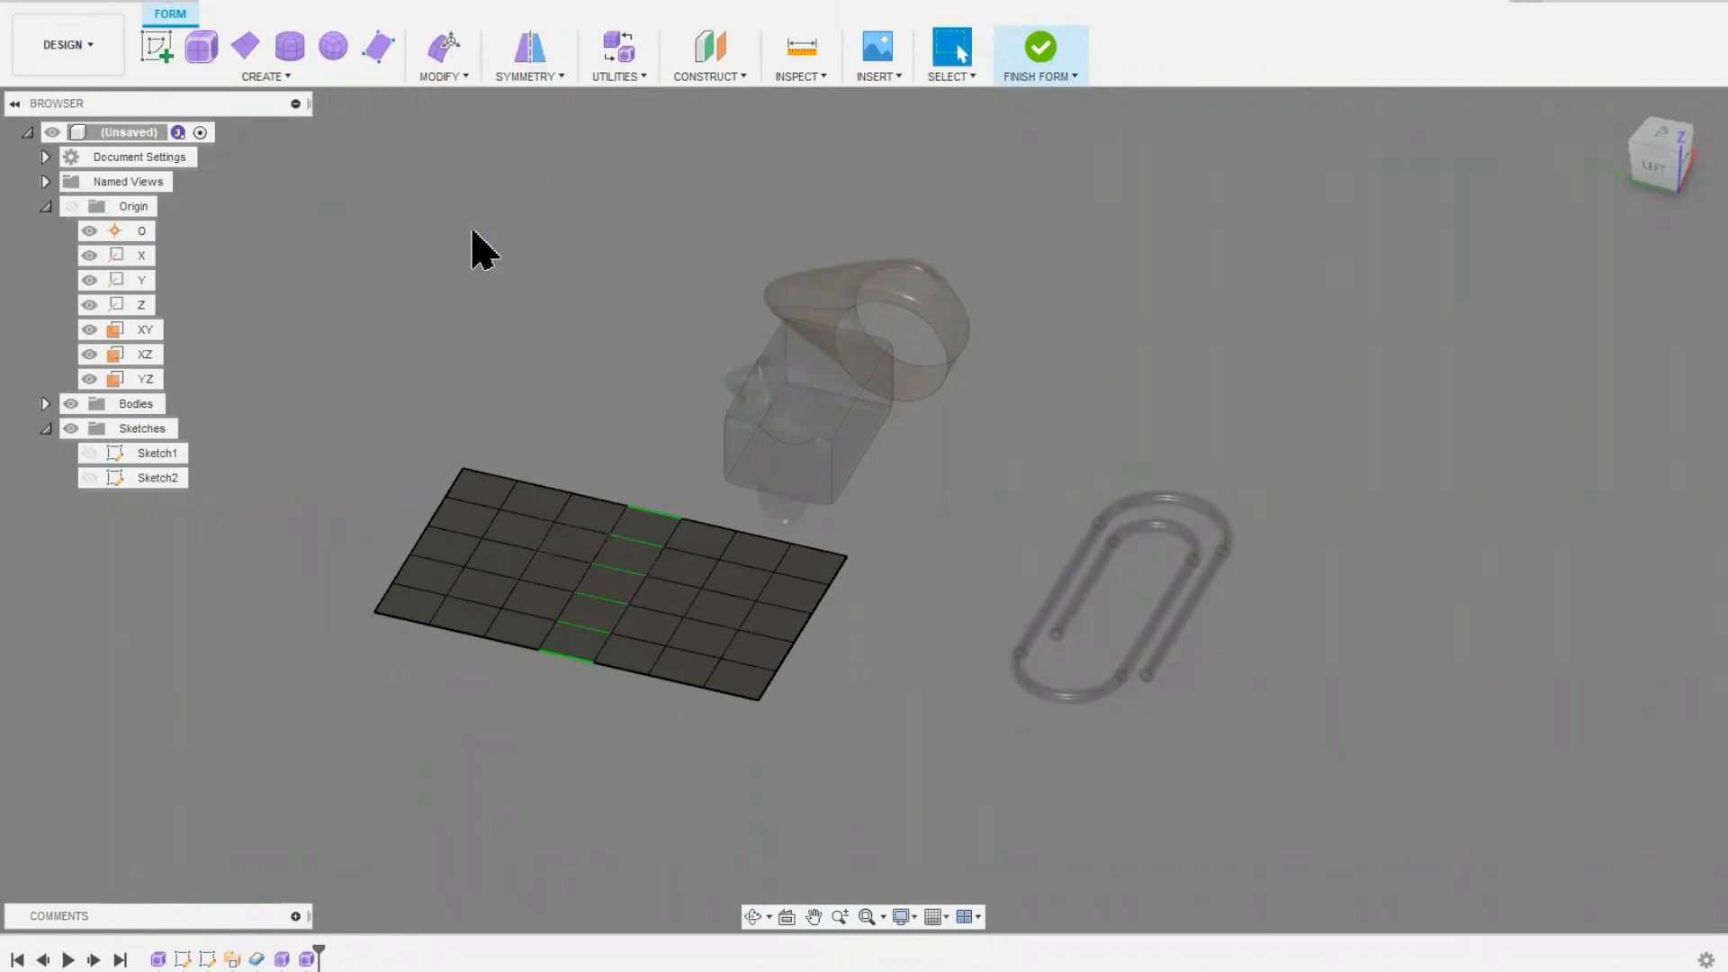
Step: Raise one interior face of the mirrored plane about 82 mm with Edit Form
{"action": "left_click", "coordinate": [444, 47]}
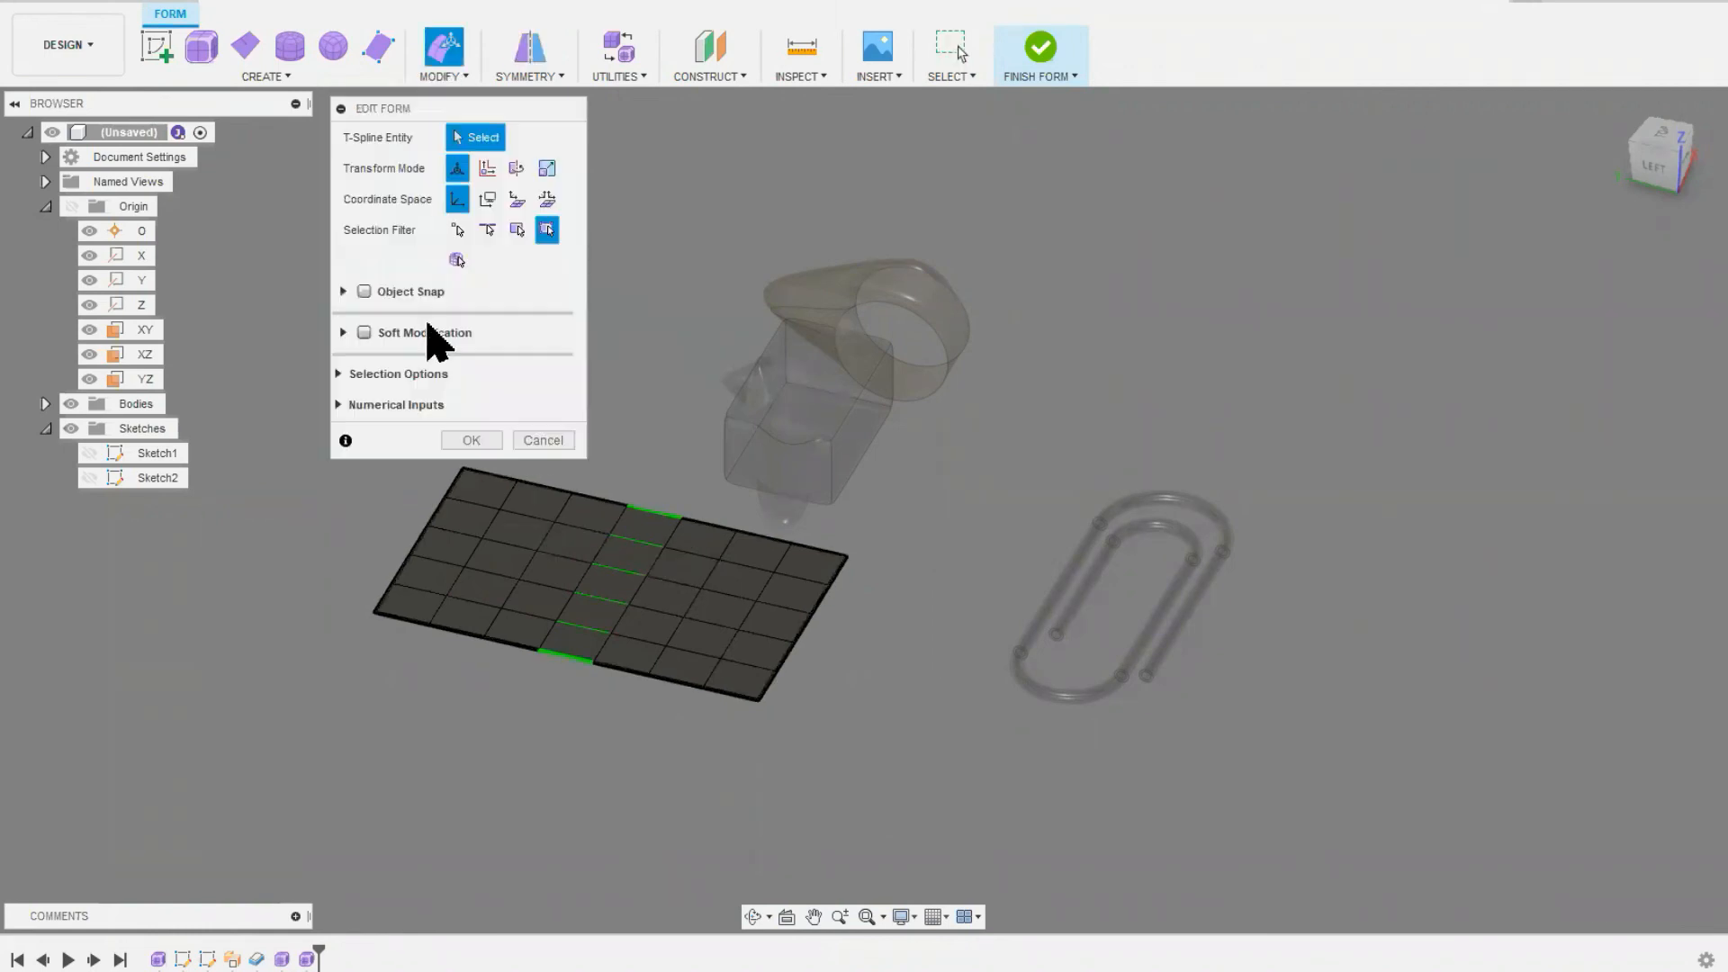
{"action": "left_click", "coordinate": [725, 610]}
{"action": "left_click_drag", "start_coordinate": [719, 567], "coordinate": [714, 482]}
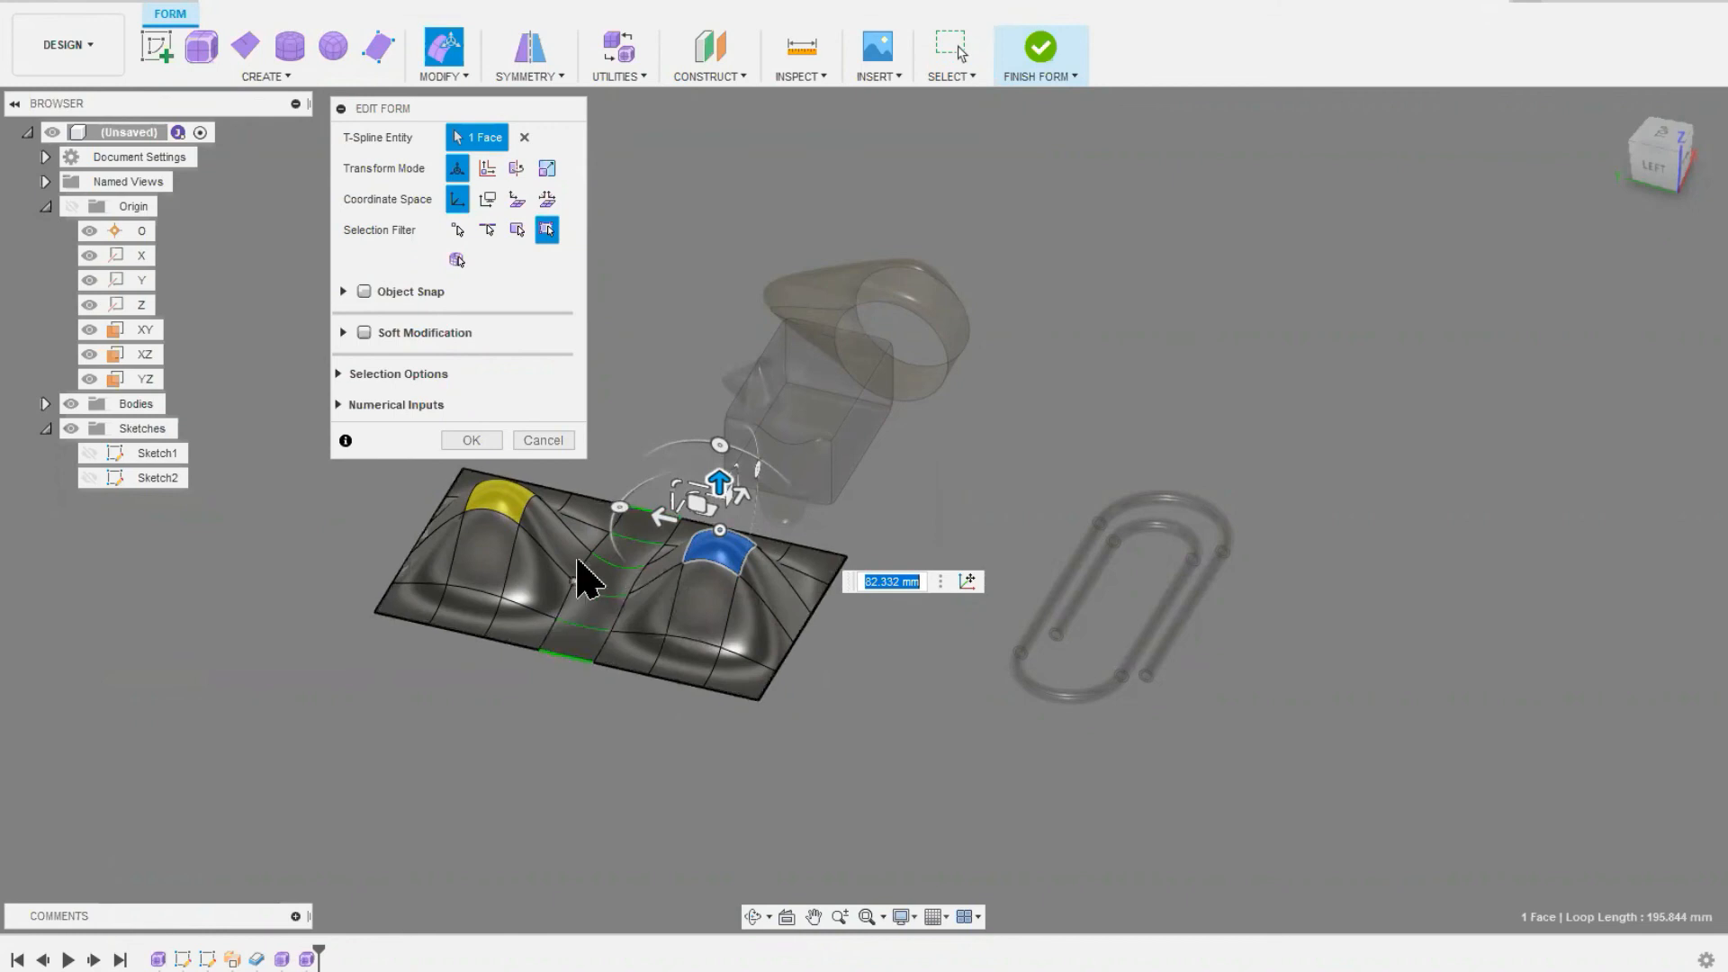
{"action": "scroll", "coordinate": [612, 620], "scroll_direction": "up", "scroll_amount": 1}
{"action": "middle_click_drag", "start_coordinate": [612, 619], "coordinate": [596, 690]}
Step: Shift the raised face about 18.7 mm away from the symmetry line, rotate it about 109 degrees, move it about 26 mm, and accept
{"action": "left_click_drag", "start_coordinate": [734, 558], "coordinate": [700, 572]}
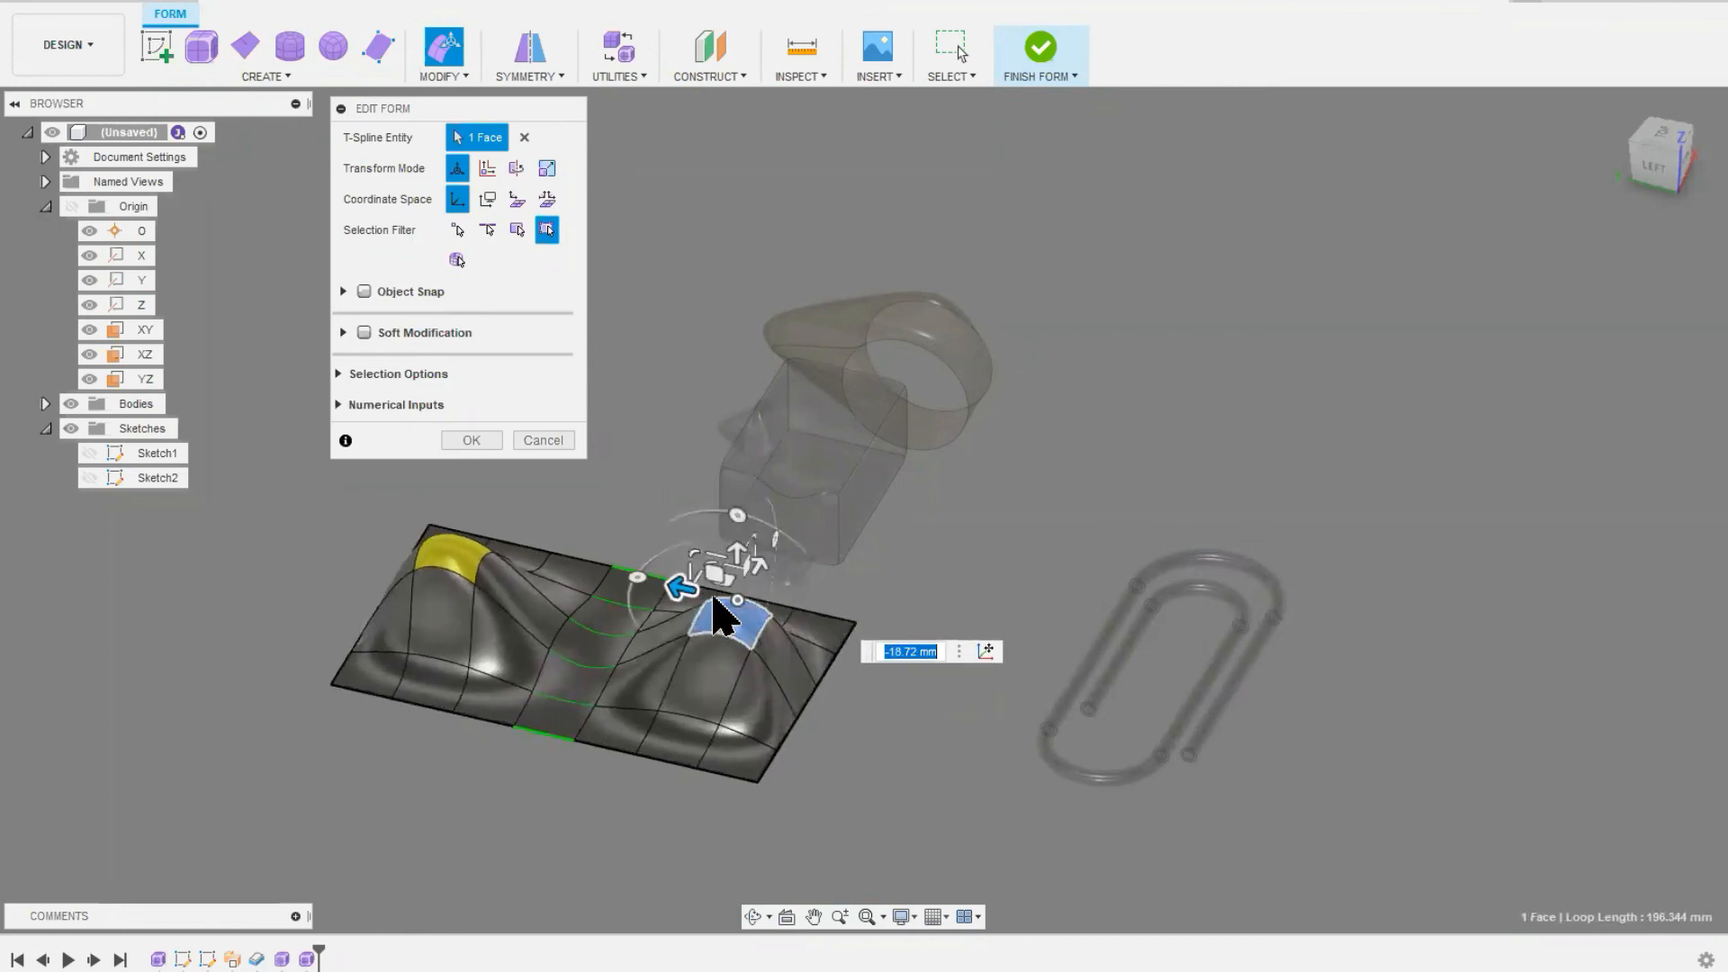
{"action": "left_click_drag", "start_coordinate": [692, 577], "coordinate": [725, 663]}
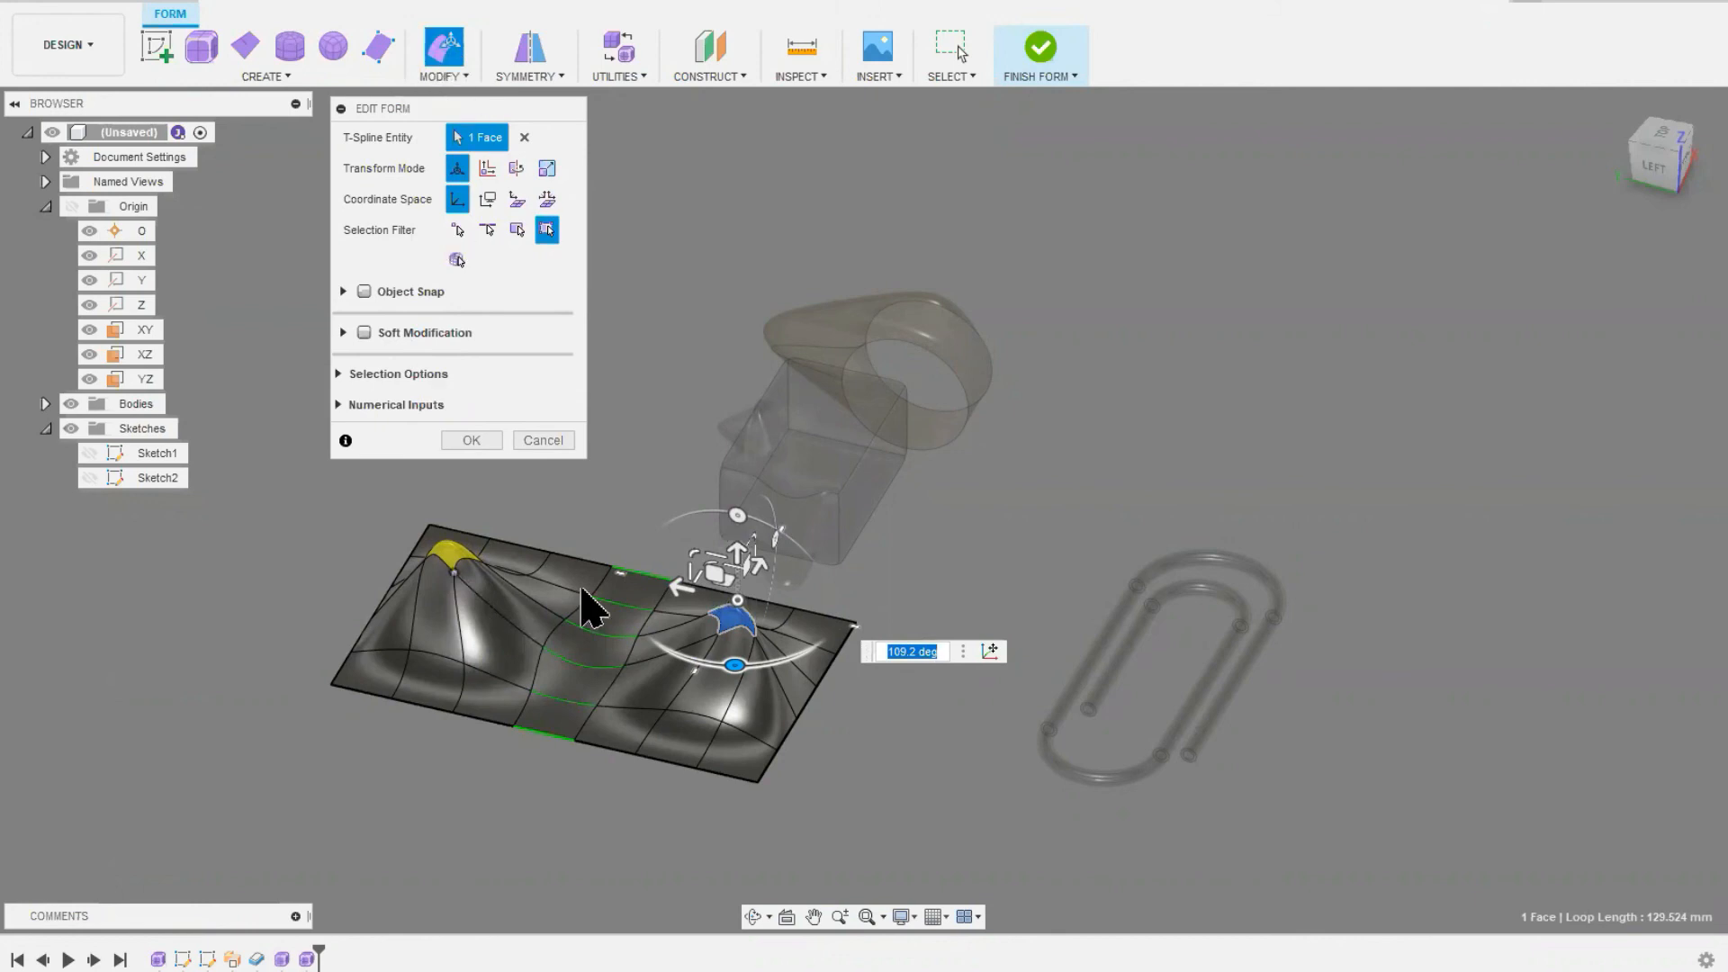
{"action": "mouse_move", "coordinate": [746, 536]}
{"action": "left_mouse_down"}
{"action": "mouse_move", "coordinate": [714, 446]}
{"action": "mouse_move", "coordinate": [684, 829]}
{"action": "mouse_move", "coordinate": [677, 552]}
{"action": "mouse_move", "coordinate": [802, 586]}
{"action": "mouse_move", "coordinate": [805, 604]}
{"action": "mouse_move", "coordinate": [617, 532]}
{"action": "mouse_move", "coordinate": [700, 531]}
{"action": "mouse_move", "coordinate": [677, 585]}
{"action": "mouse_move", "coordinate": [711, 549]}
{"action": "mouse_move", "coordinate": [722, 419]}
{"action": "mouse_move", "coordinate": [726, 521]}
{"action": "left_mouse_up"}
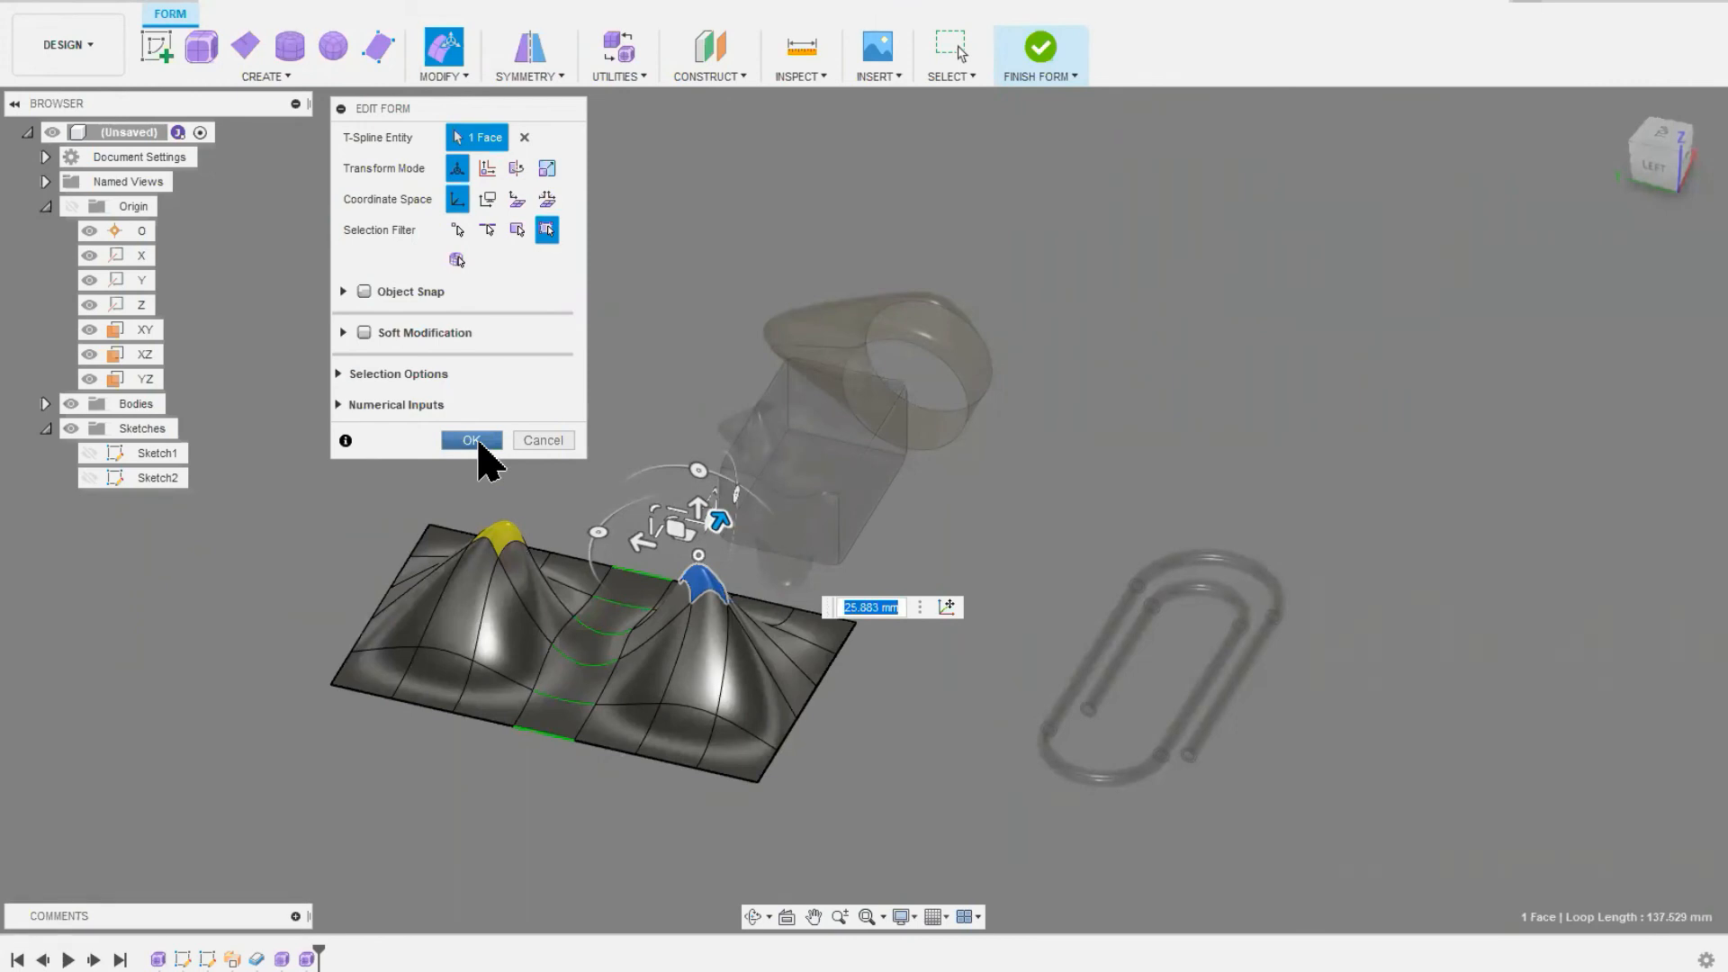
{"action": "left_click", "coordinate": [478, 443]}
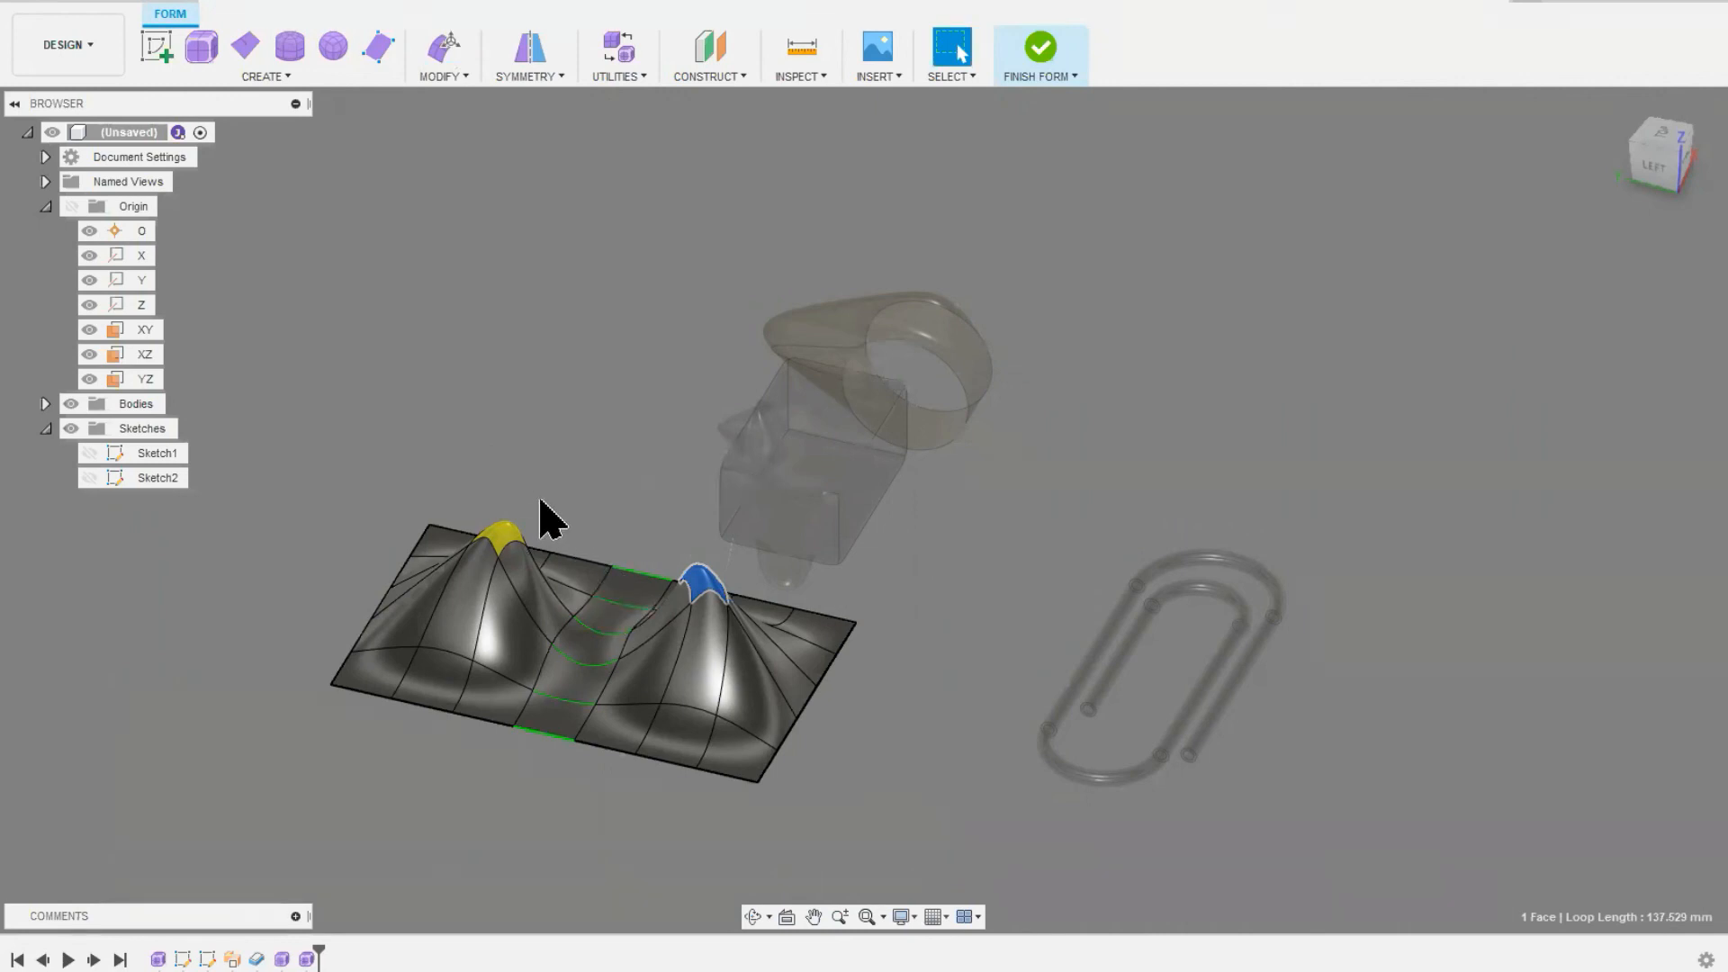
Step: Open the list of commands for modifying the form
{"action": "left_click", "coordinate": [465, 77]}
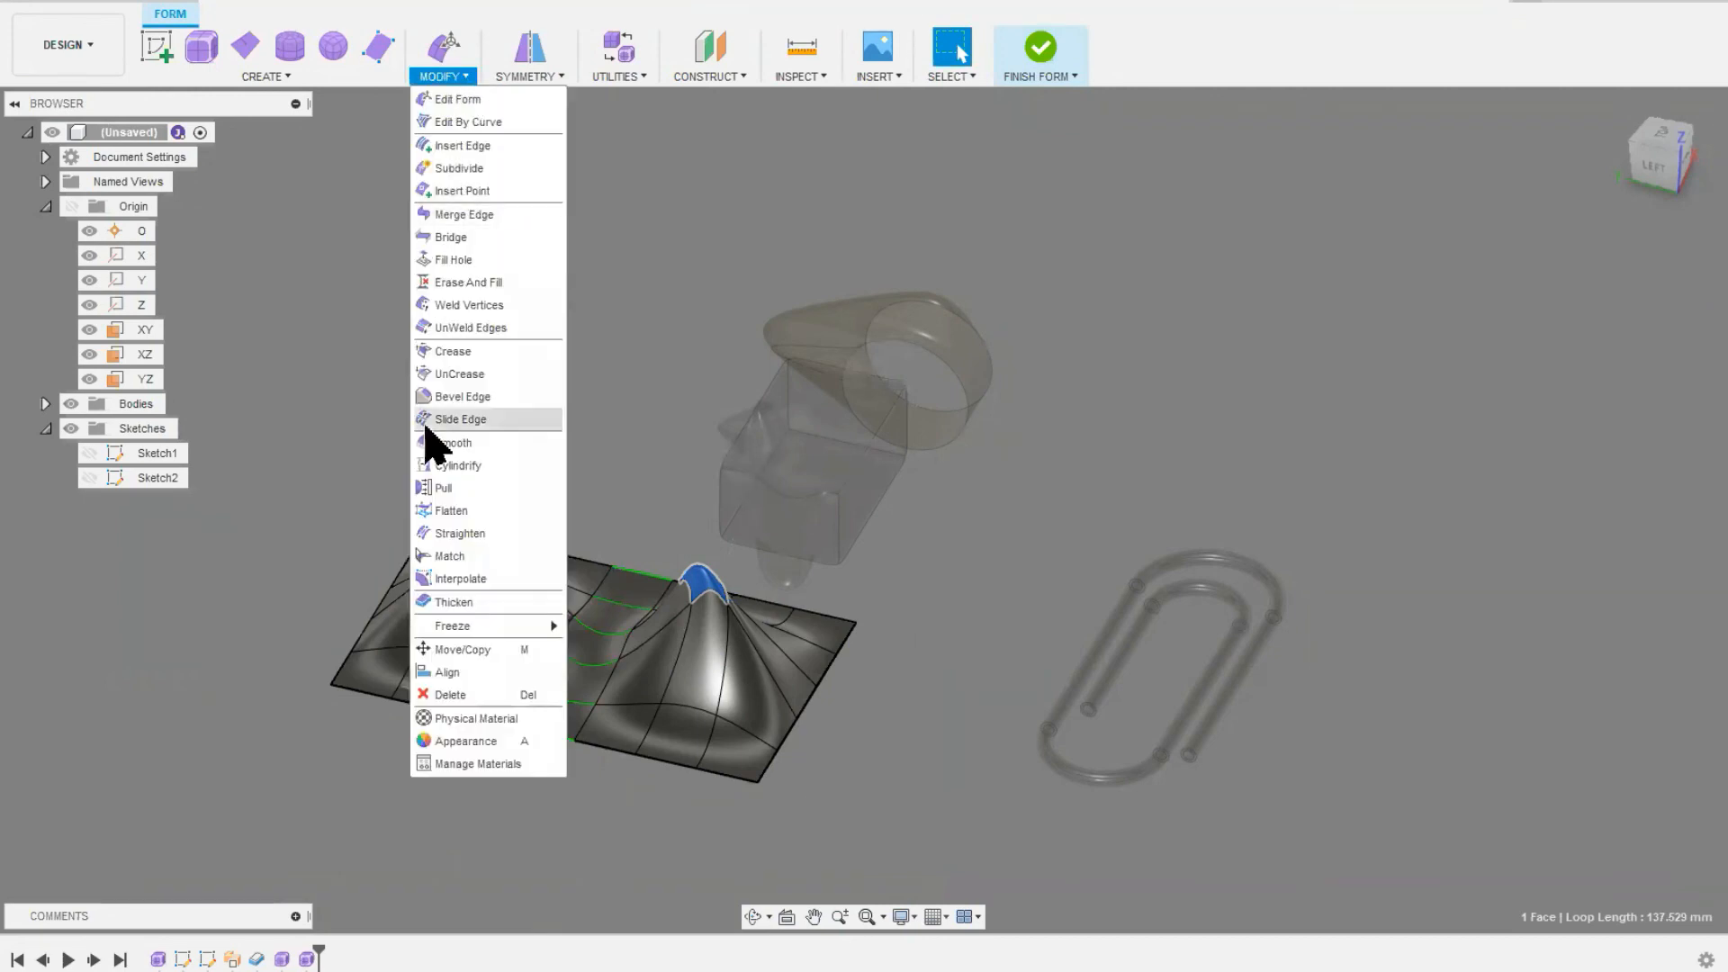
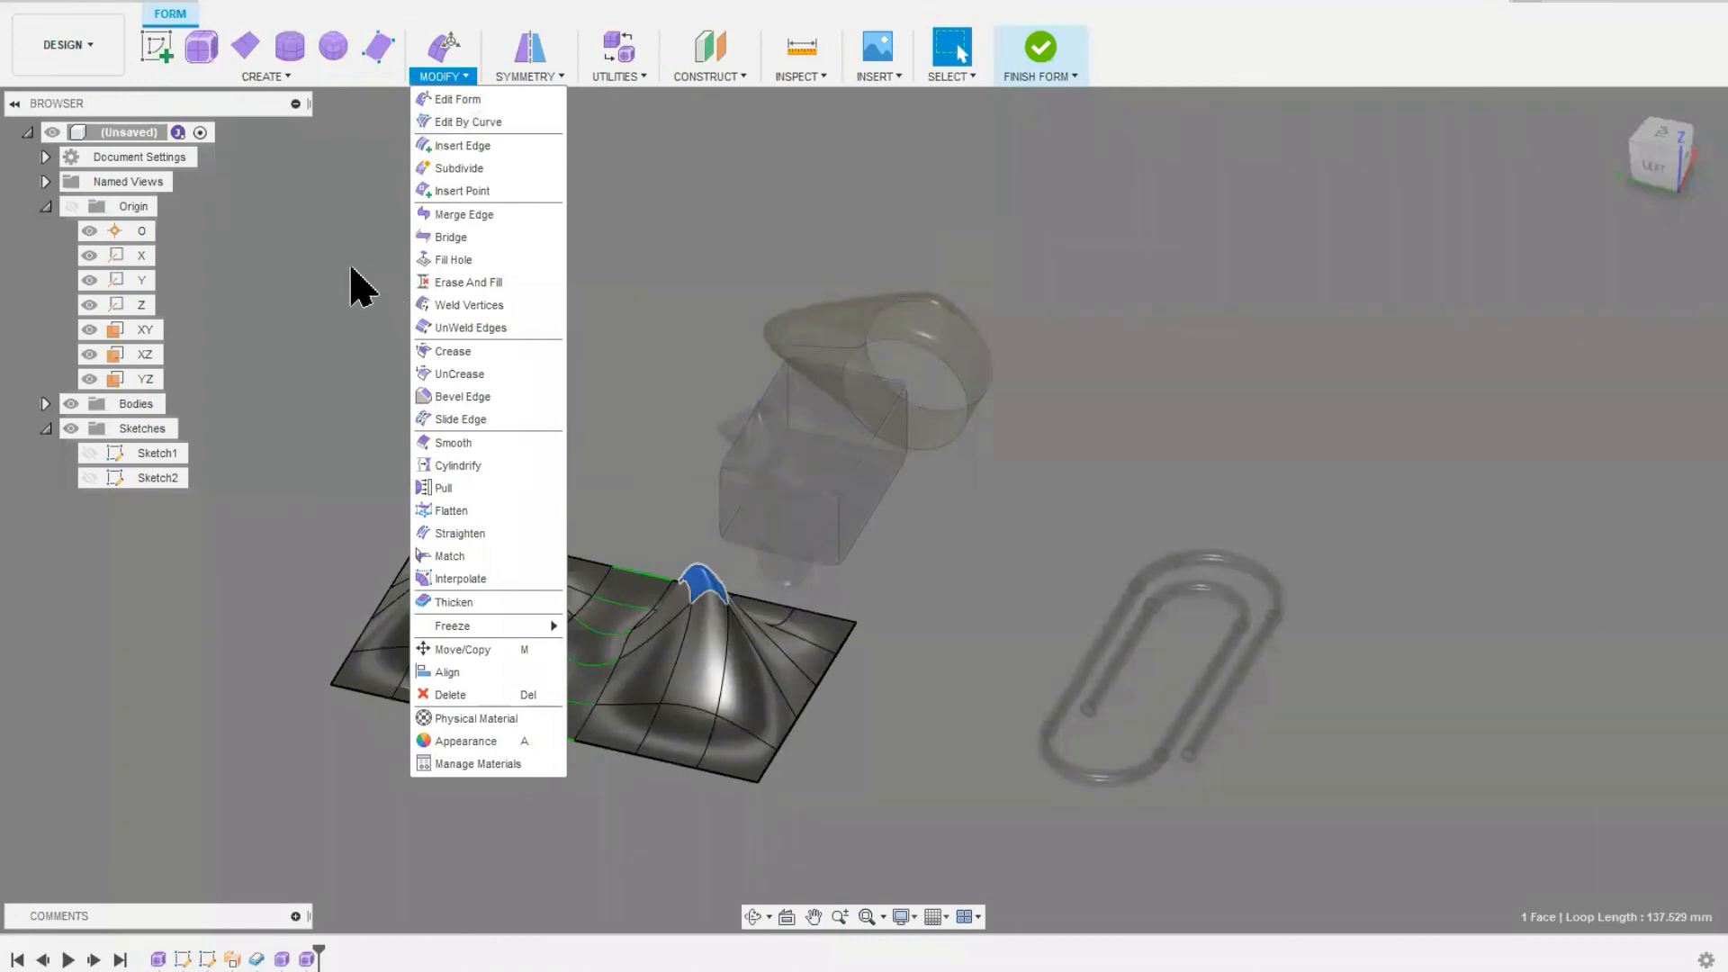
Step: Clear the selected face and look through the commands available for creating forms
{"action": "left_click", "coordinate": [350, 268]}
{"action": "left_click", "coordinate": [351, 268]}
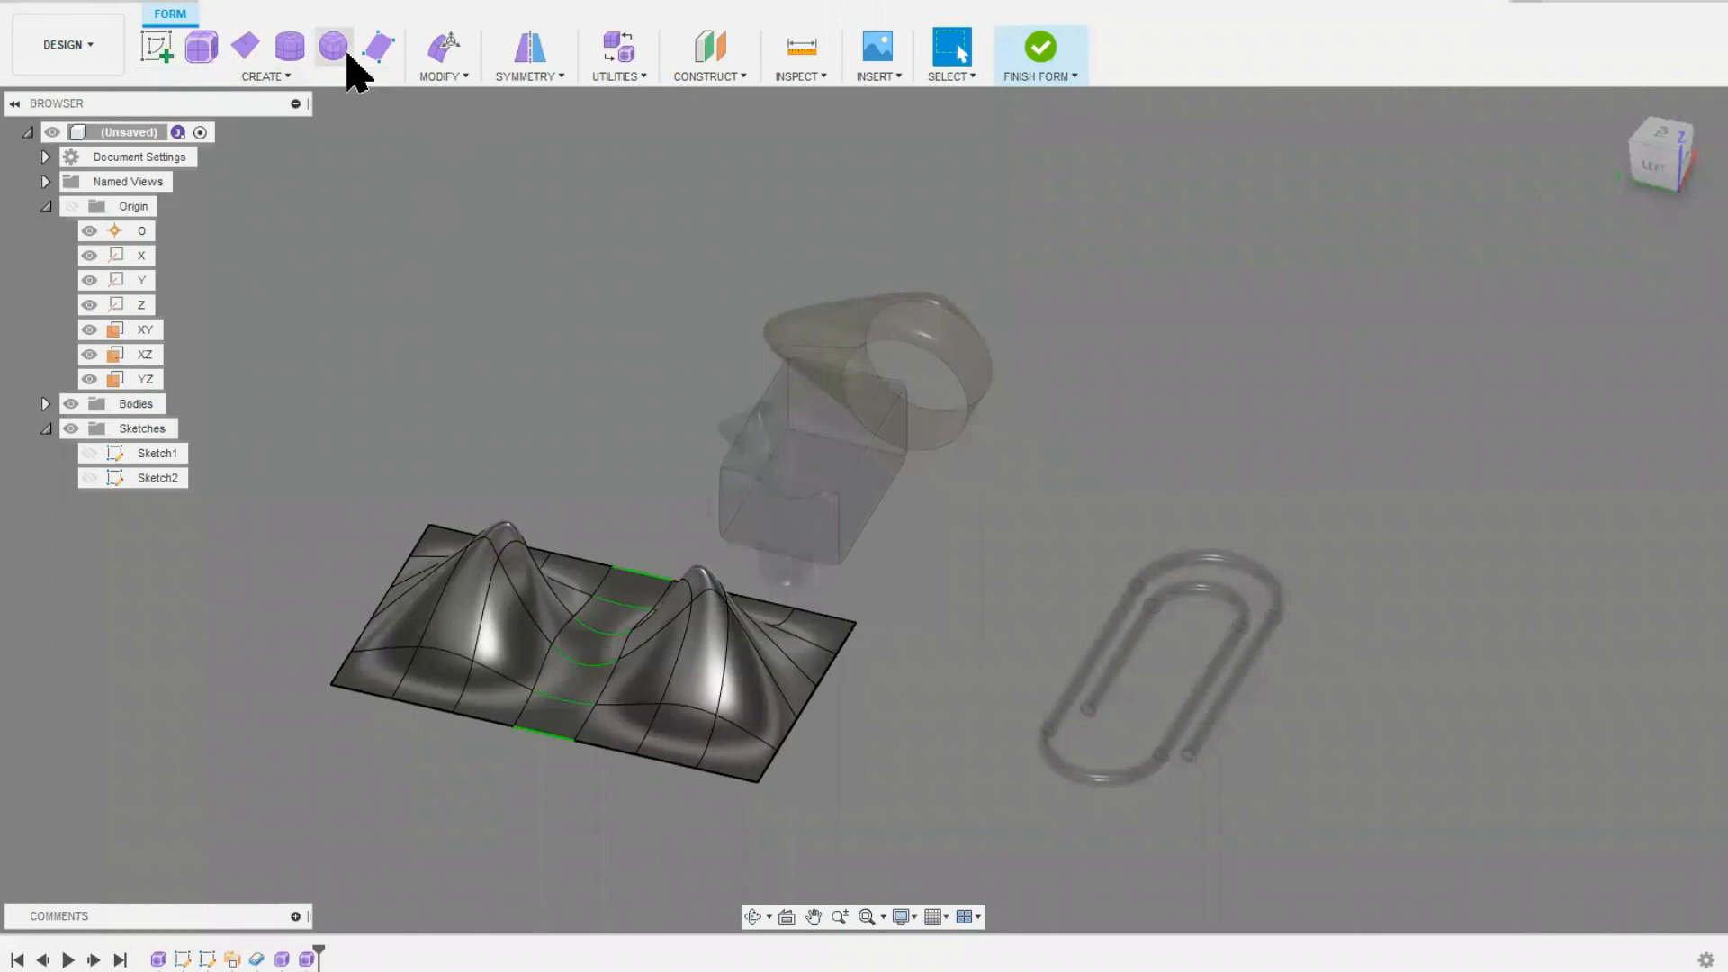
{"action": "left_click", "coordinate": [282, 77]}
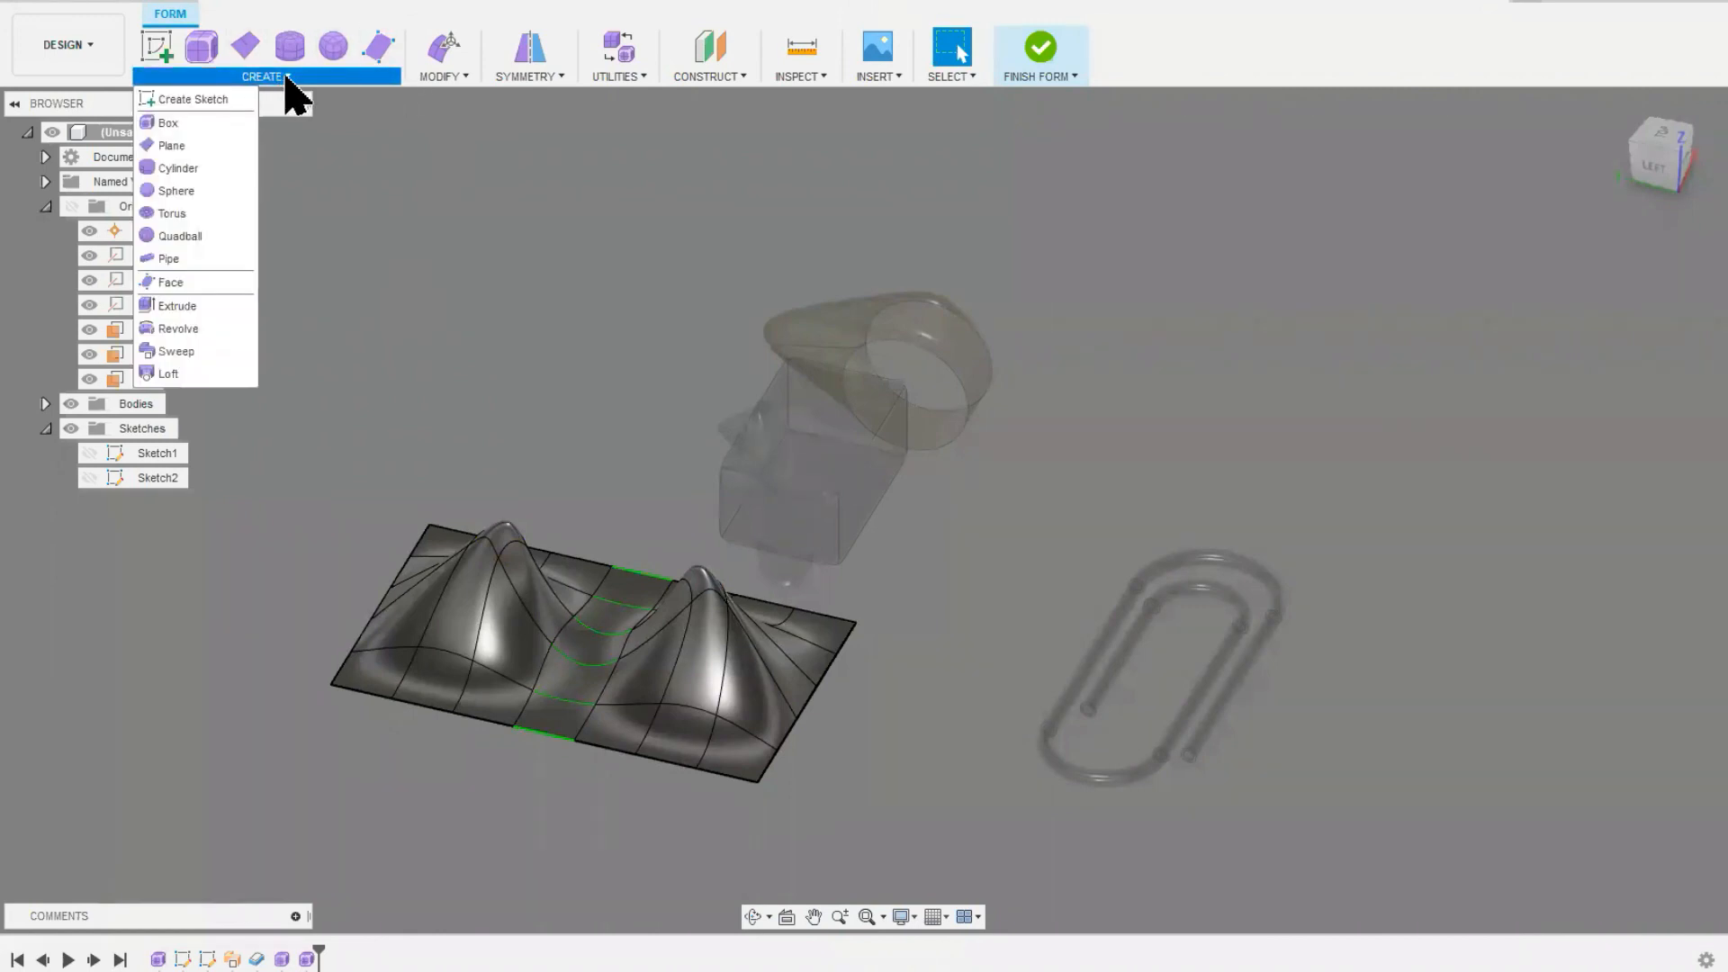
{"action": "left_click", "coordinate": [285, 80]}
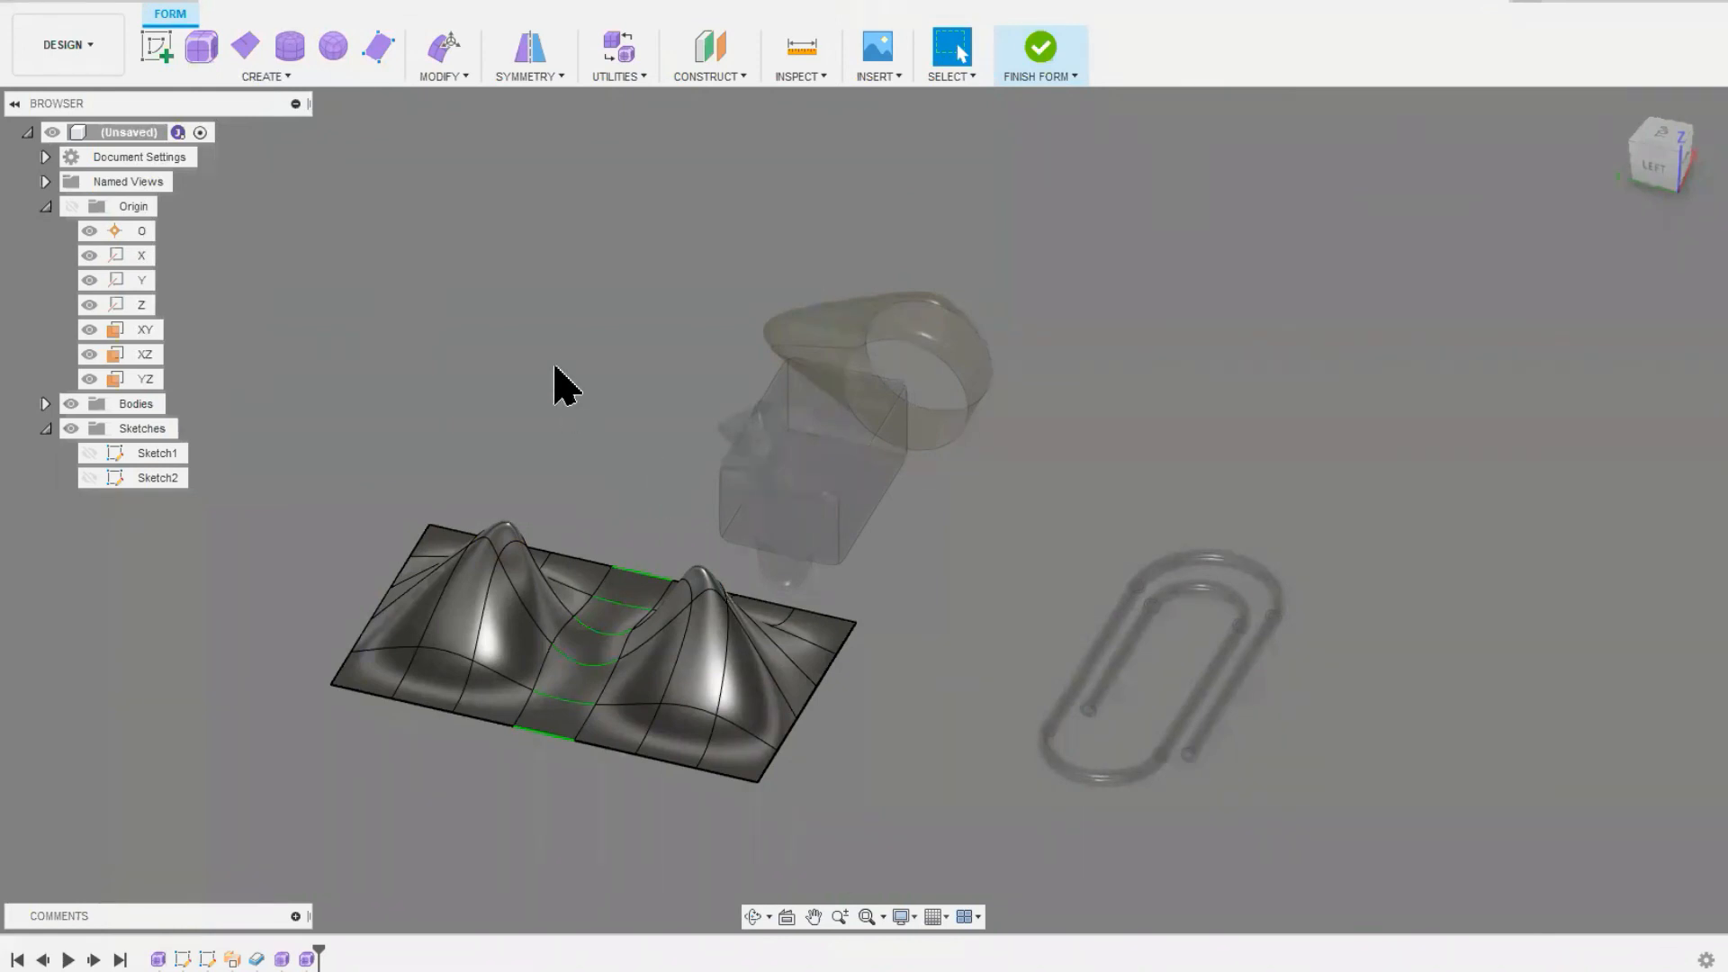
Step: Finish the form and inspect all the modelled bodies from a new angle in the solid environment
{"action": "left_click", "coordinate": [103, 43]}
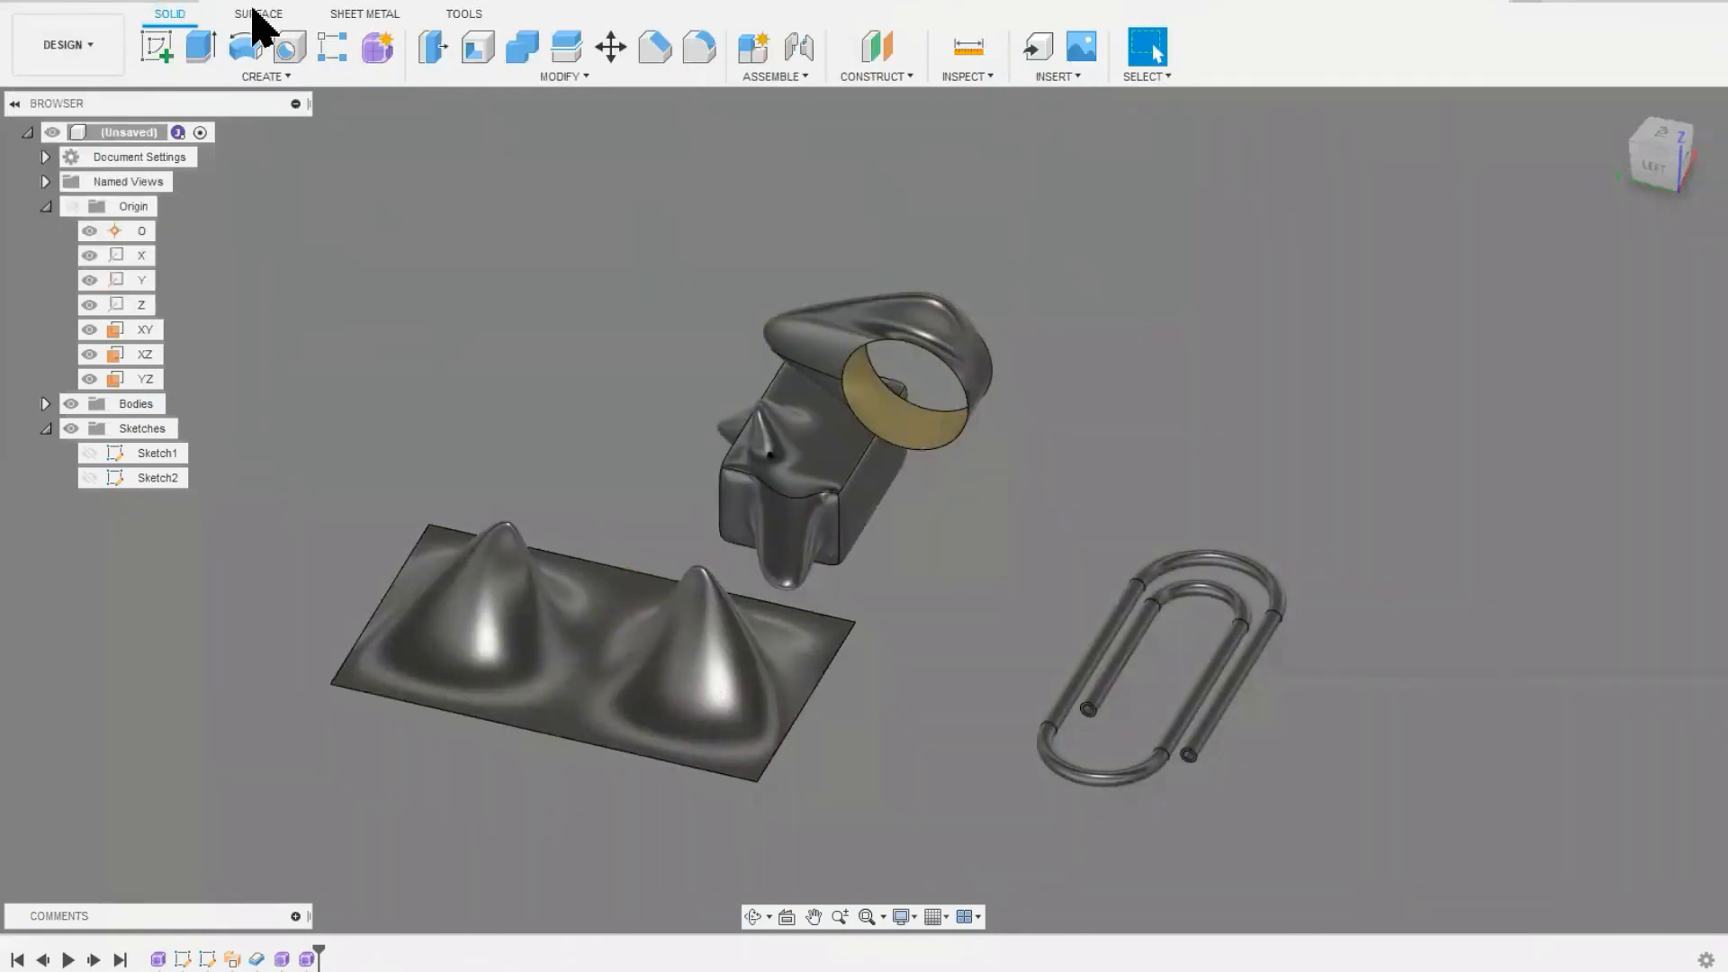
{"action": "left_click", "coordinate": [256, 13]}
{"action": "left_click", "coordinate": [171, 14]}
{"action": "middle_click_drag", "start_coordinate": [918, 581], "coordinate": [956, 586], "text": "shift"}
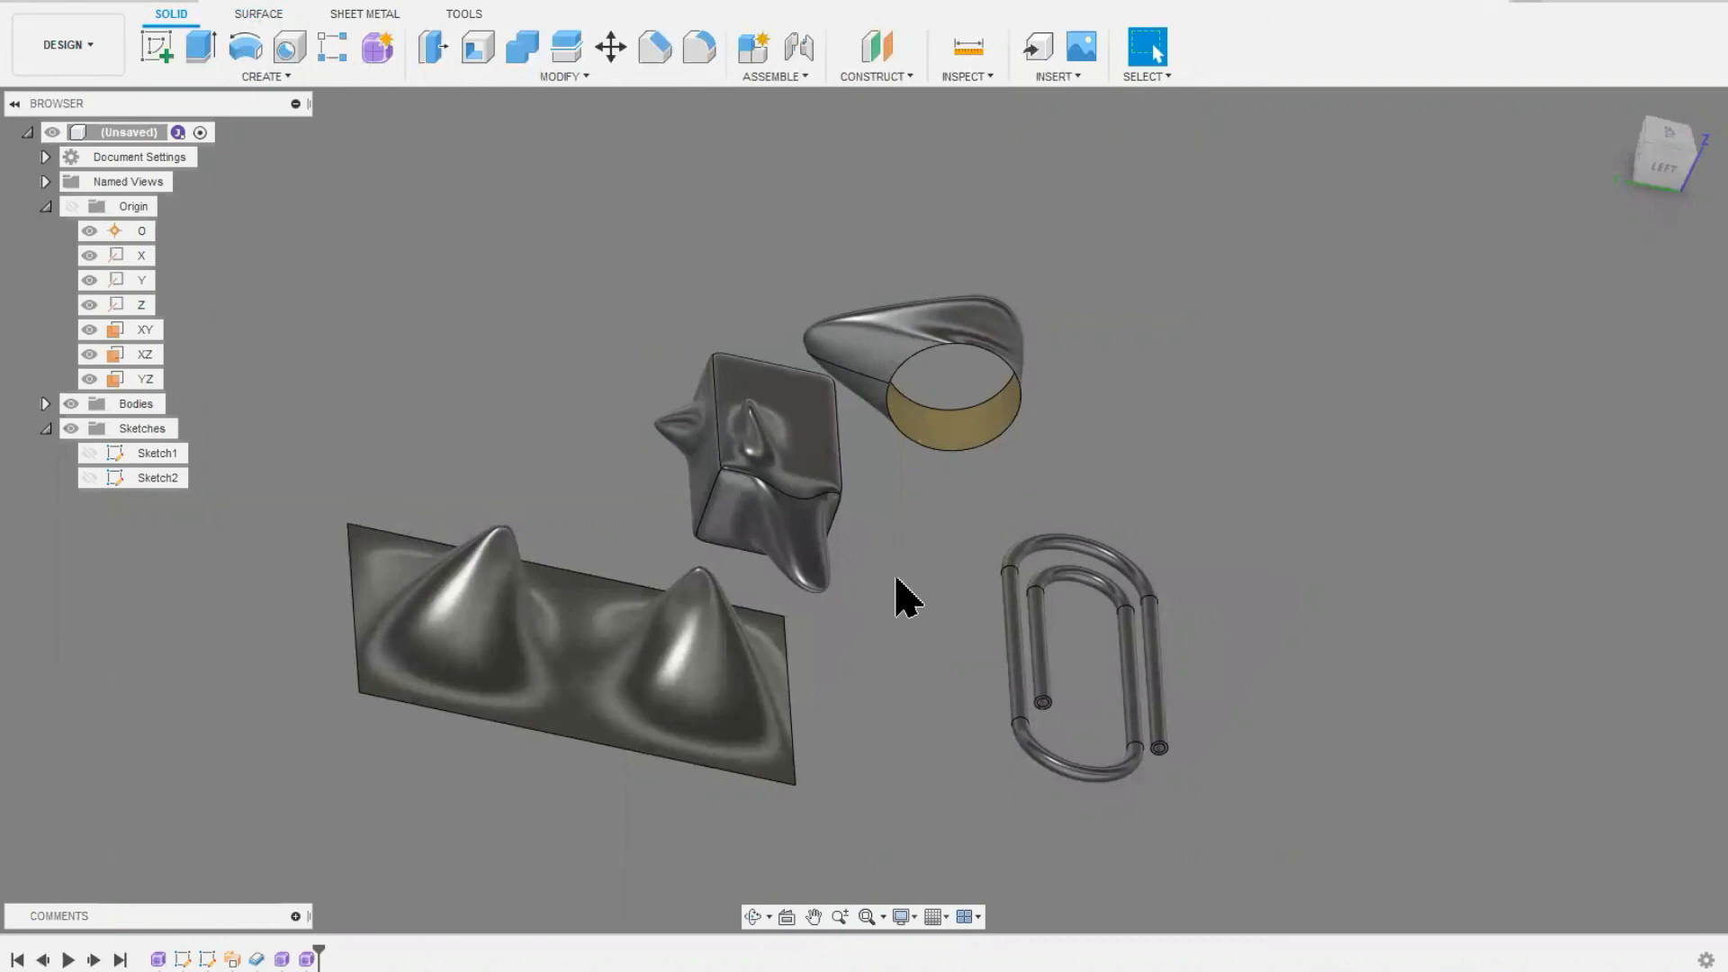
{"action": "scroll", "coordinate": [900, 598], "scroll_direction": "down", "scroll_amount": 2}
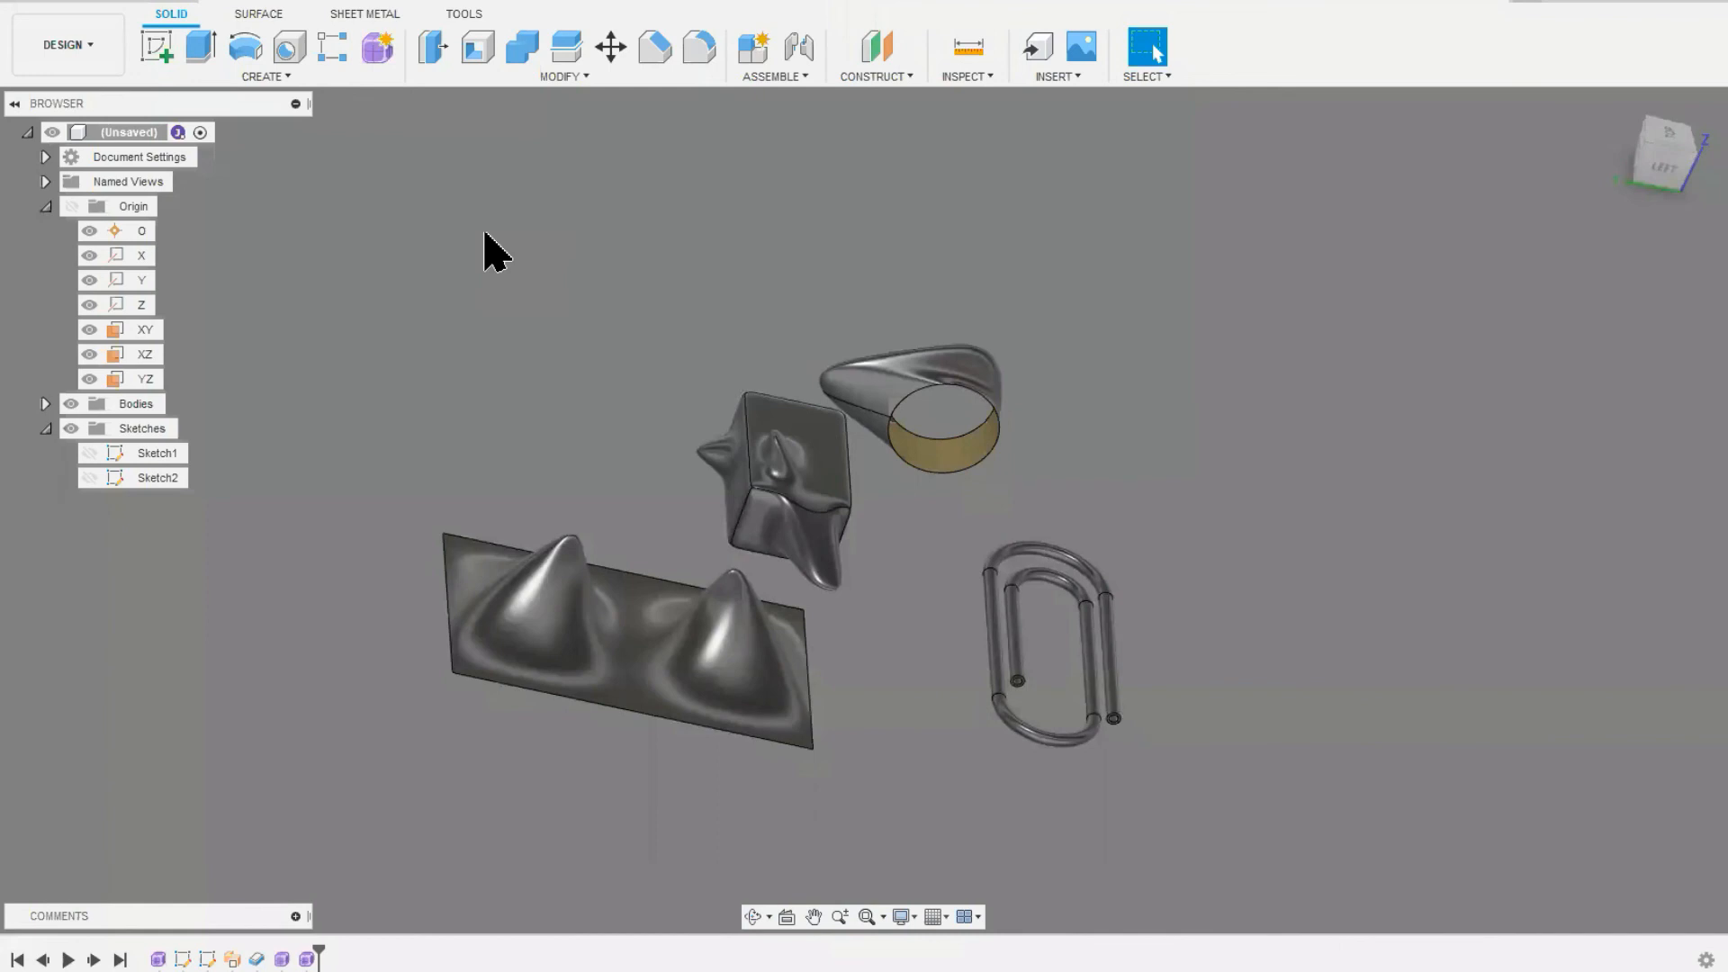
Step: Look through the surface environment's creation and modification commands and return to the solid environment
{"action": "left_click", "coordinate": [259, 16]}
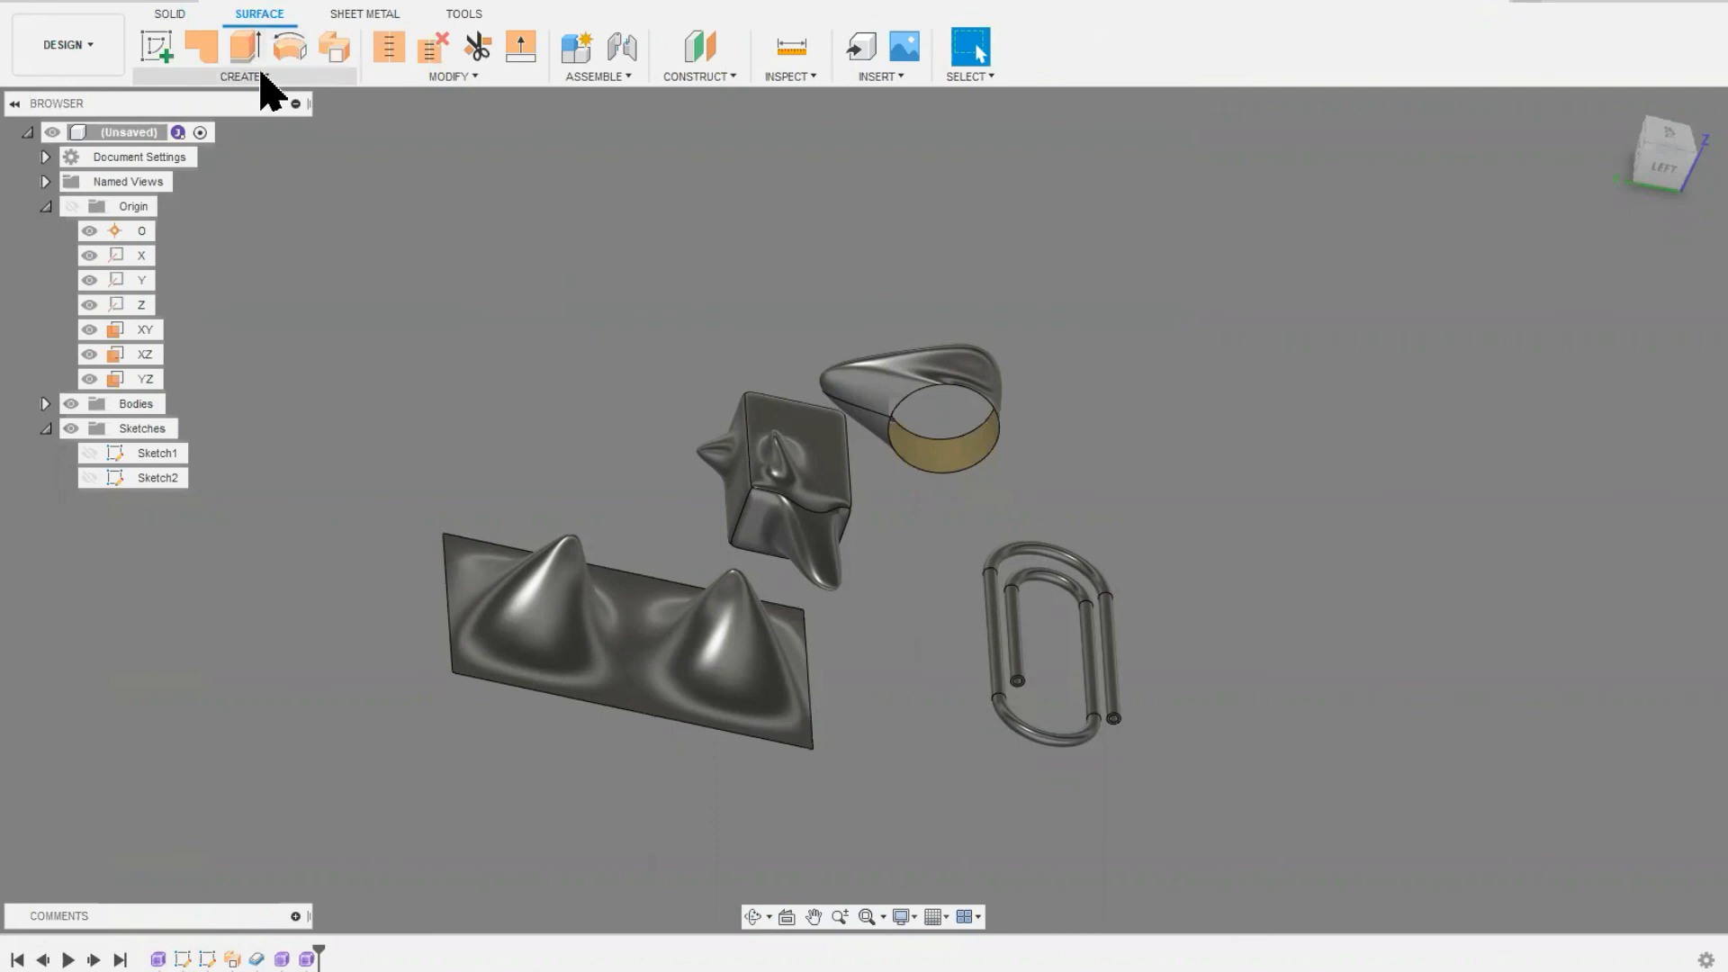
{"action": "left_click", "coordinate": [259, 76]}
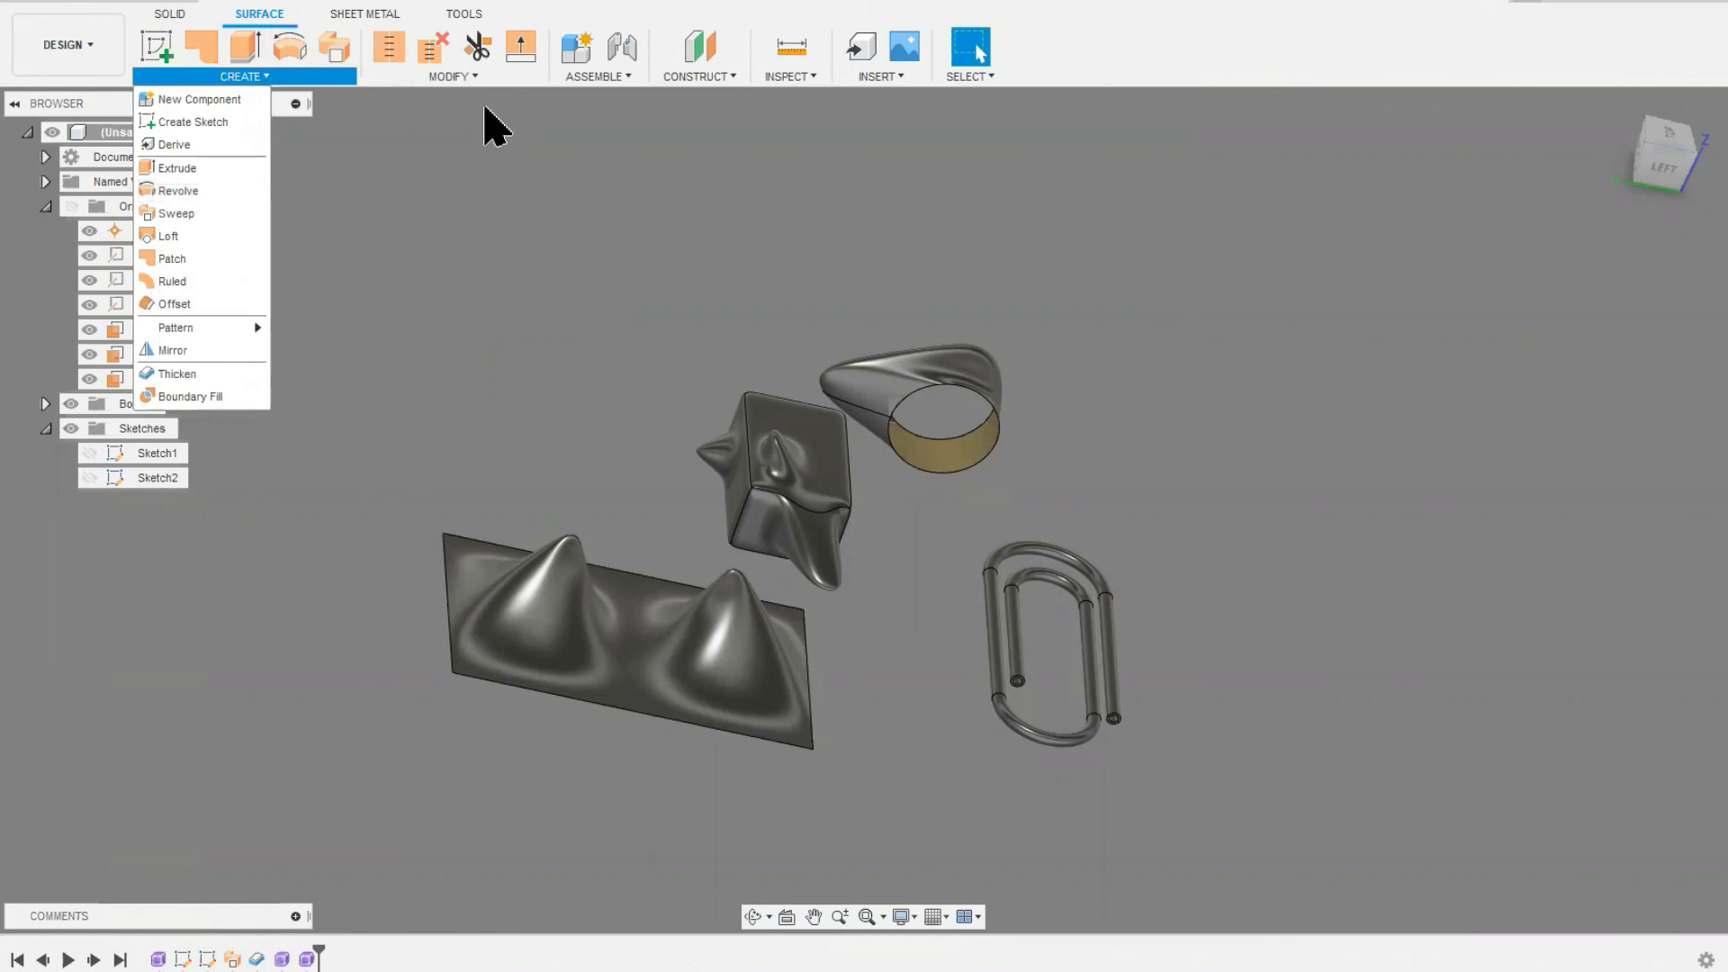
{"action": "left_click", "coordinate": [477, 78]}
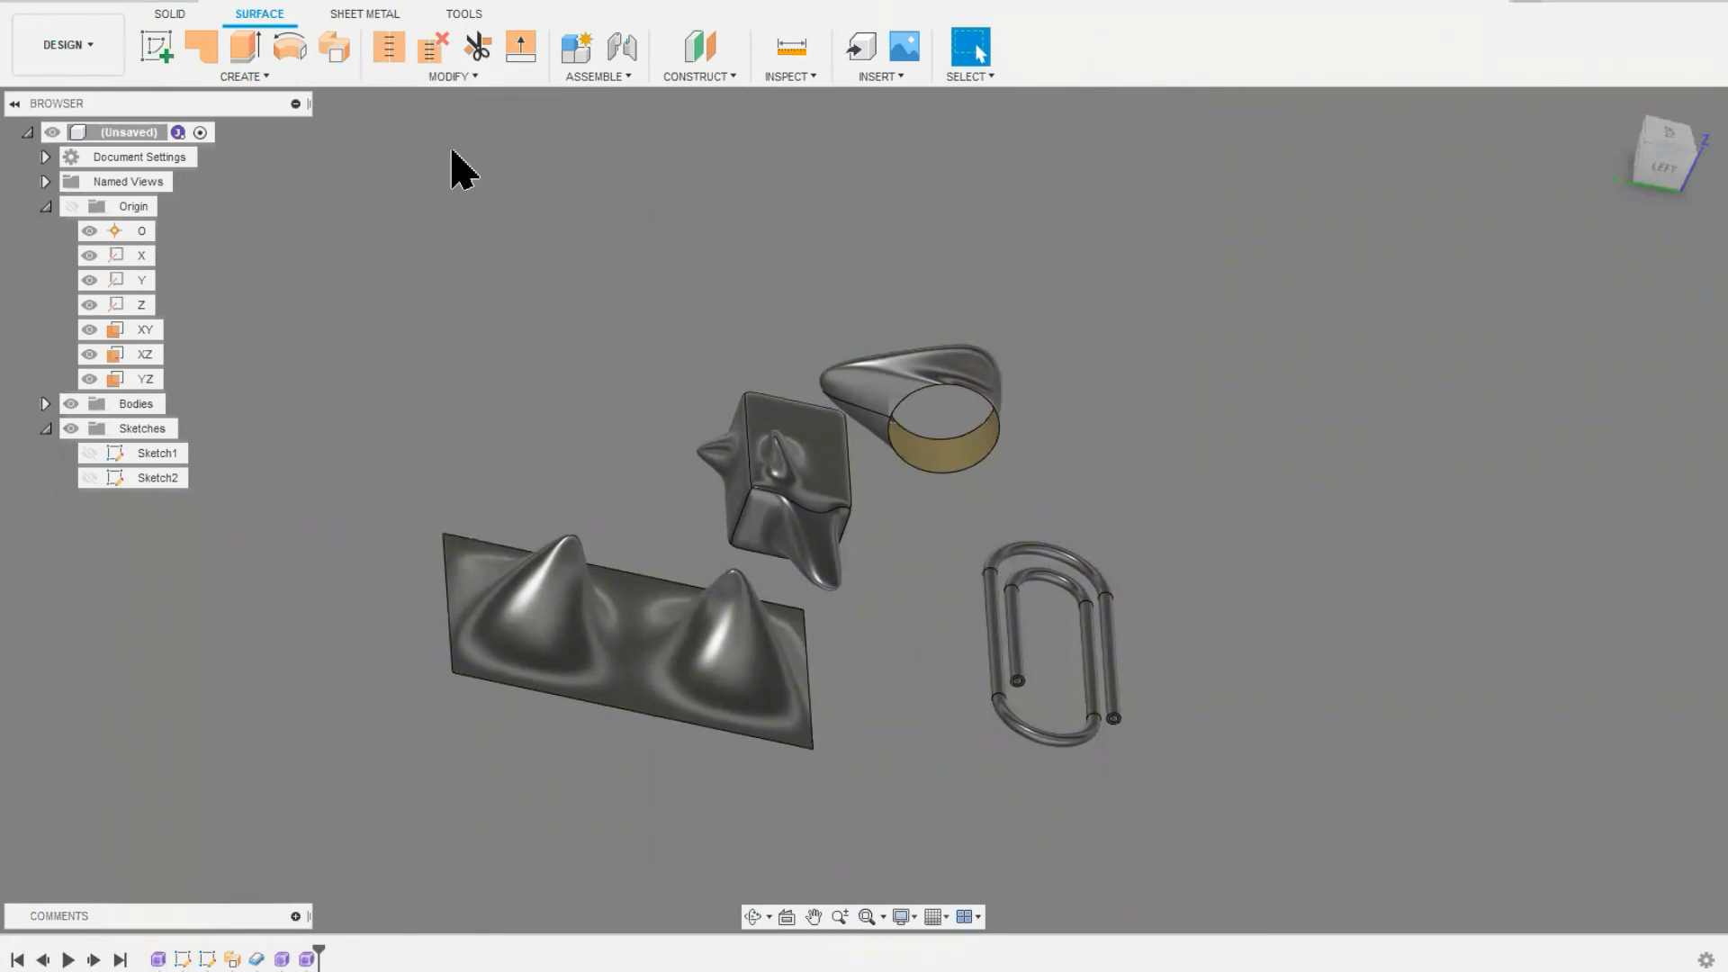
{"action": "left_click", "coordinate": [179, 17]}
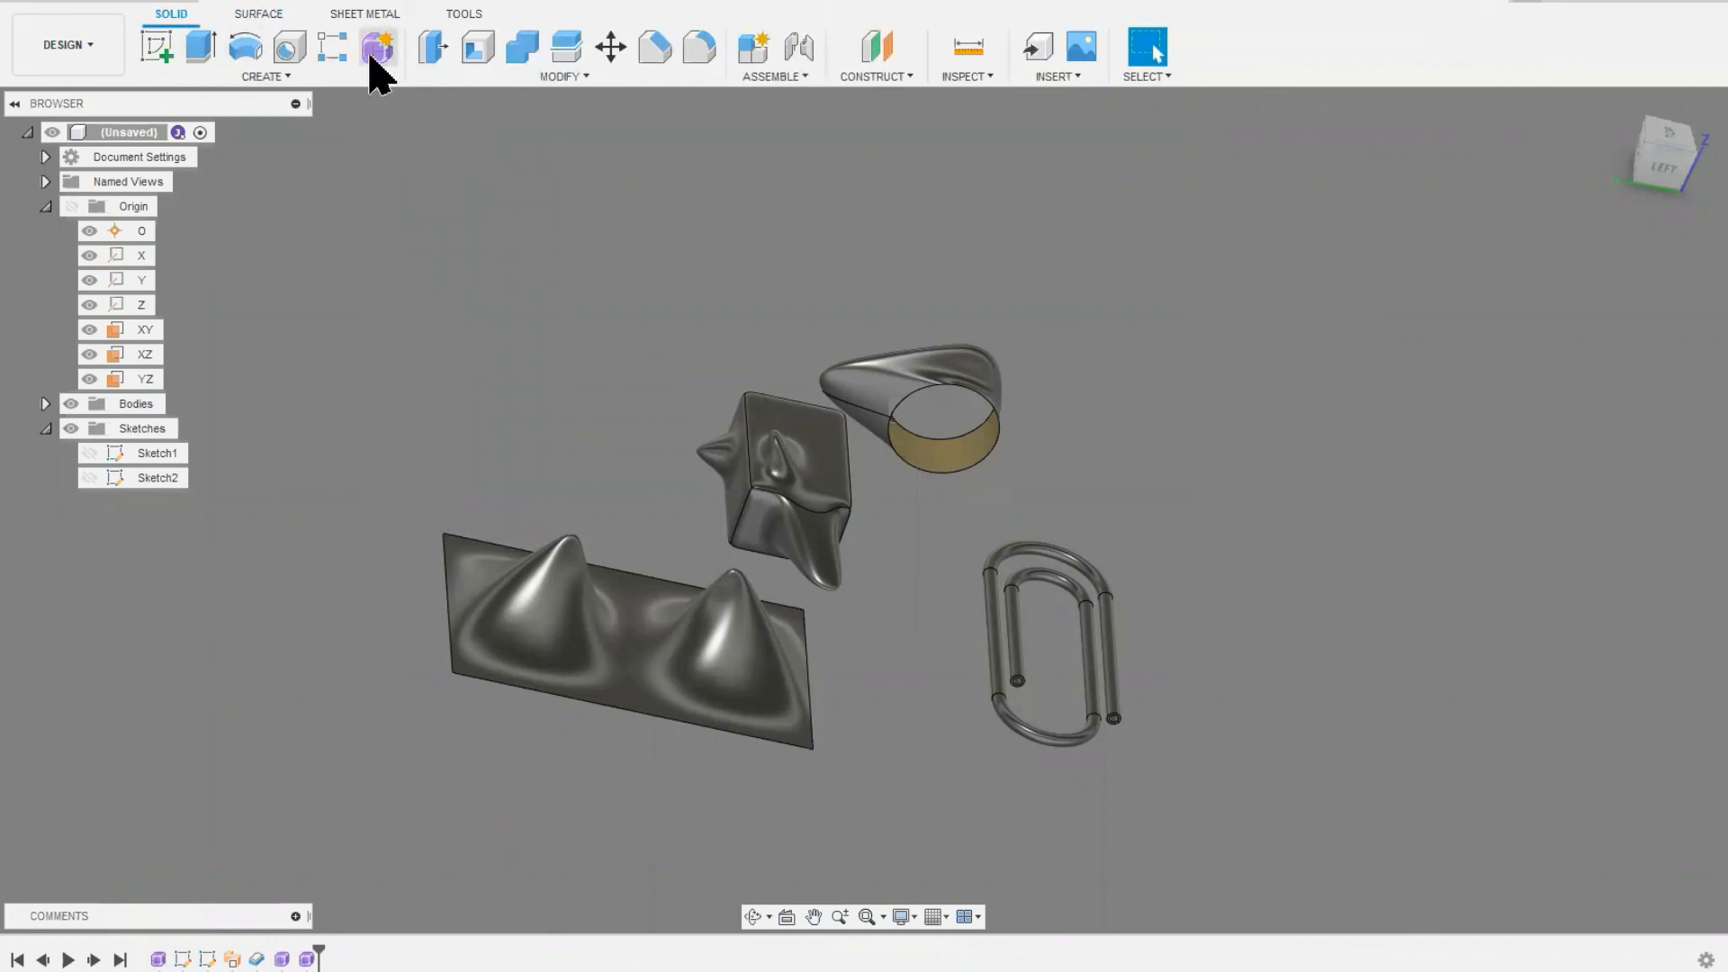